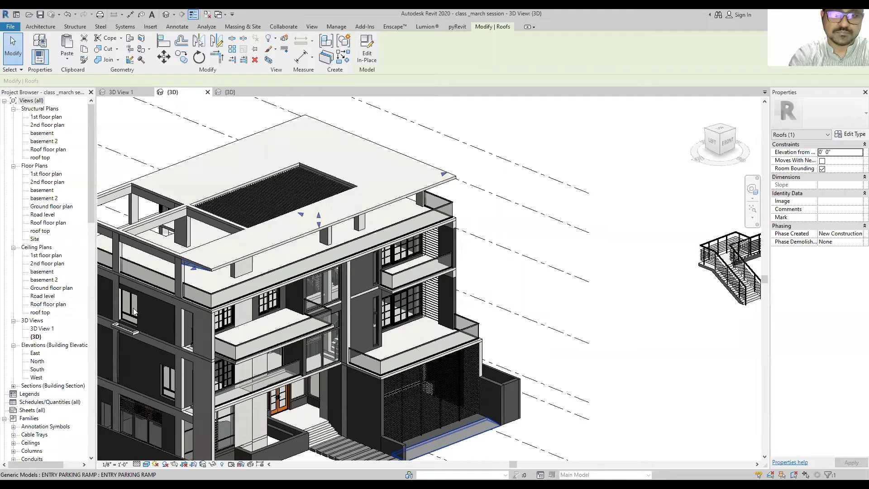
Step: Clear the roof selection, then pan and orbit to view the building from another side
scroll(588, 246, "down", 3)
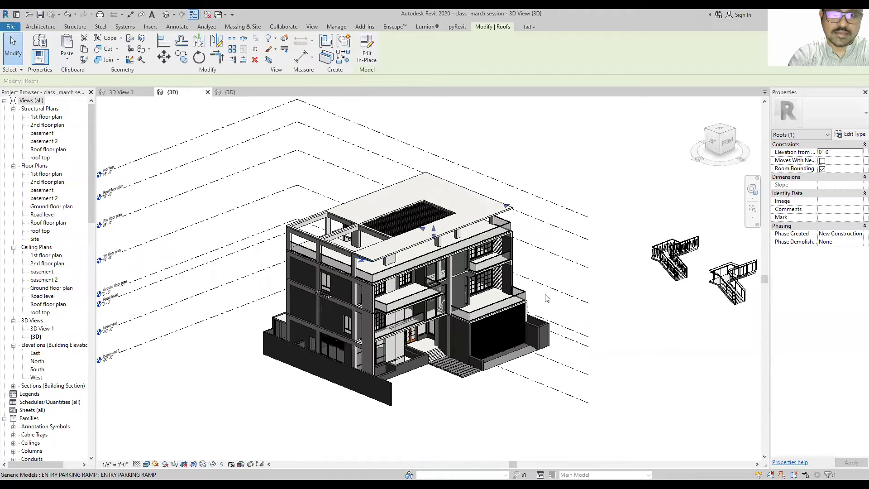
scroll(529, 253, "up", 2)
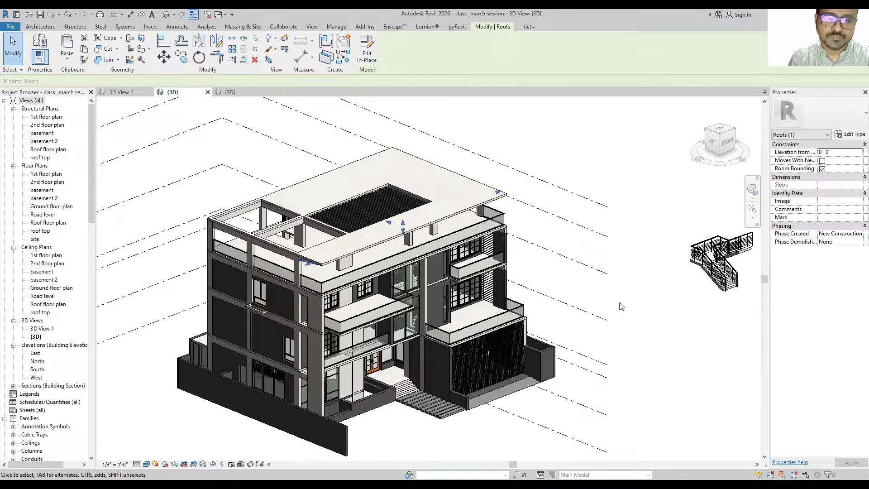
key("Escape")
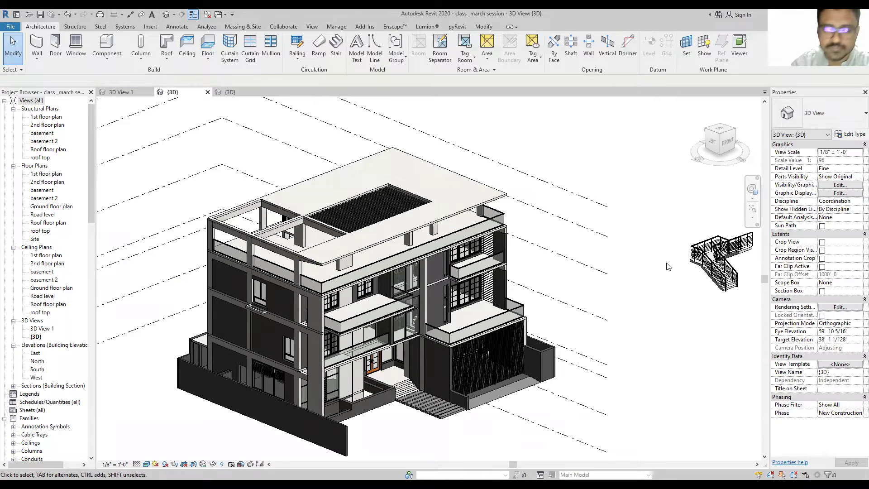
scroll(498, 290, "down", 2)
scroll(480, 299, "up", 2)
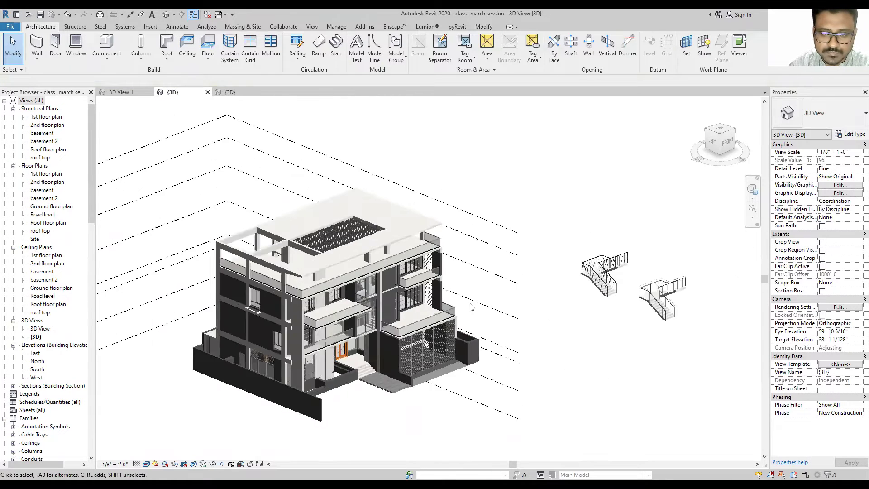
scroll(467, 303, "up", 2)
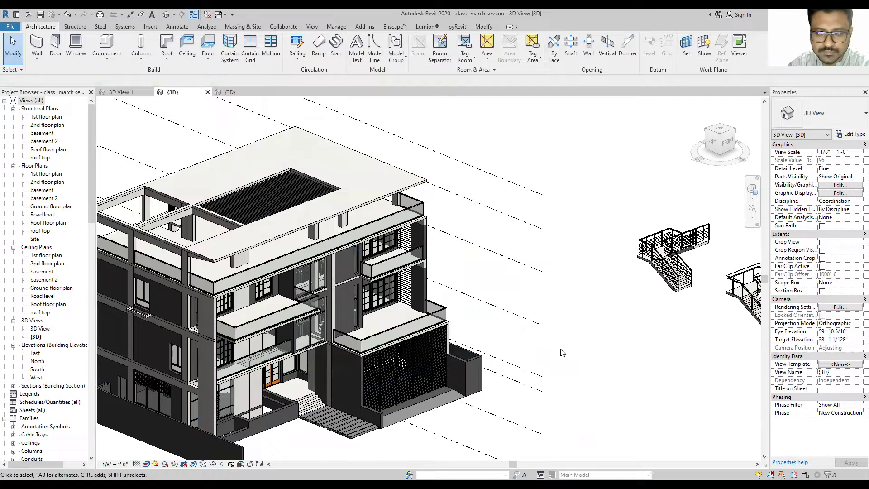
middle_click_drag(568, 361, 634, 349)
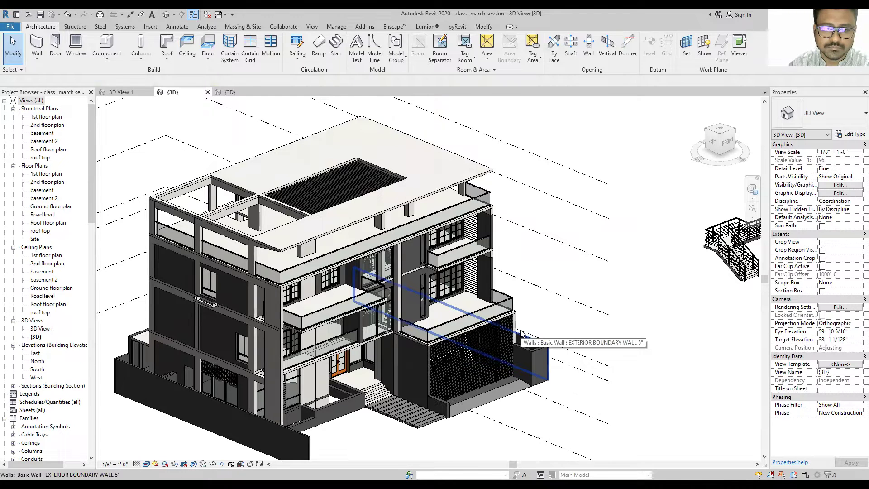
middle_click_drag(522, 333, 611, 321)
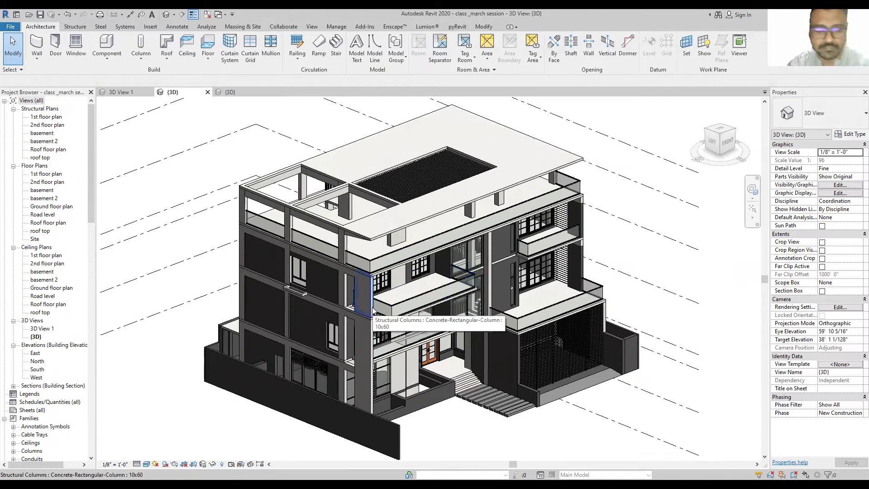
mouse_move(373, 310)
middle_mouse_down("shift")
mouse_move(535, 331)
mouse_move(579, 276)
mouse_move(347, 312)
mouse_move(392, 327)
middle_mouse_up("shift")
scroll(393, 328, "up", 3)
scroll(393, 321, "down", 2)
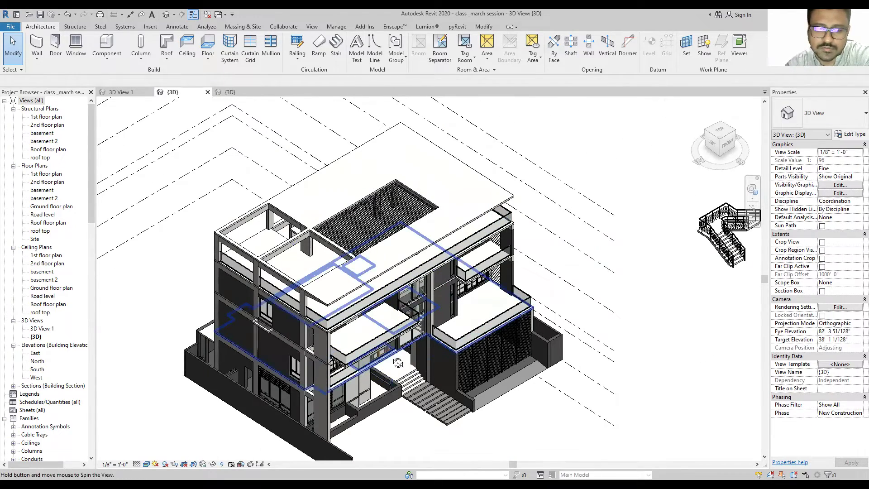
scroll(397, 363, "down", 2)
scroll(398, 362, "up", 2)
scroll(389, 268, "down", 3)
scroll(389, 268, "down", 1)
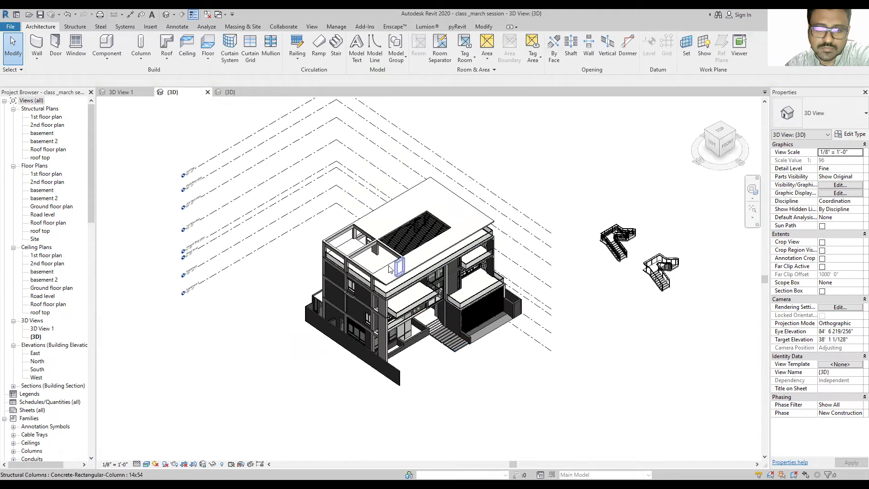
scroll(390, 268, "up", 1)
scroll(382, 274, "up", 1)
scroll(375, 278, "up", 1)
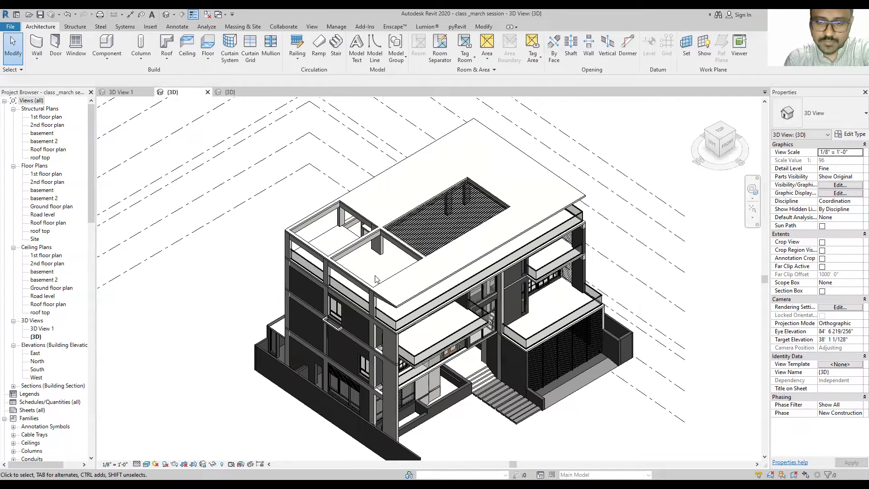
mouse_move(375, 278)
middle_mouse_down("shift")
mouse_move(491, 223)
mouse_move(491, 326)
middle_mouse_up("shift")
Step: Zoom in and select the second-floor balcony's glass railing
scroll(491, 326, "up", 2)
scroll(491, 326, "up", 1)
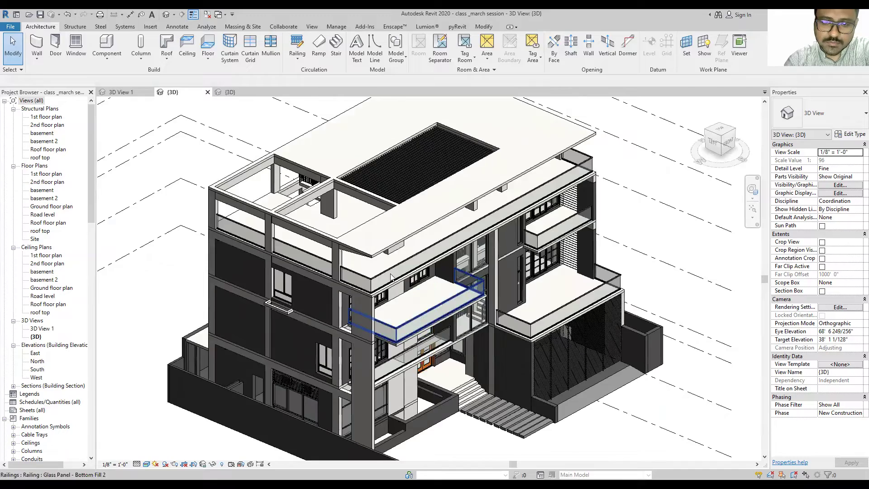
scroll(491, 326, "up", 2)
scroll(404, 289, "up", 1)
scroll(454, 275, "up", 1)
scroll(454, 275, "up", 1)
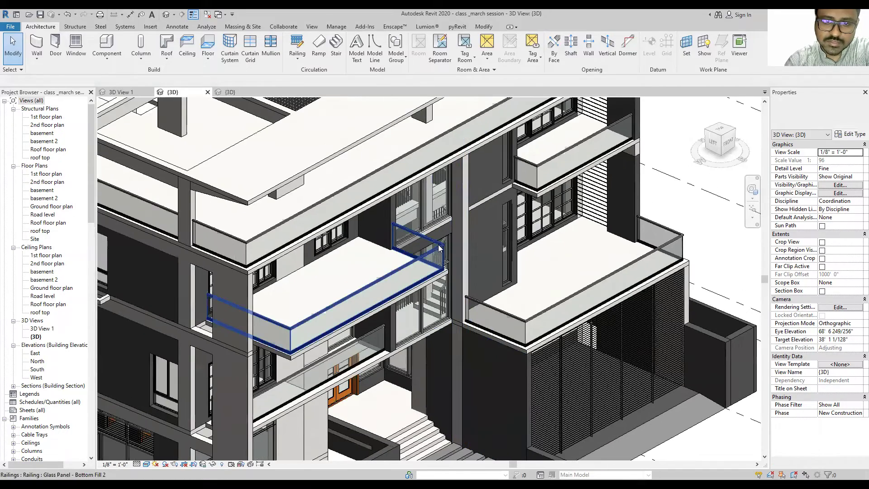
scroll(443, 251, "up", 1)
left_click(443, 254)
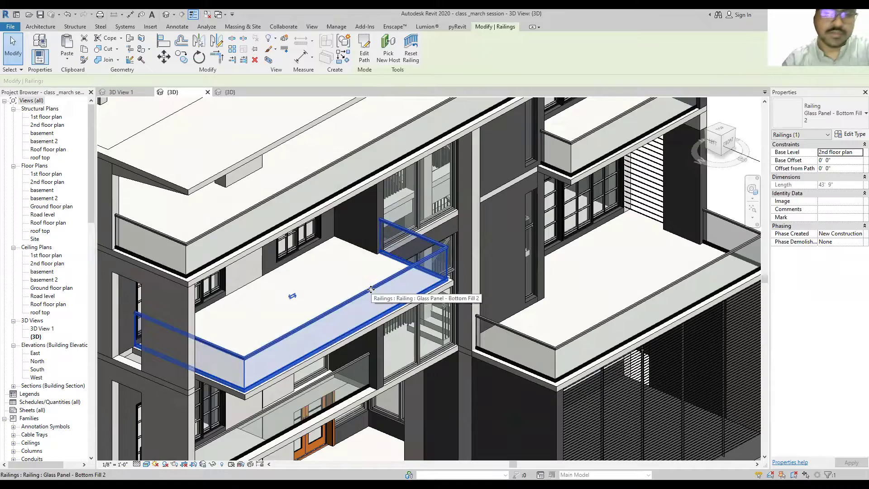
Step: Select the first-floor balcony's glass railing, the 40'5" one based on the first floor
scroll(446, 308, "down", 1)
scroll(428, 310, "down", 1)
scroll(539, 230, "down", 1)
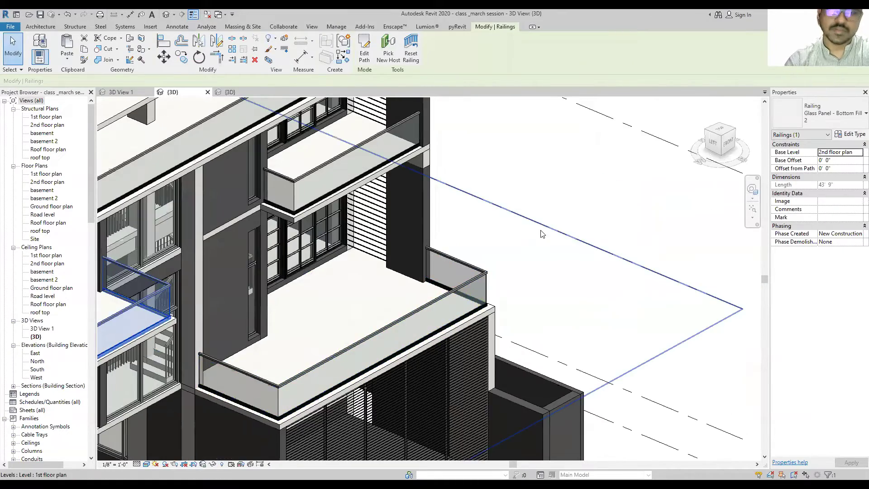
scroll(453, 276, "down", 1)
scroll(453, 276, "down", 3)
scroll(406, 294, "up", 5)
scroll(470, 279, "down", 1)
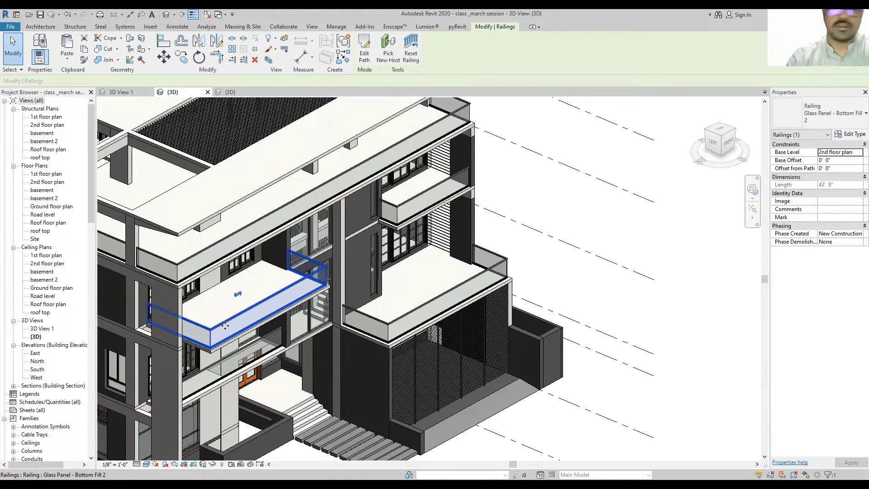
scroll(488, 273, "up", 2)
scroll(521, 231, "up", 2)
scroll(521, 231, "down", 2)
scroll(498, 244, "up", 1)
scroll(521, 233, "up", 1)
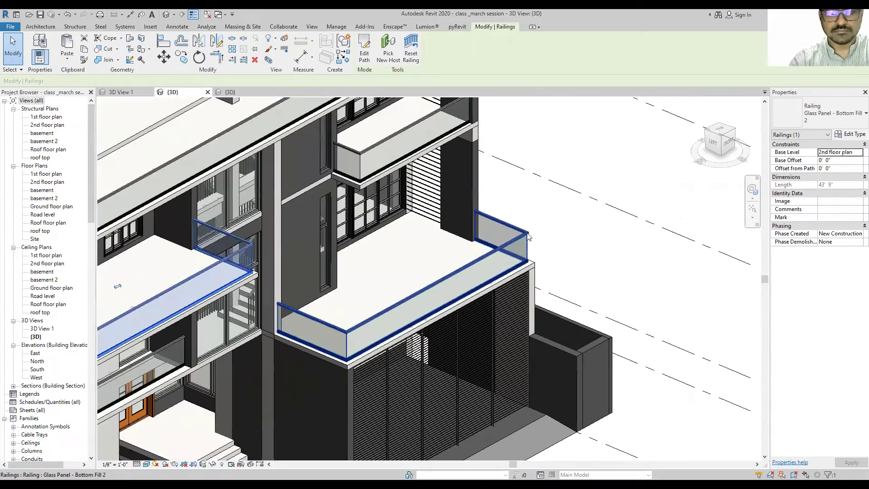
left_click(525, 232)
scroll(409, 310, "down", 2)
scroll(372, 274, "down", 2)
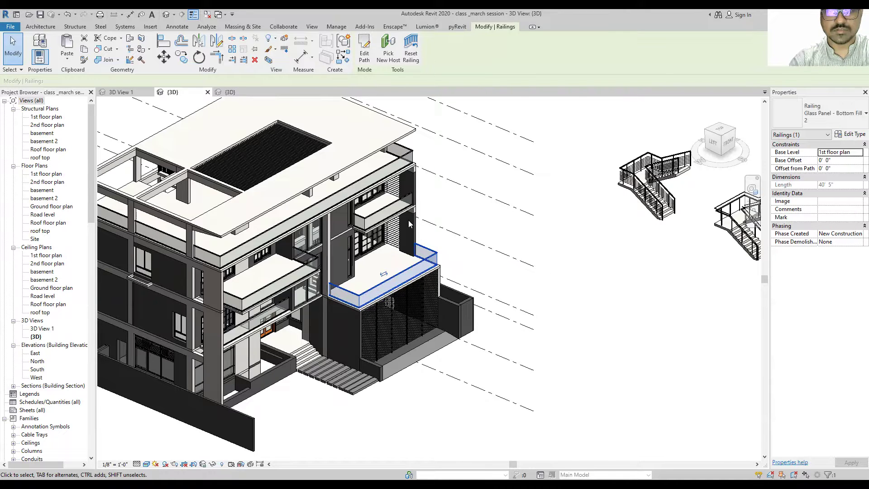
scroll(409, 219, "up", 3)
scroll(490, 235, "down", 1)
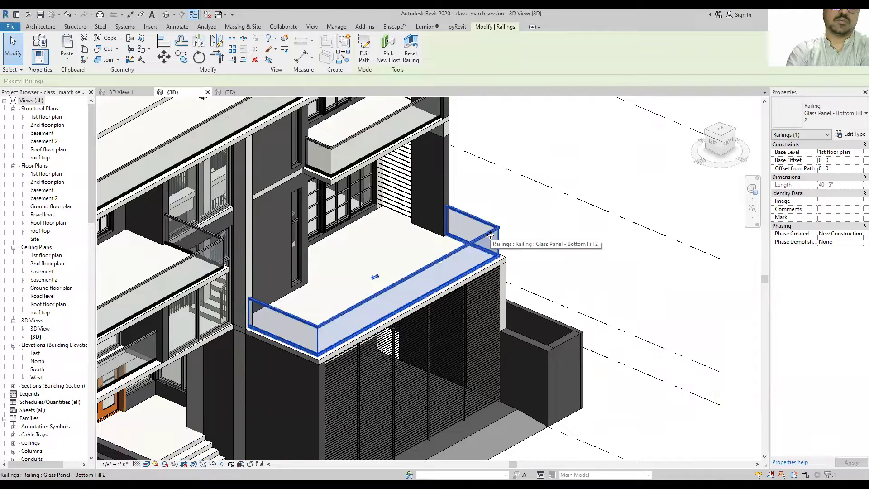
scroll(490, 235, "up", 1)
scroll(530, 230, "up", 1)
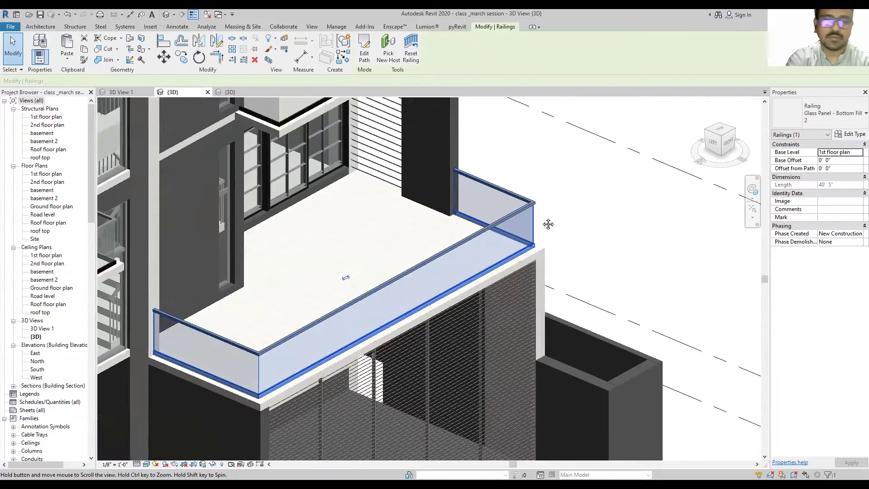
scroll(549, 223, "down", 1)
scroll(314, 337, "up", 1)
middle_click_drag(409, 335, 418, 300)
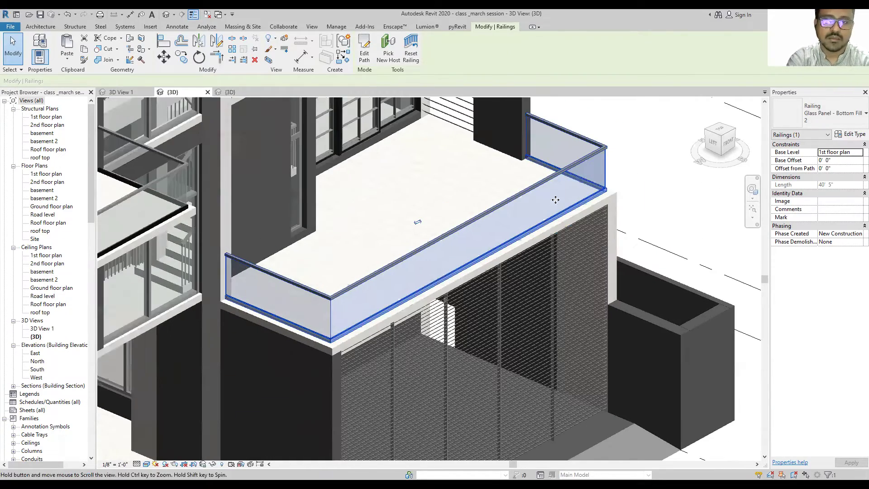
mouse_move(597, 170)
middle_mouse_down()
mouse_move(517, 201)
mouse_move(513, 222)
middle_mouse_up()
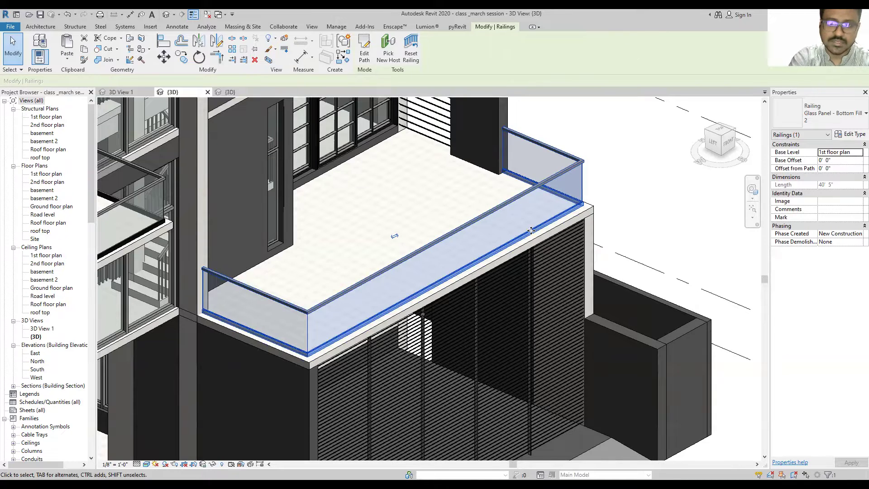
scroll(465, 286, "down", 3)
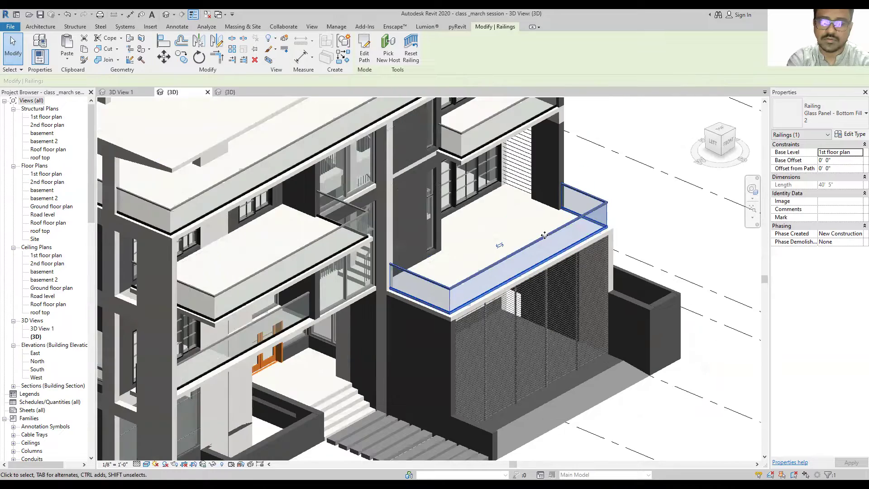
scroll(465, 285, "up", 1)
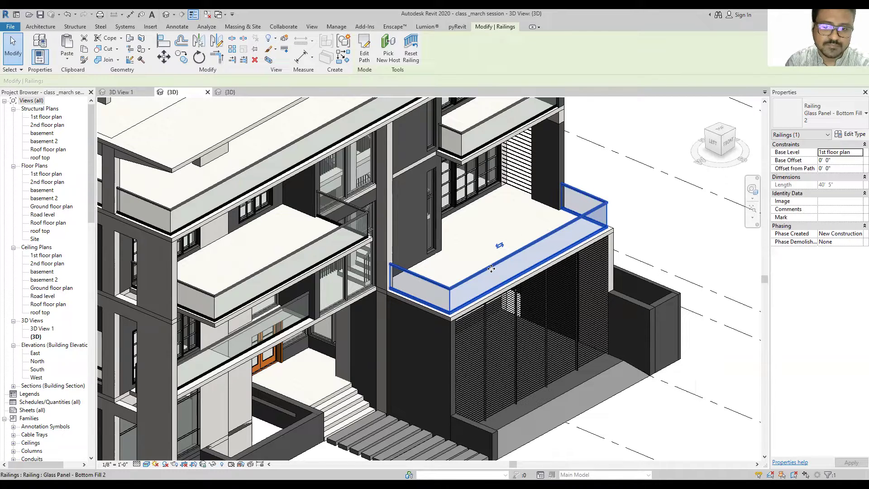
scroll(592, 224, "up", 3)
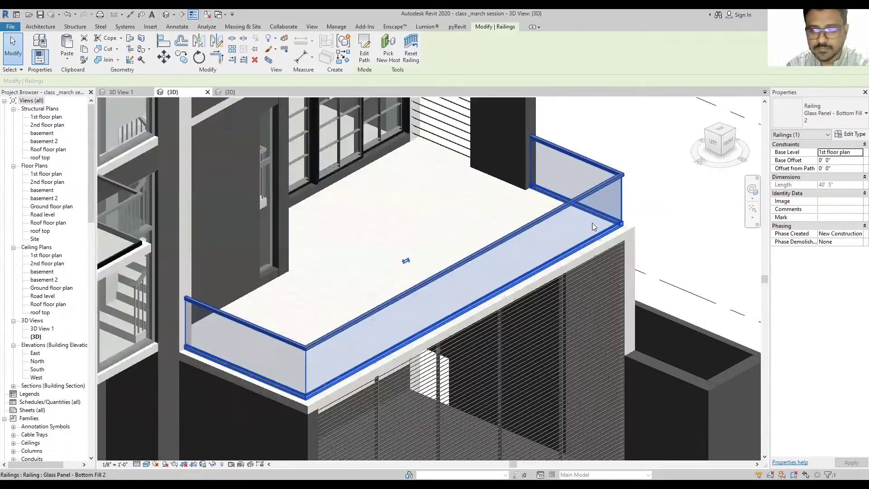
scroll(591, 211, "down", 1)
scroll(566, 227, "up", 1)
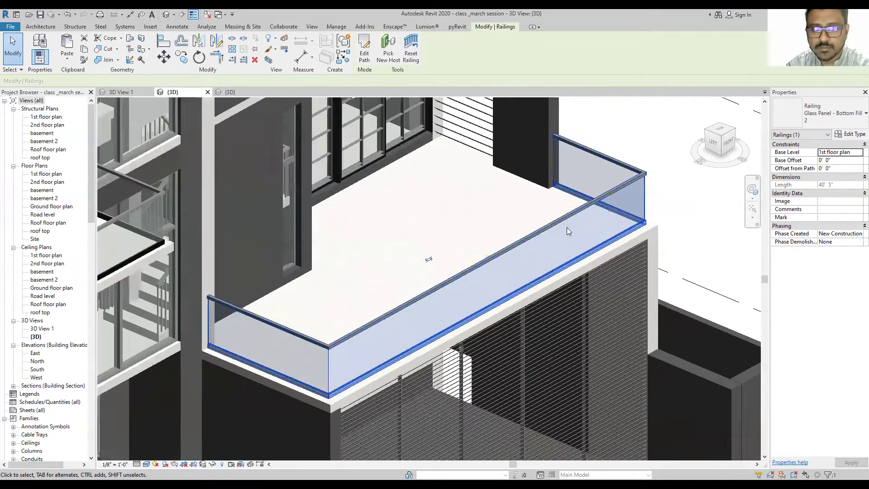
scroll(441, 272, "up", 1)
scroll(322, 285, "down", 1)
scroll(324, 291, "up", 1)
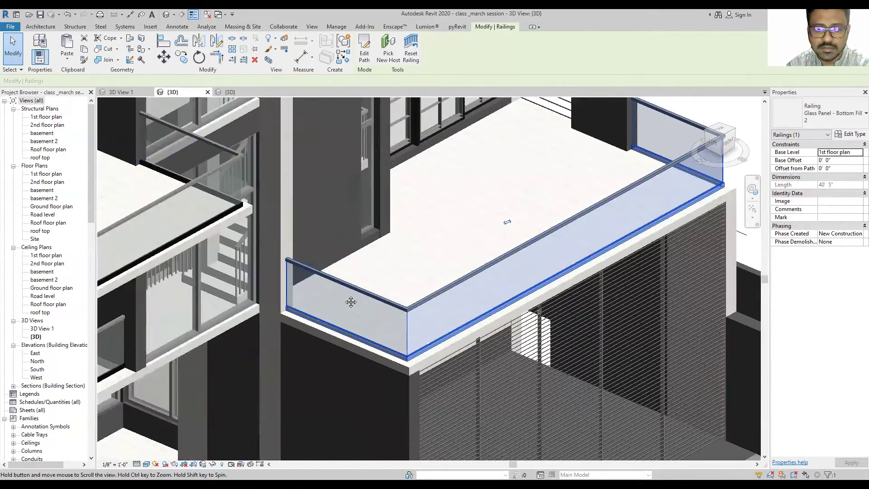
scroll(387, 300, "down", 1)
scroll(588, 217, "up", 1)
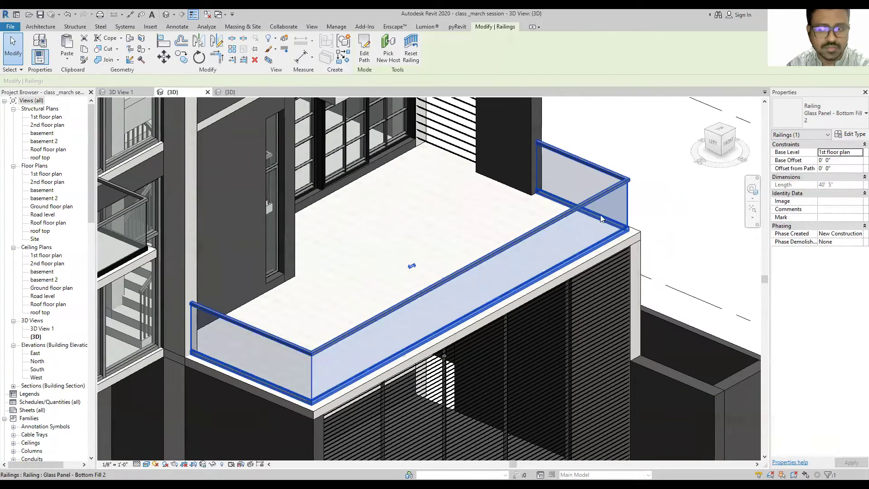
scroll(505, 281, "down", 3)
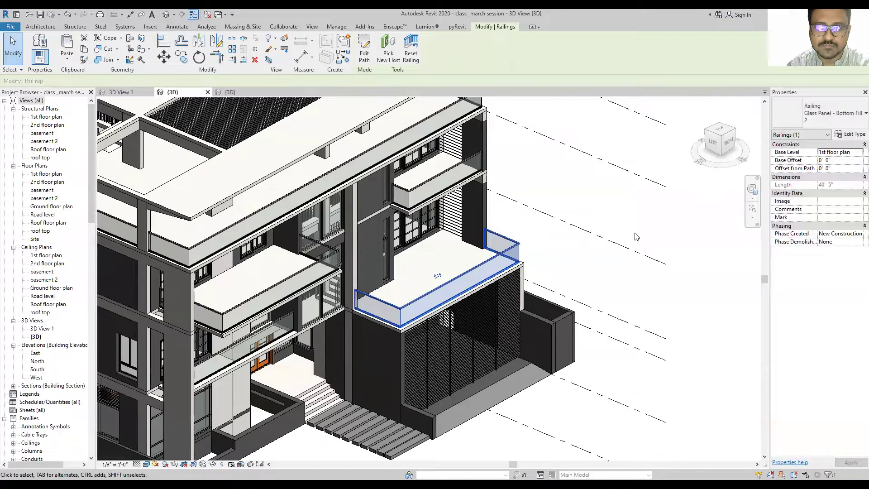
scroll(502, 256, "up", 2)
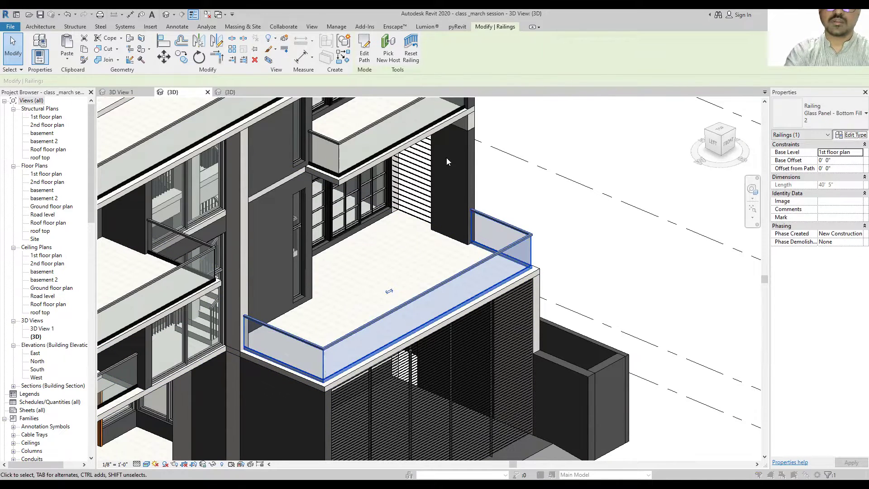
Step: Open the railing's type properties and show an orbitable 3D preview of the baluster pattern
left_click(478, 137)
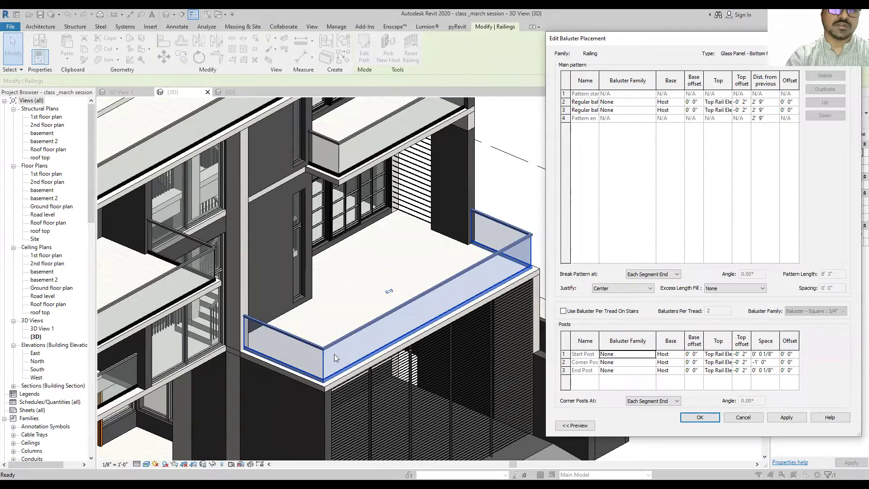
left_click(575, 425)
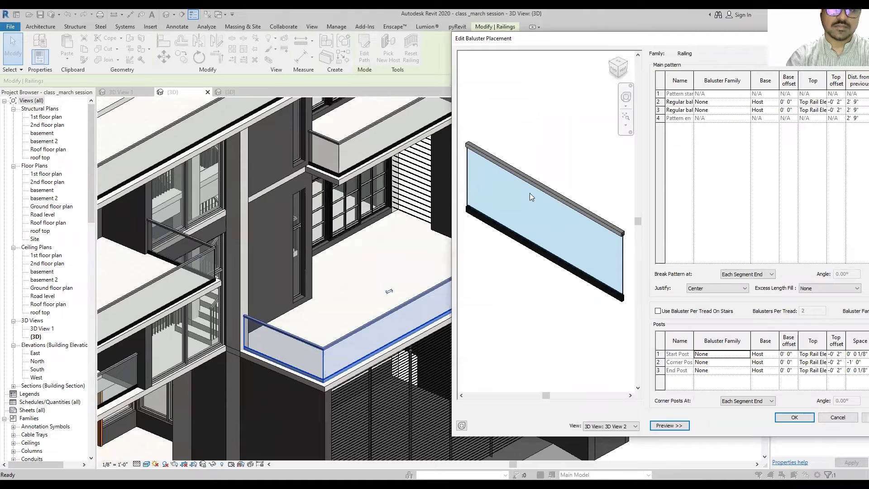
middle_click_drag(509, 212, 466, 176, "shift")
scroll(466, 176, "down", 2)
scroll(540, 201, "down", 2)
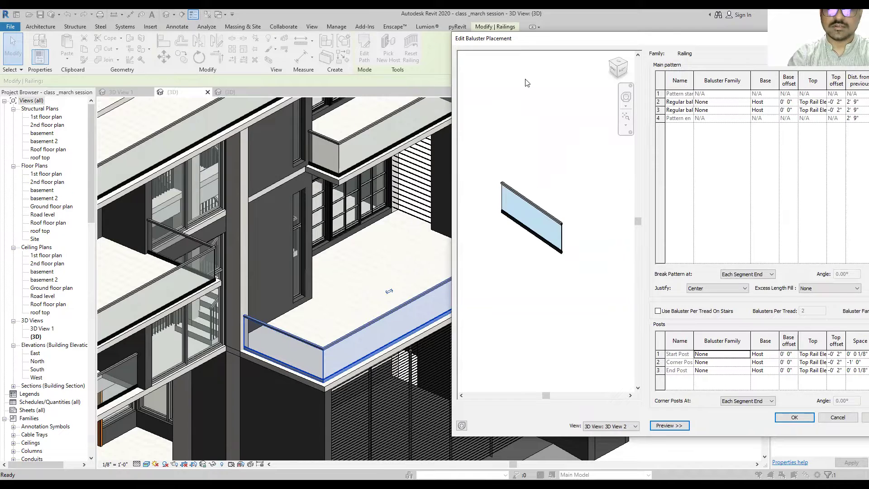
Step: Move and enlarge the baluster placement window, orbit the glass panel preview, then close it
left_click_drag(740, 42, 472, 53)
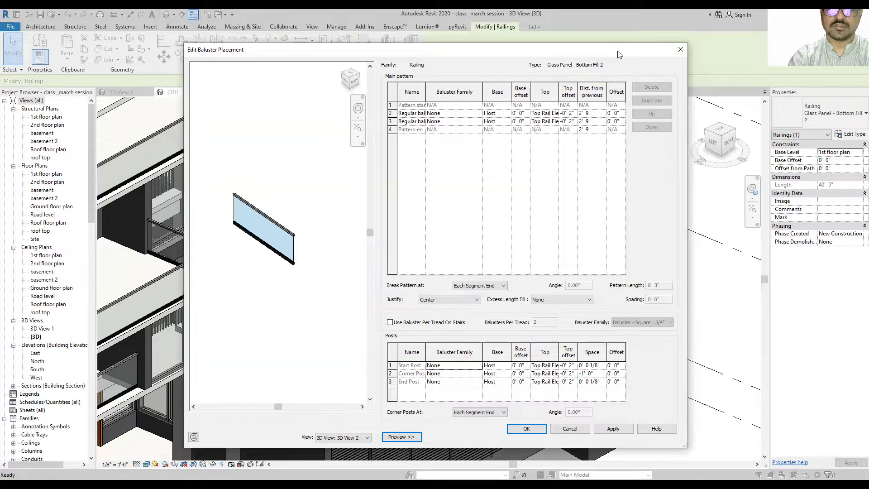
left_click_drag(619, 54, 619, 53)
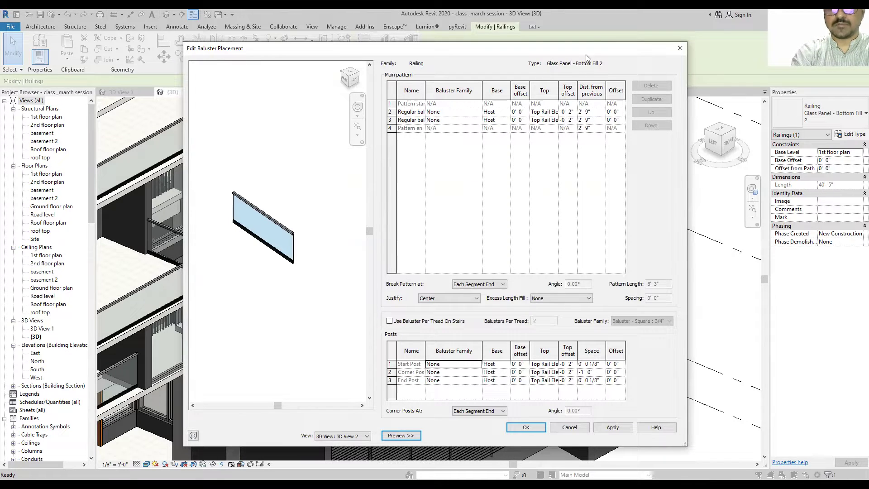
left_click_drag(594, 44, 594, 37)
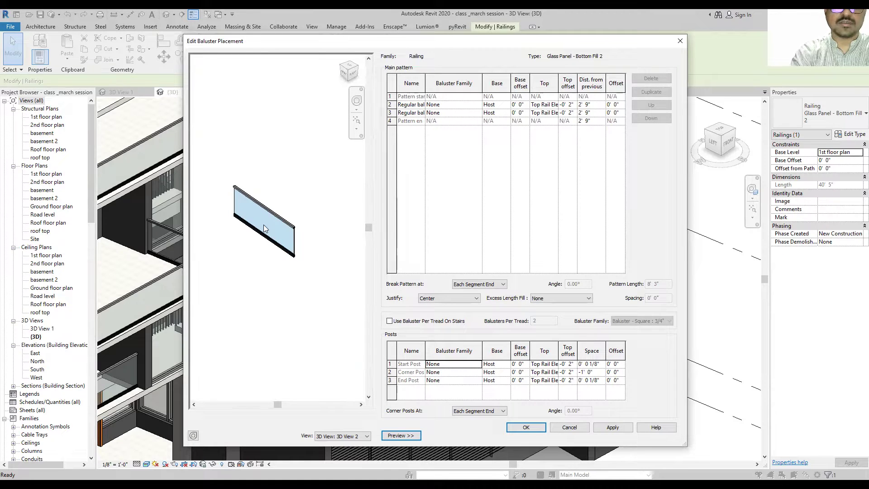
middle_click_drag(266, 241, 263, 245, "shift")
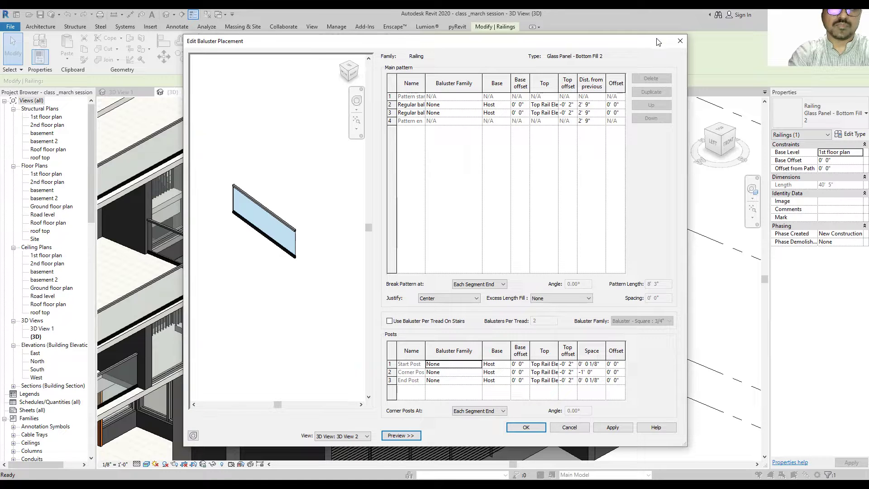
left_click_drag(485, 42, 696, 35)
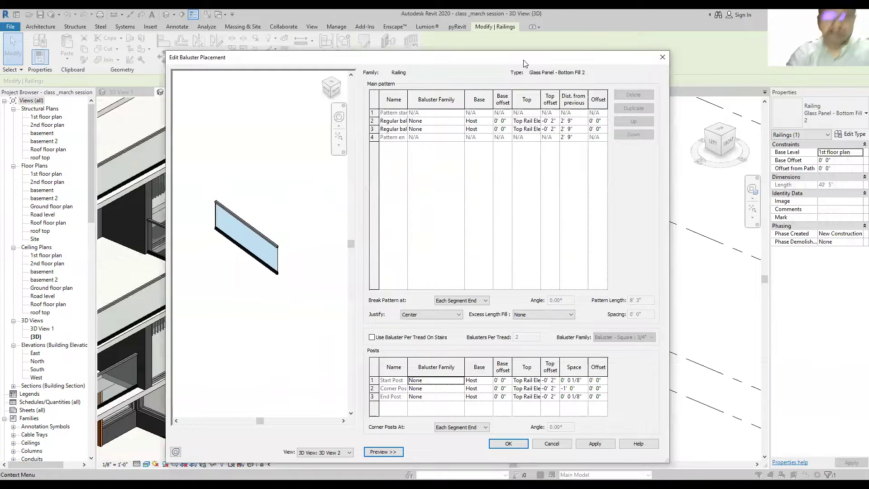
left_click(661, 58)
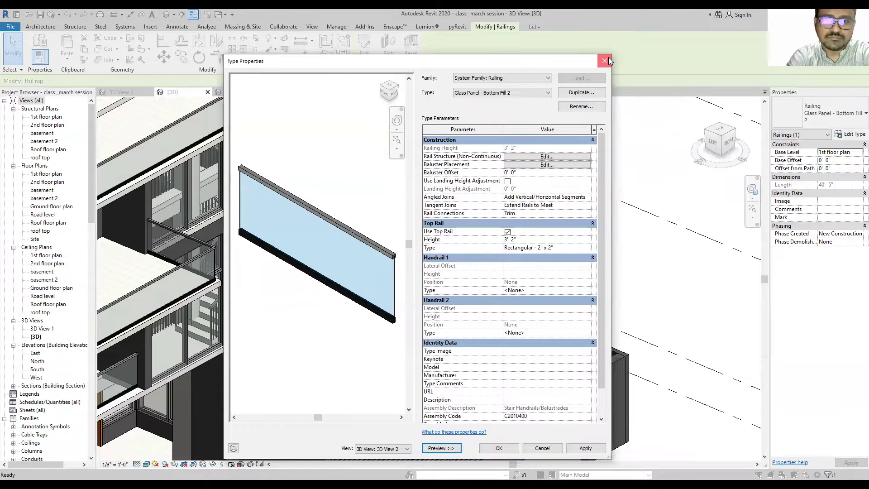
Step: Reopen the railing type properties and inspect rail structure and baluster placement without changes
left_click(609, 60)
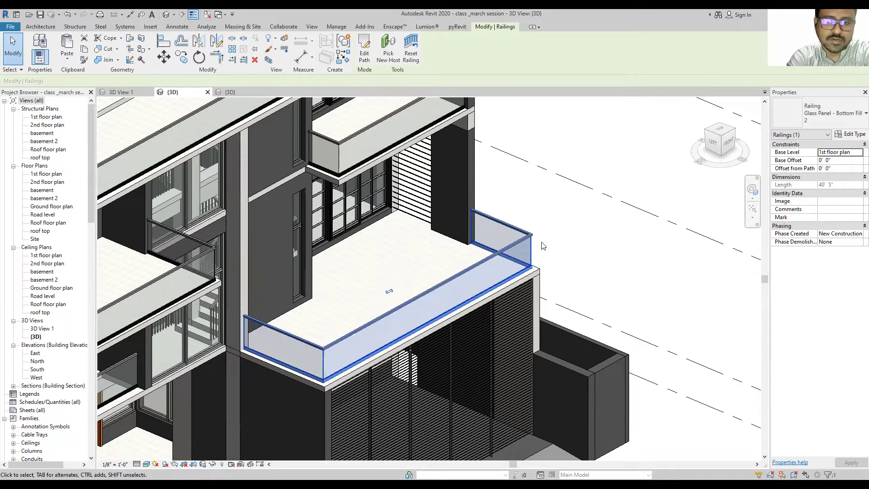
left_click(851, 135)
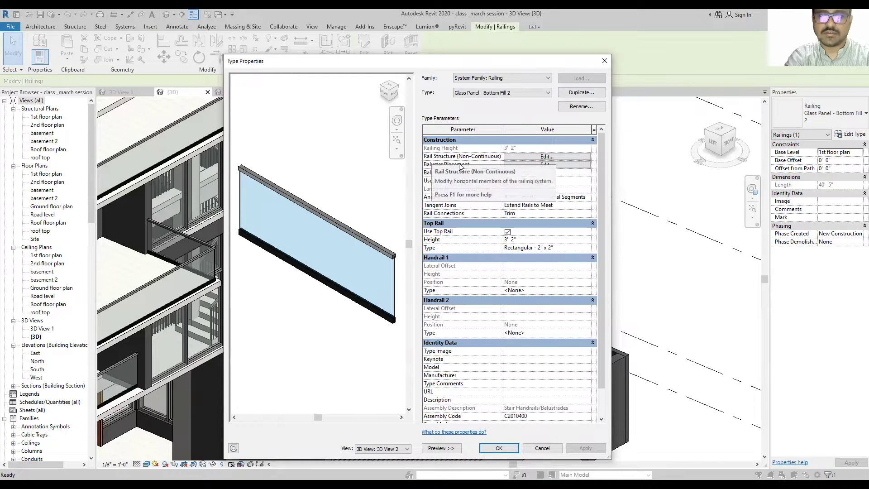
left_click(546, 157)
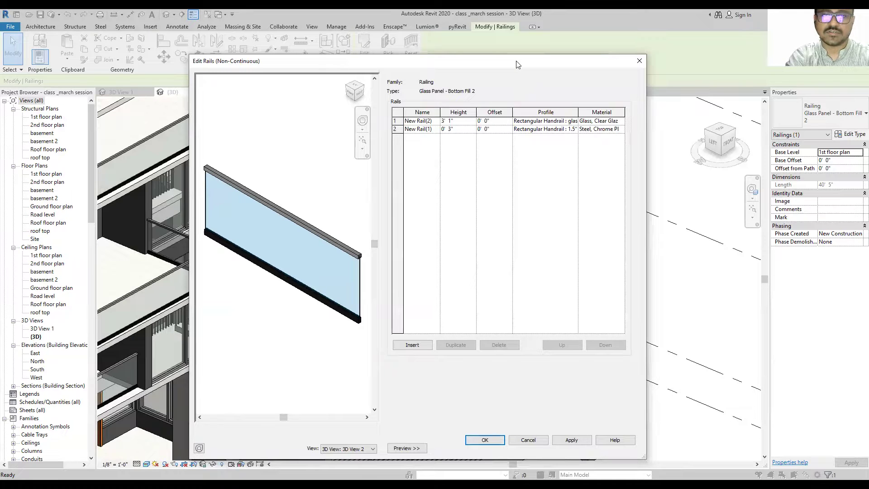
left_click_drag(517, 64, 503, 26)
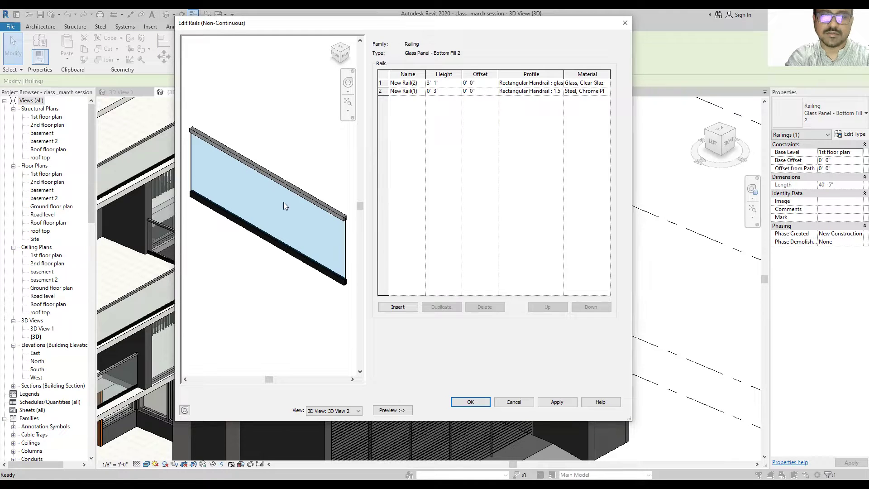
left_click(524, 402)
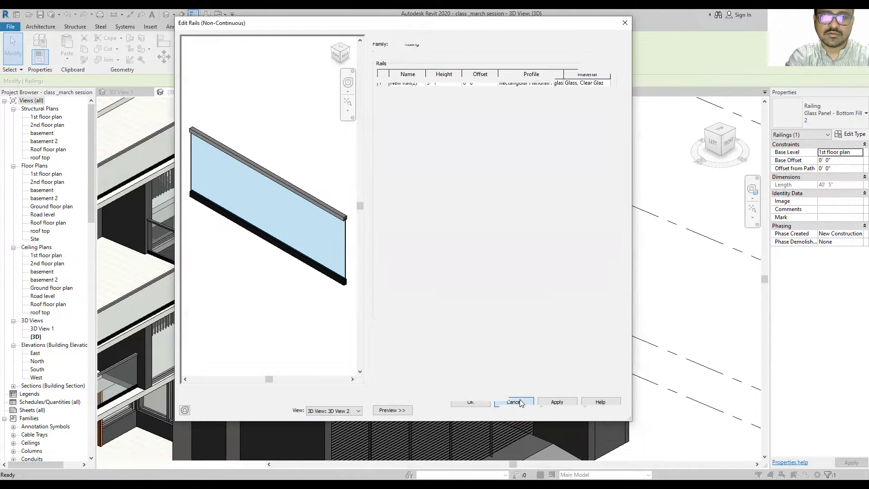
left_click(507, 127)
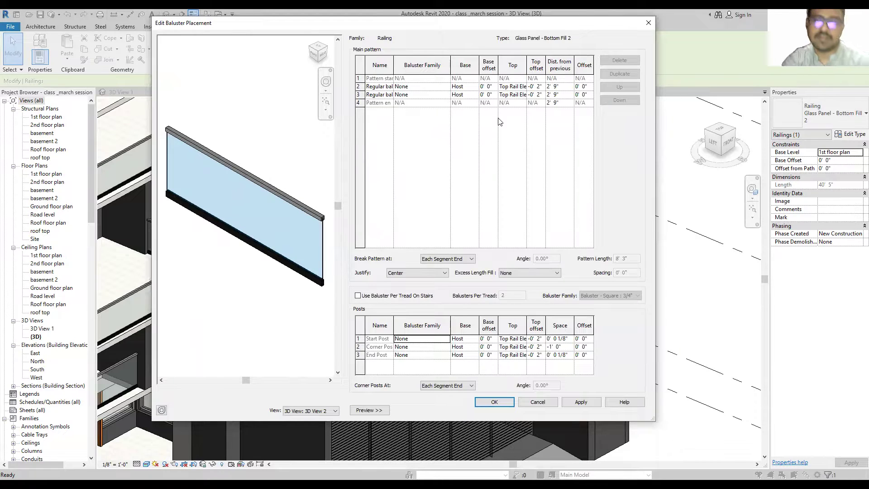
left_click(648, 23)
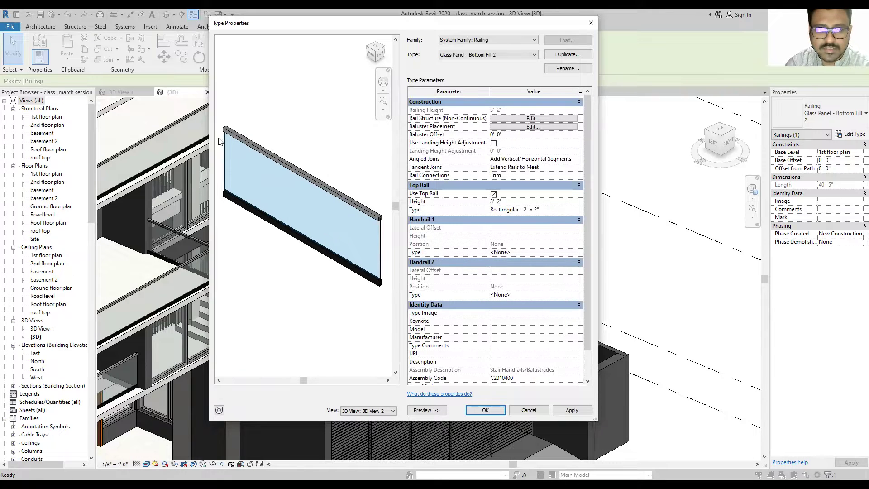
Step: Review the glass rail New Rail(2) in rail structure, then cancel out of type properties
left_click(534, 118)
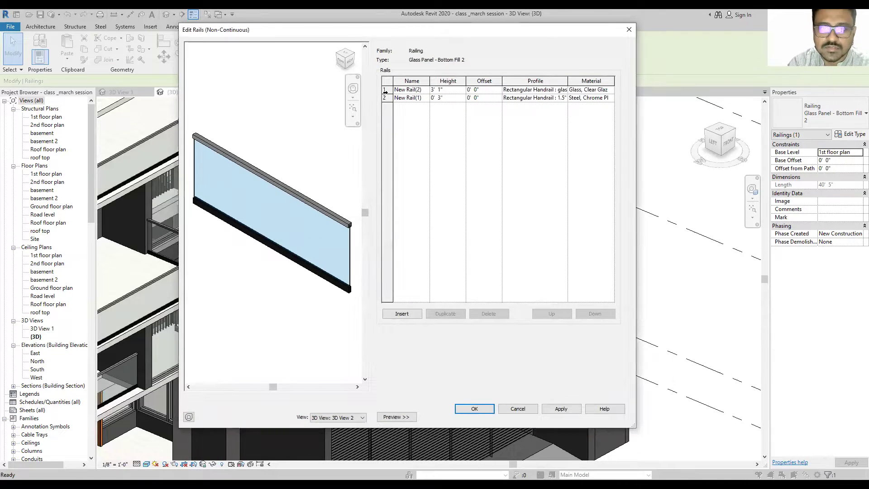
left_click(383, 90)
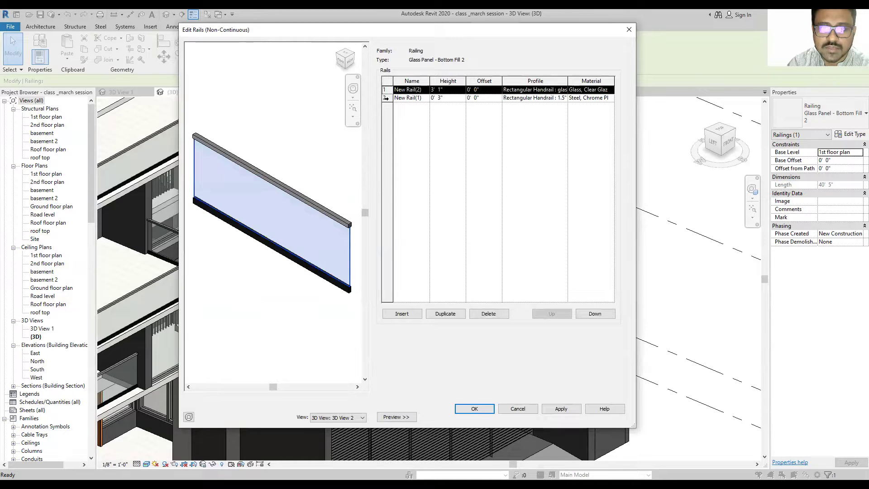
left_click(386, 101)
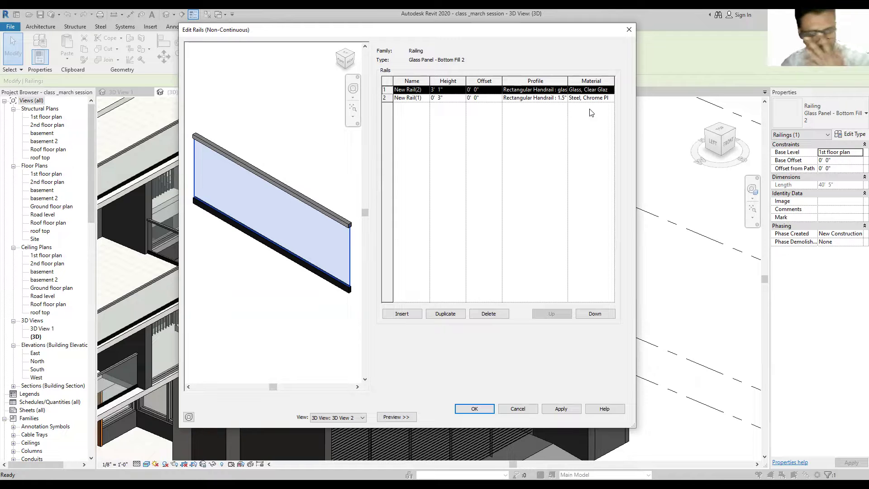
left_click(526, 410)
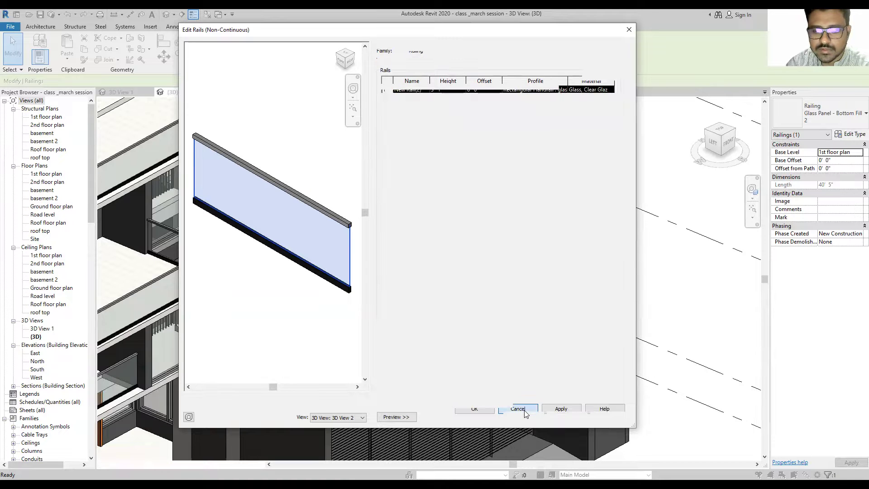
left_click(535, 419)
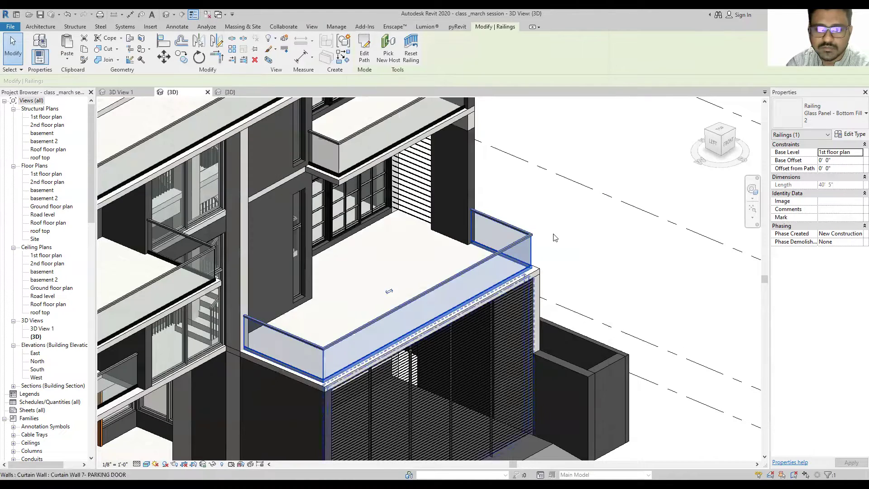
key("Escape")
scroll(581, 246, "down", 5)
scroll(581, 246, "up", 5)
scroll(575, 249, "up", 2)
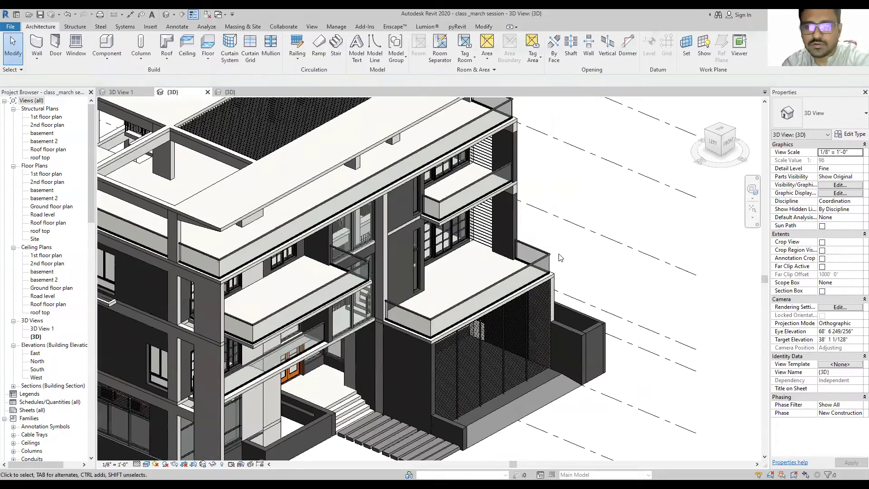
scroll(562, 256, "up", 2)
left_click(538, 265)
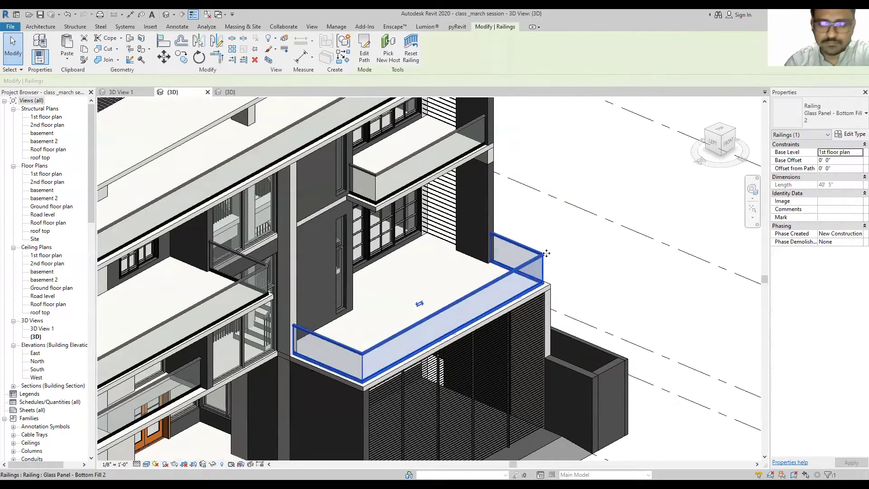
scroll(562, 280, "up", 2)
scroll(600, 306, "up", 2)
scroll(607, 305, "up", 2)
scroll(607, 305, "down", 3)
scroll(572, 285, "down", 1)
scroll(663, 295, "down", 2)
scroll(661, 281, "up", 1)
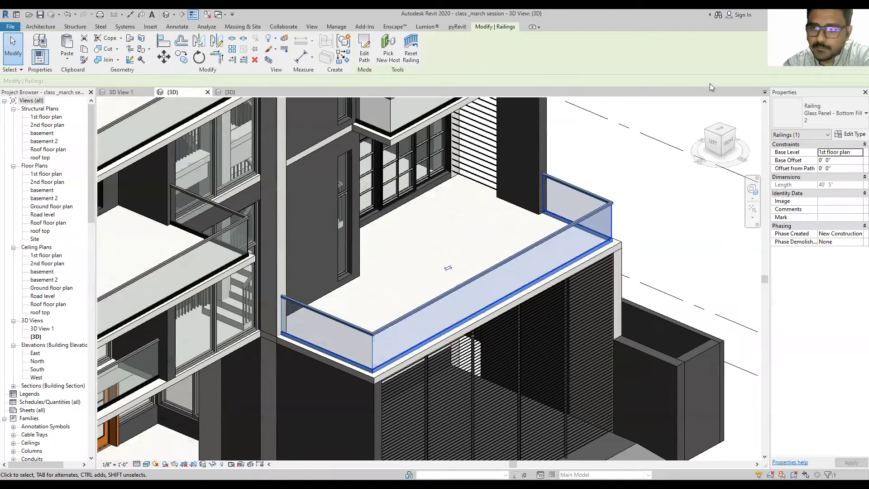
left_click(855, 121)
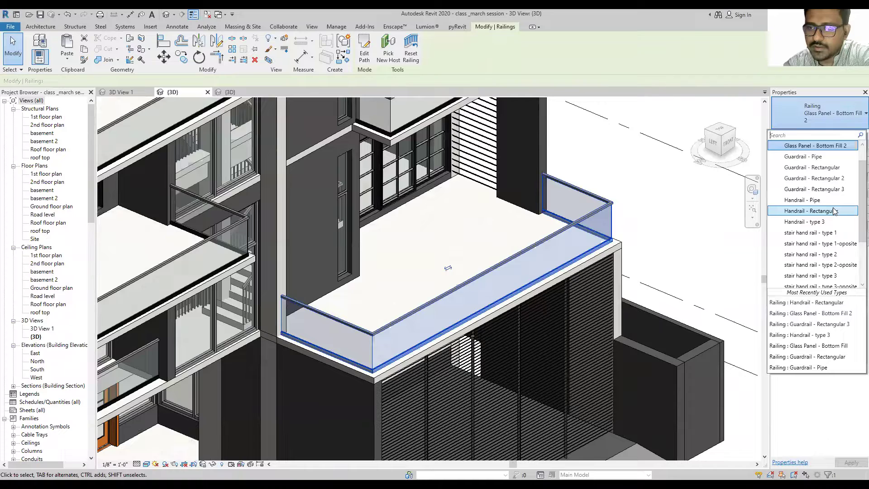
scroll(824, 202, "up", 1)
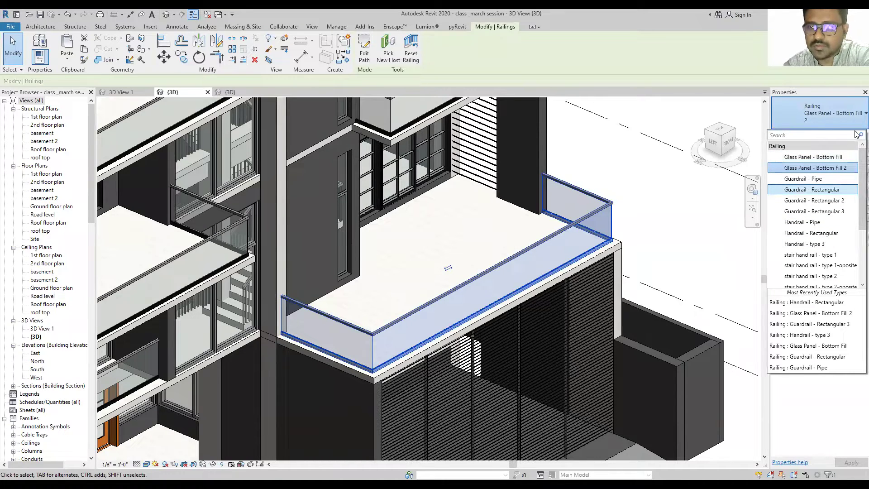
left_click(738, 103)
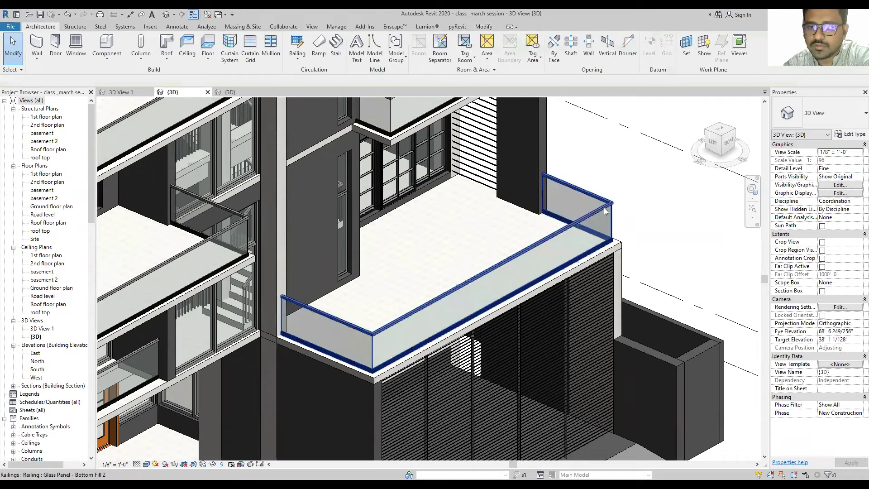
Step: Duplicate the balcony railing's type as Glass Panel - Bottom Fill 3 and apply it
left_click(605, 209)
left_click(854, 135)
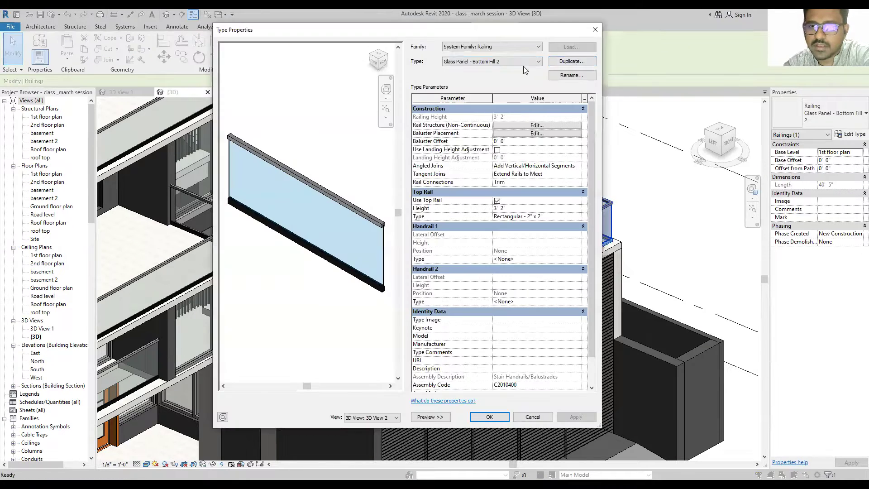
left_click(574, 63)
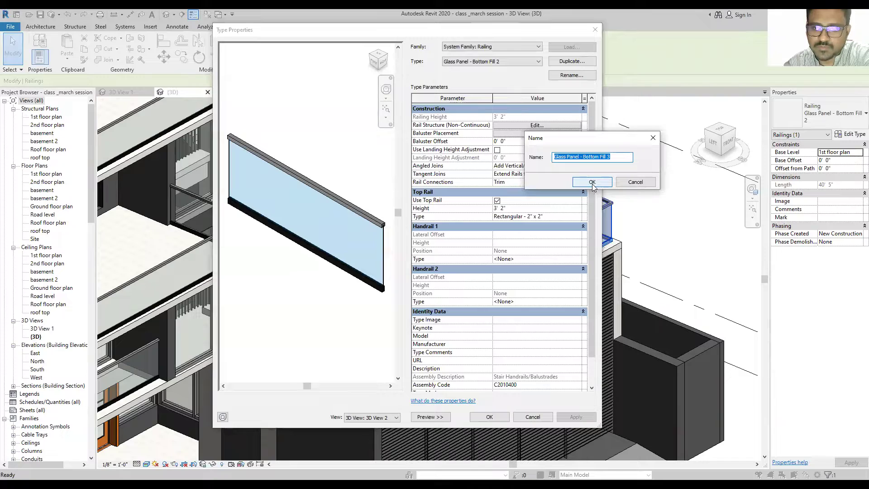
left_click(592, 182)
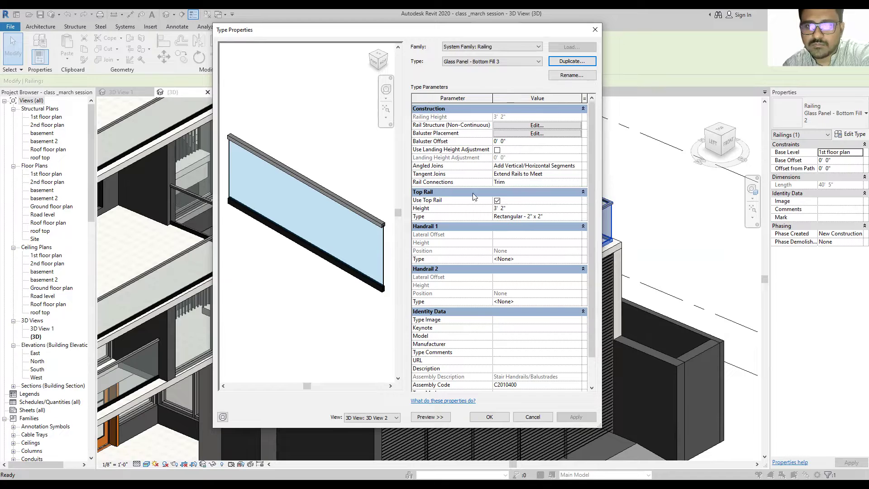
left_click(491, 418)
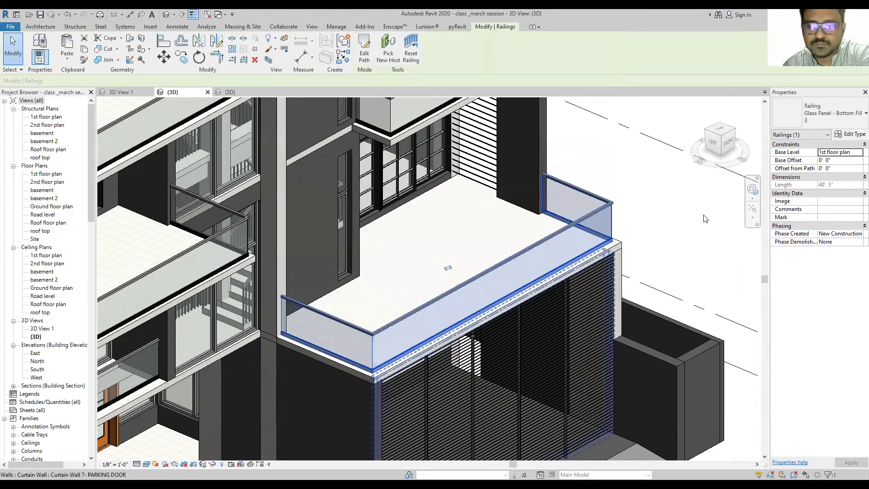
left_click(633, 239)
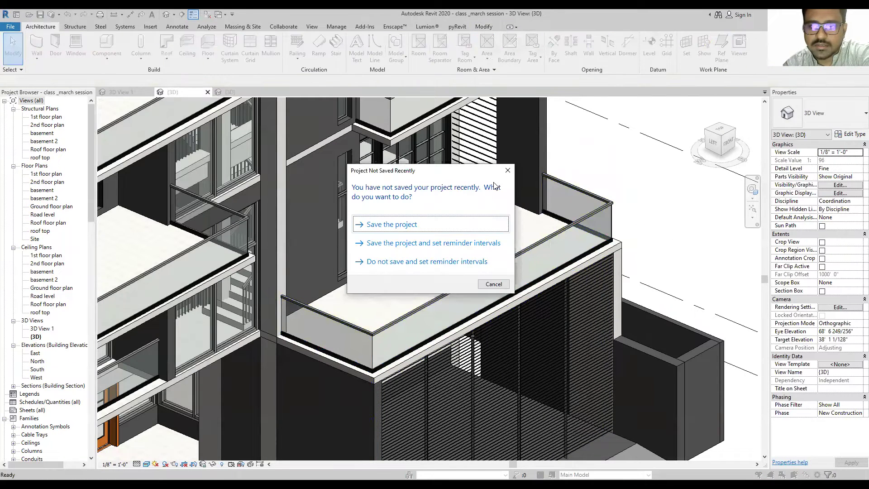
left_click(508, 170)
scroll(536, 235, "up", 3)
scroll(536, 235, "up", 3)
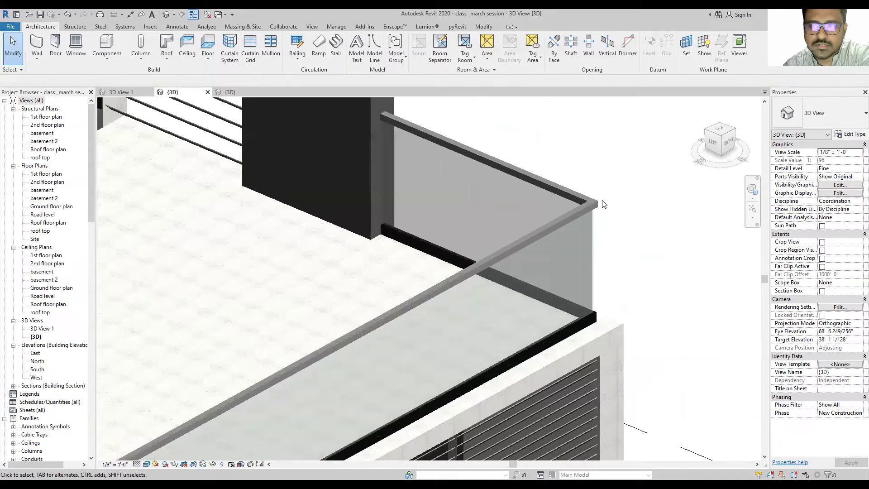
scroll(536, 236, "up", 2)
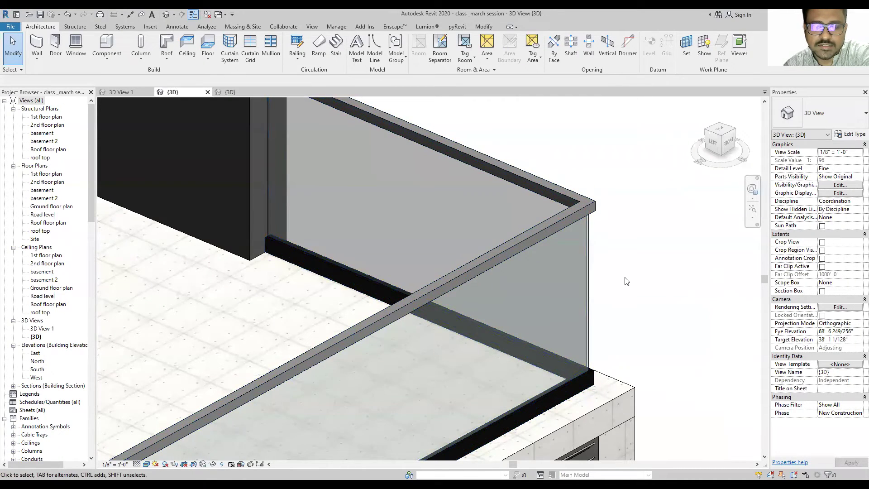
scroll(620, 281, "down", 2)
scroll(620, 281, "up", 2)
scroll(620, 282, "up", 2)
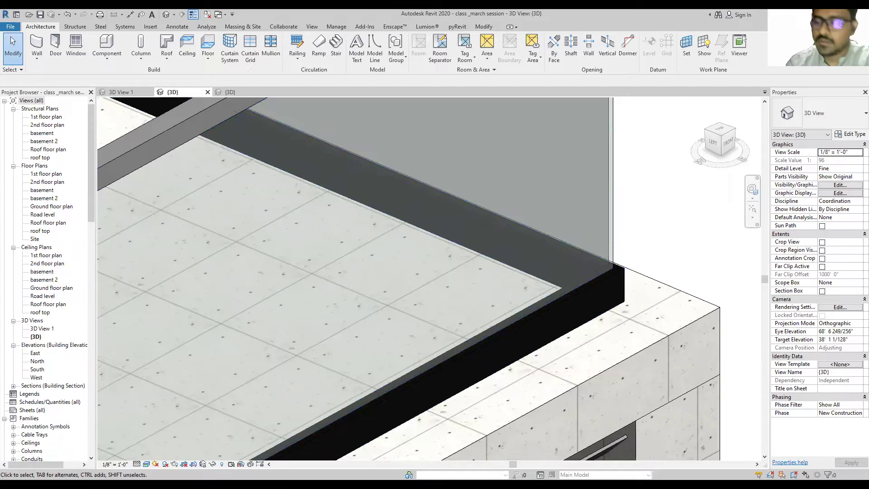
left_click(613, 275)
Step: Deselect the railing, shift the balcony view left, and scroll the Project Browser to Families
scroll(643, 262, "down", 2)
scroll(666, 251, "down", 3)
left_click(668, 248)
middle_click_drag(669, 248, 615, 251)
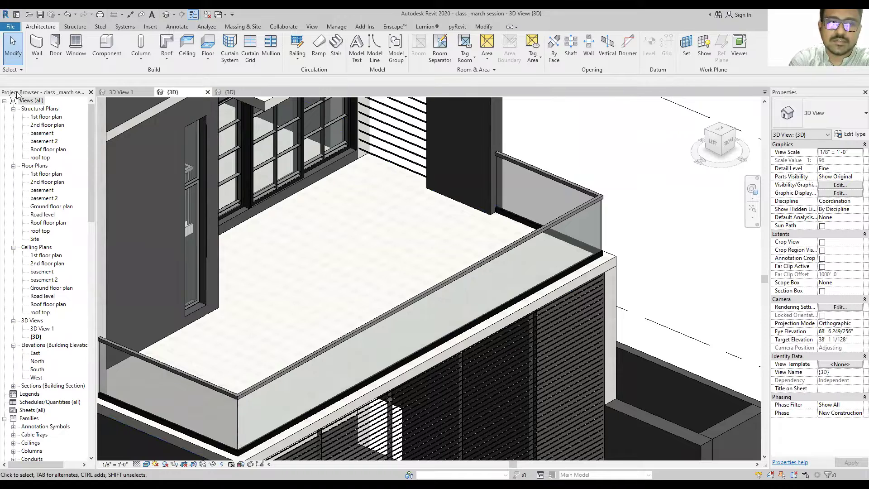
left_click_drag(90, 128, 96, 385)
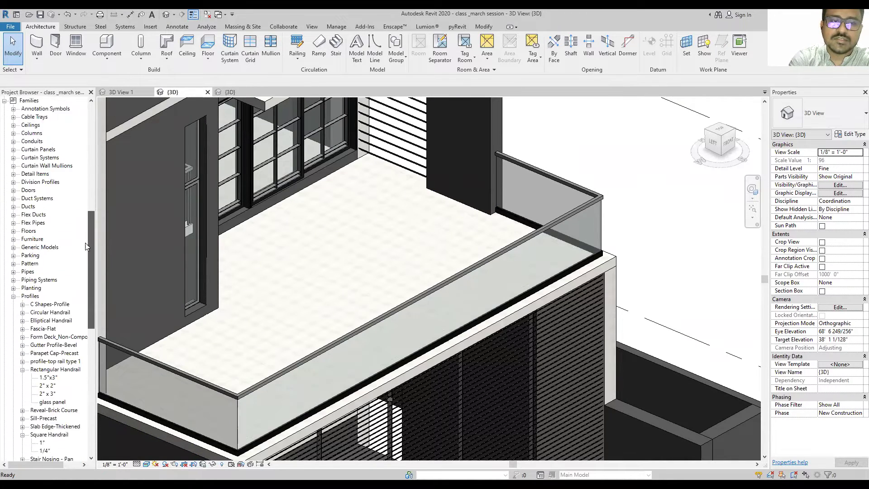
left_click(95, 386)
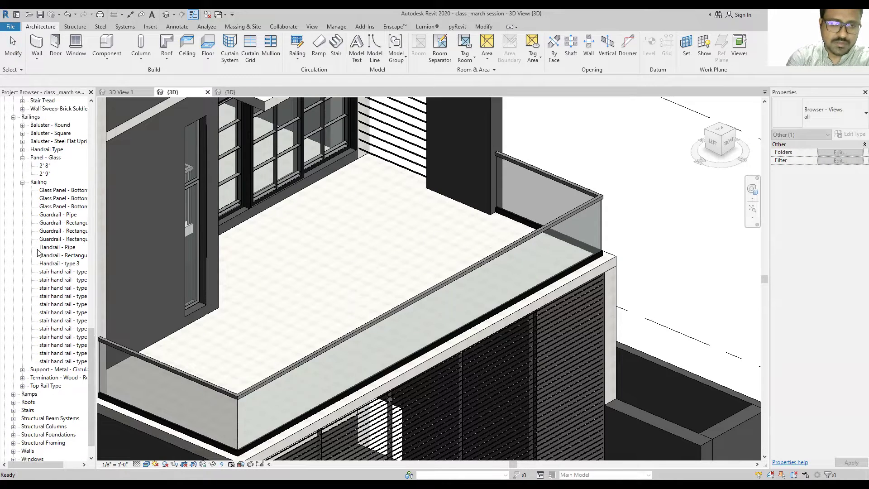
scroll(37, 368, "up", 9)
left_click_drag(92, 292, 96, 164)
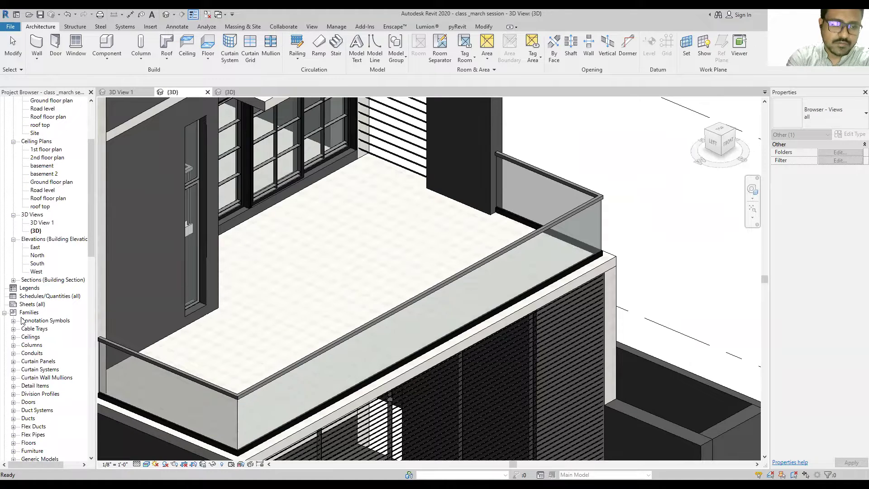
left_click(4, 313)
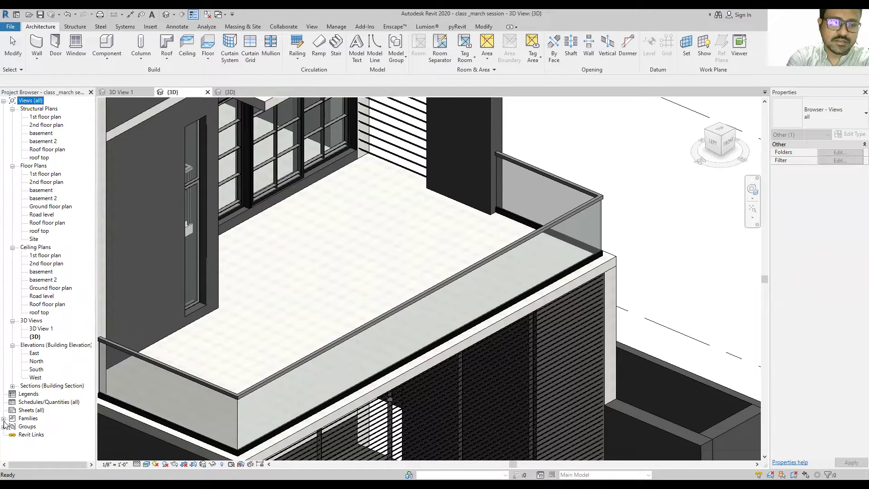
Step: Expand Families to the Rectangular Handrail profiles, showing 'glass panel', and reselect the balcony railing
scroll(636, 177, "down", 3)
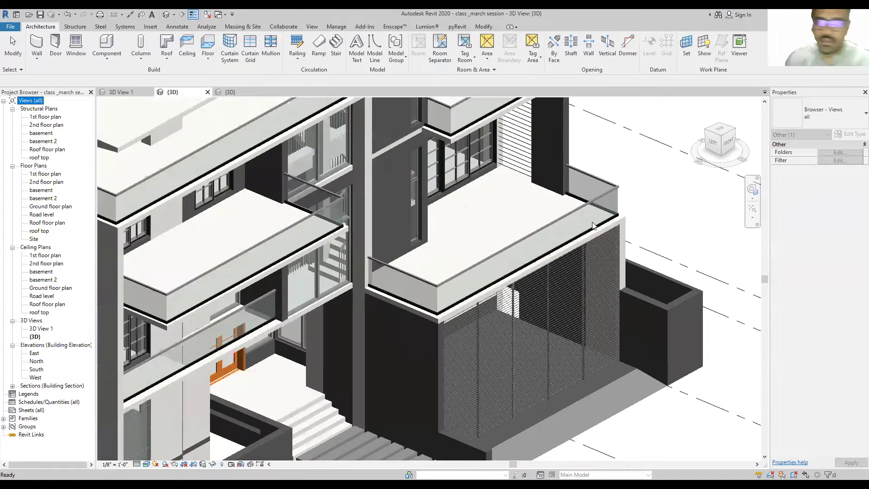
scroll(588, 252, "down", 3)
scroll(552, 301, "down", 2)
left_click(625, 301)
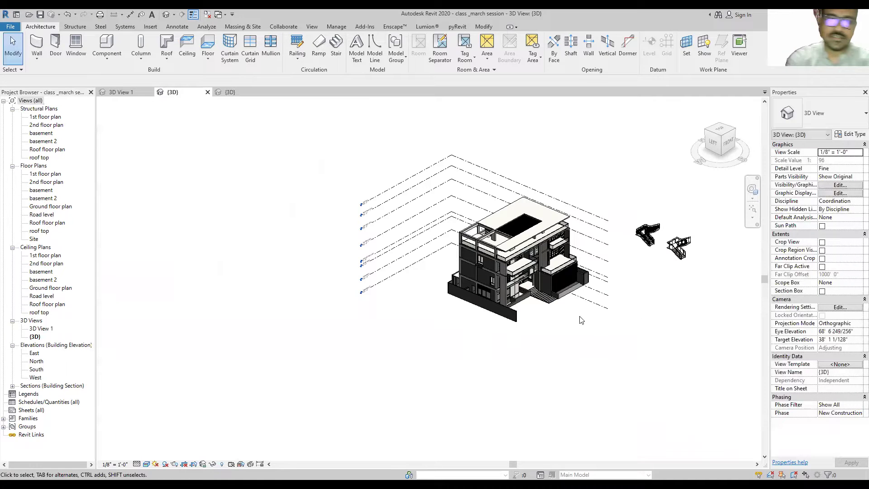
scroll(580, 318, "down", 2)
scroll(267, 291, "down", 3)
scroll(351, 268, "up", 4)
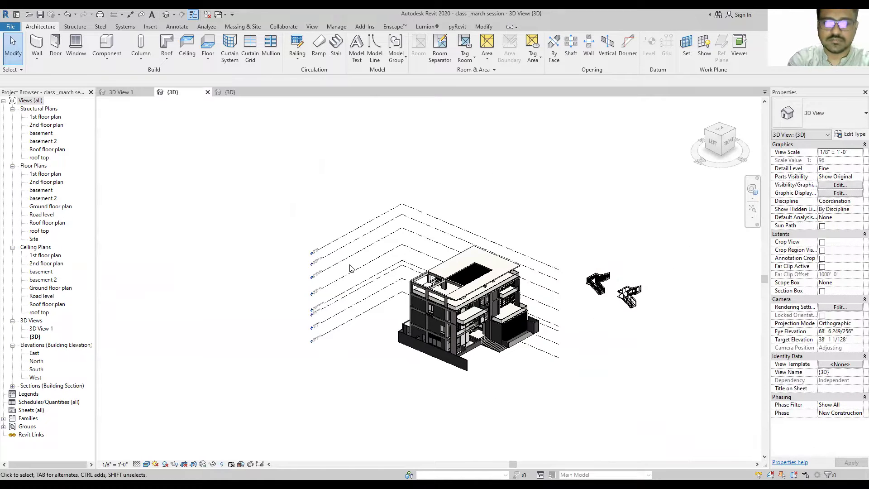
scroll(425, 335, "up", 1)
scroll(425, 335, "up", 1)
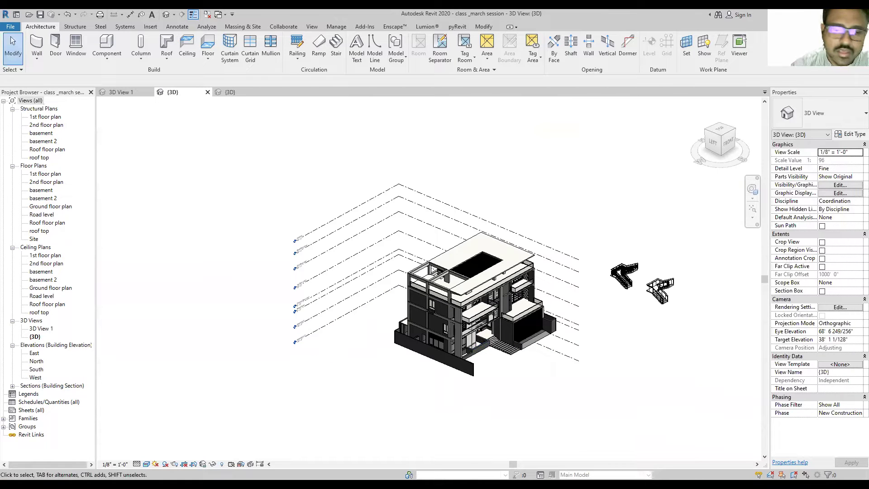
left_click(5, 419)
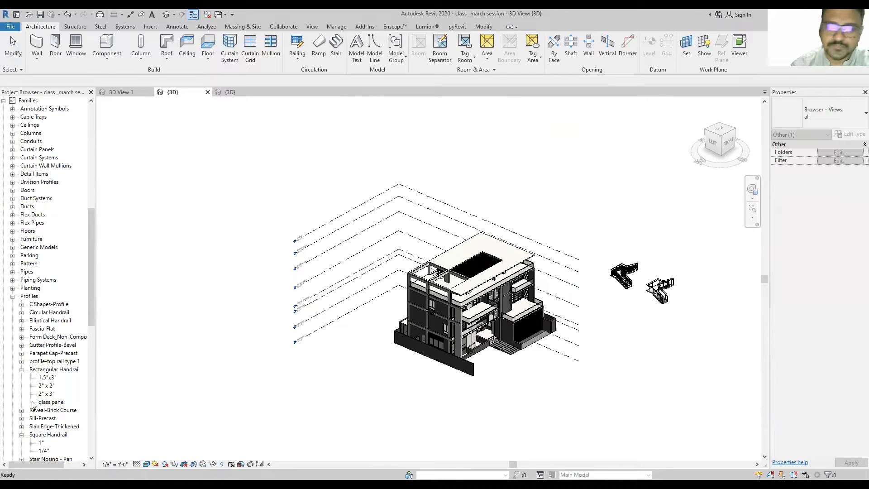
scroll(352, 368, "up", 2)
scroll(362, 335, "up", 3)
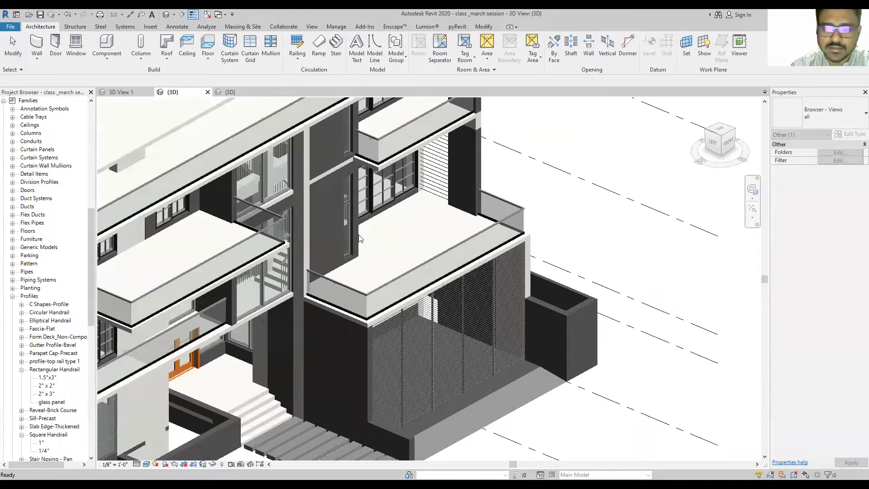
scroll(377, 305, "up", 2)
scroll(377, 305, "up", 2)
left_click(381, 312)
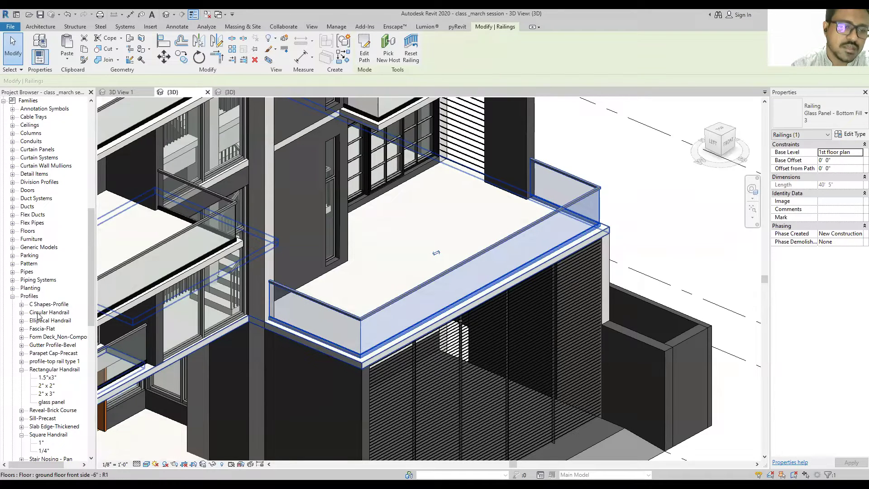
Step: Reselect the balcony glass railing and open its type's rail structure settings
scroll(43, 352, "down", 2)
key("Escape")
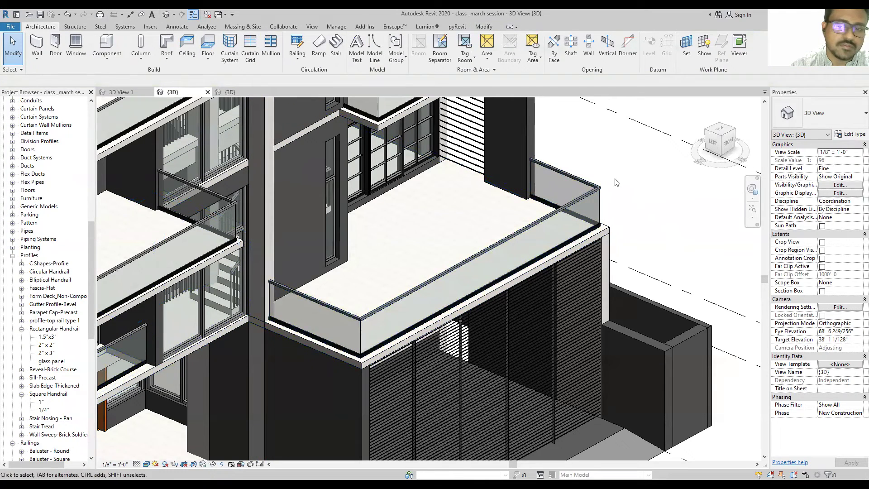
left_click(595, 192)
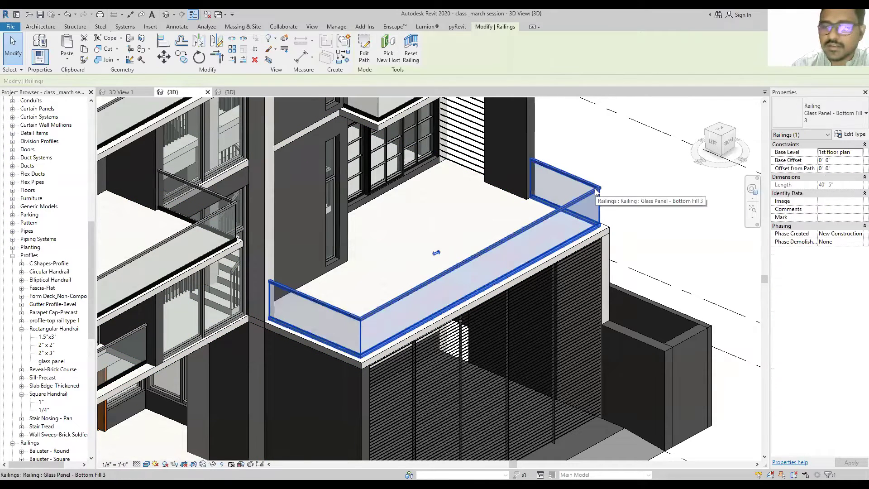
left_click(850, 134)
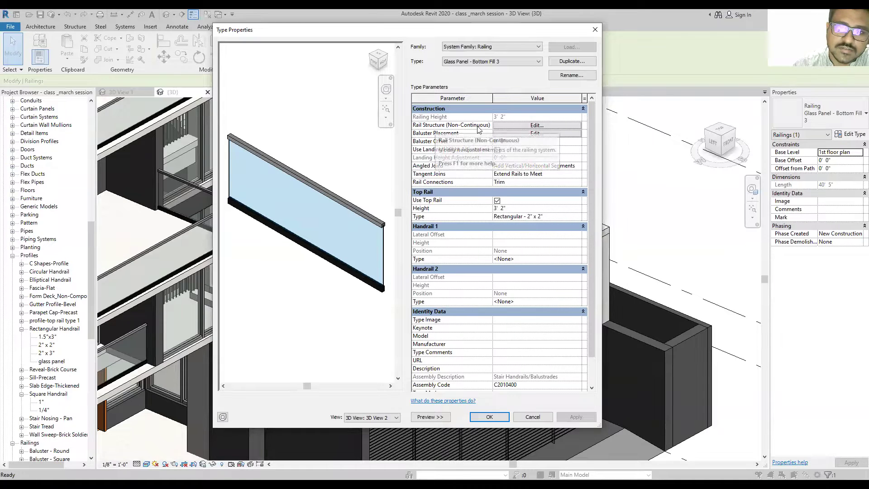
left_click(537, 125)
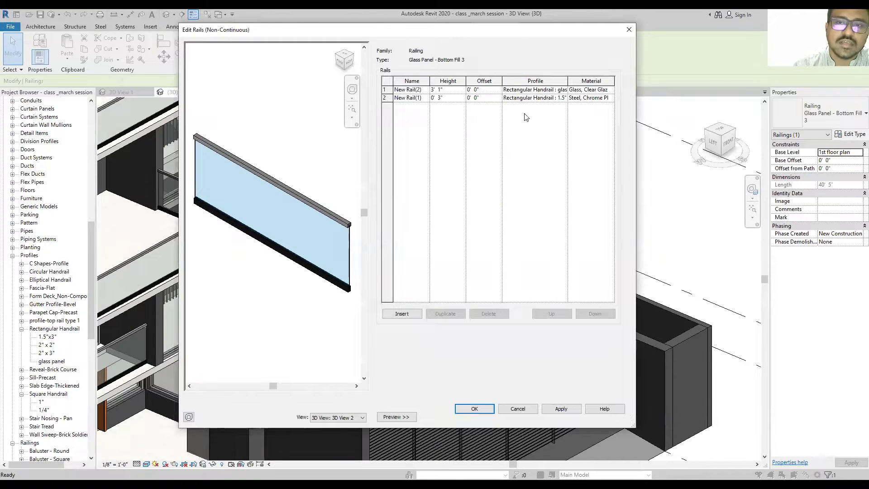
Step: Check the glass and bottom rail profiles, keeping 'glass panel', then close the rail settings
left_click(545, 89)
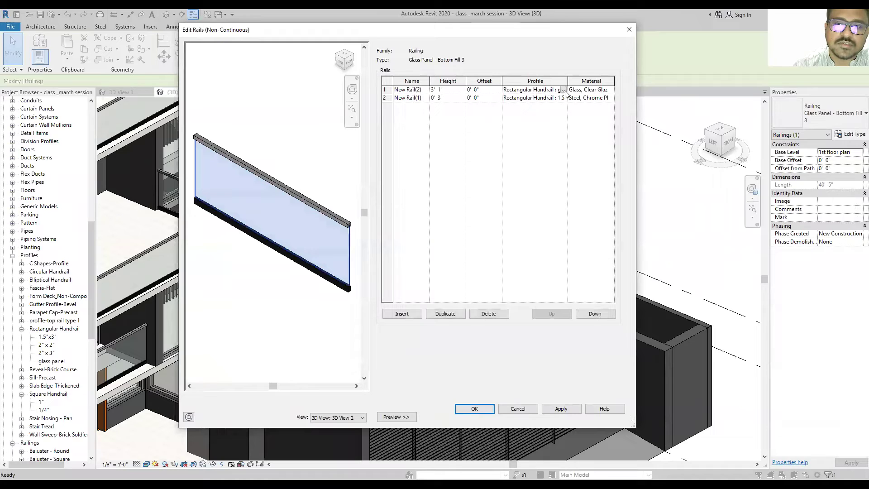
left_click(563, 91)
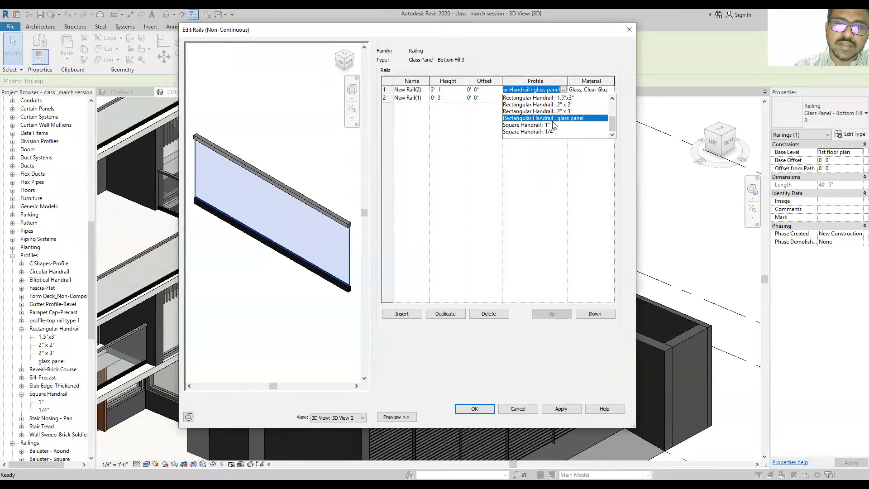
left_click(563, 90)
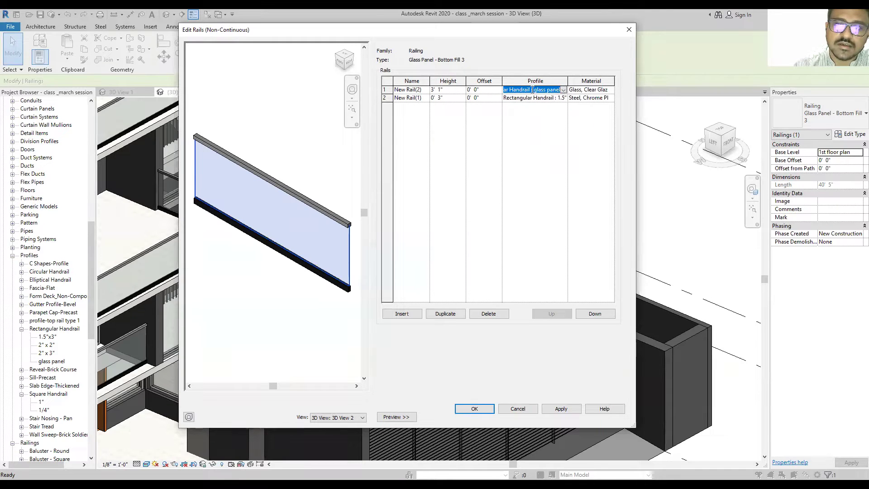
left_click(563, 90)
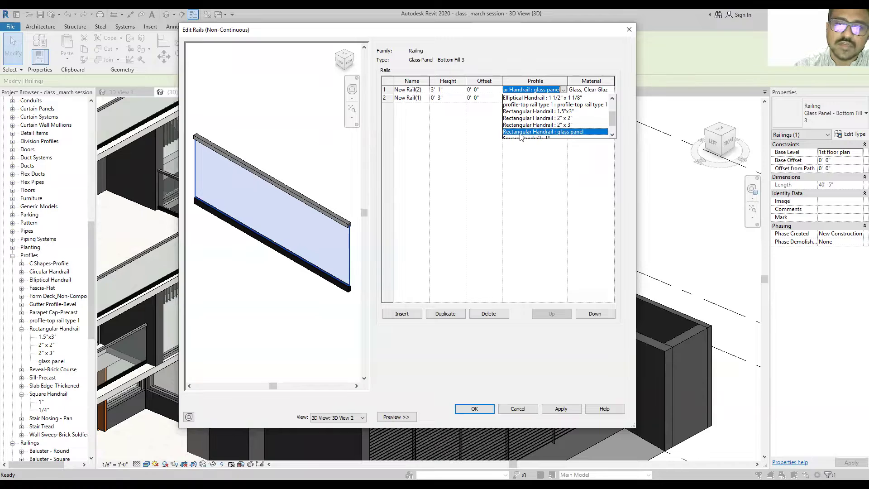
left_click(630, 34)
left_click(559, 99)
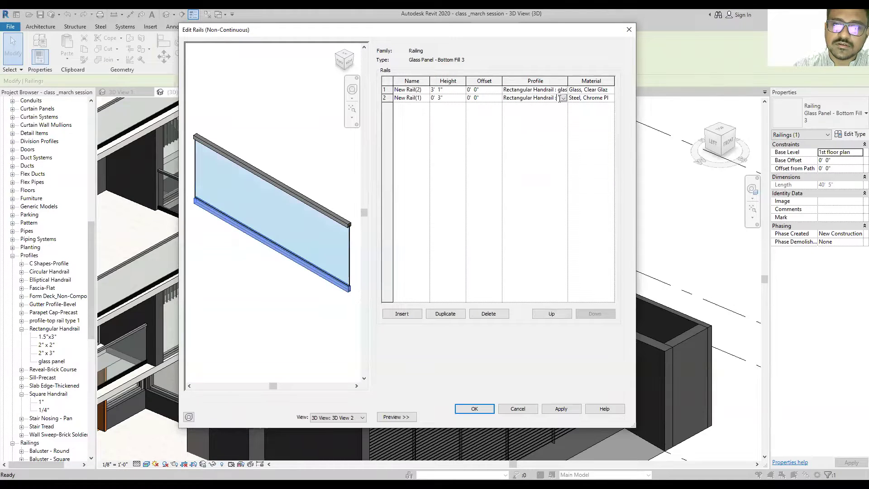
left_click(564, 99)
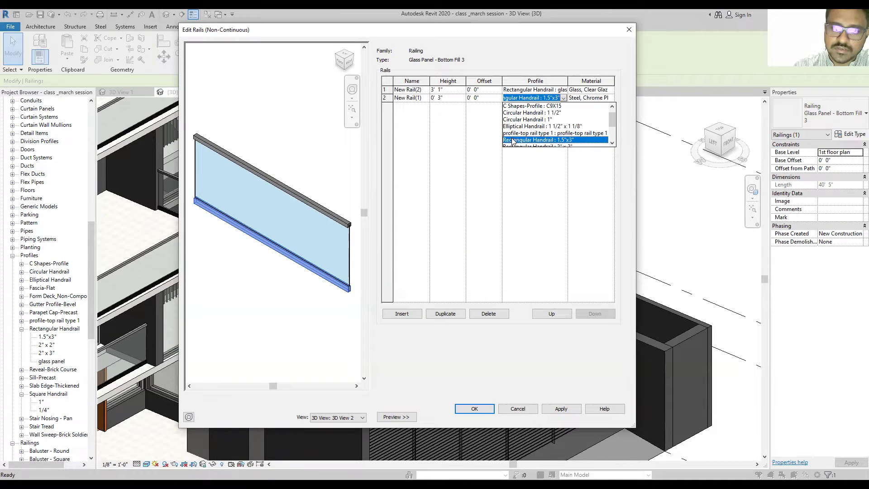
left_click(628, 29)
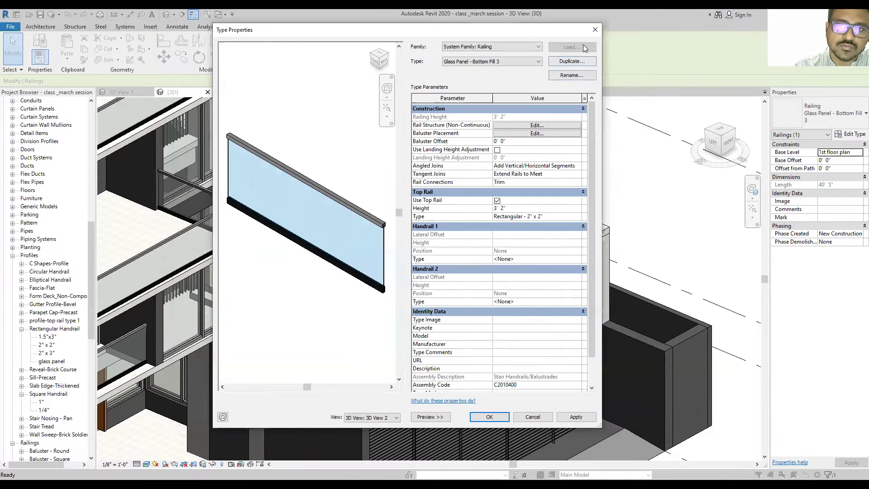
left_click(600, 28)
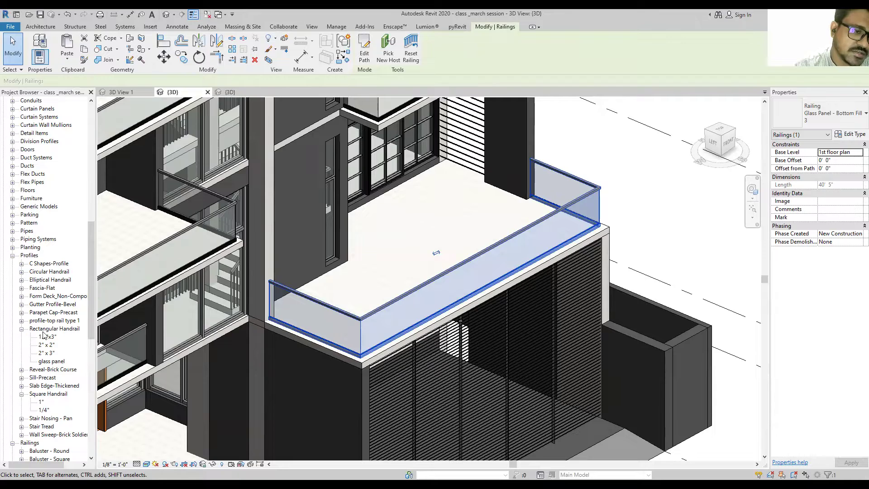
left_click(69, 330)
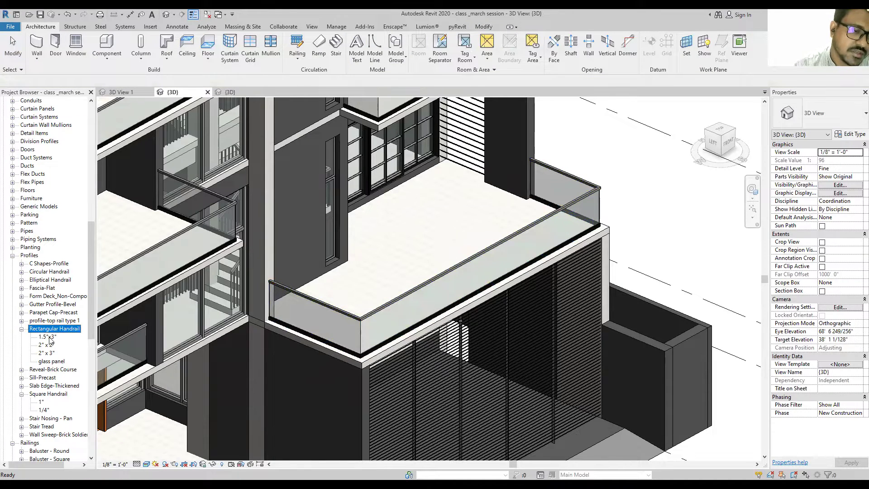
left_click(49, 337)
left_click(47, 353)
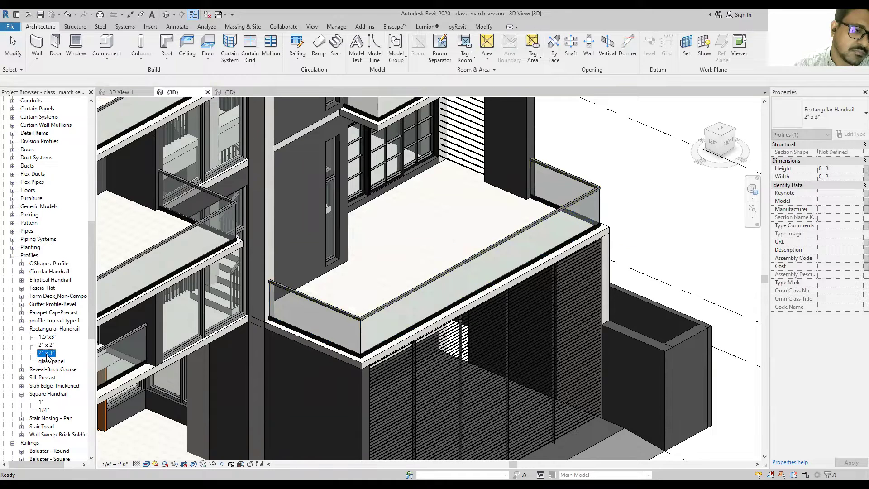
left_click(40, 337)
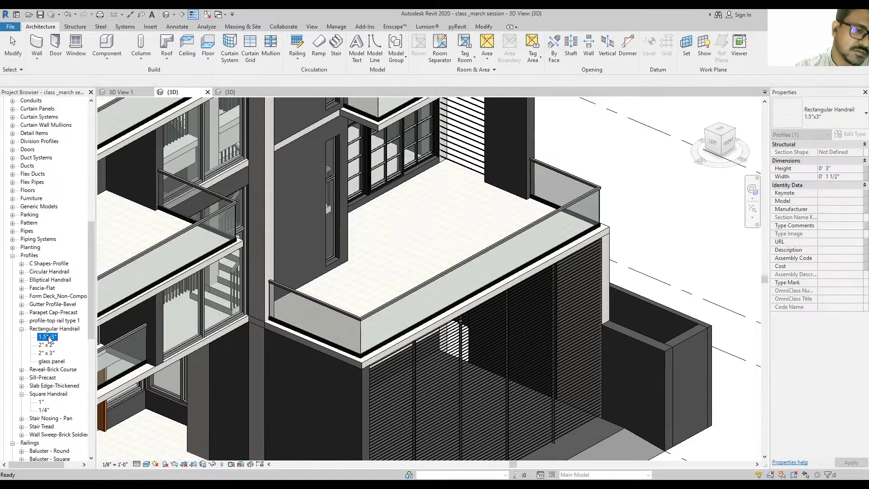
left_click(59, 362)
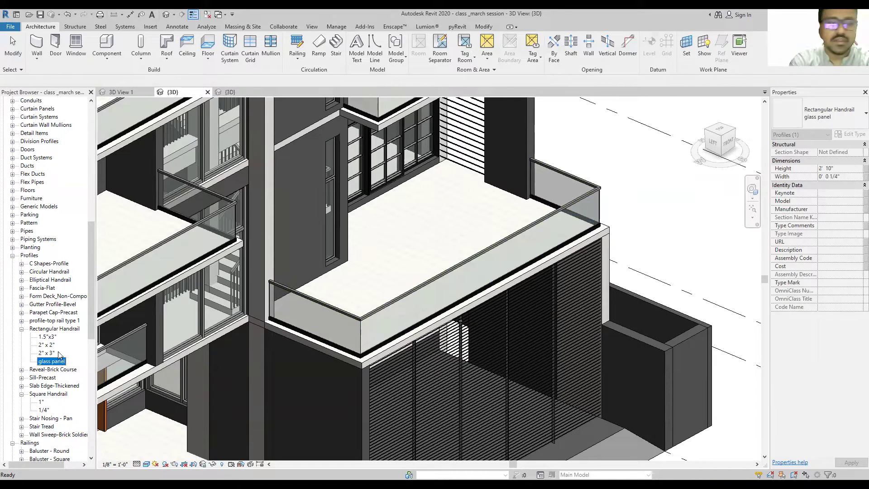
left_click(44, 337)
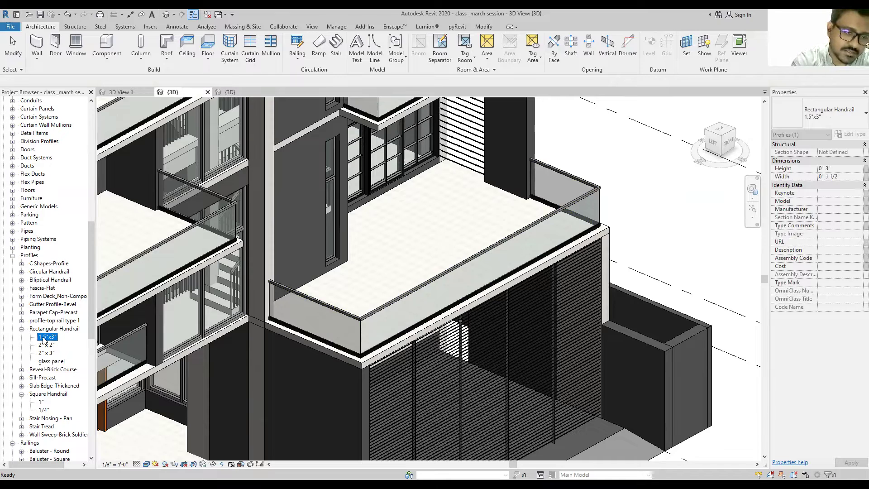
right_click(44, 340)
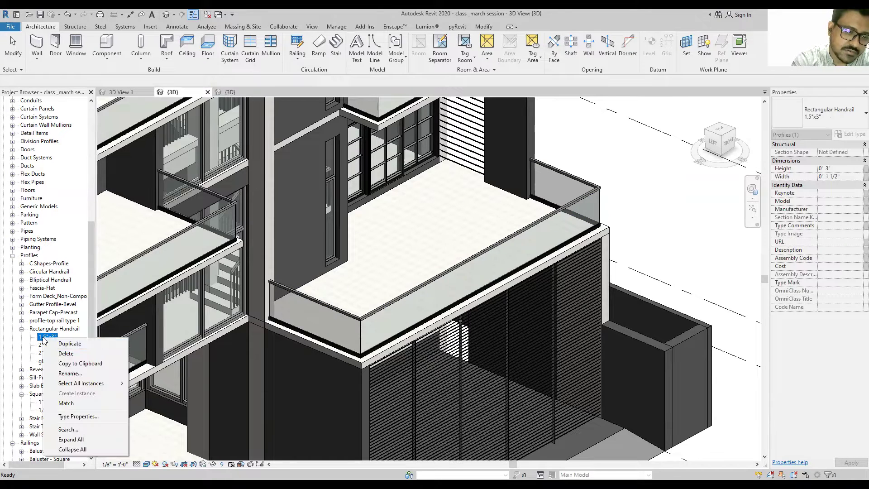
Step: Duplicate the 1.5"x3" Rectangular Handrail profile and rename the copy 1"x4"
left_click(70, 344)
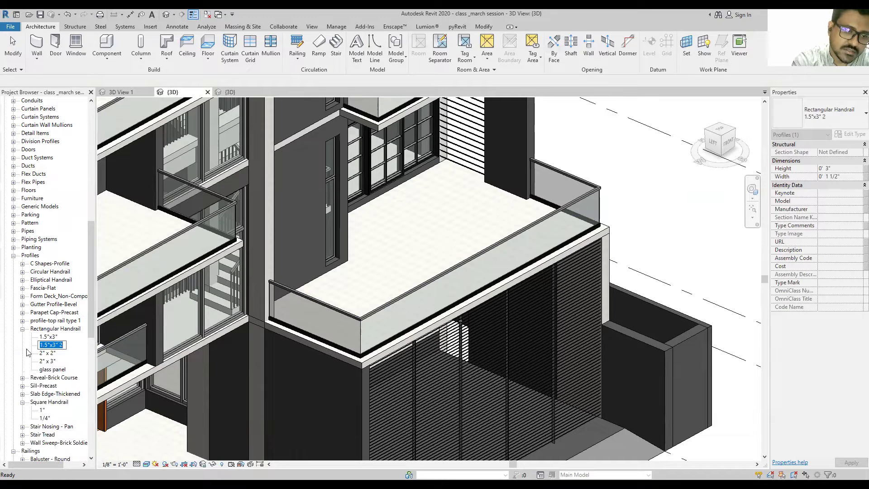
left_click(54, 345)
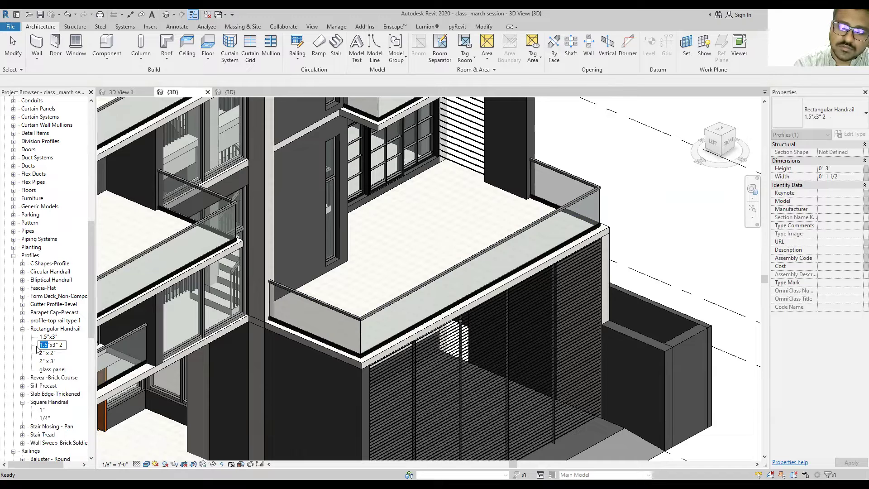
type("1")
key("BackSpace")
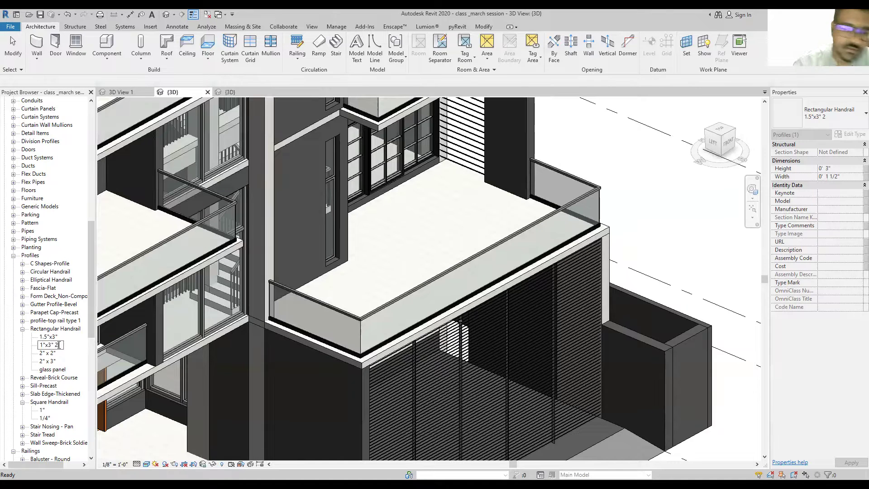
key("BackSpace")
key("BackSpace")
key("BackSpace")
key("BackSpace")
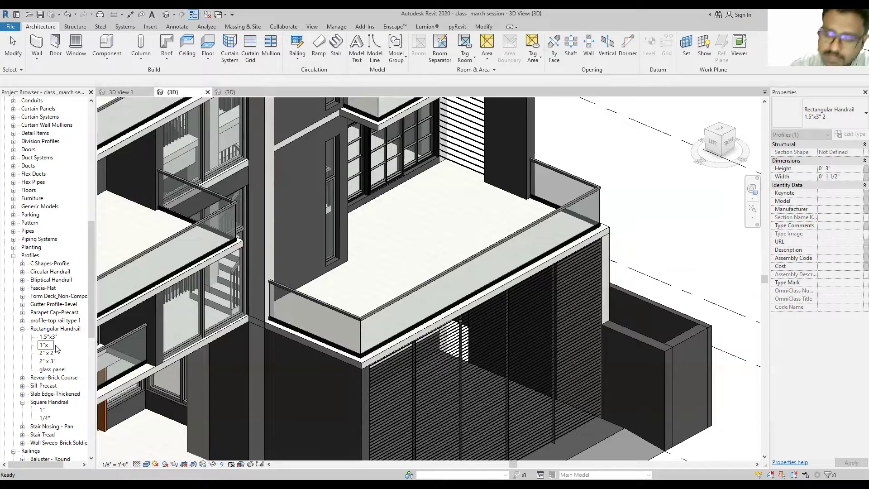
type("4")
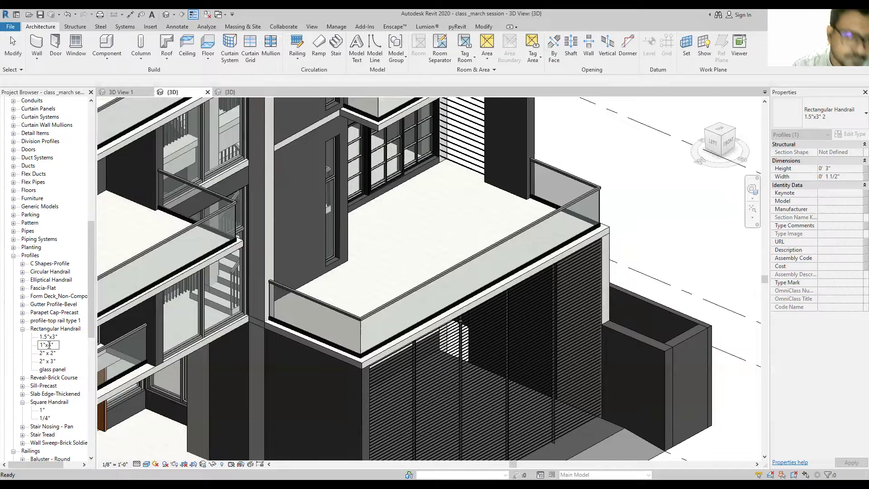
key("Return")
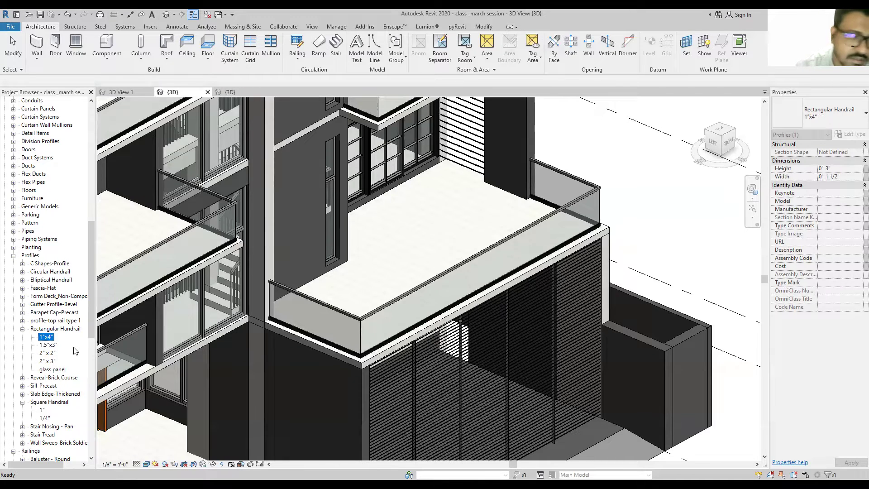
Step: Open the 1"x4" profile's type properties and set its Height to 4"
double_click(45, 337)
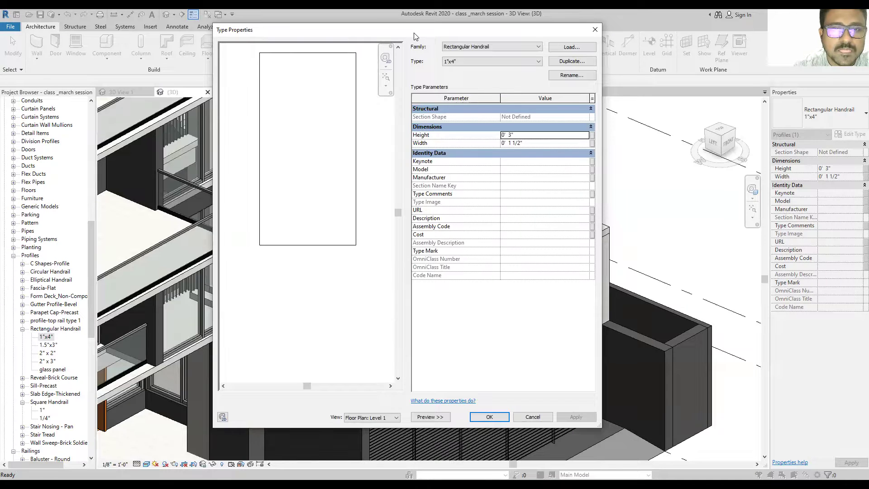
mouse_move(413, 33)
left_mouse_down()
mouse_move(510, 30)
mouse_move(484, 47)
left_mouse_up()
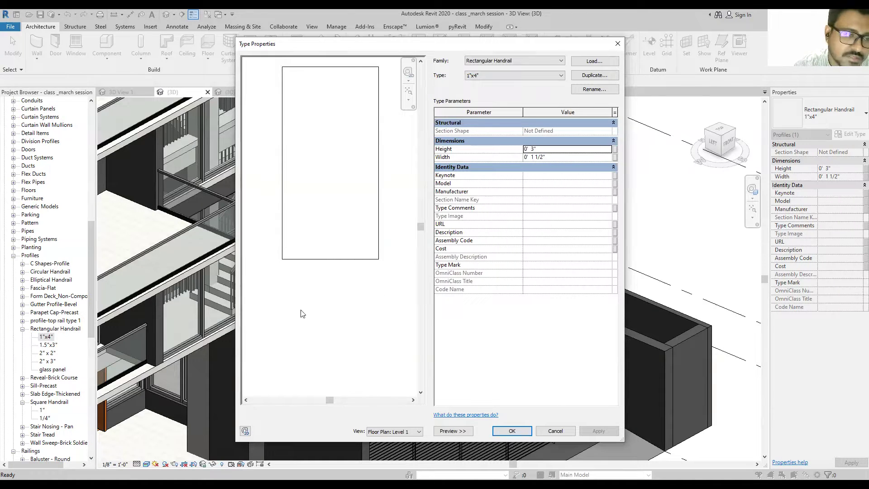
left_click(564, 149)
type("4\"")
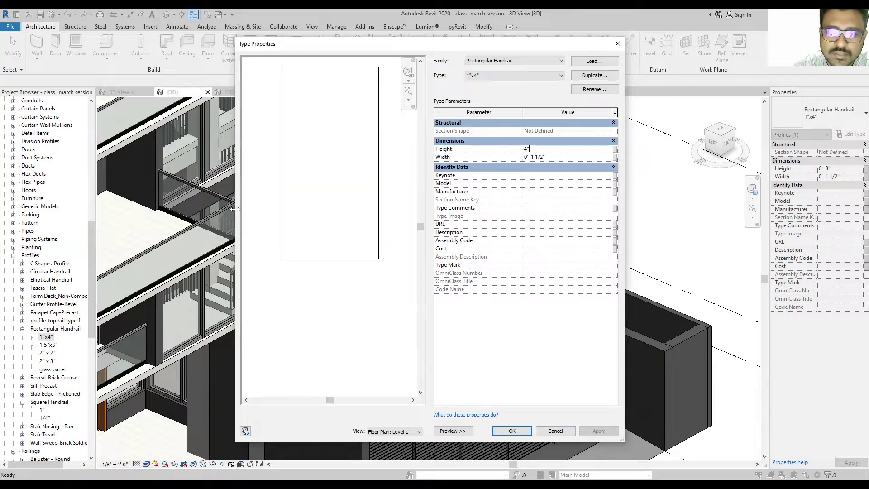
left_click_drag(231, 122, 163, 123)
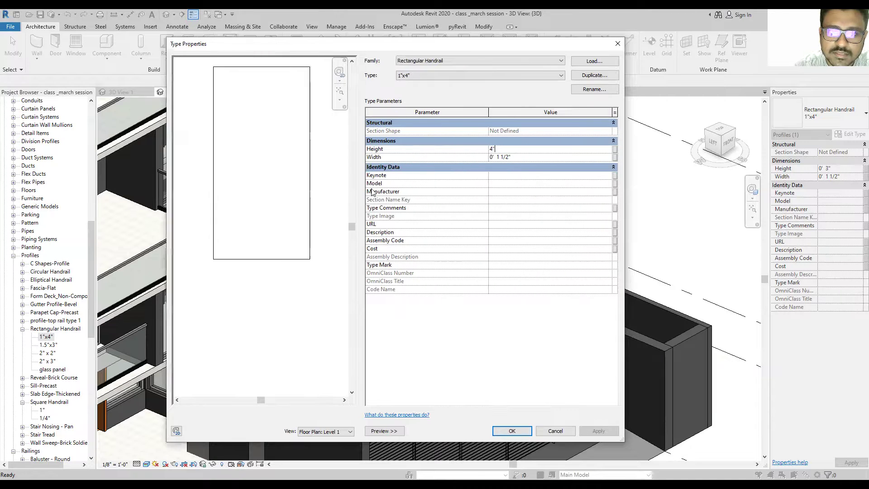
left_click_drag(471, 49, 493, 60)
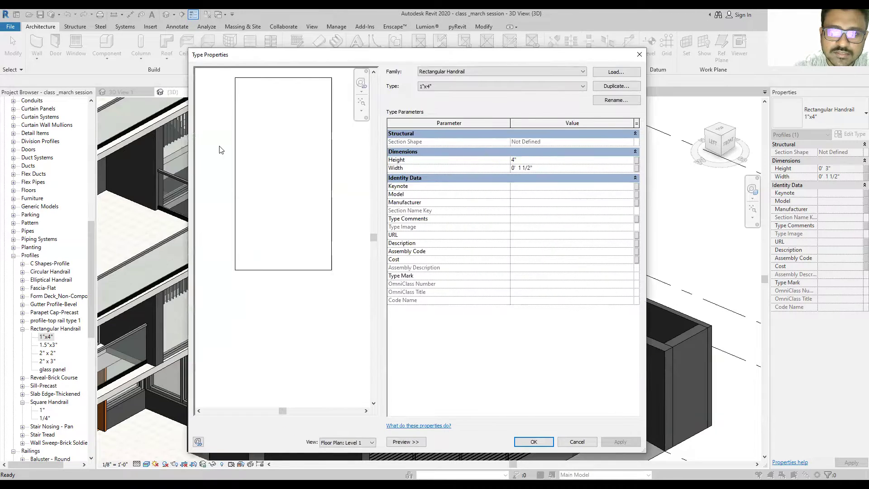
Step: Set the profile's Width to 1" and confirm the new size with OK
scroll(267, 299, "down", 2)
scroll(316, 195, "up", 2)
scroll(328, 197, "down", 2)
scroll(315, 205, "up", 2)
scroll(316, 205, "down", 2)
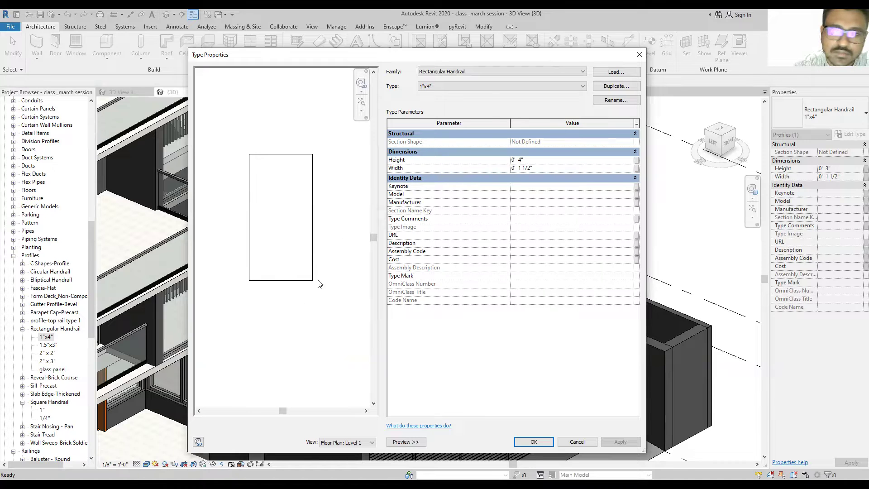
left_click(546, 169)
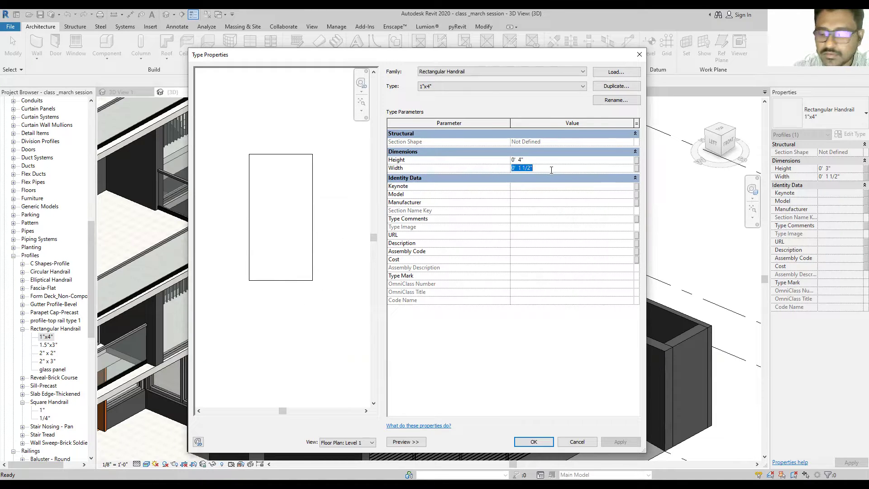
type("1\"")
key("Return")
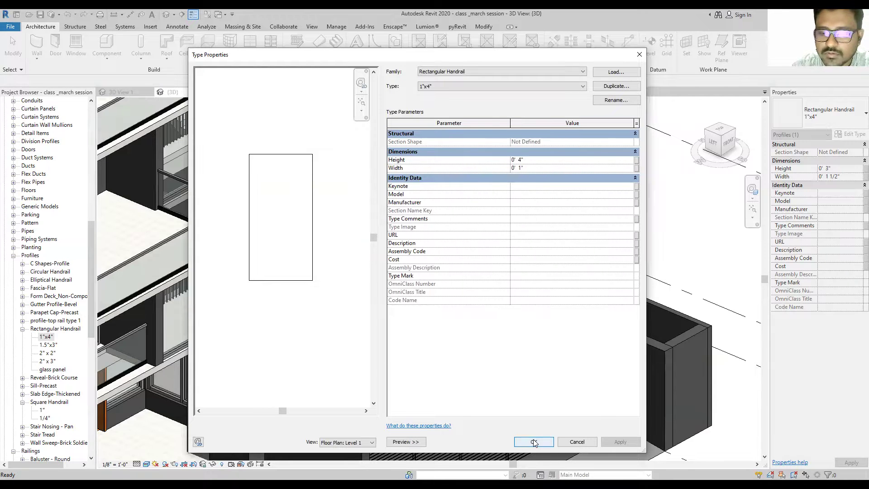
left_click(520, 442)
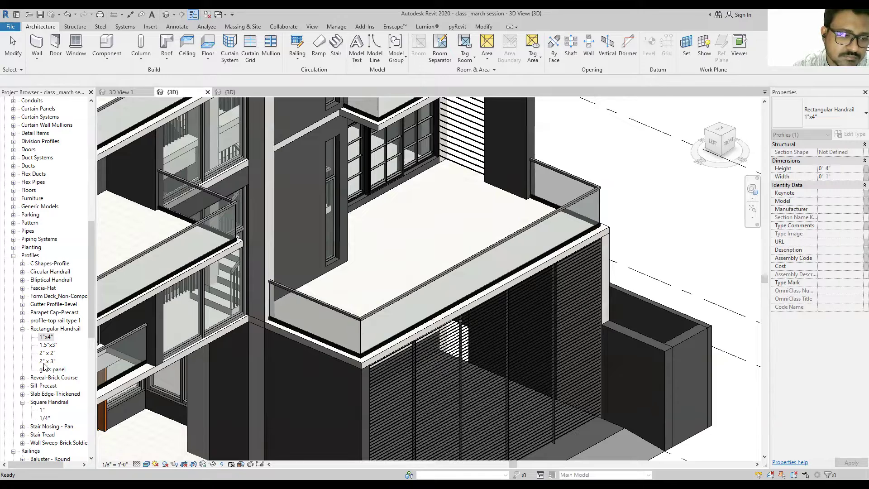
left_click(51, 369)
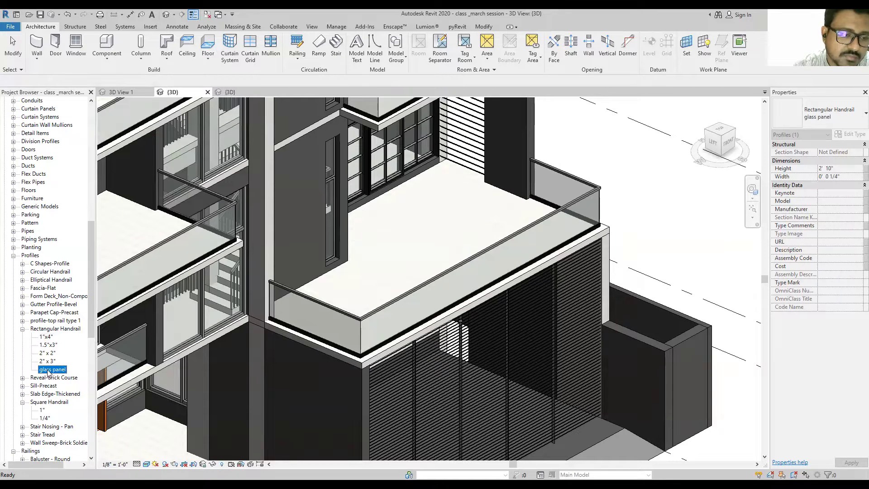
left_click(50, 338)
right_click(49, 337)
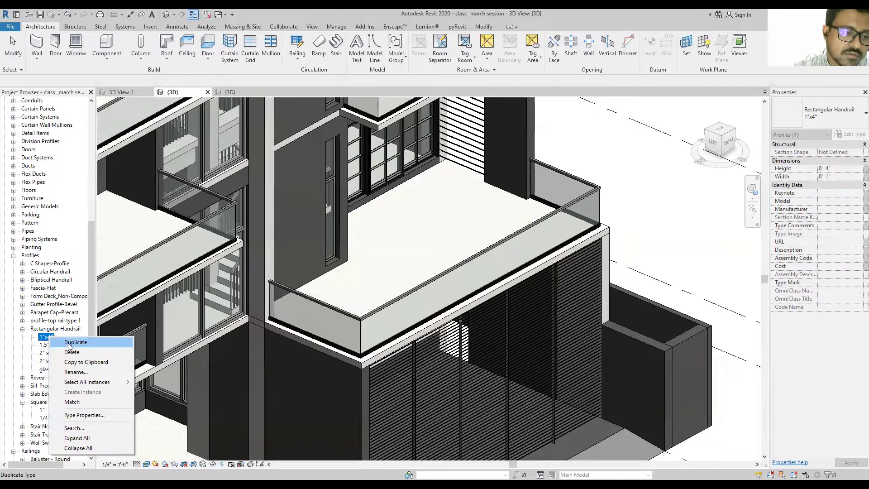
key("Escape")
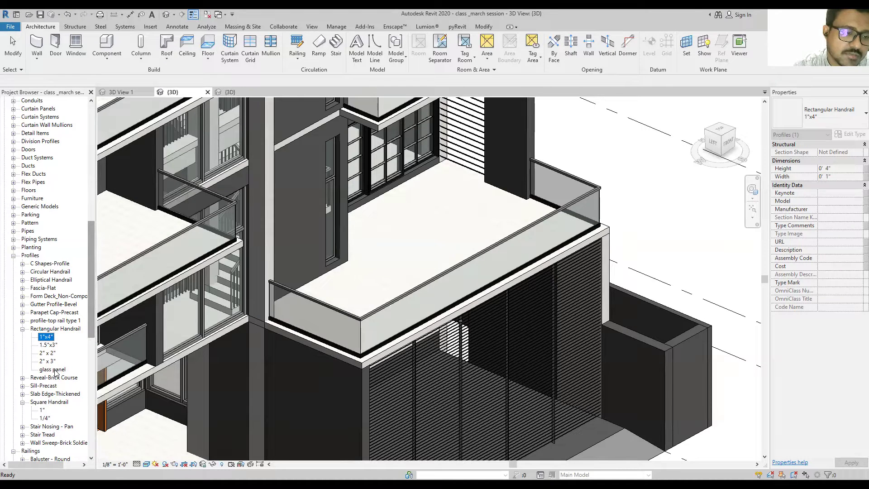
left_click(55, 372)
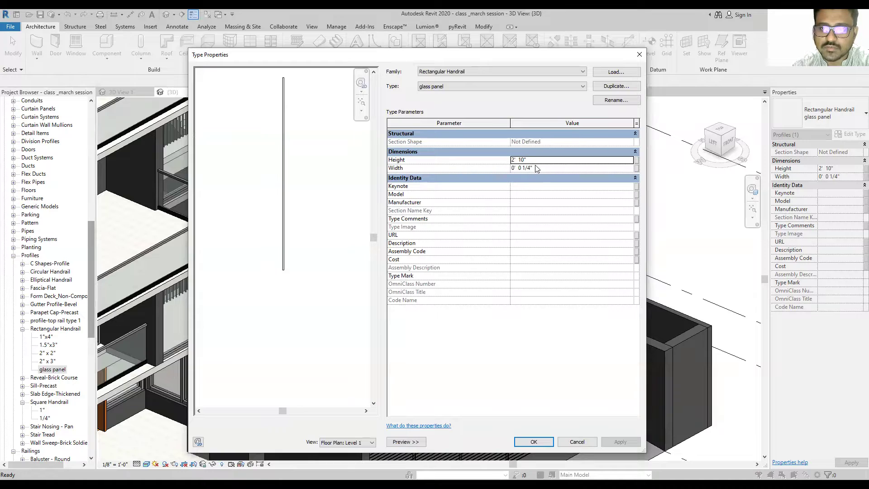
left_click(539, 441)
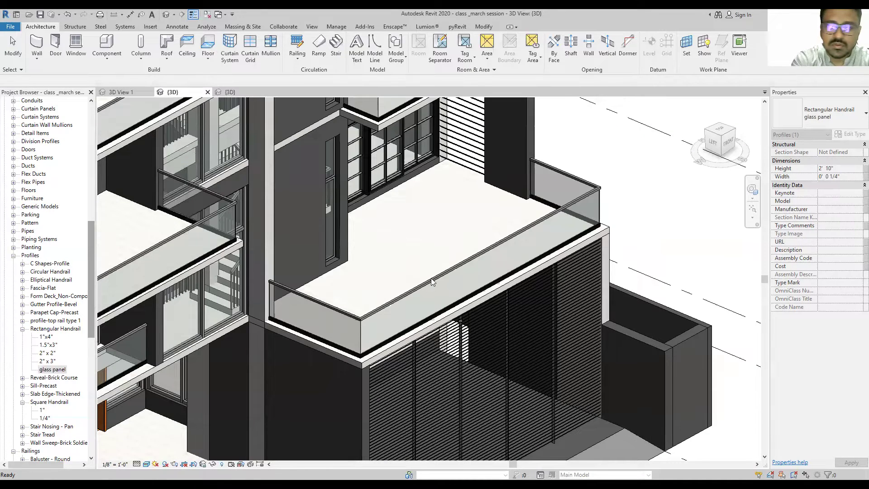
scroll(430, 302, "down", 2)
scroll(426, 299, "down", 2)
scroll(415, 293, "up", 5)
scroll(415, 294, "down", 3)
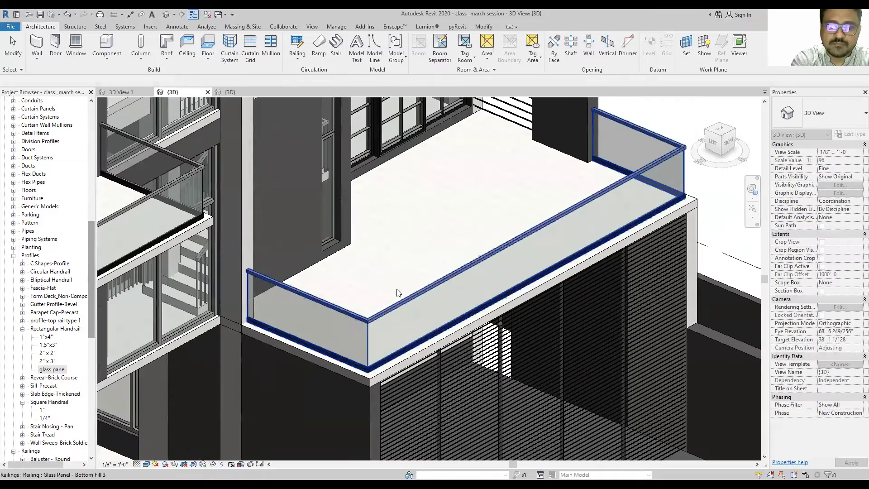
Step: Select the balcony's Glass Panel – Bottom Fill 3 railing and open its type properties
scroll(419, 274, "down", 2)
left_click(461, 273)
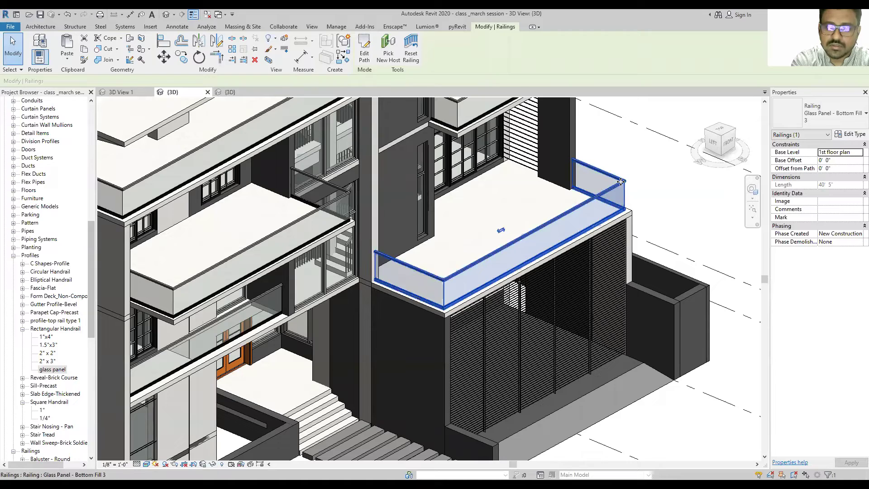
left_click(853, 135)
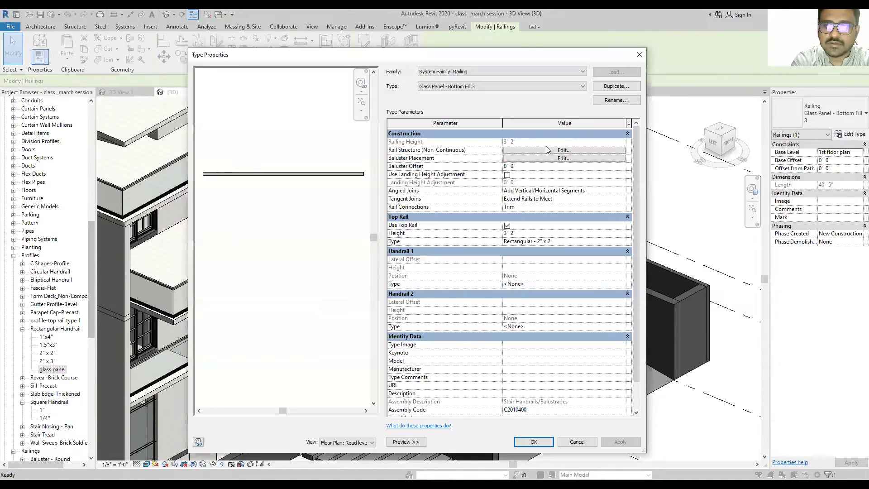
Step: Keep rail row 1 on the glass panel profile and set row 2 to Rectangular Handrail 1.5"x3"
left_click(548, 151)
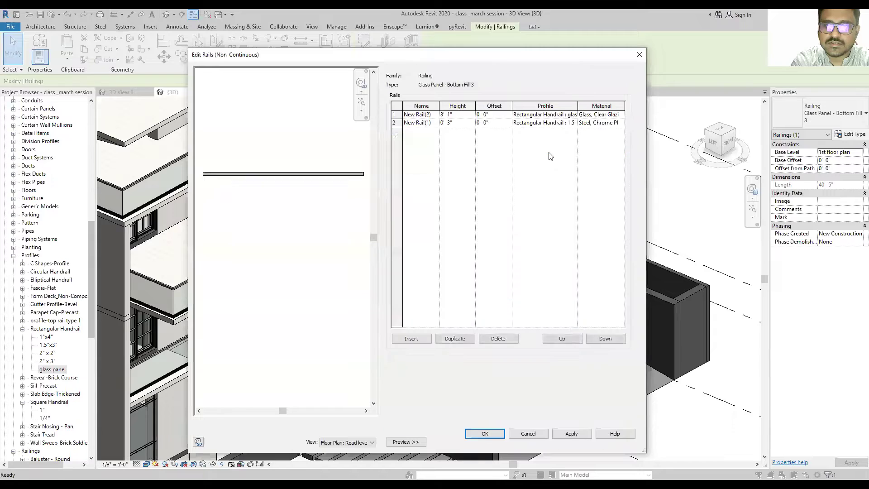
left_click(544, 116)
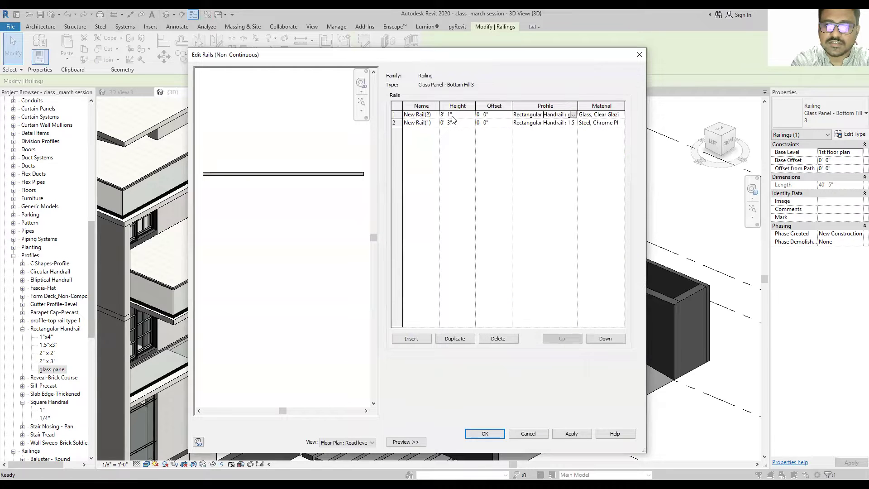
left_click(572, 114)
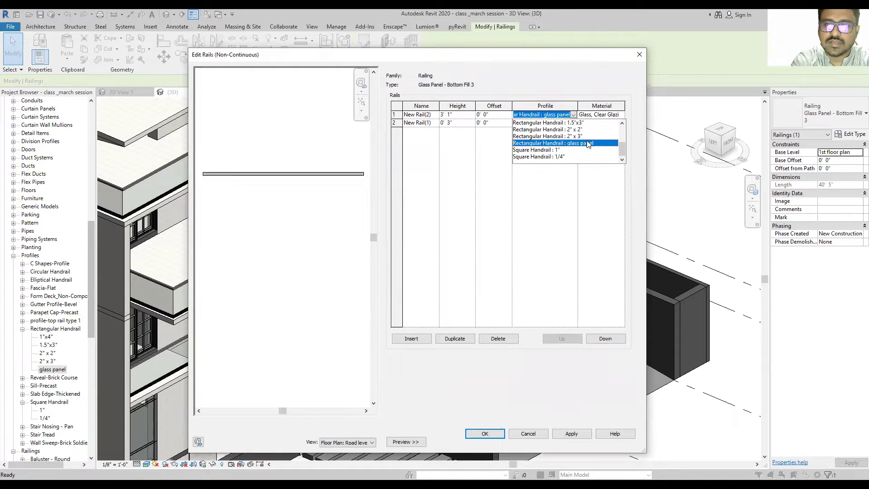
scroll(598, 151, "up", 1)
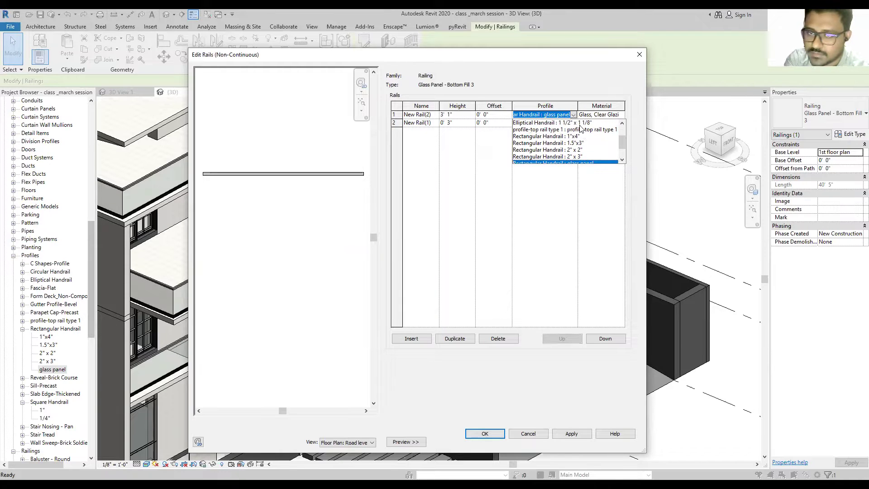
key("Return")
left_click(574, 123)
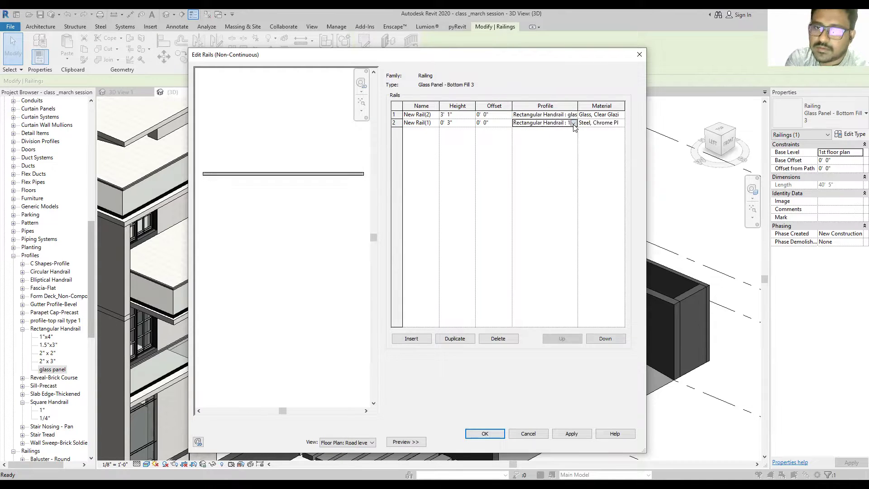
scroll(574, 145, "down", 1)
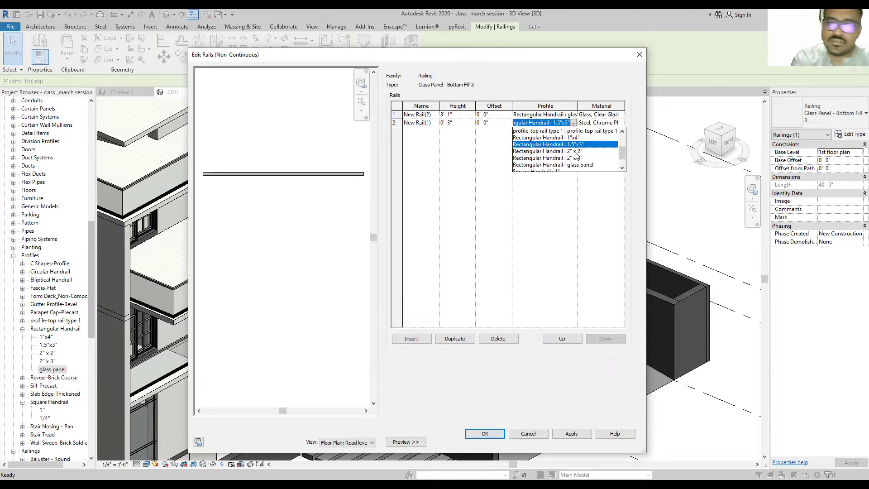
left_click(598, 50)
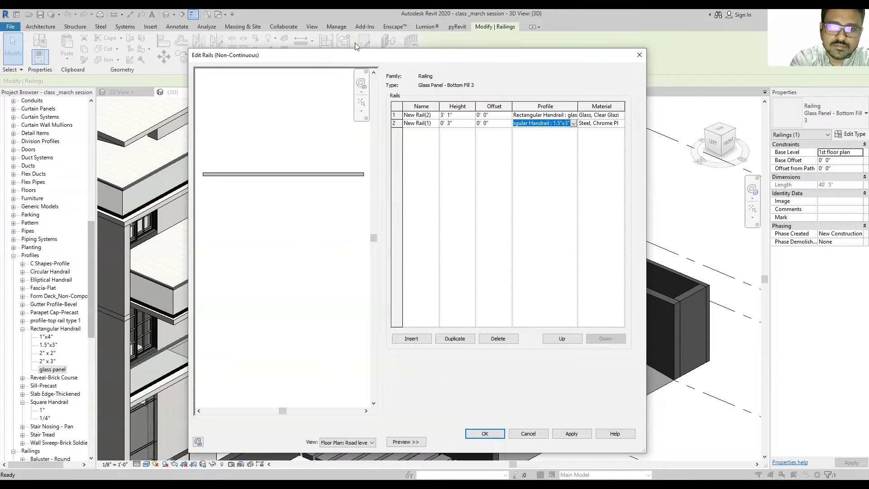
left_click_drag(356, 55, 397, 41)
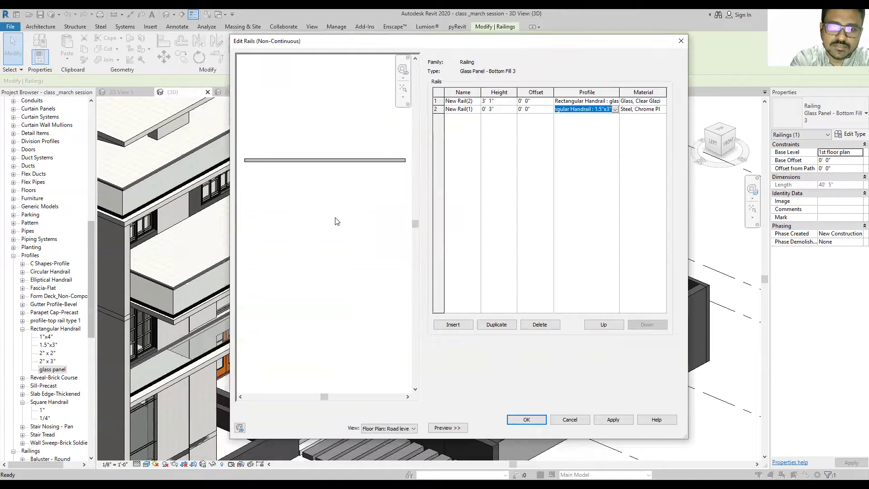
Step: Preview the railing in 3D, Front and Left elevation views and inspect each rail row
left_click(406, 429)
left_click(403, 437)
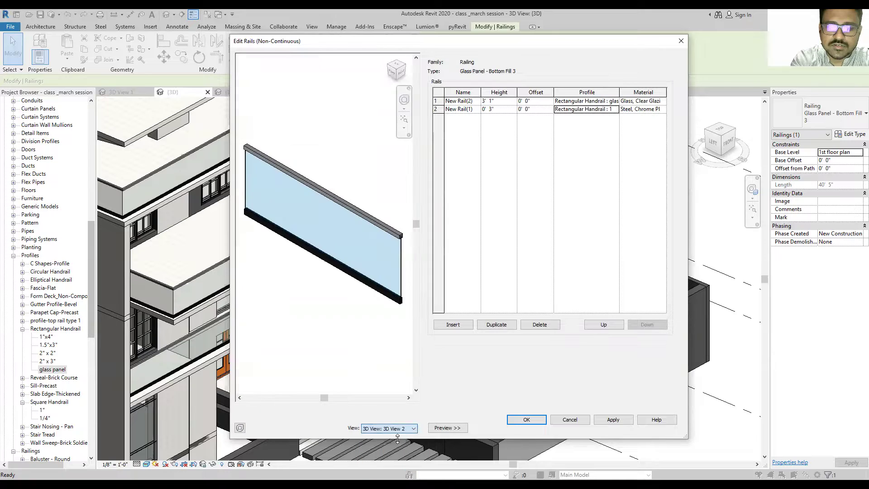
left_click(413, 428)
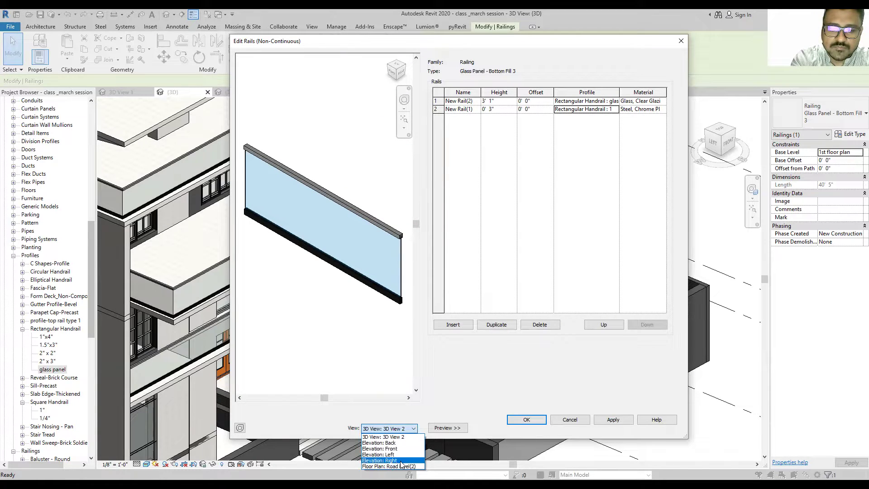
left_click(395, 449)
left_click(389, 429)
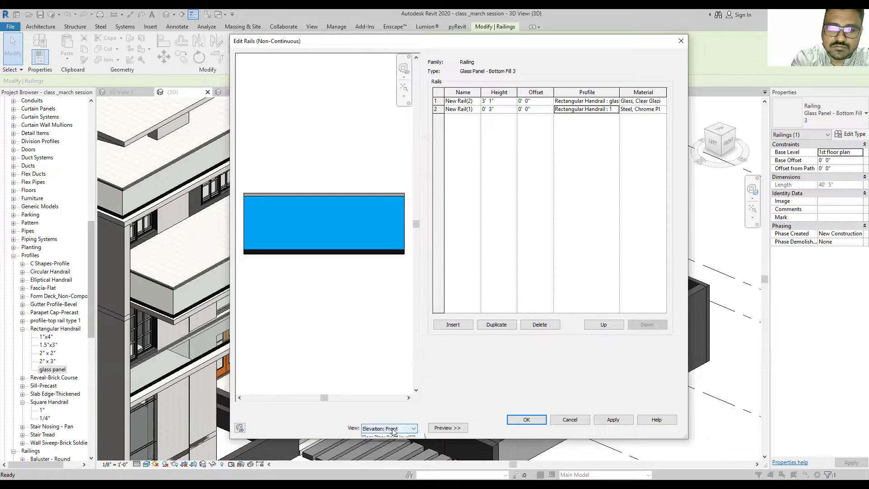
left_click(390, 455)
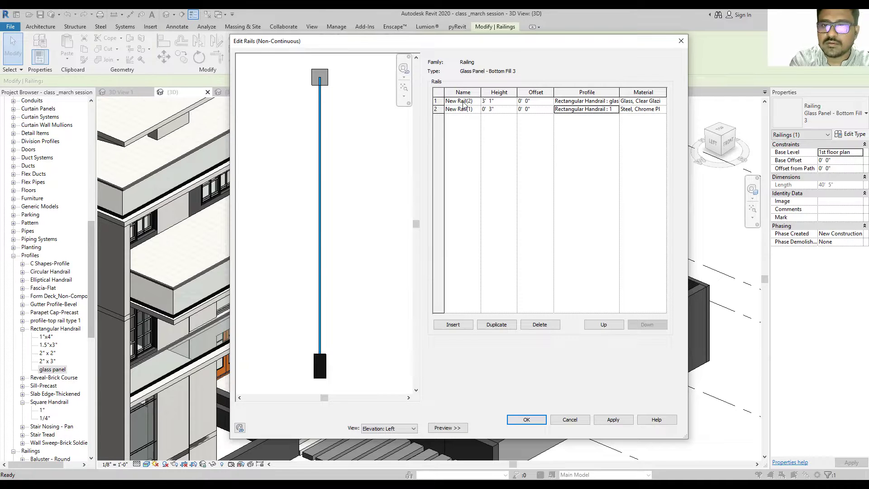
left_click(594, 101)
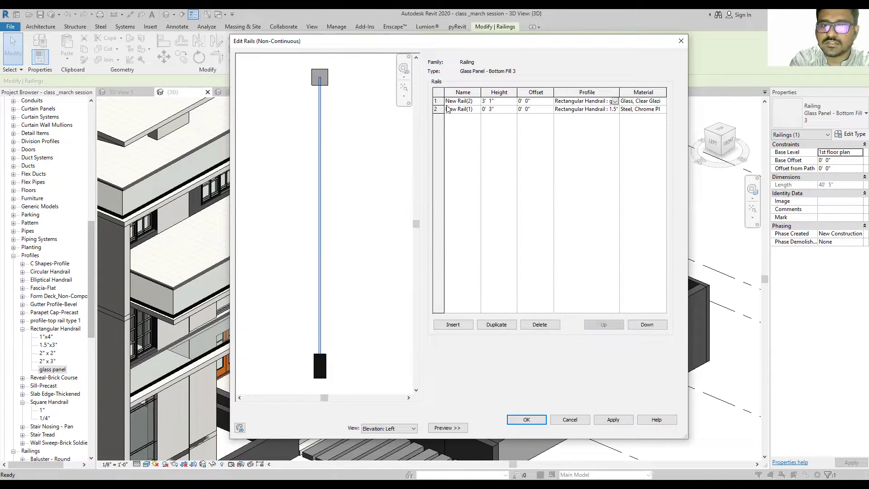
left_click(435, 100)
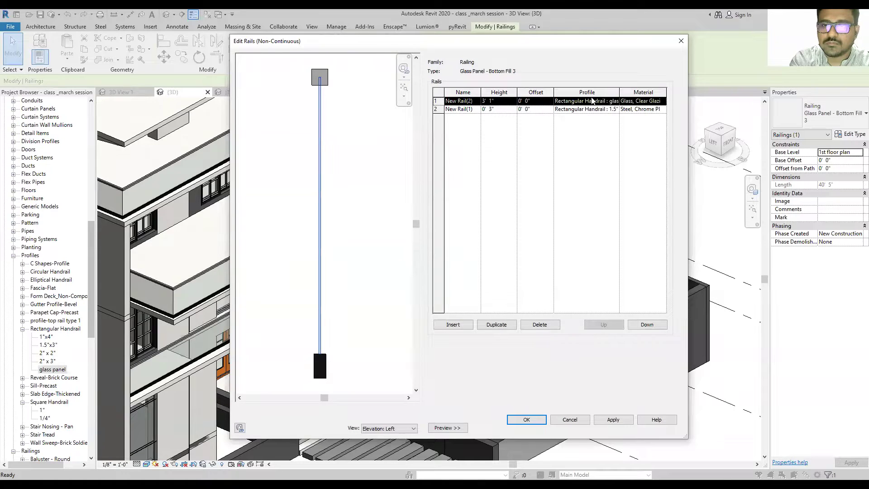
left_click(437, 109)
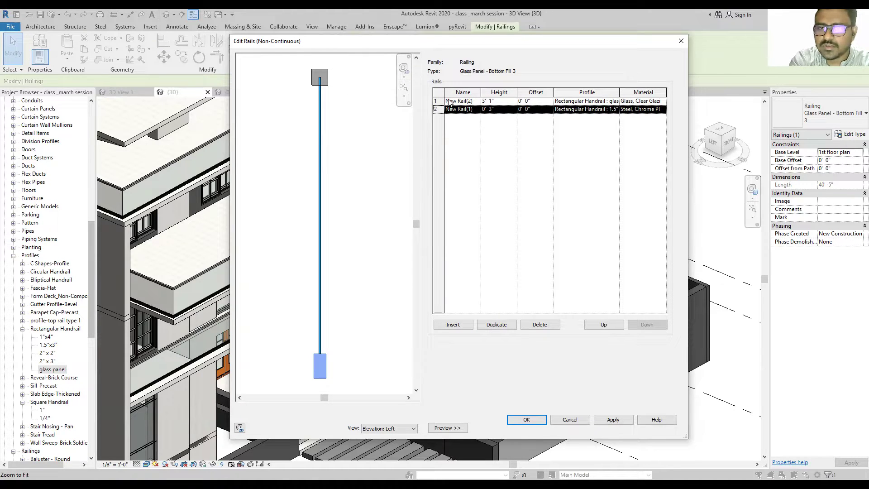
left_click(608, 103)
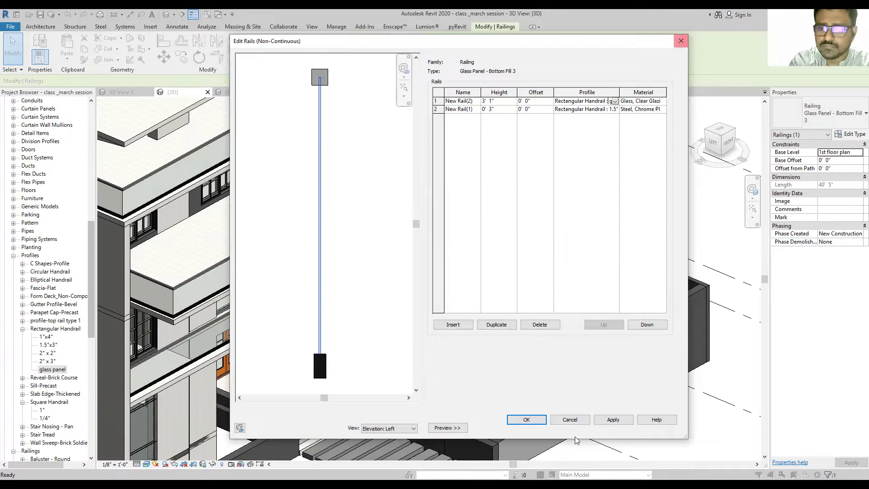
Step: Accept the rail structure and railing type changes, then clear the selection in the model
left_click(526, 419)
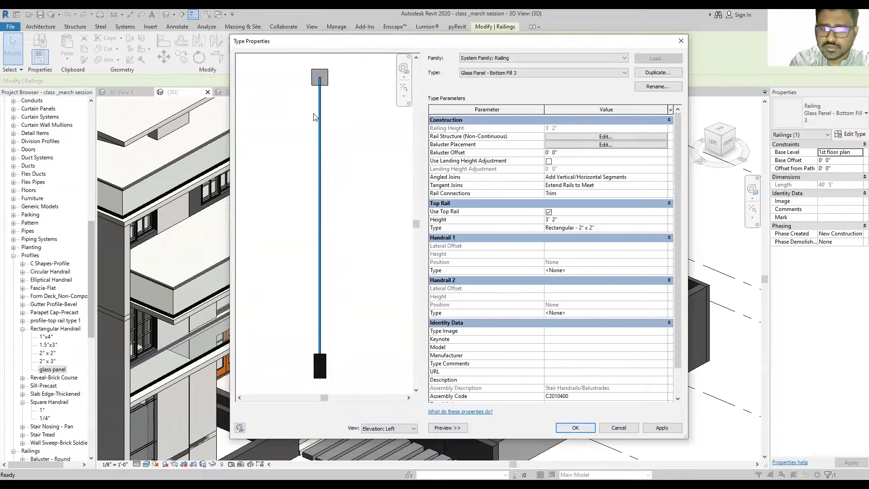
left_click(576, 428)
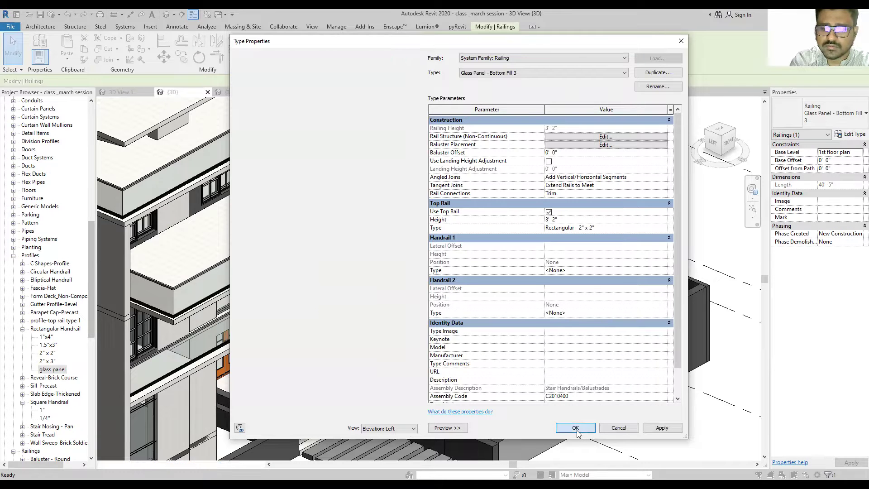
key("Escape")
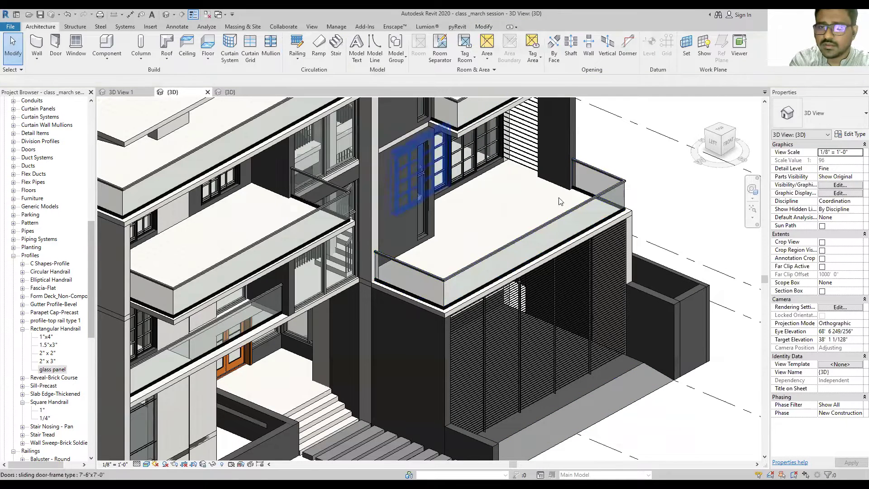
left_click(613, 182)
key("Escape")
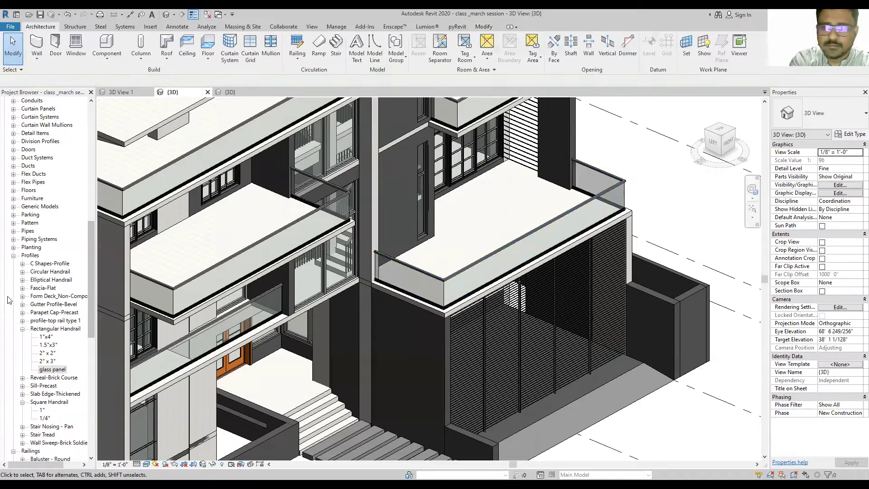
left_click(53, 369)
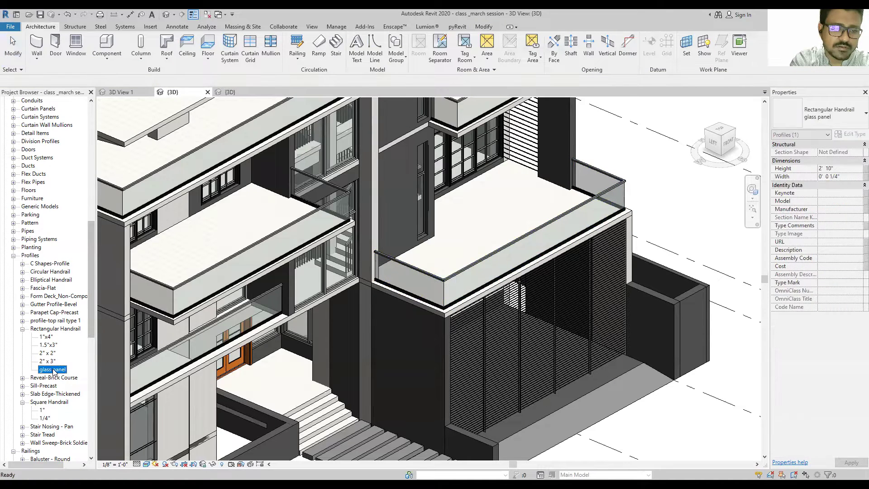
Step: Set the glass panel handrail profile's Height to 2' 8" in its Type Properties
right_click(54, 371)
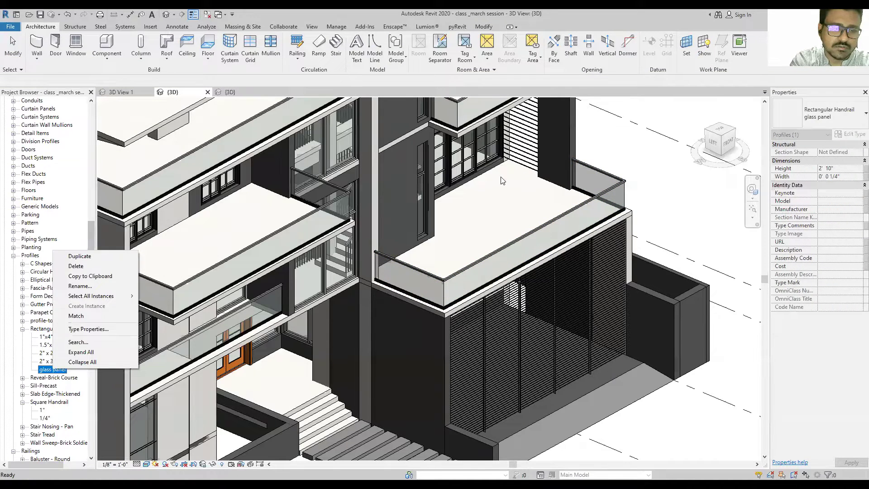
left_click(88, 329)
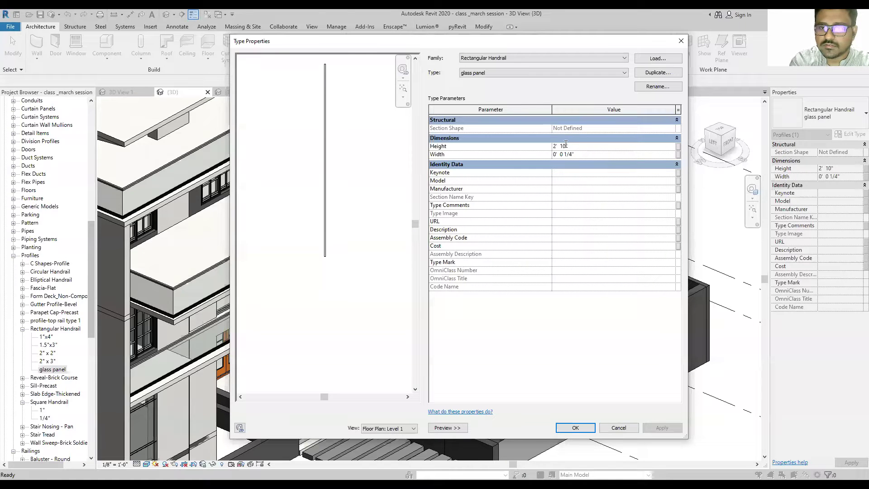
type("8")
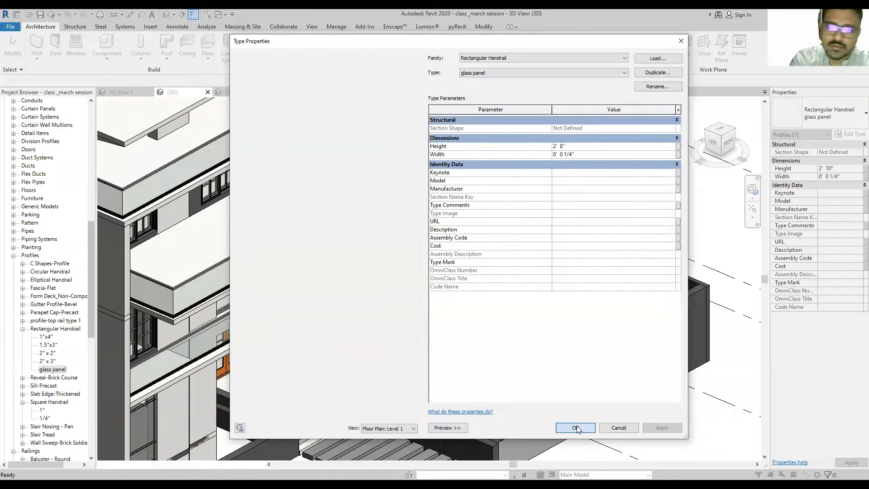
left_click(575, 429)
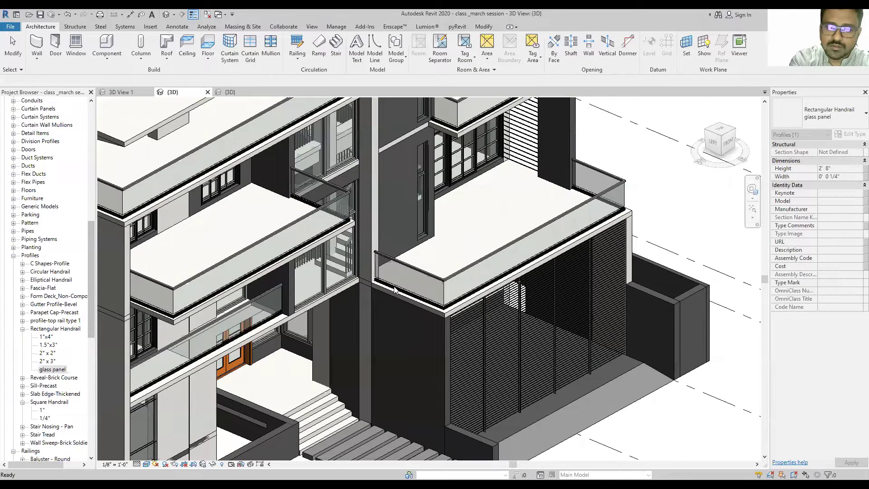
scroll(395, 289, "up", 2)
scroll(347, 314, "up", 1)
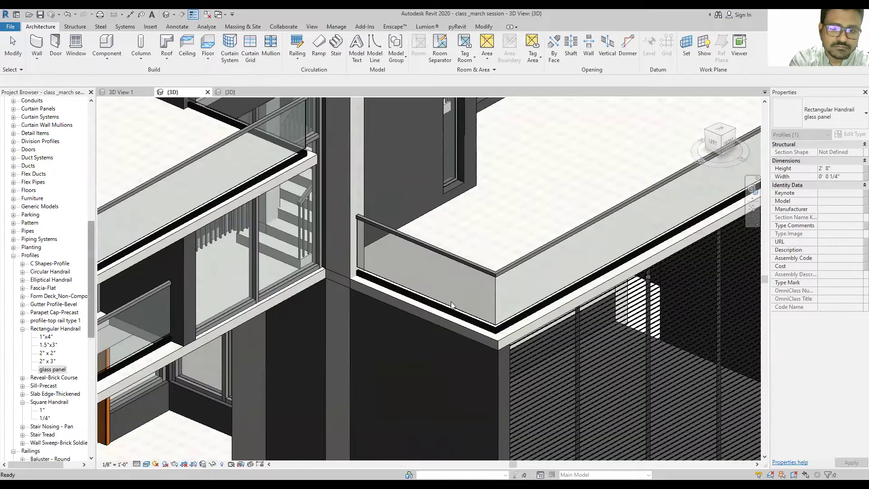
scroll(452, 305, "up", 1)
scroll(317, 247, "up", 2)
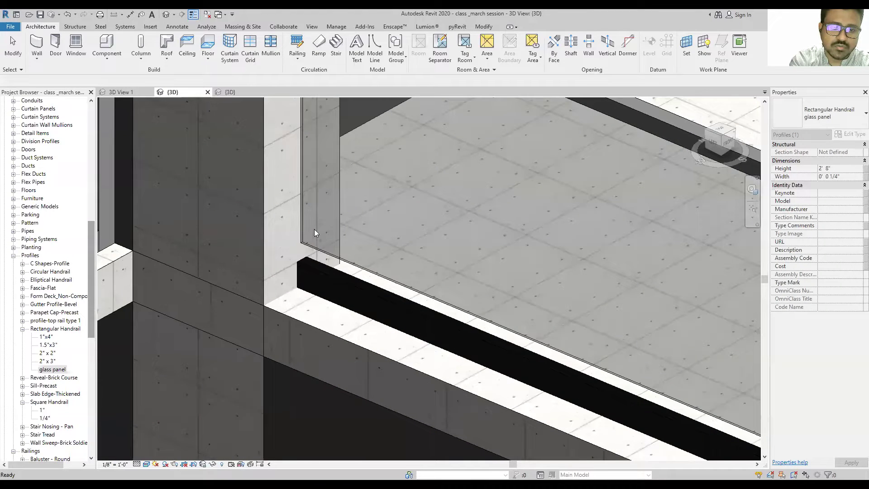
scroll(327, 235, "down", 2)
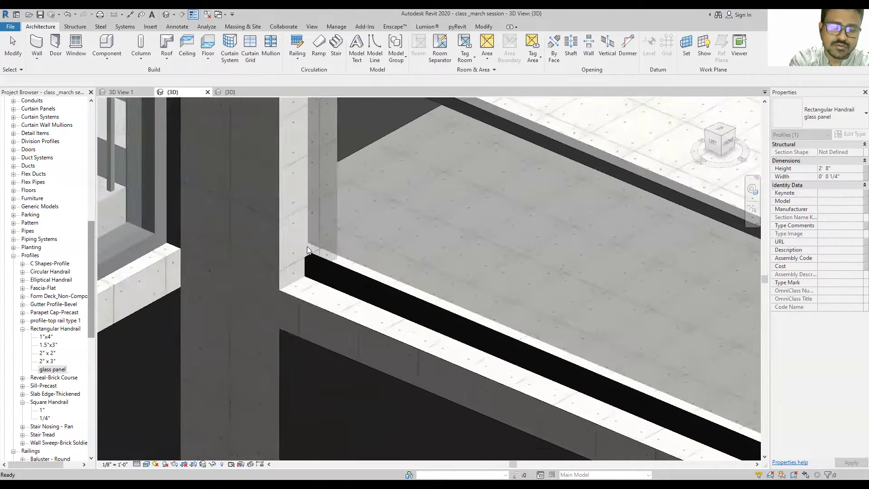
scroll(361, 280, "down", 1)
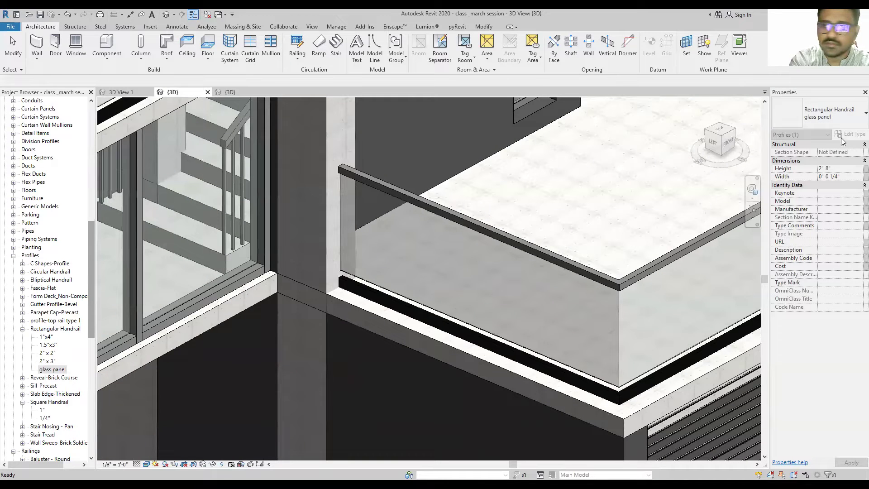
left_click(444, 213)
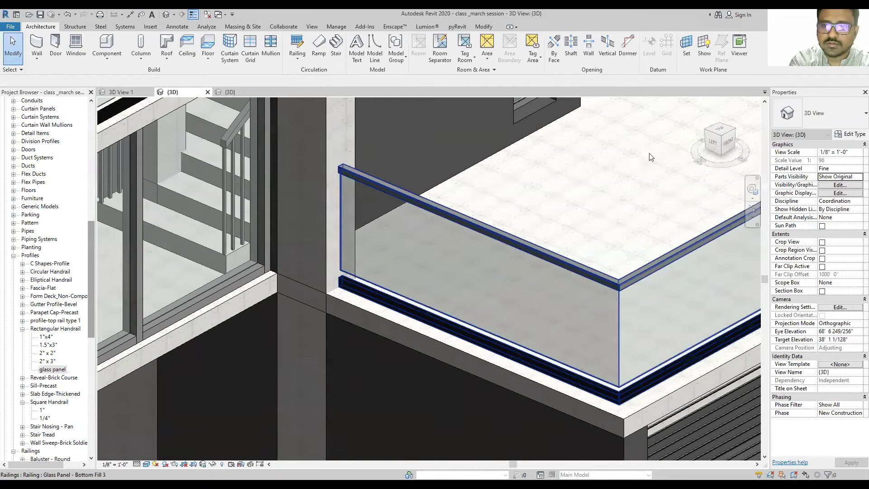
Step: Set the glass rail (row 1) height to 3' 0" in the railing type's rail structure
left_click(850, 134)
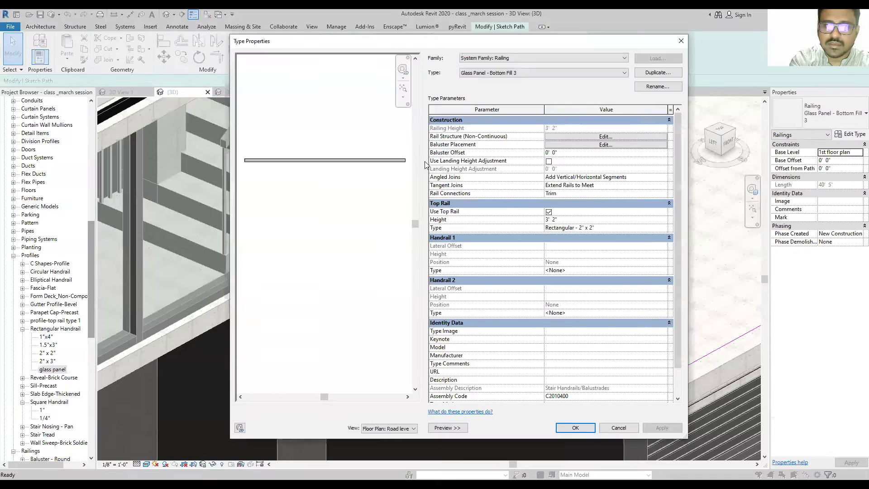
left_click(406, 431)
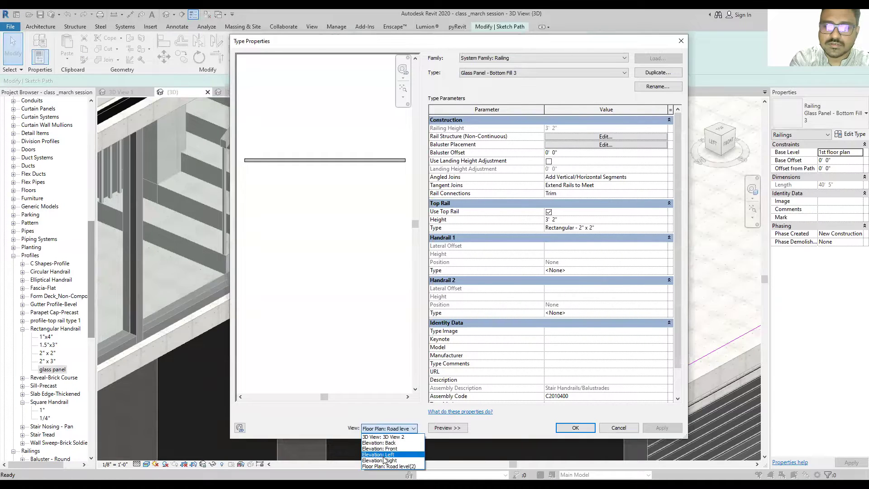
left_click(384, 460)
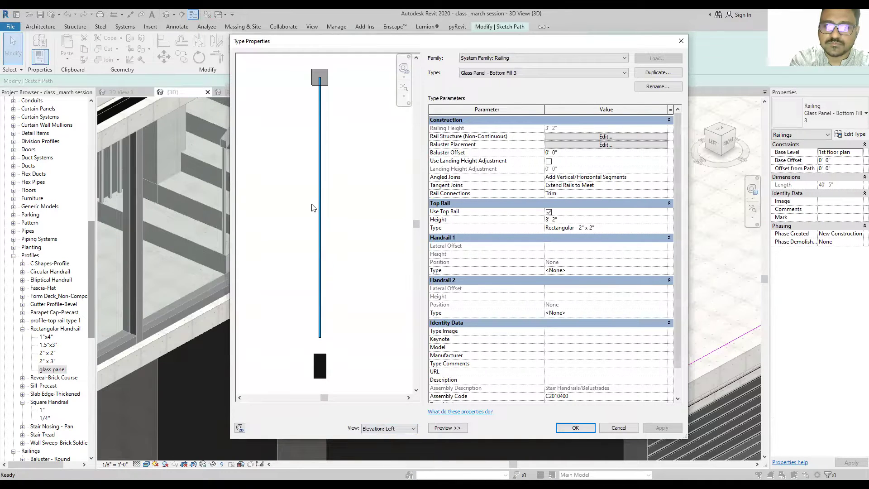
left_click(647, 136)
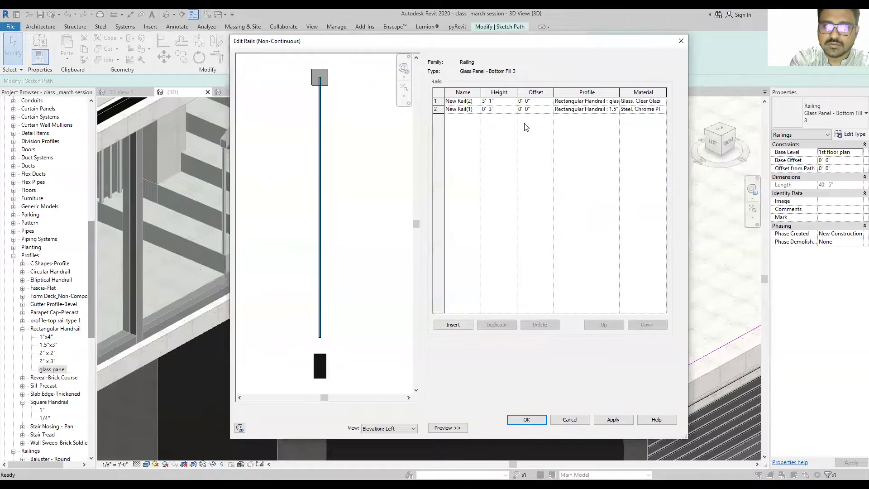
left_click(497, 101)
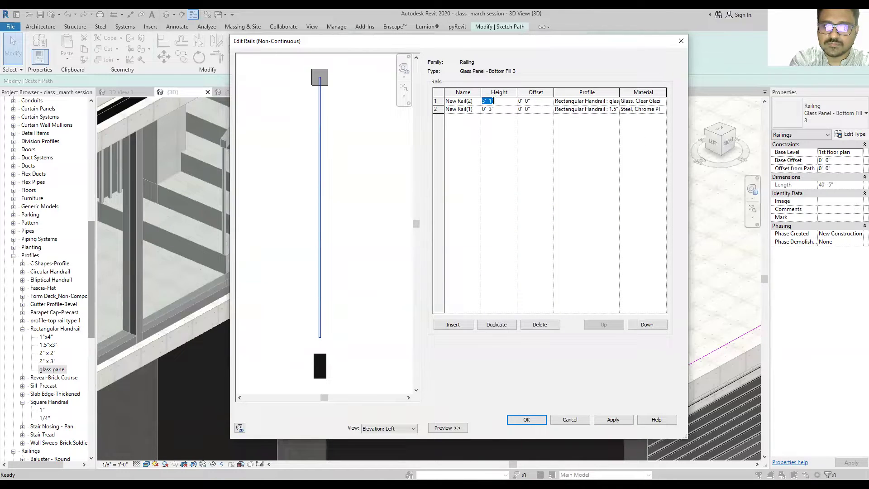
left_click(494, 101)
key("BackSpace")
key("BackSpace")
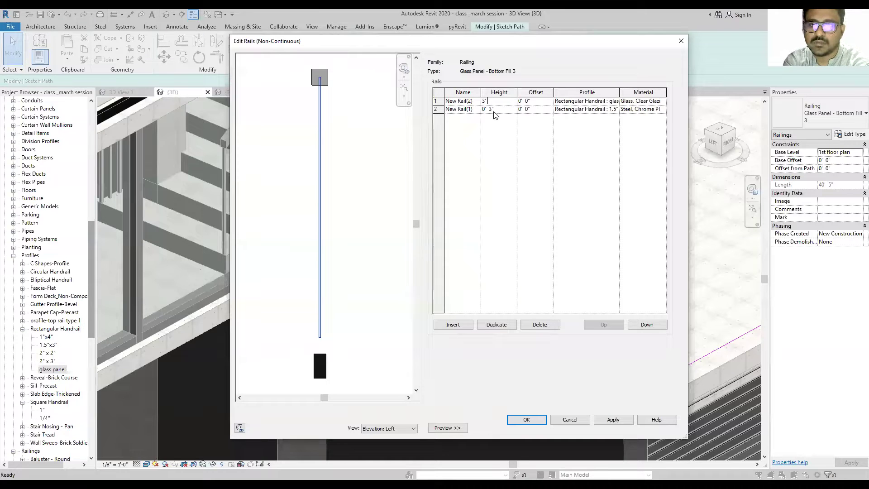
left_click(613, 419)
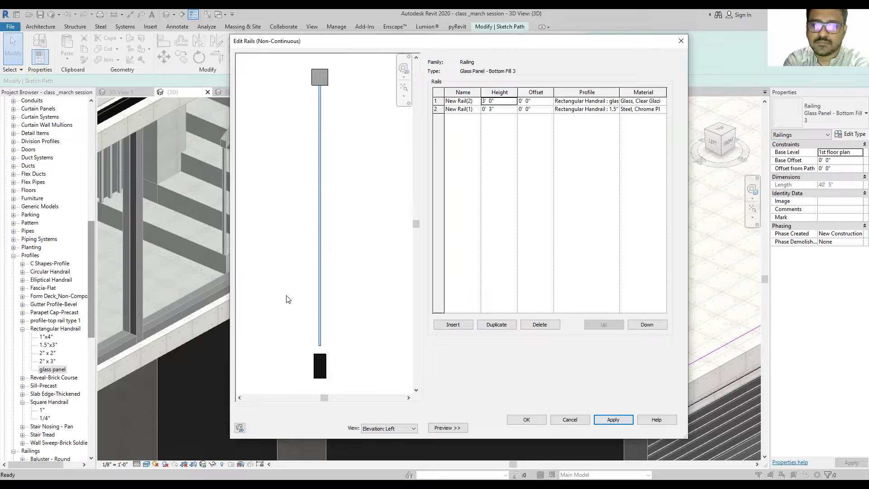
left_click(530, 419)
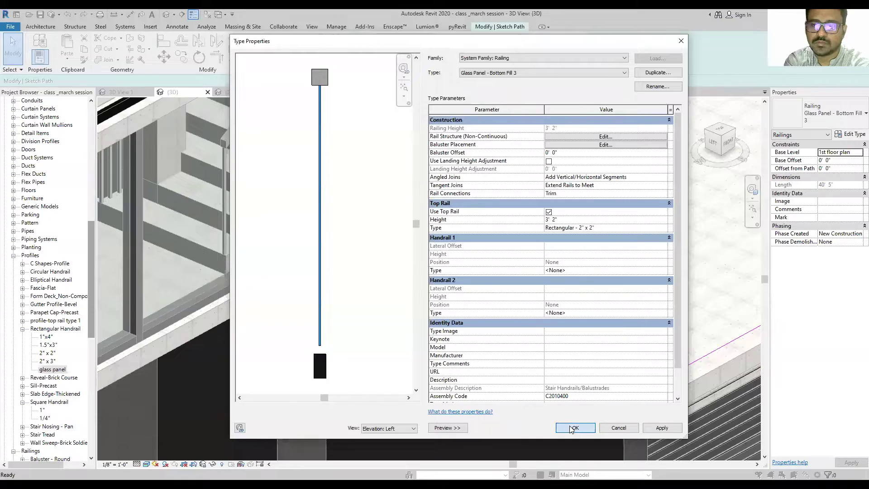
left_click(571, 428)
Step: Finish the balcony railing sketch to create the glass panel railing
scroll(530, 208, "down", 3)
left_click(367, 55)
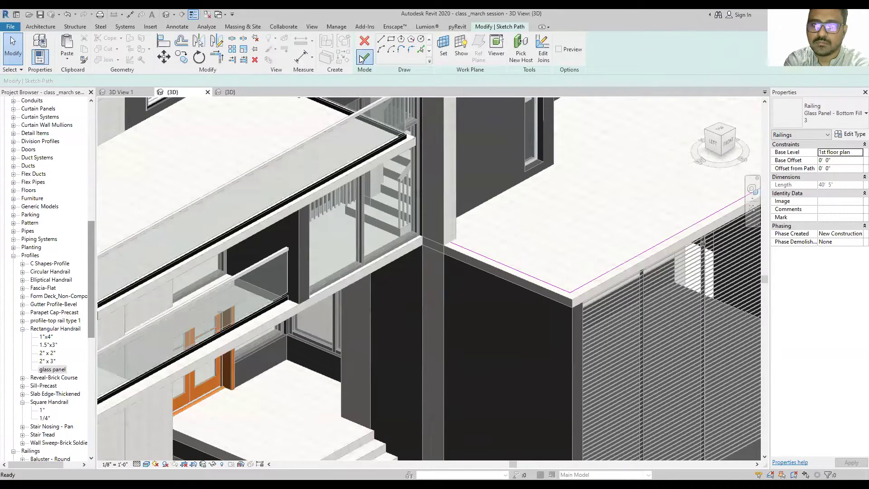
middle_click_drag(488, 263, 489, 268)
scroll(444, 274, "up", 2)
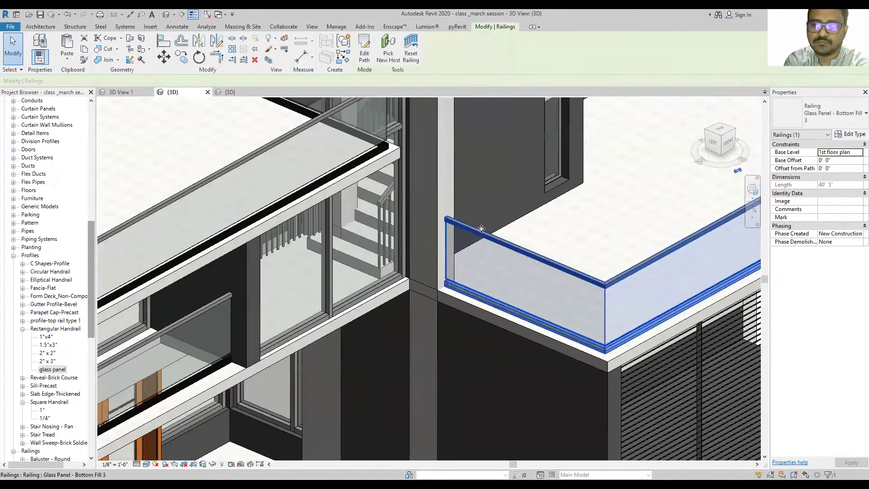
left_click(51, 370)
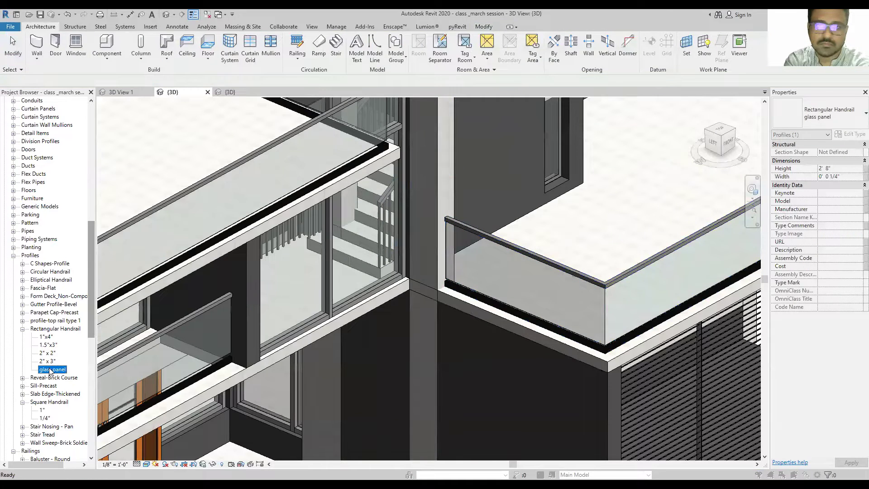
Step: Raise the glass panel profile's Height from 2' 8" to 2' 9"
double_click(50, 369)
left_click(563, 146)
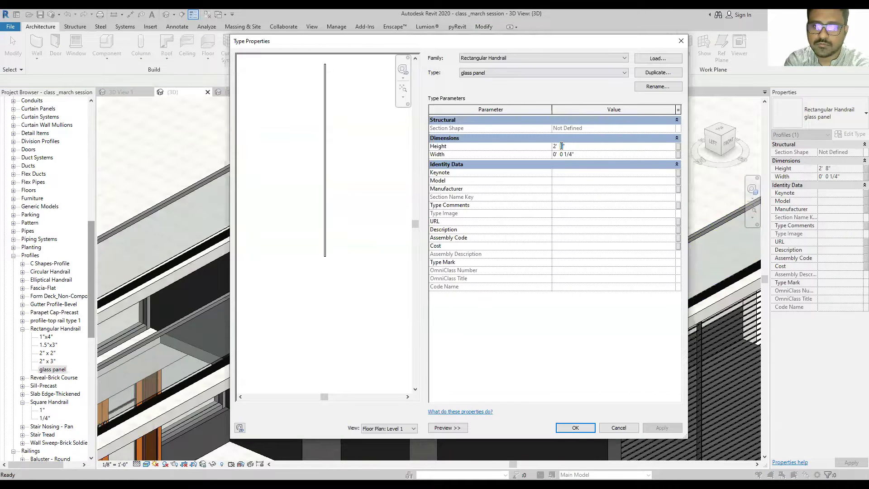
double_click(561, 146)
type("9")
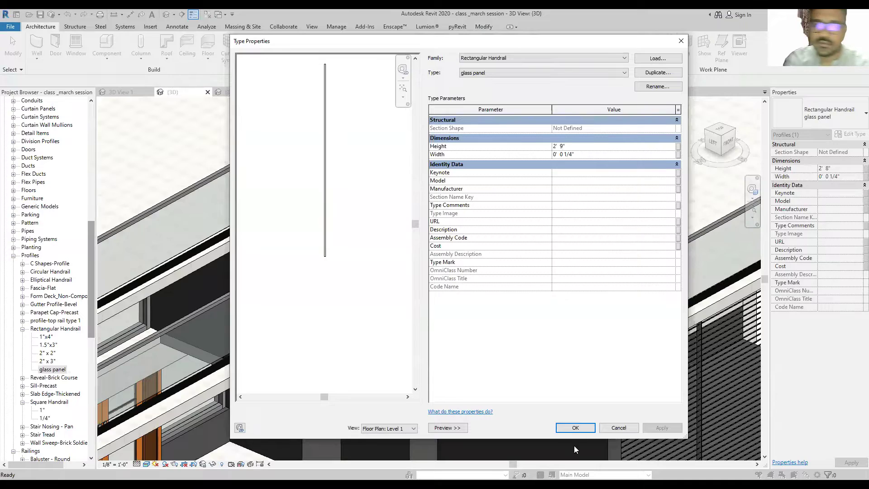
left_click(576, 427)
scroll(476, 280, "up", 2)
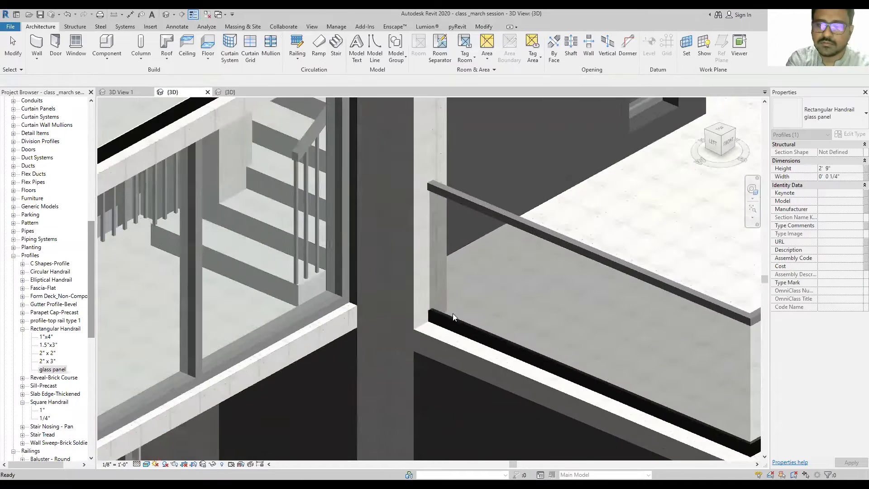
scroll(453, 314, "up", 2)
scroll(430, 402, "down", 2)
scroll(413, 285, "down", 2)
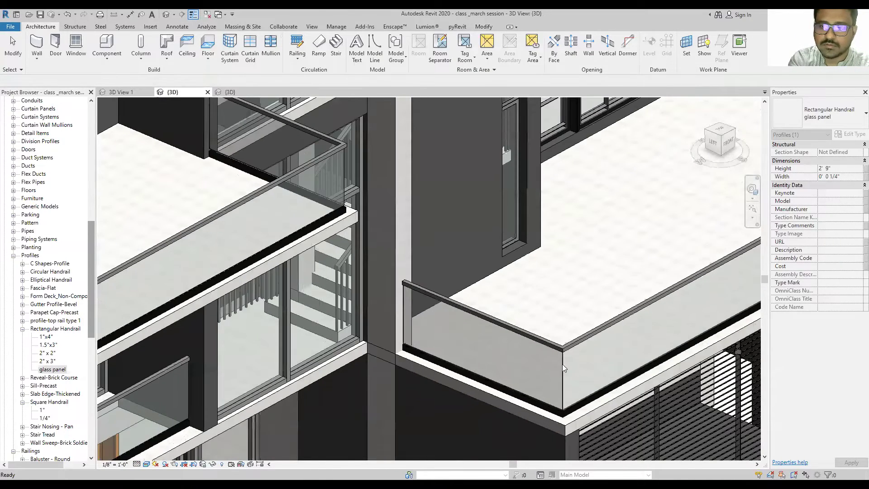
key("Escape")
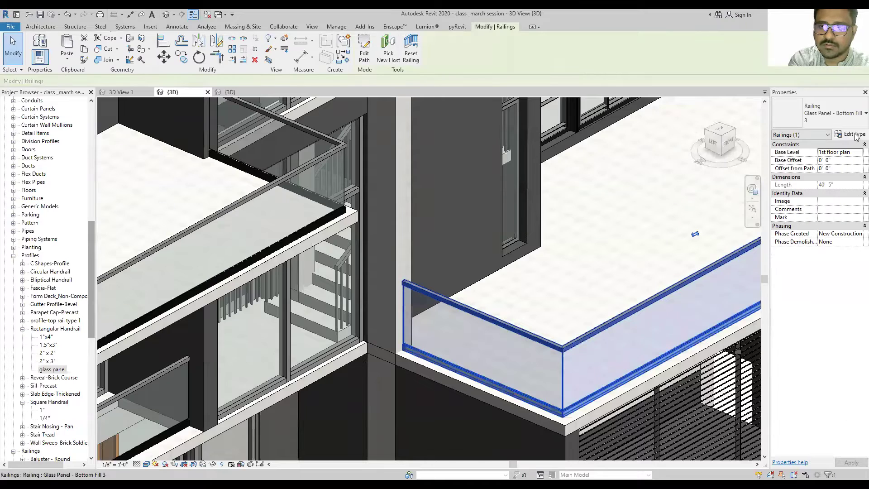
left_click(852, 134)
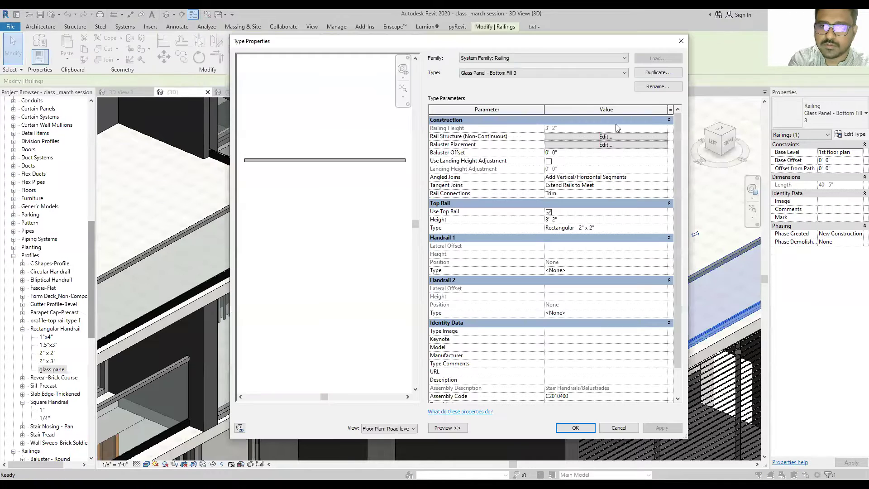
Step: Switch the railing type preview to the Left elevation and re-centre the railing
left_click(396, 428)
left_click(395, 461)
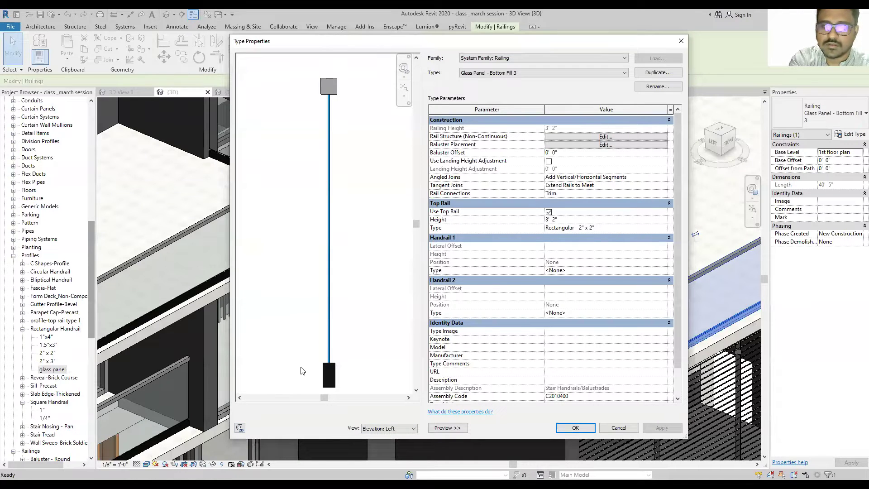
middle_click_drag(332, 359, 322, 326)
scroll(299, 120, "down", 1)
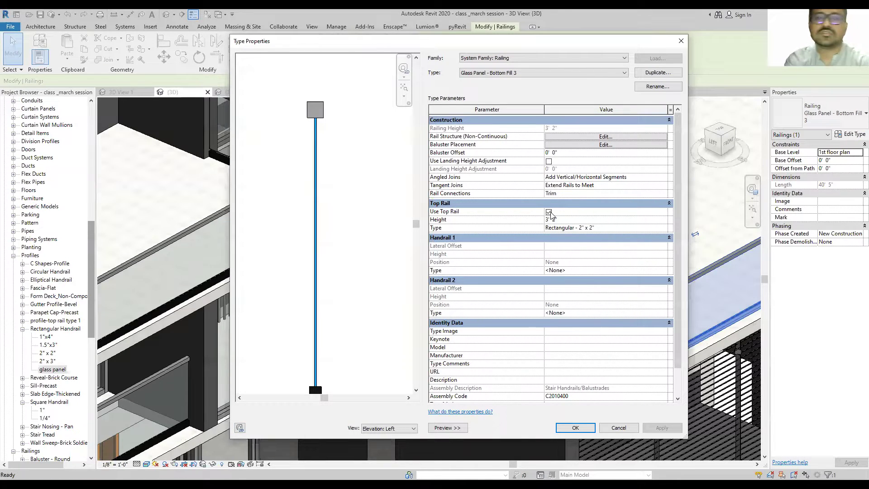
Step: Try a 3' 0" top rail height, then restore and apply 3' 2"
left_click(570, 219)
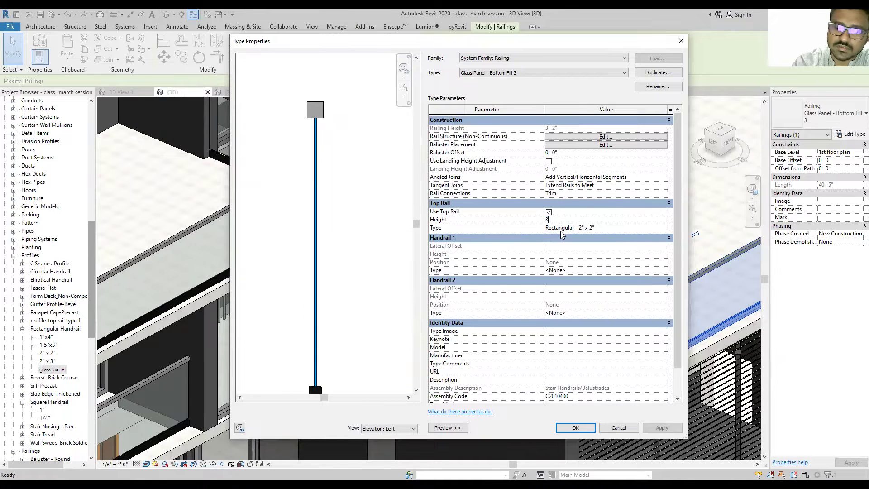
key("Return")
left_click(654, 430)
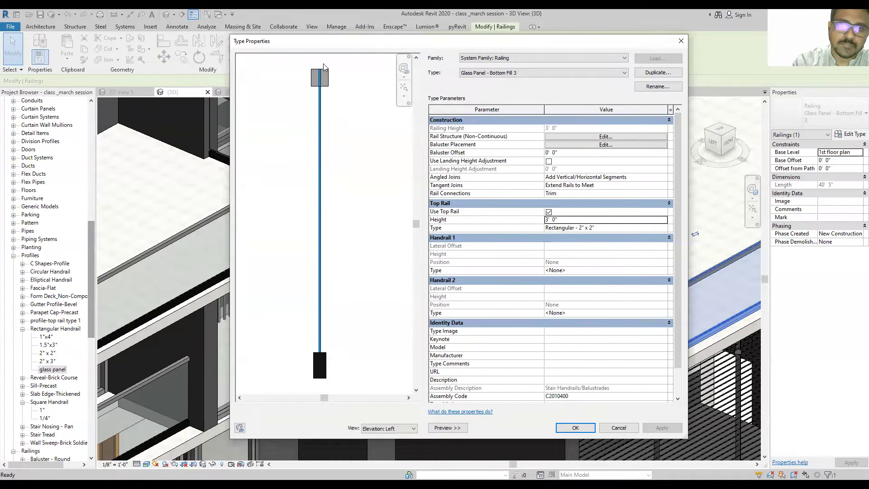
left_click(611, 222)
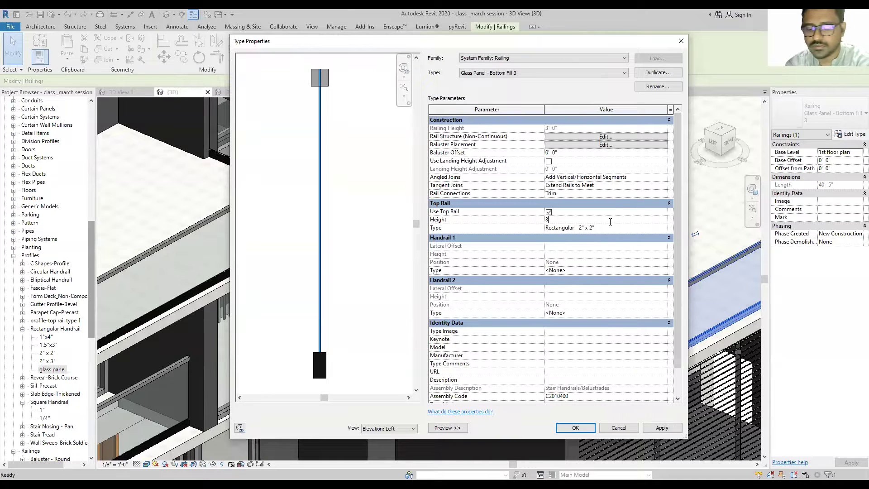
type("'2\"")
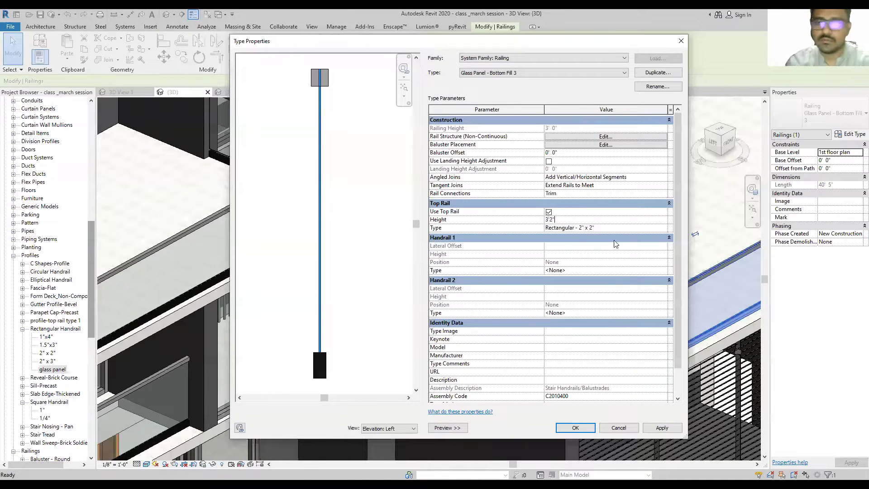
left_click(662, 428)
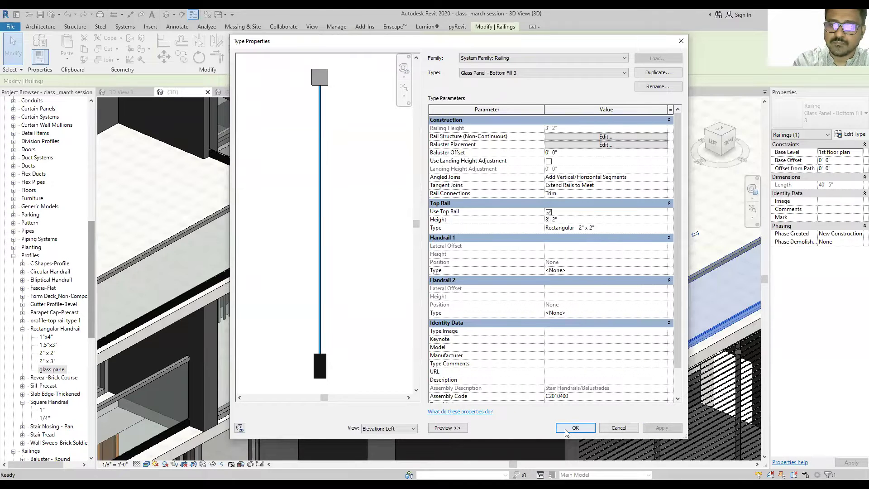
left_click(663, 228)
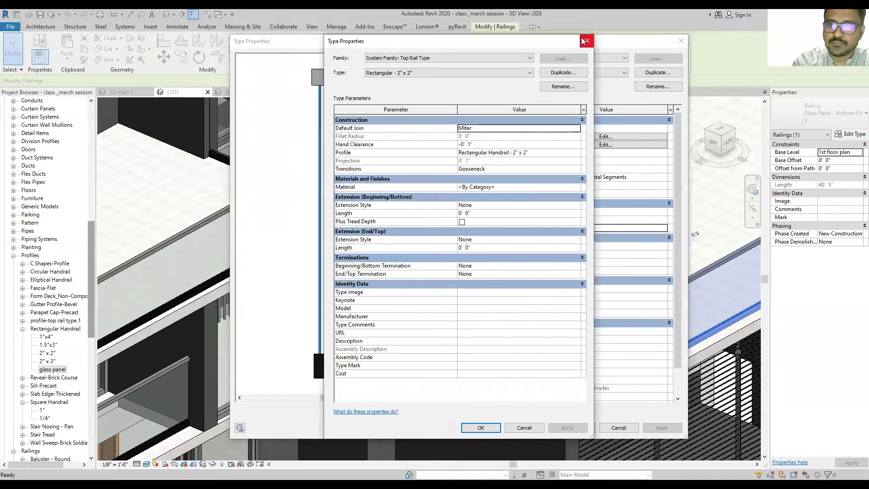
Step: Change the top rail type from Rectangular 2" x 2" to Circular - 1 1/2" and apply it
left_click_drag(566, 43, 575, 53)
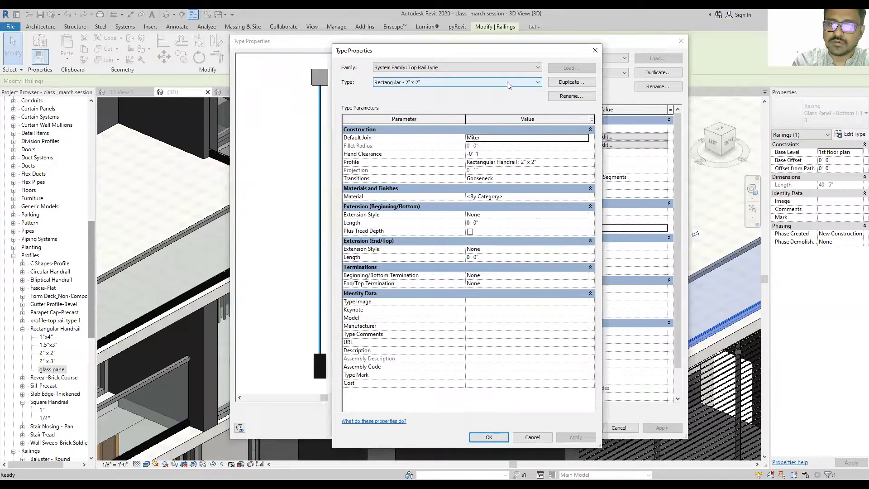
left_click(507, 83)
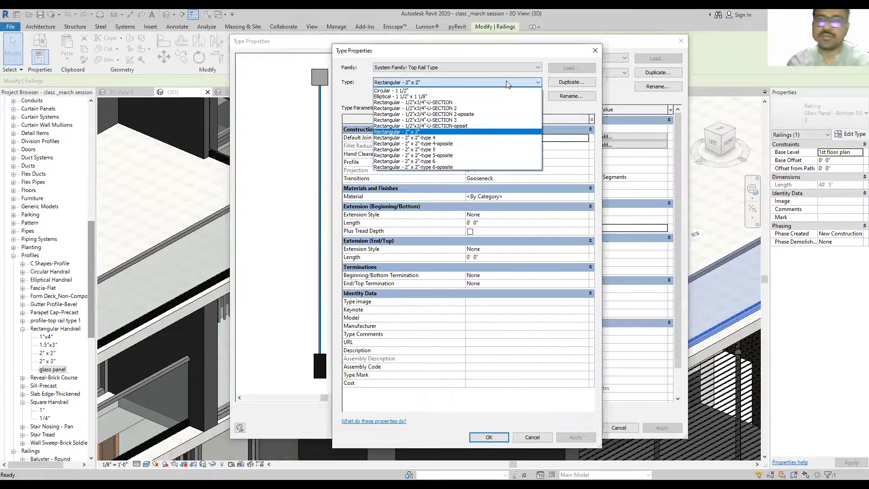
left_click(391, 91)
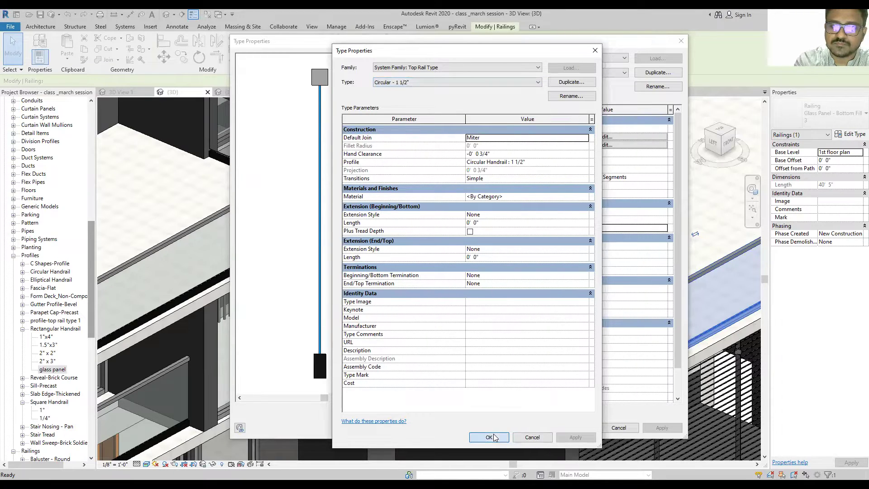
key("Return")
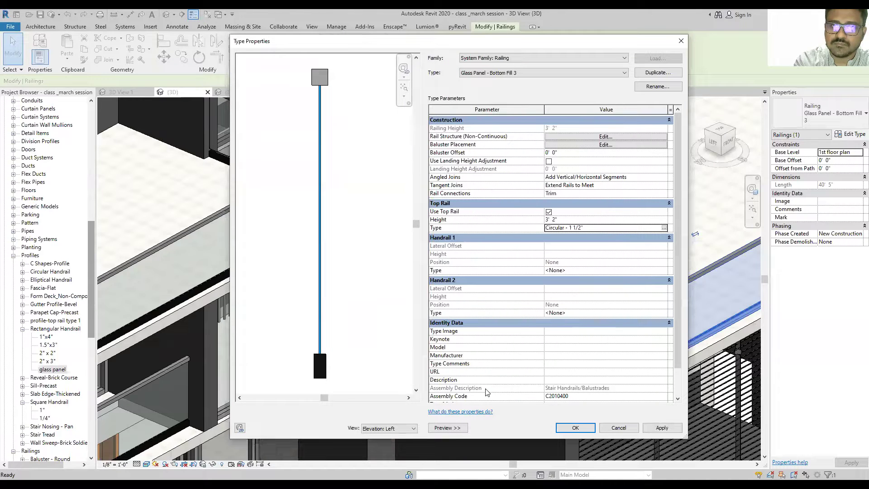
left_click(607, 145)
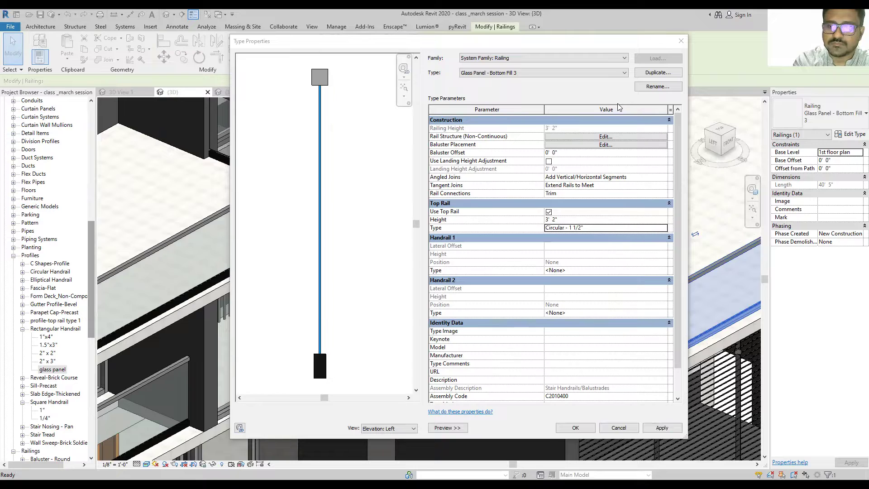
left_click(659, 428)
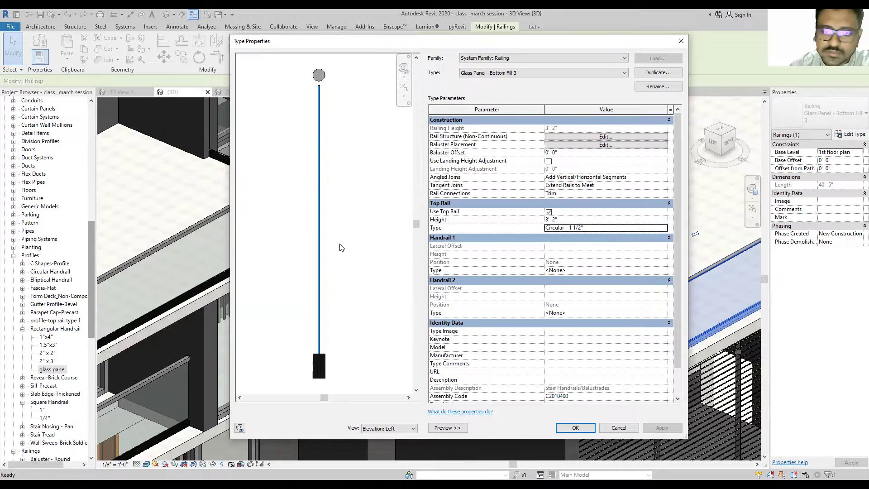
left_click(582, 431)
scroll(481, 290, "down", 2)
scroll(497, 270, "down", 3)
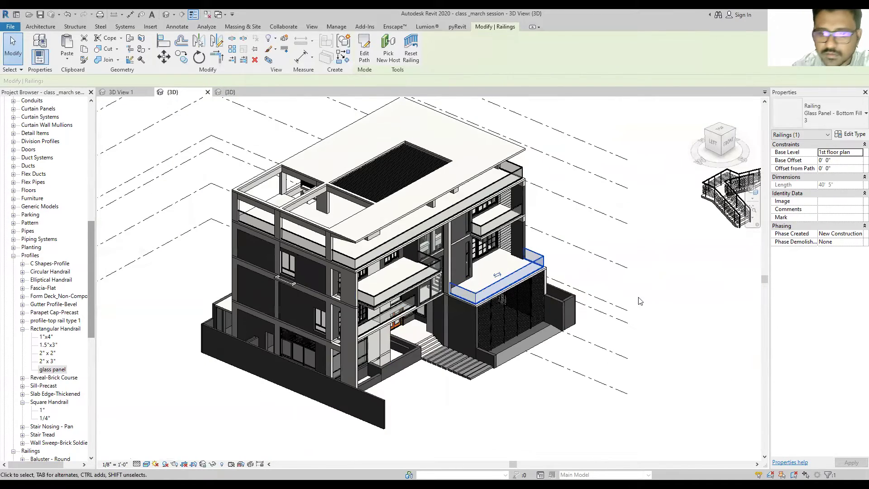
key("Escape")
scroll(497, 269, "up", 3)
scroll(497, 270, "up", 2)
scroll(583, 225, "up", 2)
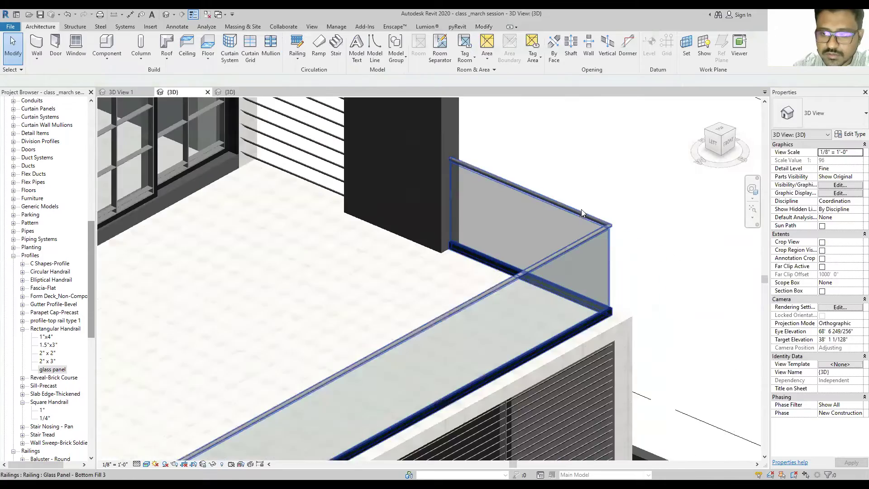
Step: Inspect the balcony glass railings and select the shorter left one
scroll(583, 222, "down", 5)
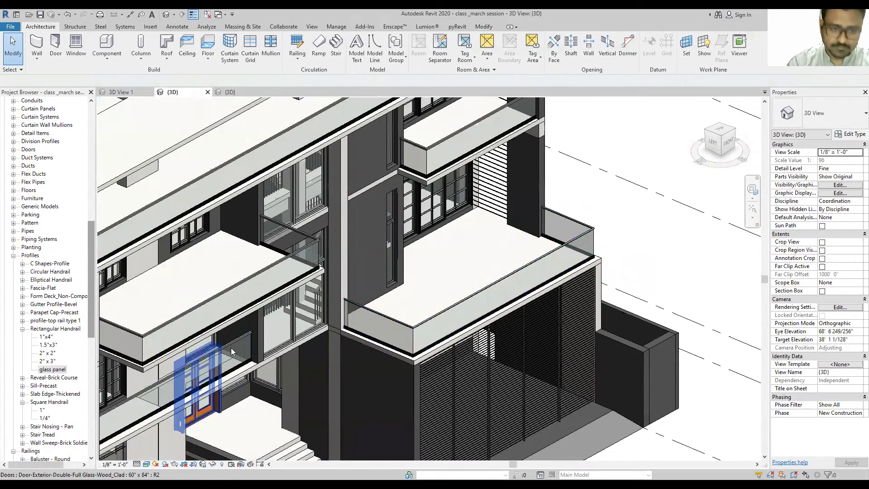
scroll(278, 306, "up", 5)
scroll(278, 306, "down", 3)
scroll(202, 246, "down", 2)
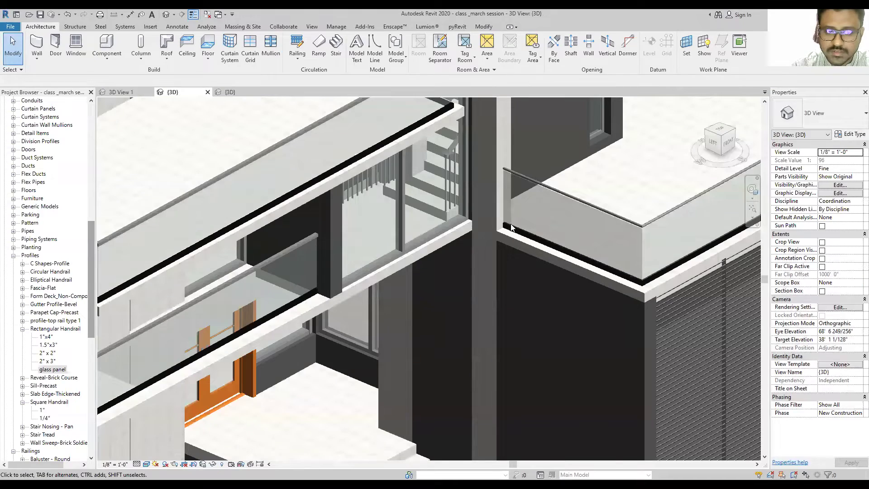
scroll(310, 240, "down", 1)
left_click(337, 258)
scroll(336, 258, "up", 2)
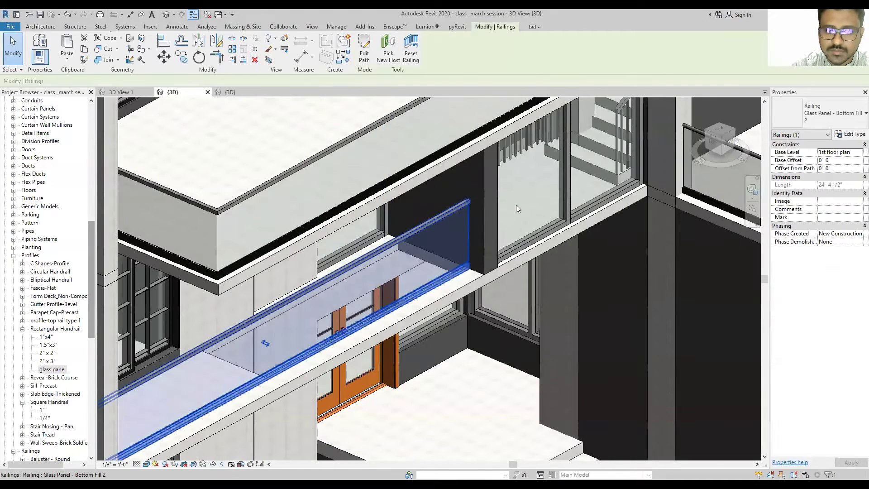
scroll(393, 240, "down", 3)
left_click(569, 192)
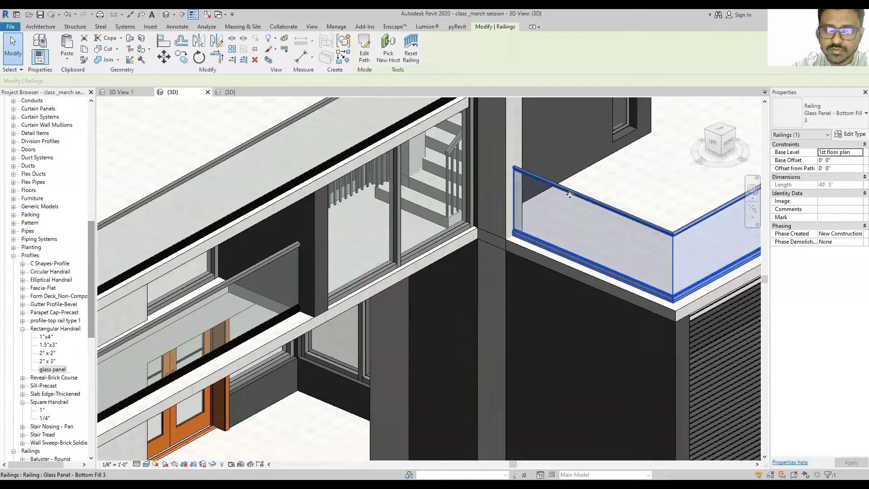
left_click(281, 255)
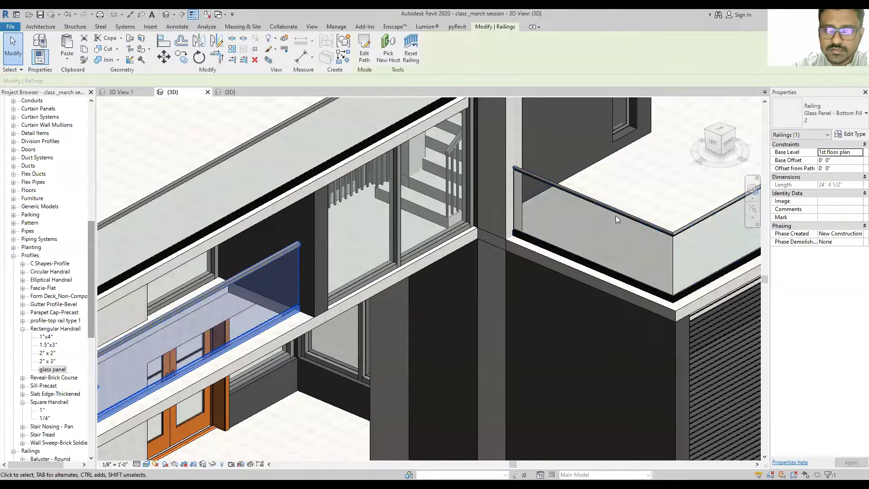
key("Escape")
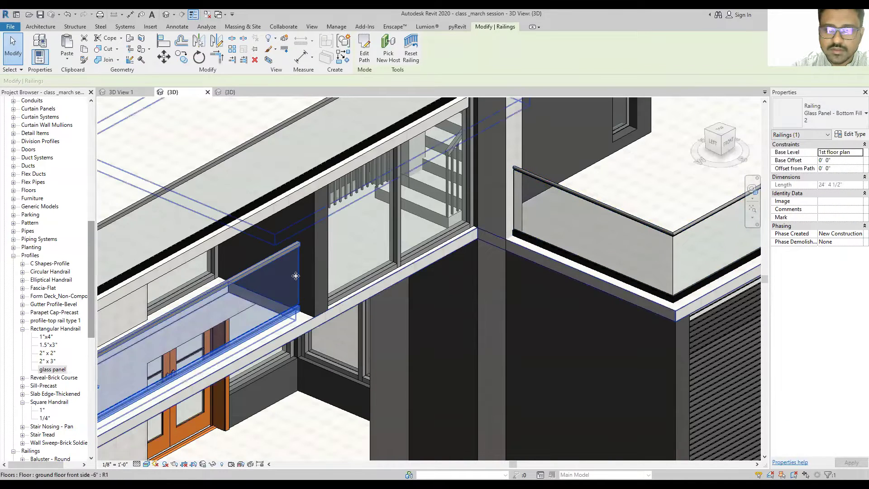
left_click(295, 253)
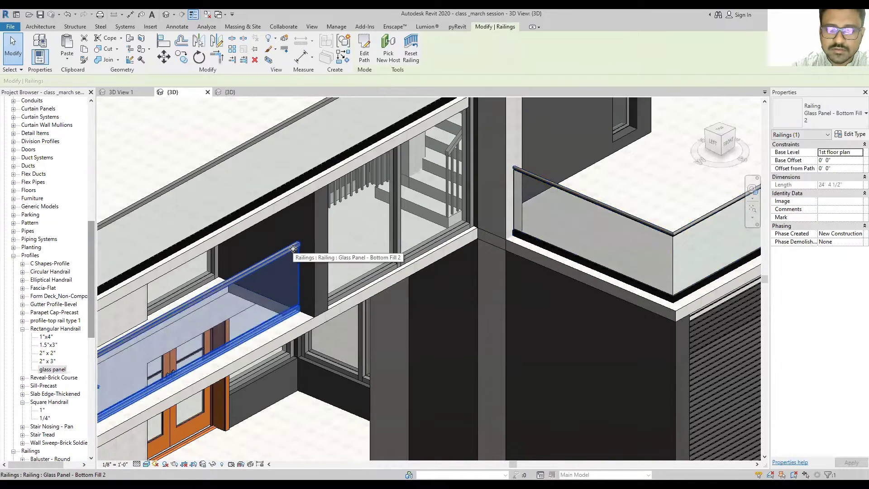
Step: Change the left railing's type to Glass Panel - Bottom Fill 3, then reselect the balcony railing
left_click(819, 114)
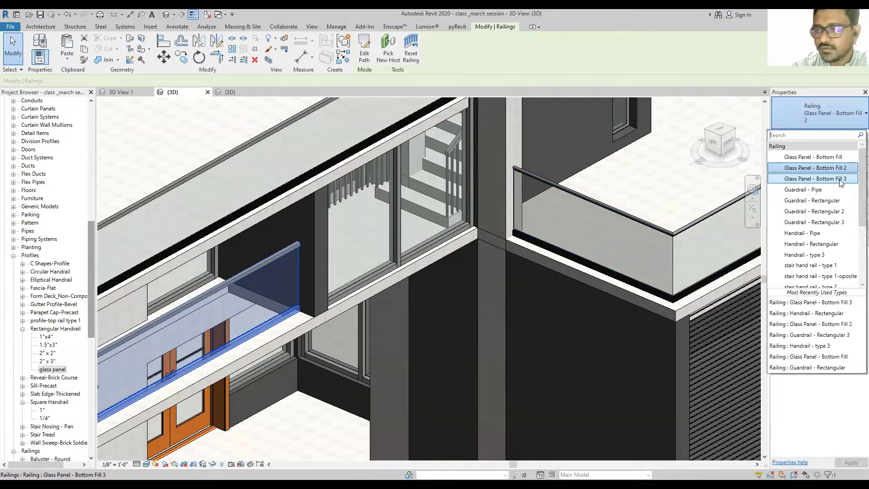
left_click(814, 178)
key("Escape")
scroll(373, 231, "down", 3)
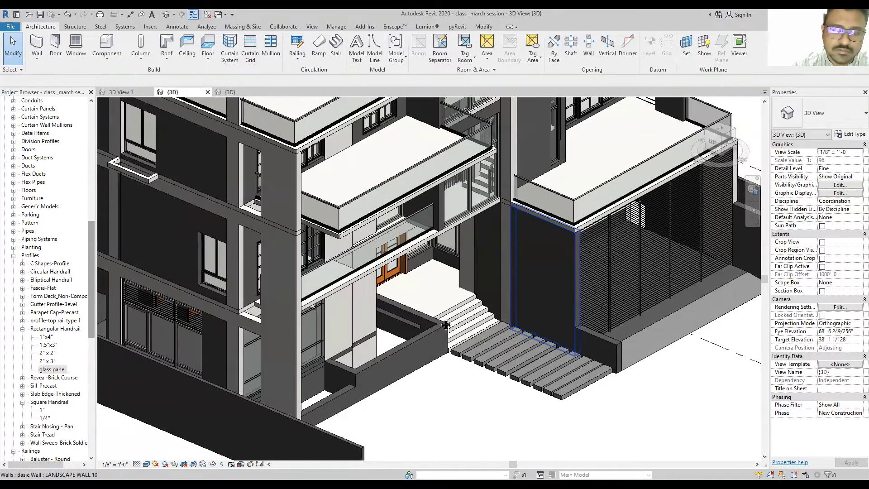
scroll(573, 208, "up", 3)
left_click(564, 204)
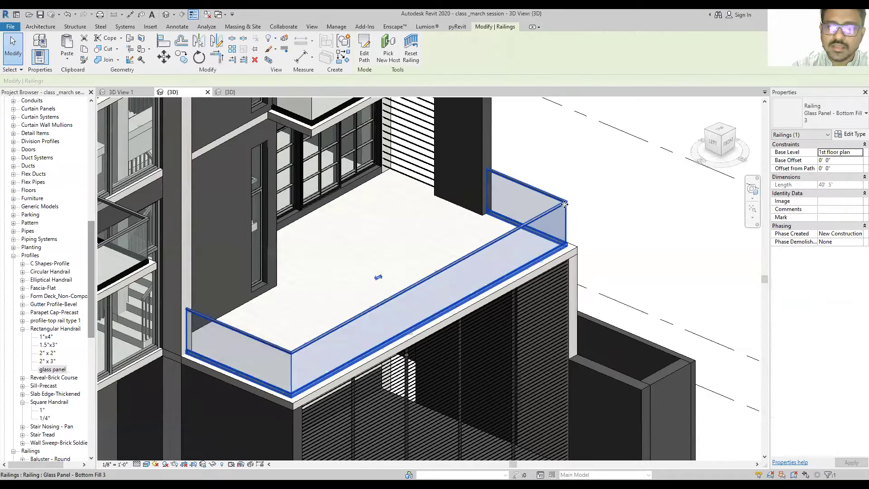
left_click(851, 134)
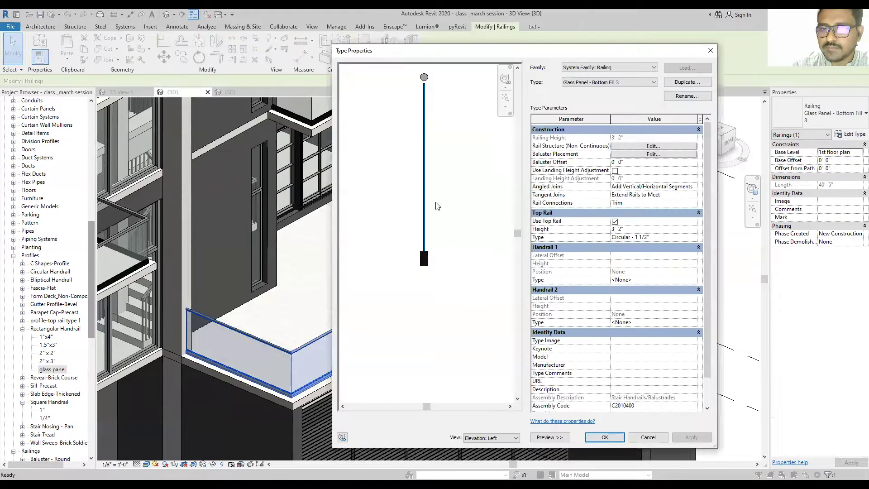
left_click(666, 146)
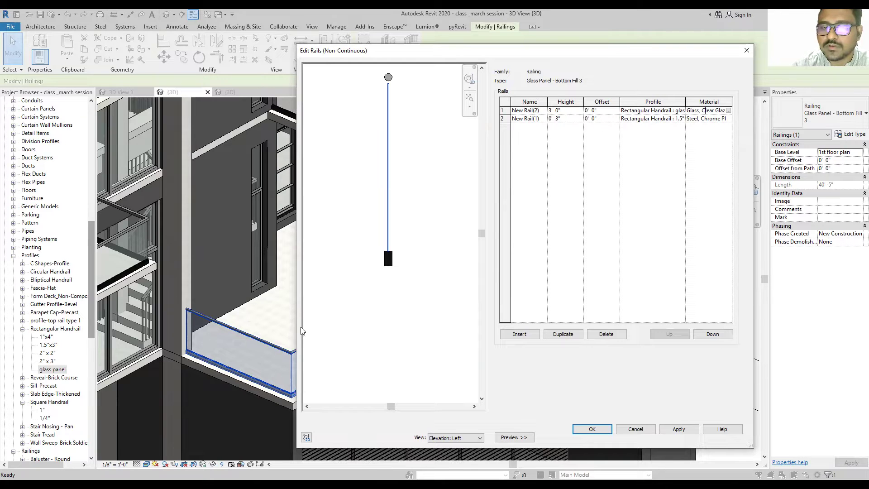
left_click(591, 428)
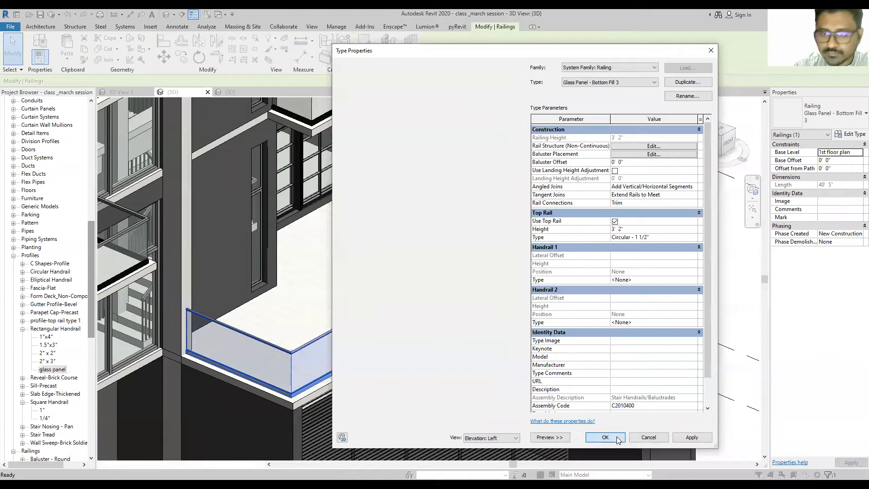
left_click(605, 436)
scroll(345, 225, "down", 3)
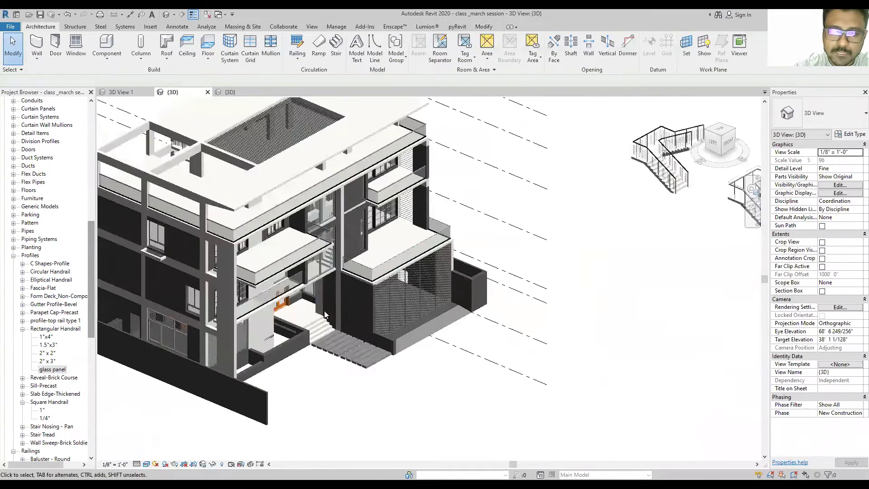
Step: Pan and zoom the 3D view to bring the first-floor balcony into focus
scroll(393, 281, "up", 5)
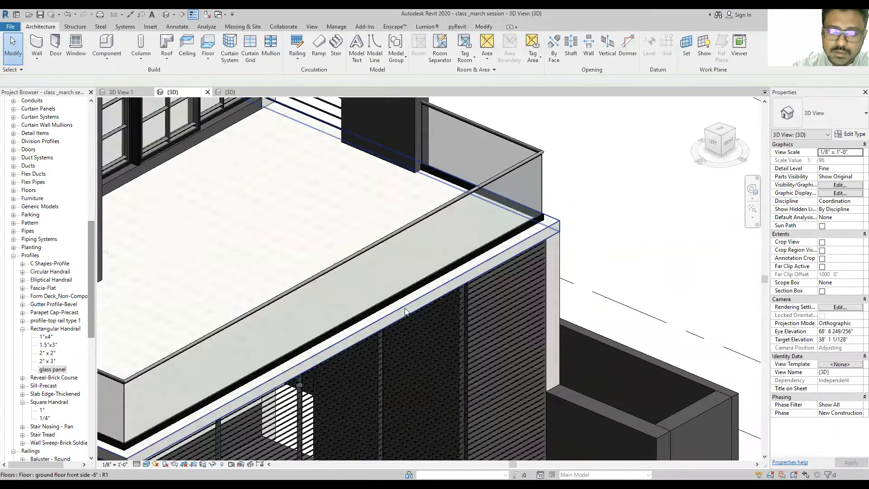
scroll(369, 276, "down", 3)
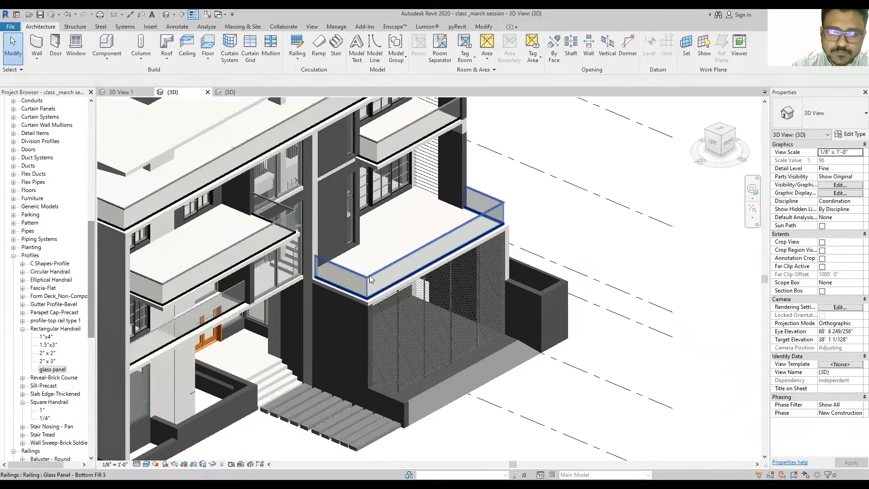
scroll(372, 269, "up", 2)
scroll(375, 272, "up", 1)
scroll(389, 276, "up", 2)
middle_click_drag(390, 276, 426, 244)
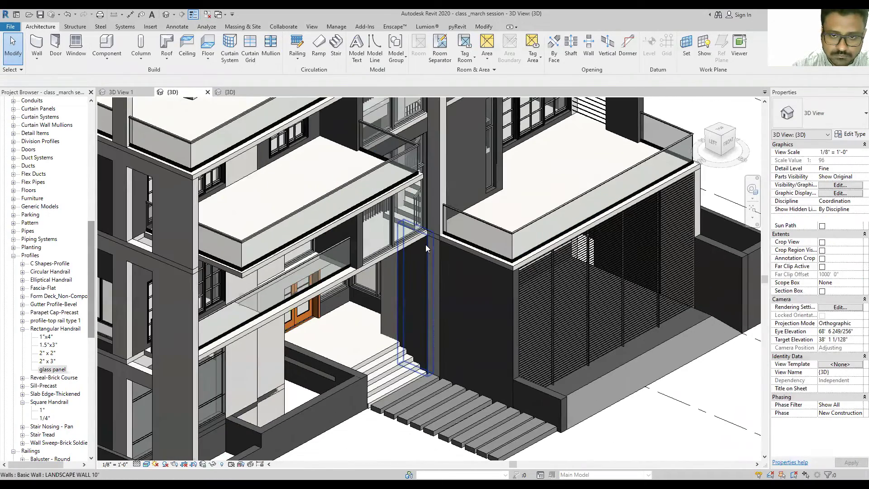
left_click(475, 221)
key("Escape")
scroll(449, 265, "down", 3)
scroll(508, 231, "up", 3)
scroll(508, 241, "up", 1)
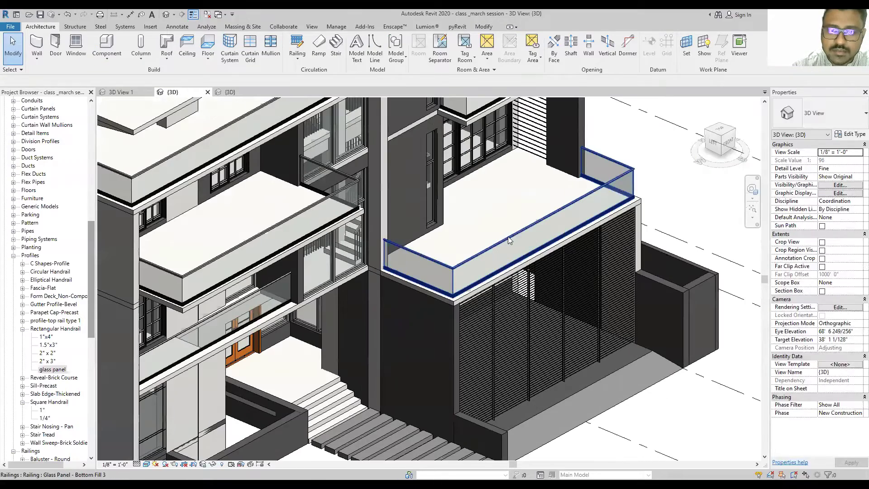
scroll(501, 239, "up", 1)
scroll(495, 233, "up", 2)
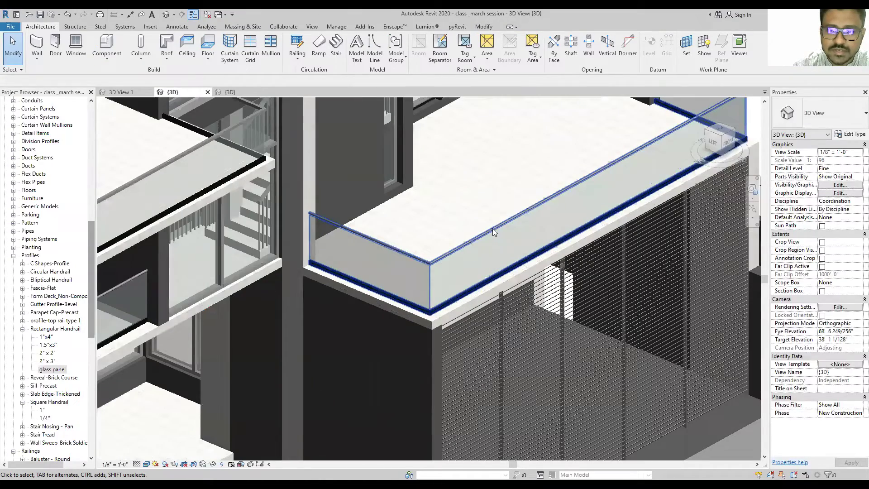
scroll(498, 221, "down", 2)
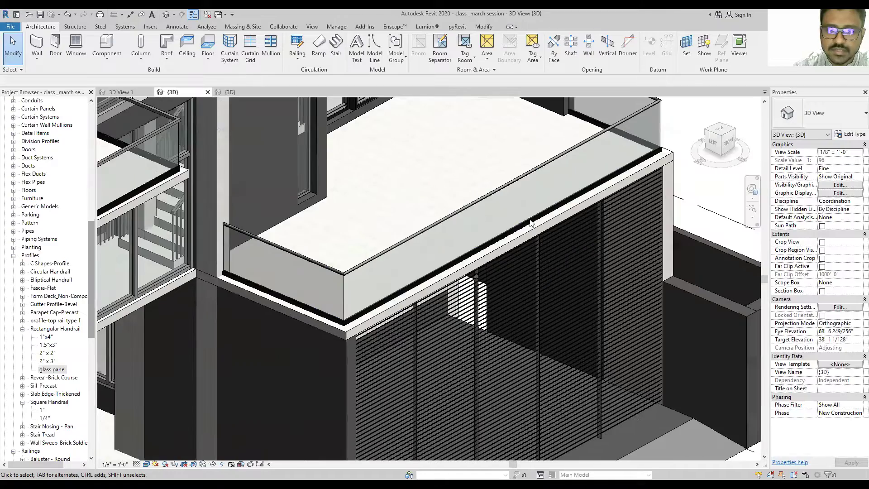
middle_click_drag(592, 131, 604, 169)
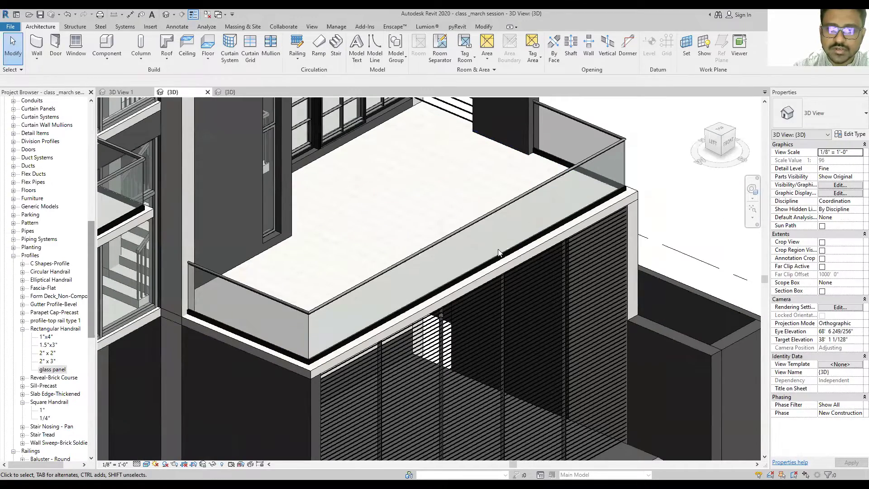
Step: Select the balcony glass railing and temporarily hide the Railings category with HC
scroll(225, 289, "up", 1)
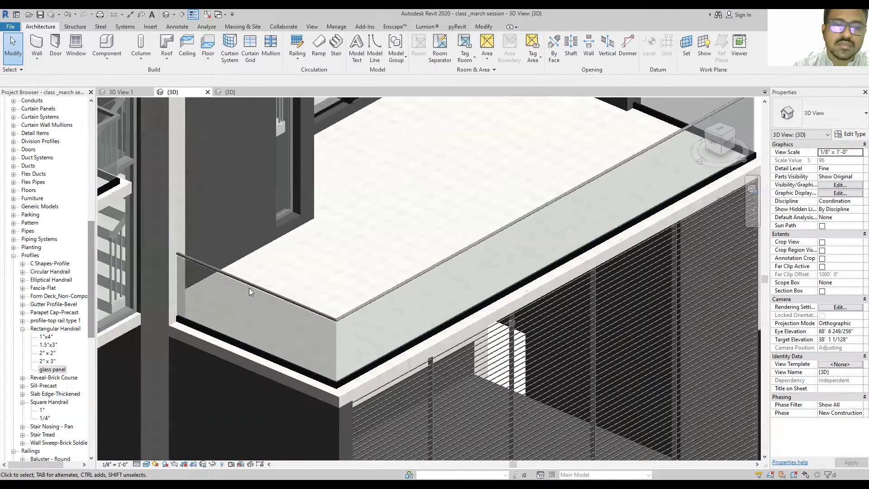
scroll(249, 288, "up", 1)
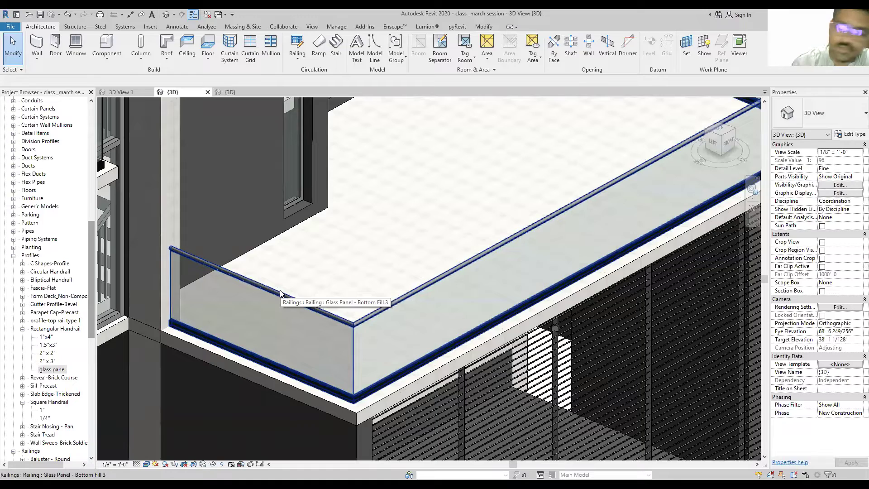
middle_click_drag(280, 294, 355, 243, "shift")
scroll(423, 259, "down", 2)
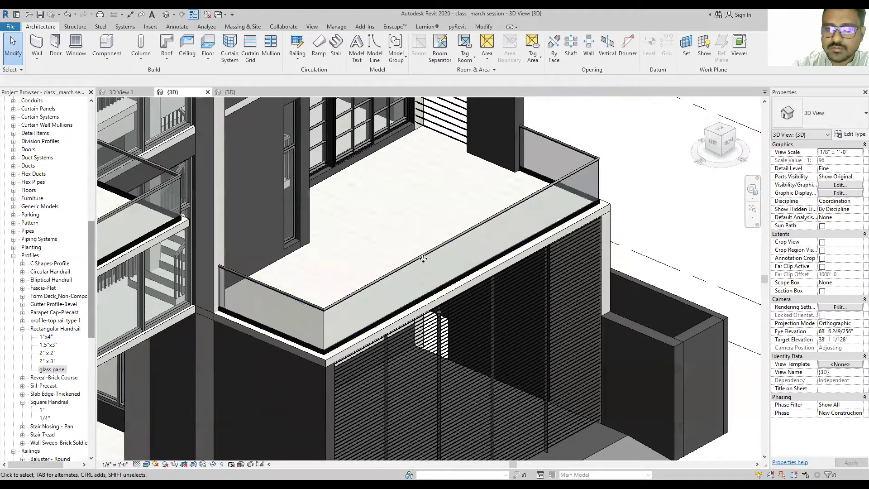
left_click(423, 257)
key("h")
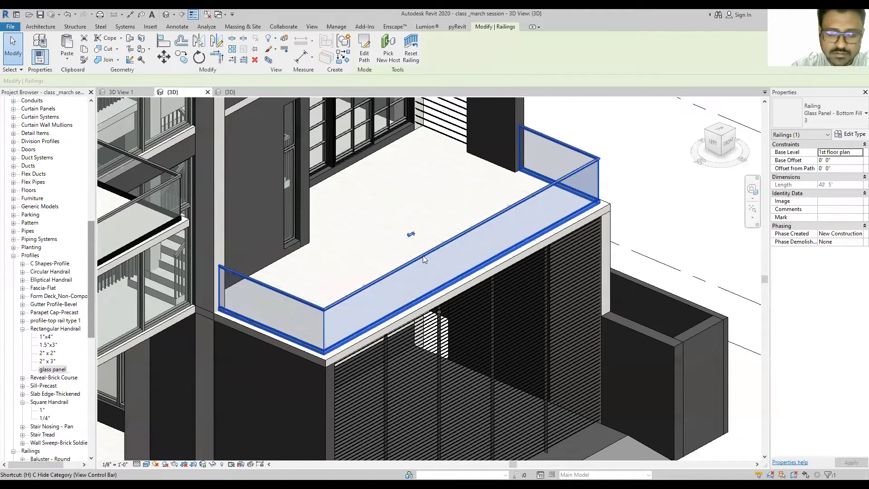
key("c")
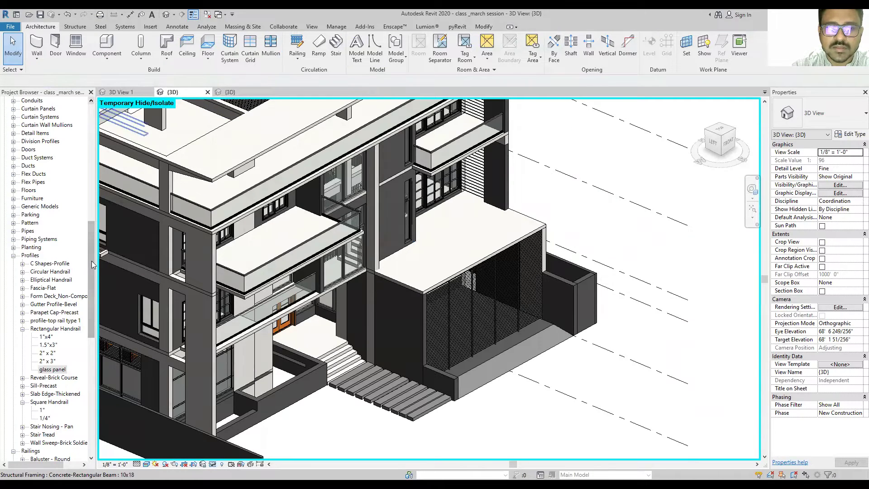
Step: In the 1st floor plan, delete the L-shaped balcony railing
left_click_drag(93, 264, 117, 125)
double_click(46, 174)
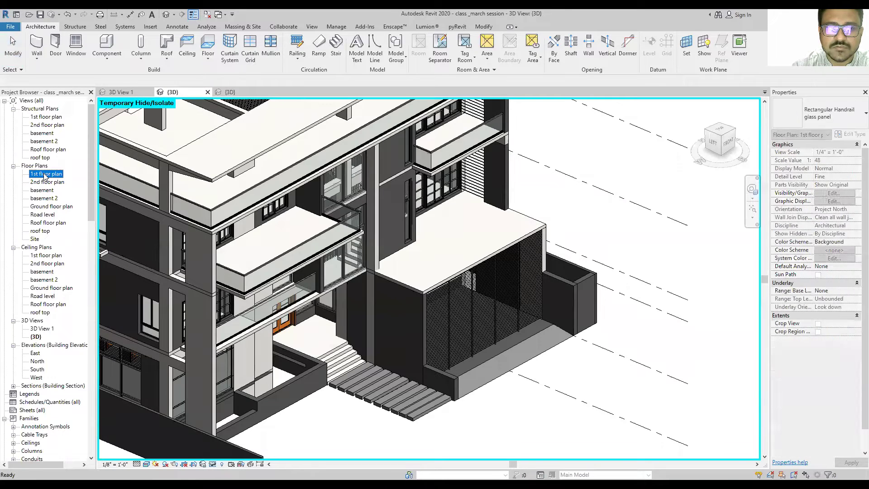
scroll(288, 129, "up", 5)
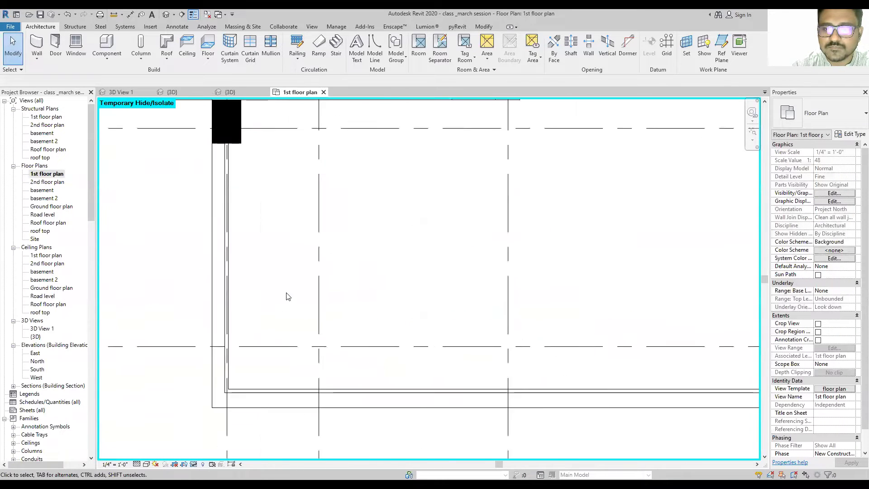
scroll(361, 303, "down", 1)
left_click(265, 209)
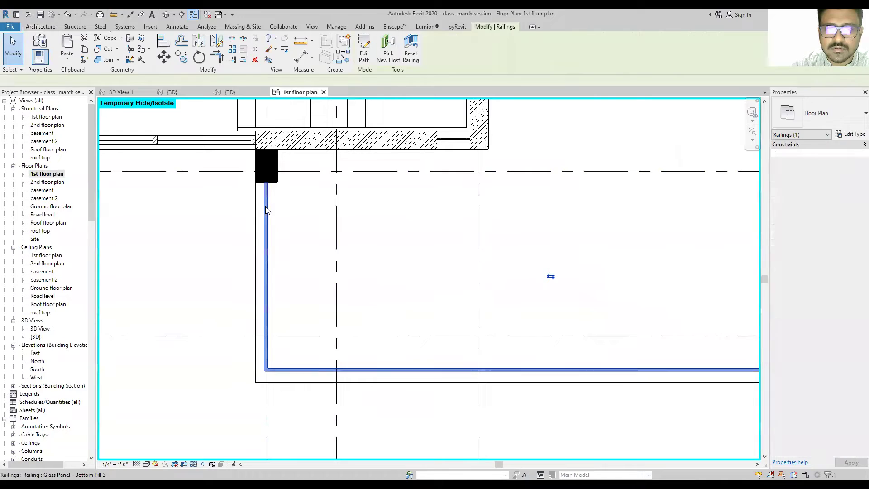
key("Delete")
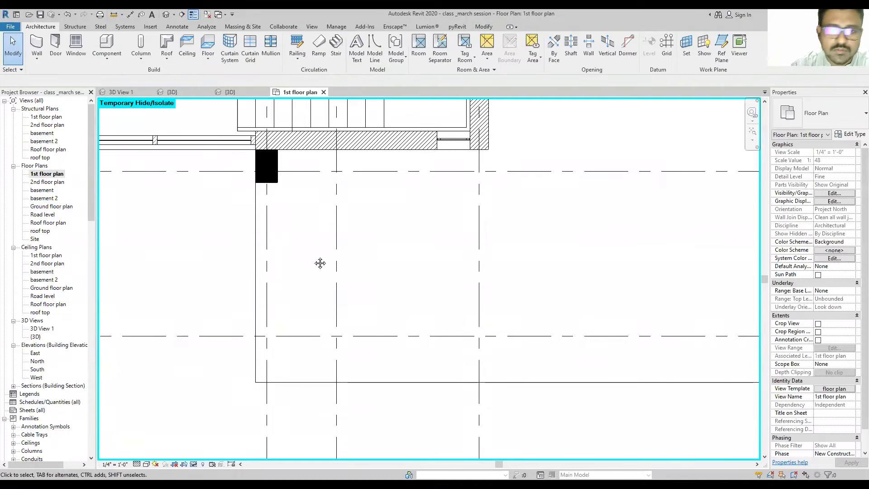
middle_click_drag(320, 262, 329, 271)
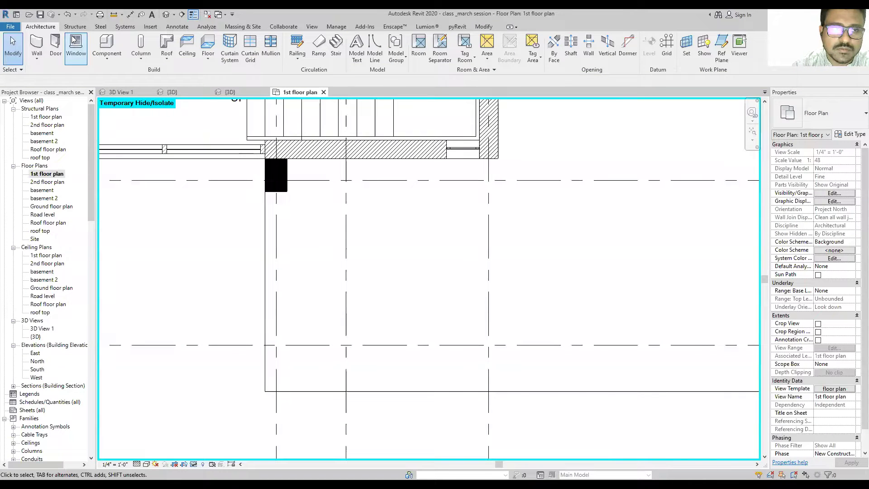
Step: Start a new wall using the Curtain Wall 1 type
left_click(36, 40)
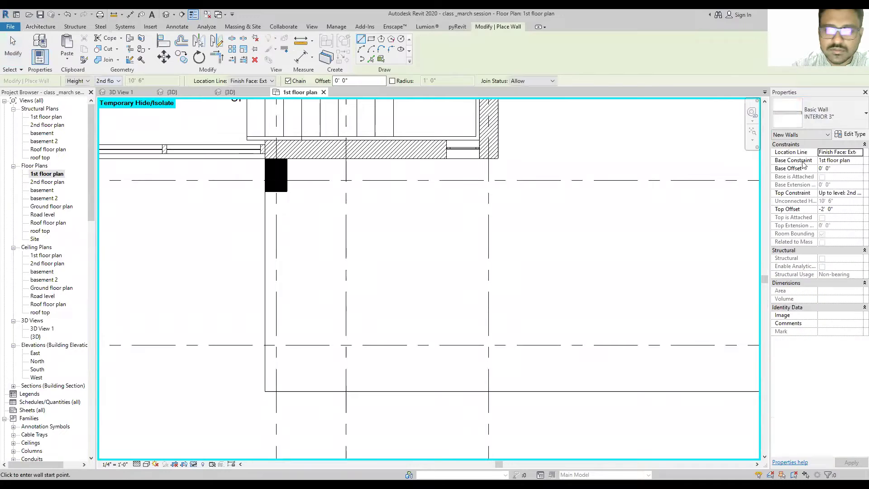
left_click(826, 119)
scroll(814, 238, "down", 2)
scroll(812, 236, "down", 3)
scroll(810, 231, "down", 2)
scroll(804, 224, "up", 1)
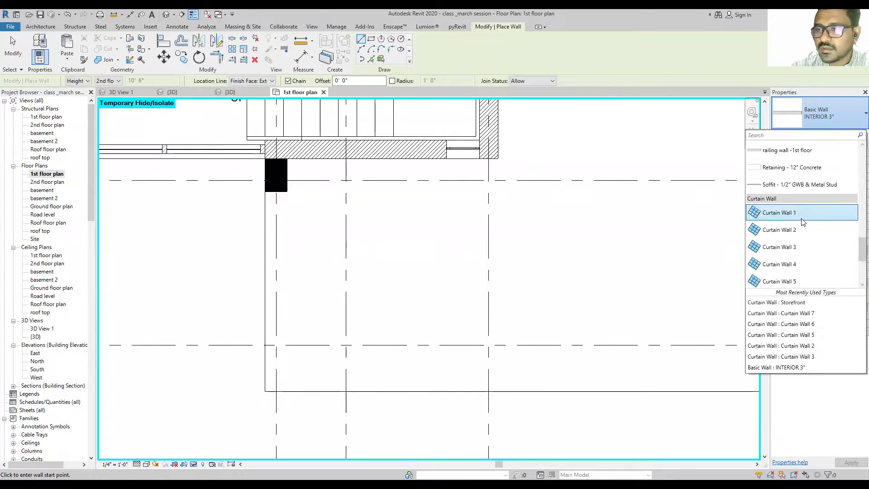
left_click(802, 222)
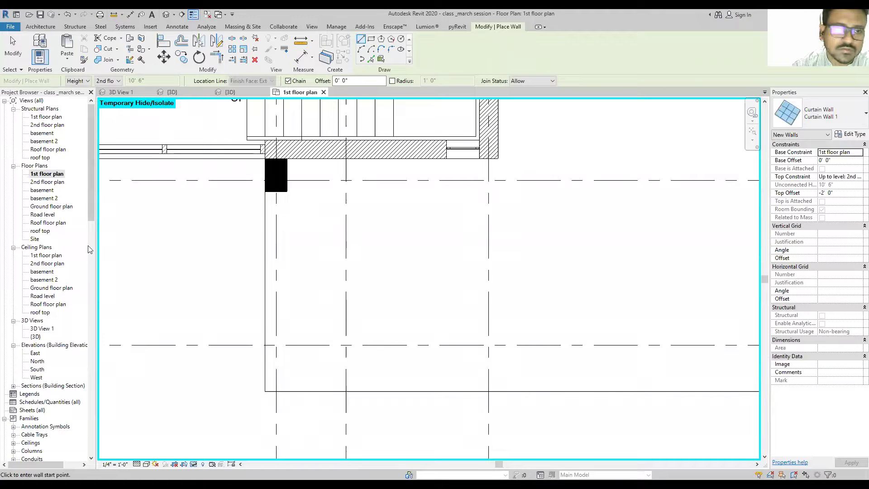
left_click(854, 135)
Step: Duplicate Curtain Wall 1 as a new type named 'glass railing'
left_click(592, 83)
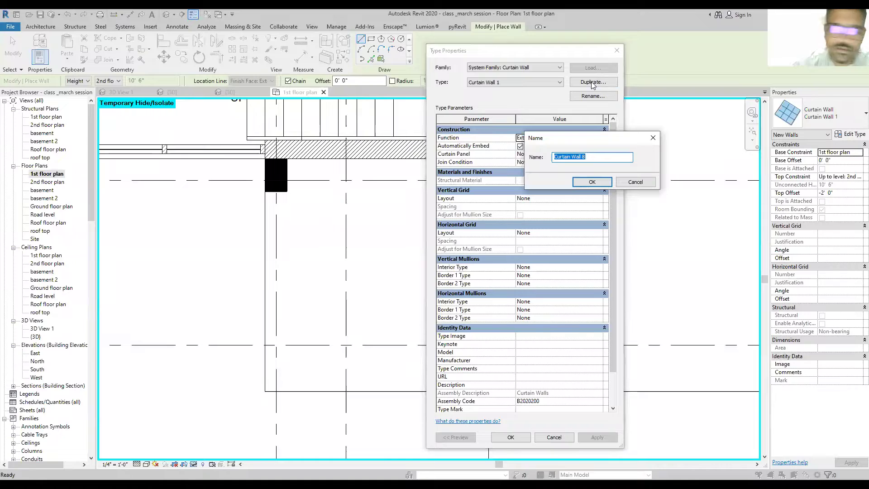
type("glass railing")
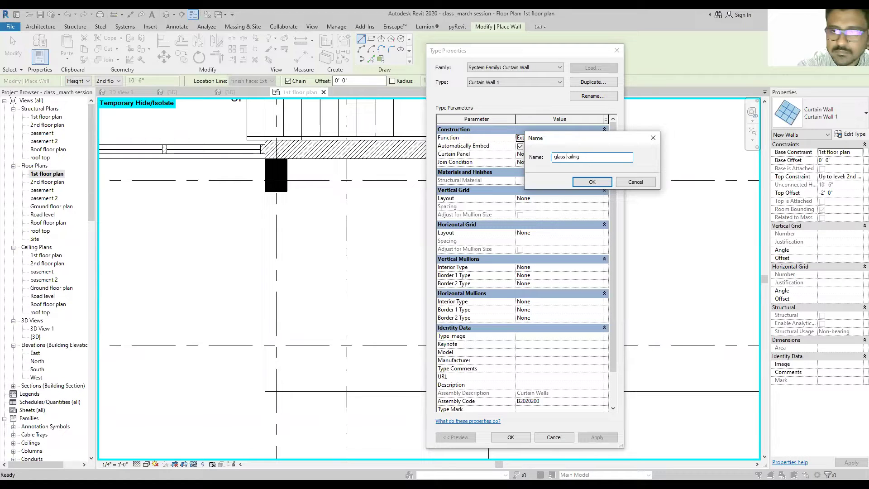
left_click(590, 182)
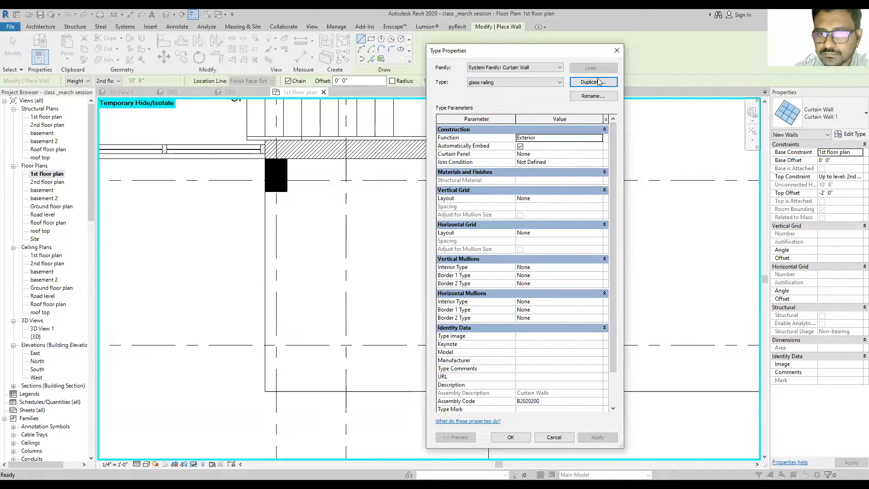
left_click(601, 199)
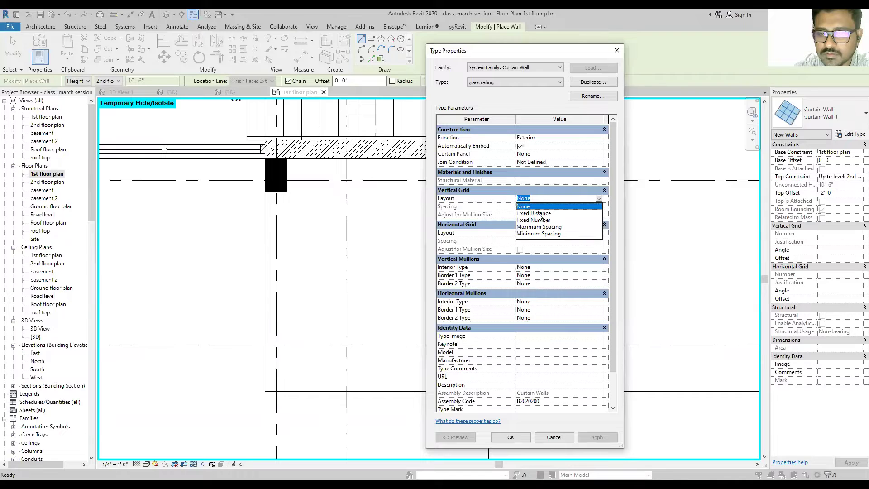
Step: Give the 'glass railing' type a Maximum Spacing vertical grid at 4' 0" and accept it
left_click(538, 214)
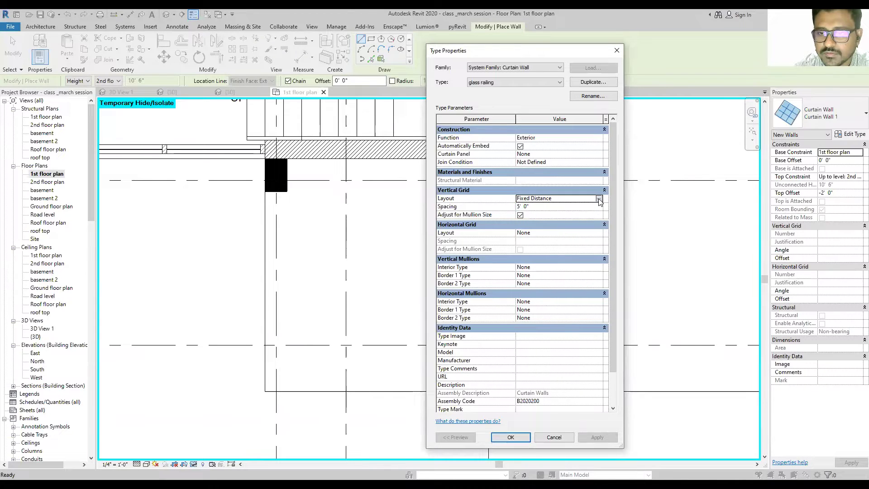
left_click(599, 199)
key("Return")
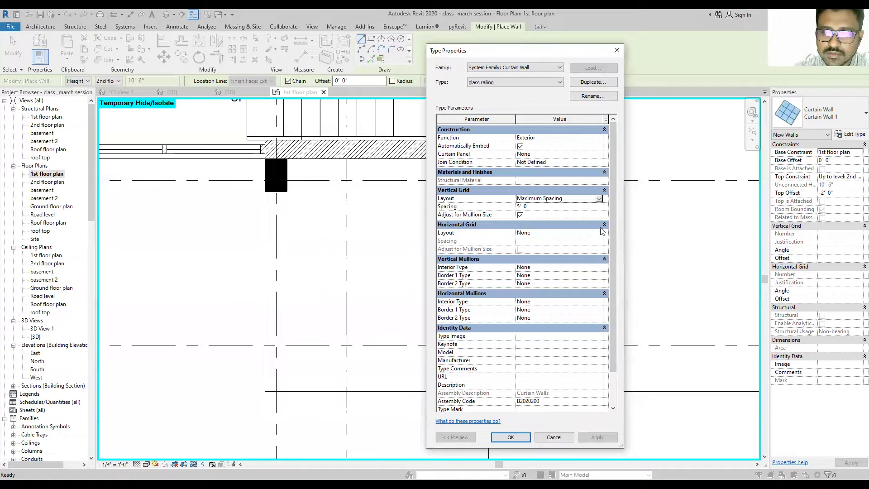
key("Tab")
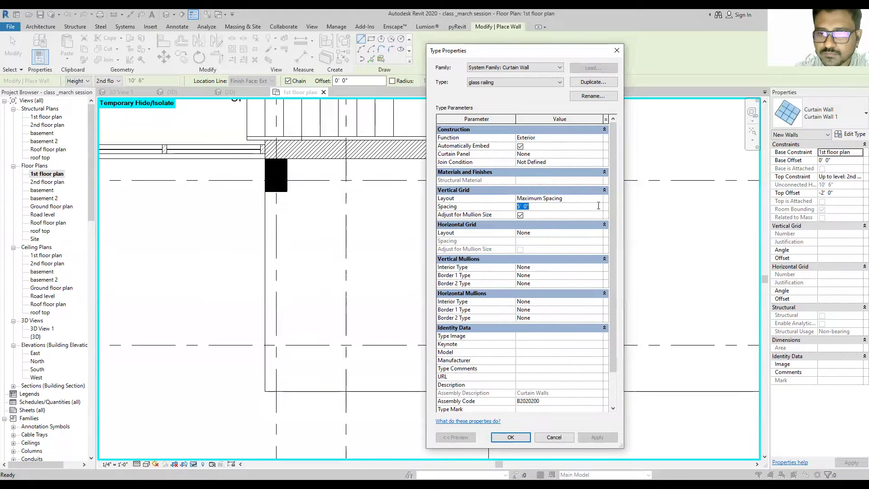
key("BackSpace")
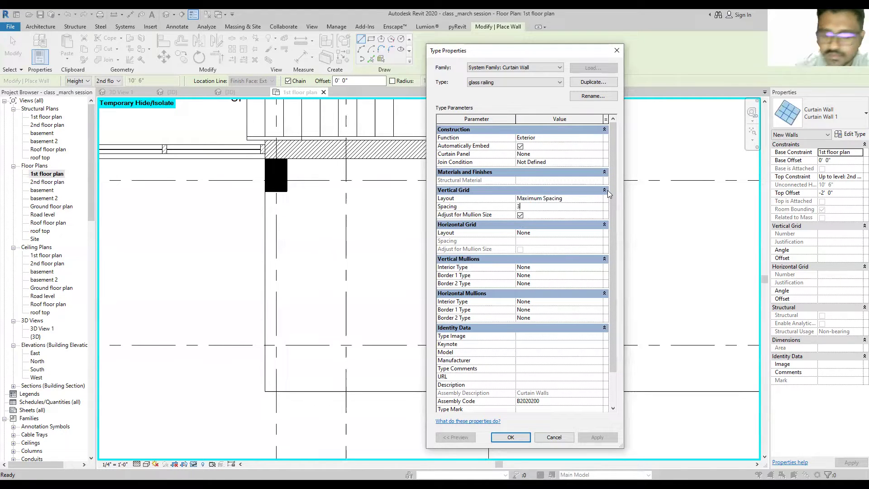
type("4' 0\"")
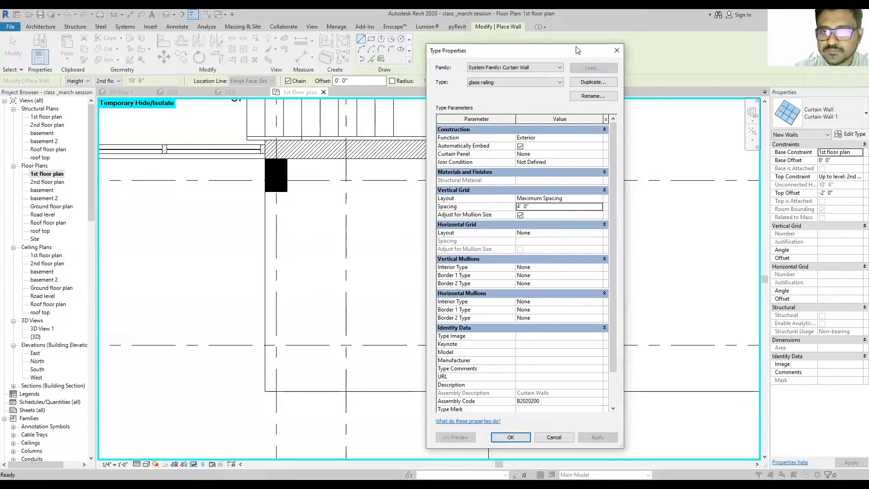
left_click_drag(578, 50, 480, 25)
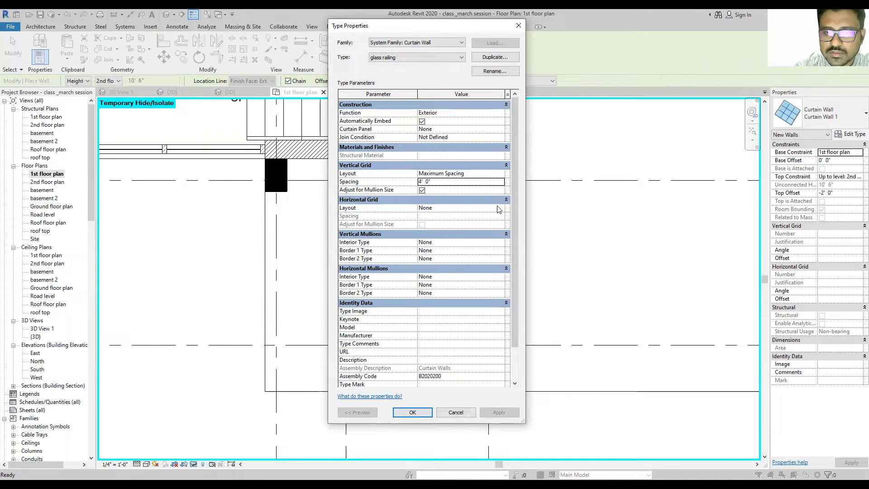
left_click(412, 412)
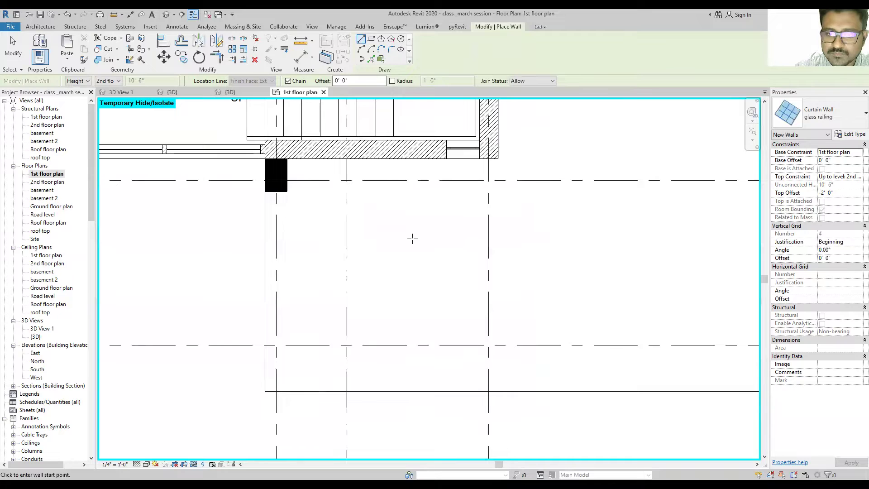
Step: Draw the first glass railing segment from the column corner downward
scroll(252, 173, "up", 3)
left_click(307, 214)
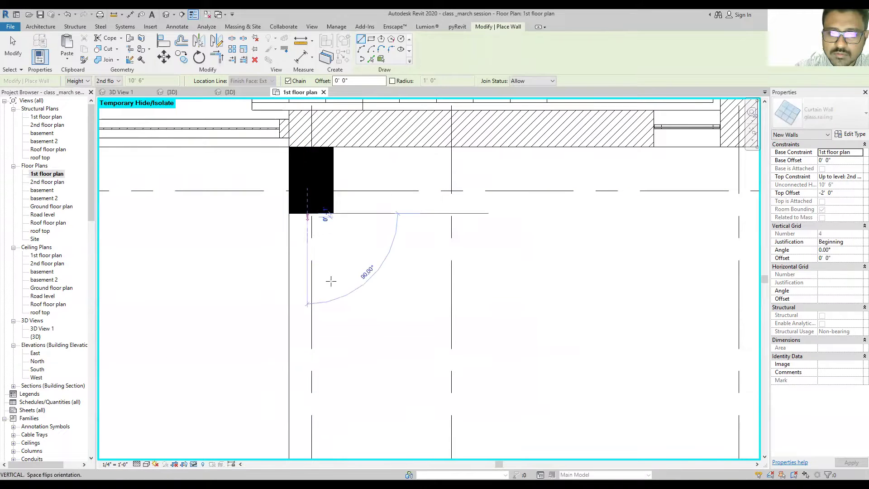
scroll(330, 358, "down", 2)
scroll(329, 318, "up", 2)
left_click(335, 321)
Step: Continue the railing wall across the balcony edge and end wall placement
scroll(235, 301, "up", 1)
scroll(317, 320, "up", 3)
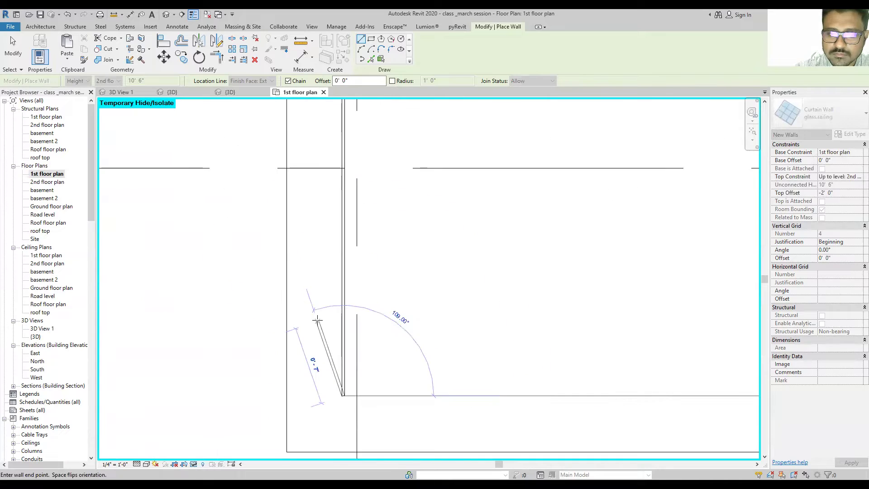
scroll(317, 321, "down", 2)
scroll(318, 321, "down", 1)
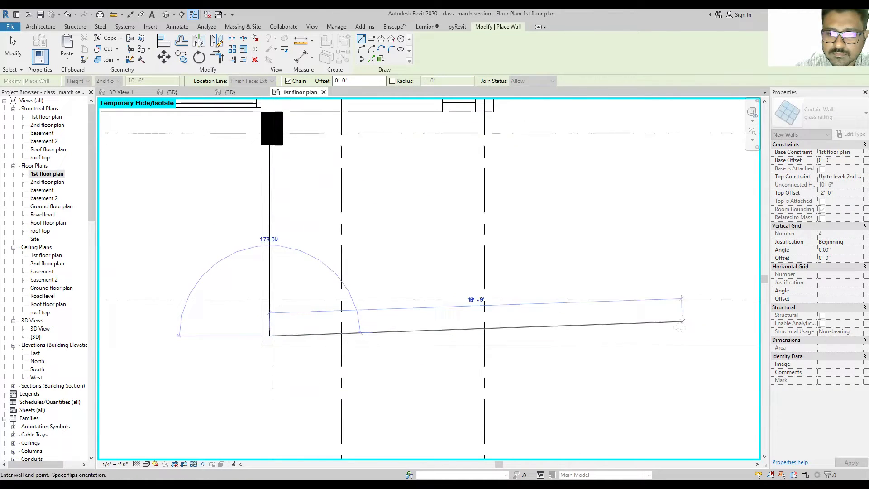
middle_click_drag(309, 337, 483, 337)
scroll(437, 335, "up", 1)
left_click(452, 340)
key("Escape")
scroll(555, 202, "down", 3)
key("Escape")
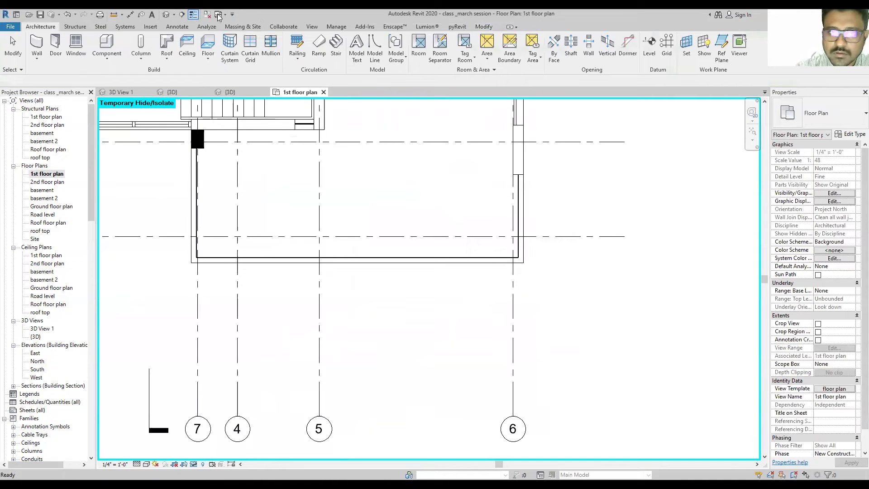
Step: In the 3D view, select the three glass railing walls
left_click(167, 14)
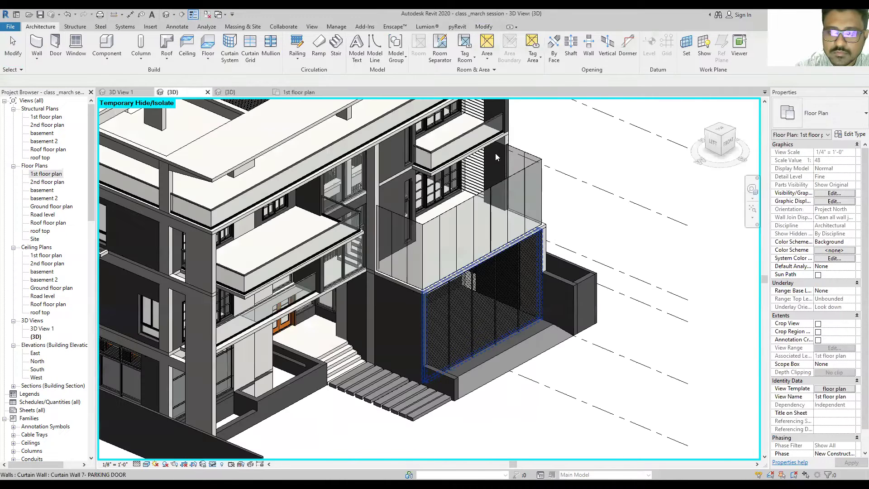
scroll(551, 162, "up", 2)
left_click(566, 177)
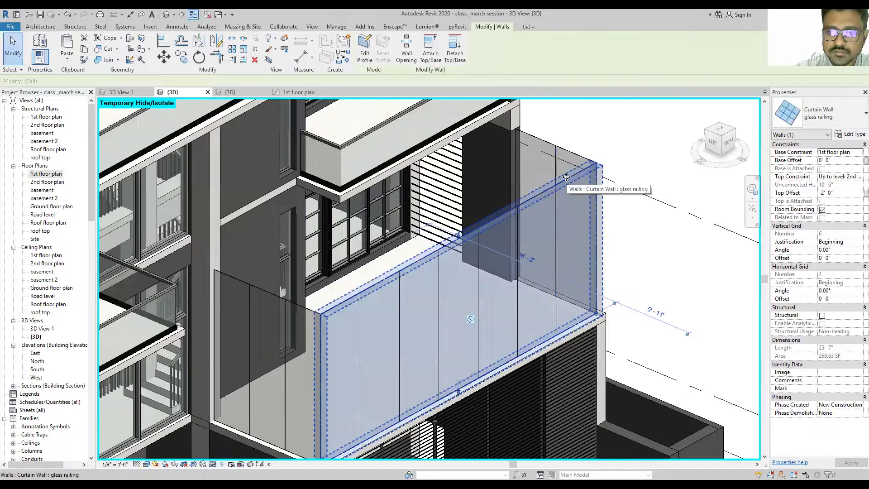
left_click(566, 177, "ctrl")
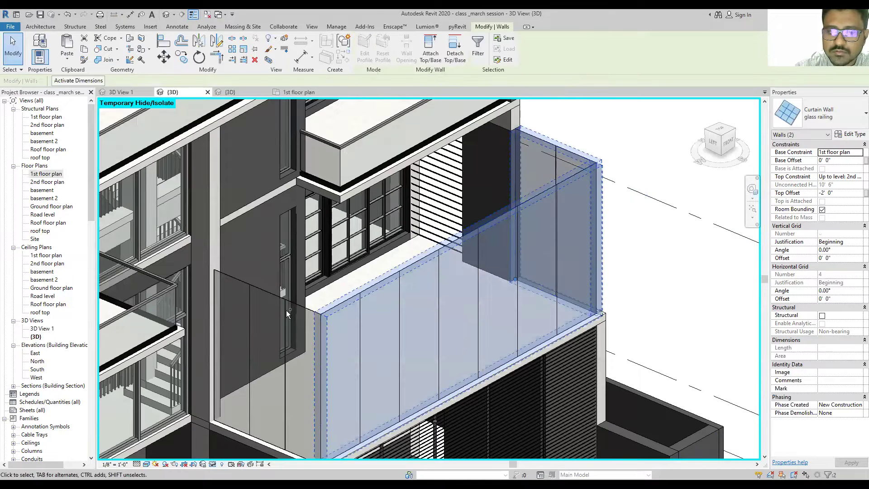
left_click(306, 311, "ctrl")
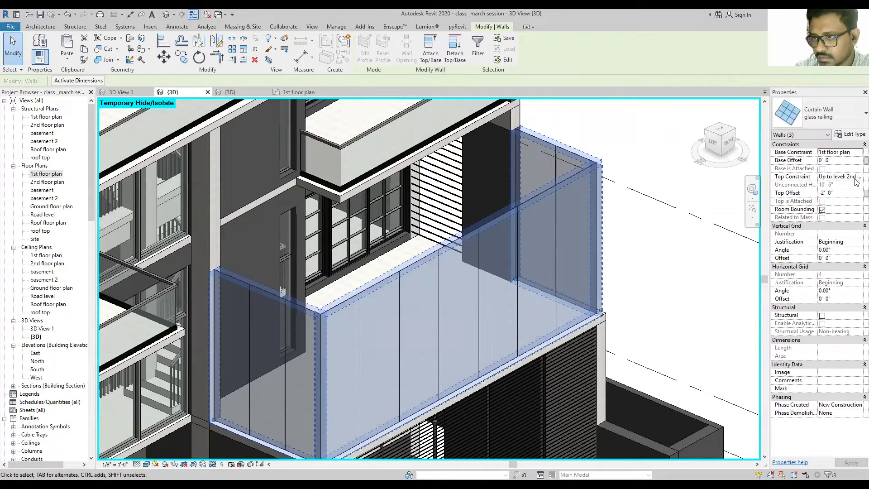
Step: Set the walls' top constraint to Unconnected with a 3' 0" height
left_click(856, 178)
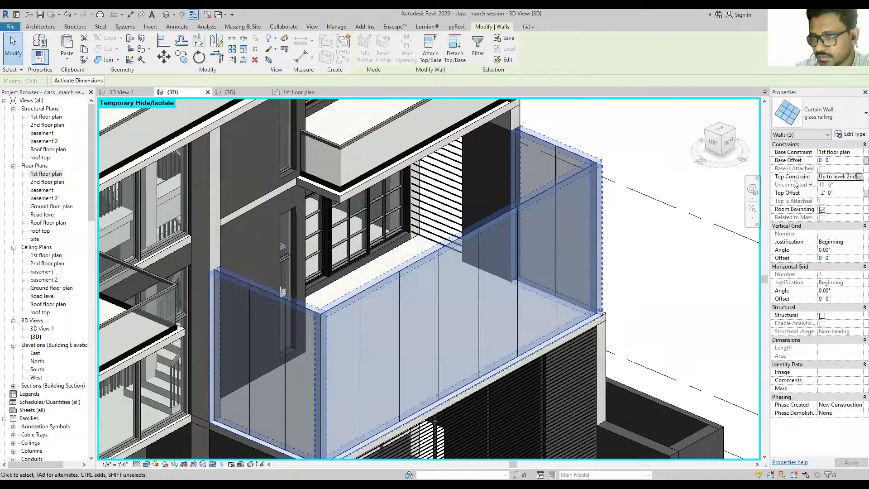
left_click(859, 176)
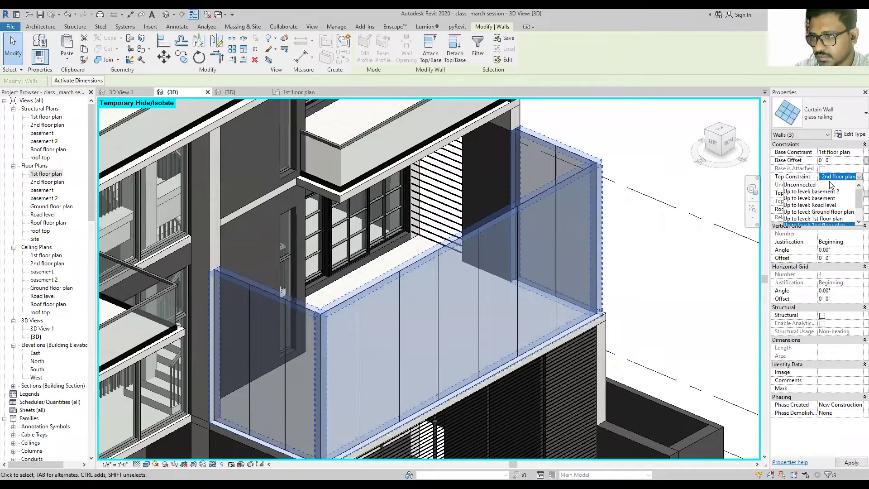
left_click(846, 185)
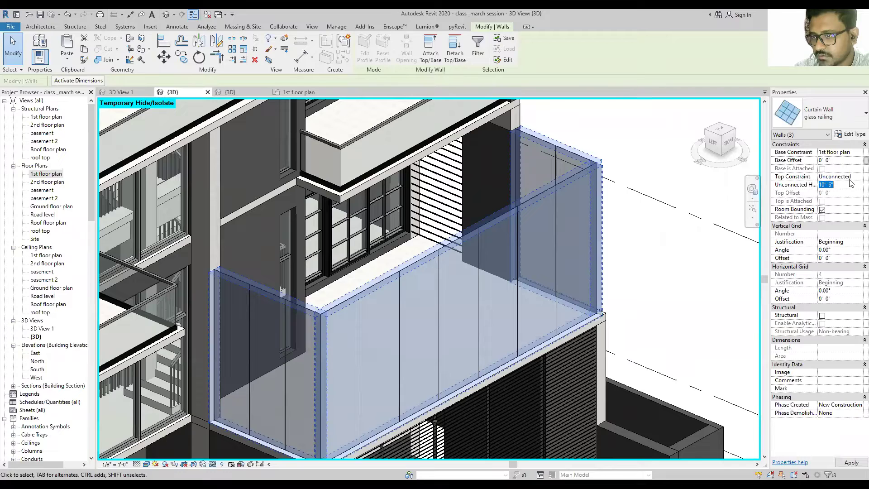
type("3")
key("Return")
key("Escape")
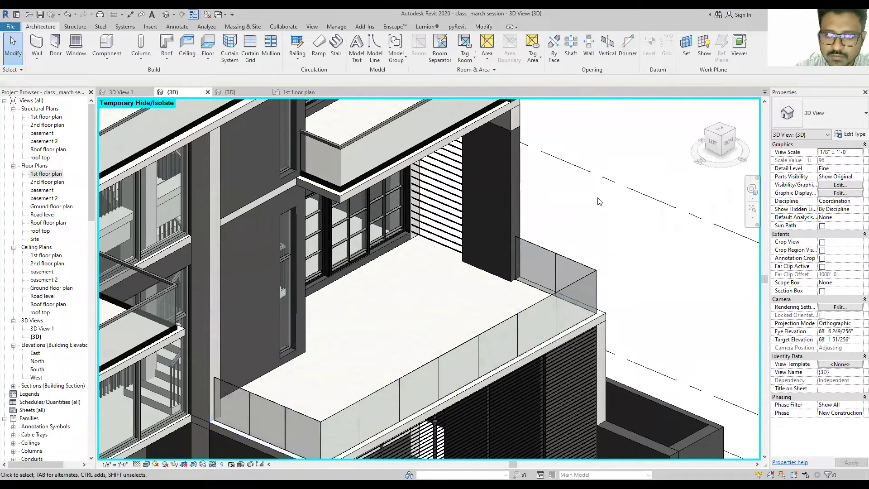
scroll(425, 368, "up", 2)
scroll(452, 312, "up", 1)
scroll(453, 317, "up", 1)
scroll(454, 330, "up", 1)
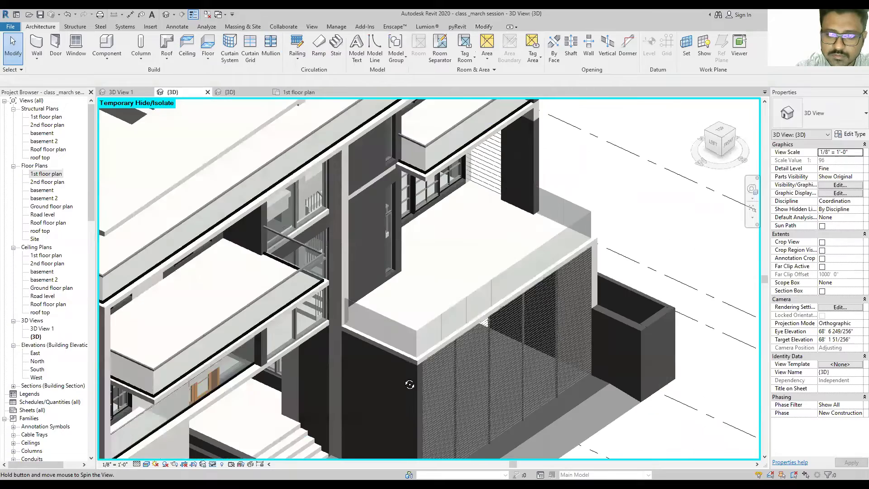
scroll(410, 382, "up", 1)
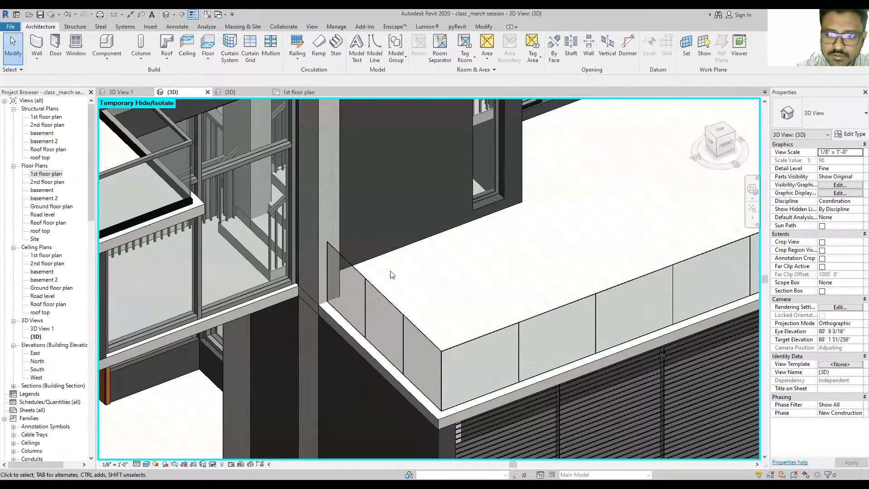
scroll(444, 351, "up", 1)
scroll(395, 310, "down", 2)
scroll(396, 310, "down", 3)
scroll(639, 291, "up", 5)
scroll(639, 291, "down", 1)
scroll(588, 253, "down", 2)
scroll(567, 244, "up", 1)
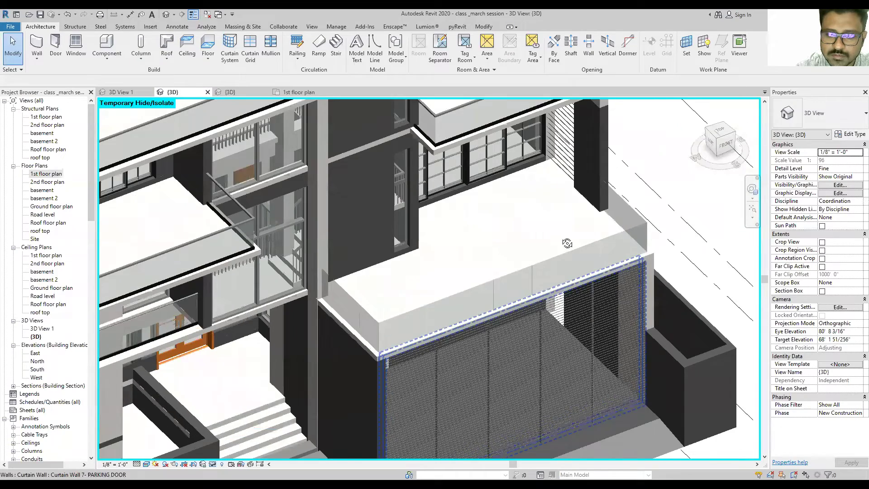
scroll(567, 244, "down", 2)
middle_click_drag(567, 245, 348, 437, "shift")
scroll(349, 327, "up", 1)
scroll(502, 284, "up", 1)
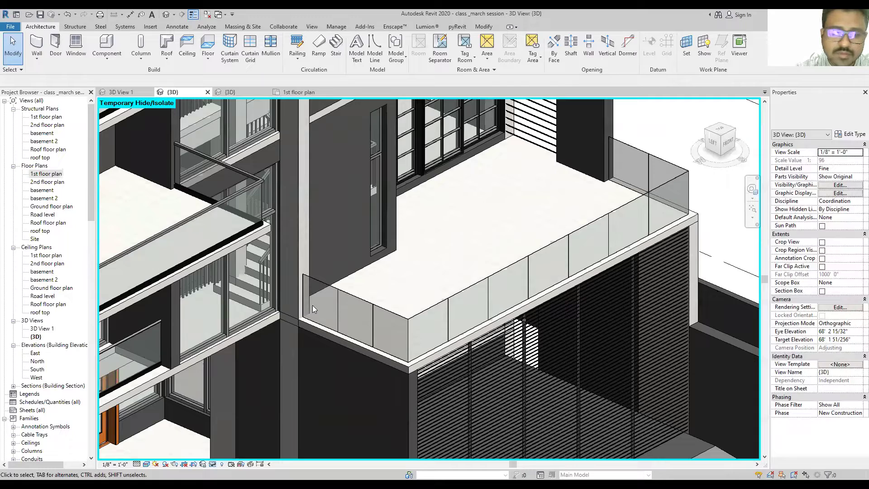
scroll(401, 295, "up", 1)
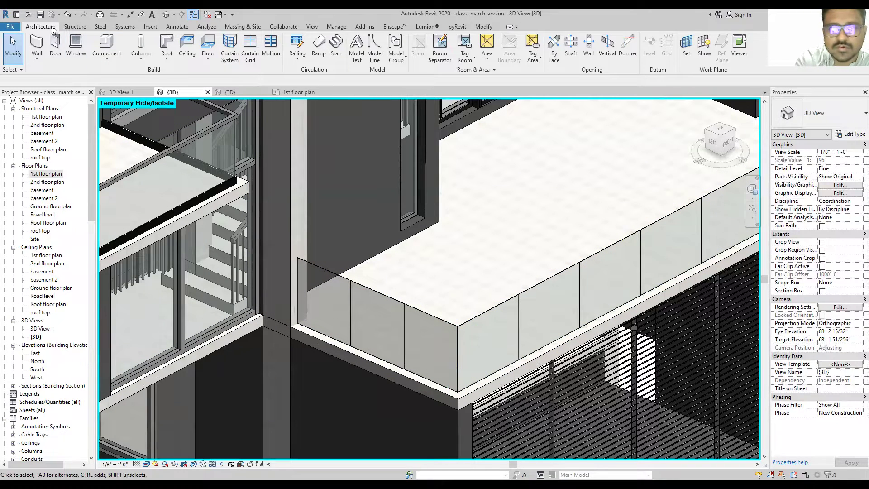
left_click(272, 56)
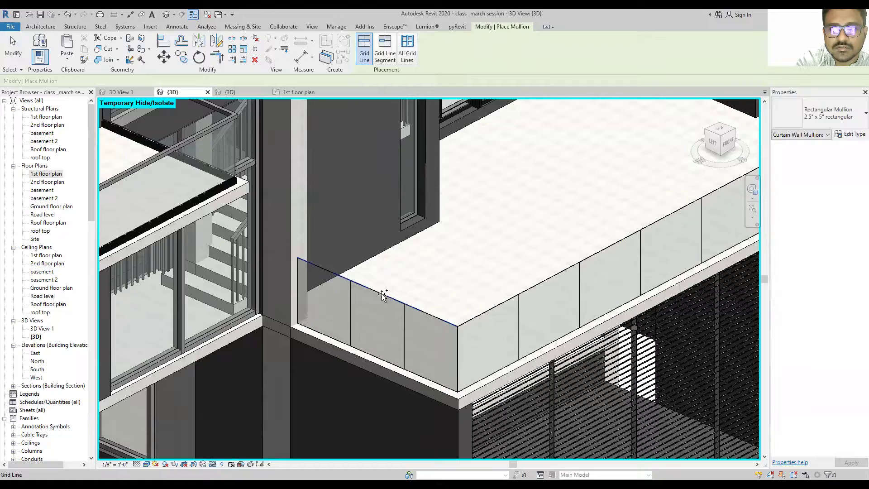
Step: Add rectangular mullions along the top edges of the short and long railing segments
left_click(383, 295)
left_click(473, 317)
scroll(473, 317, "down", 2)
scroll(541, 242, "down", 2)
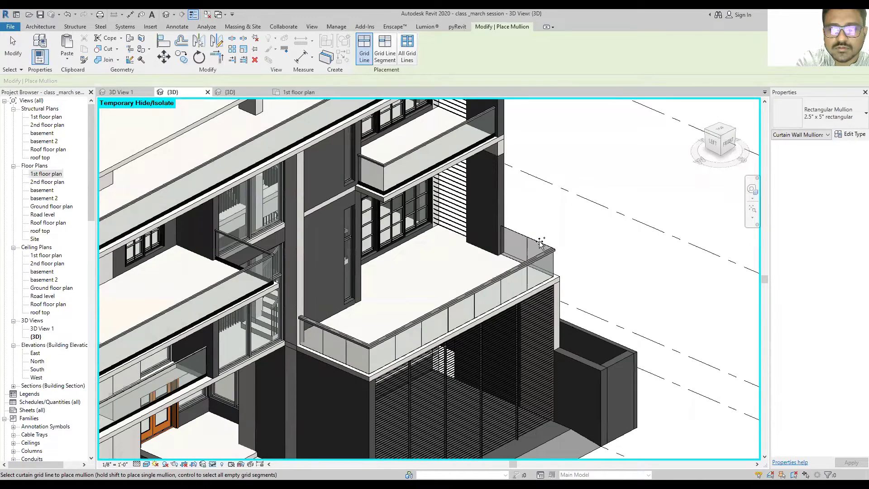
scroll(541, 242, "up", 2)
scroll(552, 240, "up", 2)
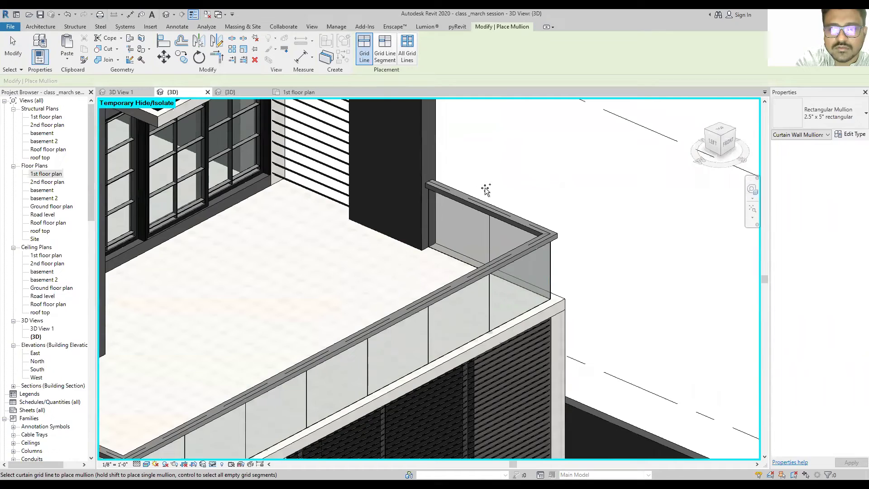
scroll(553, 236, "down", 2)
scroll(553, 236, "down", 2)
scroll(244, 429, "up", 3)
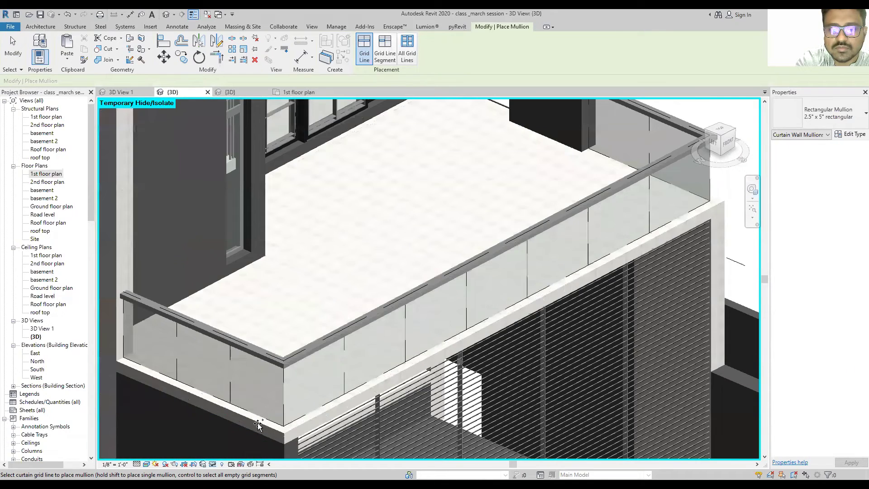
Step: Add mullions along both railing segments' bottom edges and finish placement
left_click(263, 419)
left_click(295, 424)
key("Escape")
scroll(315, 319, "down", 2)
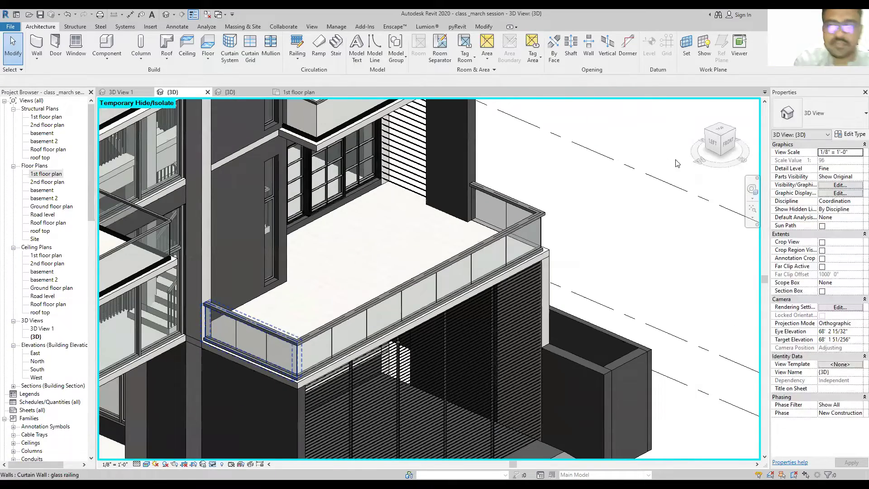
scroll(484, 206, "up", 4)
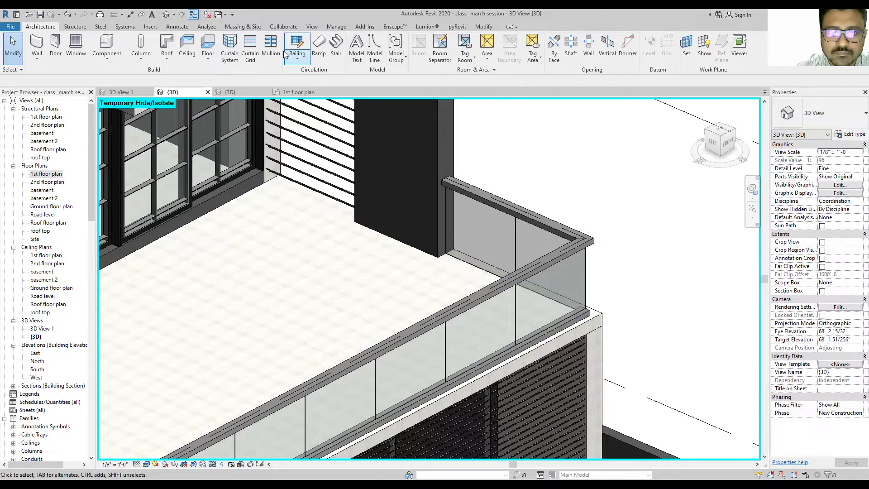
Step: Cancel a restarted mullion placement and orbit to view the balcony from below
left_click(271, 45)
scroll(485, 270, "down", 3)
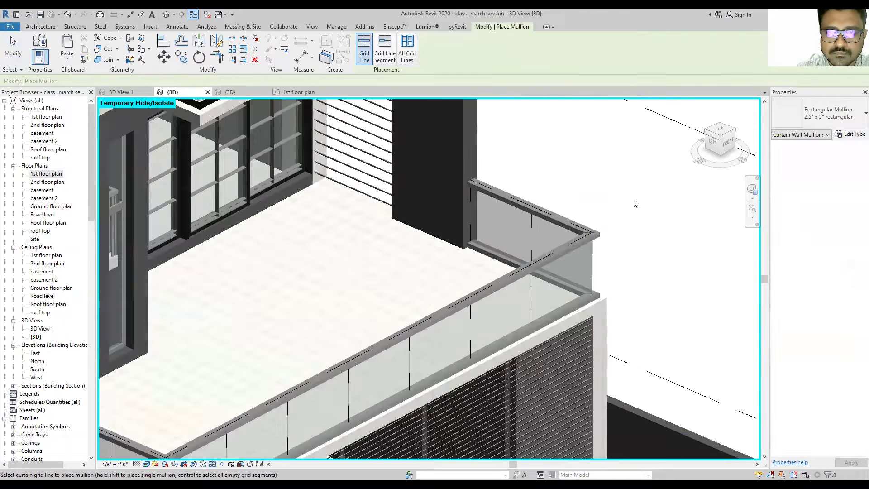
key("Escape")
scroll(581, 275, "down", 3)
mouse_move(602, 170)
middle_mouse_down("shift")
mouse_move(630, 194)
mouse_move(613, 261)
mouse_move(421, 319)
middle_mouse_up("shift")
scroll(420, 321, "up", 4)
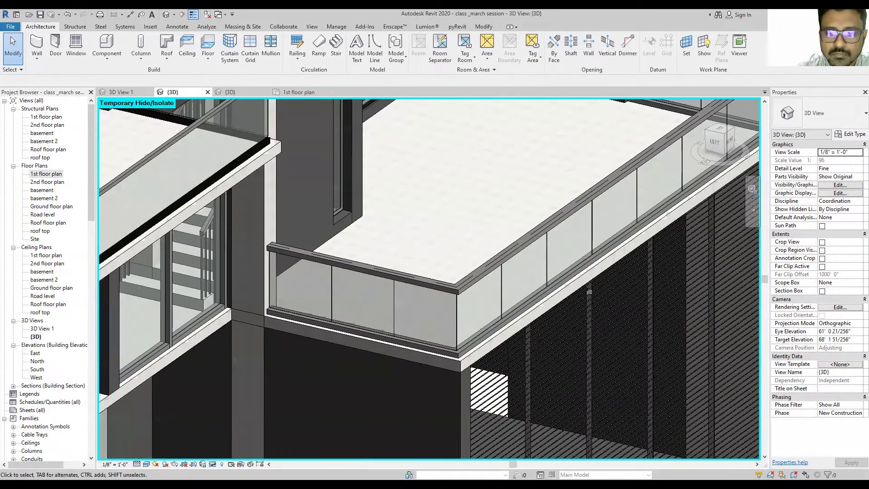
scroll(340, 338, "down", 3)
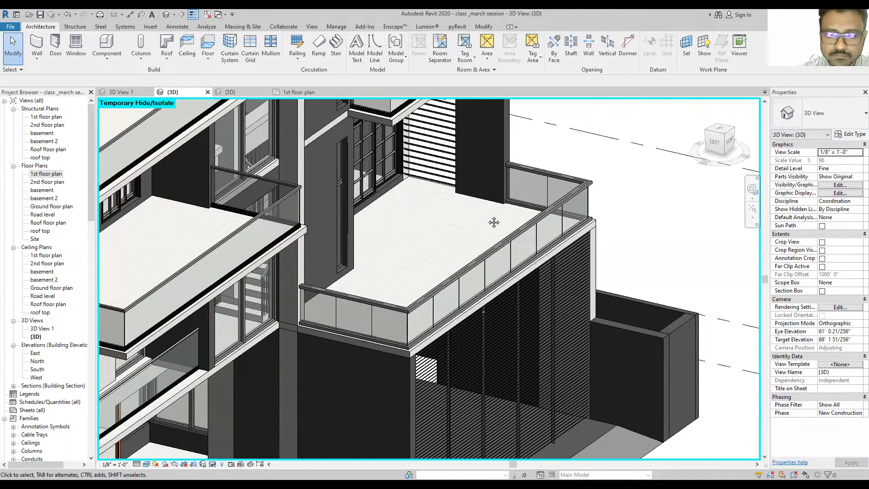
scroll(606, 192, "down", 2)
scroll(620, 199, "down", 2)
scroll(620, 199, "down", 2)
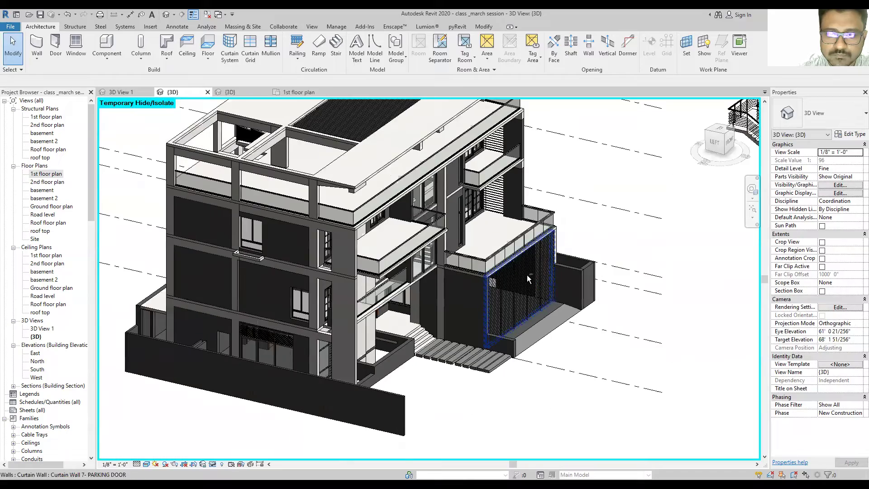
middle_click_drag(527, 275, 482, 186, "shift")
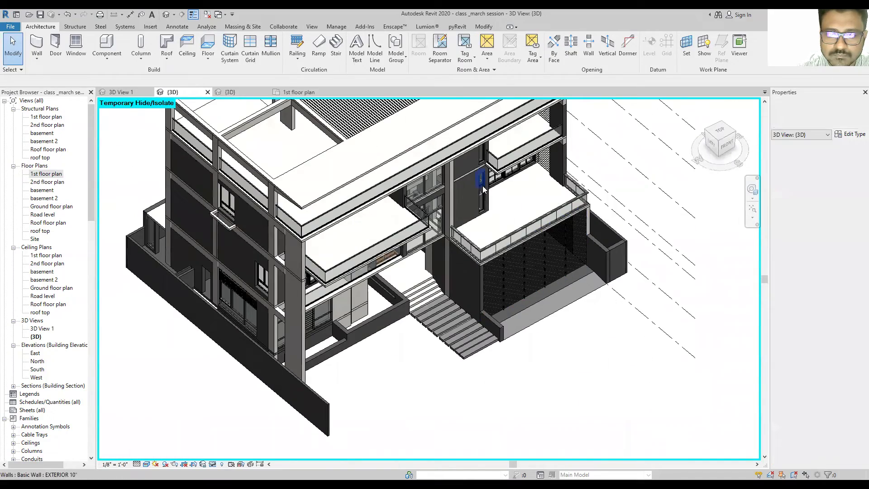
scroll(490, 278, "down", 2)
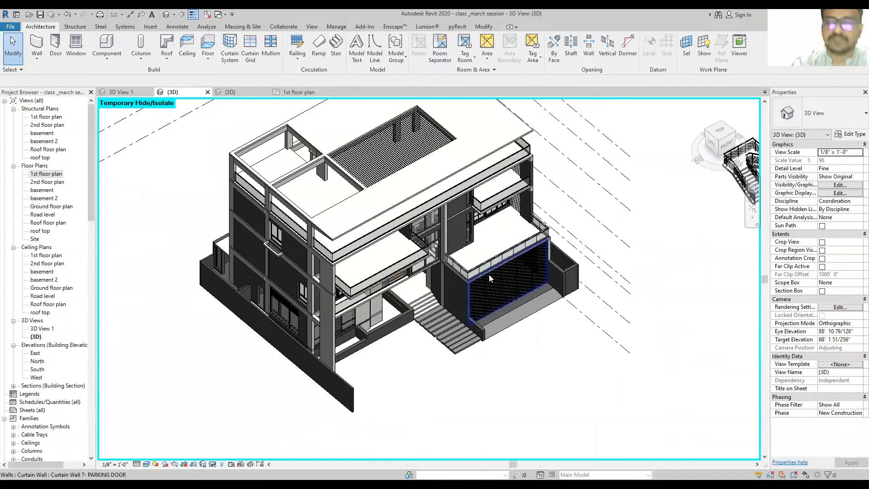
scroll(490, 278, "down", 2)
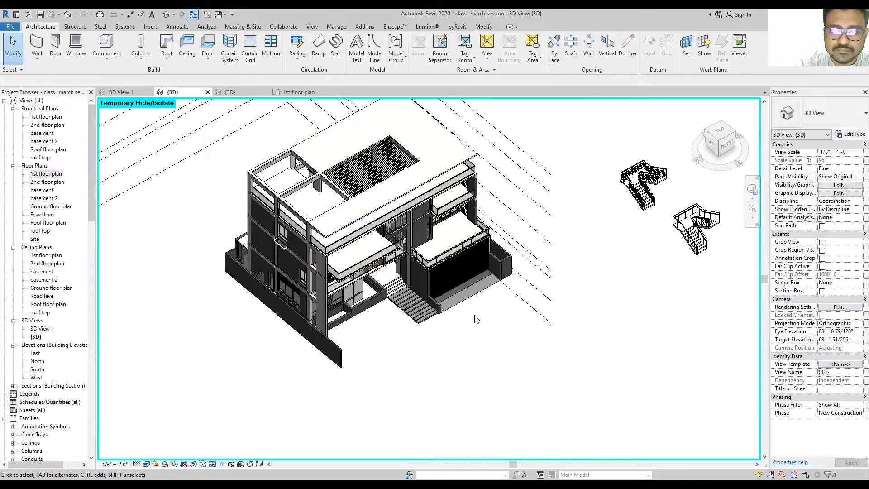
middle_click_drag(407, 382, 444, 277, "shift")
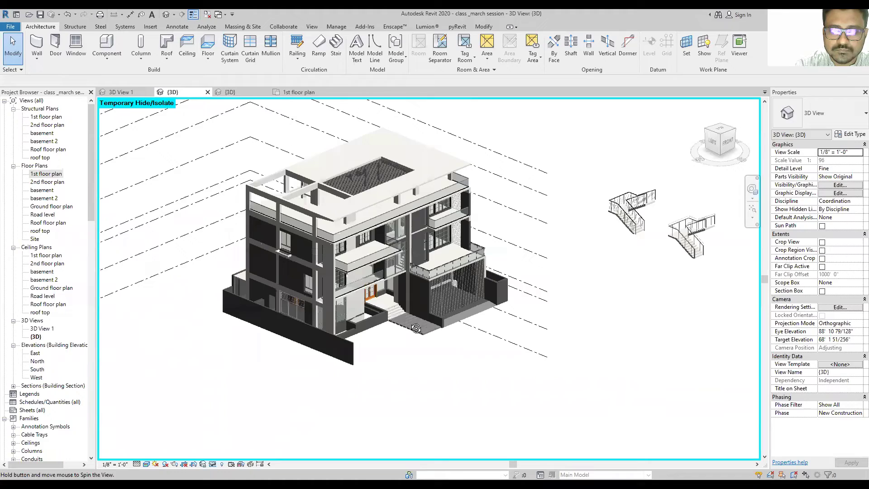
scroll(444, 277, "up", 1)
scroll(453, 267, "up", 2)
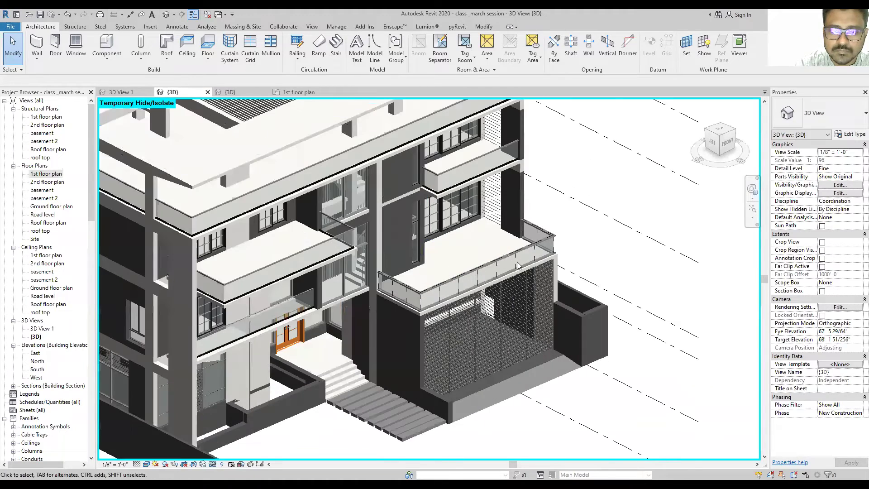
scroll(522, 258, "up", 2)
scroll(474, 256, "down", 2)
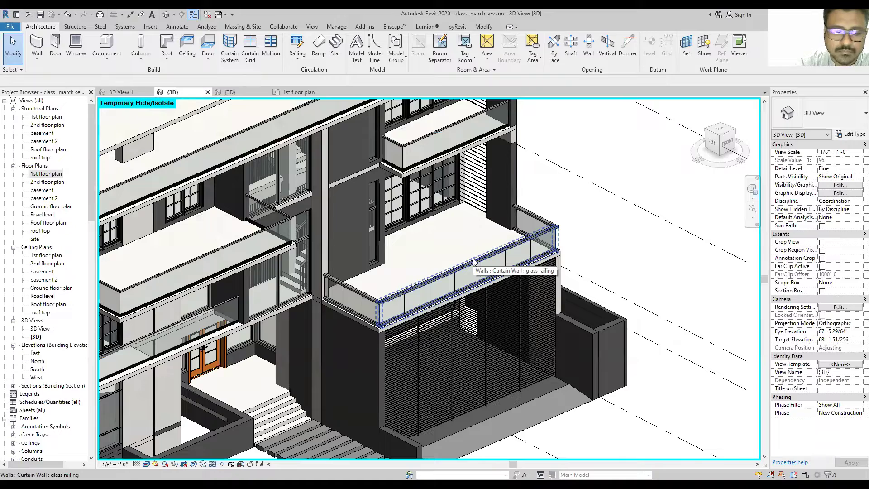
scroll(486, 260, "up", 3)
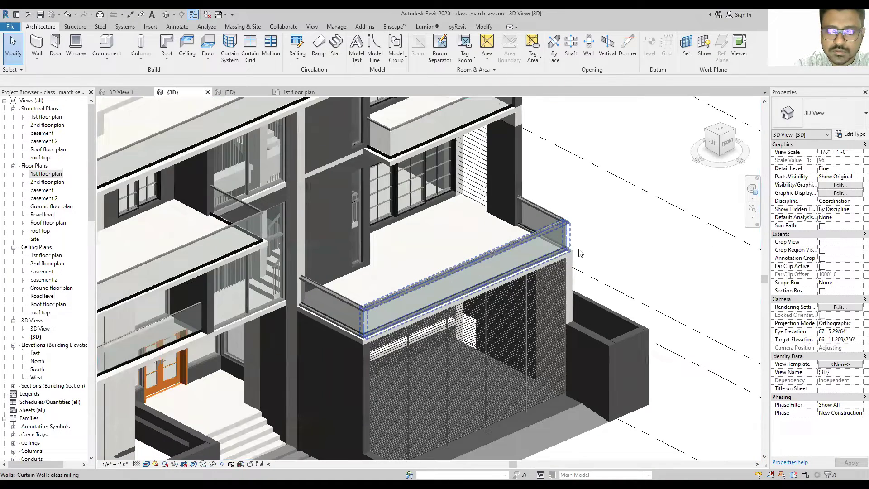
scroll(577, 181, "up", 2)
scroll(499, 143, "up", 2)
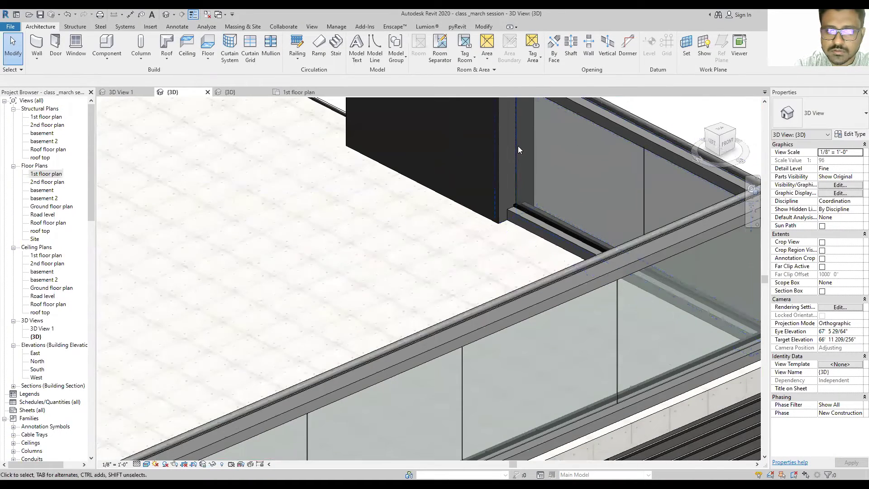
left_click(517, 146)
key("Escape")
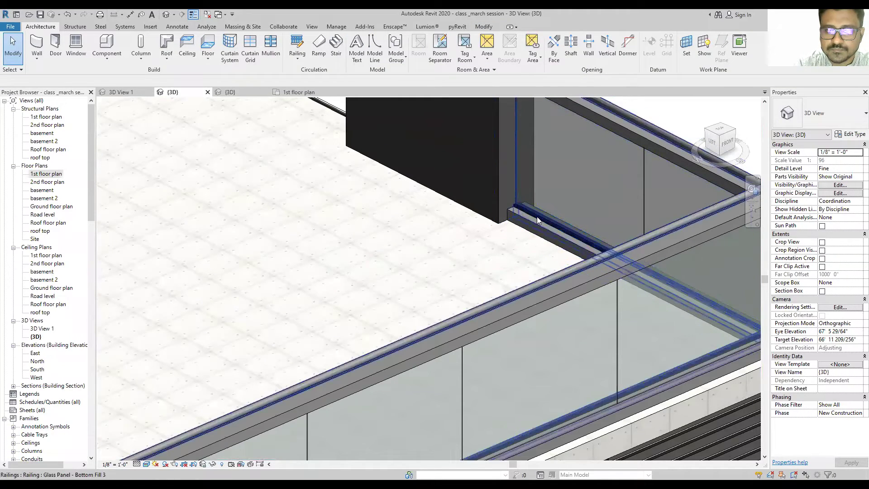
left_click(537, 216)
scroll(537, 217, "down", 1)
key("Escape")
scroll(528, 223, "down", 3)
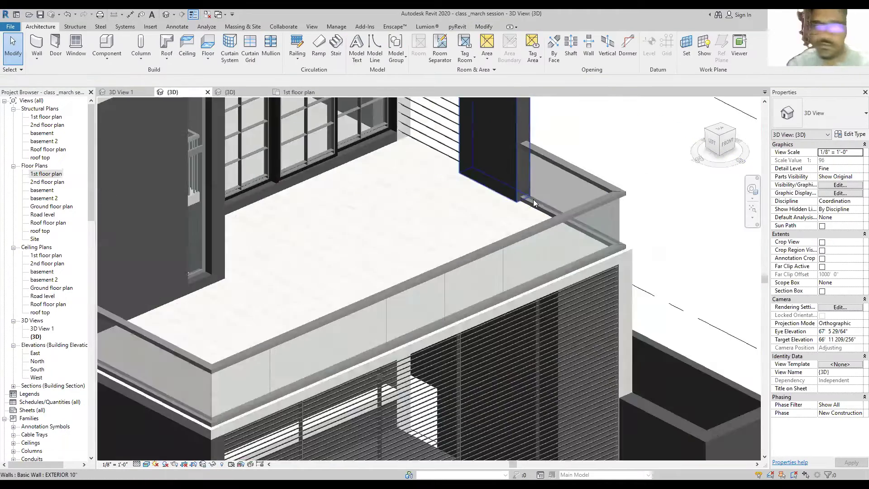
scroll(560, 269, "down", 4)
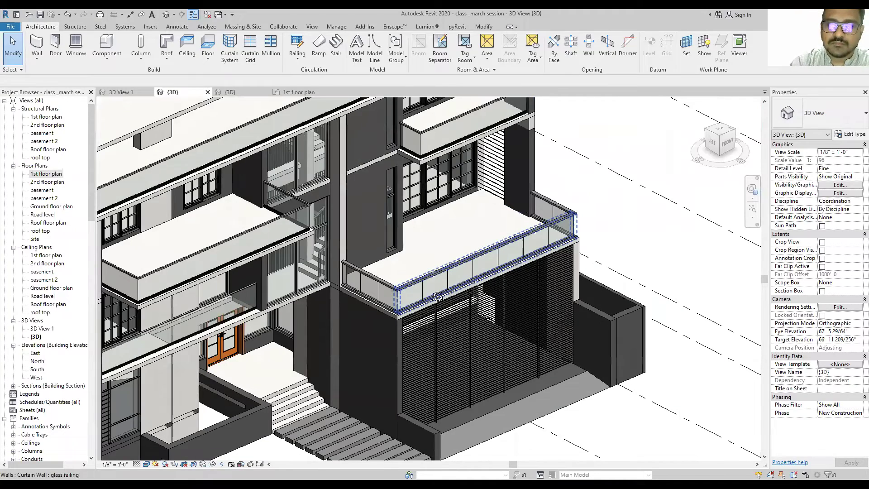
scroll(435, 292, "up", 2)
scroll(435, 292, "down", 2)
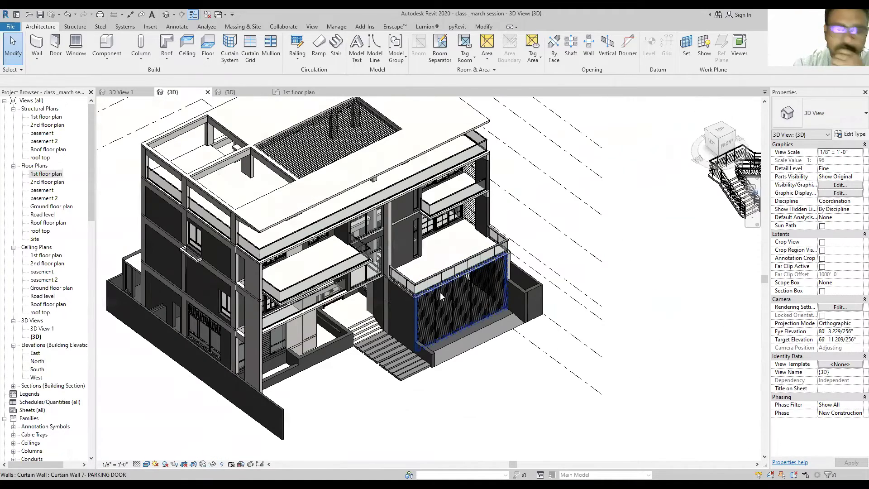
scroll(477, 195, "up", 3)
scroll(502, 194, "up", 2)
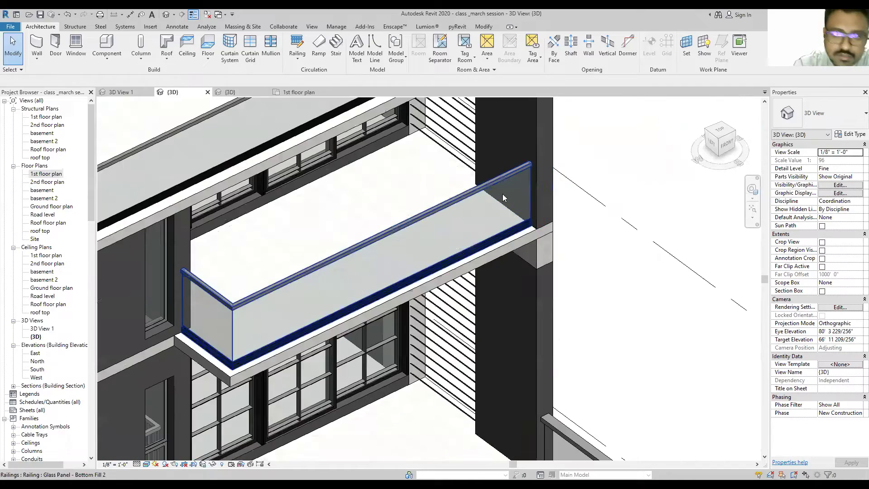
scroll(451, 195, "up", 1)
scroll(362, 258, "down", 1)
scroll(448, 155, "down", 1)
scroll(501, 264, "down", 1)
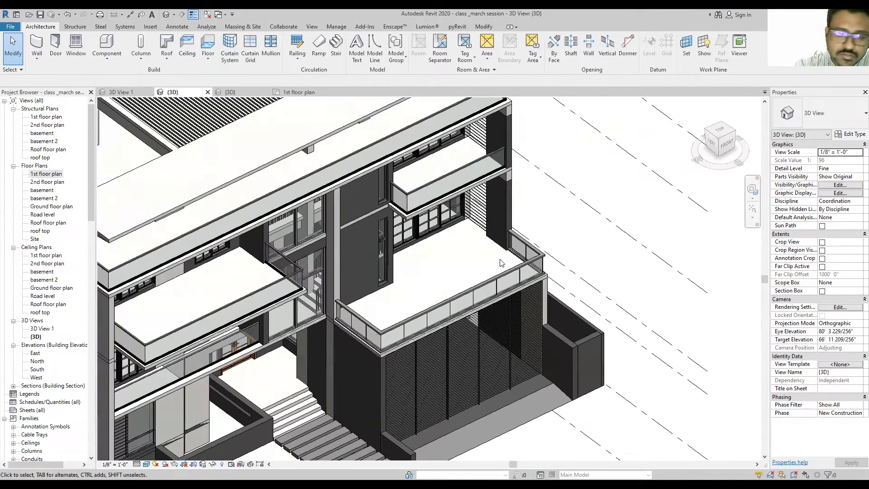
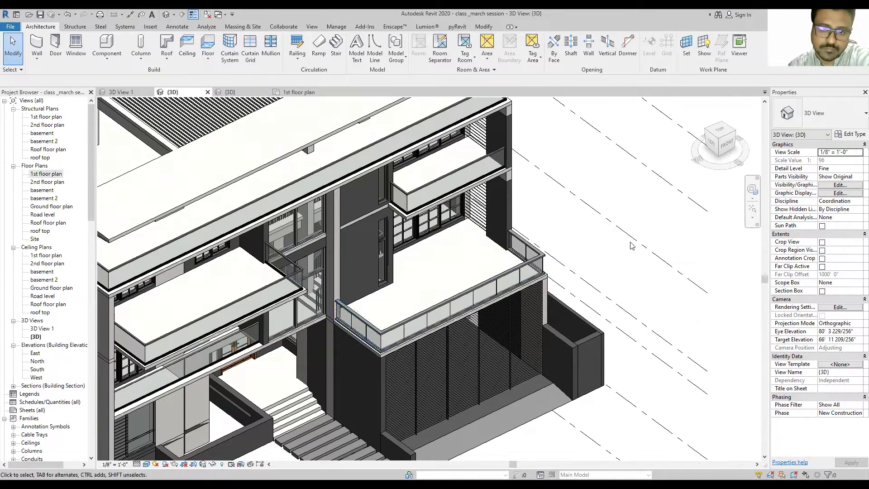
Step: Orbit and zoom around the building to look over the whole model
scroll(338, 312, "down", 5)
middle_click_drag(337, 312, 371, 289, "shift")
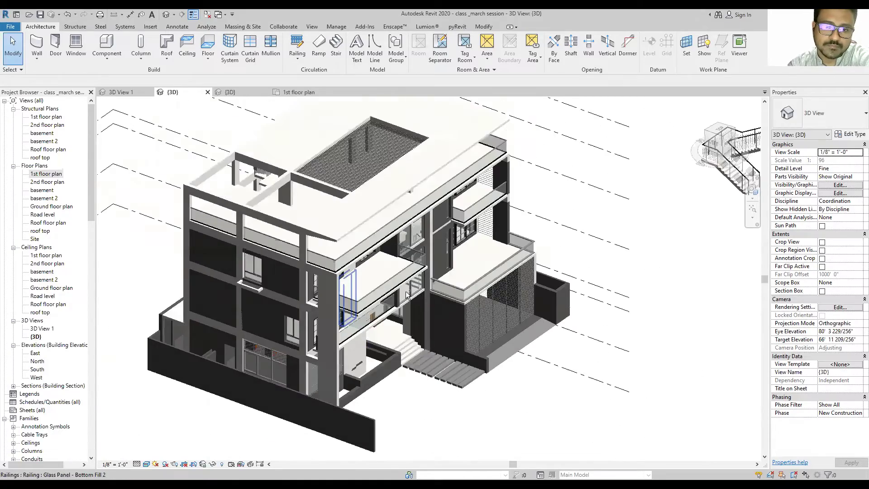
scroll(436, 305, "up", 3)
scroll(416, 198, "up", 2)
scroll(399, 317, "down", 4)
middle_click_drag(405, 325, 381, 290, "shift")
scroll(366, 269, "up", 2)
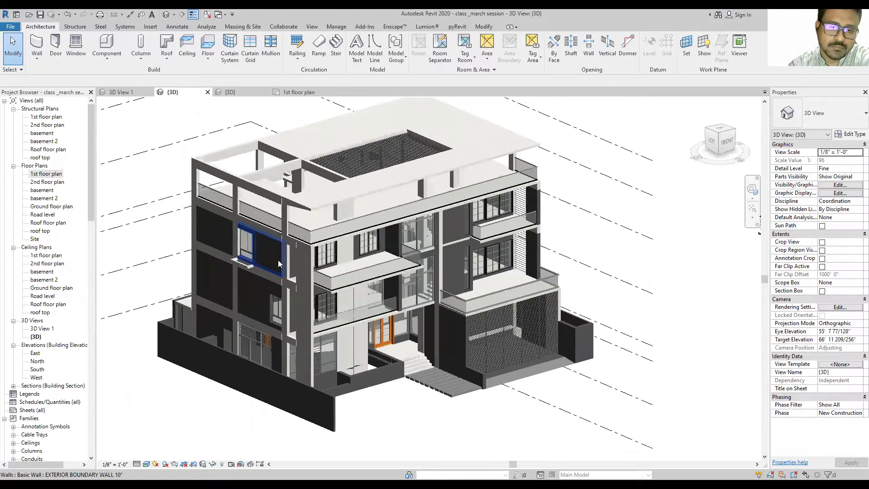
scroll(365, 268, "up", 3)
scroll(345, 317, "down", 2)
scroll(345, 318, "down", 2)
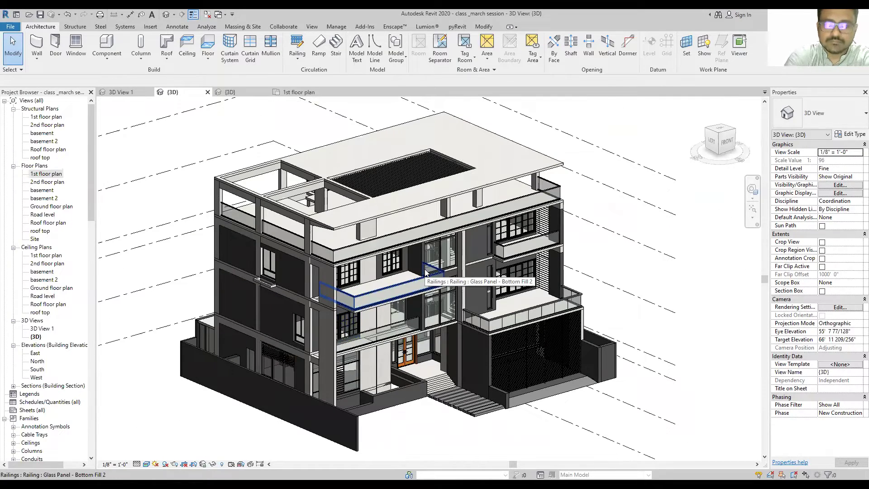
scroll(424, 271, "up", 2)
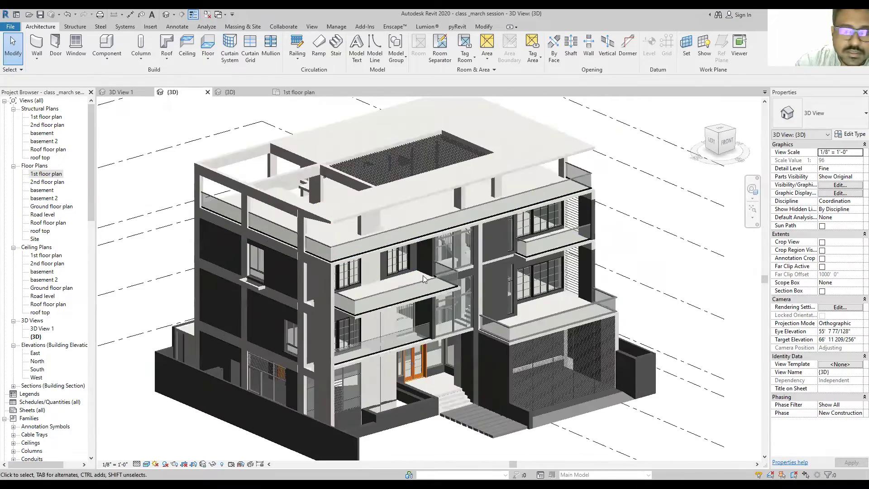
scroll(289, 286, "up", 2)
scroll(289, 285, "up", 1)
scroll(284, 256, "up", 1)
scroll(299, 234, "up", 1)
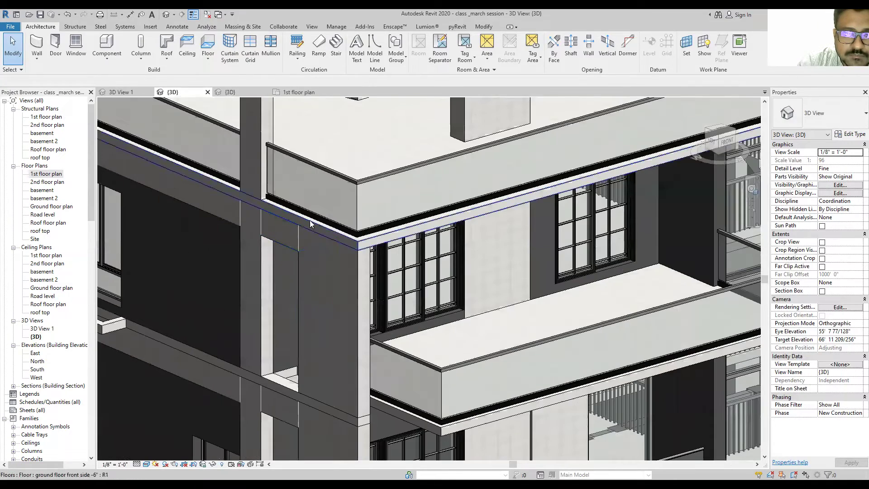
scroll(306, 199, "up", 1)
Step: Inspect the top roof and entrance floor slab, then centre the view on the roof corner
left_click(291, 147)
scroll(253, 259, "down", 3)
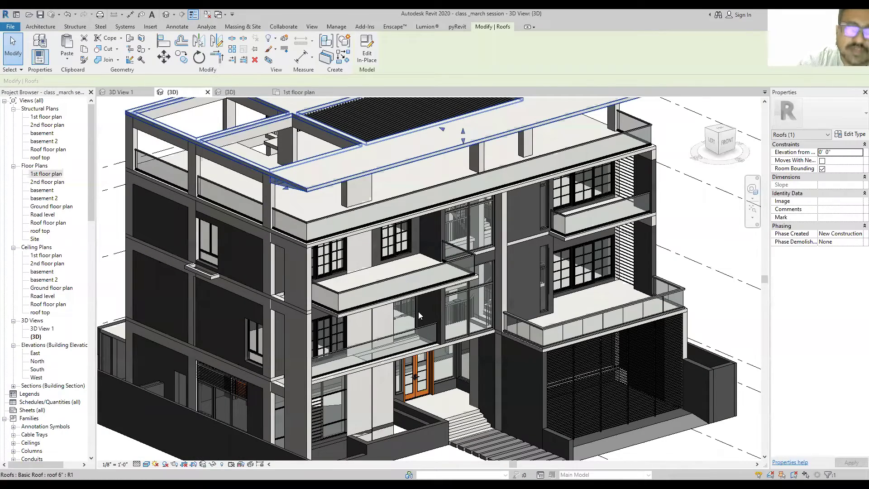
key("Escape")
middle_click_drag(536, 394, 531, 330)
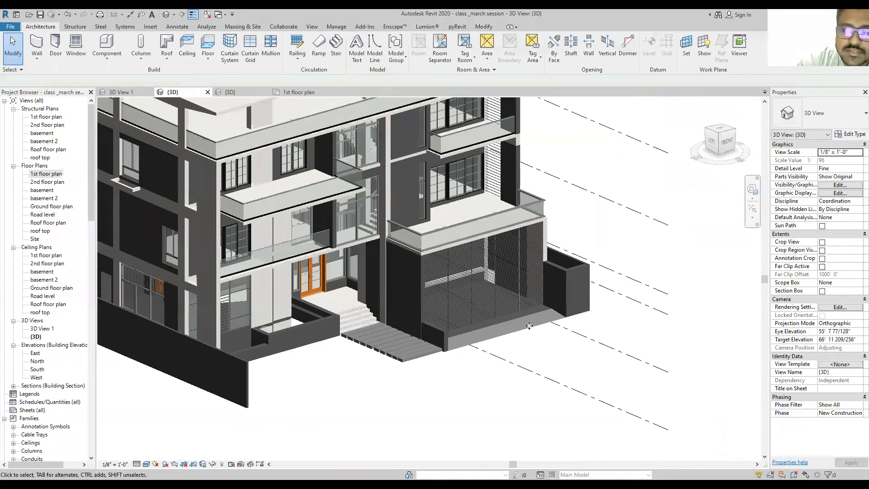
left_click(527, 328)
key("Escape")
scroll(618, 331, "down", 4)
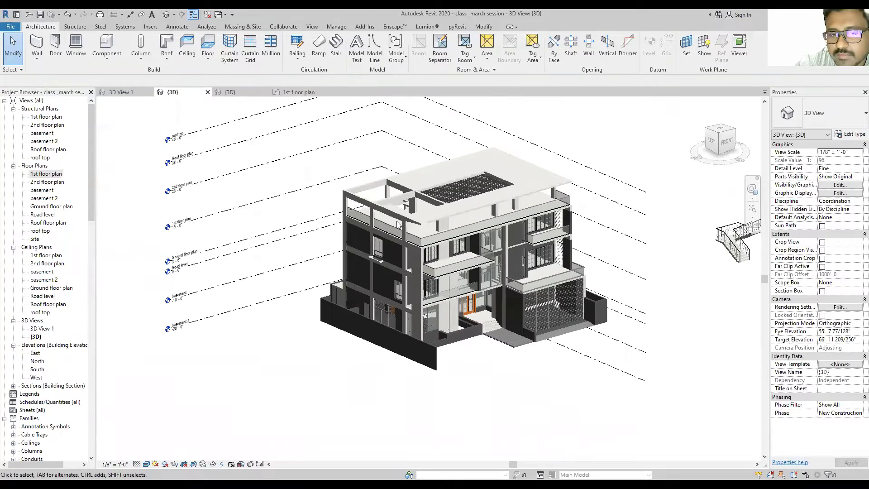
scroll(398, 224, "up", 3)
scroll(407, 224, "up", 2)
left_click(437, 225)
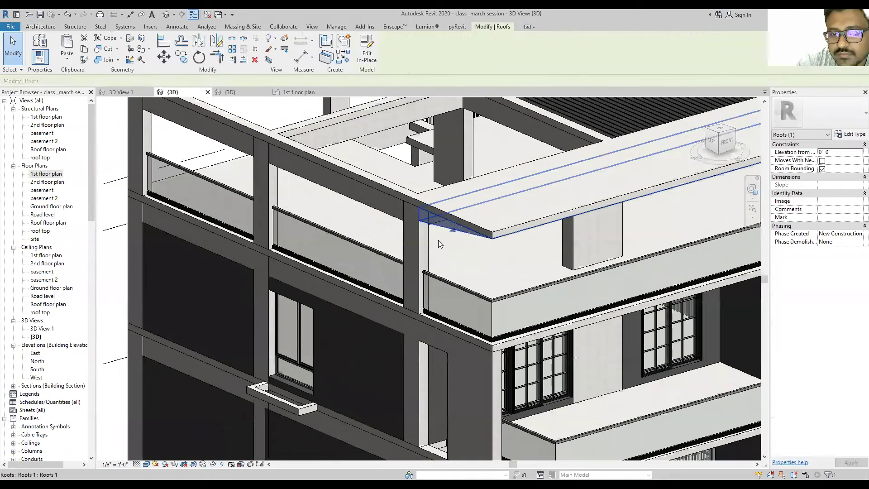
middle_click_drag(462, 229, 415, 267)
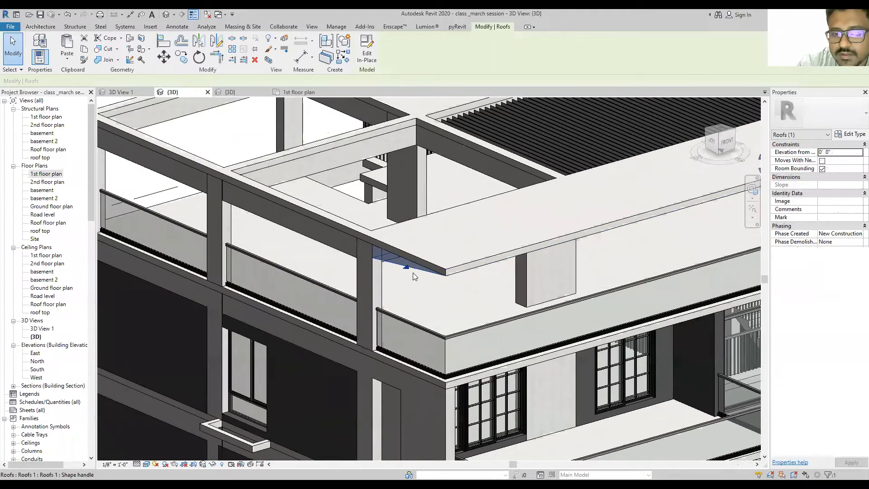
key("Escape")
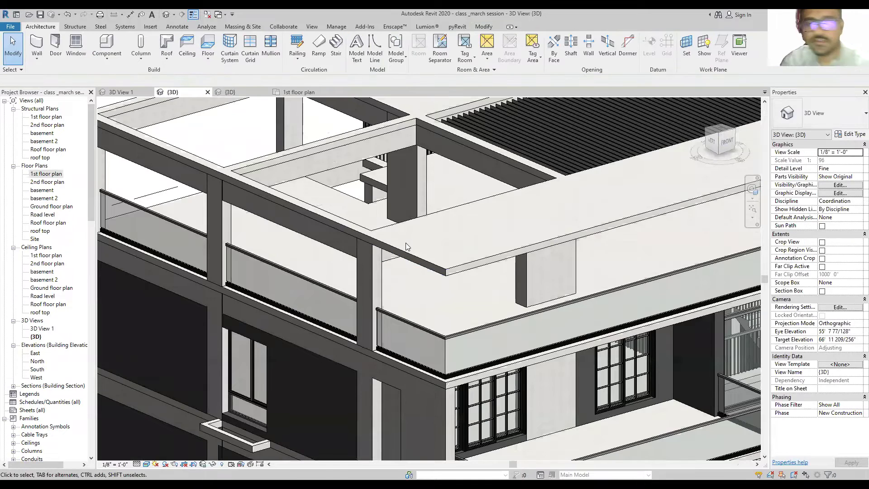
scroll(404, 241, "up", 2)
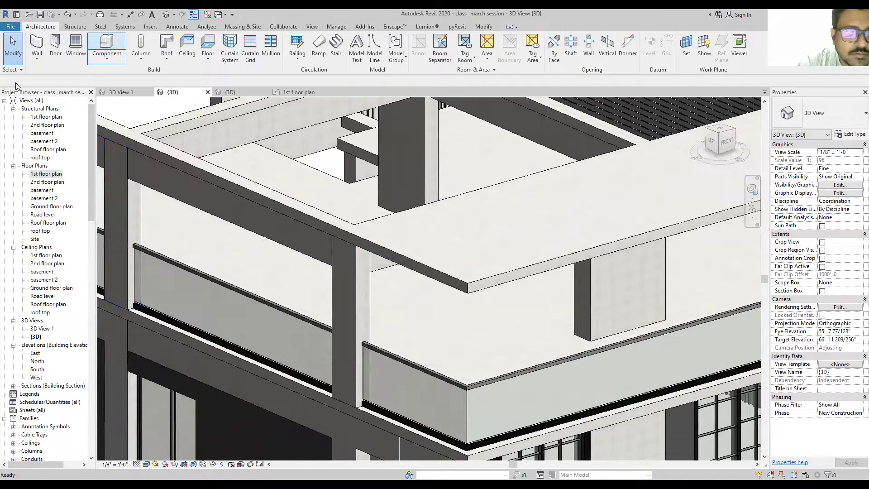
Step: Start an in-place model in the Roofs category, keeping the default name Roofs 1
left_click(107, 58)
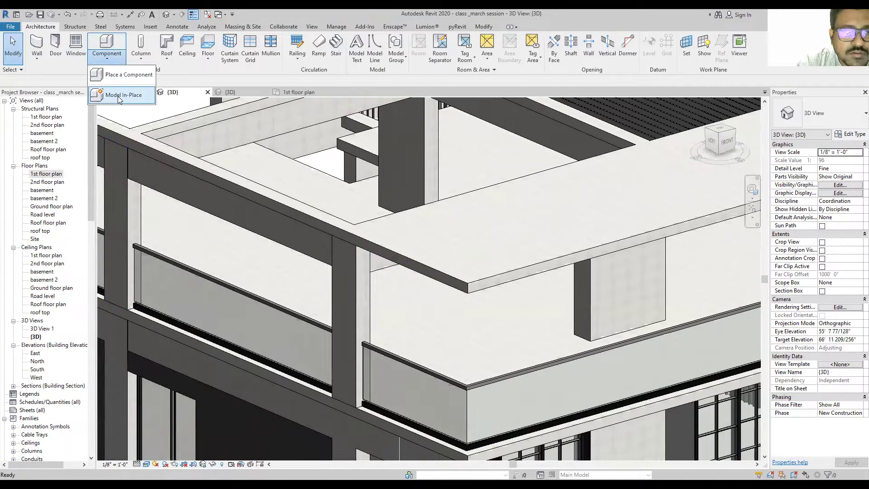
left_click(120, 95)
scroll(309, 152, "down", 2)
scroll(310, 152, "down", 2)
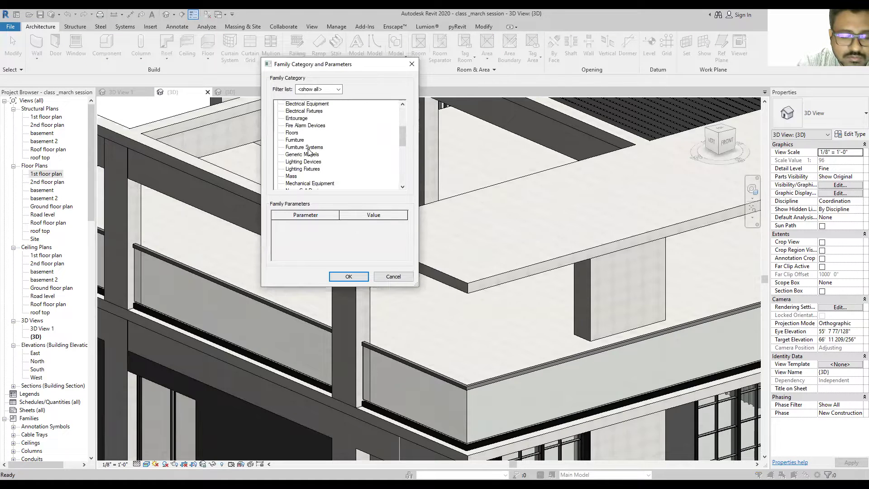
scroll(310, 151, "down", 3)
left_click(293, 183)
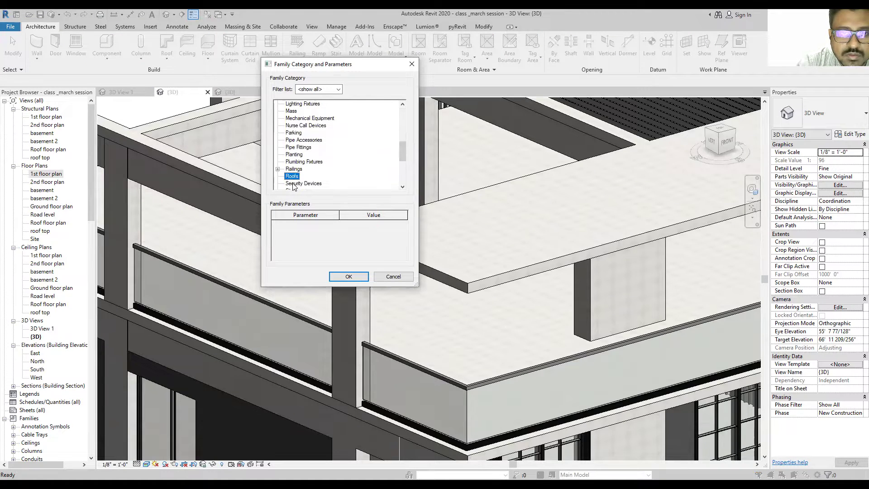
left_click(353, 278)
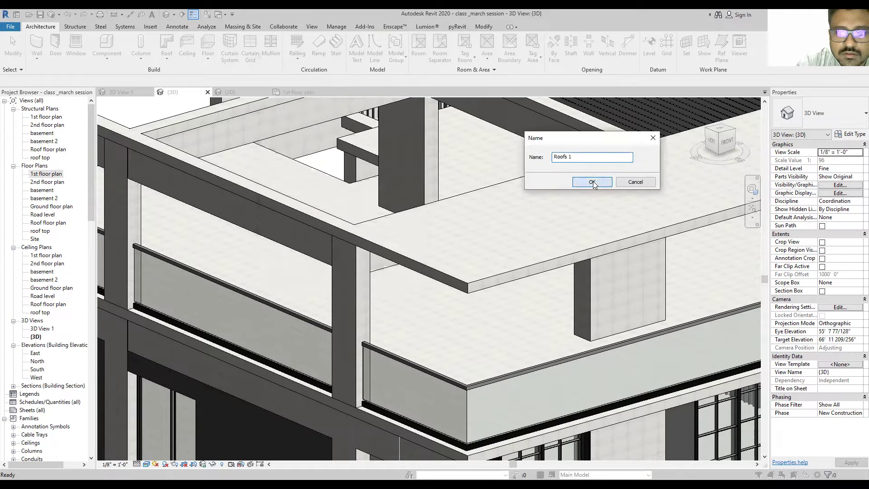
left_click(592, 182)
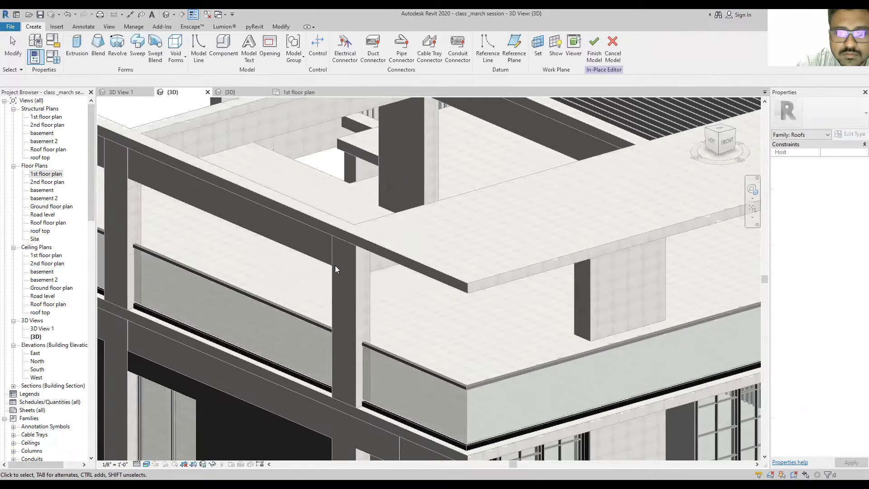
Step: Set the work plane to the roof slab's face
left_click(534, 50)
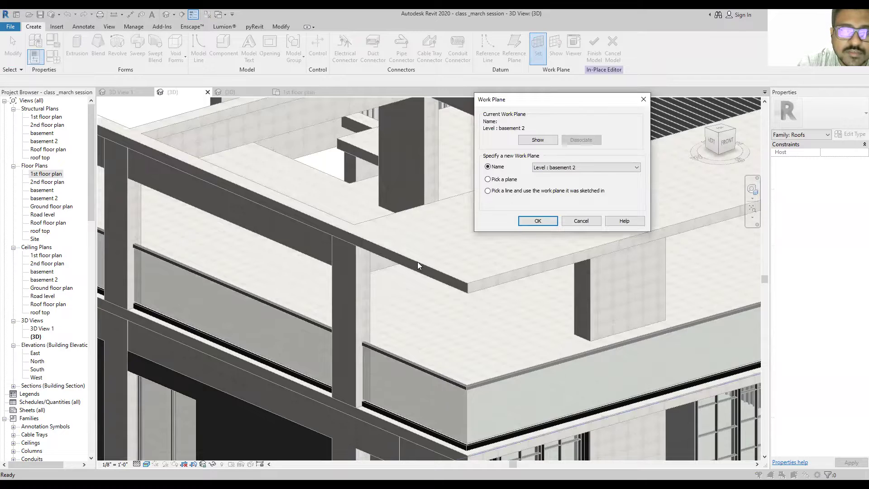
left_click(494, 182)
left_click(538, 220)
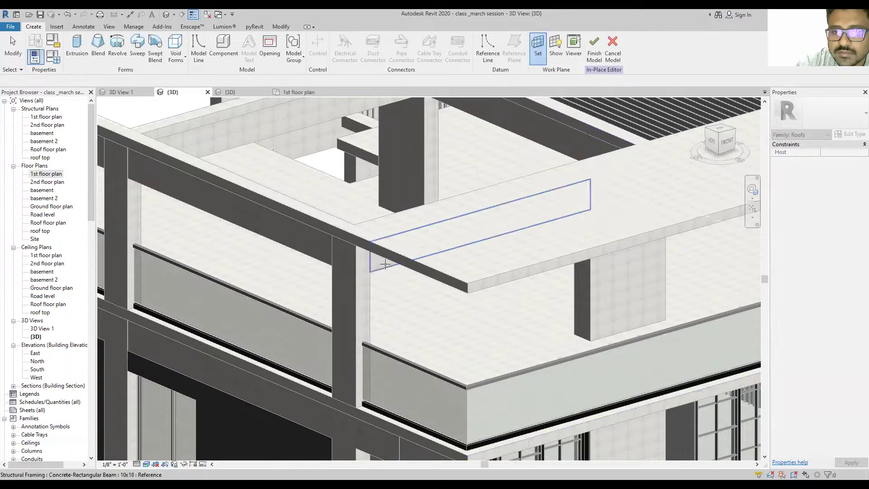
scroll(378, 257, "up", 3)
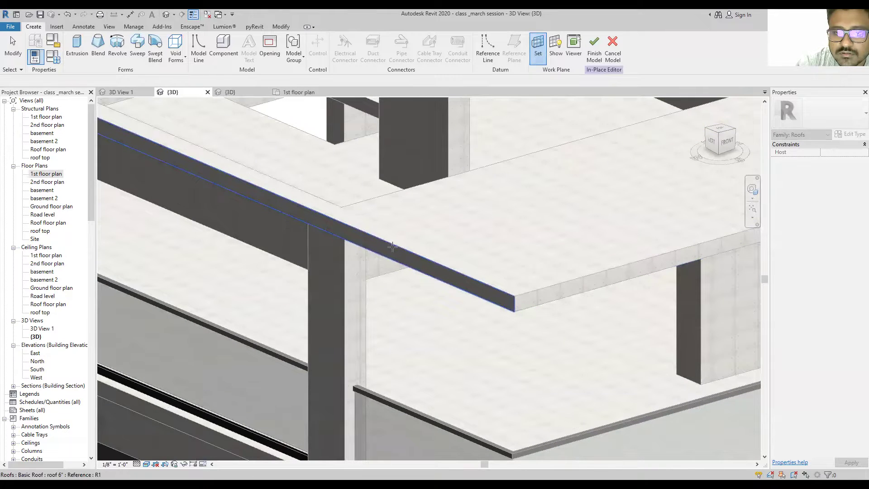
left_click(392, 245)
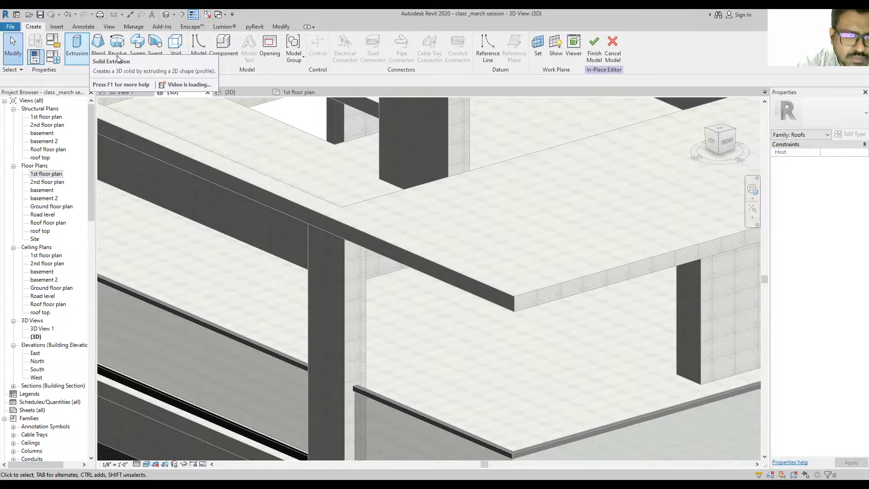
Step: Extrude a triangle from the column corner to the roof edge as a solid
left_click(77, 45)
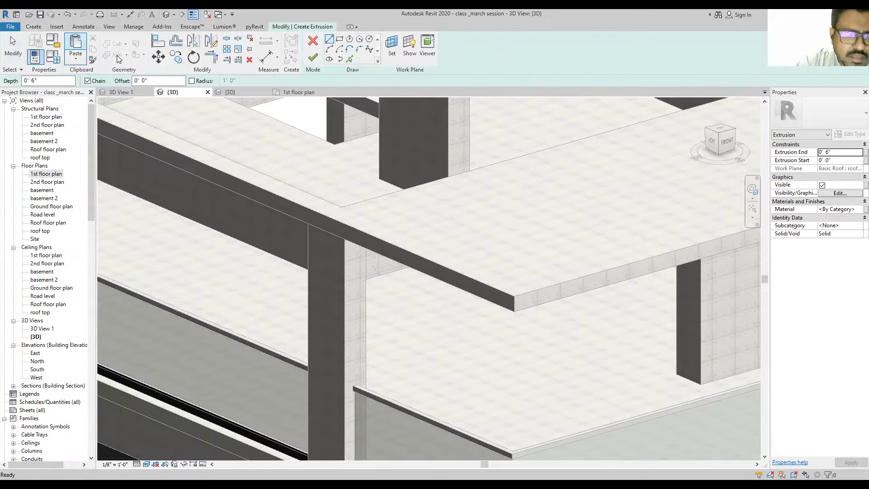
left_click(344, 239)
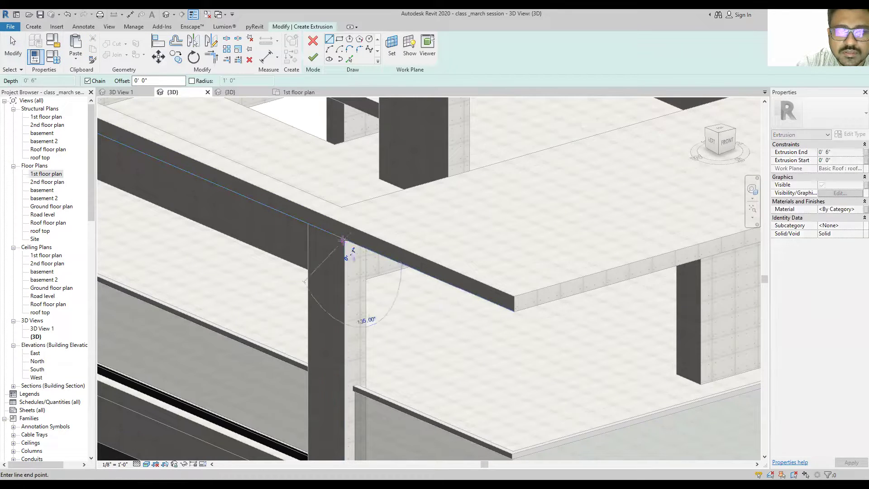
left_click(514, 311)
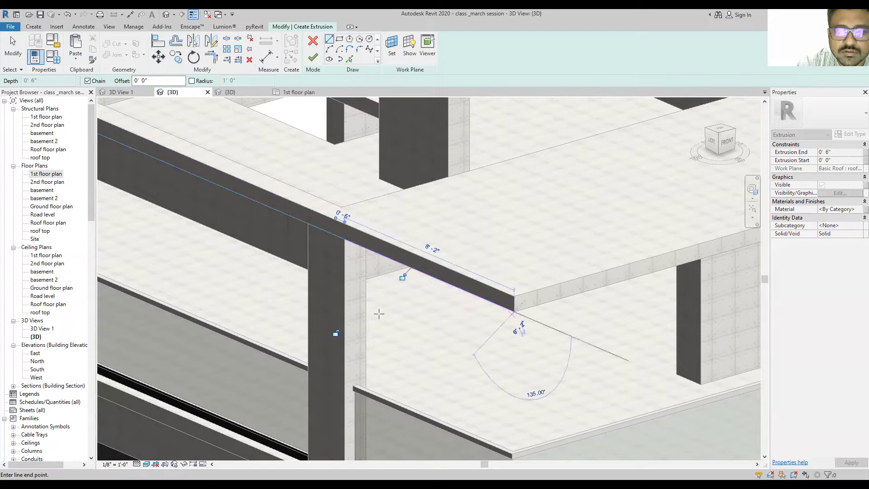
left_click(344, 284)
left_click(344, 240)
left_click(10, 36)
scroll(332, 230, "down", 1)
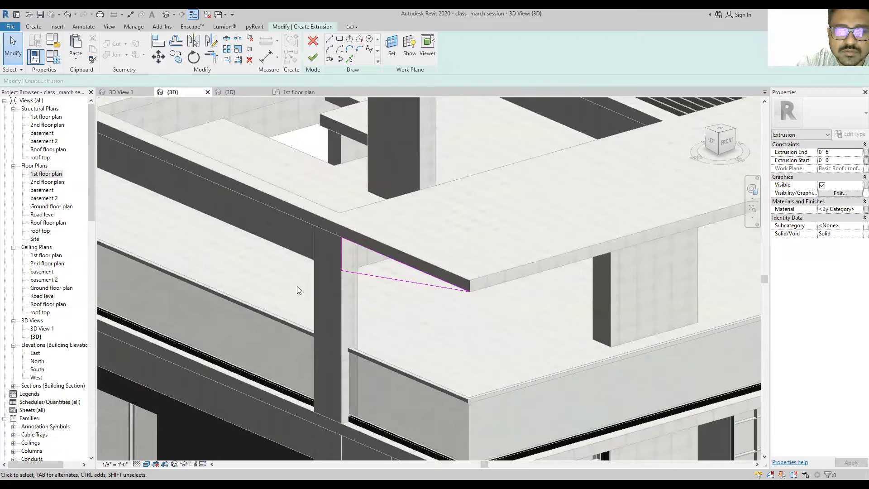
scroll(297, 286, "down", 1)
scroll(297, 286, "down", 1)
left_click(313, 62)
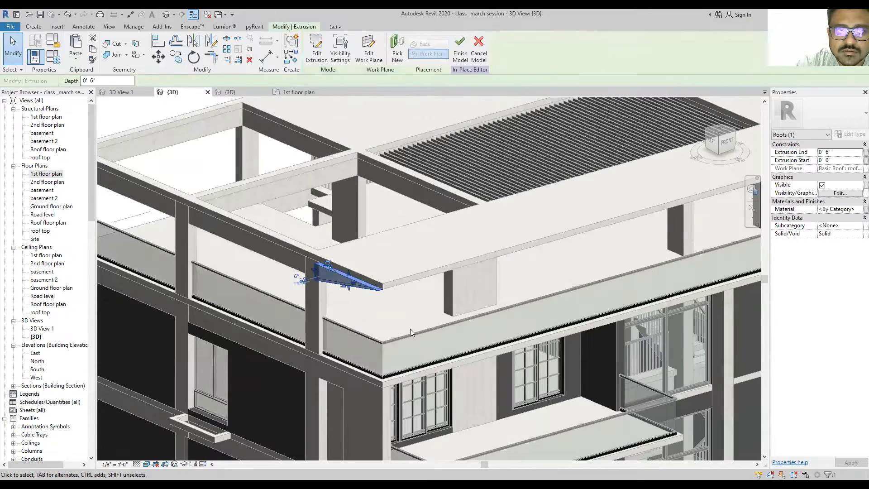
Step: Align the in-place extrusion's first end to the right roof edge
key("Escape")
scroll(334, 264, "down", 3)
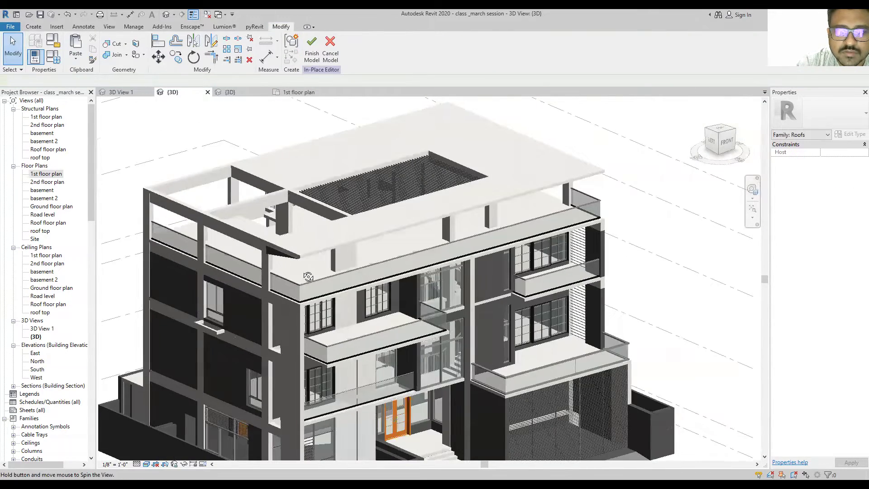
middle_click_drag(334, 265, 515, 359, "shift")
scroll(265, 276, "up", 4)
mouse_move(265, 275)
middle_mouse_down("shift")
mouse_move(187, 163)
mouse_move(272, 259)
middle_mouse_up("shift")
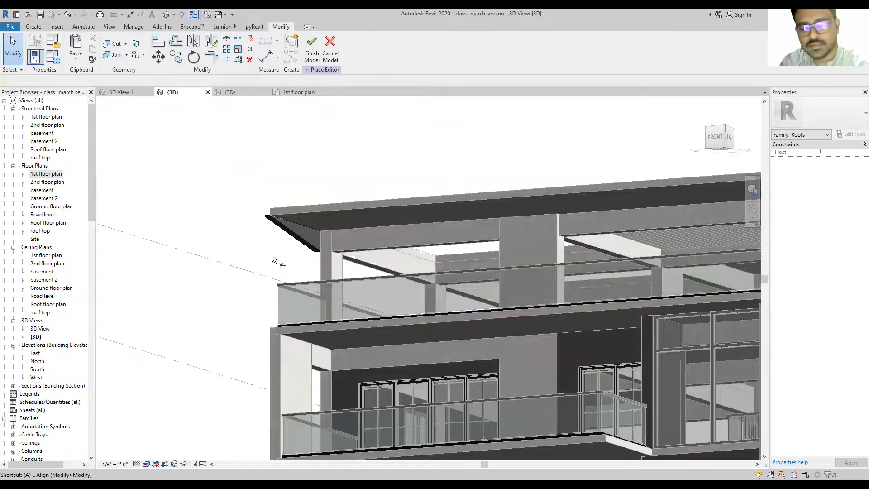
key("l")
scroll(262, 270, "down", 2)
middle_click_drag(492, 246, 450, 257)
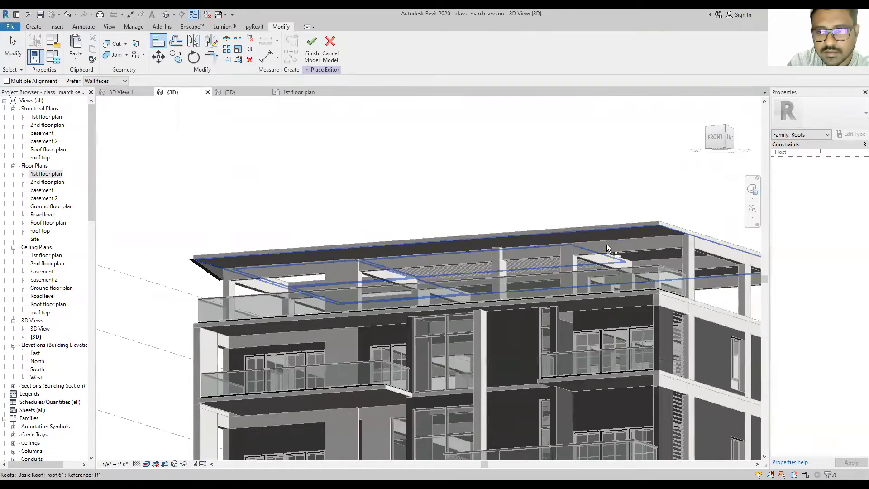
scroll(674, 228, "up", 2)
scroll(675, 226, "up", 2)
left_click(674, 227)
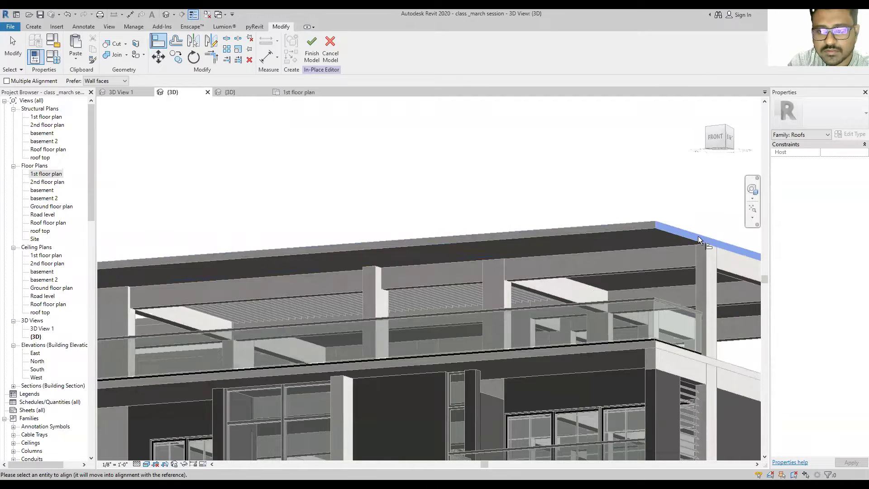
scroll(698, 235, "down", 4)
scroll(394, 263, "up", 3)
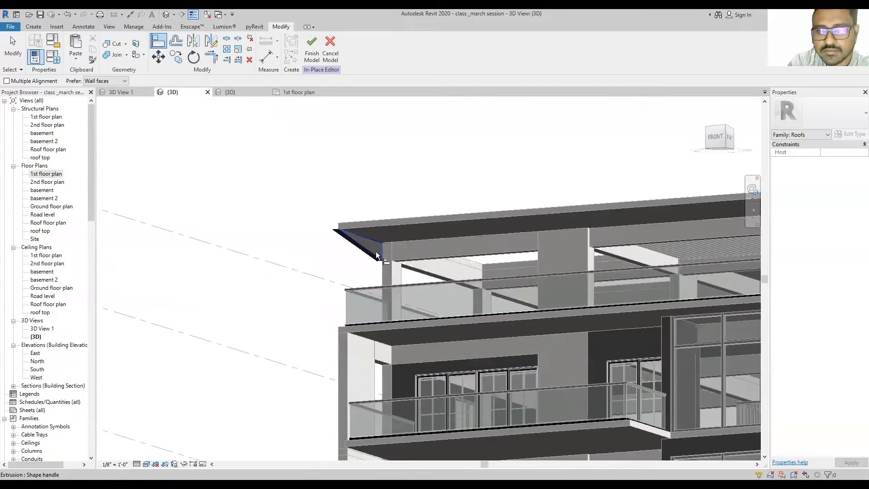
left_click(379, 251)
Step: Align the extrusion's other end to the left roof edge and finish the in-place roof
scroll(377, 252, "down", 3)
scroll(375, 252, "up", 1)
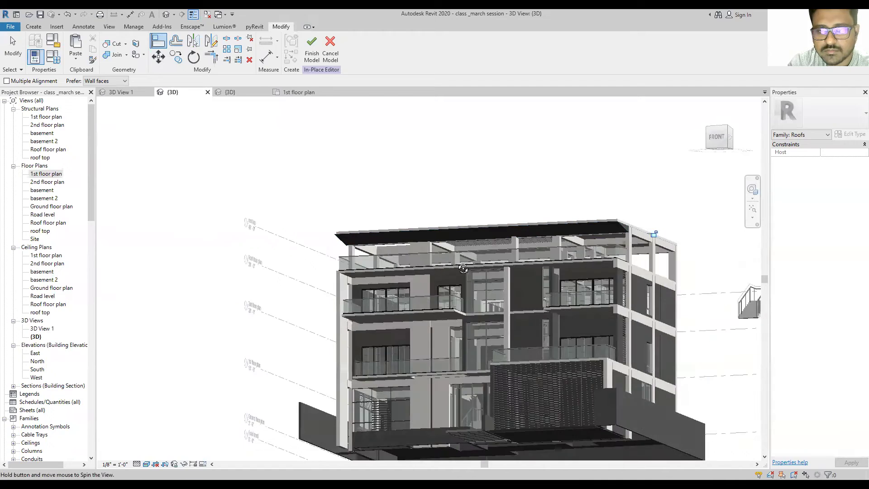
middle_click_drag(375, 252, 388, 248, "shift")
left_click(587, 275)
scroll(579, 272, "up", 3)
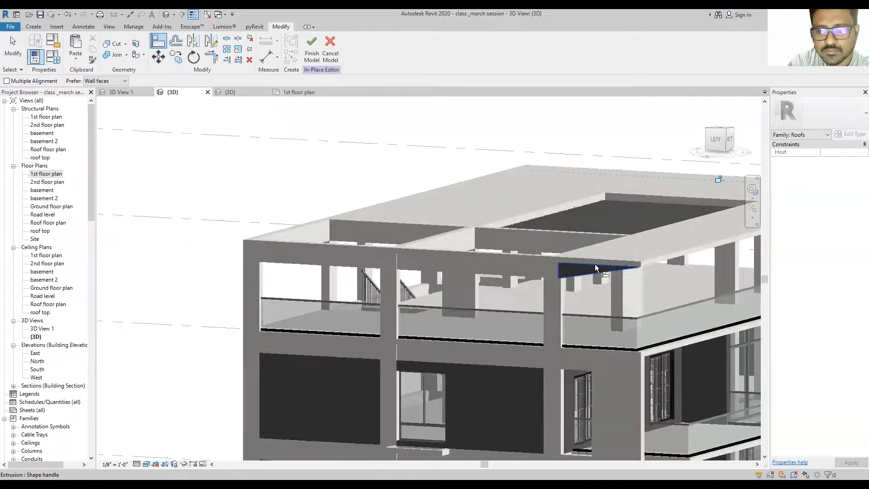
middle_click_drag(572, 270, 317, 293, "shift")
scroll(389, 230, "up", 3)
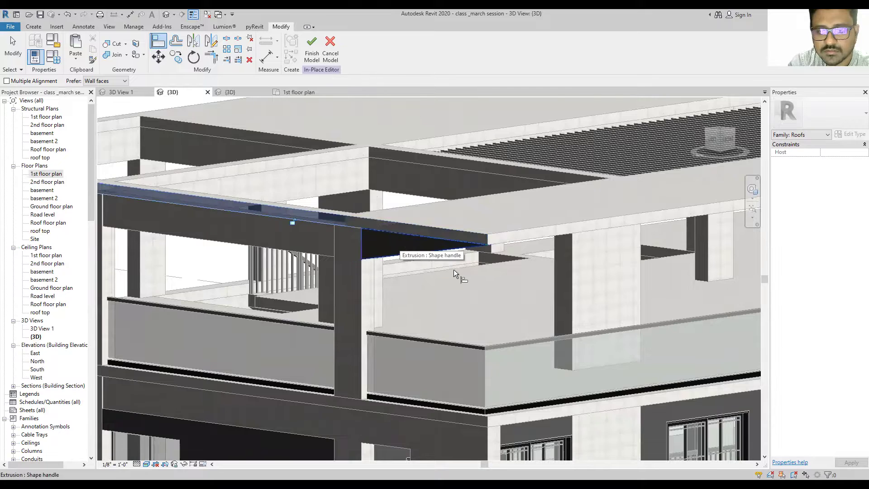
key("Escape")
key("Escape")
scroll(453, 270, "down", 3)
scroll(443, 271, "up", 3)
scroll(423, 254, "down", 2)
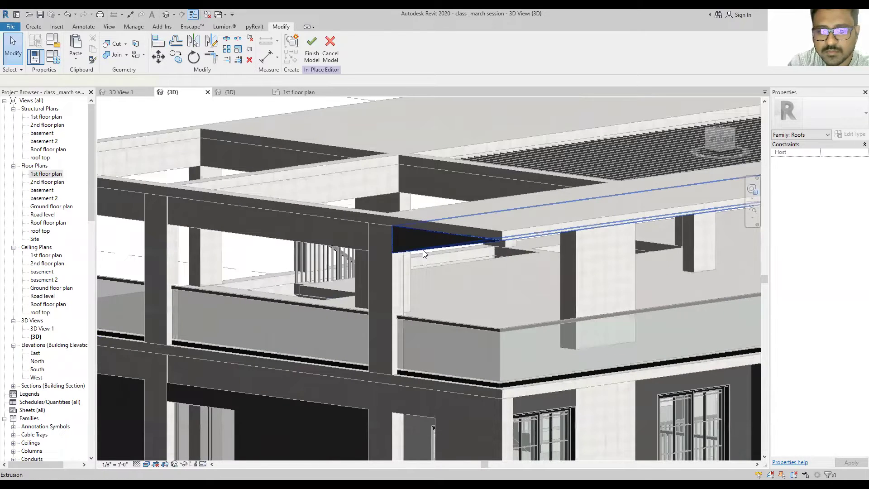
scroll(399, 256, "down", 3)
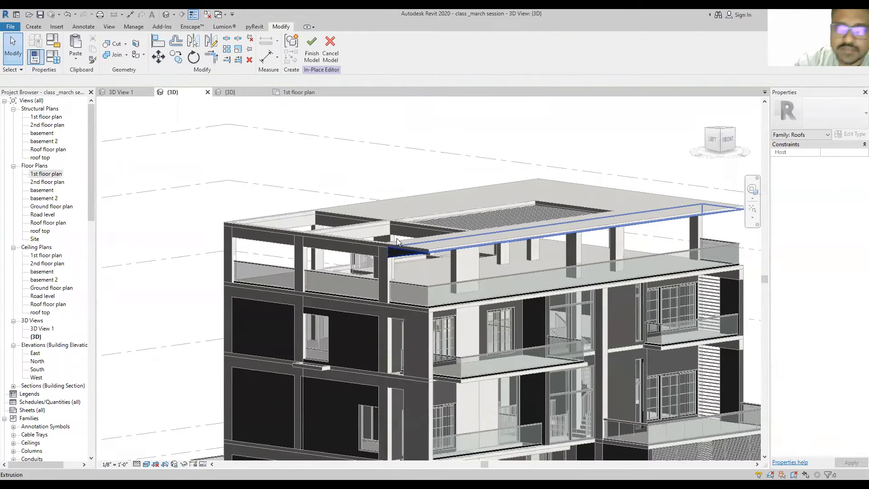
left_click(316, 39)
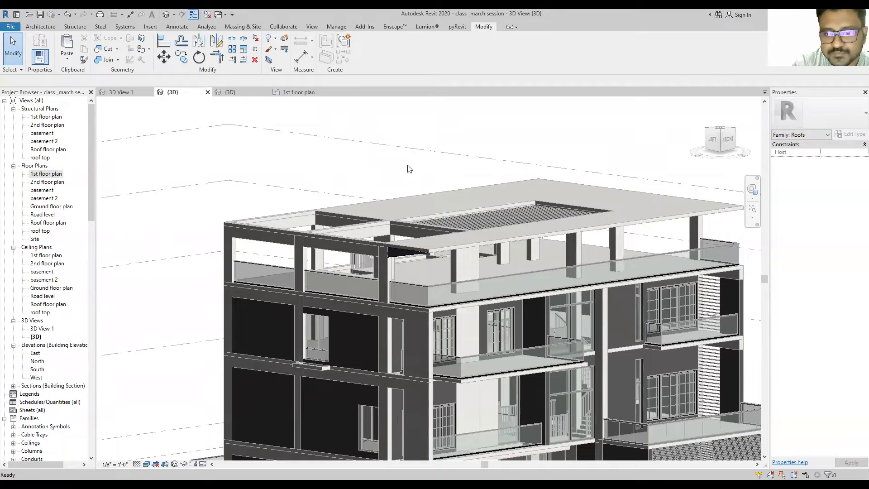
scroll(439, 250, "up", 2)
scroll(437, 251, "up", 2)
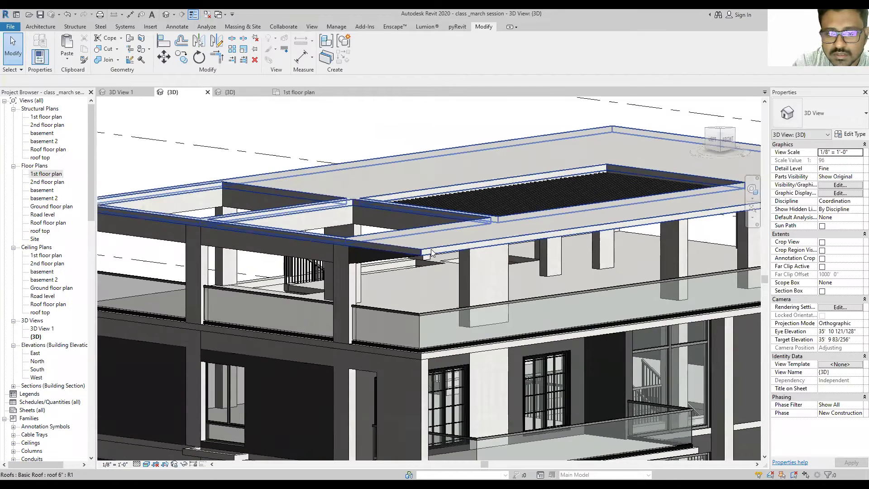
left_click(346, 293)
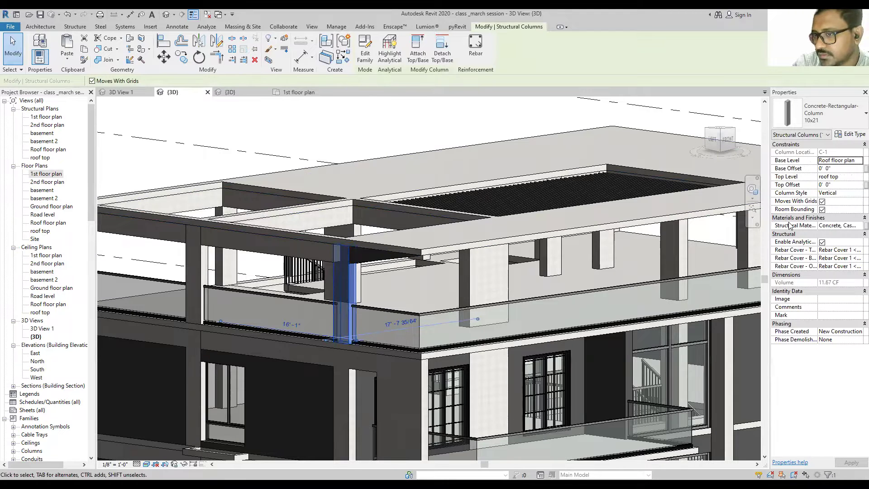
left_click(846, 225)
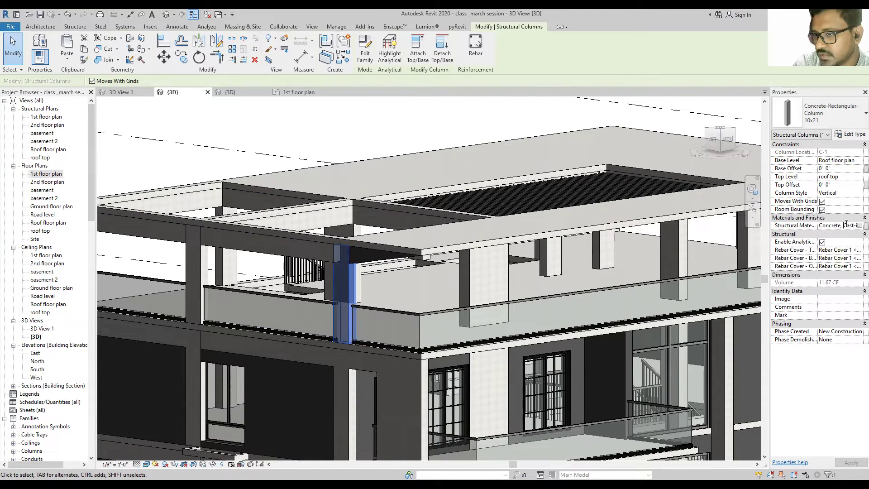
left_click(819, 225)
left_click(829, 227)
left_click_drag(828, 227, 860, 227)
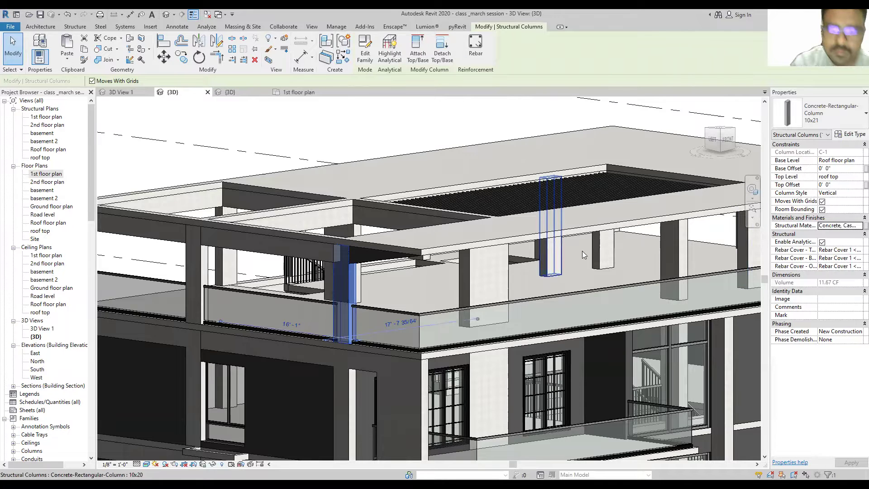
key("Escape")
left_click(361, 261)
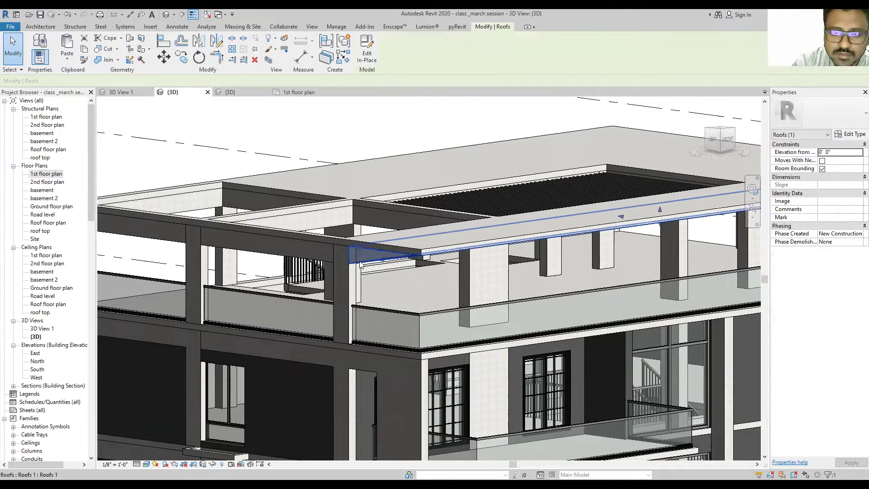
Step: Reopen the in-place roof and paste Concrete, Cast-in-Place gray as the extrusion's material
left_click(366, 53)
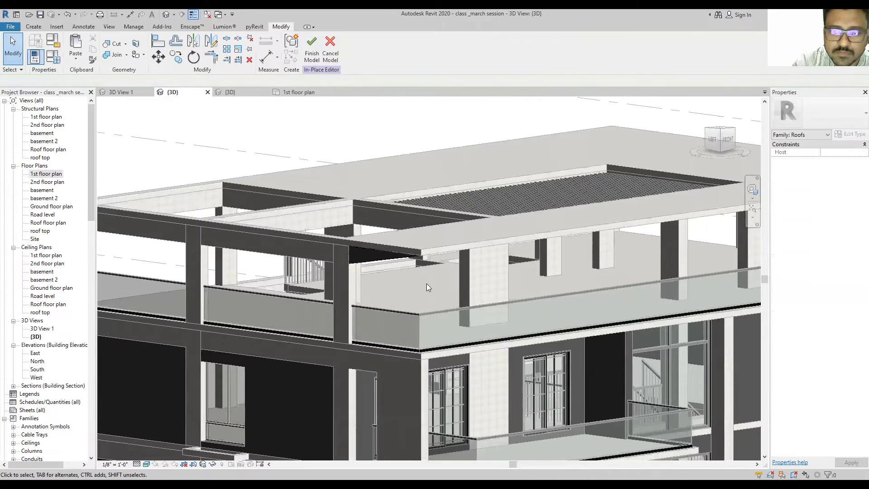
left_click(361, 262)
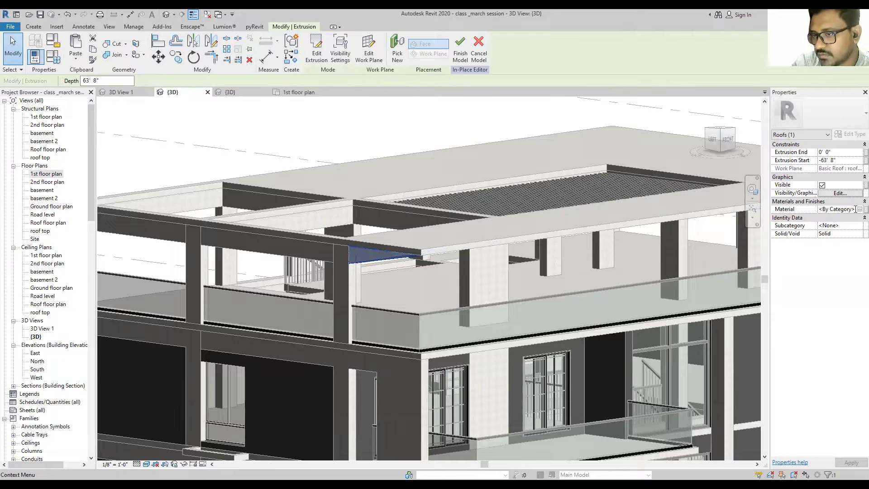
left_click(791, 209)
key("ctrl+v")
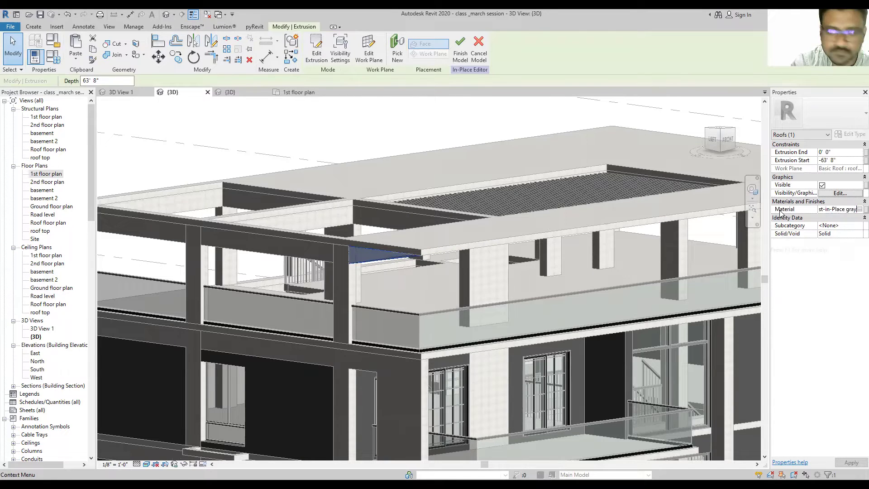
key("Escape")
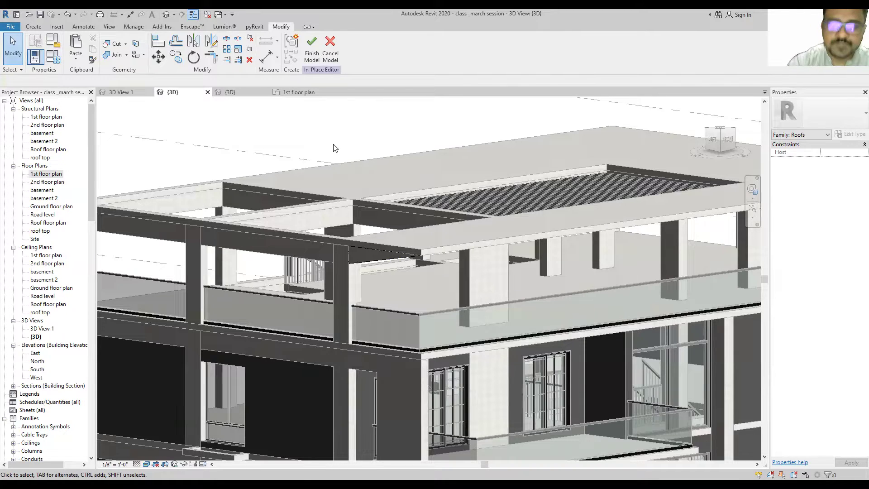
Step: Check the extrusion from above and finish the in-place roof model
scroll(318, 271, "down", 5)
scroll(415, 279, "up", 2)
scroll(353, 257, "up", 2)
left_click(352, 256)
left_click(351, 177)
middle_click_drag(439, 219, 371, 253, "shift")
scroll(362, 258, "down", 3)
scroll(357, 262, "up", 4)
scroll(358, 262, "up", 3)
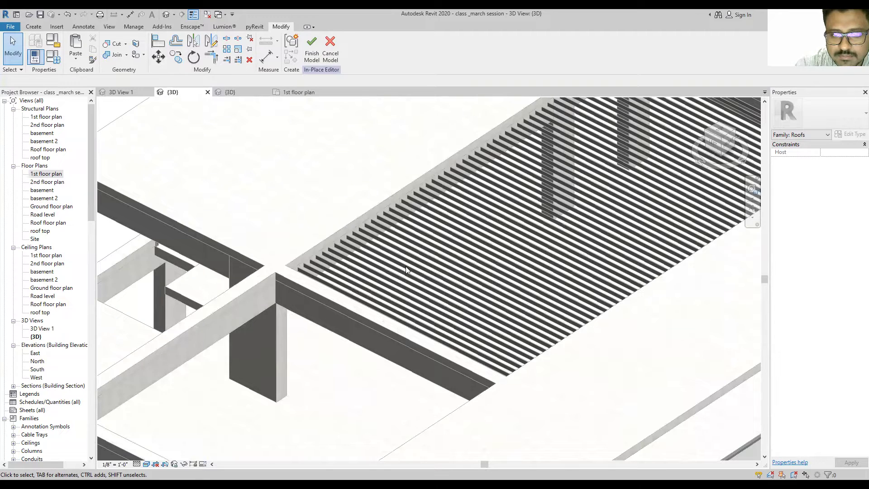
scroll(406, 268, "down", 5)
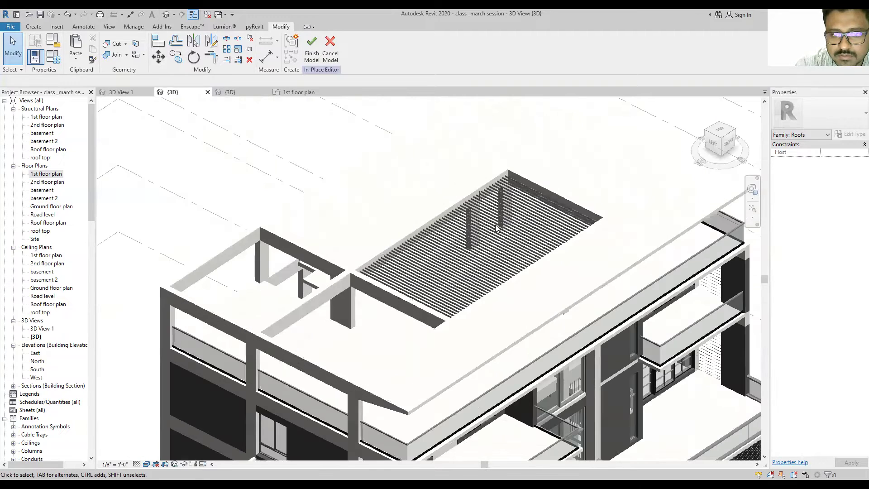
left_click(312, 46)
scroll(513, 190, "up", 3)
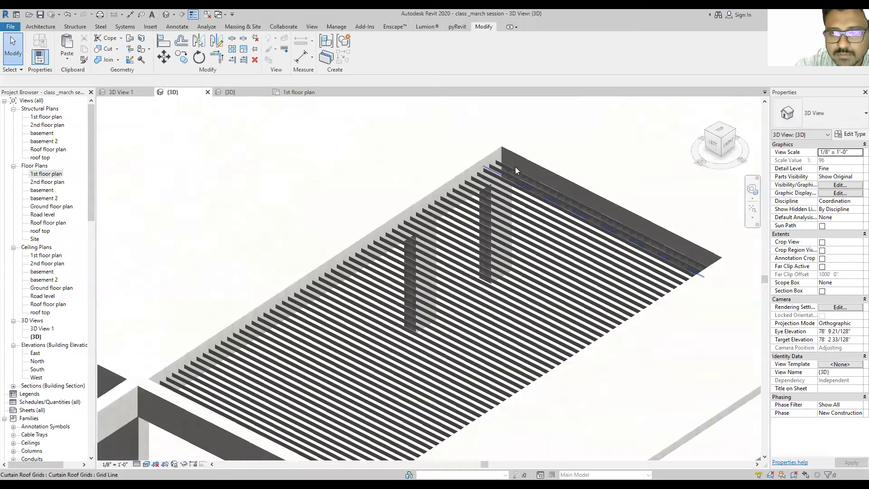
left_click(515, 168)
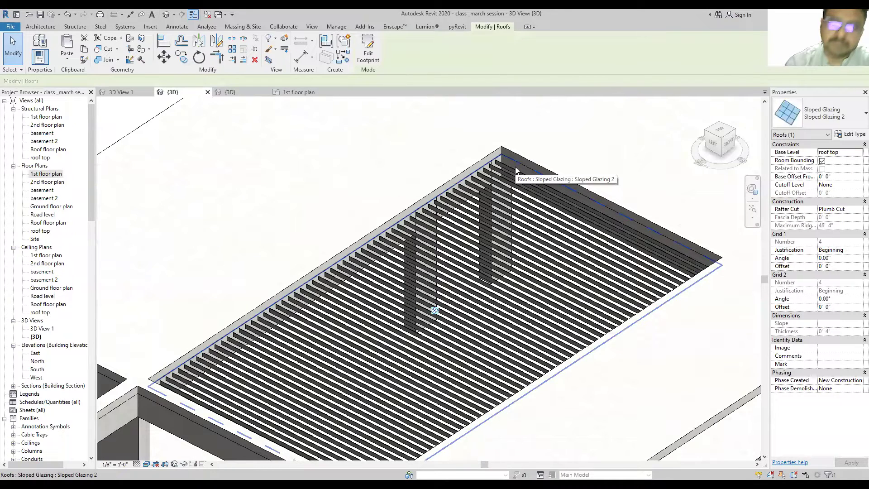
scroll(515, 169, "down", 2)
scroll(498, 226, "down", 1)
scroll(520, 294, "down", 1)
scroll(544, 399, "down", 1)
scroll(452, 285, "up", 1)
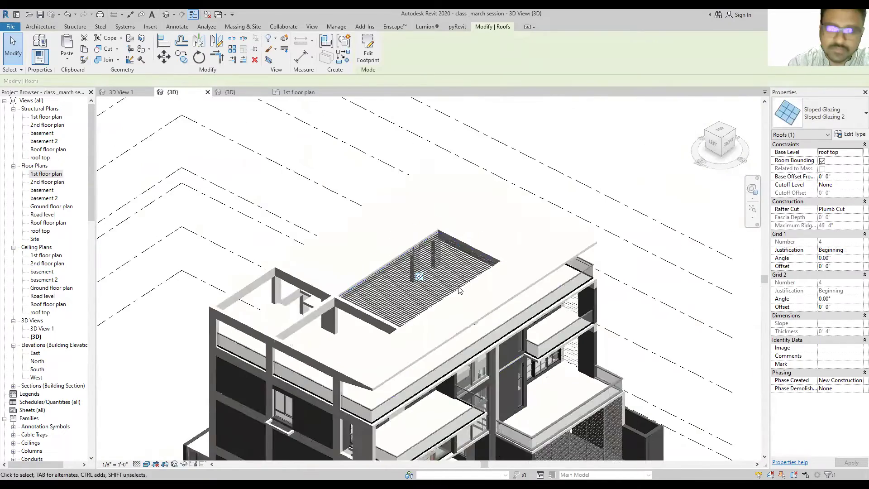
scroll(453, 285, "up", 2)
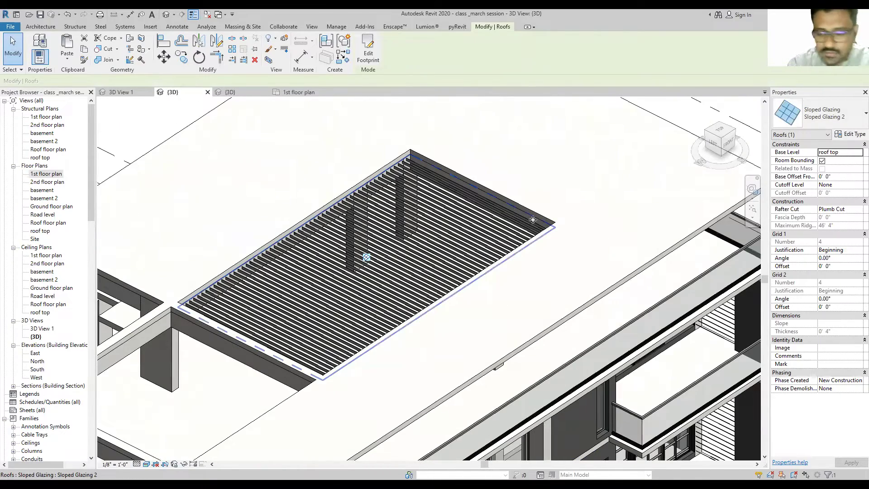
scroll(544, 226, "down", 3)
key("Escape")
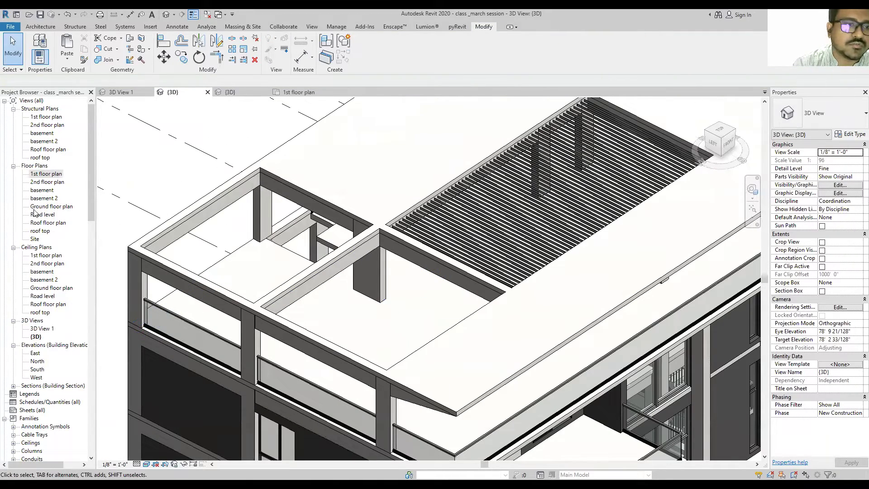
double_click(39, 231)
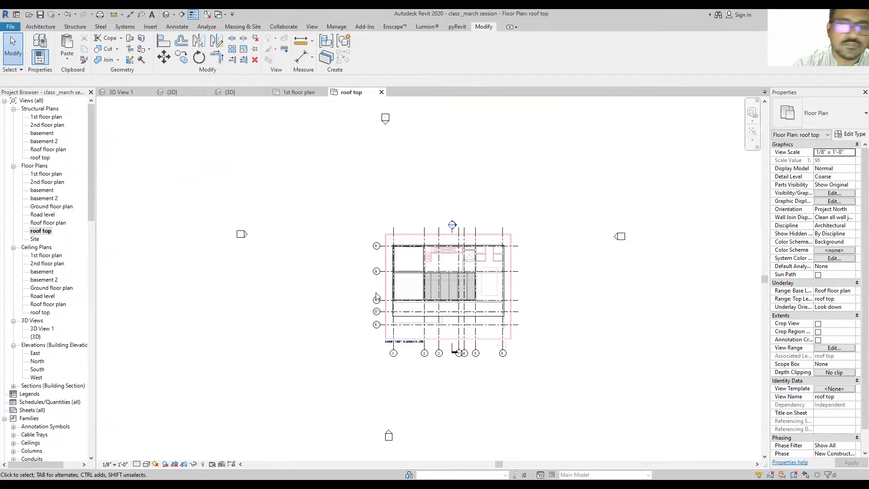
Step: Between grids B and C, begin a Sloped Glazing roof by footprint and open its type properties
scroll(429, 280, "up", 5)
middle_click_drag(495, 213, 457, 277)
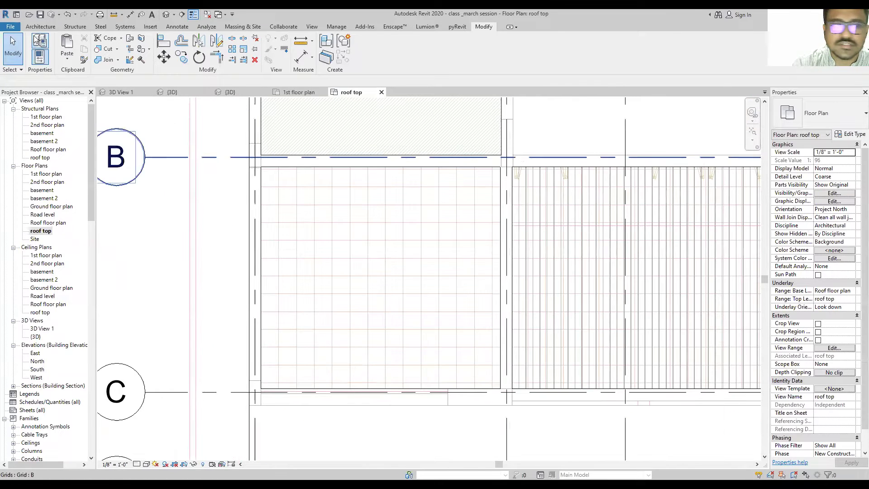
left_click(36, 27)
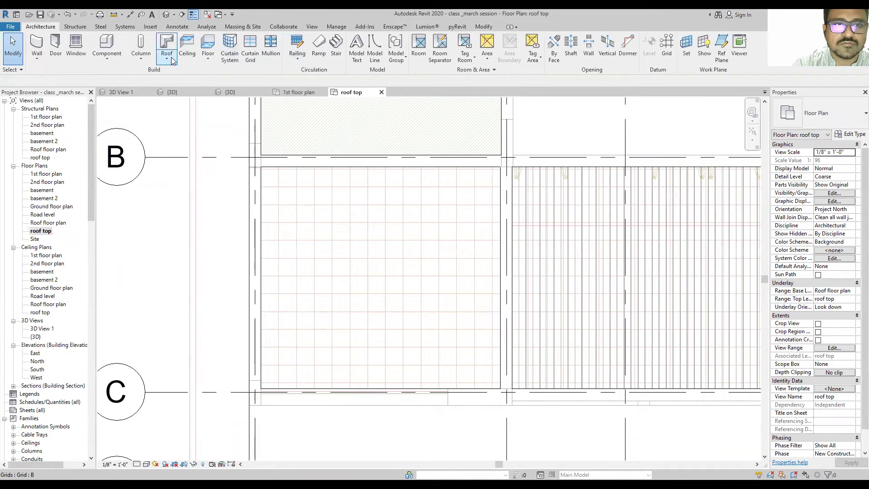
left_click(165, 45)
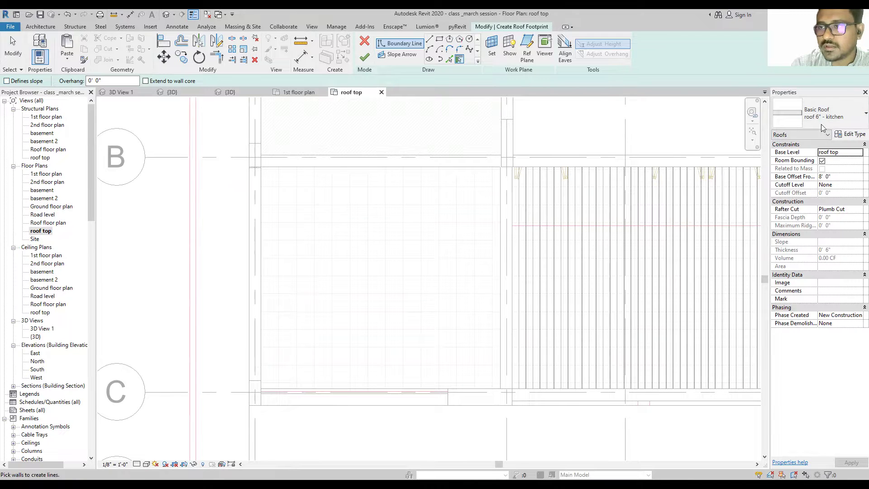
left_click(833, 115)
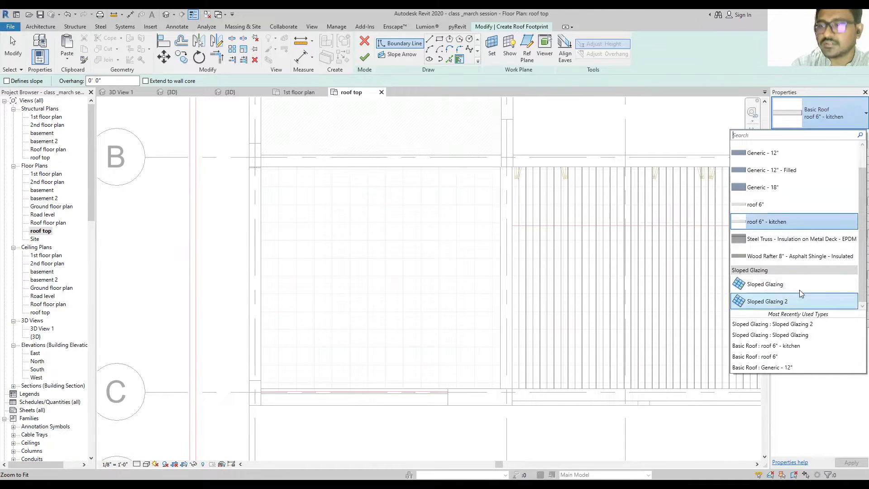
left_click(775, 285)
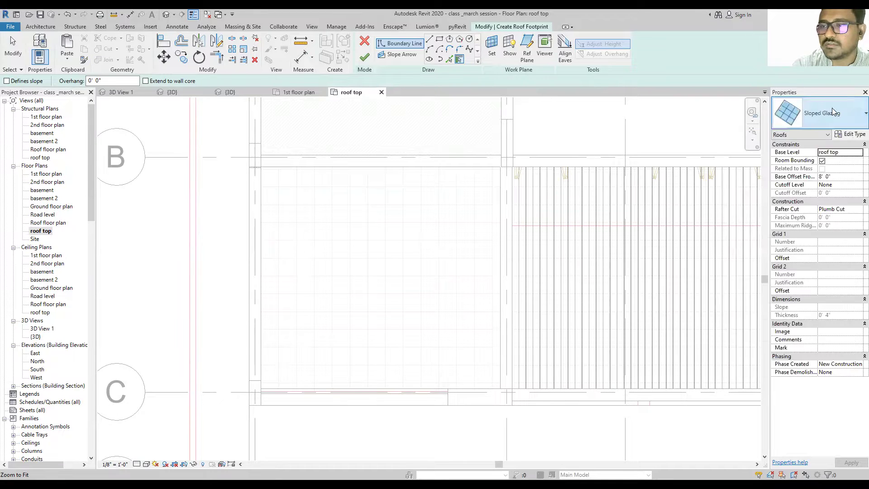
left_click(850, 135)
Step: Duplicate as Sloped Glazing 3 with Grid 1 maximum spacing 0' 6" and 1/4"X3" rectangular mullions
left_click(495, 58)
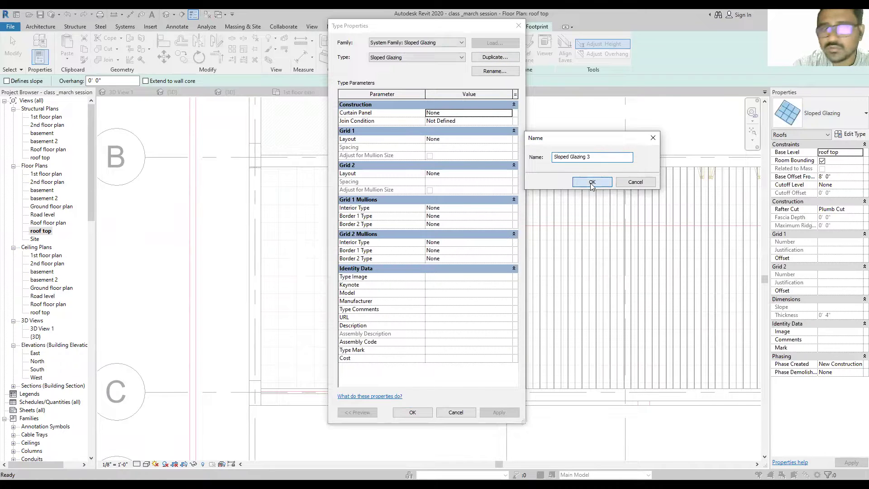
left_click(591, 183)
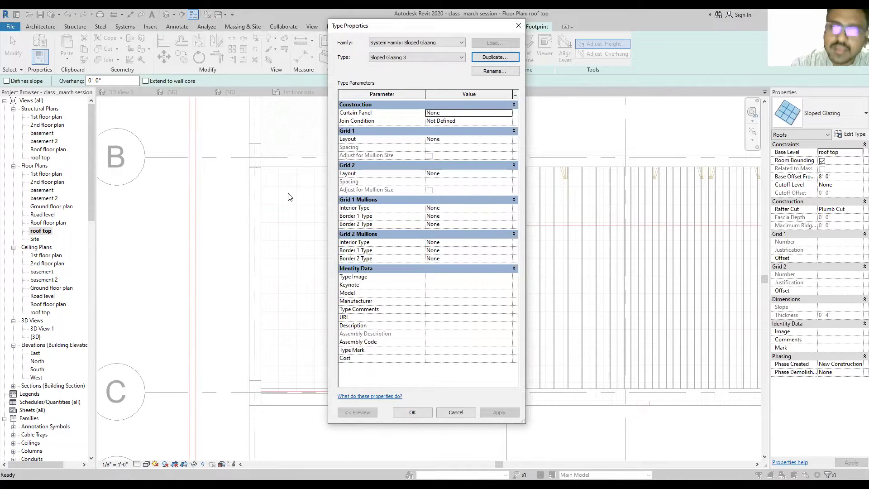
left_click(511, 140)
left_click(509, 139)
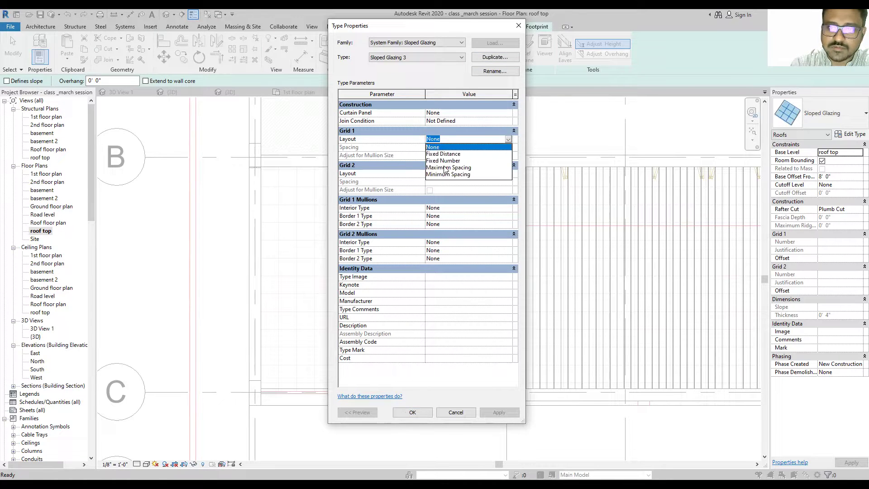
left_click(444, 171)
left_click(451, 148)
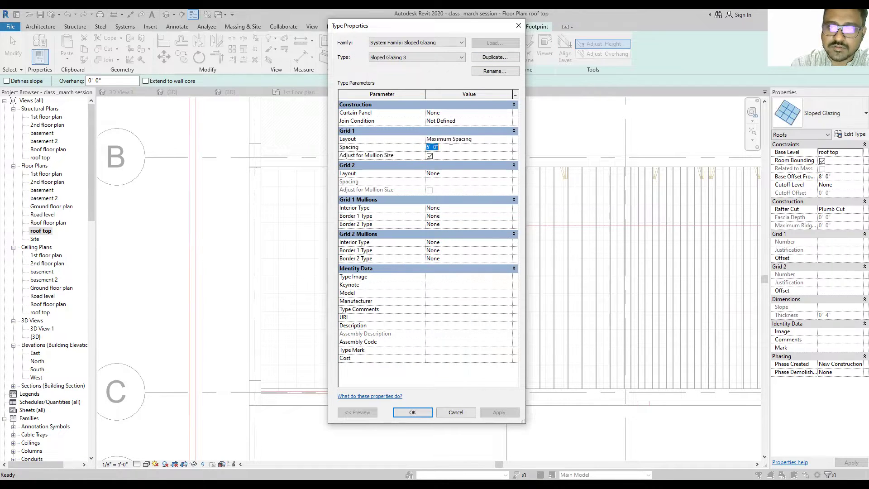
key("Return")
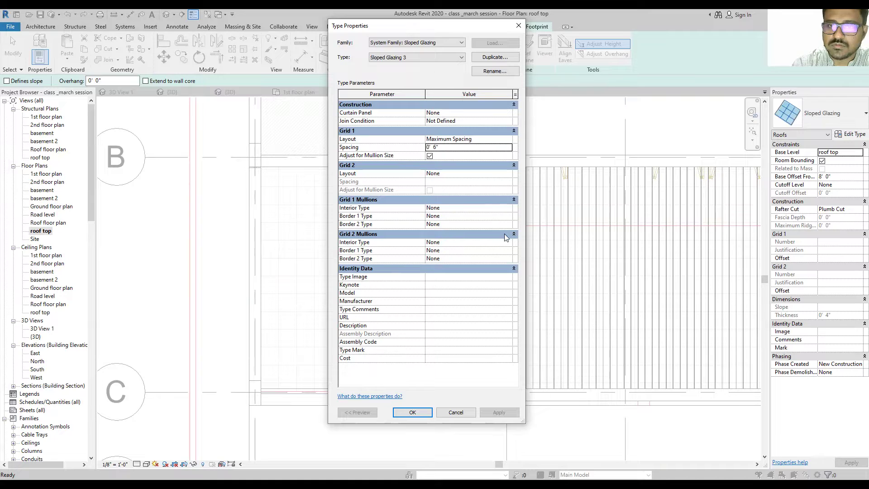
left_click(510, 208)
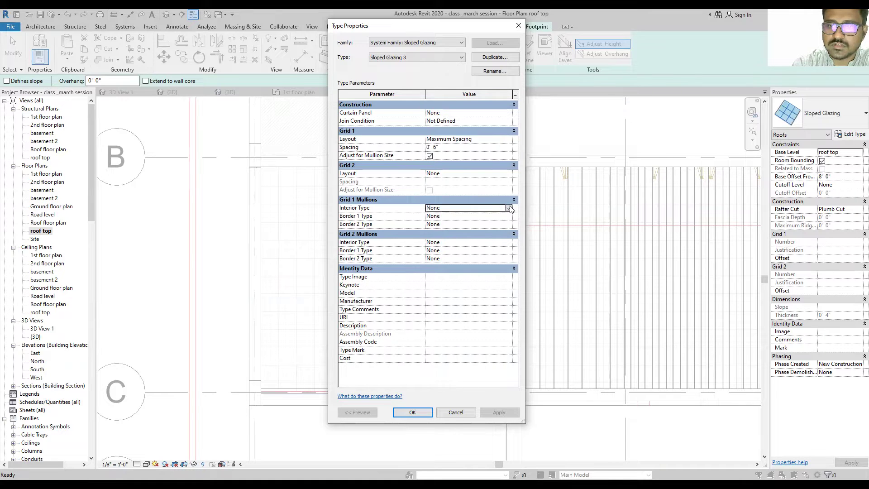
left_click(509, 209)
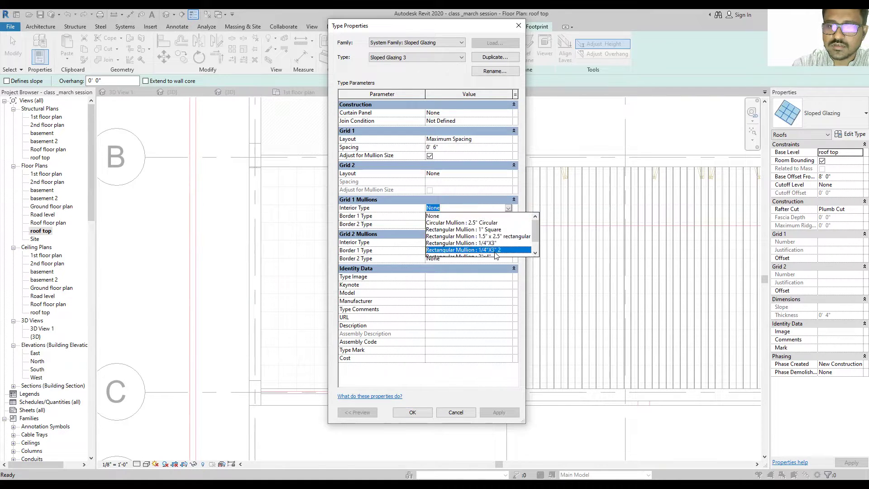
left_click(495, 250)
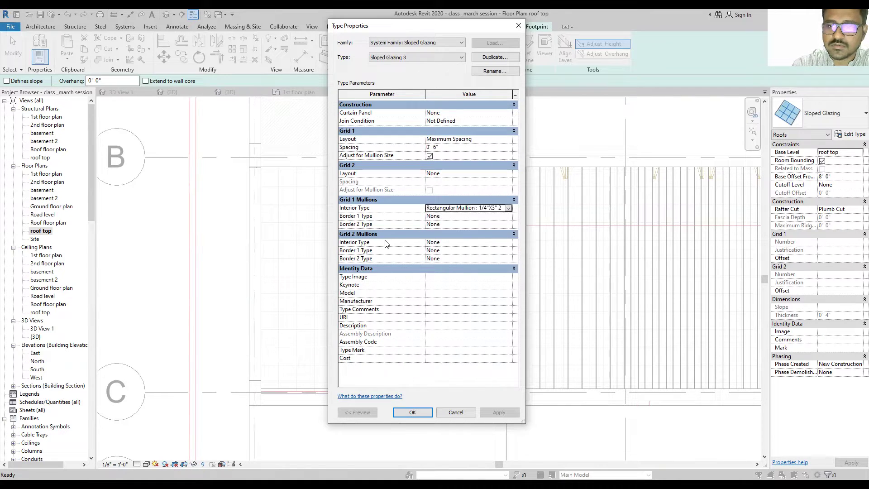
left_click(417, 413)
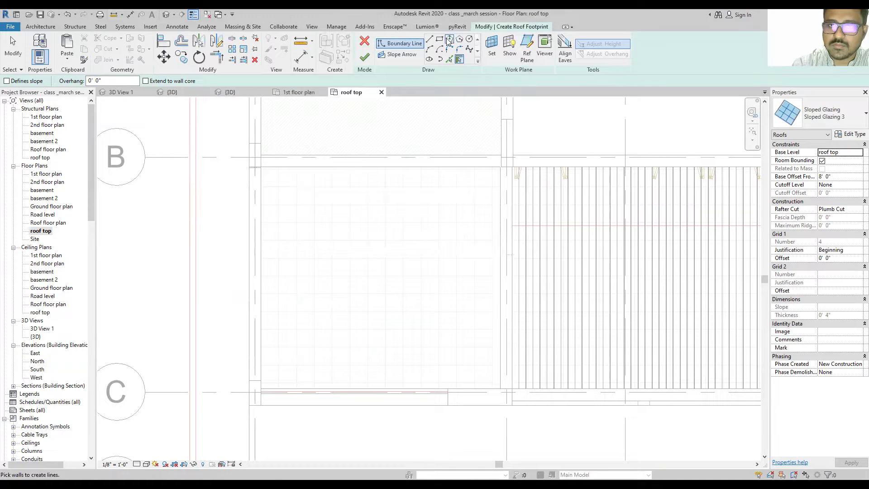
Step: Sketch a rectangular boundary between grids B and C to create the Sloped Glazing 3 roof
left_click(439, 38)
scroll(295, 162, "up", 2)
left_click(295, 162)
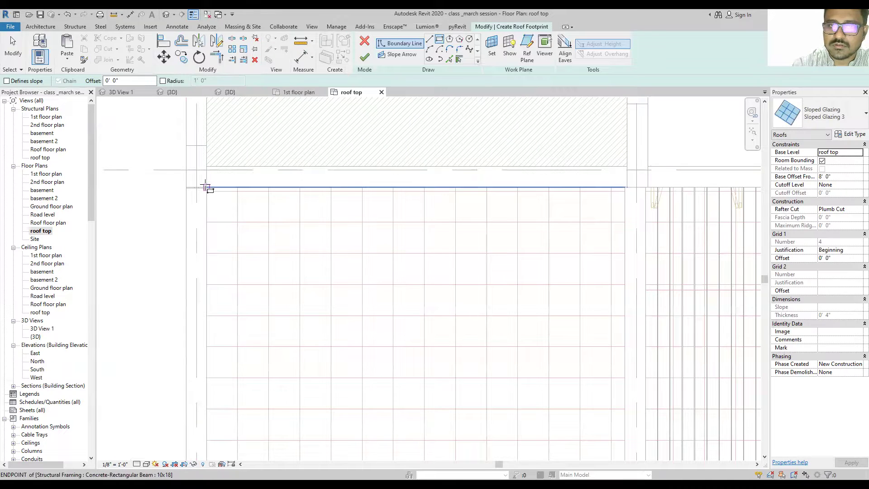
scroll(204, 184, "down", 3)
scroll(466, 341, "up", 3)
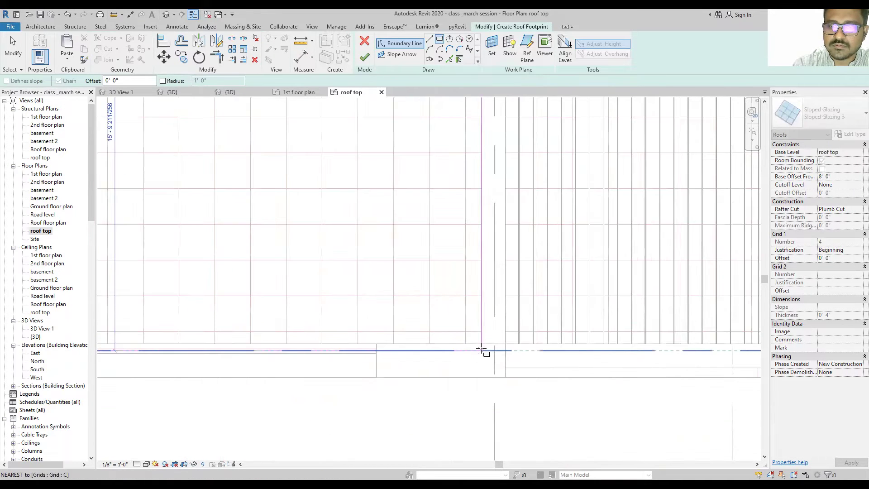
left_click(481, 343)
scroll(566, 252, "down", 4)
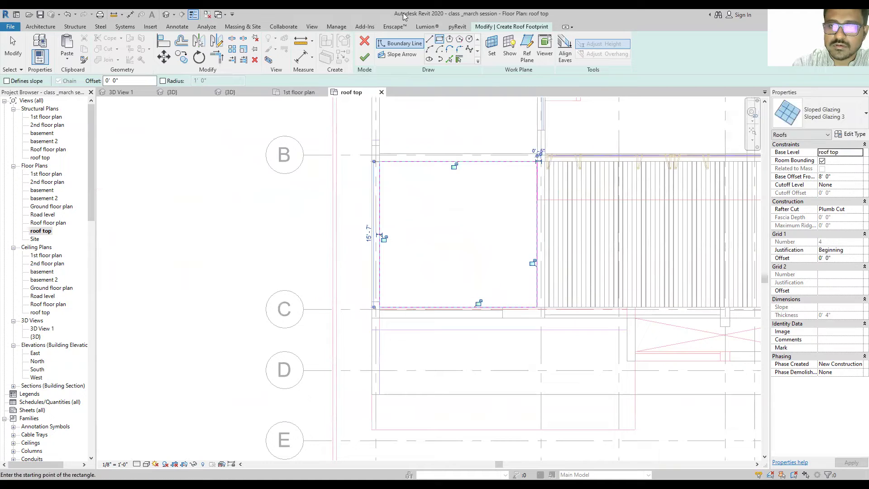
left_click(363, 58)
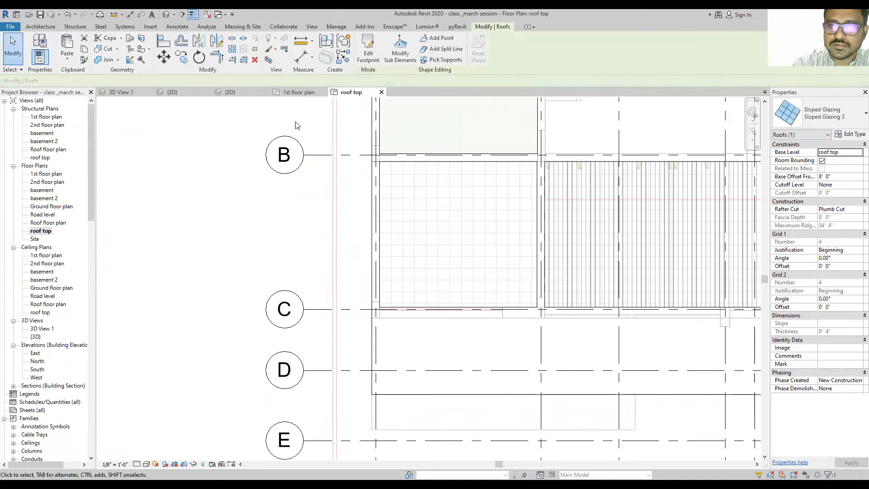
Step: Inspect the new louvered roof in 3D and bring up its Sloped Glazing 3 type settings
left_click(166, 14)
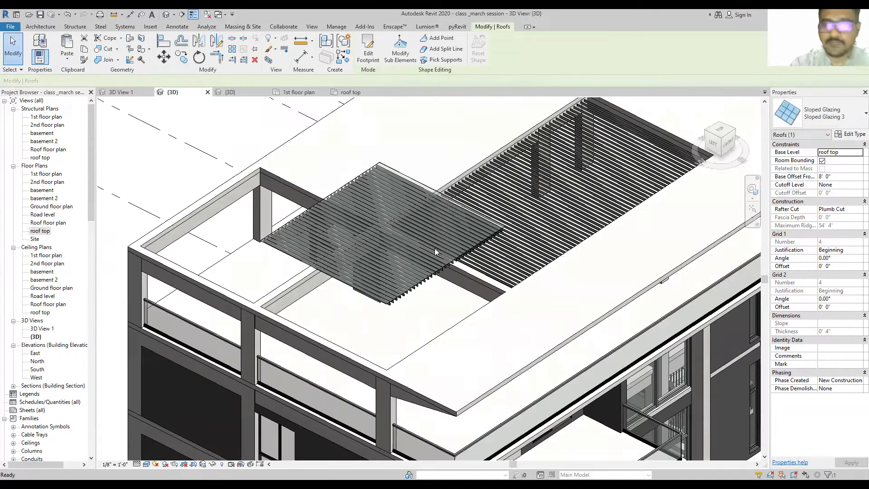
key("Escape")
middle_click_drag(435, 247, 395, 197, "shift")
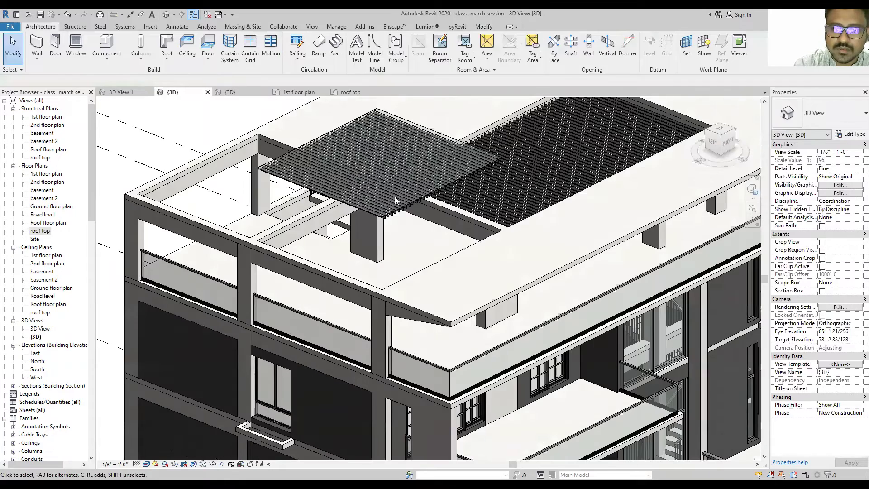
left_click(392, 216)
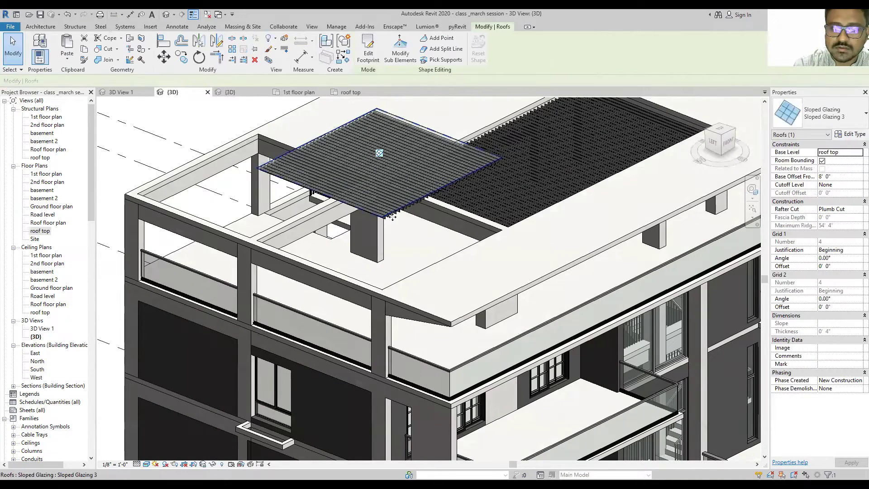
scroll(400, 221, "up", 3)
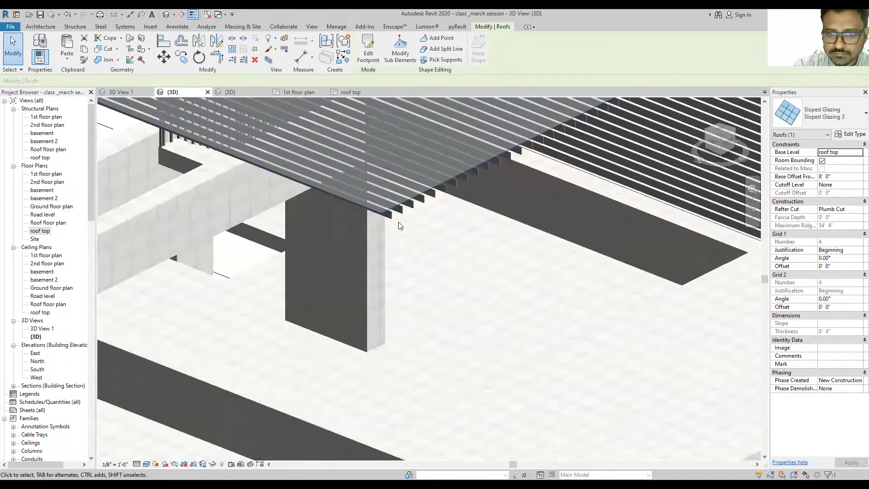
scroll(399, 222, "up", 2)
scroll(423, 294, "up", 2)
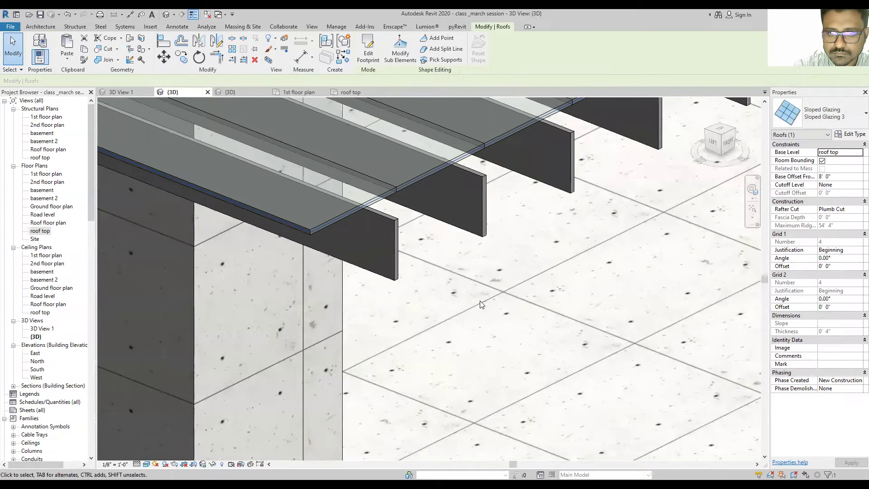
scroll(481, 304, "down", 2)
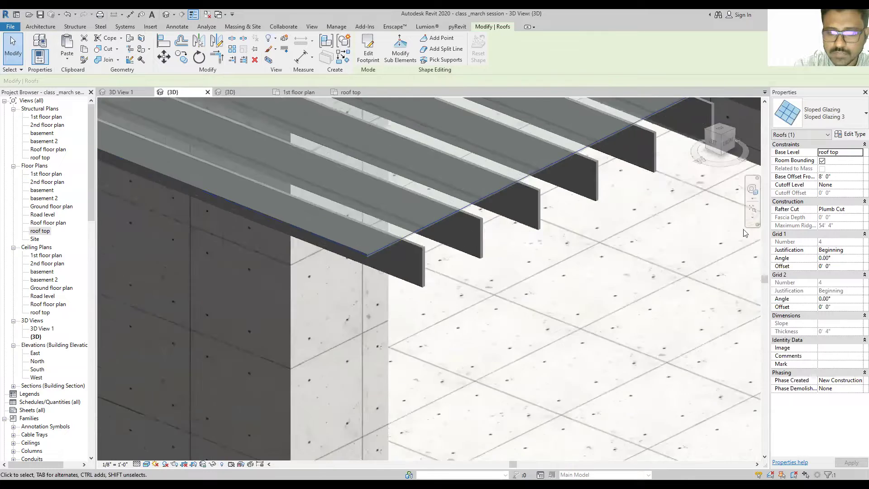
scroll(481, 304, "down", 2)
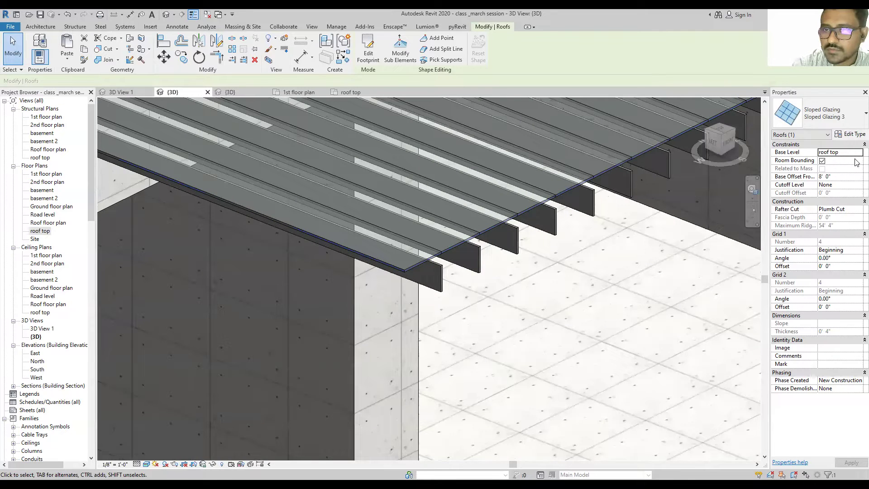
left_click(855, 136)
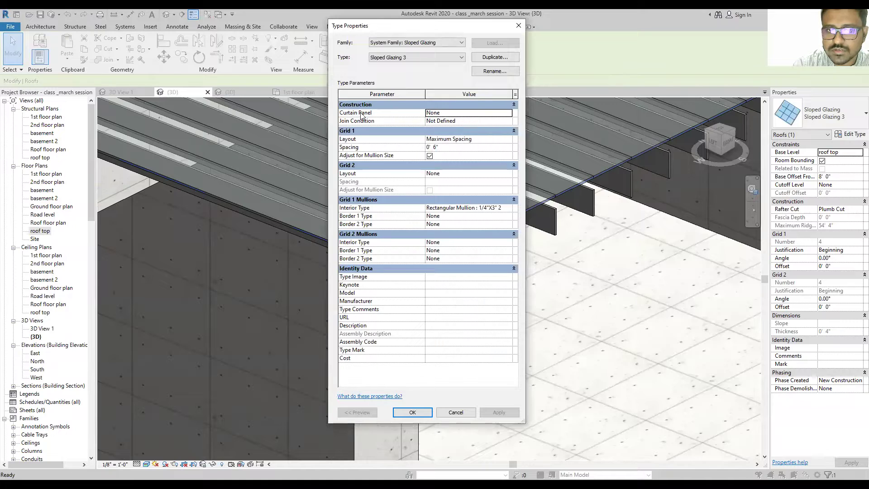
Step: Set the roof type's Curtain Panel to Empty System Panel : Empty and apply it
left_click(508, 113)
left_click(481, 128)
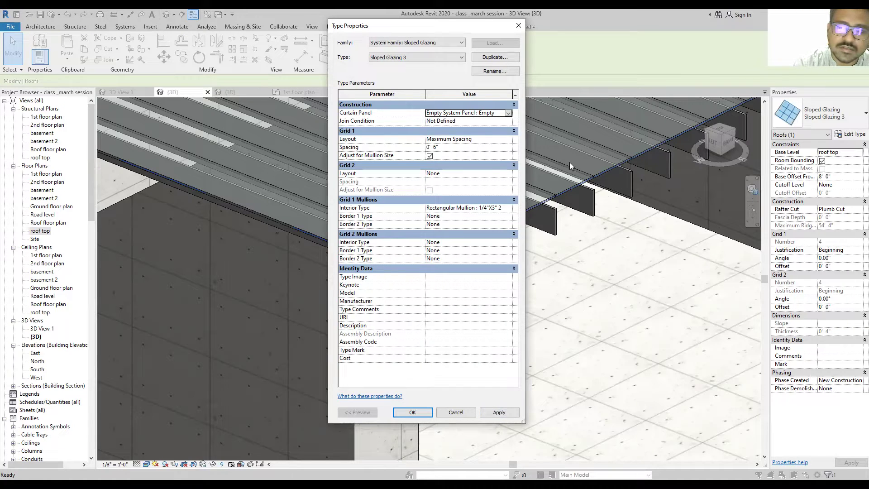
left_click(509, 113)
key("Return")
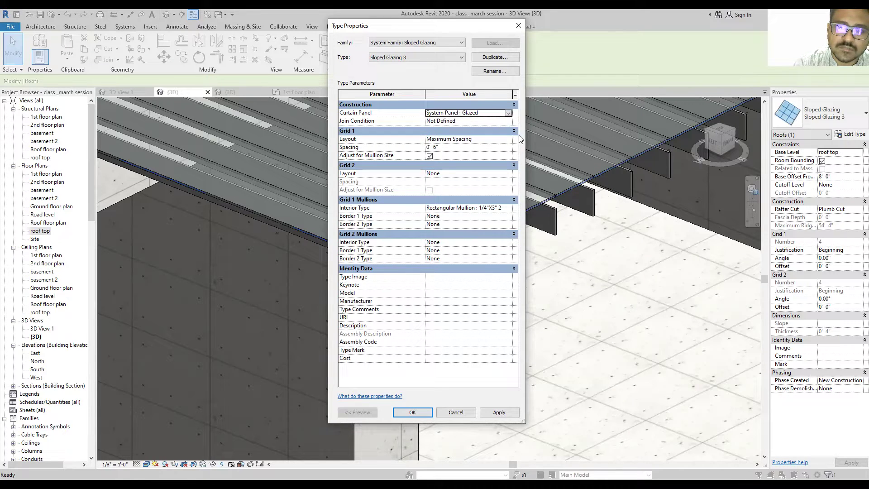
left_click(509, 113)
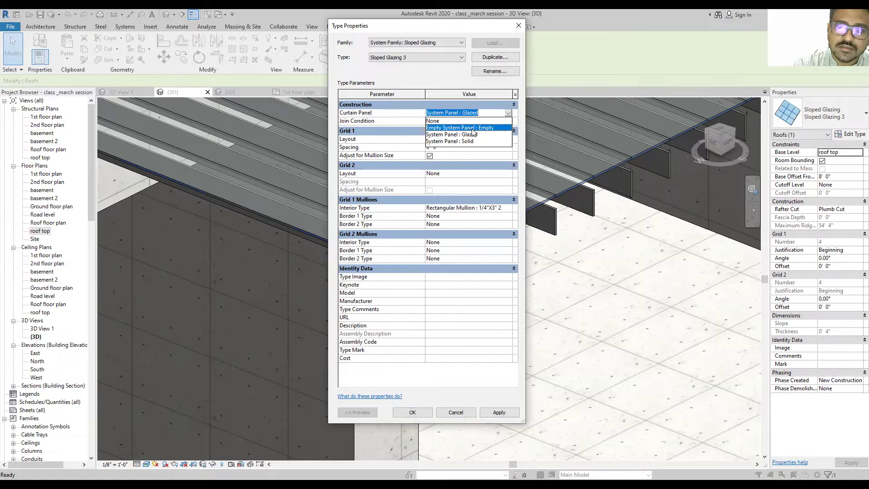
left_click(472, 129)
left_click(500, 412)
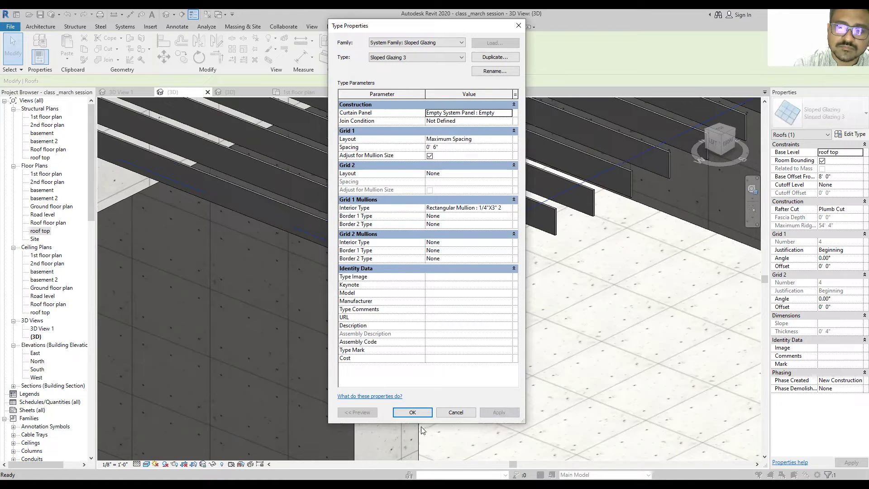
left_click(413, 412)
Step: Set the louvered glazing roof's Base Offset to 0' 0"
scroll(476, 284, "down", 2)
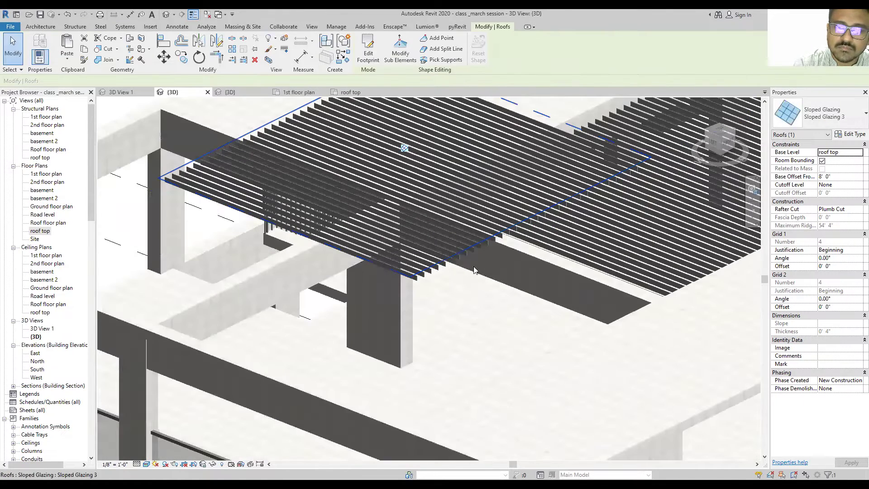
scroll(475, 245, "down", 2)
left_click(480, 241)
mouse_move(480, 241)
middle_mouse_down("shift")
mouse_move(476, 155)
mouse_move(456, 178)
mouse_move(268, 233)
mouse_move(263, 150)
mouse_move(419, 217)
mouse_move(489, 149)
mouse_move(447, 239)
mouse_move(413, 183)
mouse_move(440, 209)
mouse_move(429, 199)
mouse_move(452, 188)
middle_mouse_up("shift")
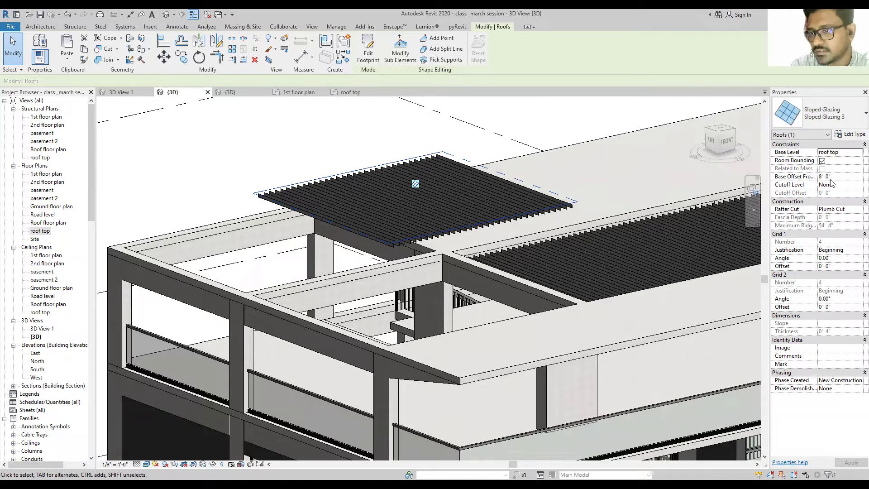
left_click(838, 176)
type("0")
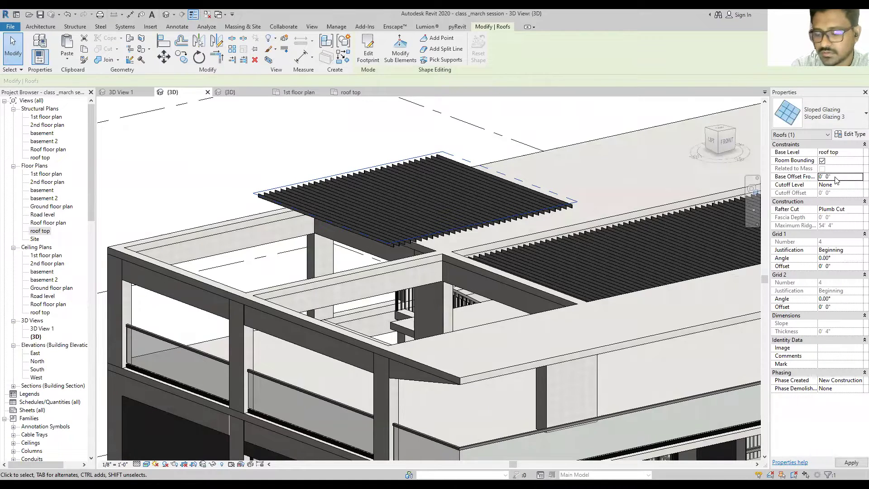
key("Escape")
scroll(461, 251, "down", 3)
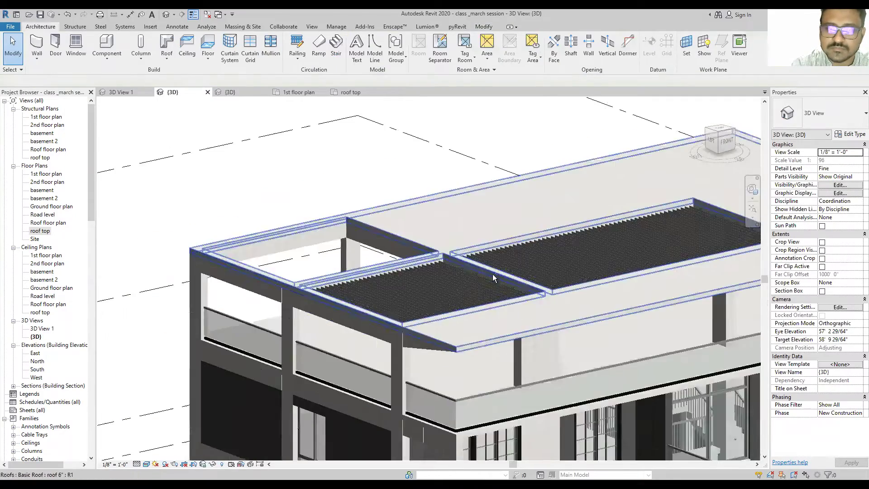
Step: Select the upper 6-inch roof slab in the 3D view and open its footprint for editing
scroll(493, 273, "down", 2)
middle_click_drag(492, 273, 430, 263, "shift")
scroll(408, 267, "up", 6)
scroll(408, 267, "down", 5)
scroll(451, 323, "up", 3)
scroll(407, 229, "up", 2)
scroll(399, 224, "up", 4)
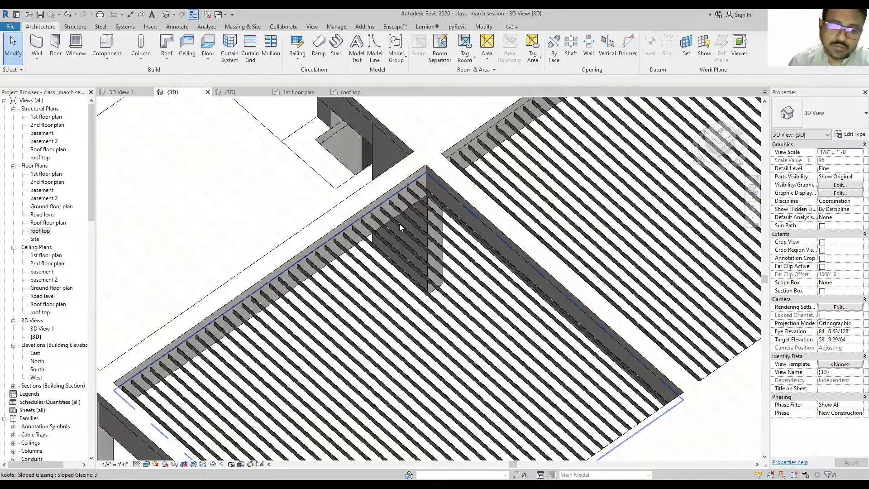
scroll(399, 223, "down", 2)
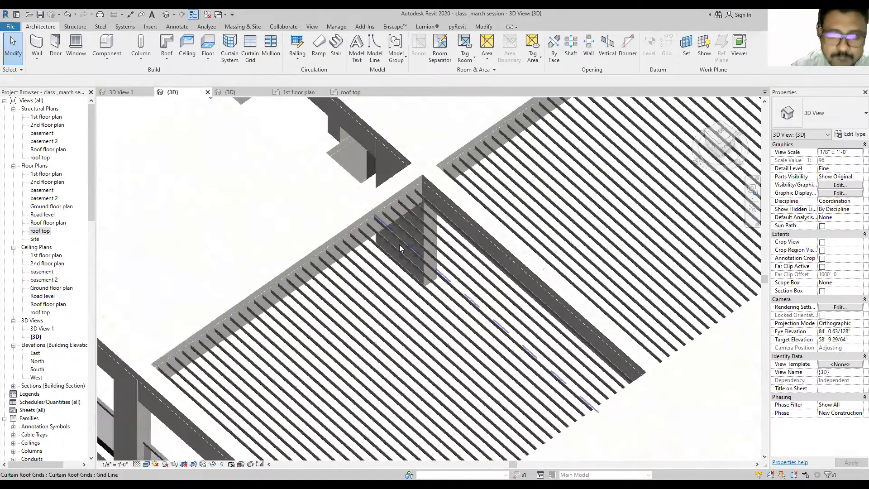
scroll(399, 244, "down", 2)
scroll(381, 292, "down", 2)
scroll(381, 292, "up", 3)
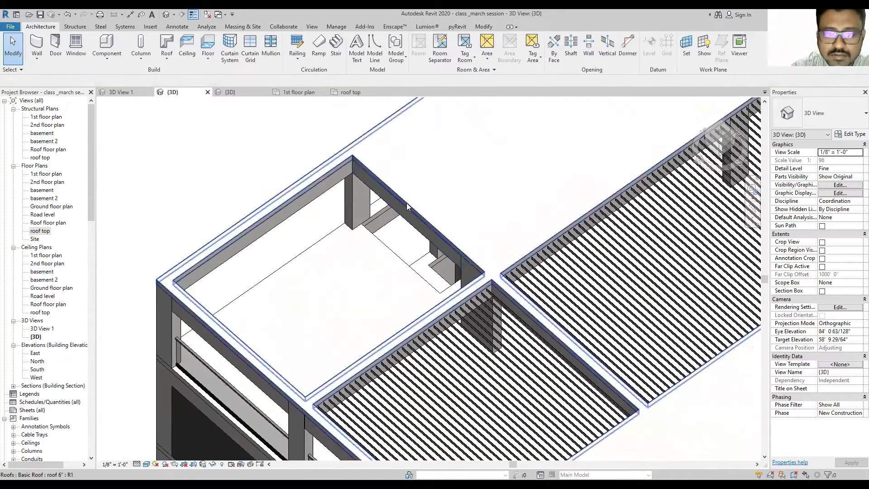
left_click(406, 202)
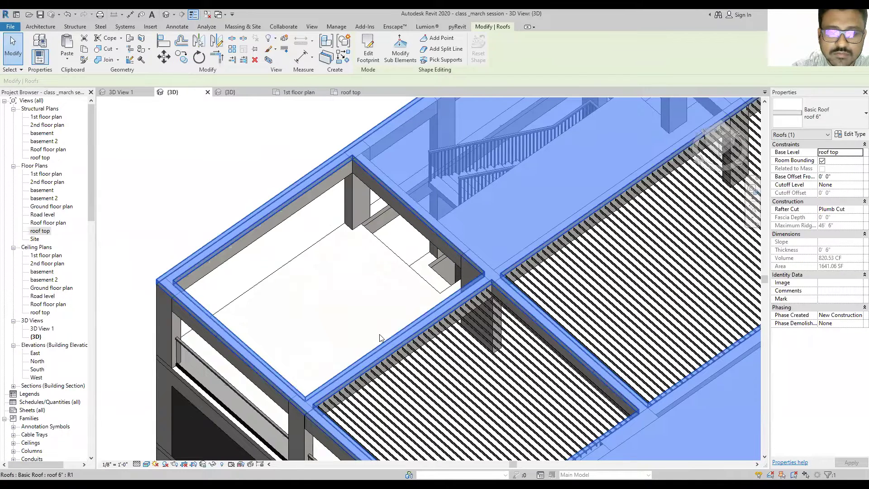
double_click(324, 175)
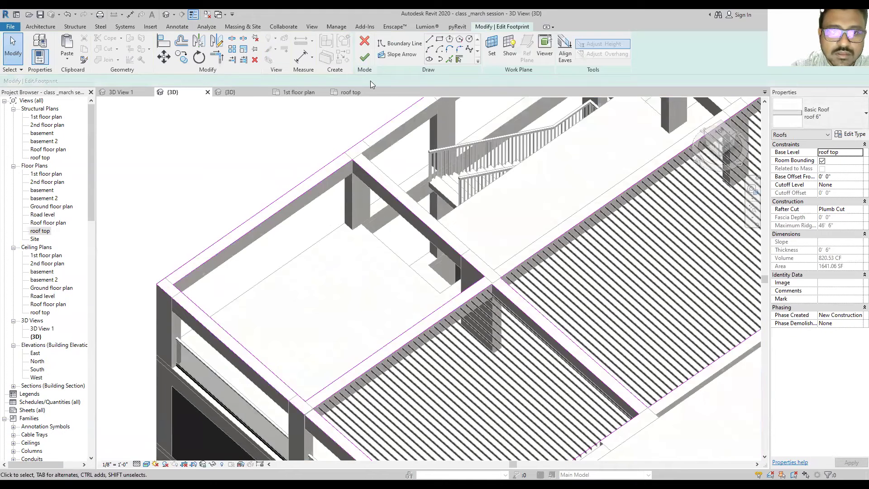
Step: In the roof top plan, draw one vertical boundary line from the roof's top edge to its bottom edge
left_click(347, 92)
middle_click_drag(423, 264, 381, 406)
scroll(417, 216, "up", 2)
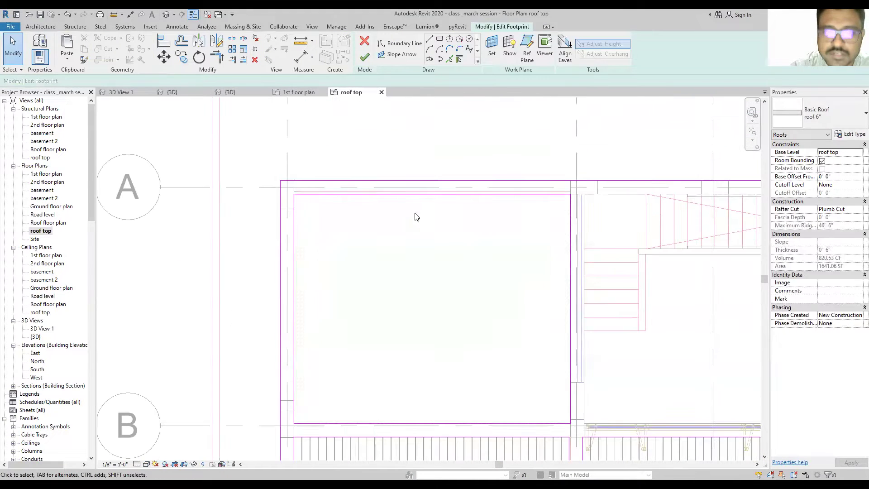
left_click(430, 39)
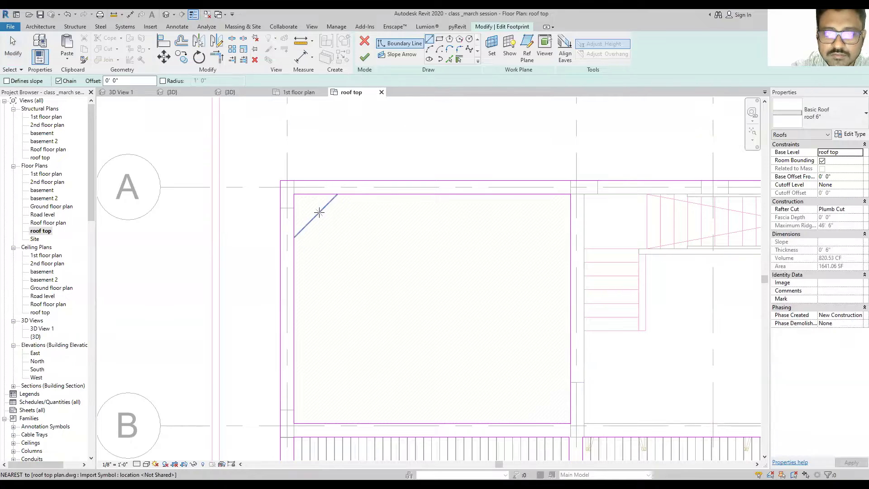
left_click(316, 195)
left_click(319, 423)
key("Escape")
key("Escape")
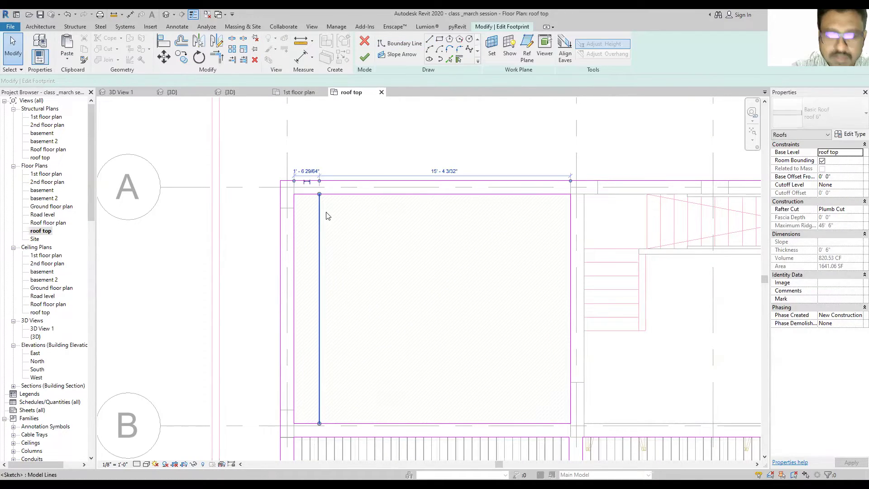
Step: Copy the vertical boundary line multiple times across the roof toward its right edge
left_click(325, 213)
left_click(181, 57)
left_click(144, 81)
left_click(319, 194)
left_click(345, 193)
left_click(392, 194)
left_click(432, 194)
left_click(471, 193)
left_click(500, 194)
left_click(531, 194)
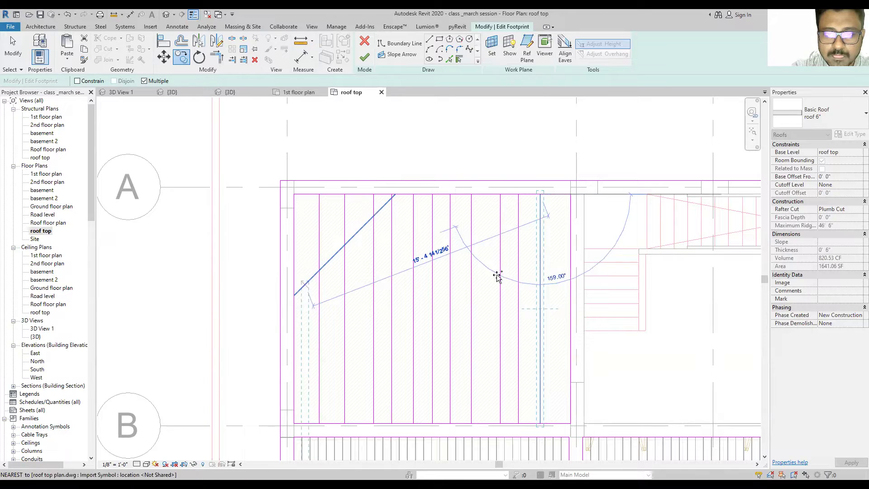
key("Escape")
key("Escape")
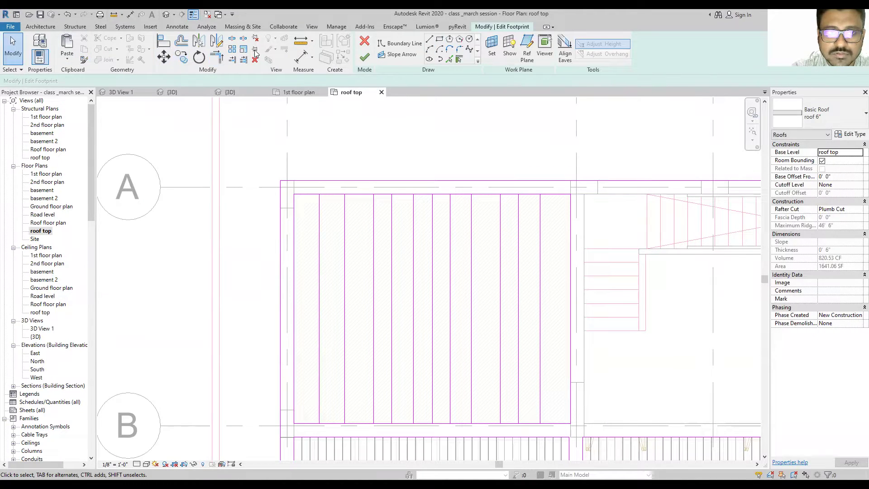
left_click(301, 57)
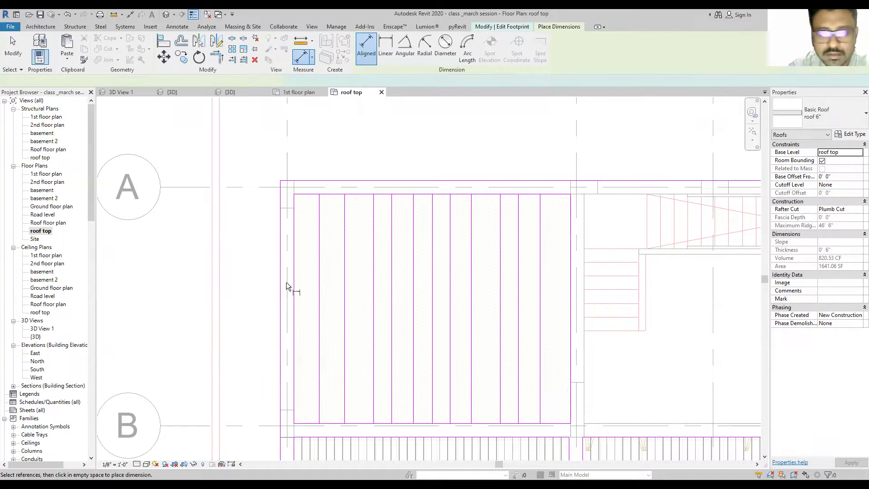
Step: Place an aligned dimension string through every vertical footprint line, from left to right edge
left_click(289, 215)
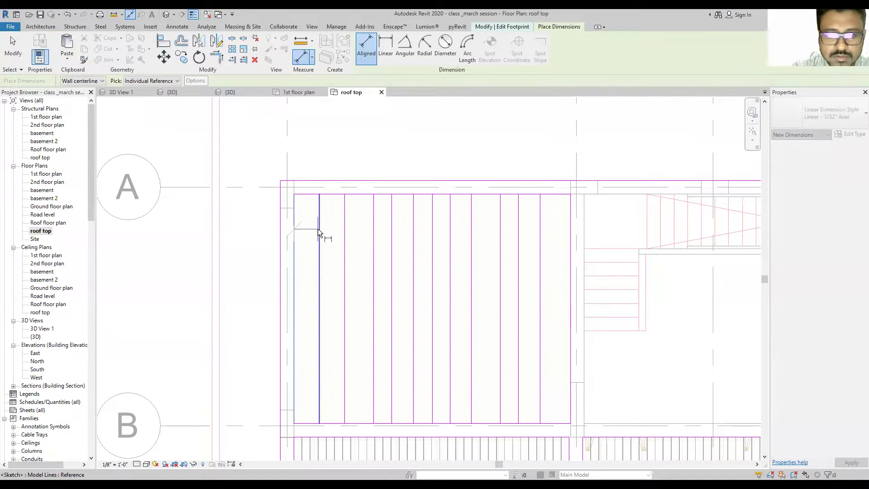
left_click(392, 242)
left_click(413, 244)
left_click(449, 255)
left_click(472, 264)
left_click(500, 276)
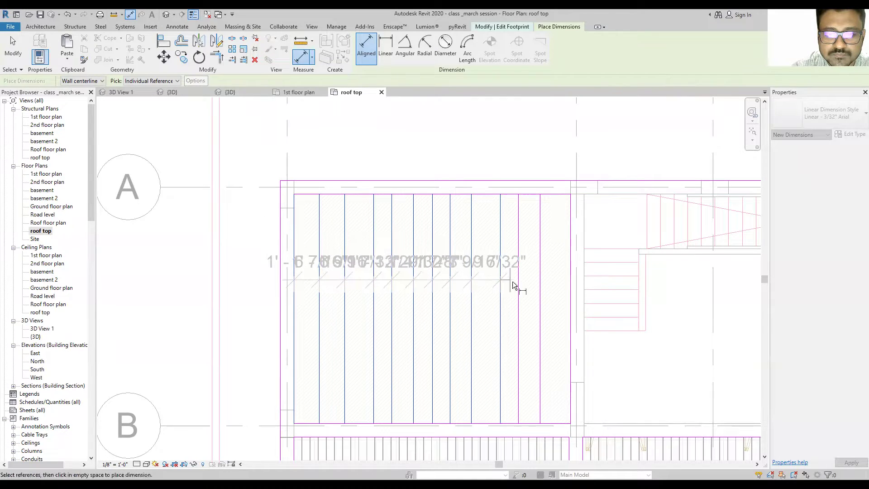
left_click(540, 295)
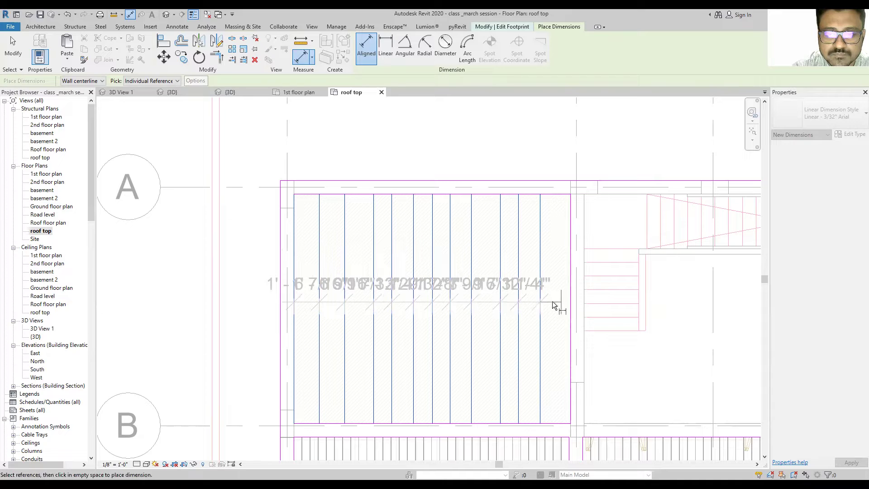
left_click(572, 305)
left_click(519, 145)
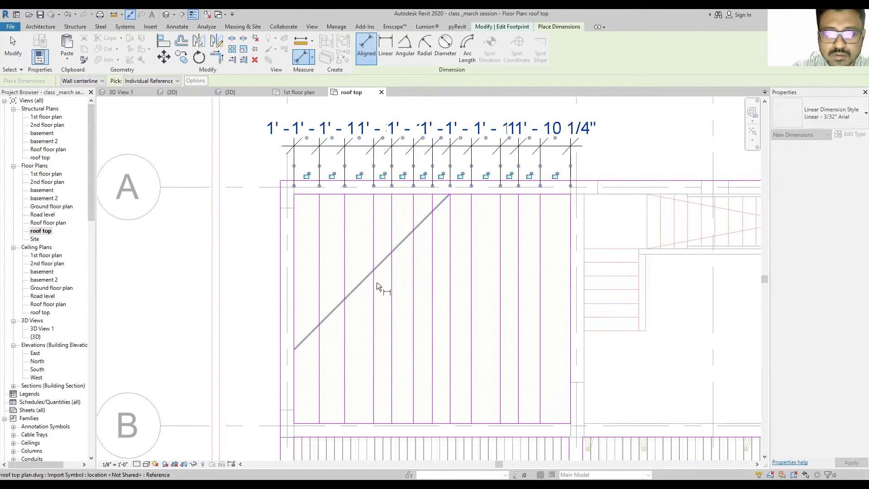
scroll(406, 143, "down", 3)
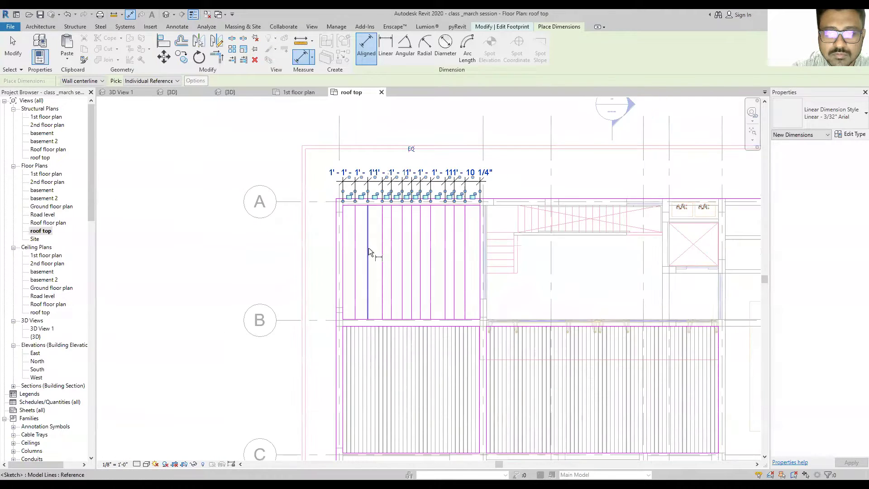
Step: Set the dimension string to equal spacing, then delete the dimension itself
left_click(411, 149)
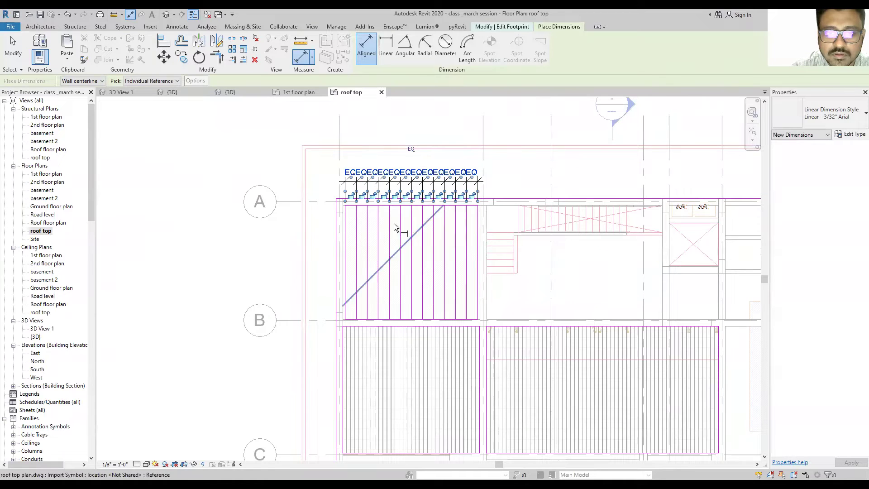
scroll(394, 227, "up", 2)
key("Escape")
left_click(424, 167)
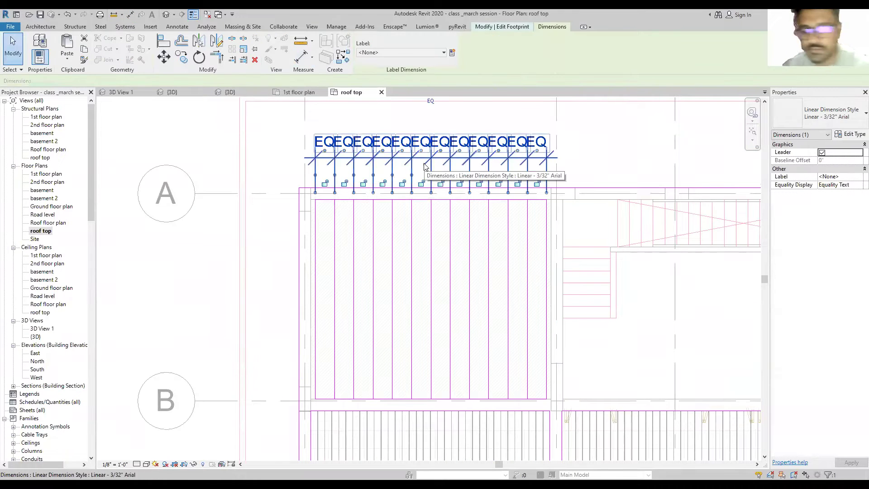
key("Delete")
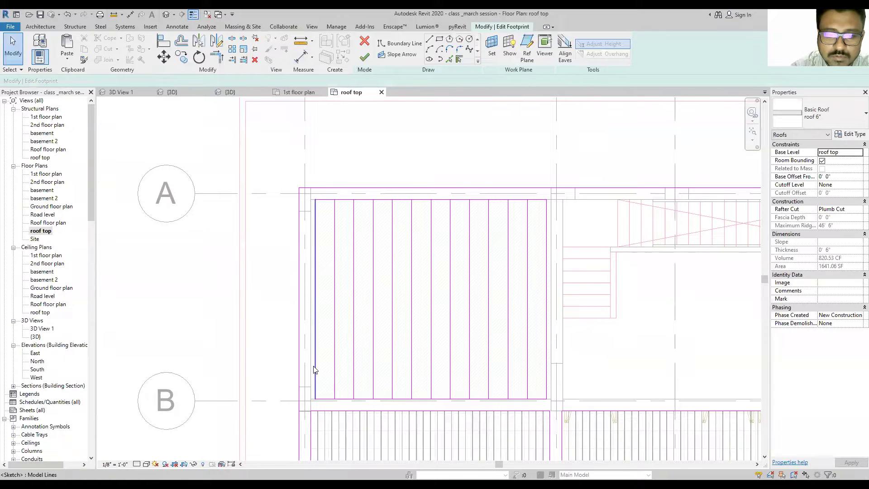
Step: Split the footprint's bottom edge at several points, including about 11'-4" and 2'-0" from the ends
scroll(353, 375, "up", 2)
scroll(348, 325, "up", 1)
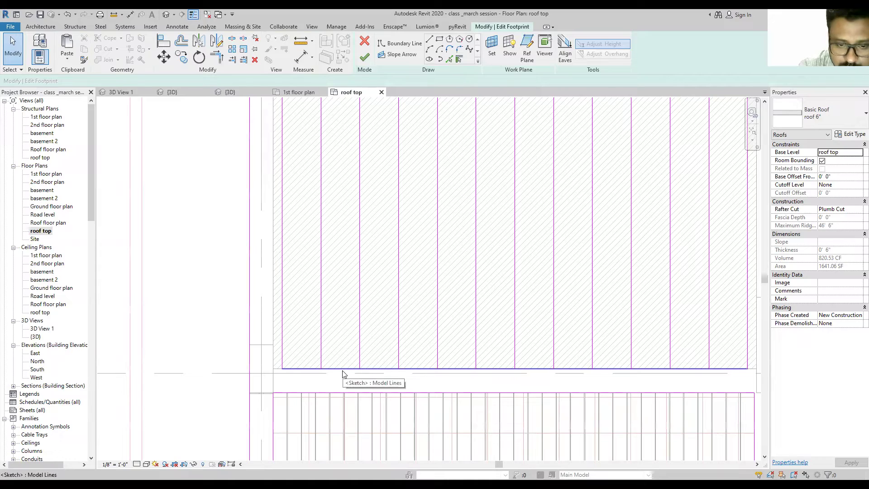
middle_click_drag(695, 362, 557, 356)
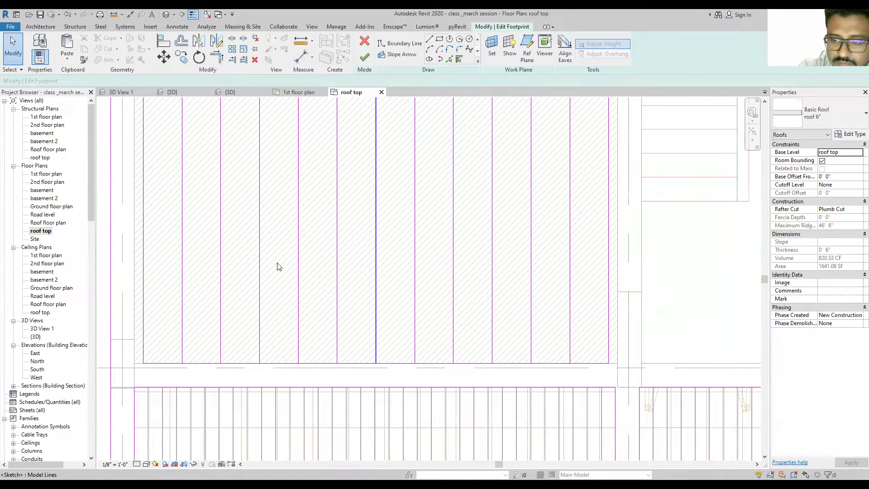
key("s")
key("l")
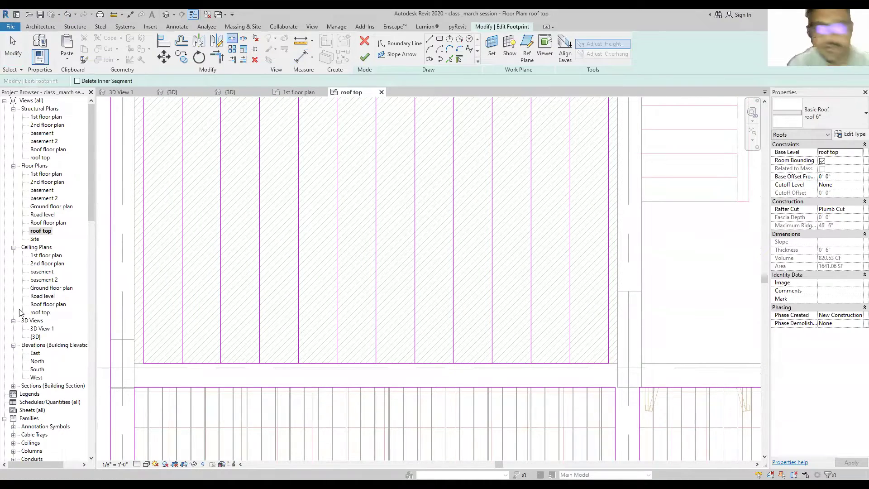
middle_click_drag(142, 380, 244, 357)
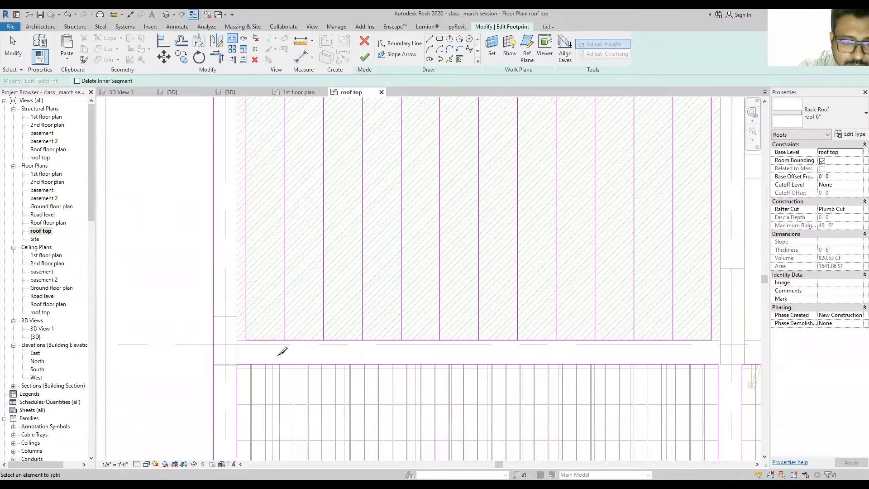
left_click(306, 340)
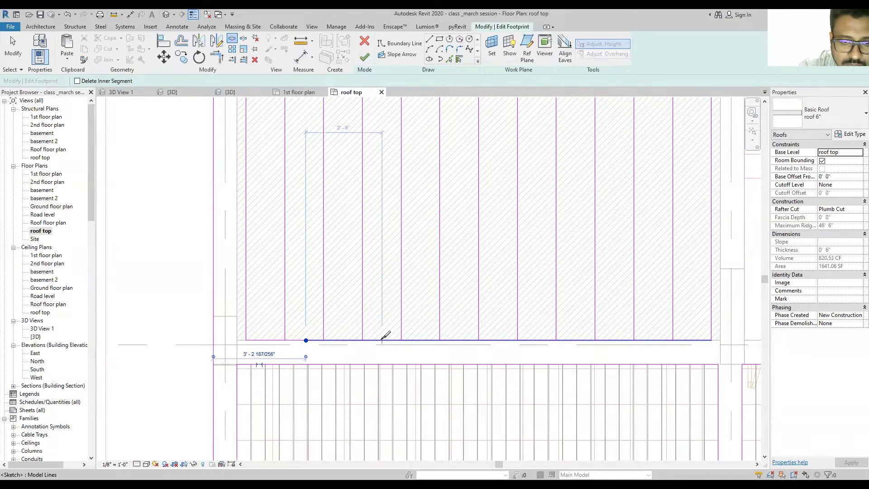
left_click(467, 340)
middle_click_drag(468, 340, 355, 340)
left_click(432, 341)
scroll(498, 342, "down", 3)
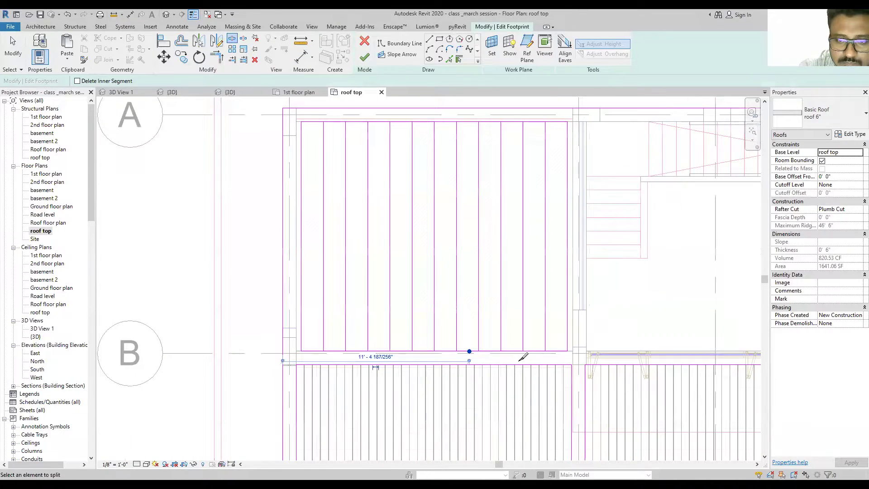
scroll(541, 348, "up", 2)
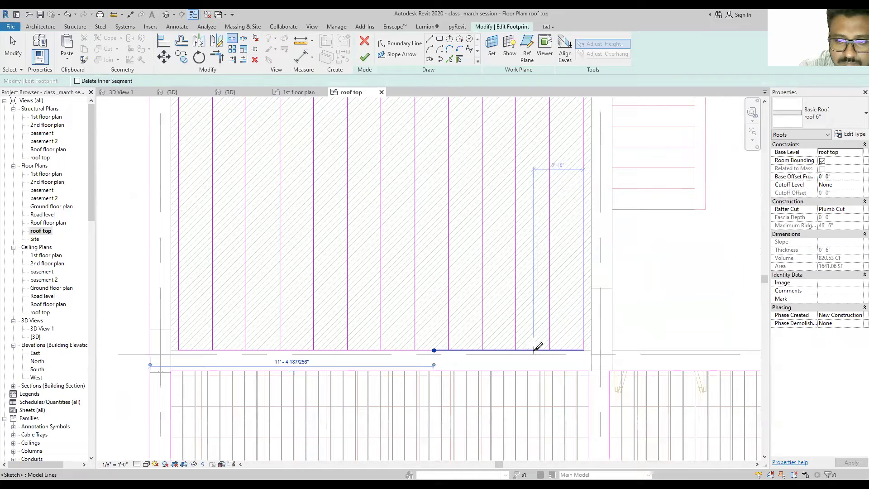
left_click(534, 350)
scroll(516, 390, "down", 2)
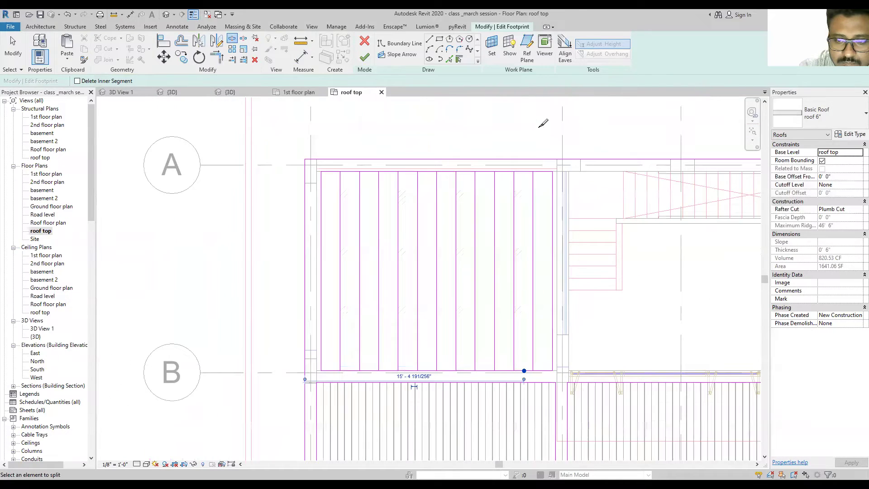
scroll(528, 163, "up", 2)
Step: Split the footprint's top edge at four points along its length
left_click(523, 175)
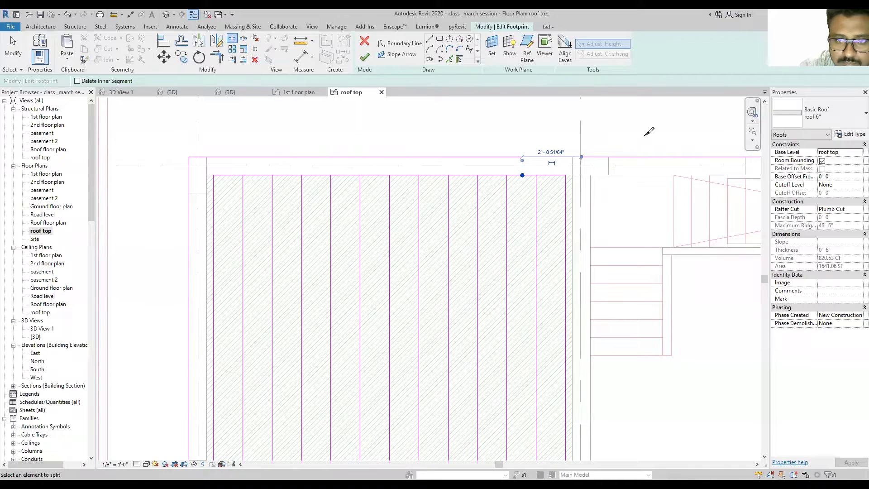
left_click(464, 176)
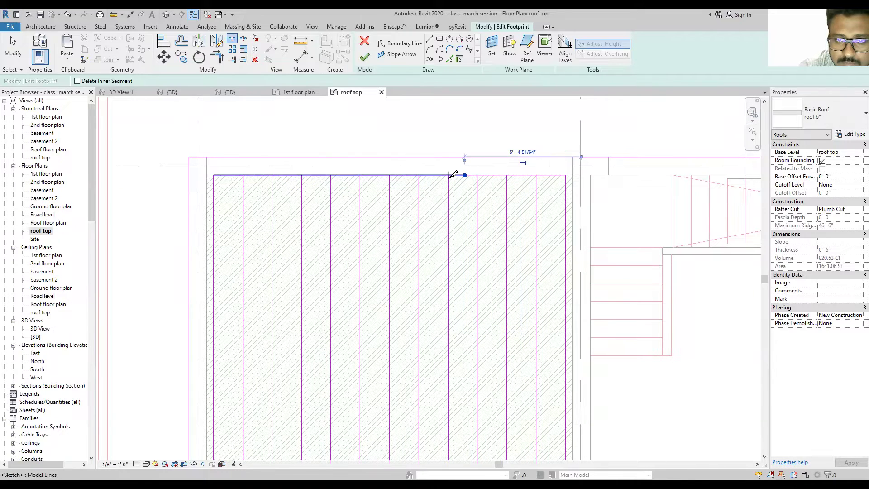
left_click(401, 176)
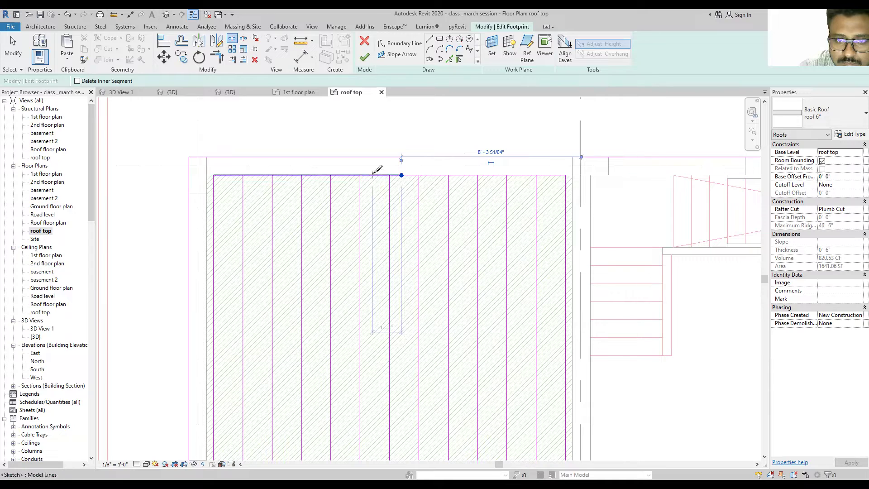
left_click(288, 175)
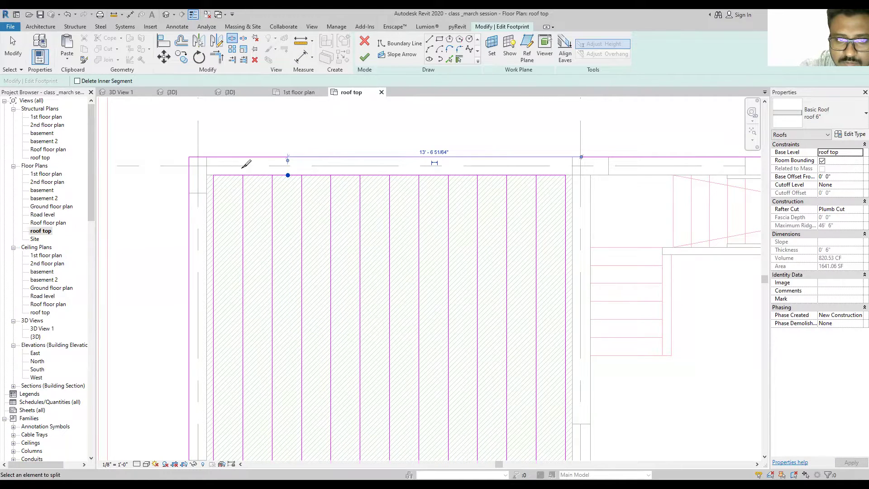
scroll(290, 190, "down", 2)
key("Escape")
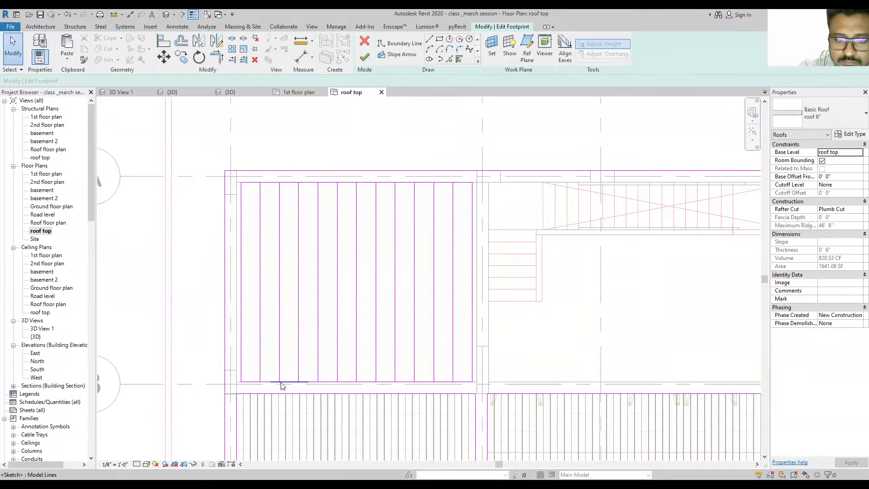
Step: Trim the bottom boundary to corners with the first vertical strip lines
key("s")
key("l")
scroll(251, 390, "up", 2)
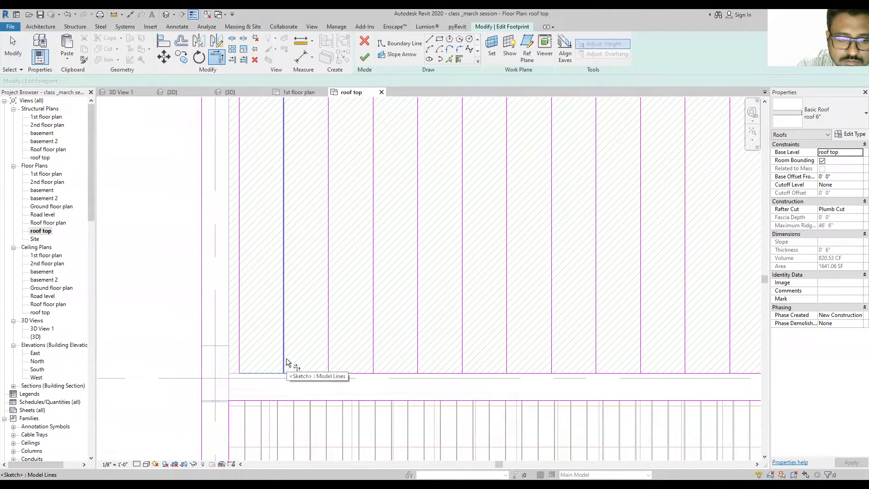
left_click(286, 357)
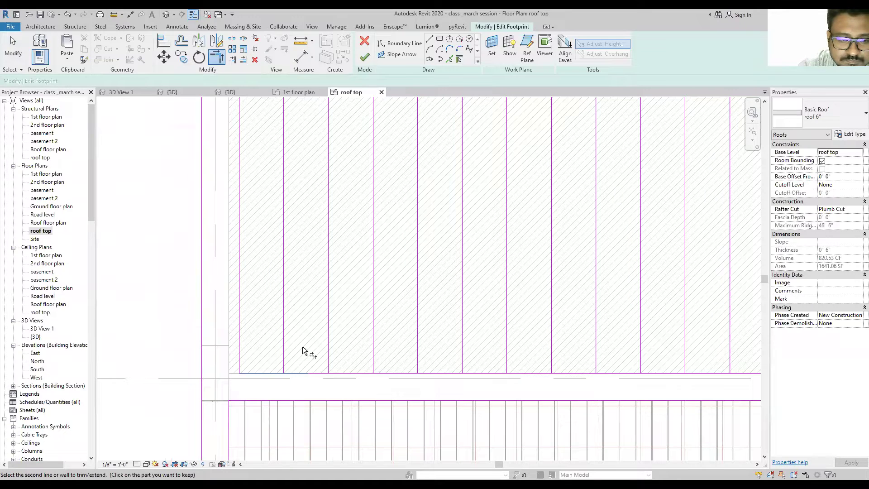
left_click(261, 374)
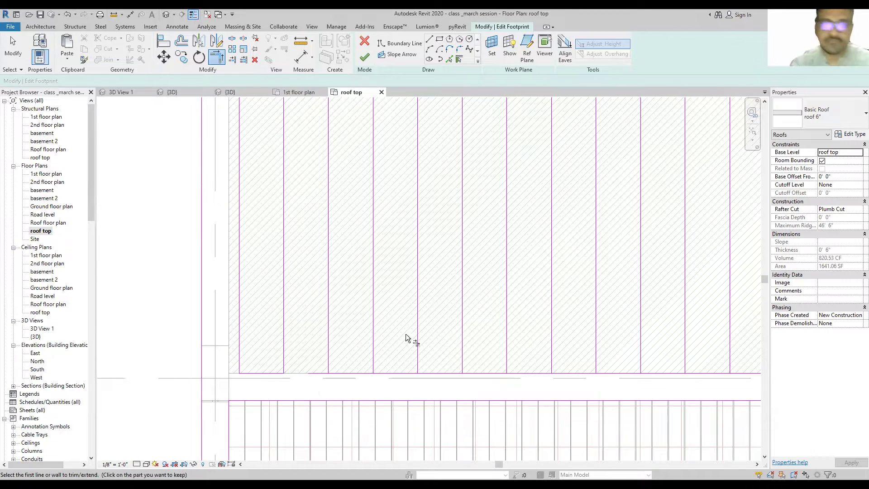
left_click(328, 350)
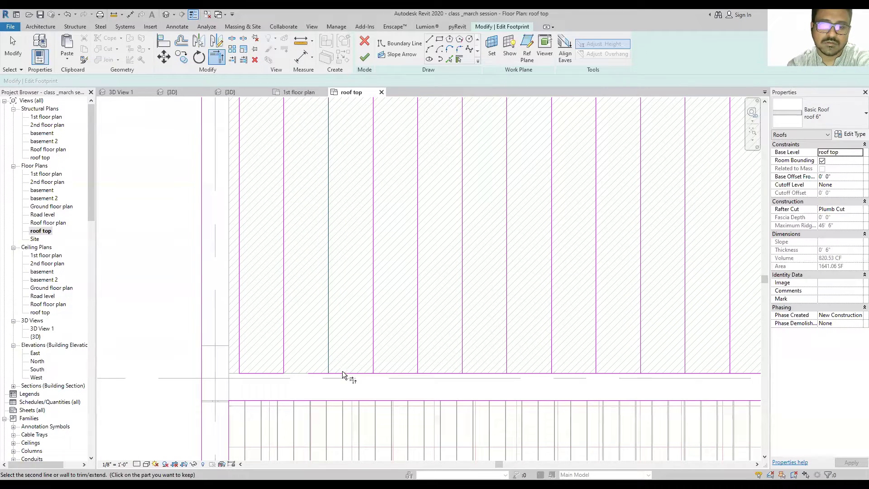
left_click(345, 373)
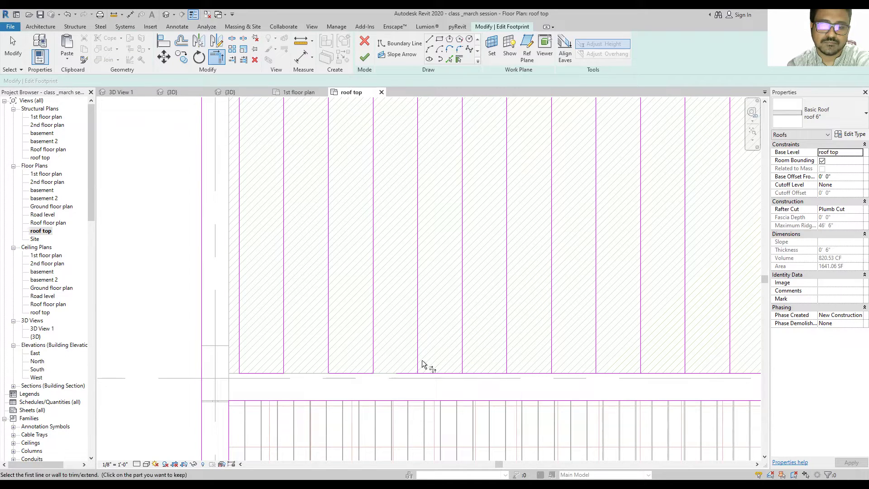
left_click(462, 360)
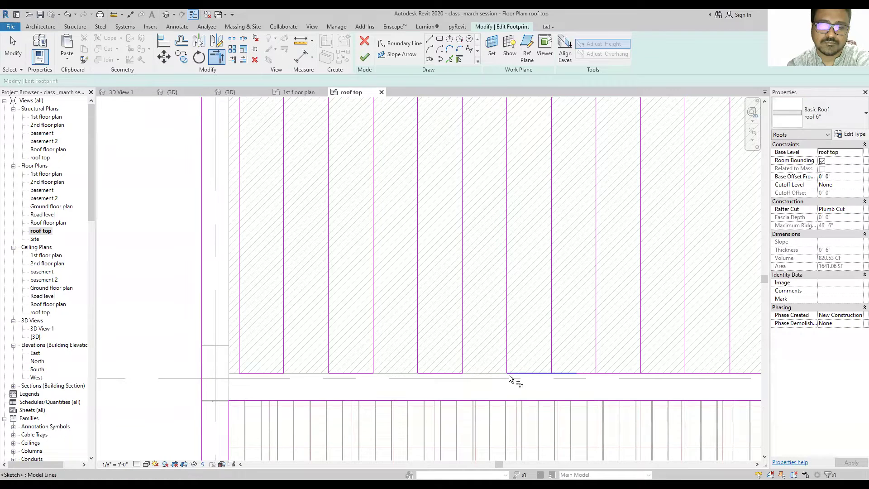
middle_click_drag(509, 374, 381, 360)
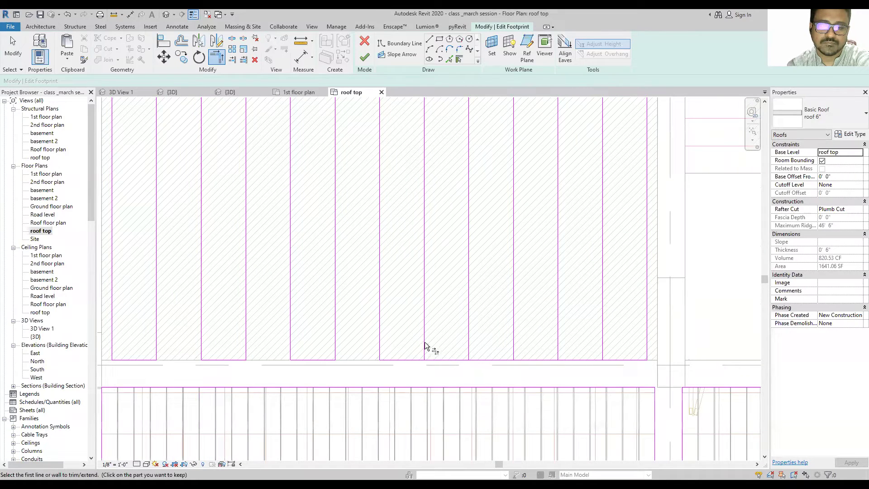
left_click(469, 350)
left_click(476, 359)
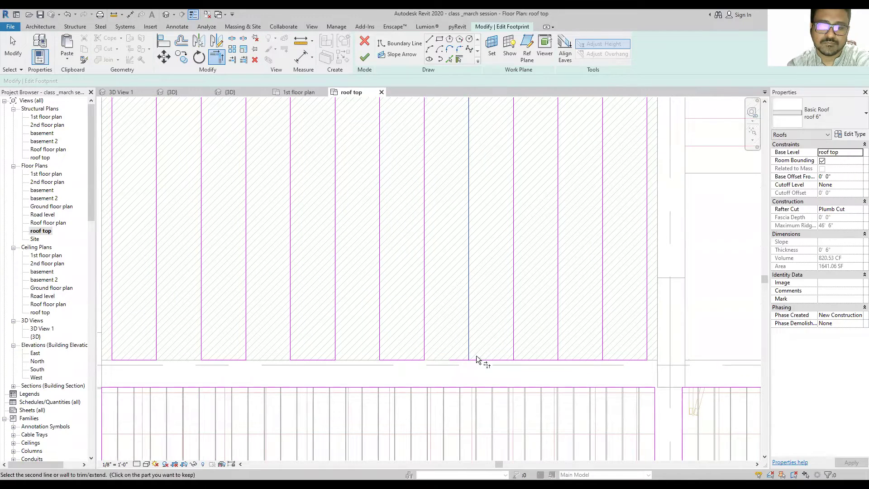
left_click(504, 360)
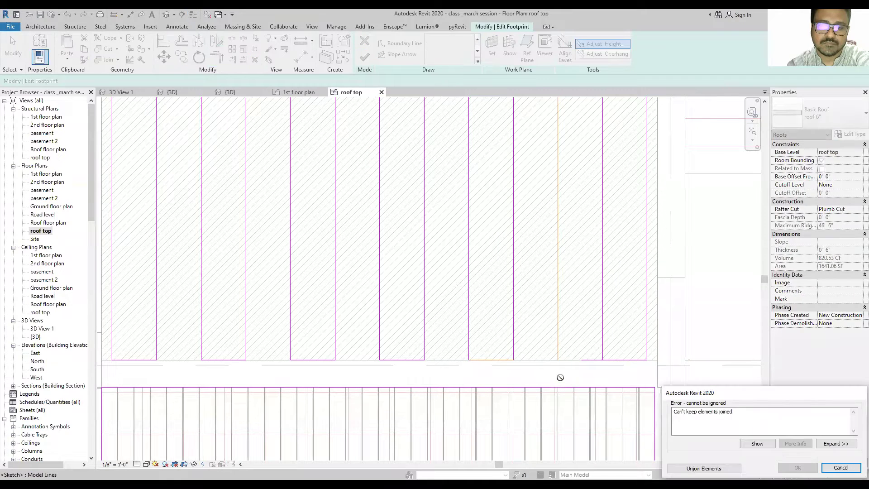
key("Escape")
Step: Trim the next bottom boundary segments into corners with the remaining vertical lines
middle_click_drag(560, 378, 435, 359)
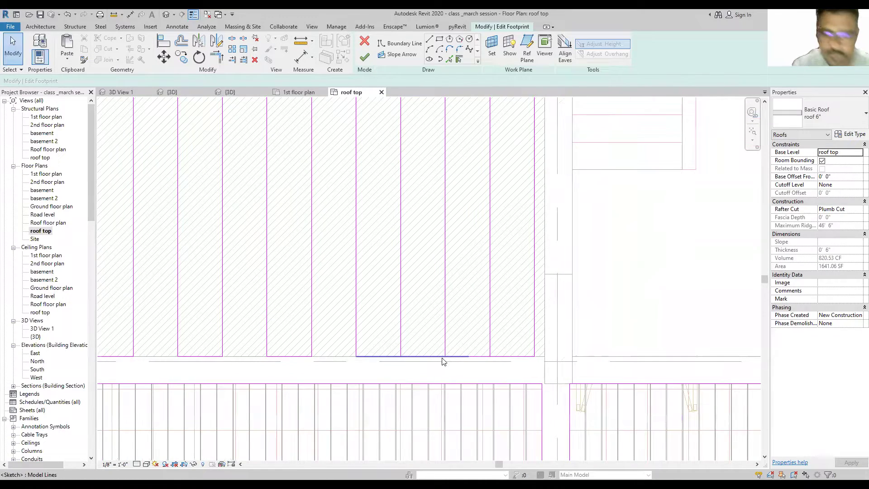
scroll(416, 366, "up", 1)
key("s")
key("l")
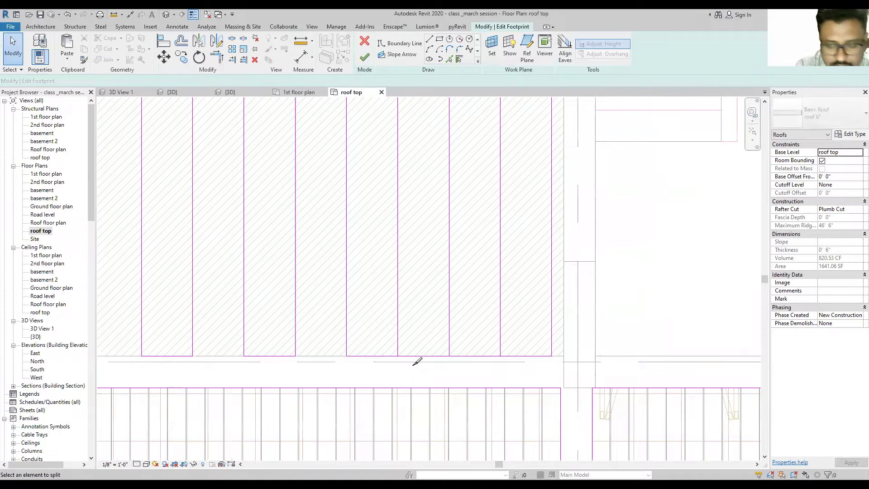
key("t")
key("r")
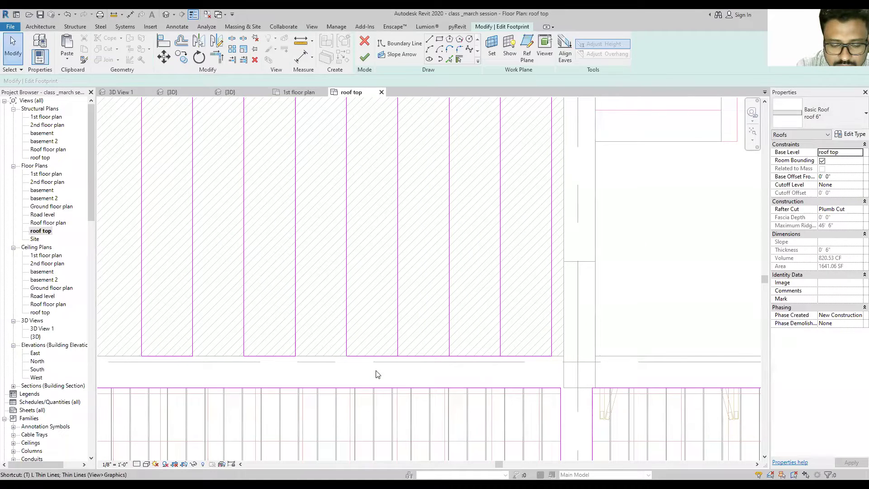
left_click(397, 336)
left_click(393, 356)
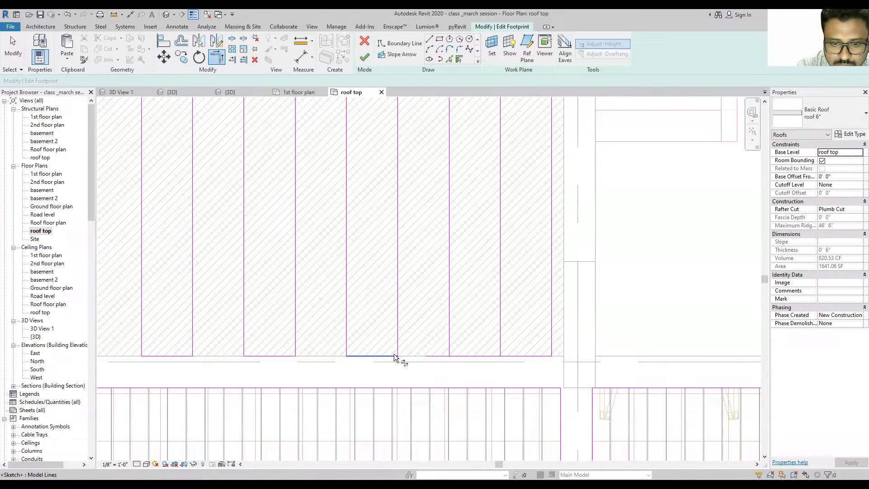
left_click(451, 344)
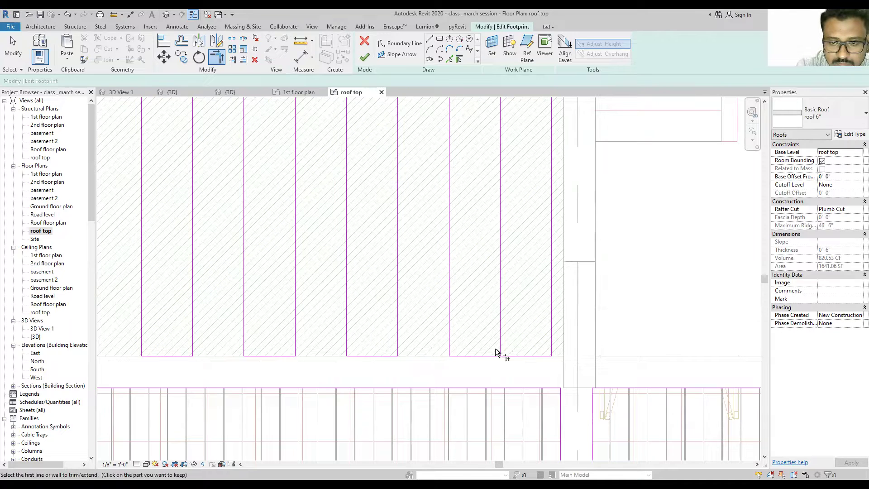
key("Escape")
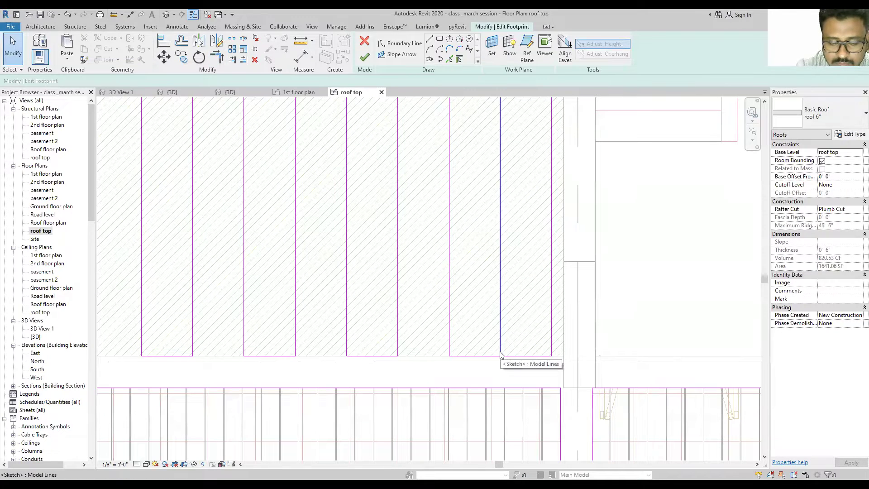
Step: Pan the footprint sketch to bring the right end of the strips into view
key("t")
key("r")
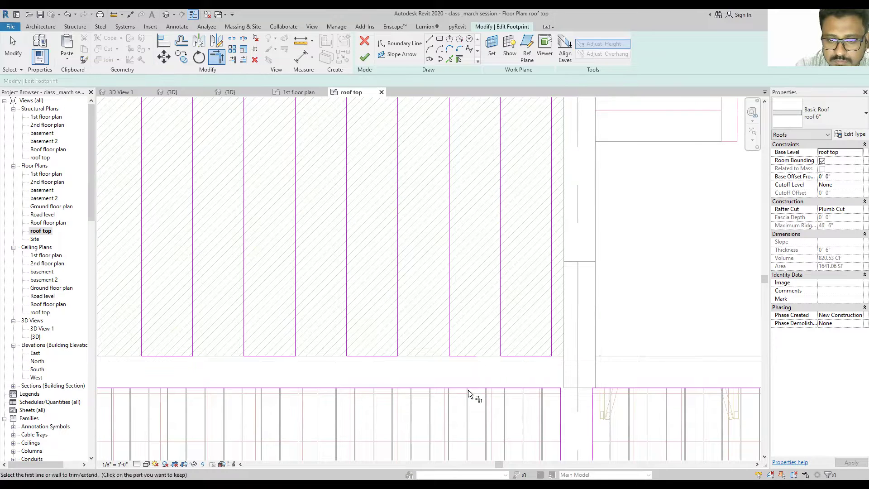
scroll(475, 383, "down", 2)
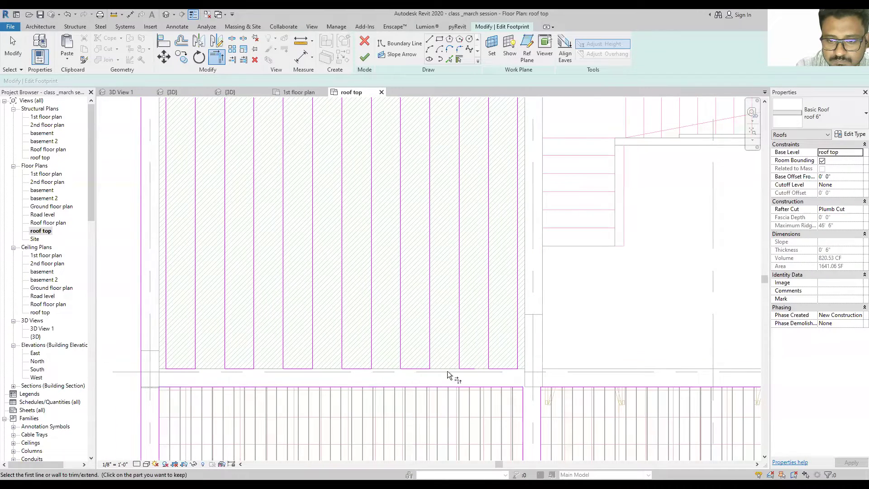
scroll(447, 371, "down", 2)
key("Escape")
key("Escape")
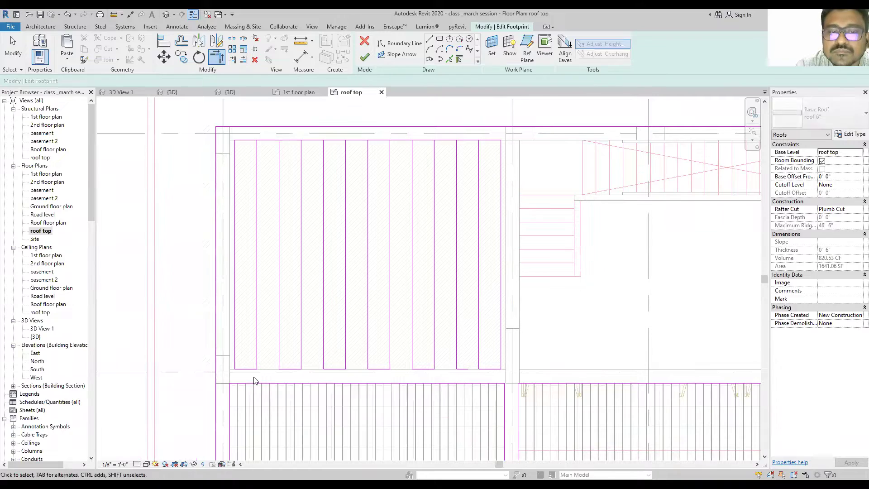
scroll(250, 380, "up", 2)
middle_click_drag(253, 352, 233, 362)
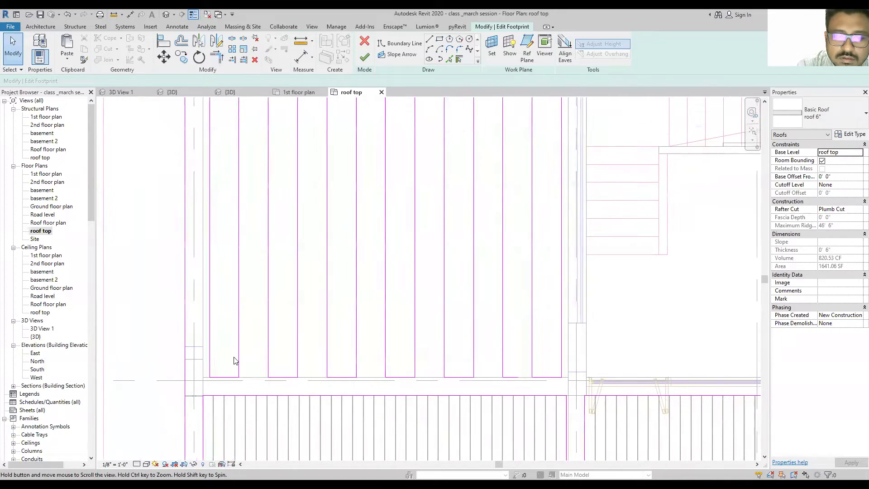
middle_click_drag(305, 350, 251, 335)
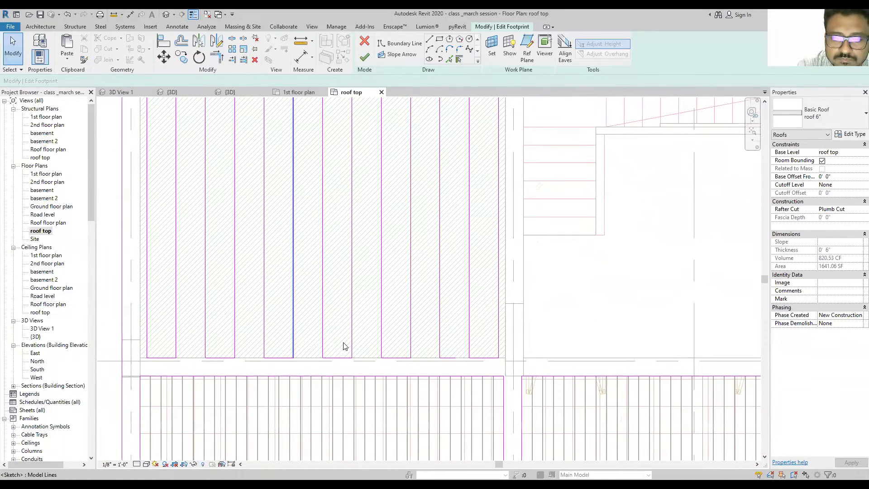
mouse_move(413, 352)
middle_mouse_down()
mouse_move(339, 334)
mouse_move(437, 342)
middle_mouse_up()
scroll(368, 340, "up", 1)
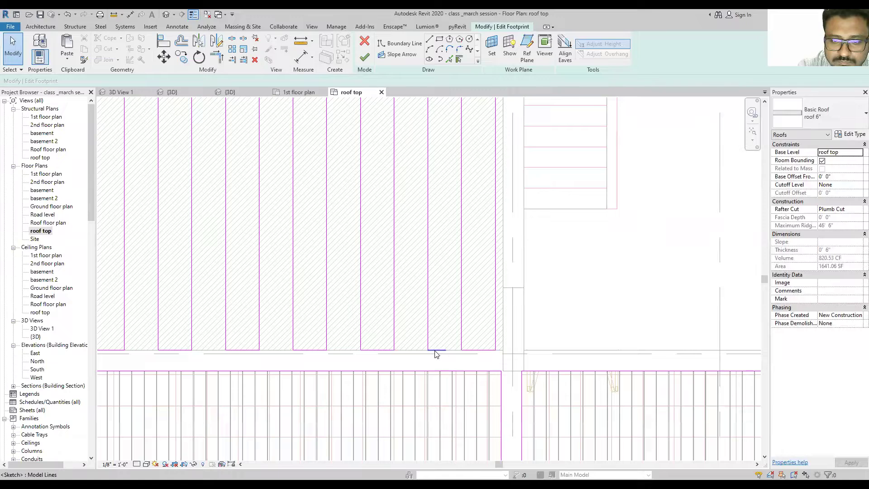
Step: Shift the footprint's right edge line left onto the last strip
left_click(477, 351)
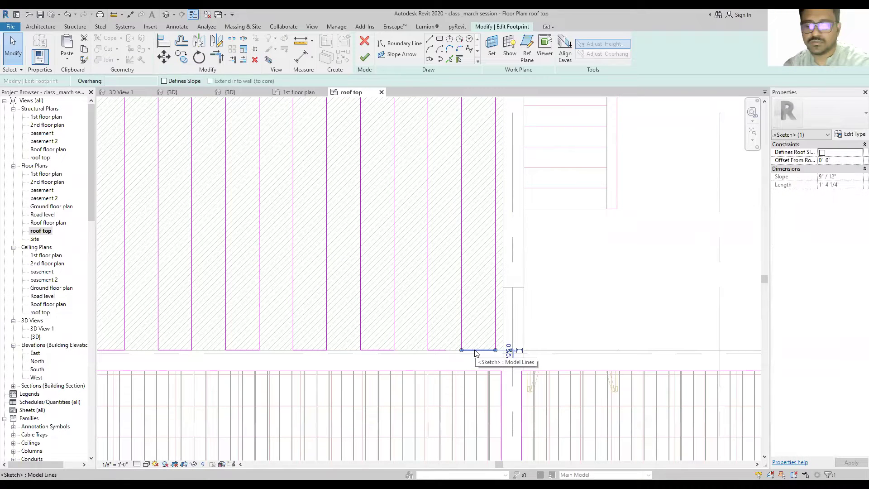
key("Escape")
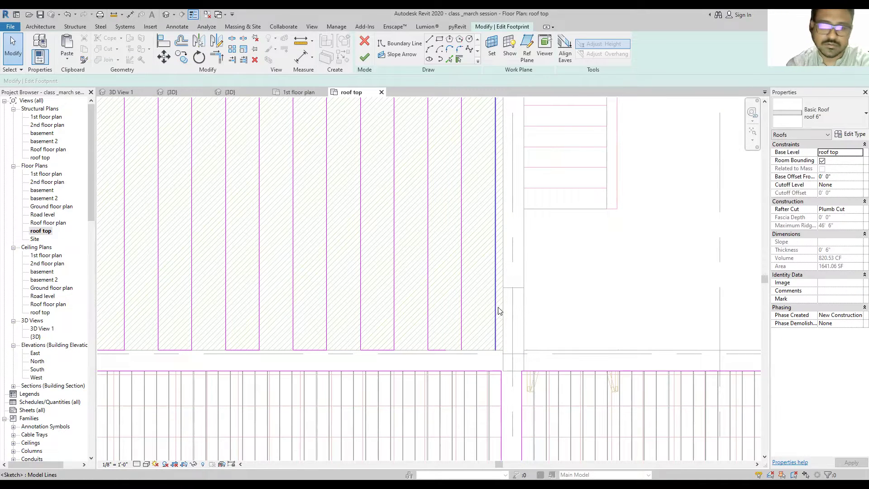
scroll(498, 311, "down", 2)
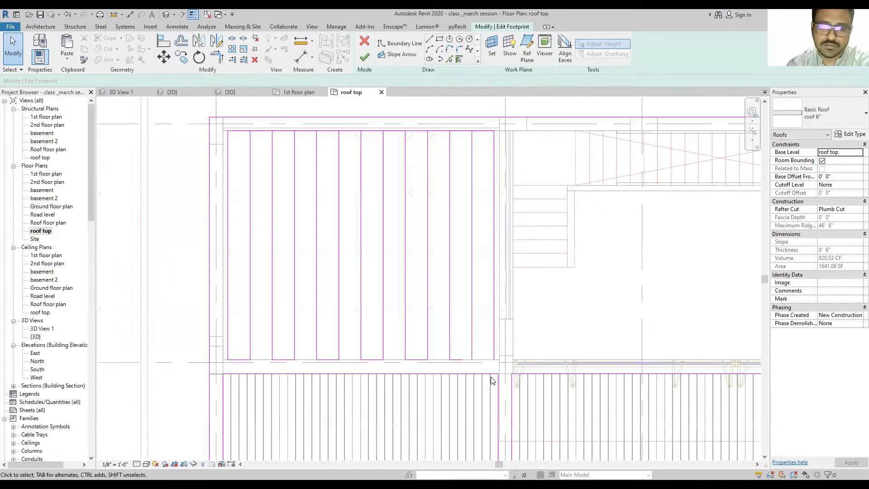
left_click(494, 220)
left_click(471, 222)
key("Delete")
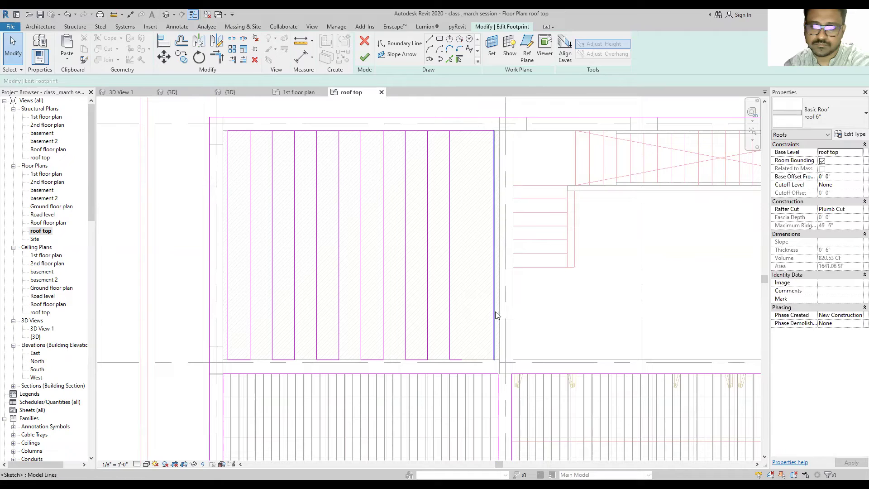
left_click(493, 298)
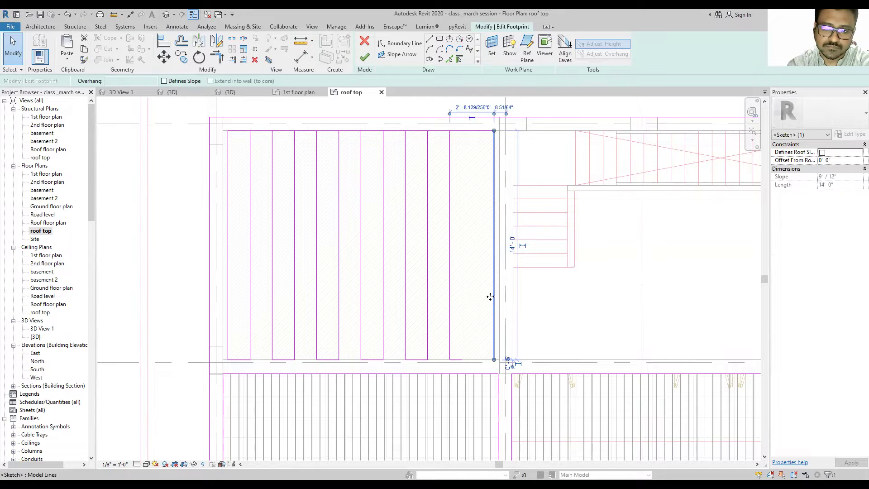
left_click_drag(493, 295, 477, 296)
left_click(470, 326)
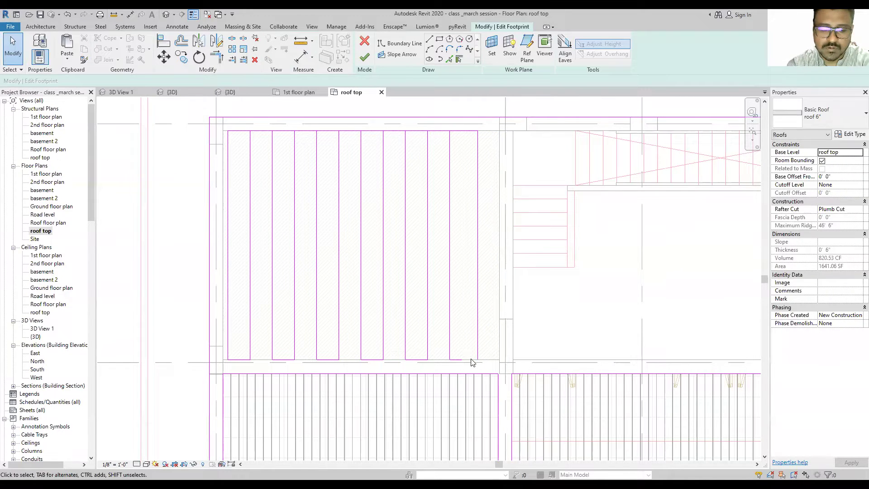
Step: Delete the short leftover line piece on the footprint's top edge
key("t")
key("r")
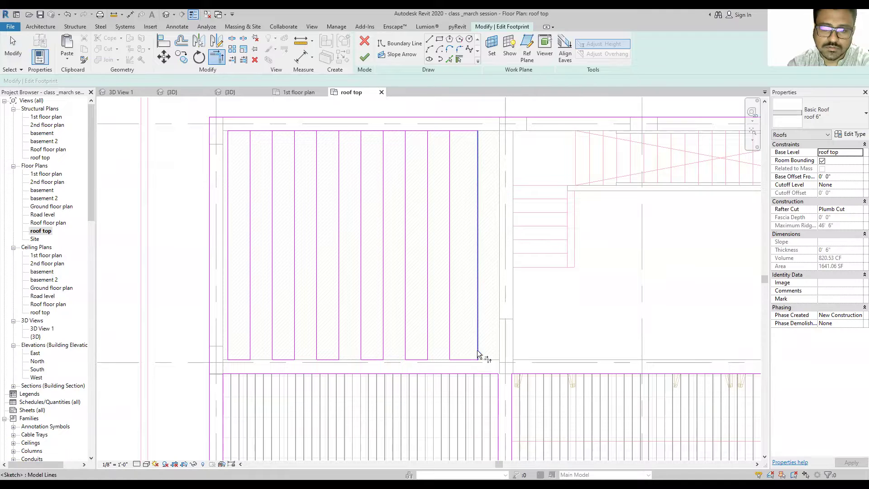
scroll(475, 120, "up", 2)
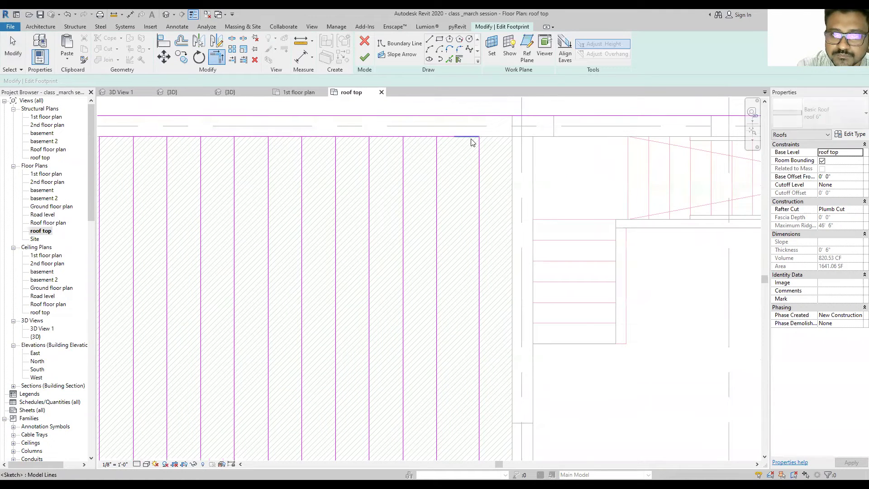
key("Escape")
left_click(467, 137)
key("Delete")
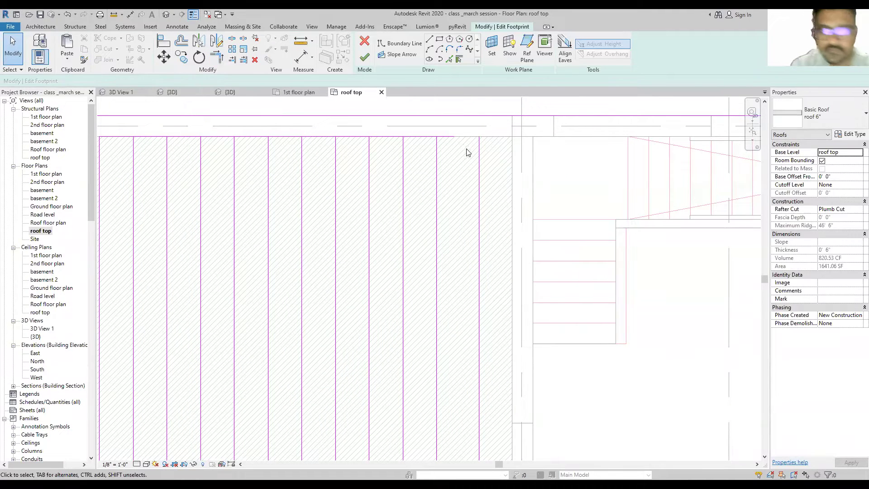
scroll(468, 153, "down", 2)
scroll(288, 149, "up", 2)
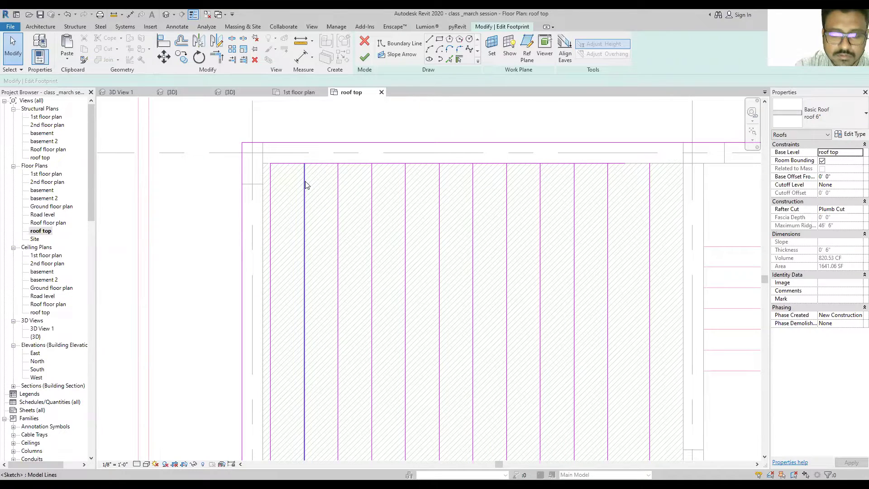
Step: Trim the roof sketch's top boundary line between the first slots with Trim/Extend to Corner
key("t")
key("r")
left_click(289, 162)
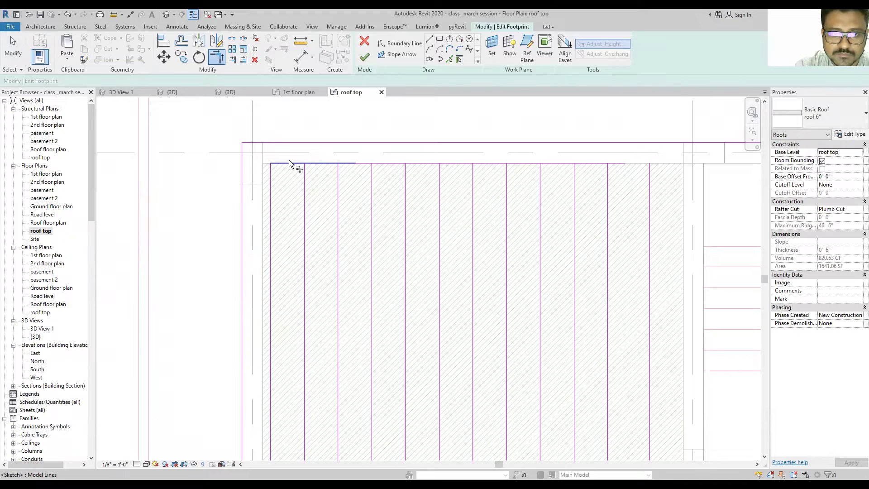
left_click(304, 175)
key("Escape")
key("Escape")
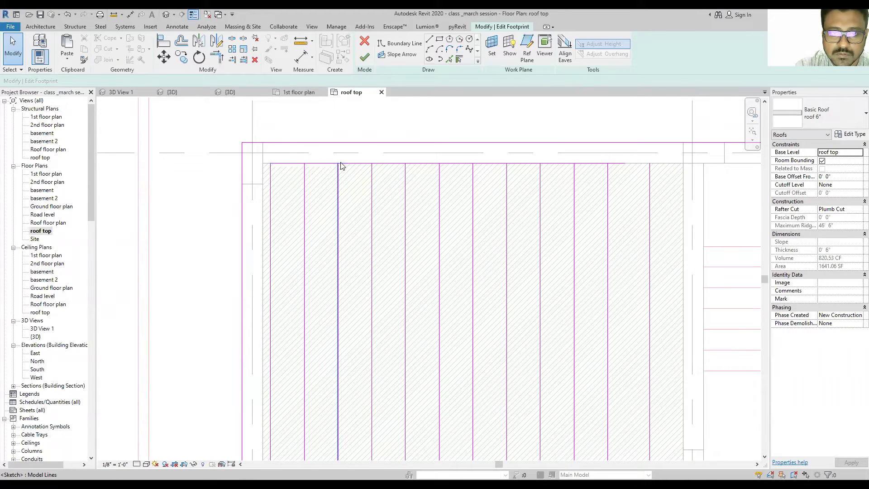
key("t")
key("r")
left_click(328, 163)
key("t")
key("r")
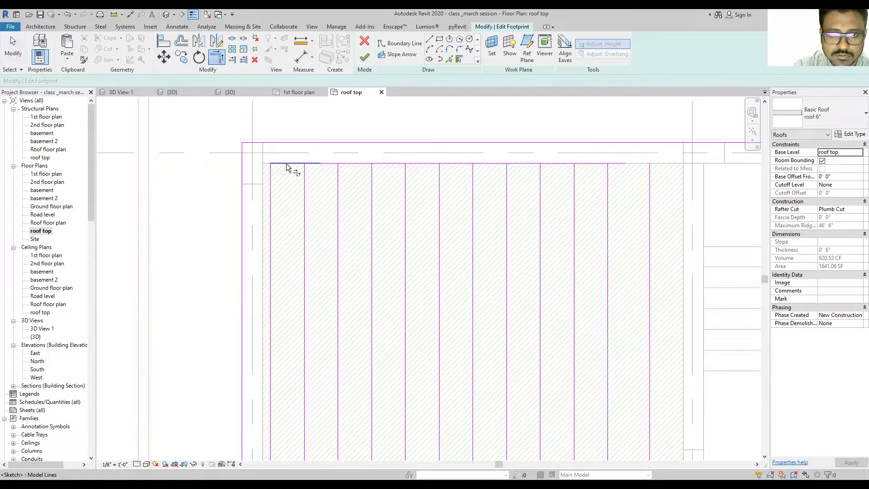
left_click(325, 165)
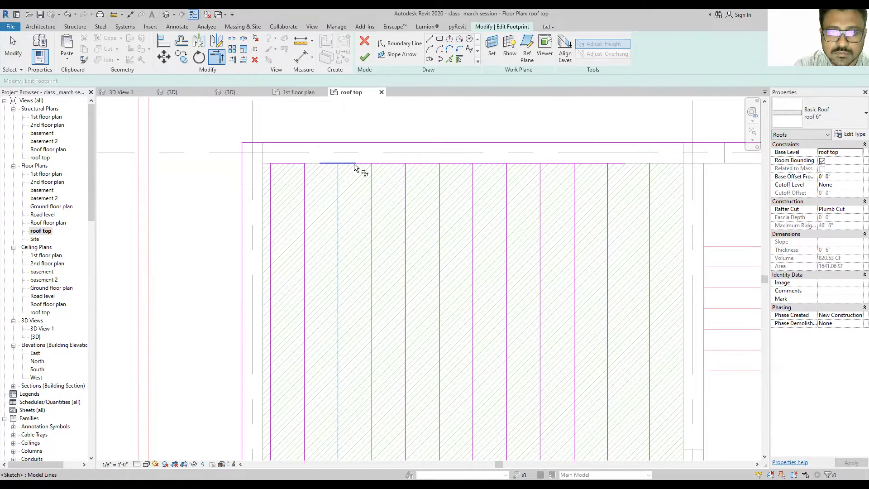
left_click(381, 164)
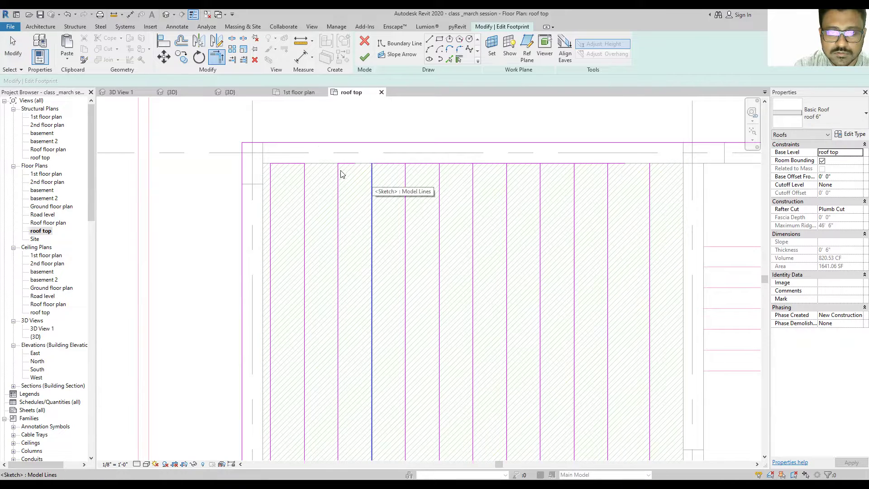
key("Escape")
Step: Select a top boundary segment and trim a vertical slot line against it
scroll(331, 163, "down", 3)
scroll(326, 152, "up", 1)
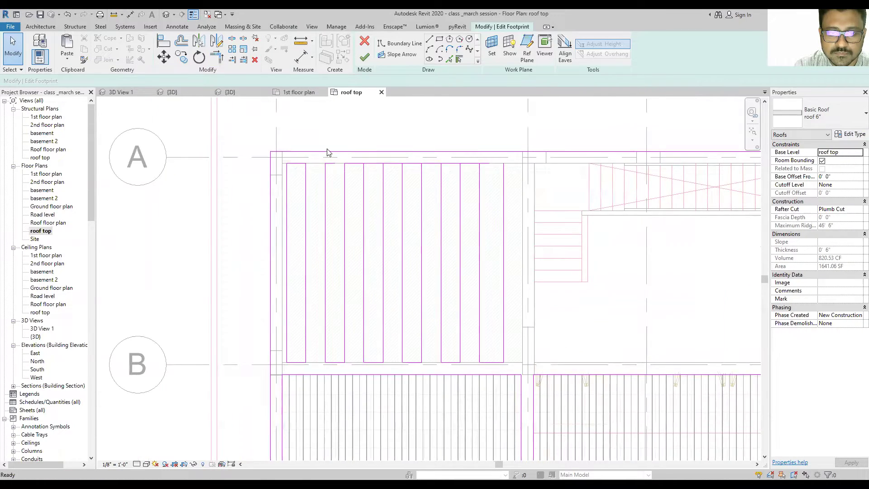
scroll(374, 174, "up", 1)
left_click(380, 172)
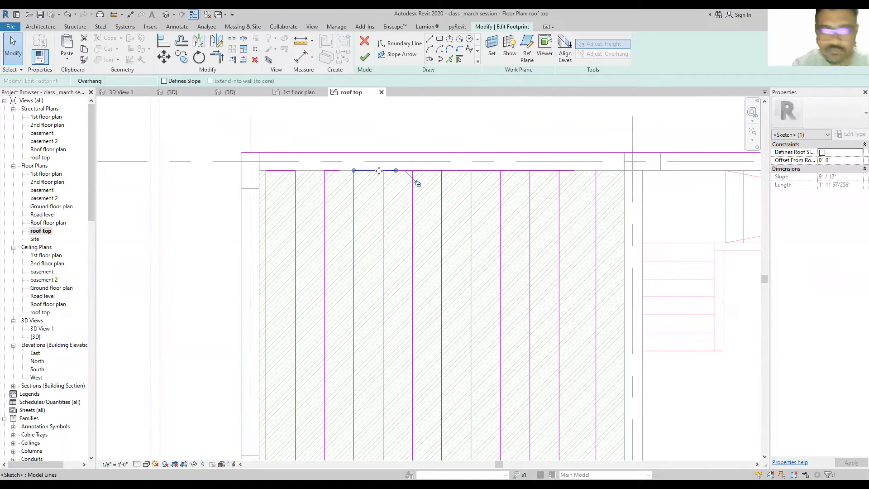
scroll(363, 174, "up", 1)
key("t")
key("r")
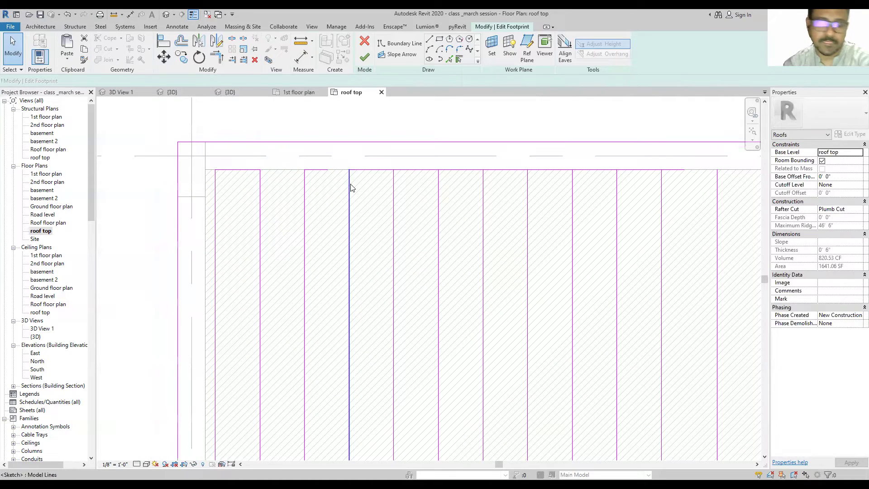
left_click(324, 170)
key("Escape")
key("Escape")
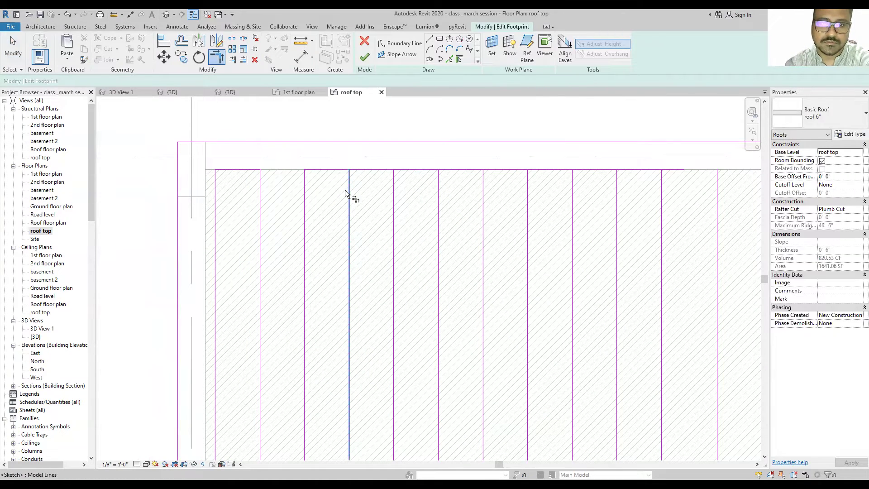
Step: Zoom in and inspect the sketch lines along the top edge
scroll(345, 189, "down", 3)
scroll(335, 167, "up", 2)
scroll(322, 295, "up", 2)
scroll(349, 208, "down", 3)
scroll(336, 330, "up", 2)
scroll(315, 198, "down", 2)
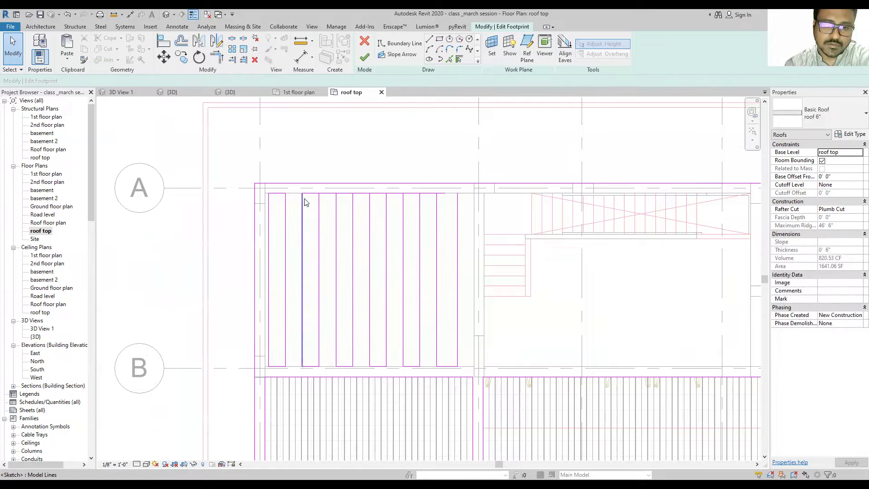
left_click(328, 198)
scroll(362, 209, "up", 2)
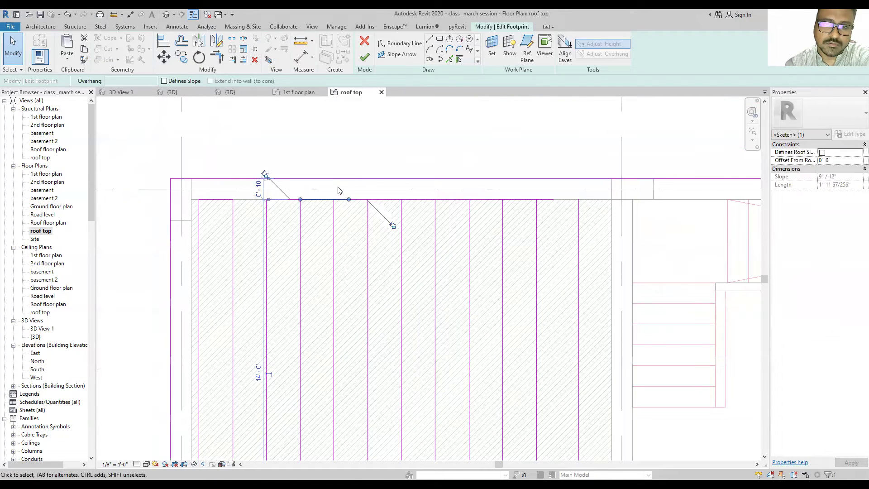
left_click(373, 220)
Step: Align the top sketch lines to the vertical slot lines, letting the lines separate
key("a")
key("l")
left_click(335, 202)
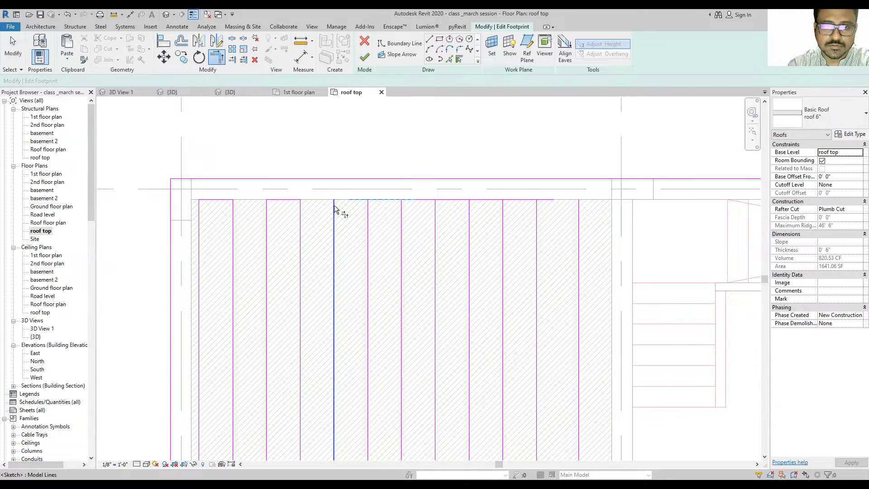
left_click(334, 205)
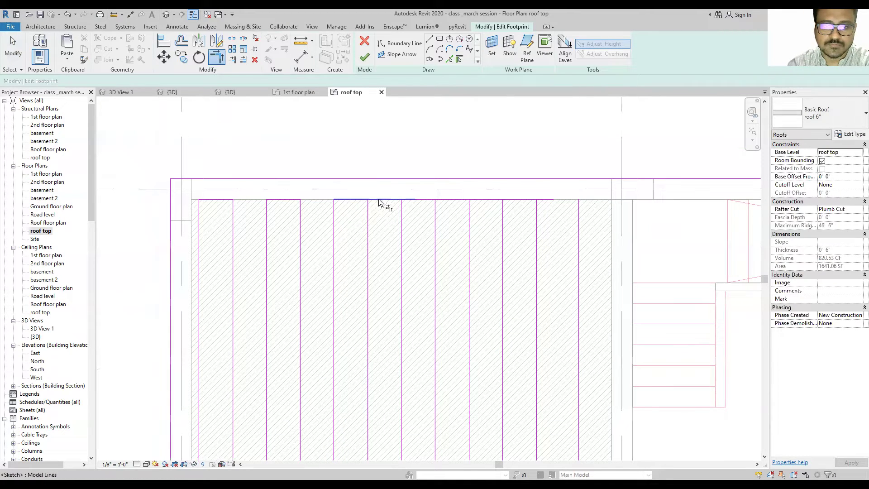
left_click(367, 207)
left_click(358, 197)
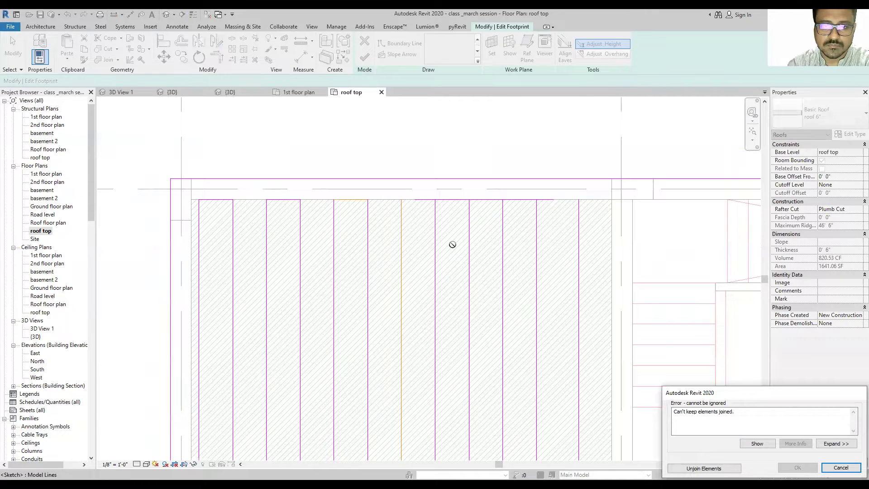
left_click(720, 469)
scroll(382, 217, "up", 2)
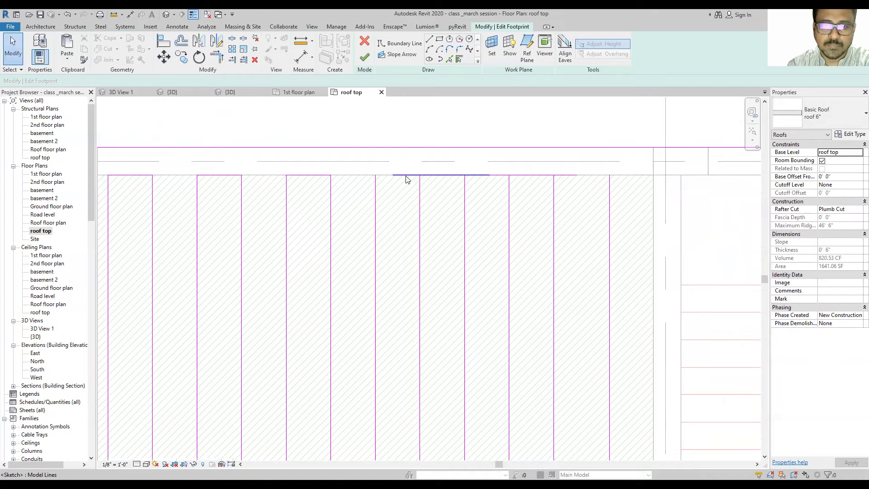
Step: Align a vertical slot line up to the top boundary line
key("a")
key("l")
left_click(404, 175)
left_click(375, 195)
key("Escape")
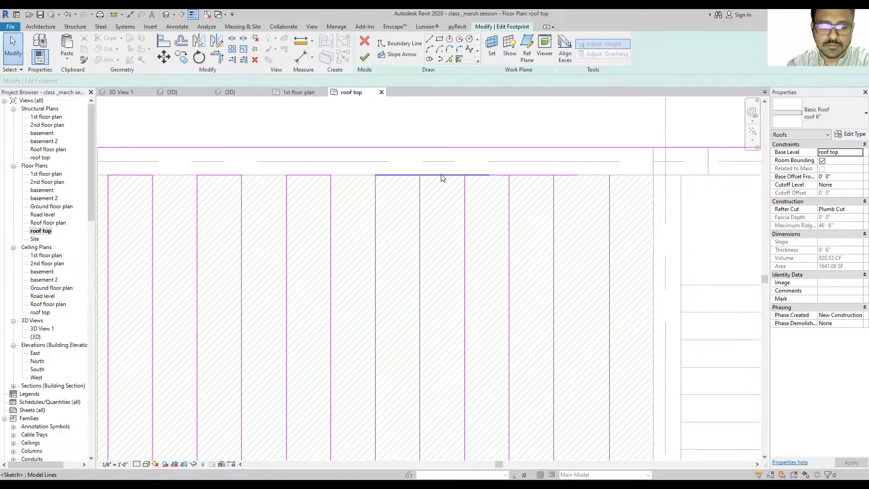
Step: Trim the remaining vertical slot lines against the top boundary
key("s")
key("l")
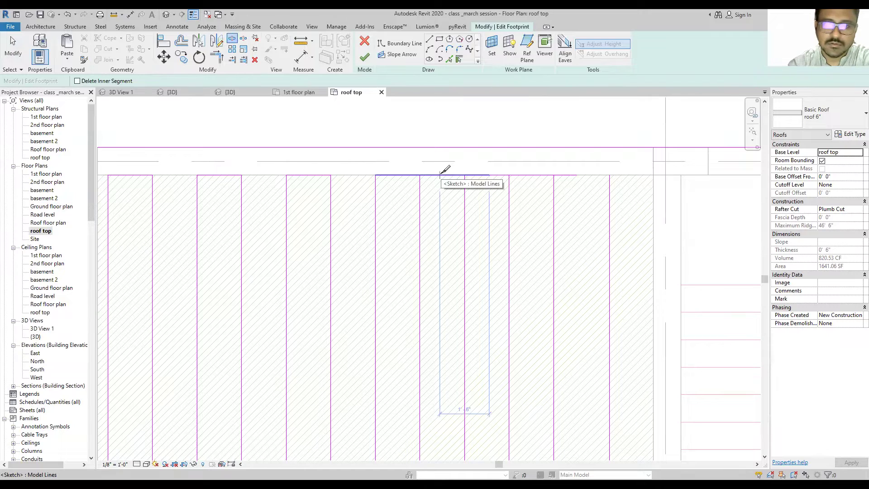
key("t")
key("r")
left_click(419, 185)
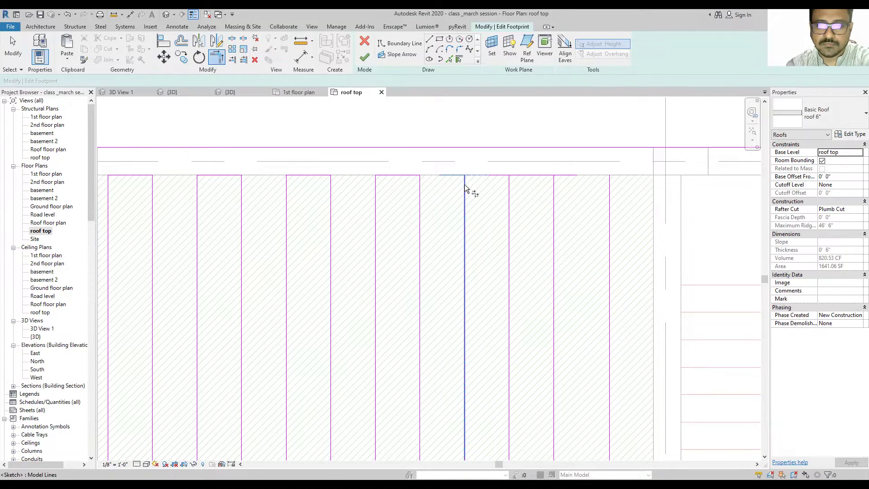
key("Escape")
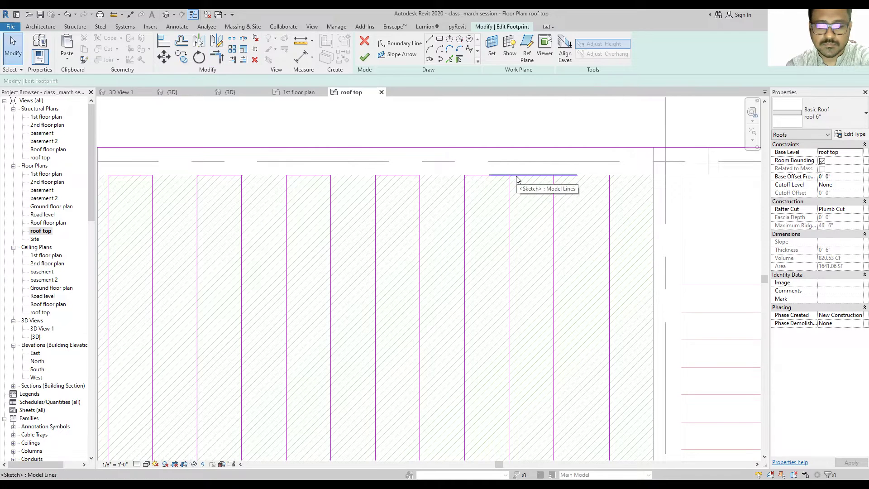
left_click(517, 176)
key("t")
key("r")
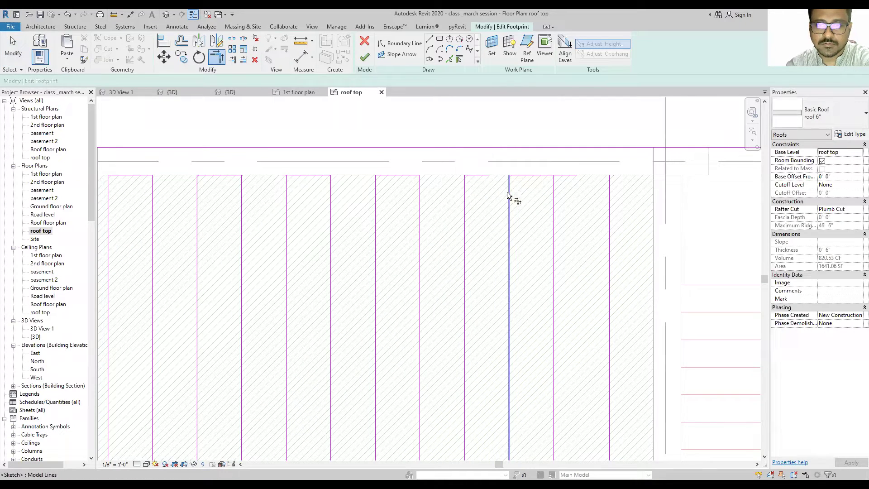
key("Escape")
Step: Check top sketch line lengths and bring the right end of the top edge into view
scroll(453, 166, "down", 4)
scroll(475, 168, "up", 3)
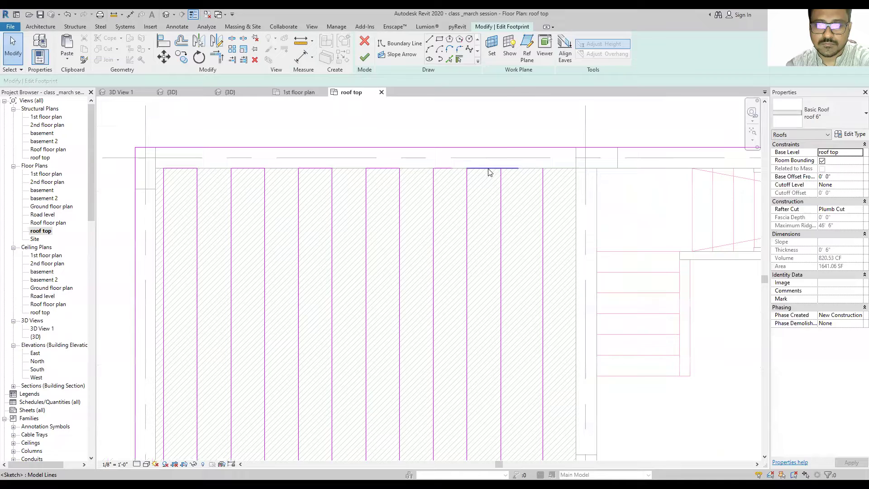
left_click(473, 170)
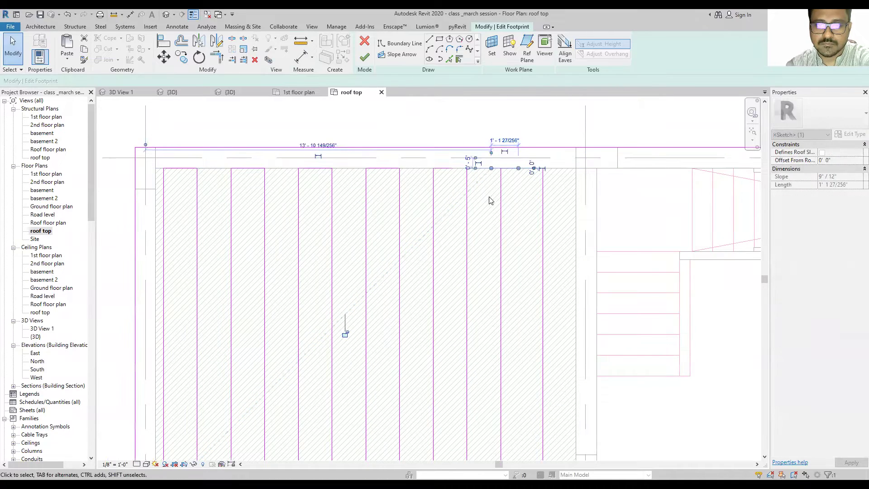
scroll(451, 179, "up", 2)
key("t")
key("r")
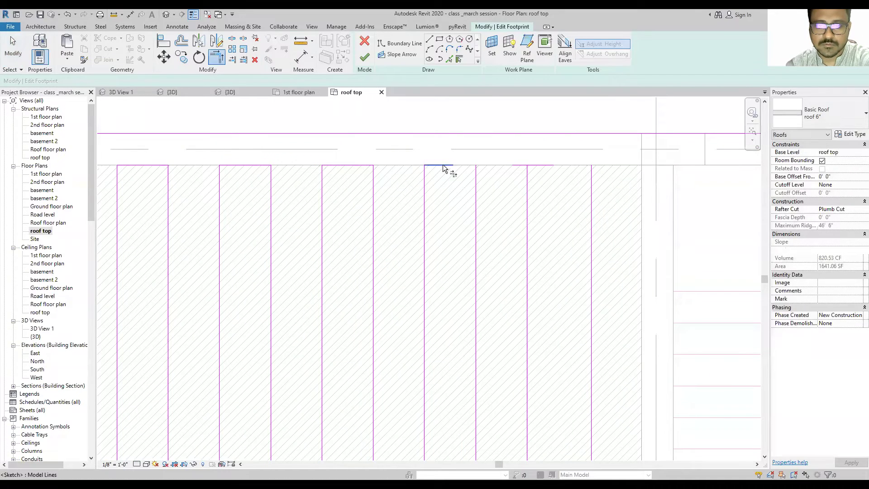
scroll(479, 183, "down", 2)
mouse_move(388, 194)
middle_mouse_down()
mouse_move(429, 203)
mouse_move(396, 179)
middle_mouse_up()
scroll(434, 145, "up", 2)
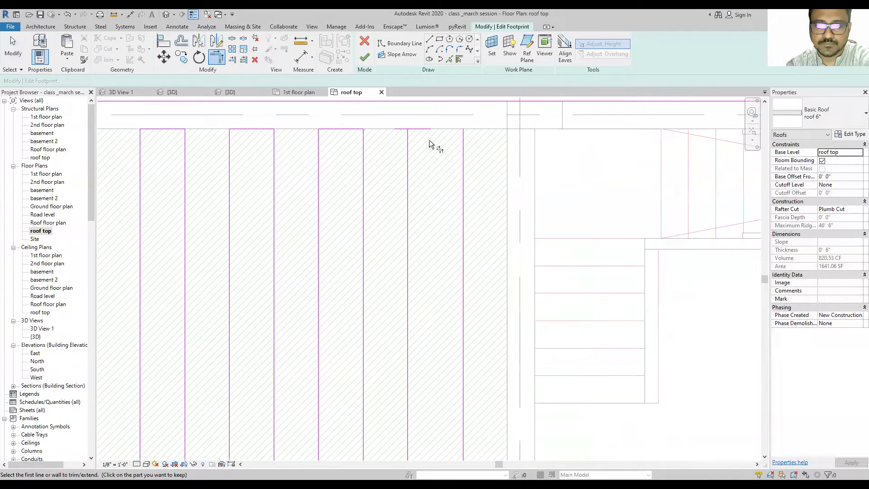
key("Escape")
Step: Finish the roof sketch to create the row of separate narrow roof strips
left_click(426, 129)
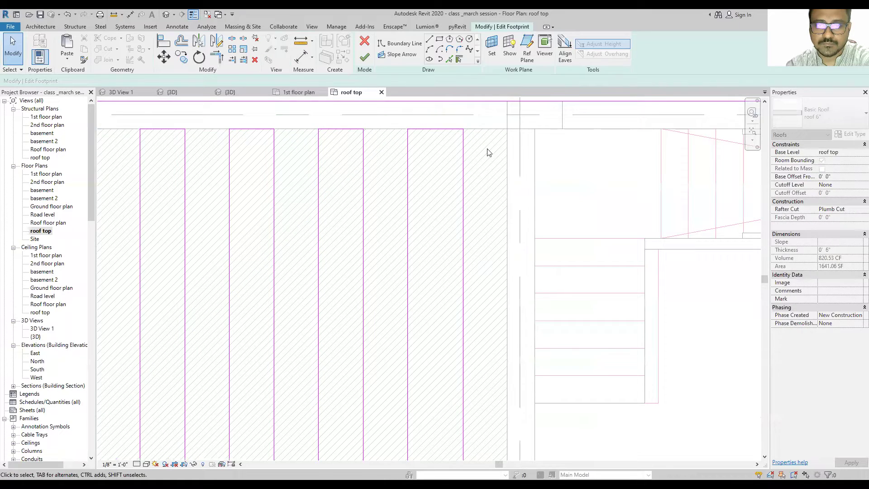
scroll(460, 229, "down", 3)
scroll(460, 229, "down", 2)
scroll(472, 222, "up", 2)
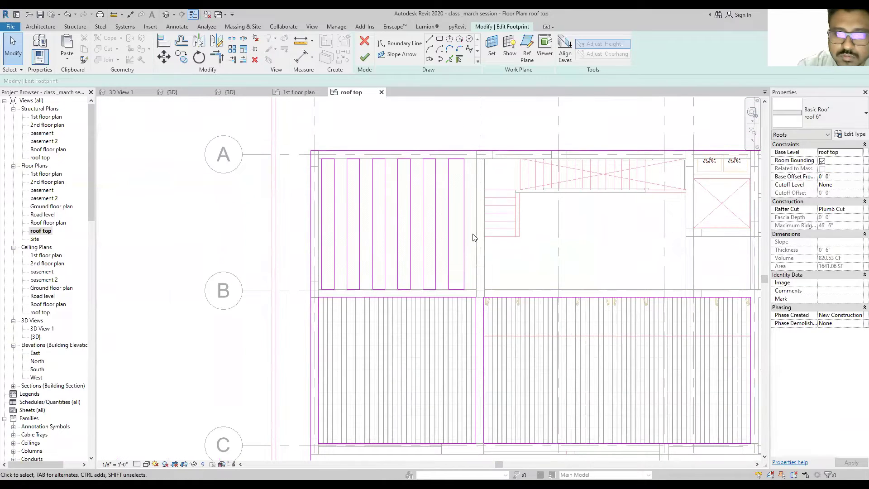
left_click(364, 58)
left_click(452, 208)
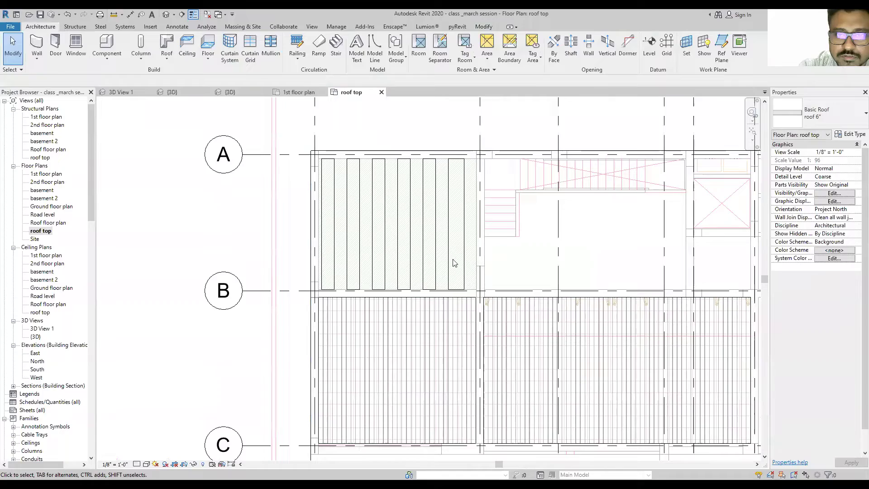
left_click(168, 16)
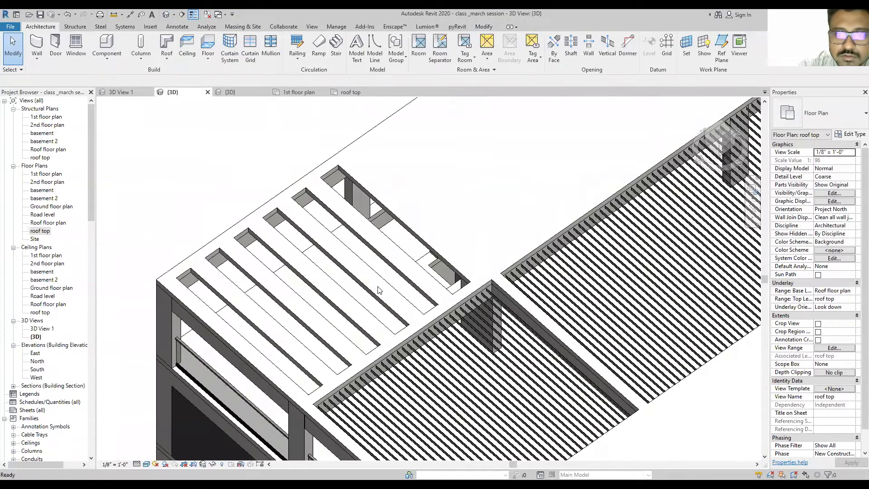
middle_click_drag(393, 304, 410, 232, "shift")
scroll(410, 232, "down", 2)
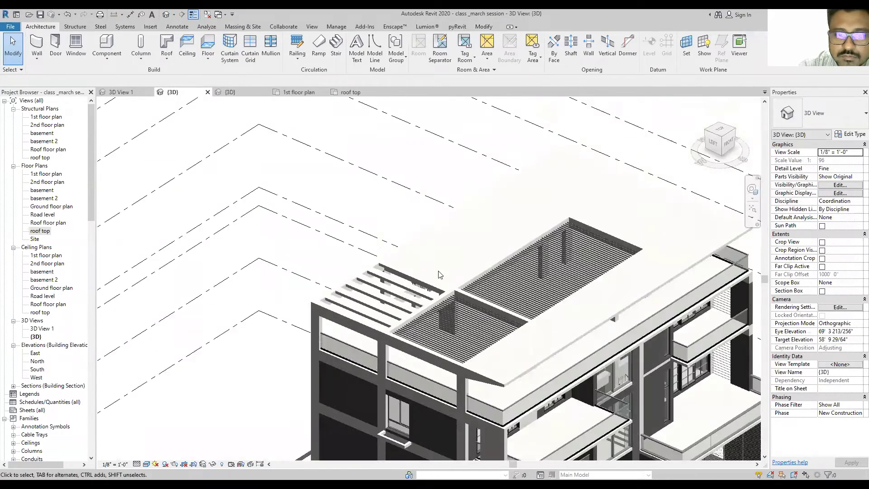
scroll(421, 272, "up", 2)
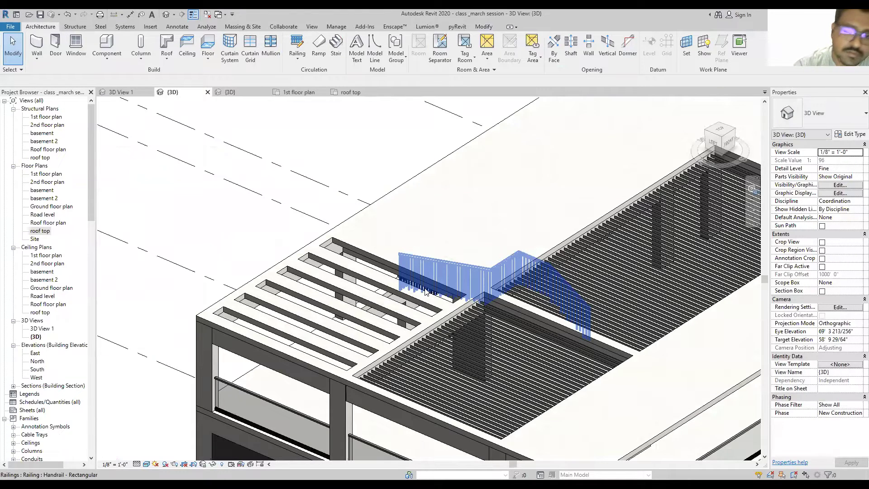
scroll(426, 292, "down", 2)
scroll(452, 308, "down", 2)
scroll(488, 326, "down", 2)
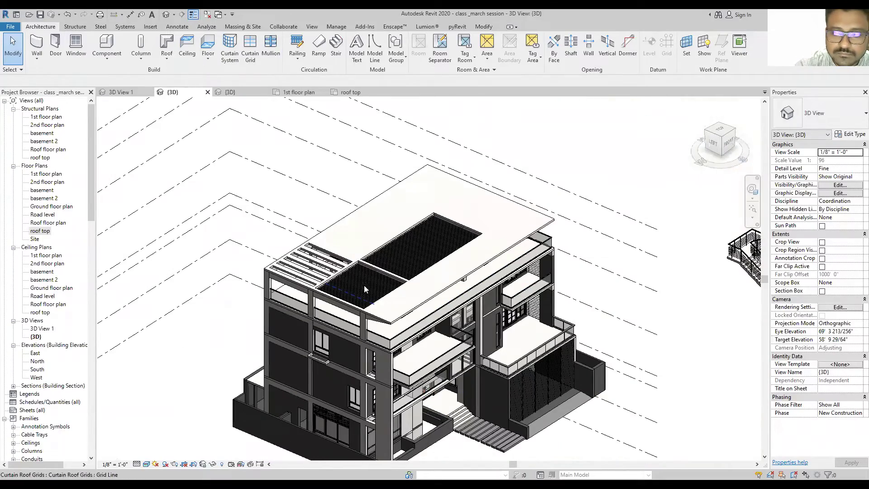
middle_click_drag(506, 334, 413, 250, "shift")
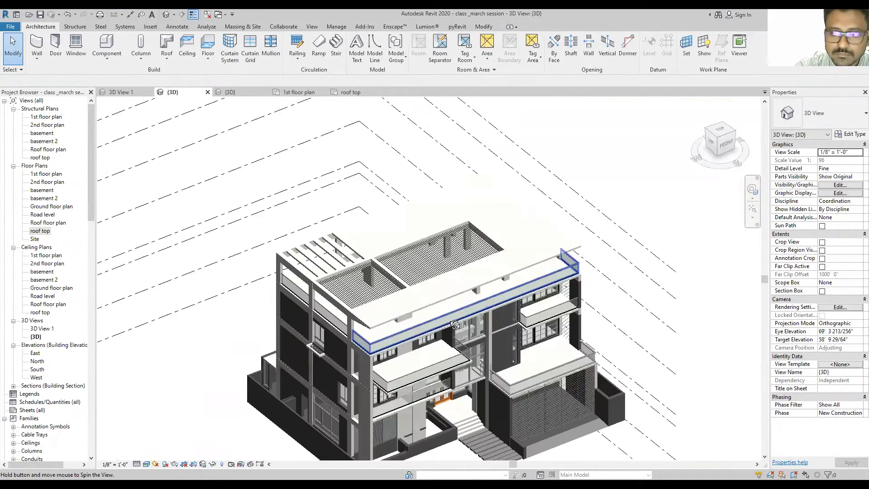
scroll(413, 249, "down", 2)
scroll(267, 337, "up", 4)
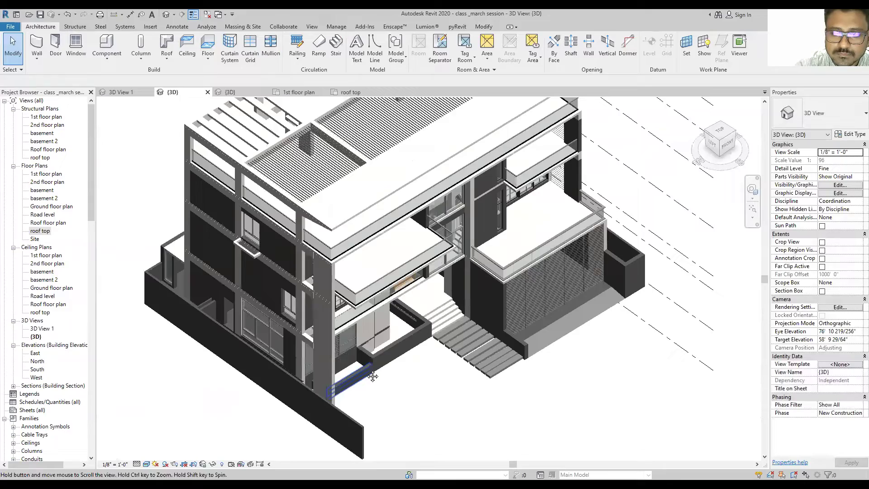
scroll(268, 335, "up", 2)
middle_click_drag(268, 335, 352, 388)
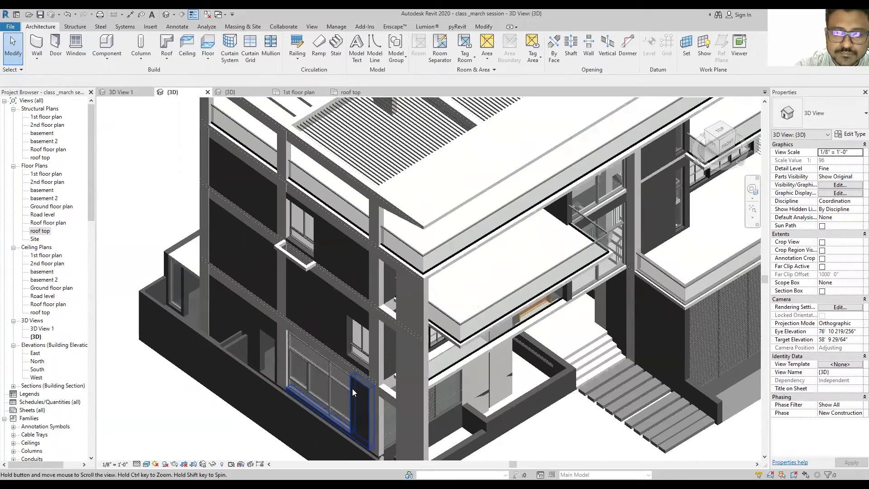
scroll(424, 252, "down", 2)
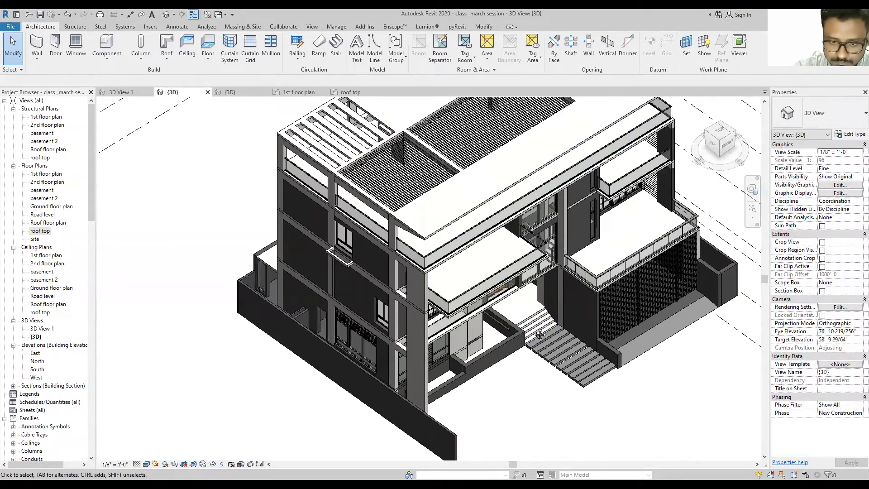
scroll(547, 340, "up", 1)
scroll(530, 317, "up", 1)
scroll(504, 287, "up", 1)
scroll(504, 286, "down", 3)
middle_click_drag(499, 325, 460, 383, "shift")
scroll(460, 383, "up", 2)
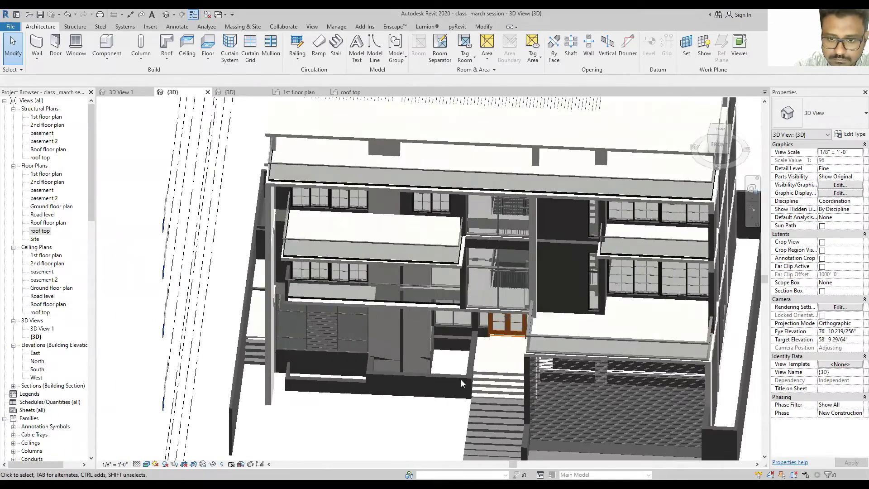
scroll(482, 275, "up", 2)
scroll(481, 272, "up", 2)
mouse_move(481, 272)
middle_mouse_down("shift")
mouse_move(538, 235)
mouse_move(518, 270)
mouse_move(482, 185)
middle_mouse_up("shift")
scroll(481, 185, "down", 3)
scroll(498, 203, "up", 2)
scroll(525, 241, "down", 2)
scroll(552, 301, "up", 3)
scroll(553, 297, "down", 2)
mouse_move(553, 297)
middle_mouse_down("shift")
mouse_move(513, 236)
mouse_move(454, 224)
middle_mouse_up("shift")
scroll(453, 224, "up", 2)
scroll(486, 223, "up", 2)
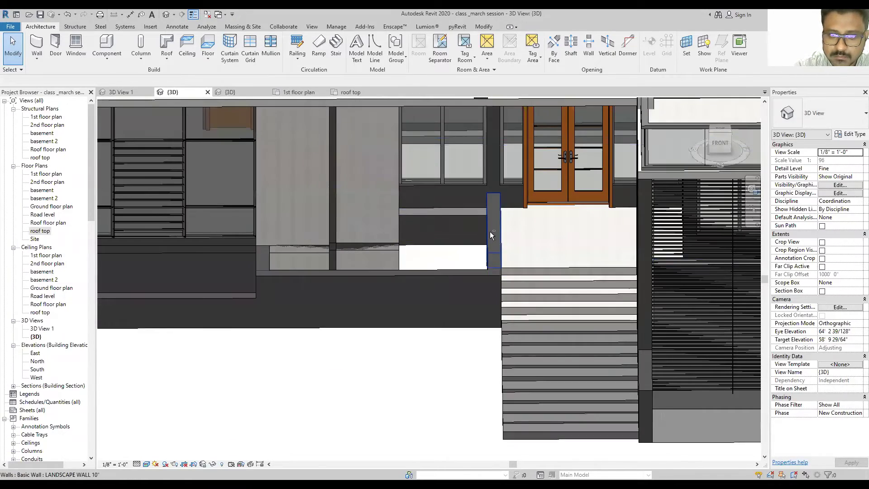
scroll(490, 232, "down", 2)
middle_click_drag(490, 232, 375, 274, "shift")
scroll(375, 274, "down", 2)
scroll(429, 247, "up", 1)
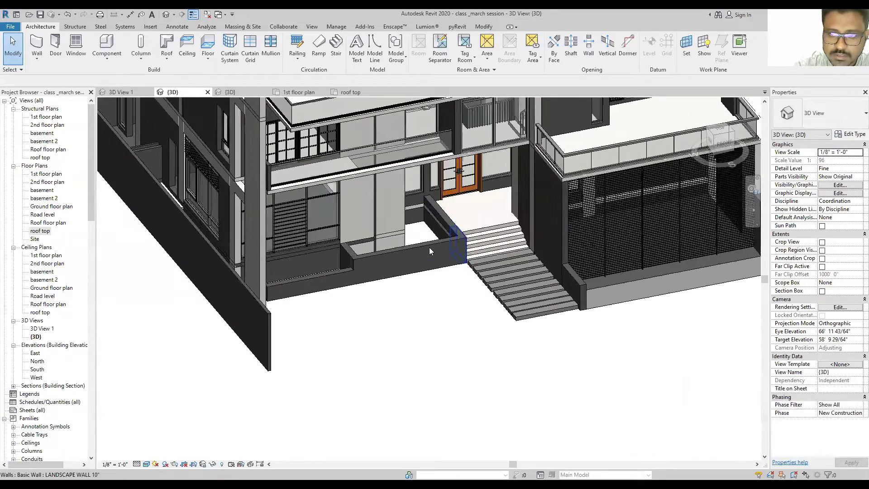
scroll(429, 247, "down", 3)
scroll(429, 247, "up", 2)
scroll(429, 247, "down", 2)
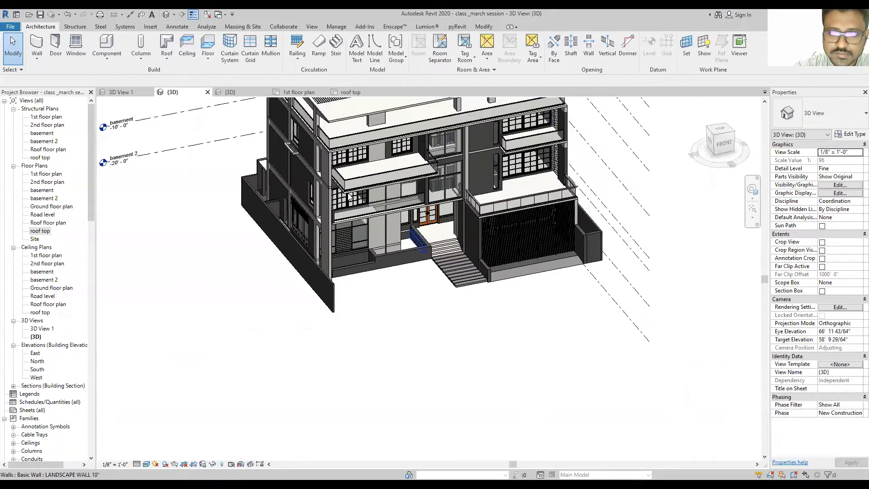
scroll(381, 246, "up", 2)
scroll(401, 289, "up", 3)
scroll(384, 236, "up", 2)
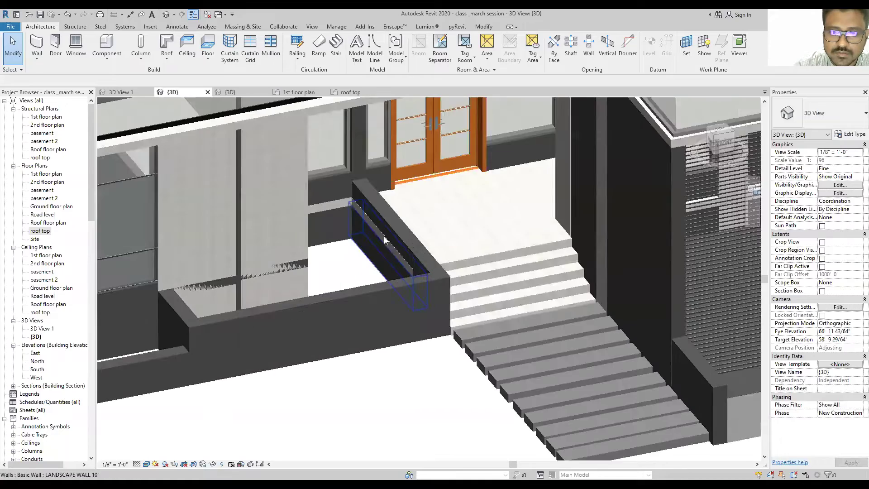
scroll(428, 276, "down", 1)
scroll(394, 291, "down", 2)
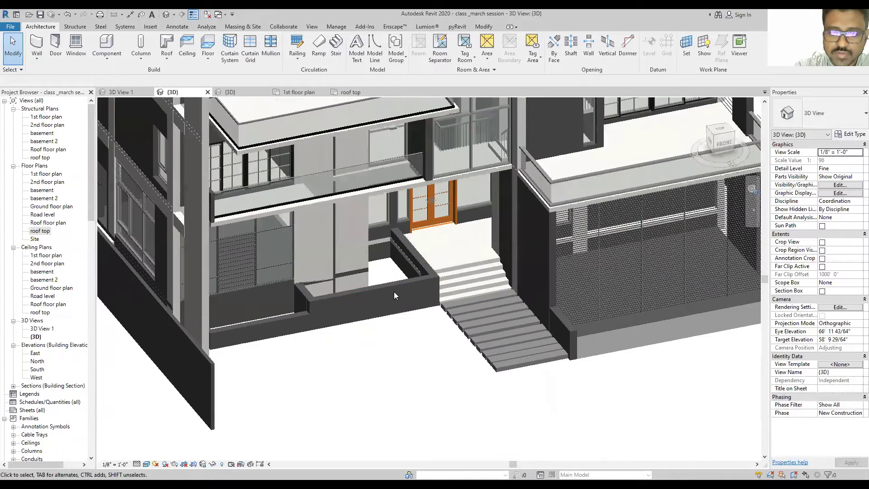
scroll(394, 292, "up", 2)
scroll(427, 263, "up", 2)
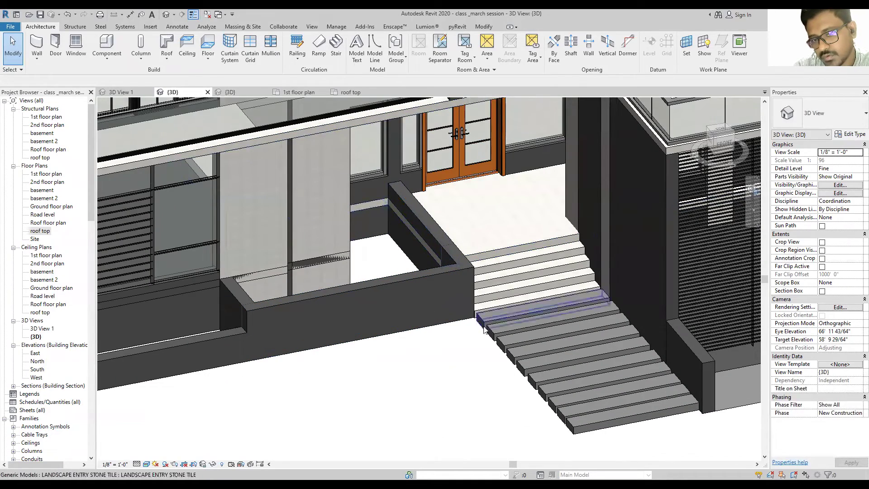
scroll(557, 441, "down", 1)
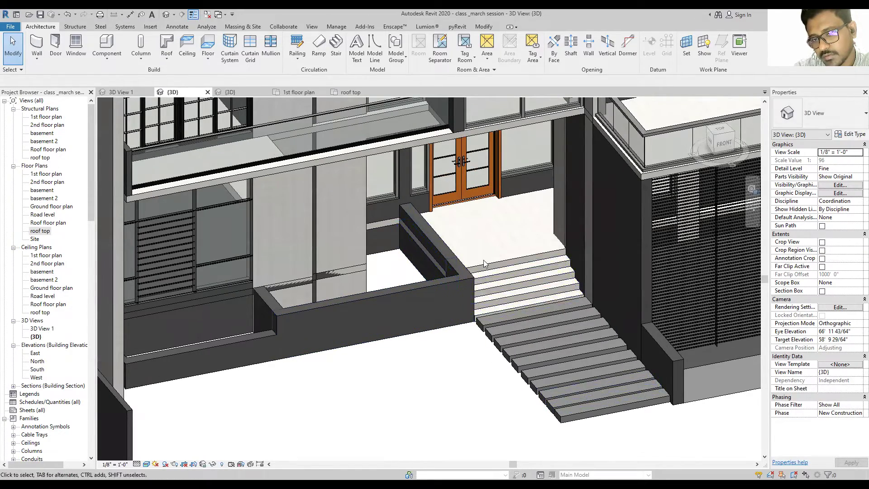
scroll(423, 238, "down", 2)
middle_click_drag(621, 130, 397, 308, "shift")
scroll(493, 355, "up", 3)
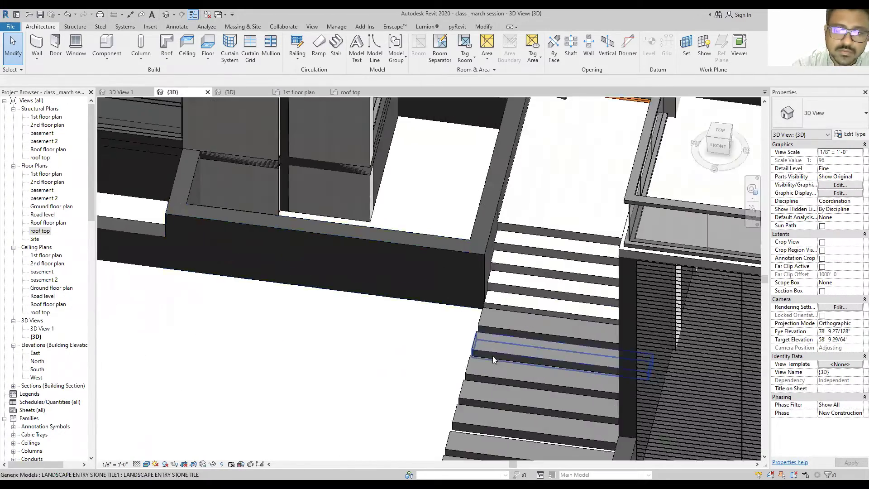
scroll(484, 262, "down", 2)
scroll(479, 361, "up", 2)
scroll(474, 302, "down", 2)
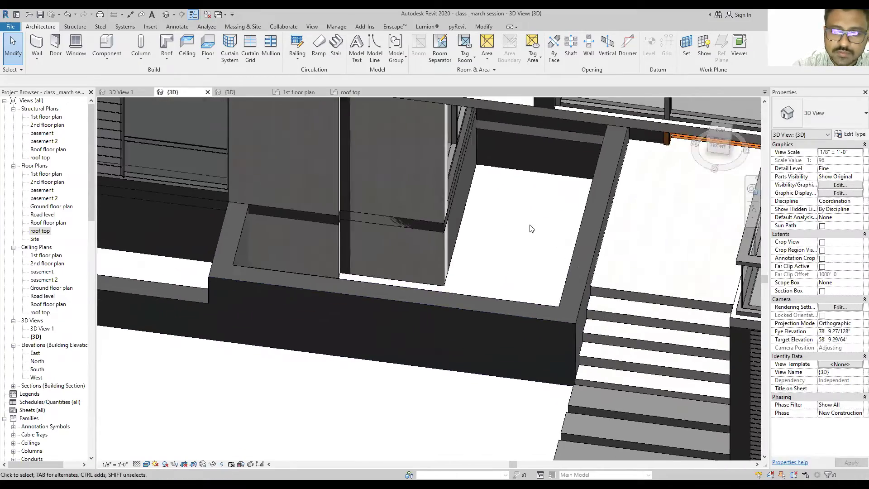
scroll(474, 302, "down", 2)
scroll(642, 278, "up", 2)
scroll(573, 168, "down", 2)
scroll(573, 167, "up", 3)
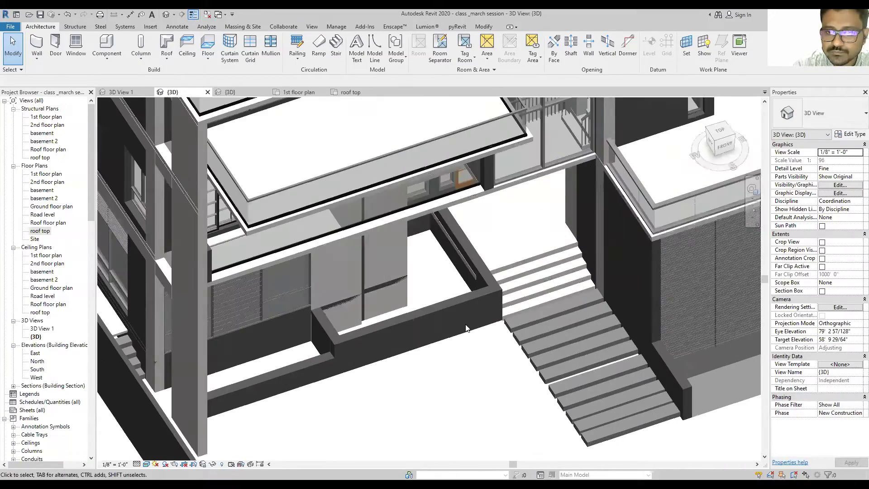
scroll(471, 304, "up", 2)
mouse_move(494, 254)
middle_mouse_down("shift")
mouse_move(504, 227)
mouse_move(479, 343)
middle_mouse_up("shift")
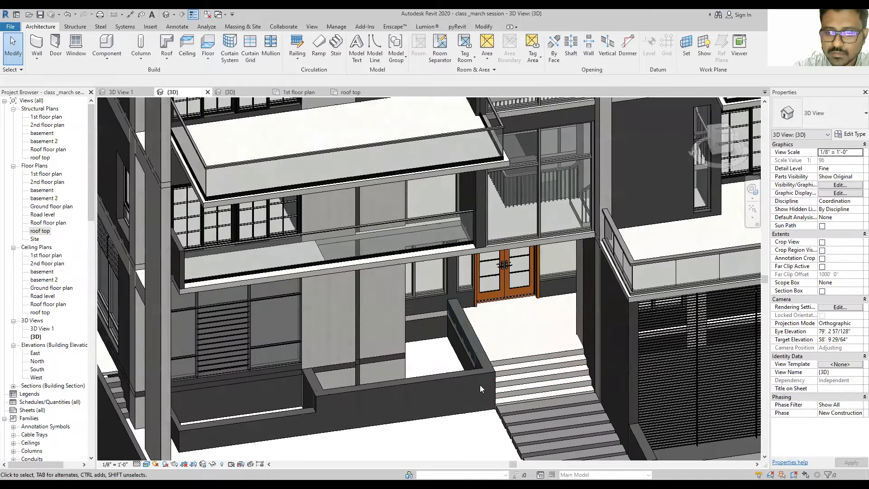
left_click(476, 338)
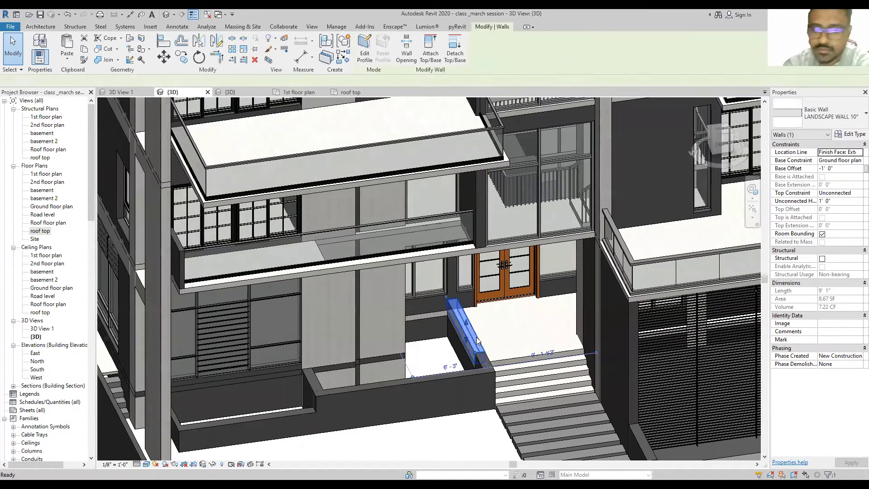
Step: Select the long front landscape wall and inspect its temporary dimension
key("Escape")
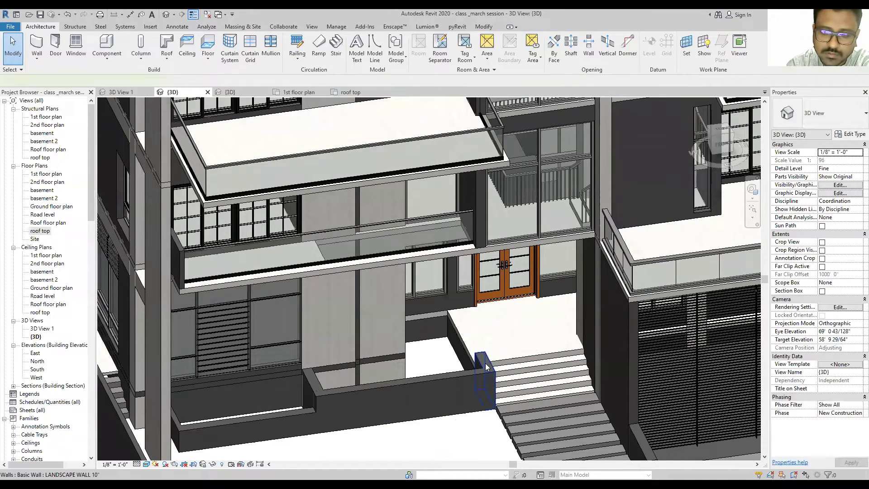
left_click(480, 375)
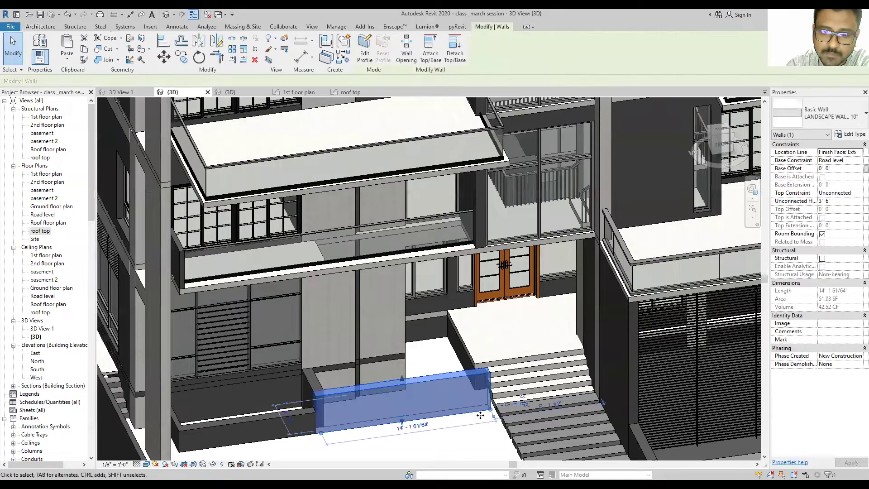
left_click_drag(491, 418, 459, 414)
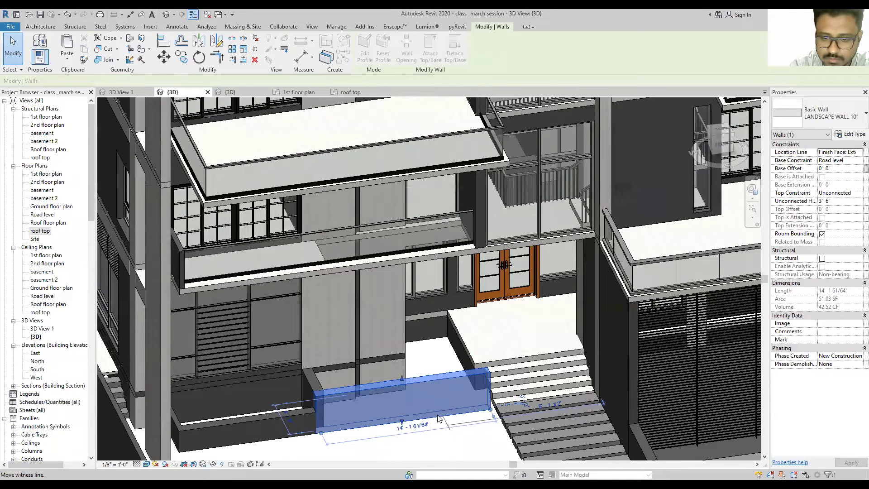
key("l")
key("i")
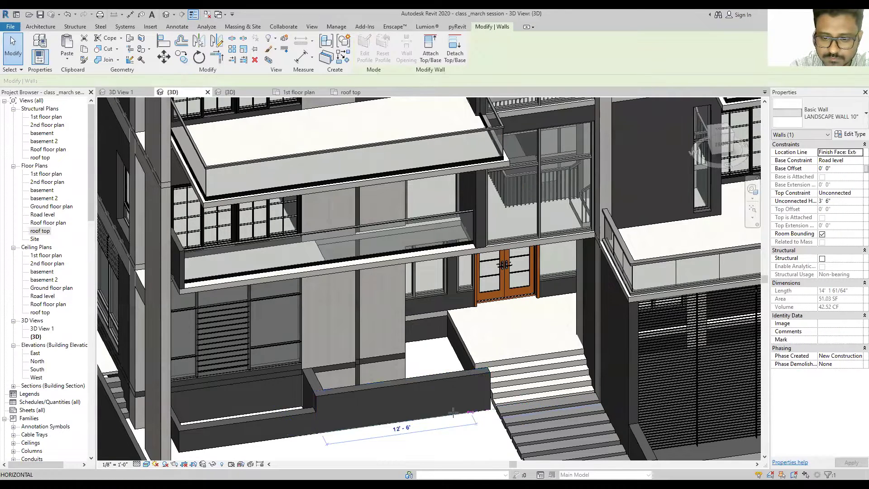
key("Escape")
key("Escape")
Step: Orbit to the entrance landing and open the front floor slab's boundary for editing
scroll(427, 362, "up", 3)
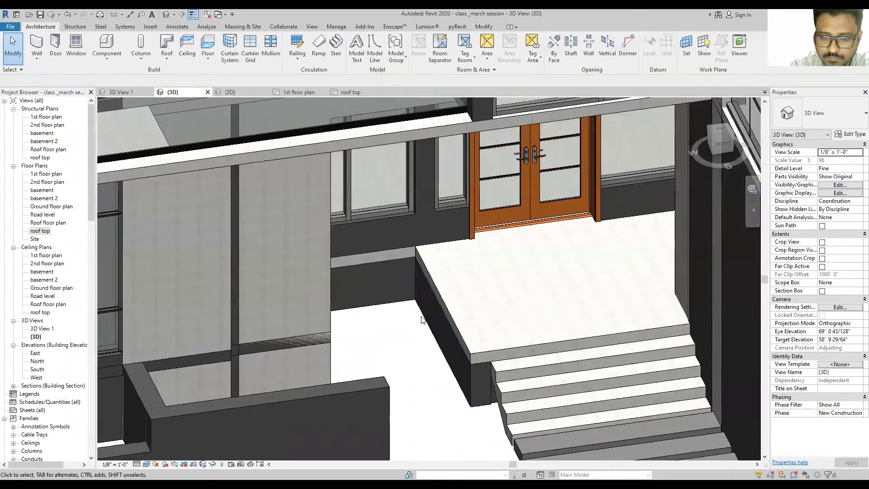
mouse_move(428, 362)
middle_mouse_down("shift")
mouse_move(498, 337)
mouse_move(494, 218)
middle_mouse_up("shift")
double_click(492, 229)
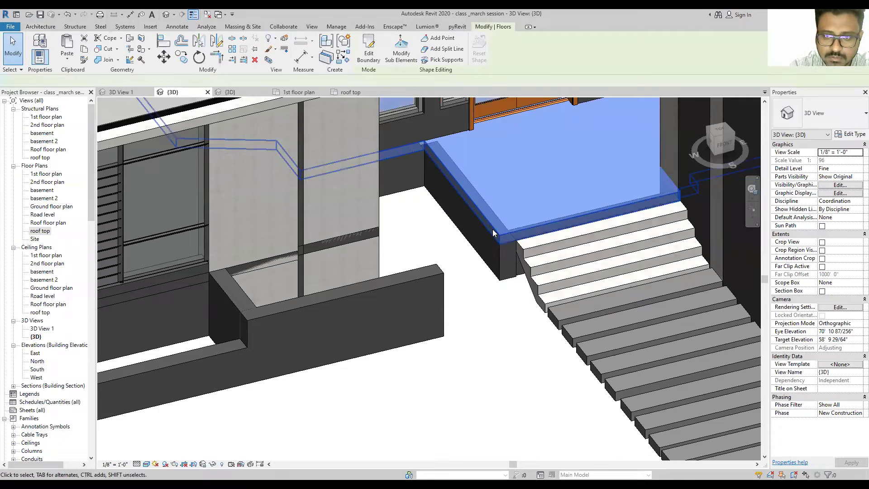
Step: Finish the floor edit and delete the short landscape wall beside the landing
scroll(460, 185, "up", 3)
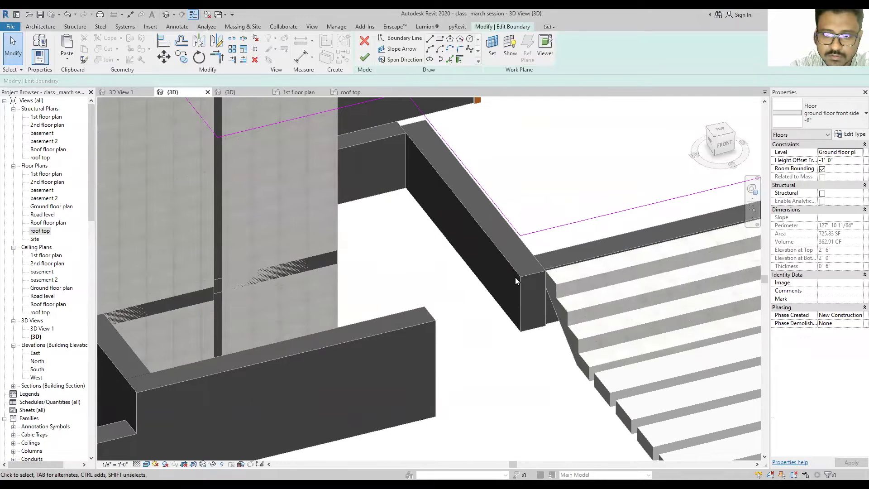
left_click(365, 58)
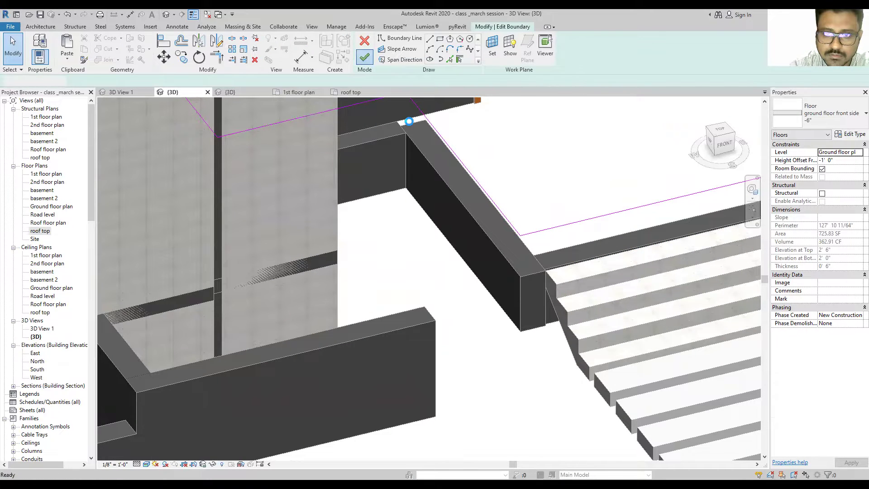
scroll(464, 280, "down", 4)
scroll(485, 271, "up", 3)
left_click(487, 297)
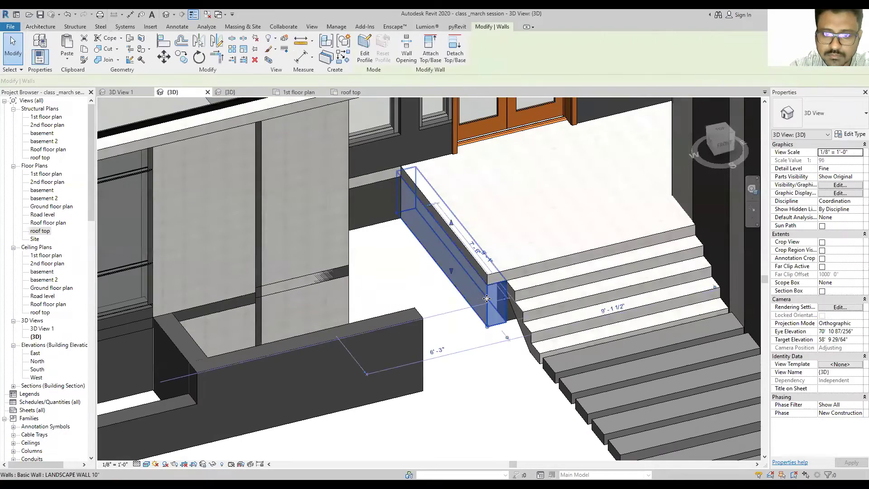
key("Delete")
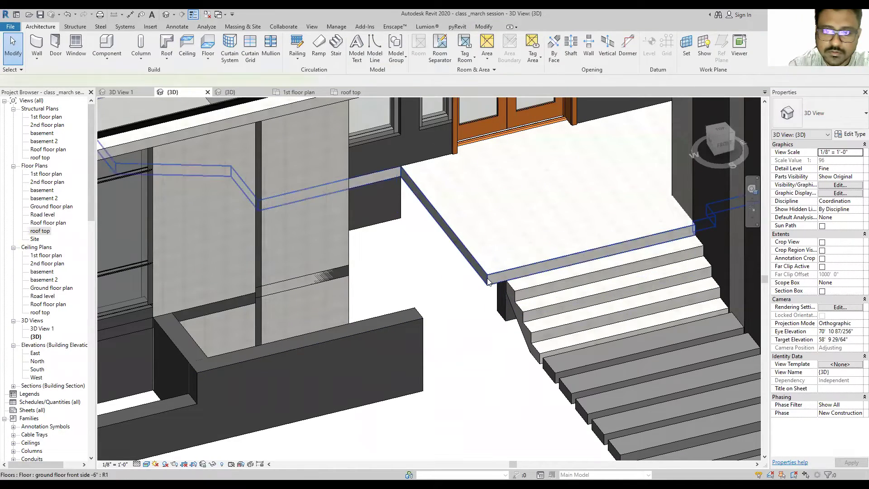
Step: Reopen the landing slab's boundary and orbit to see the stair and sketch lines
double_click(490, 286)
left_click(484, 249)
scroll(475, 292, "up", 2)
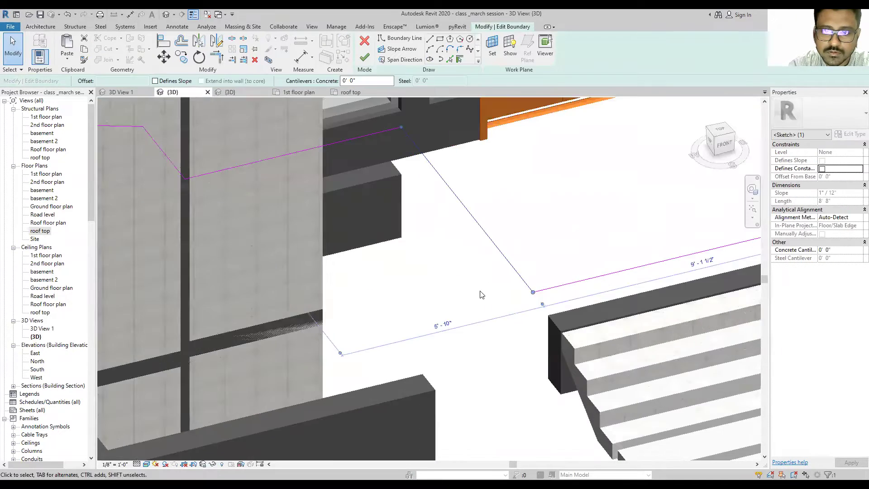
scroll(483, 282, "down", 3)
mouse_move(484, 282)
middle_mouse_down("shift")
mouse_move(409, 298)
mouse_move(410, 274)
middle_mouse_up("shift")
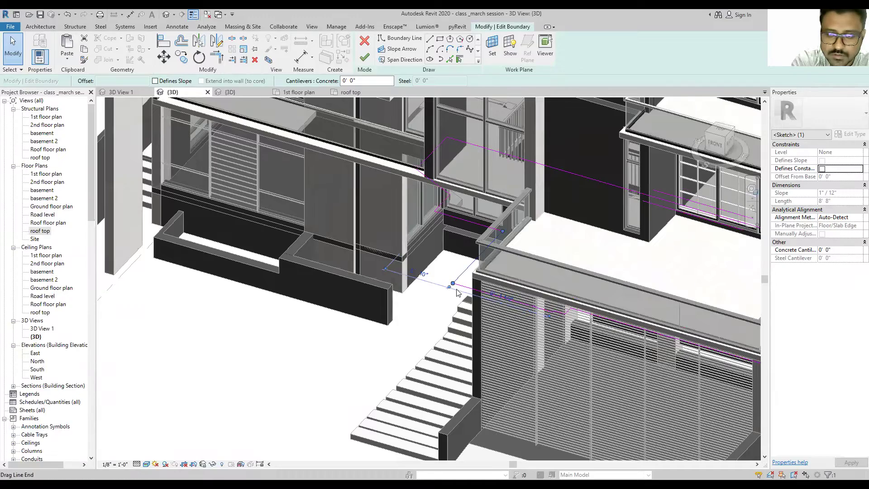
scroll(457, 292, "down", 3)
middle_click_drag(457, 292, 444, 294, "shift")
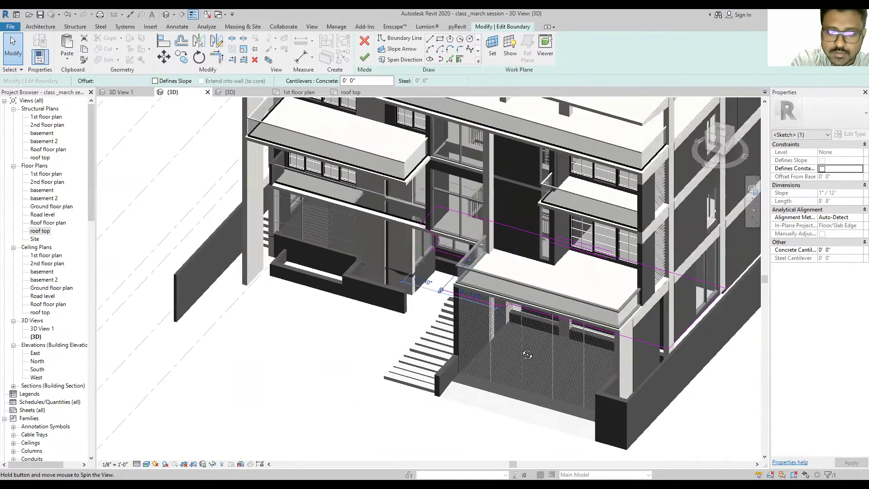
scroll(444, 293, "up", 3)
scroll(444, 293, "up", 3)
mouse_move(443, 293)
middle_mouse_down("shift")
mouse_move(492, 252)
mouse_move(361, 304)
mouse_move(398, 276)
middle_mouse_up("shift")
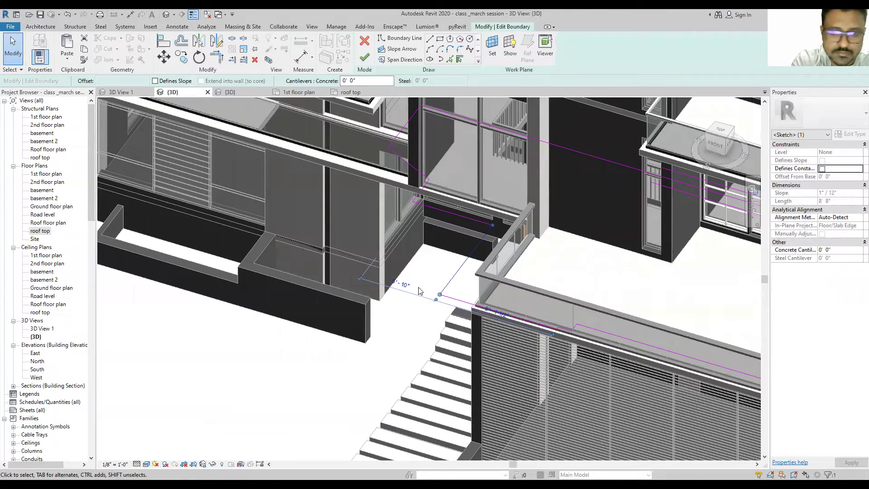
Step: Align the floor's front boundary line to the wall face and finish the edit
key("a")
key("l")
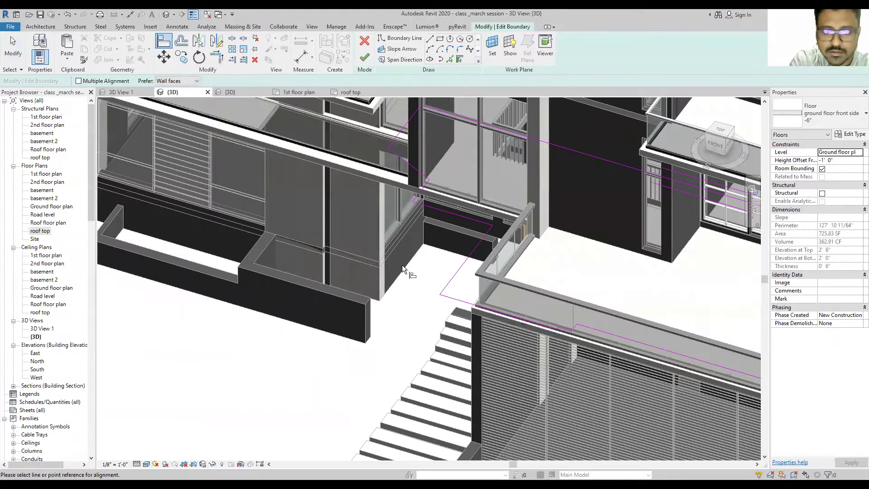
left_click(402, 268)
left_click(452, 278)
key("Escape")
key("Escape")
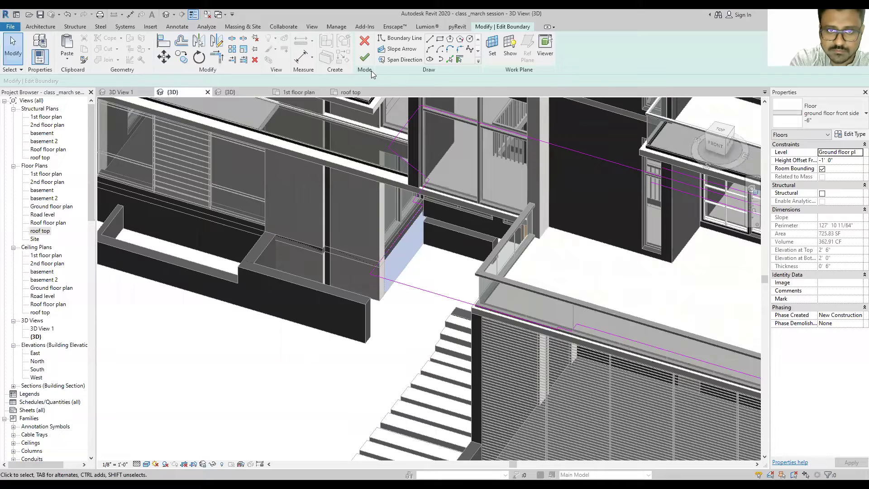
left_click(364, 57)
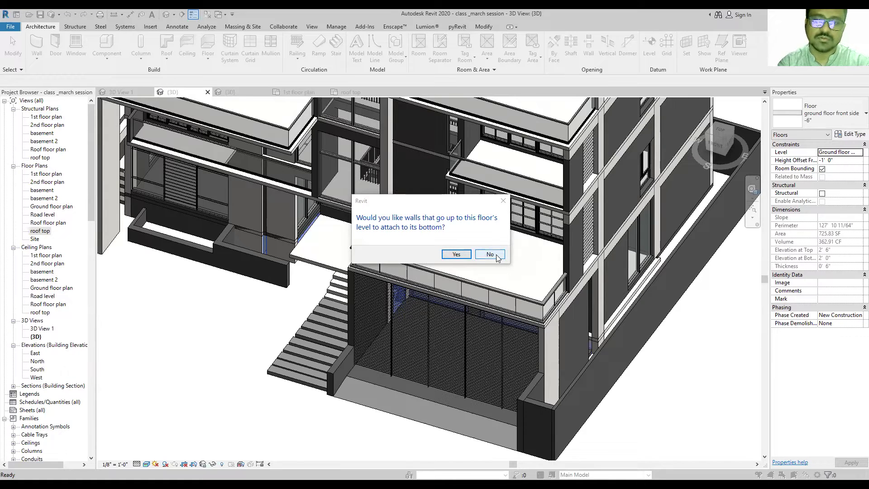
key("Escape")
Step: Reopen the floor boundary and switch to the Ground floor plan around the stair
scroll(409, 269, "up", 2)
mouse_move(409, 270)
middle_mouse_down()
mouse_move(477, 292)
mouse_move(452, 262)
mouse_move(409, 248)
middle_mouse_up()
double_click(408, 248)
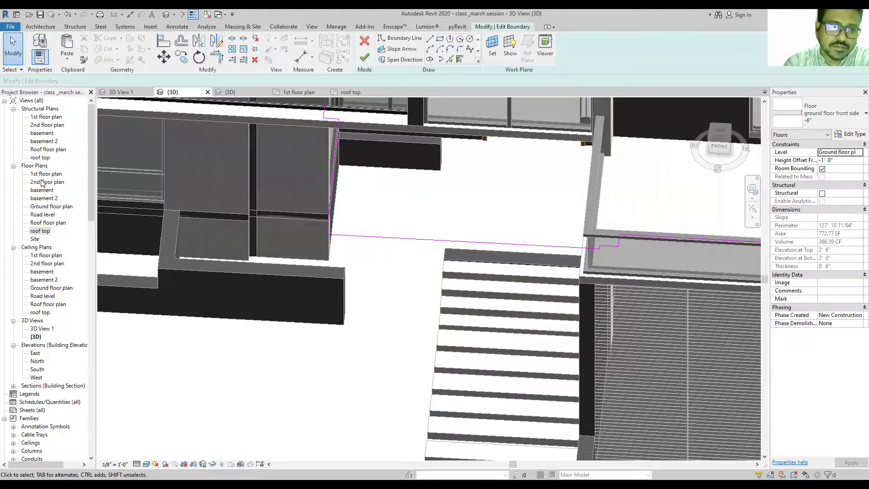
double_click(45, 207)
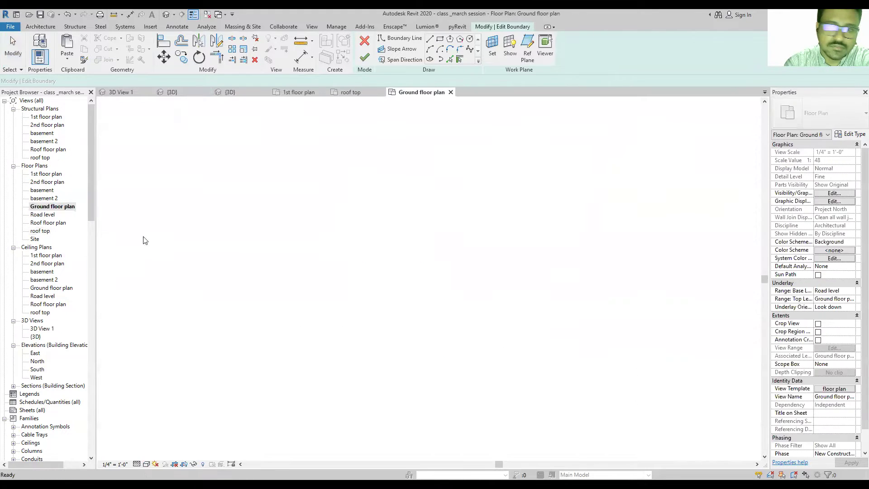
scroll(448, 297, "up", 5)
scroll(438, 204, "up", 3)
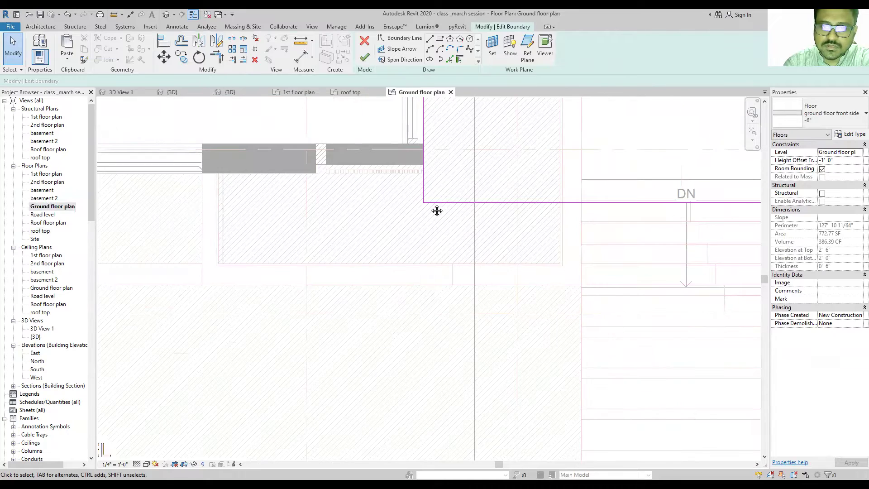
middle_click_drag(438, 204, 352, 292)
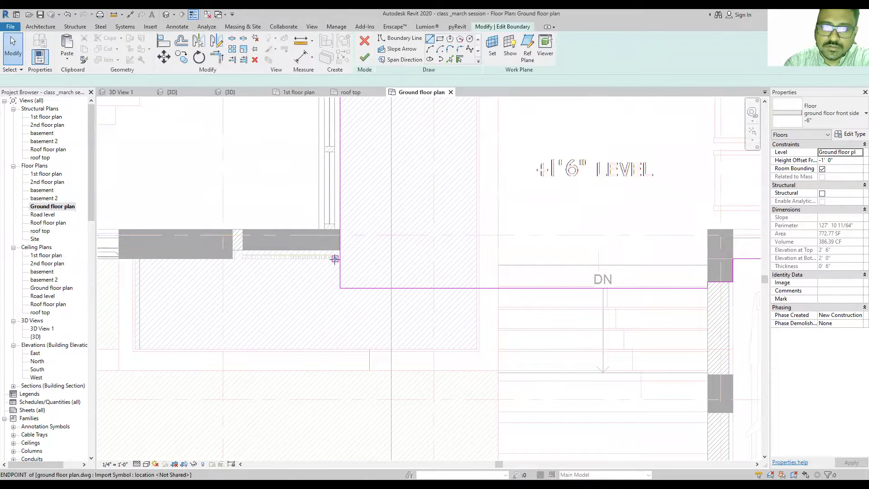
Step: Draw a stepped boundary from the wall corner across, then down to the floor edge
left_click(423, 40)
left_click(340, 250)
left_click(477, 250)
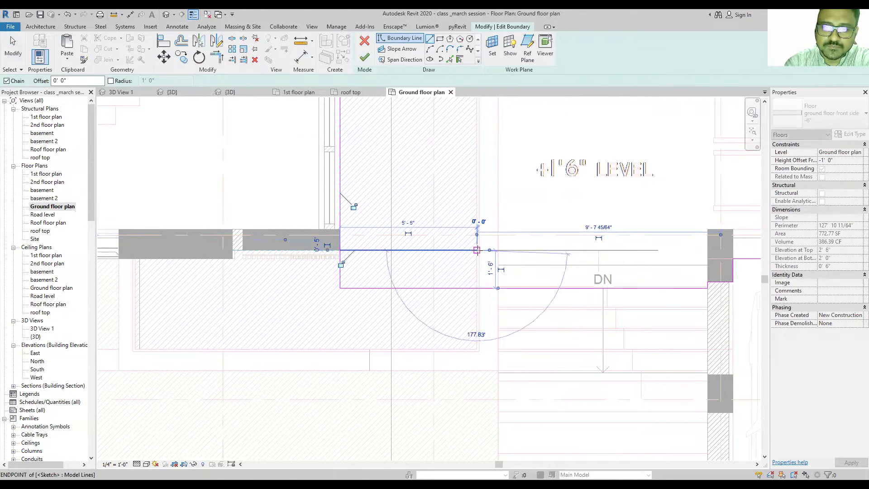
left_click(477, 287)
key("Escape")
key("Escape")
Step: Trim the new and existing boundary lines into clean corners, removing leftover stubs
key("t")
key("r")
left_click(478, 274)
left_click(491, 288)
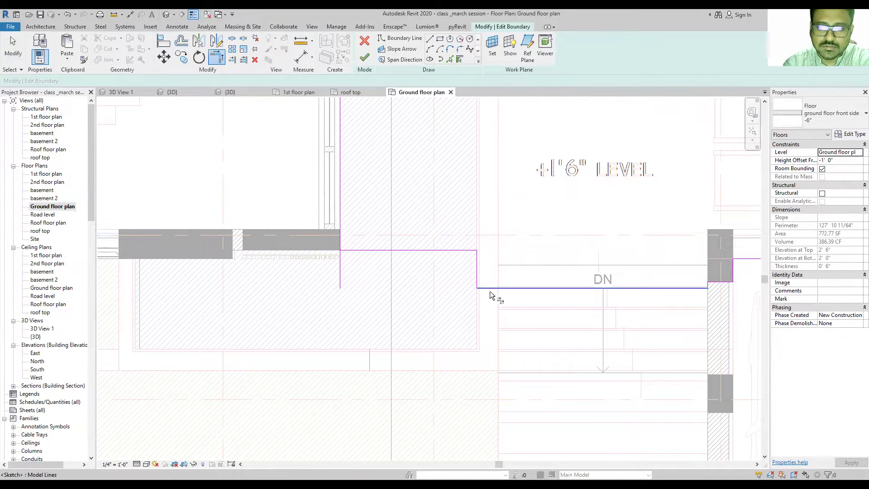
key("Escape")
key("t")
key("r")
left_click(368, 249)
left_click(340, 242)
key("Escape")
Step: Finish the floor boundary without attaching walls and return to the {3D} view
scroll(481, 256, "down", 3)
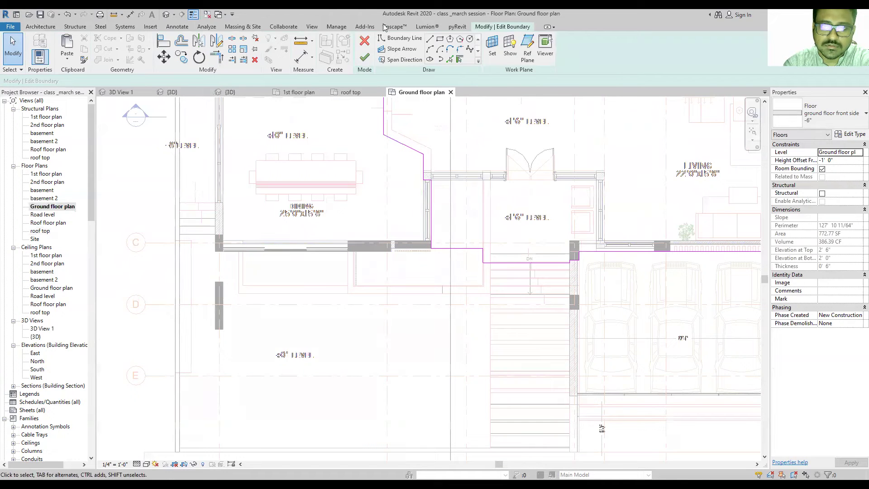
left_click(365, 58)
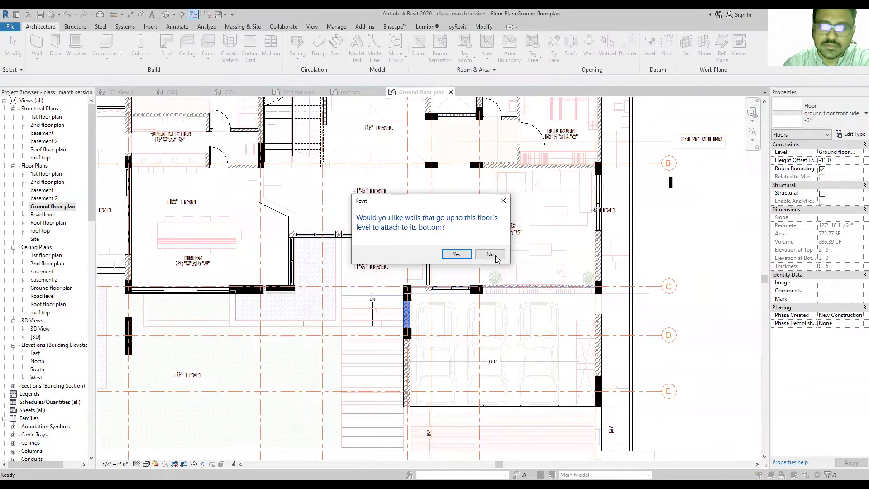
left_click(491, 254)
key("Escape")
left_click(165, 14)
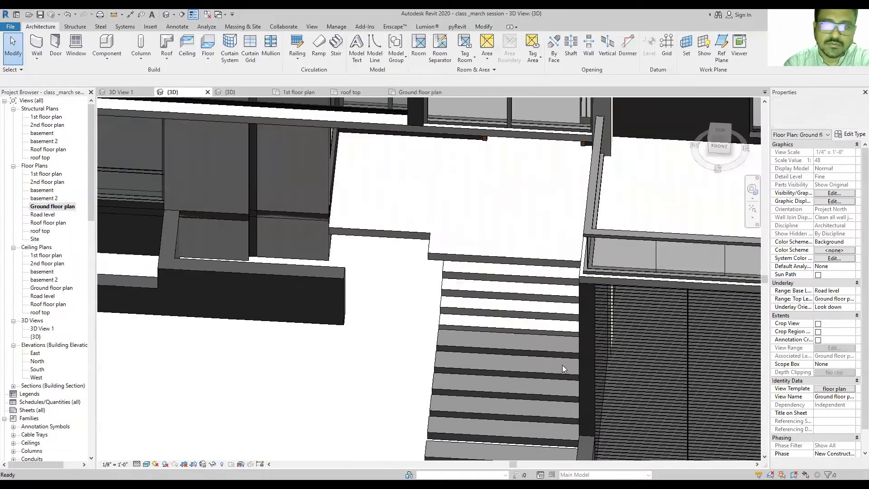
Step: Check the small wall beside the stair in 3D, then go to the Road level plan
middle_click_drag(419, 255, 498, 269, "shift")
left_click(497, 268)
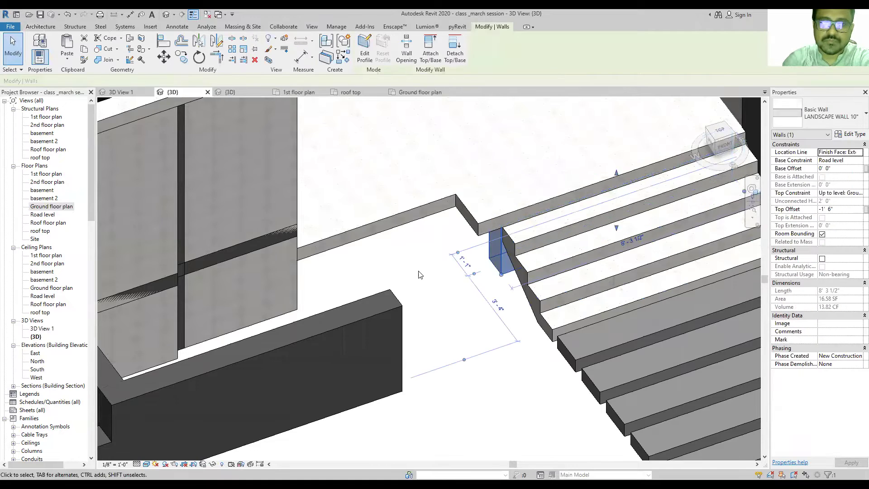
left_click_drag(494, 274, 497, 279)
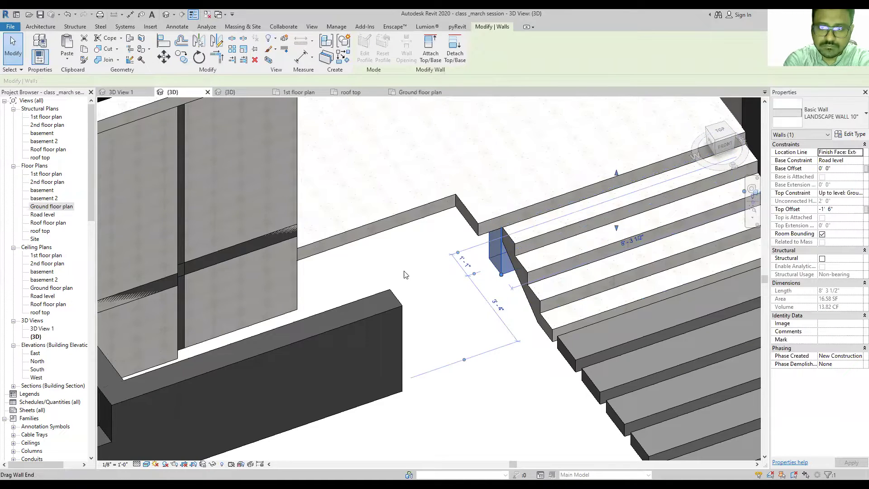
double_click(42, 215)
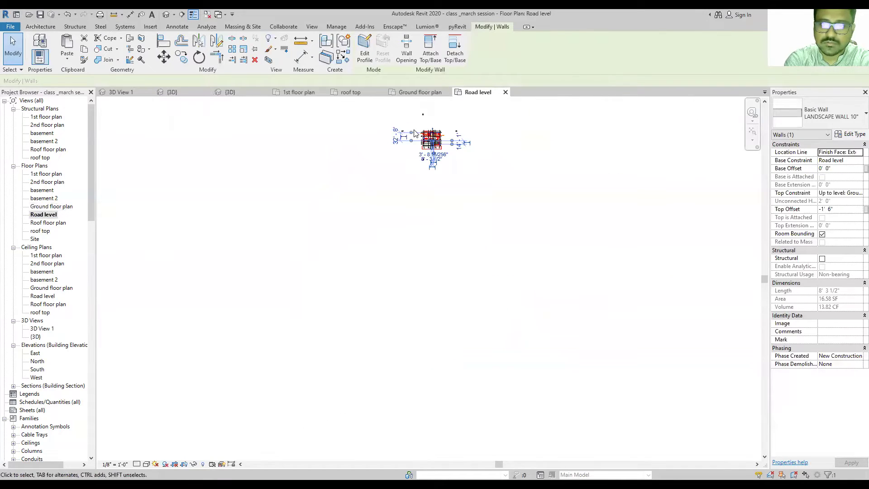
key("Escape")
scroll(415, 133, "up", 5)
scroll(449, 178, "up", 5)
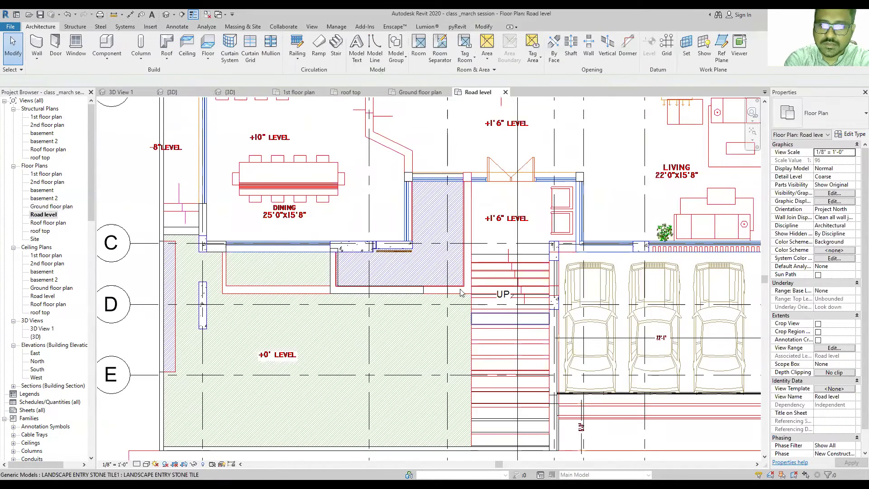
scroll(462, 290, "up", 4)
Step: Use Create Similar to draw a matching landscape wall from the existing wall's end to grid C
left_click(505, 201)
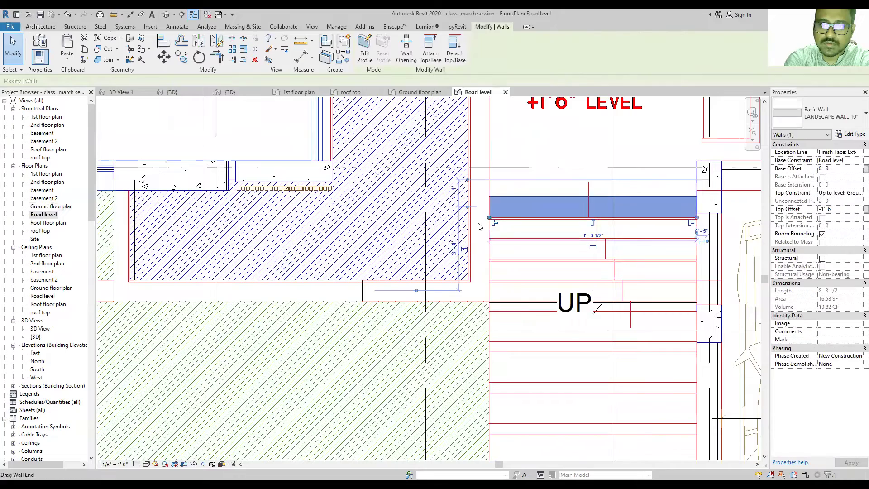
middle_click_drag(505, 200, 550, 277)
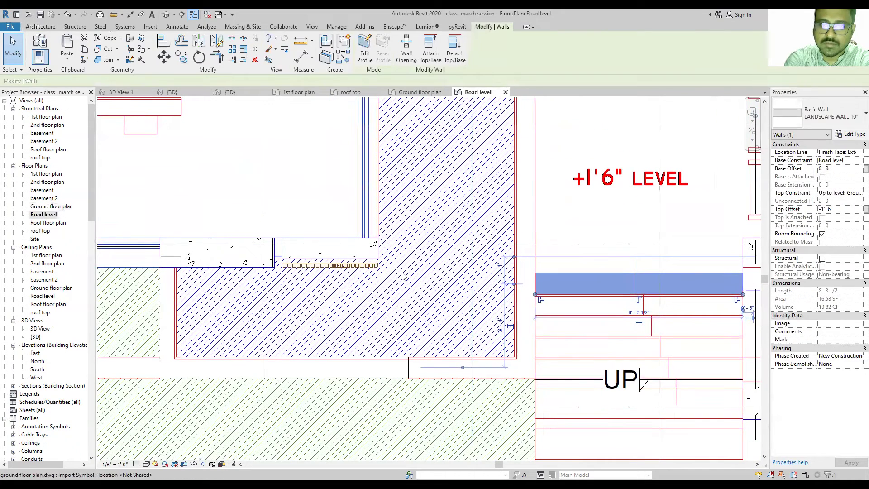
key("Escape")
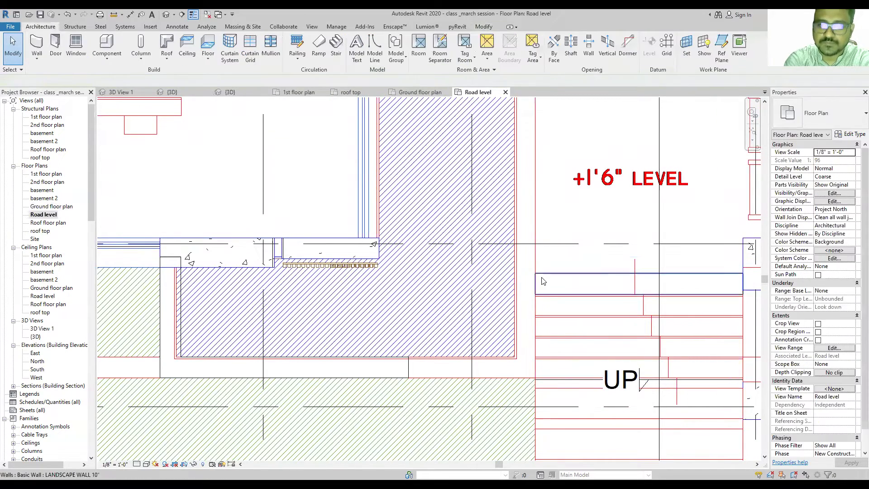
left_click(544, 273)
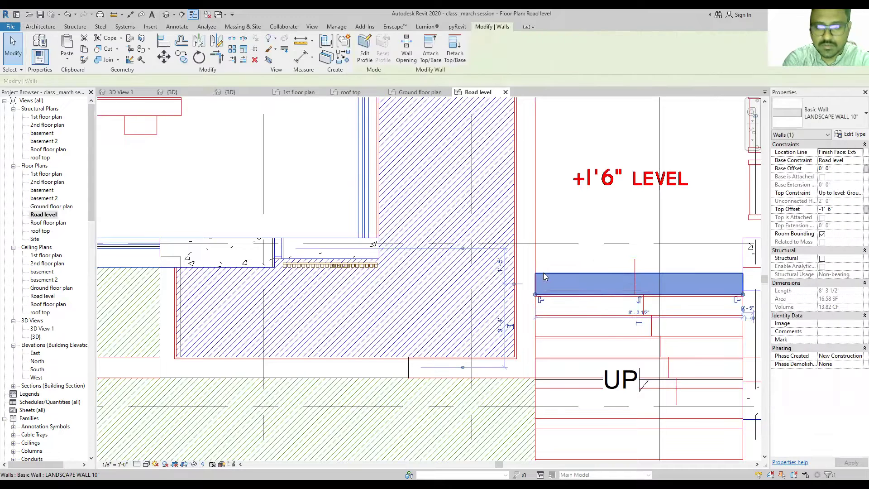
key("c")
key("s")
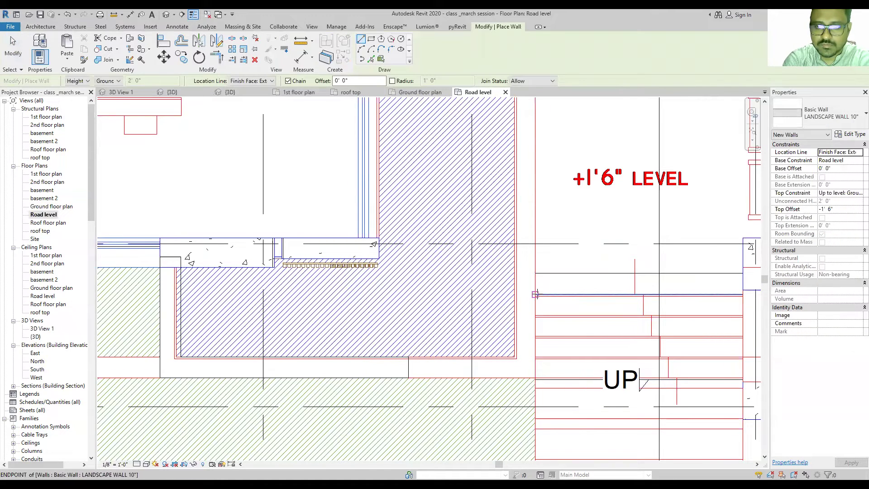
left_click(535, 295)
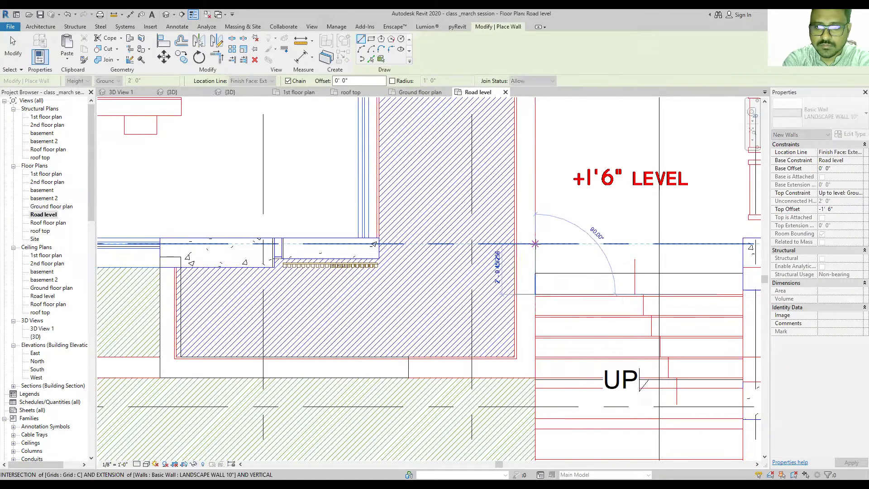
left_click(535, 244)
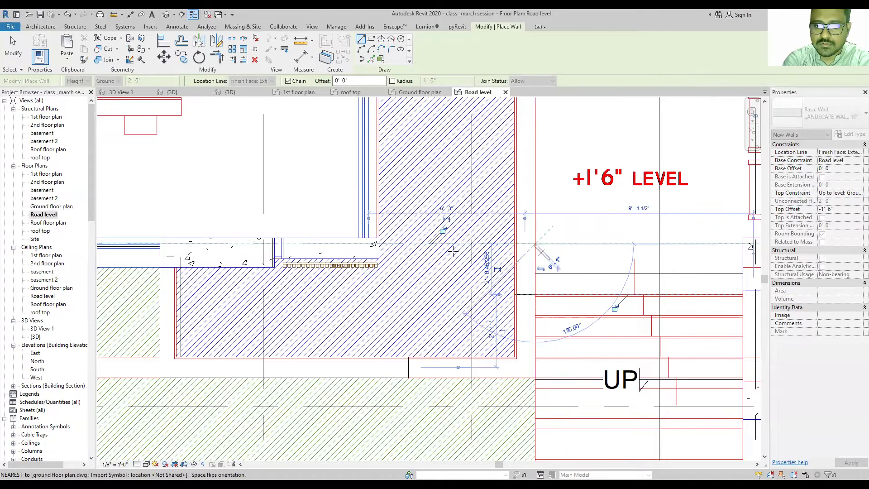
key("Escape")
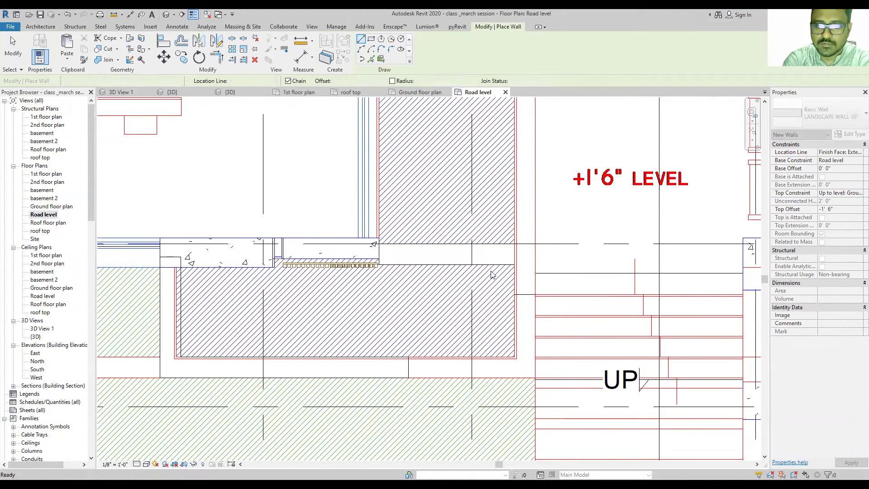
key("Escape")
left_click(166, 15)
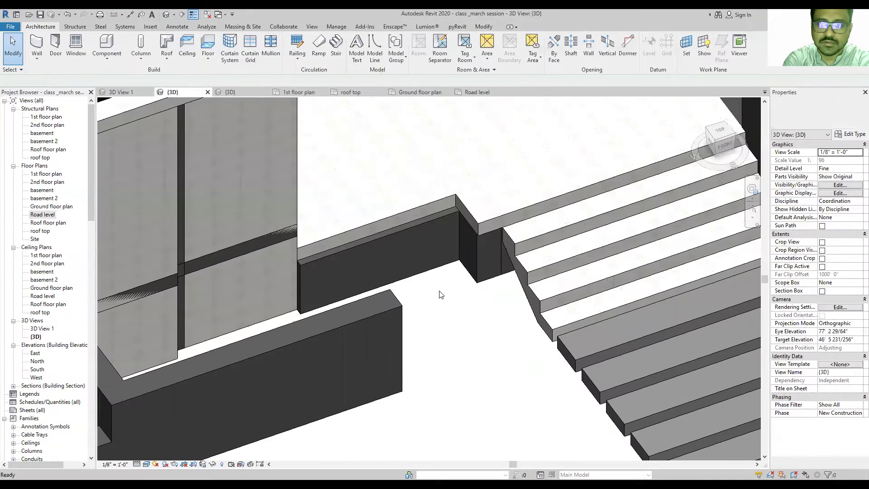
Step: Align the new landscape wall to the reference wall's top face
mouse_move(368, 263)
middle_mouse_down("shift")
mouse_move(440, 261)
mouse_move(500, 219)
mouse_move(382, 270)
middle_mouse_up("shift")
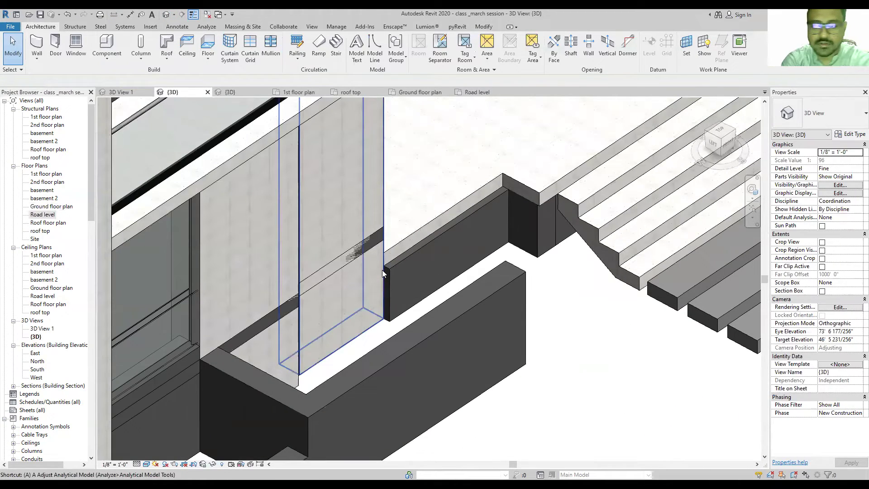
key("a")
key("l")
left_click(430, 224)
left_click(438, 240)
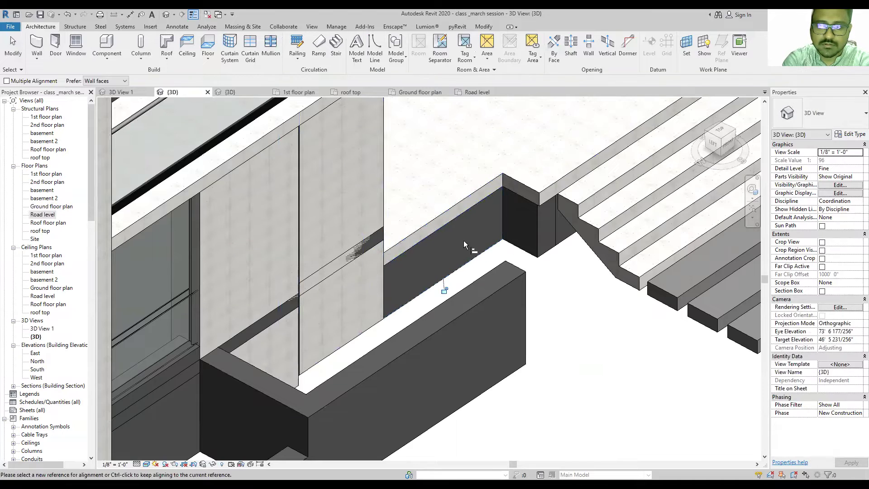
middle_click_drag(558, 221, 501, 248, "shift")
key("Escape")
Step: Move the small landscape wall from its corner flush against the stair edge
left_click(470, 252)
key("m")
key("v")
left_click(458, 244)
left_click(524, 359)
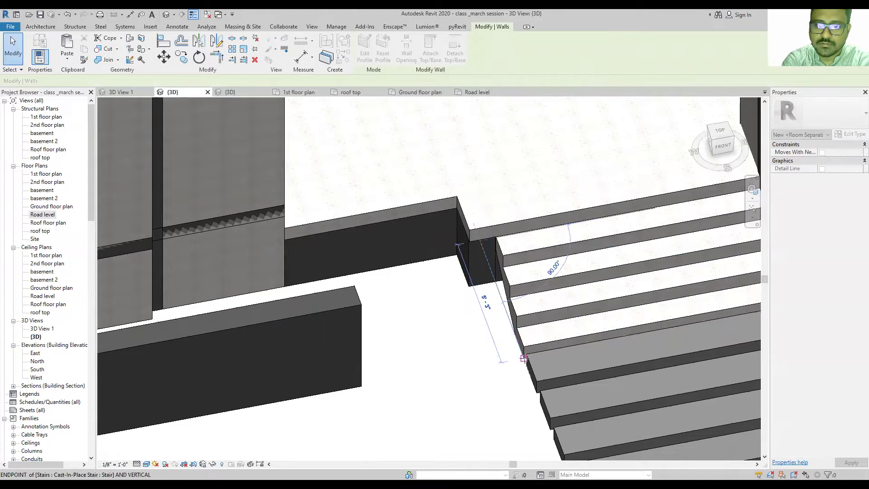
key("Escape")
mouse_move(498, 272)
middle_mouse_down("shift")
mouse_move(450, 243)
mouse_move(592, 151)
mouse_move(488, 223)
middle_mouse_up("shift")
Step: In the front slab's boundary sketch, draw a line from the stair endpoint to the landscape wall
double_click(491, 211)
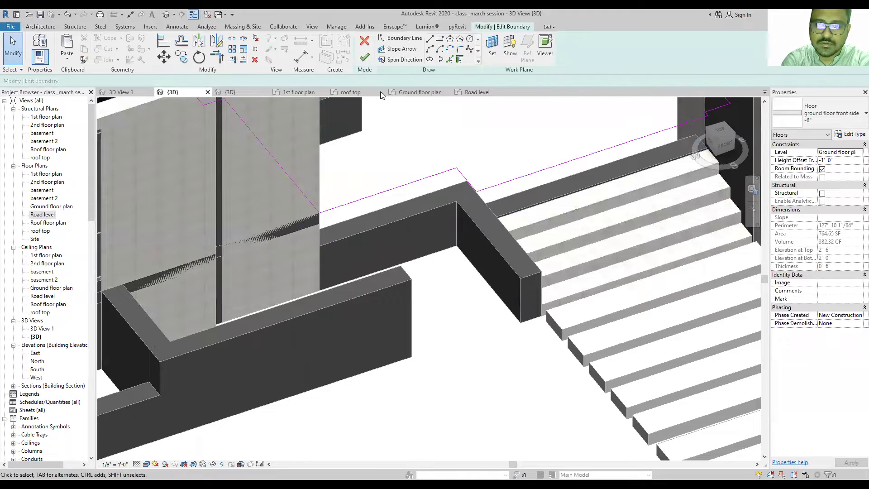
left_click(420, 93)
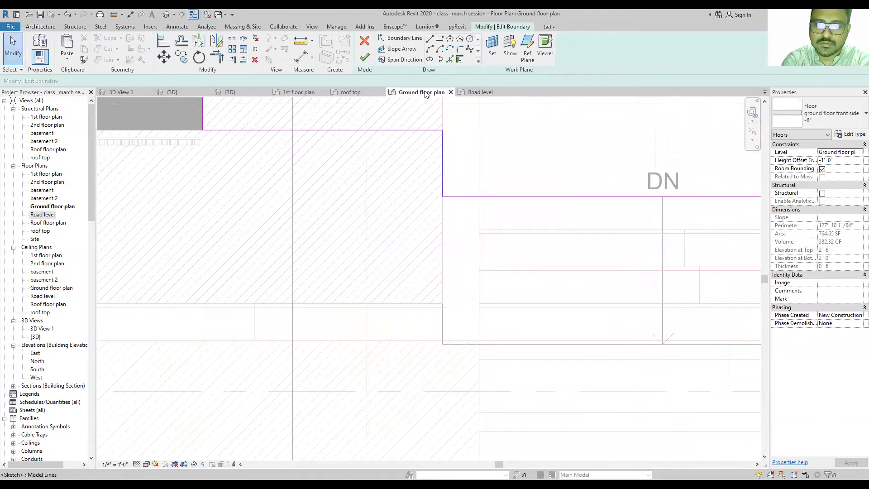
left_click(429, 38)
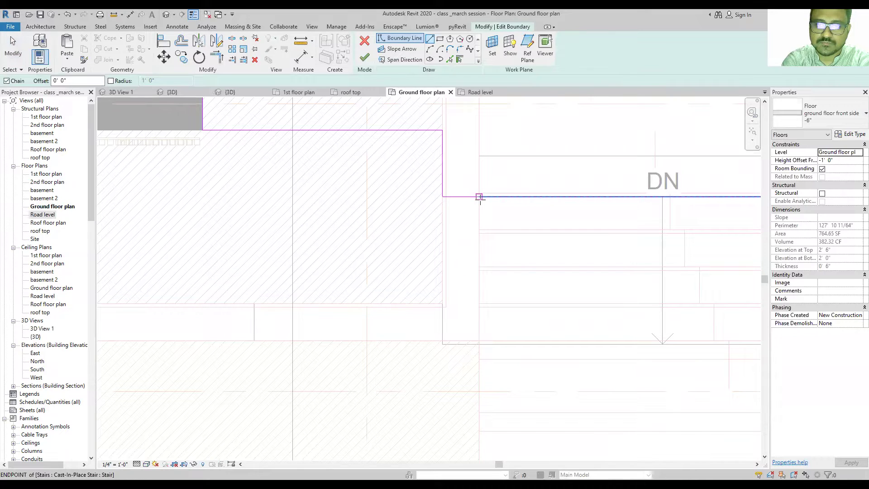
left_click(479, 197)
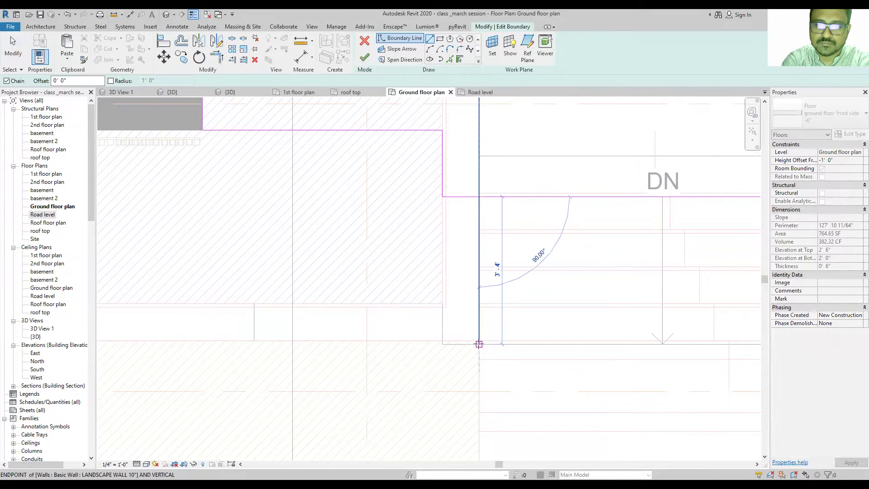
left_click(479, 344)
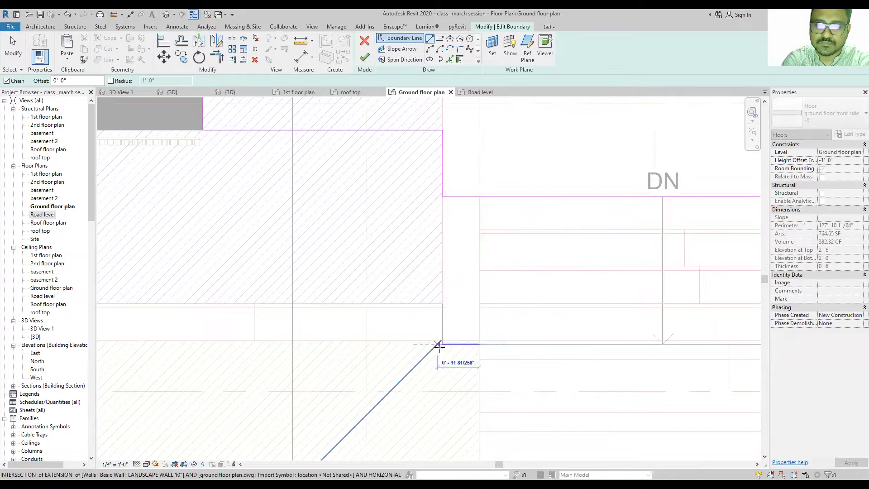
key("Escape")
key("Escape")
Step: Trim the slab boundary lines into clean corners and finish the floor edit
key("t")
key("r")
left_click(442, 170)
left_click(460, 345)
left_click(480, 212)
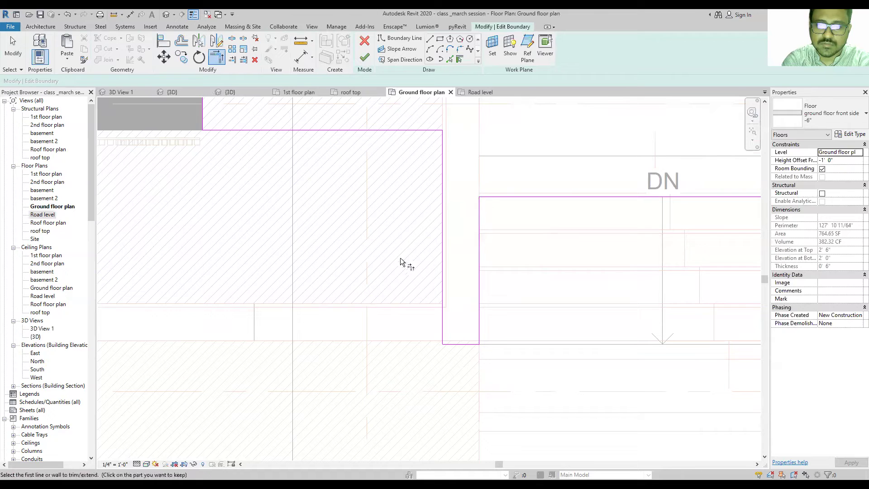
key("Escape")
left_click(364, 58)
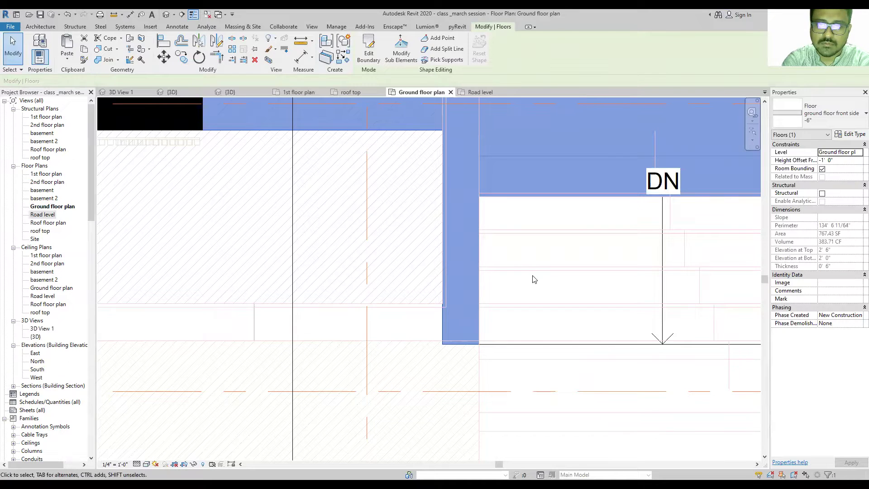
Step: Check the floor's new extent and inspect the stair area in 3D
key("Escape")
scroll(495, 249, "down", 5)
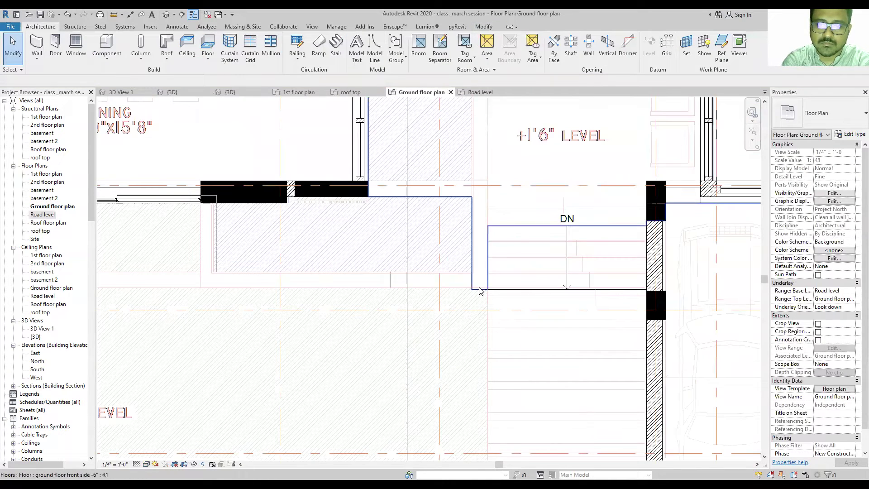
left_click(480, 290)
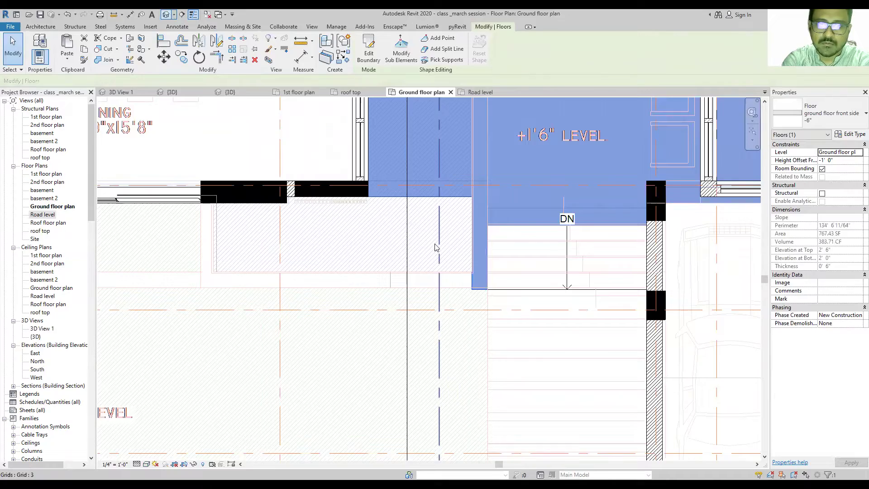
key("ctrl+Tab")
mouse_move(462, 305)
middle_mouse_down("shift")
mouse_move(383, 320)
mouse_move(405, 331)
middle_mouse_up("shift")
scroll(404, 331, "up", 3)
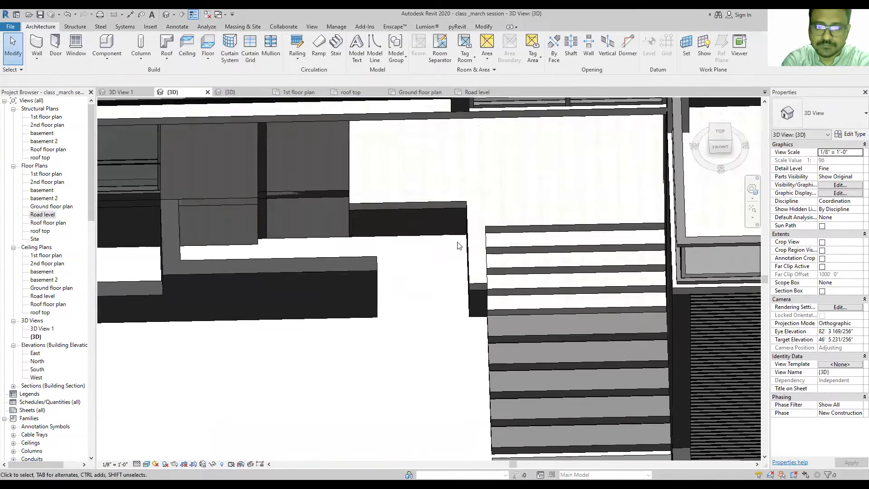
middle_click_drag(462, 264, 536, 336, "shift")
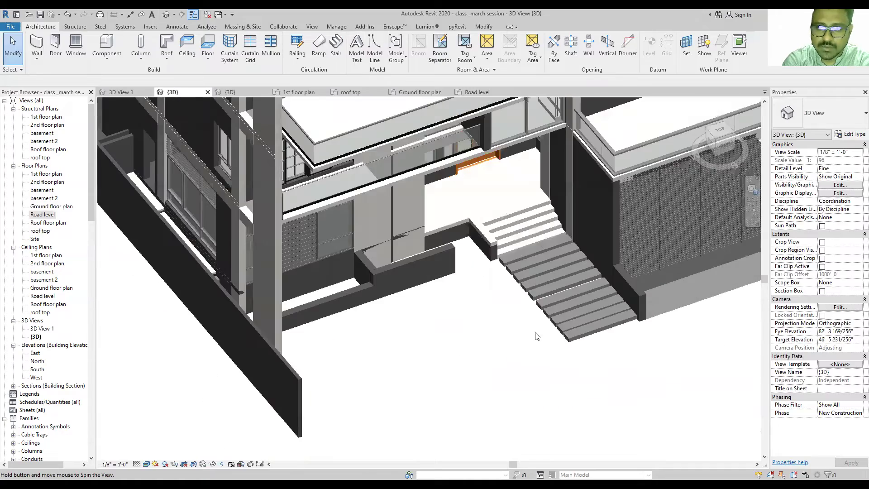
middle_click_drag(439, 261, 637, 355, "shift")
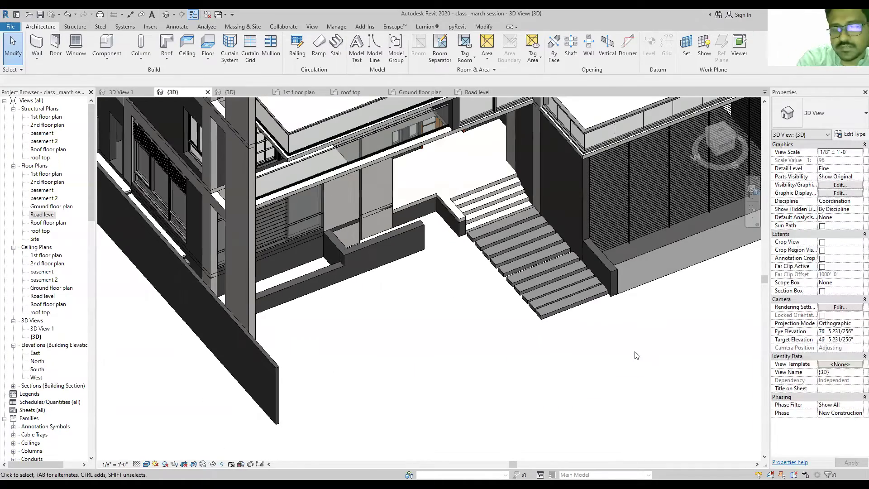
scroll(437, 264, "down", 2)
scroll(437, 265, "down", 2)
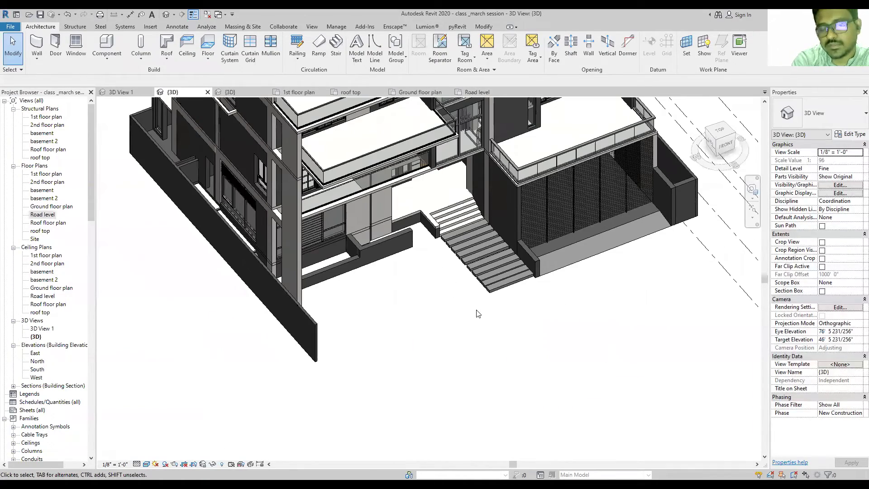
scroll(477, 313, "up", 1)
middle_click_drag(520, 264, 443, 240)
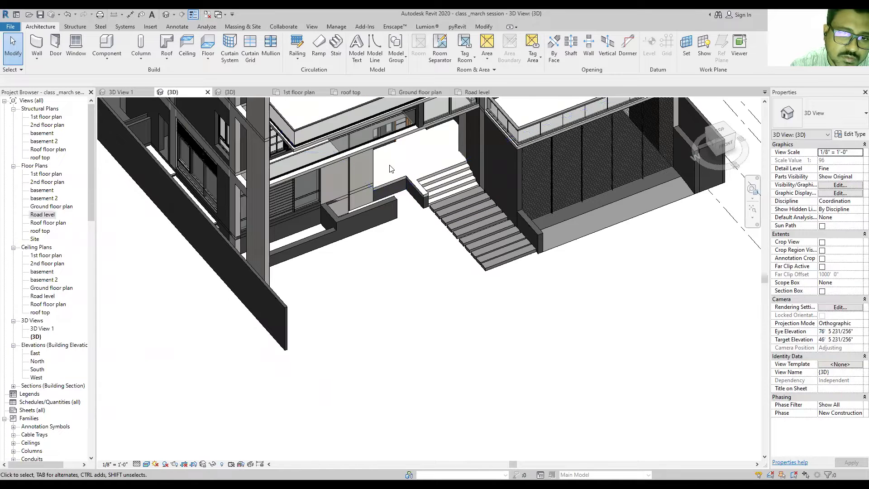
middle_click_drag(502, 293, 186, 325, "shift")
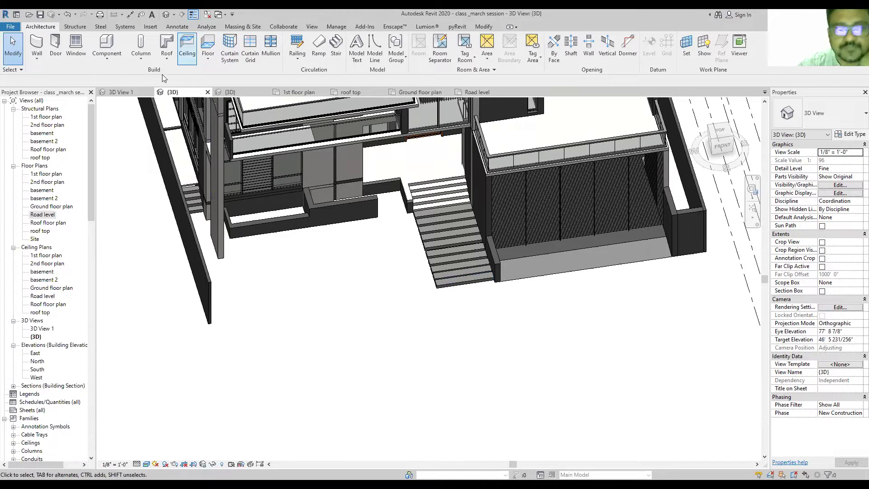
mouse_move(166, 51)
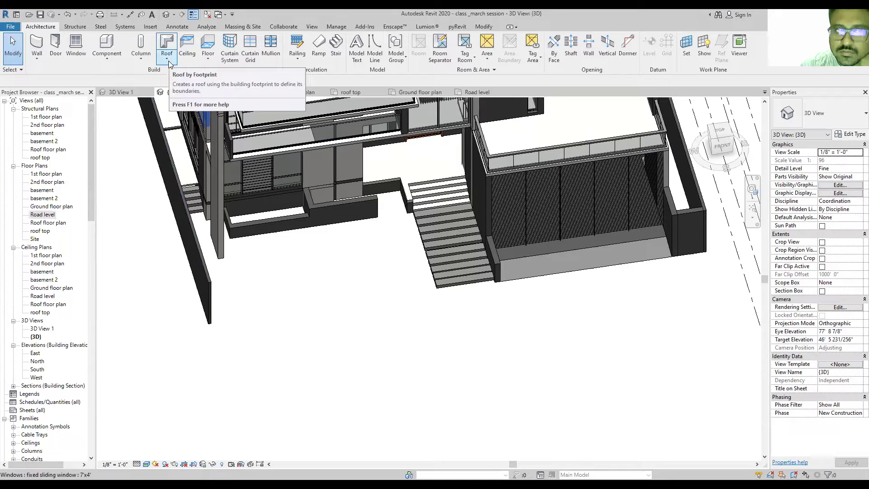
left_click(121, 60)
left_click(217, 74)
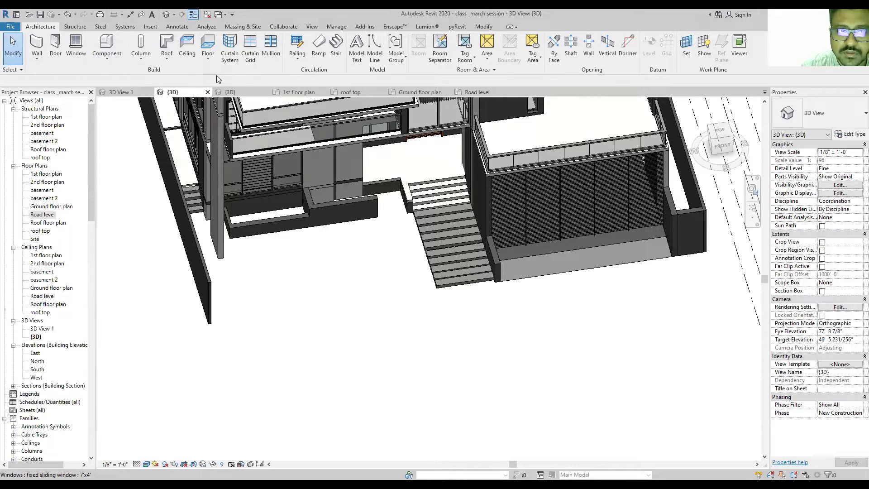
Step: Open the Road level plan, dismiss the save reminder, and pan to the front edge
double_click(42, 215)
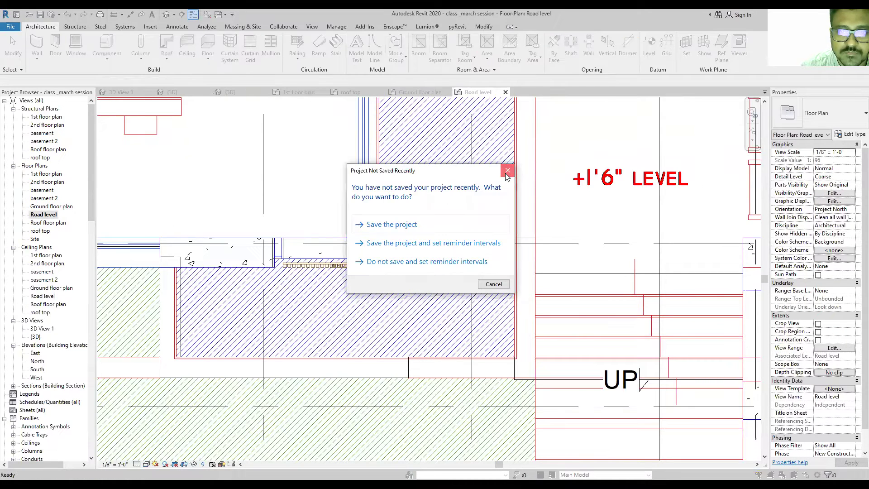
left_click(508, 170)
scroll(409, 301, "down", 5)
scroll(408, 301, "up", 10)
middle_click_drag(409, 301, 495, 295)
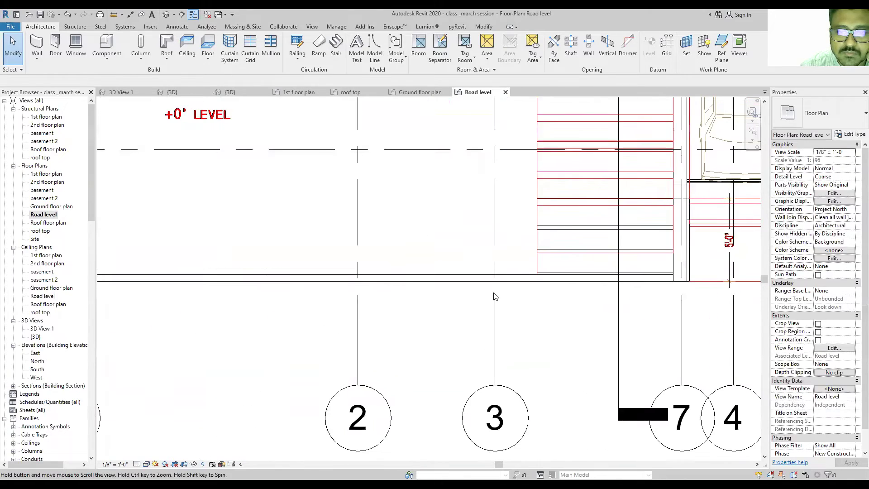
scroll(496, 295, "down", 2)
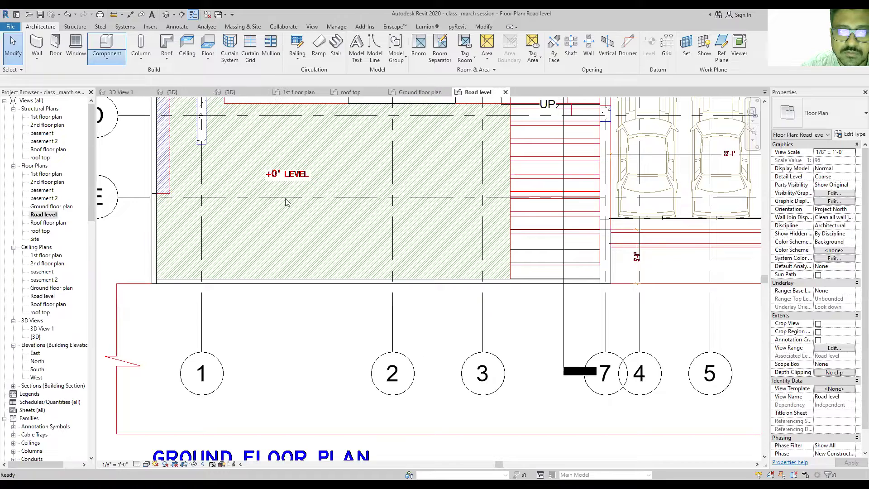
scroll(316, 162, "down", 2)
scroll(313, 162, "down", 1)
scroll(307, 161, "down", 1)
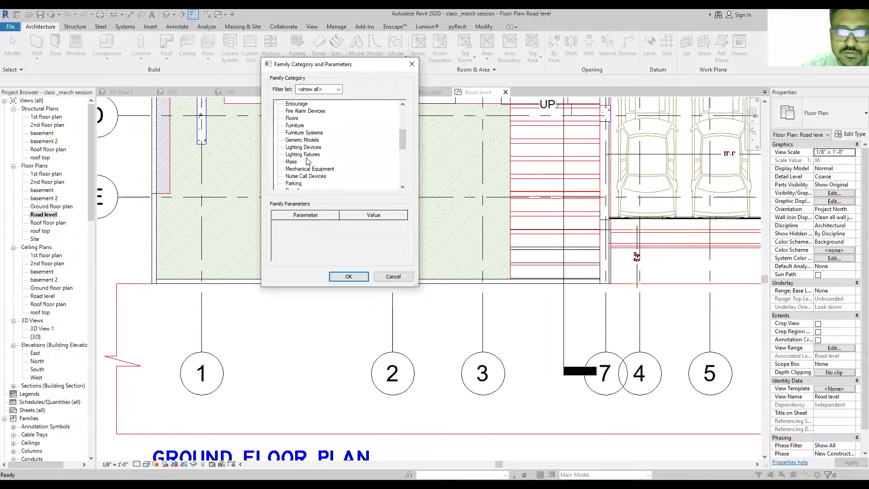
Step: Create an in-place Generic Models element named 'foot path'
left_click(307, 141)
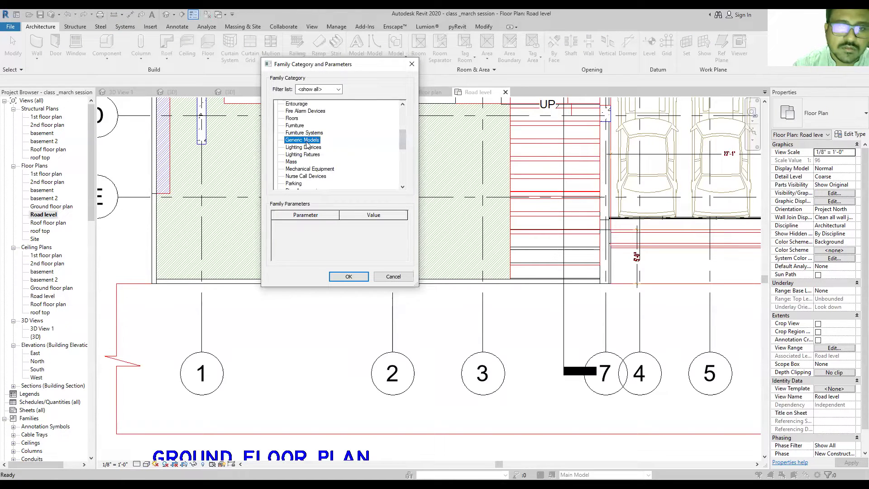
left_click(359, 279)
type("foot path")
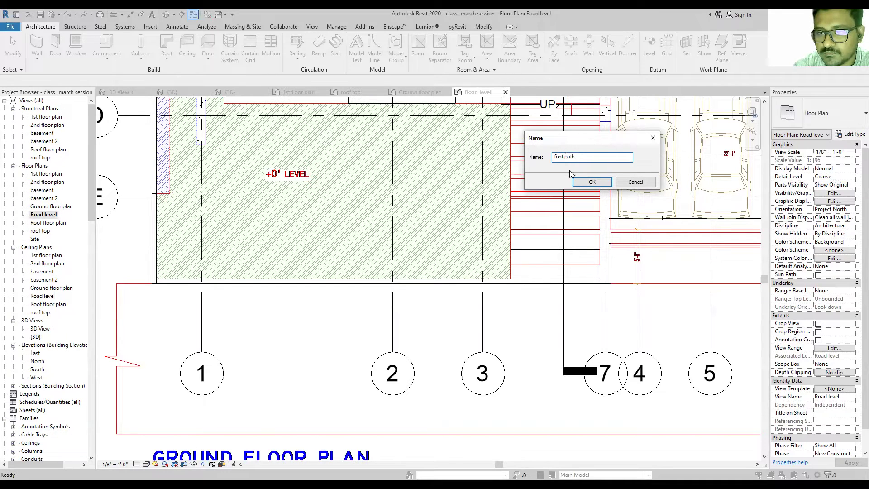
left_click(588, 182)
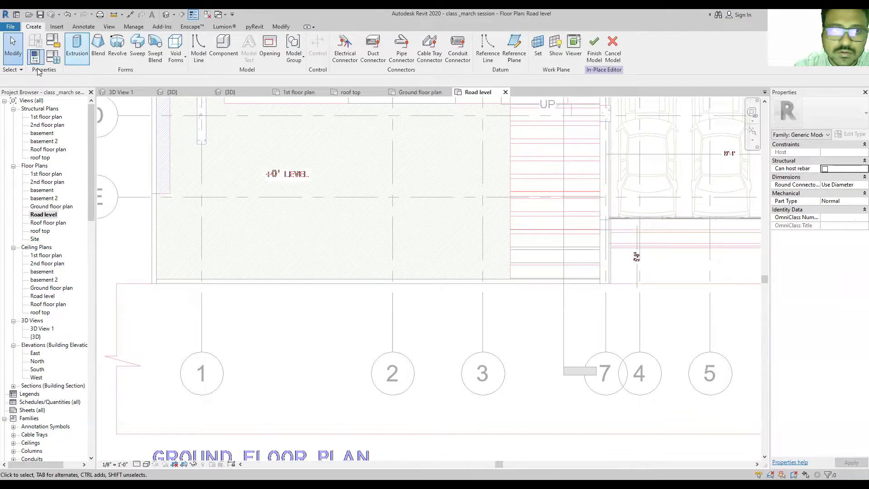
Step: Start the footpath extrusion outline with a line from the wall endpoint to the wall corner
left_click(77, 47)
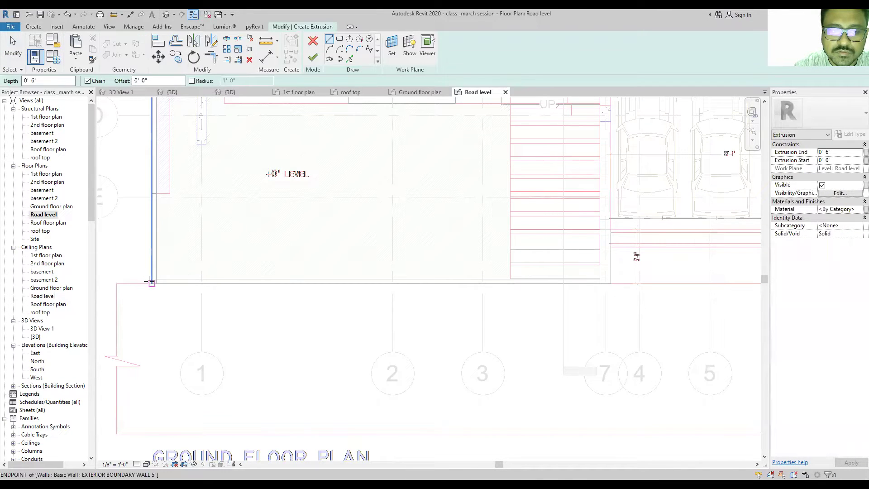
left_click(152, 283)
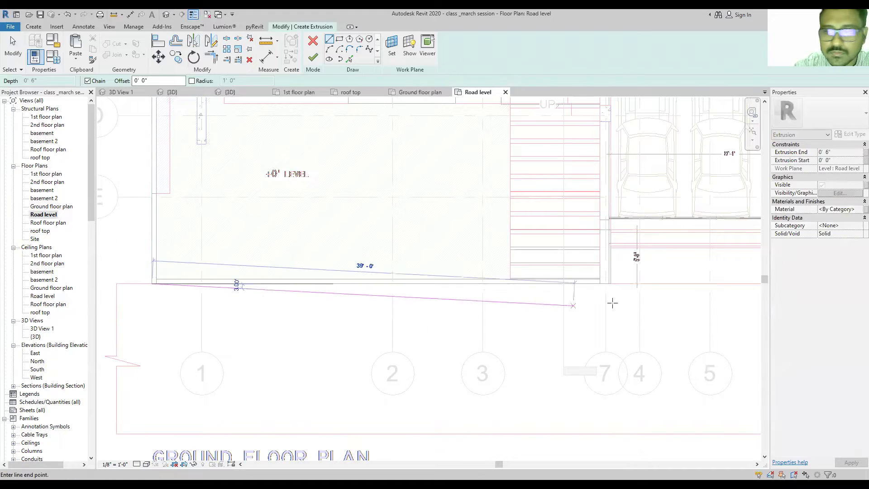
scroll(615, 293, "up", 2)
middle_click_drag(602, 271, 464, 282)
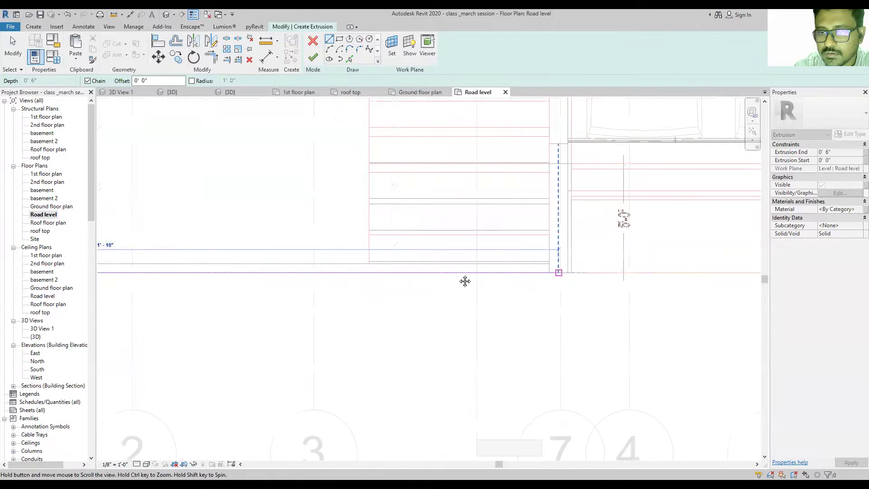
scroll(468, 283, "up", 1)
left_click(467, 273)
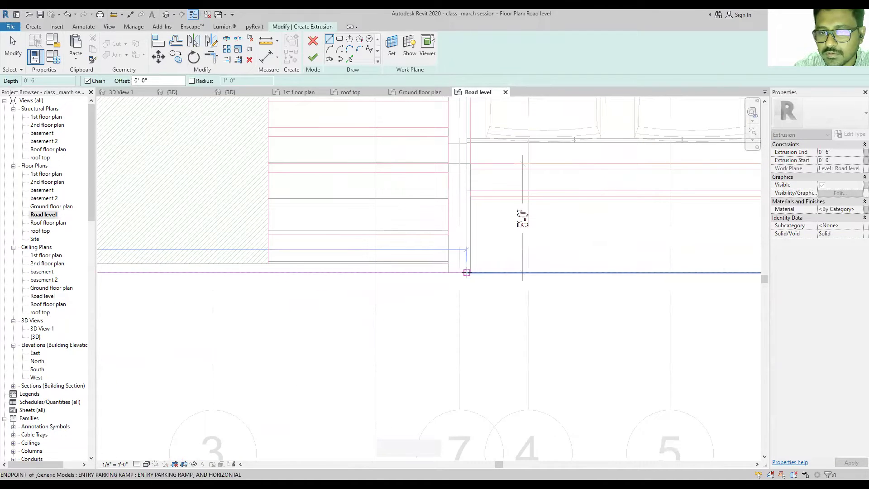
left_click(557, 272)
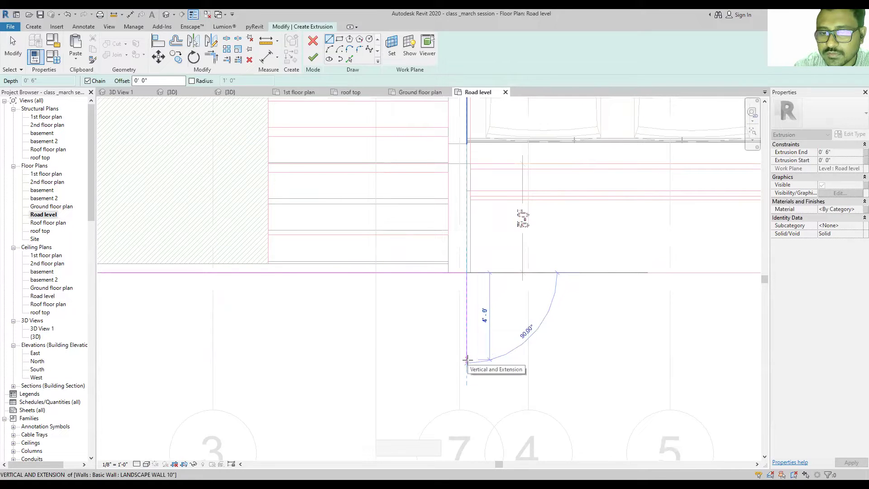
Step: Add the bottom and side edges to close the footpath outline into a rectangle
scroll(469, 358, "down", 4)
scroll(259, 369, "up", 2)
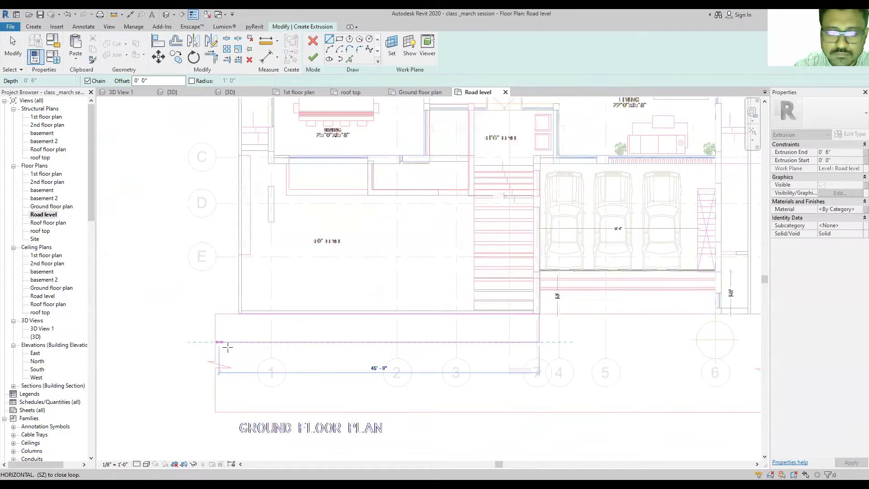
scroll(247, 344, "up", 1)
left_click(245, 340)
left_click(244, 304)
left_click(642, 303)
scroll(549, 304, "up", 1)
scroll(524, 290, "up", 2)
scroll(516, 295, "up", 1)
scroll(497, 326, "up", 1)
key("Escape")
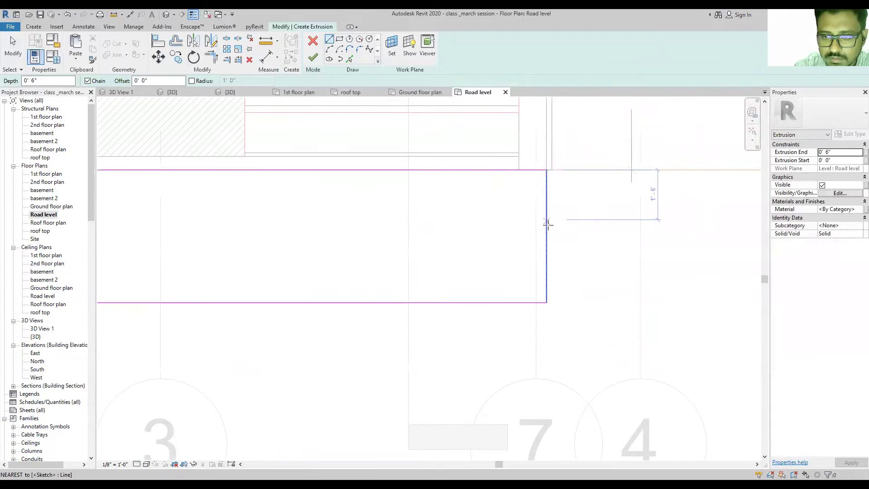
scroll(541, 283, "down", 1)
scroll(543, 281, "down", 1)
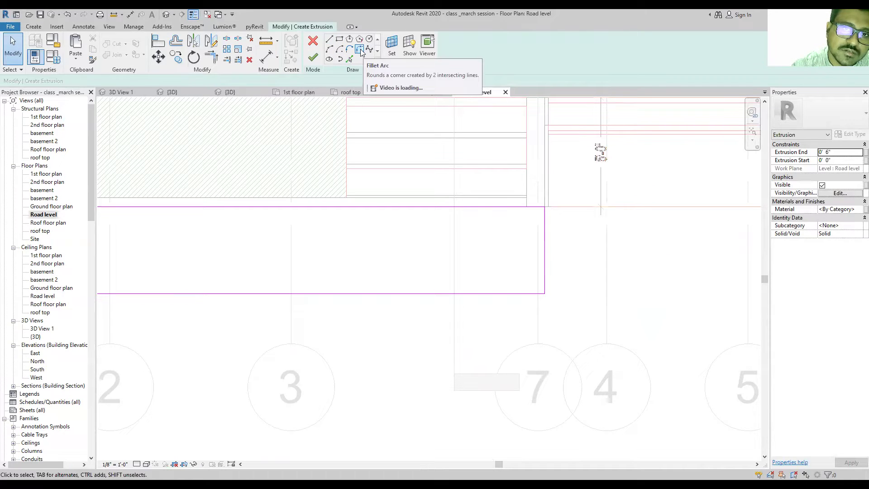
Step: Fillet the footpath's bottom-right corner with a 2' 0" radius arc
left_click(361, 49)
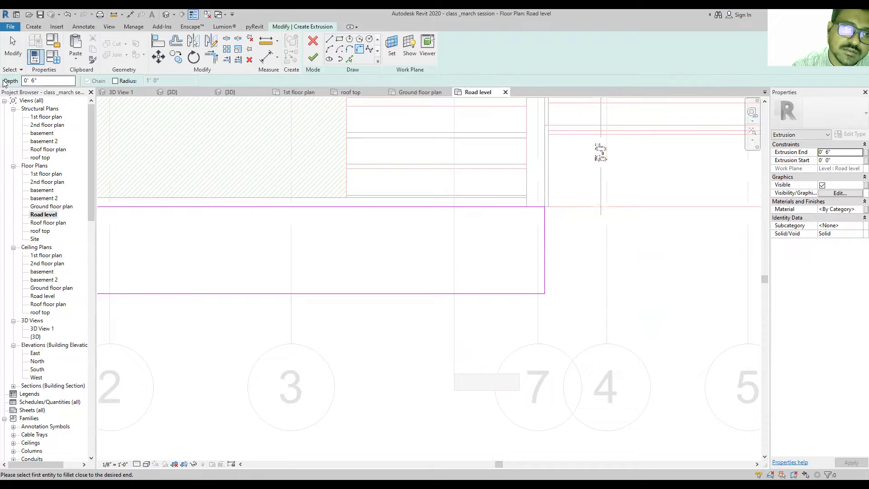
left_click(116, 81)
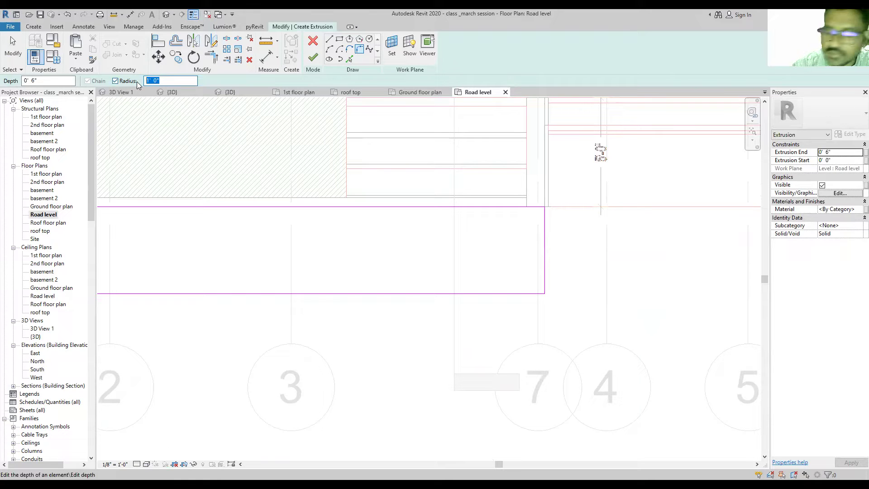
type("2")
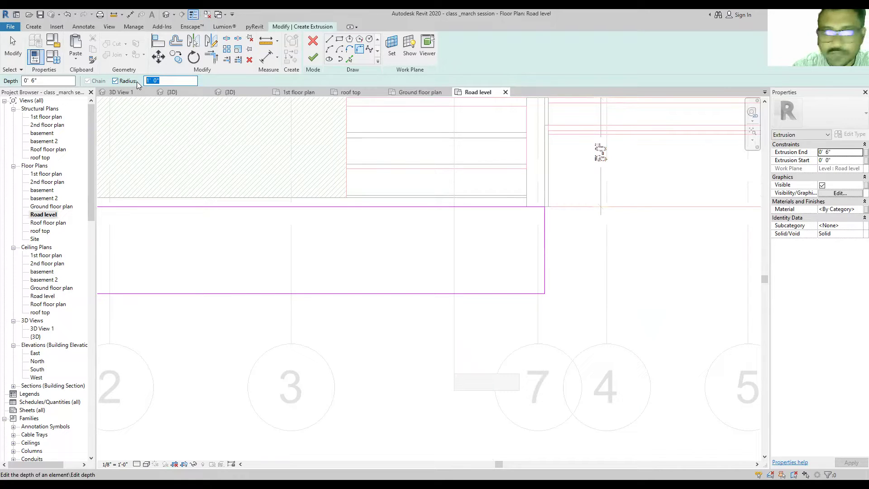
key("Return")
left_click(543, 255)
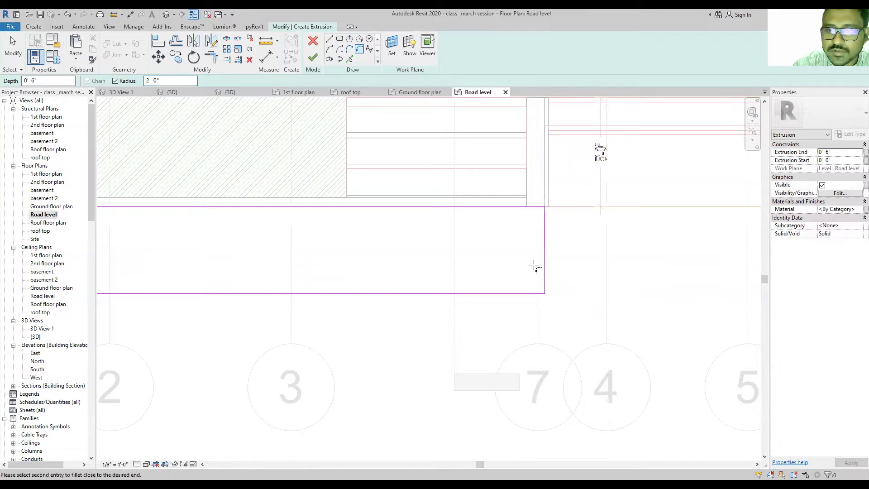
left_click(508, 294)
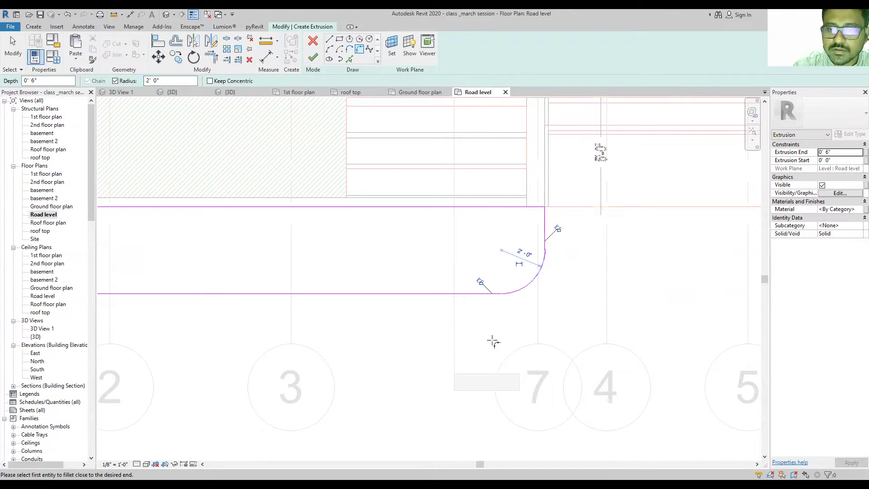
Step: Finish the extrusion sketch and the in-place footpath model, then view it in 3D
scroll(299, 279, "down", 3)
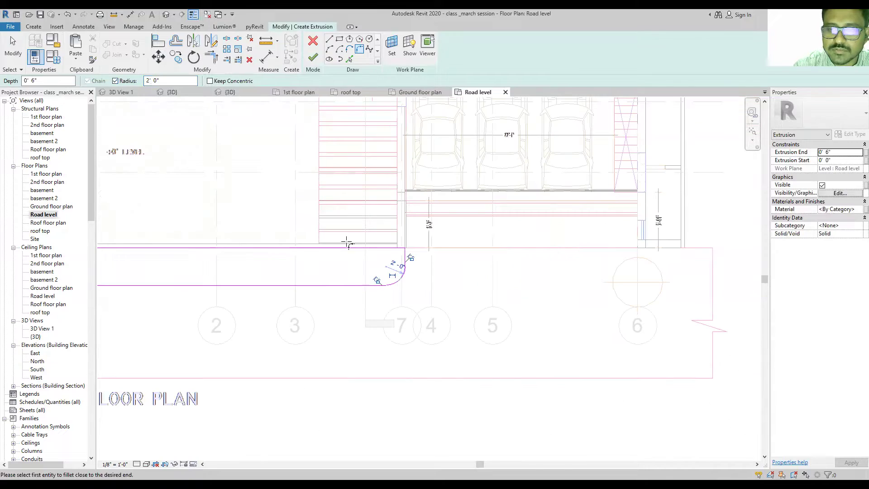
left_click(312, 59)
scroll(713, 248, "down", 2)
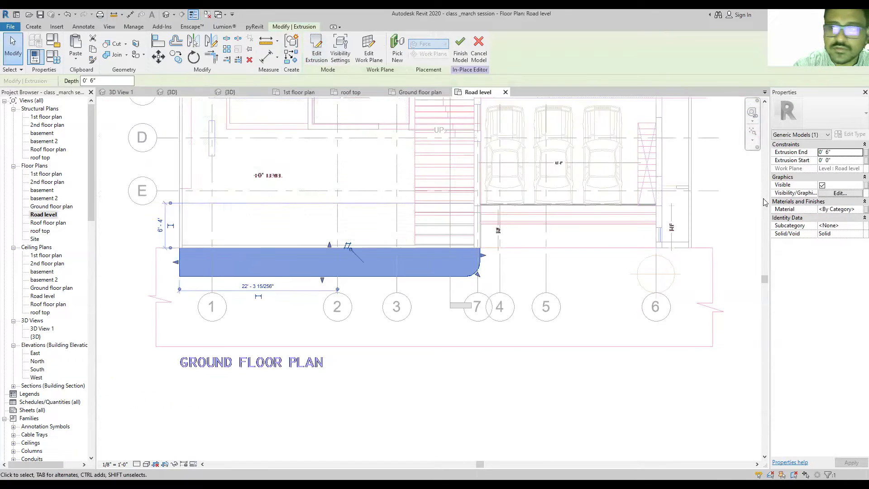
left_click(838, 155)
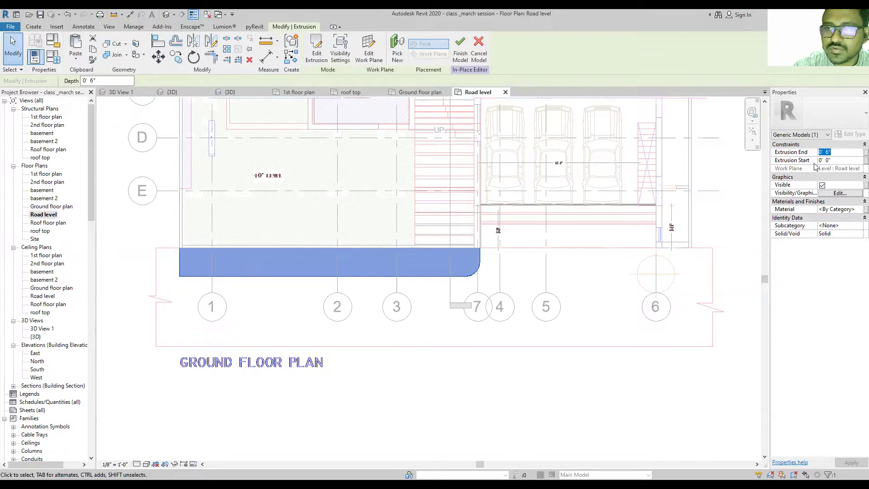
left_click(461, 43)
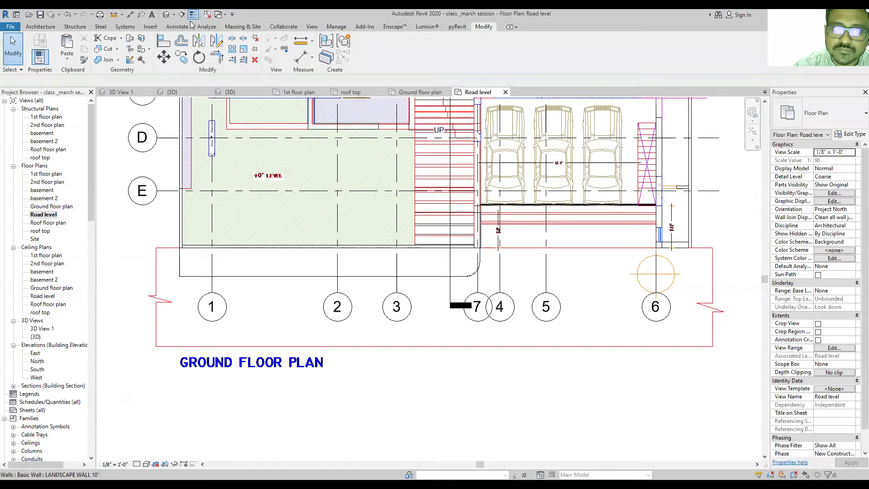
left_click(166, 14)
Step: Stretch the short landscape wall's end down along the full stair flight
mouse_move(453, 305)
middle_mouse_down("shift")
mouse_move(491, 286)
mouse_move(454, 290)
middle_mouse_up("shift")
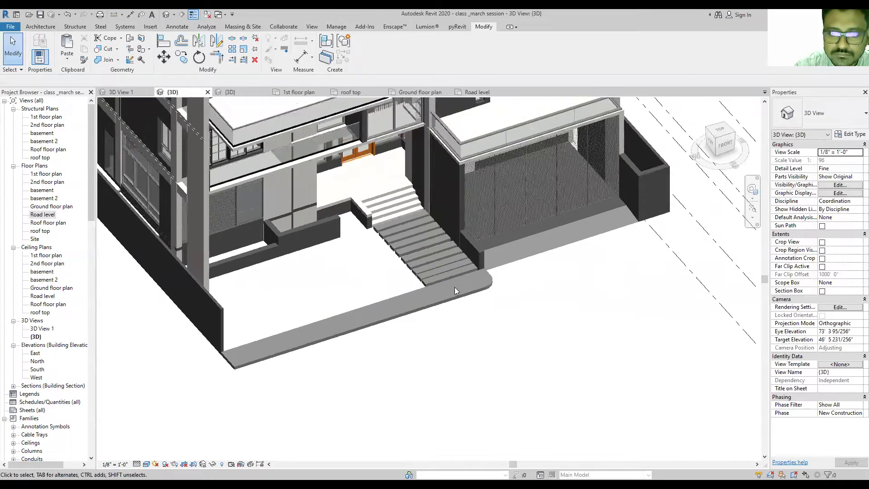
scroll(412, 290, "up", 2)
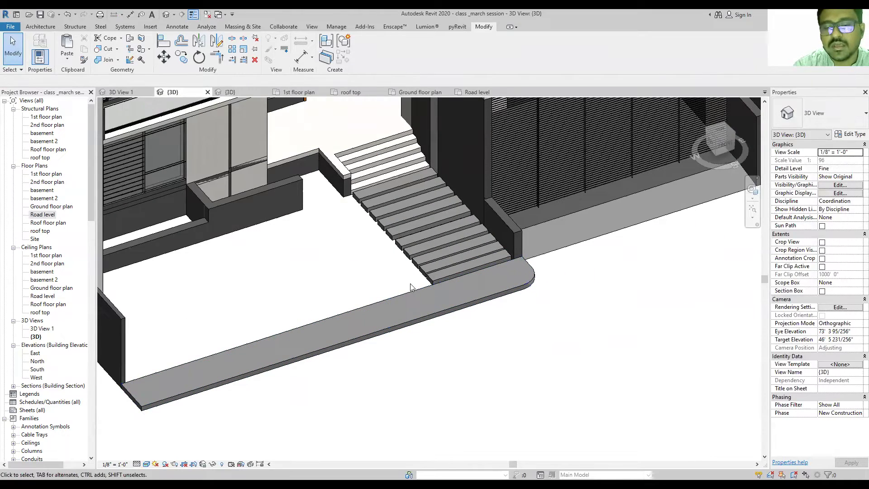
scroll(330, 174, "up", 2)
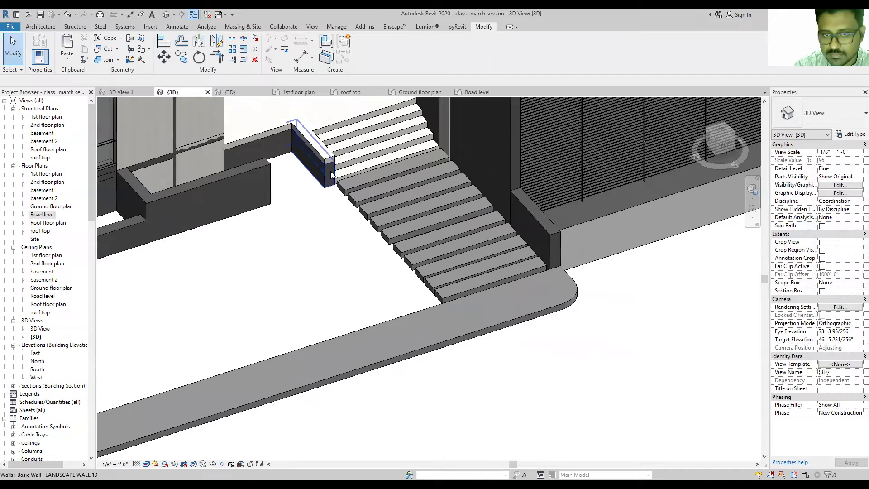
left_click(331, 174)
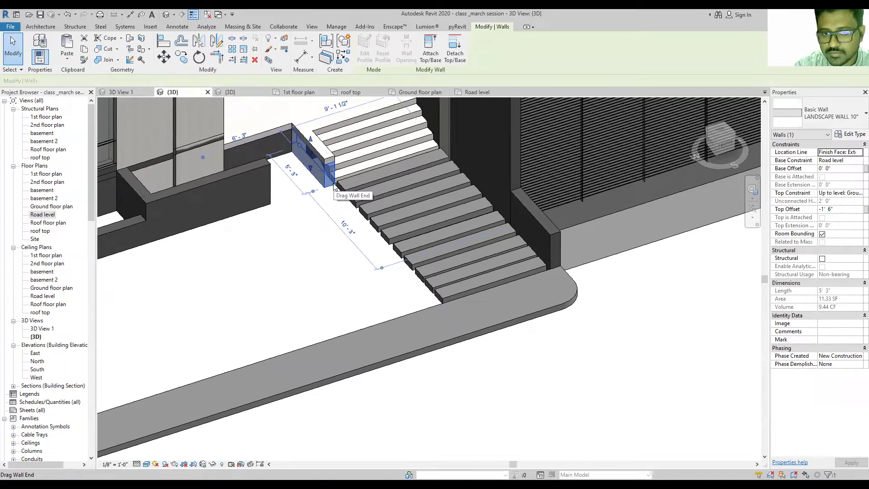
left_click_drag(334, 185, 438, 303)
key("Escape")
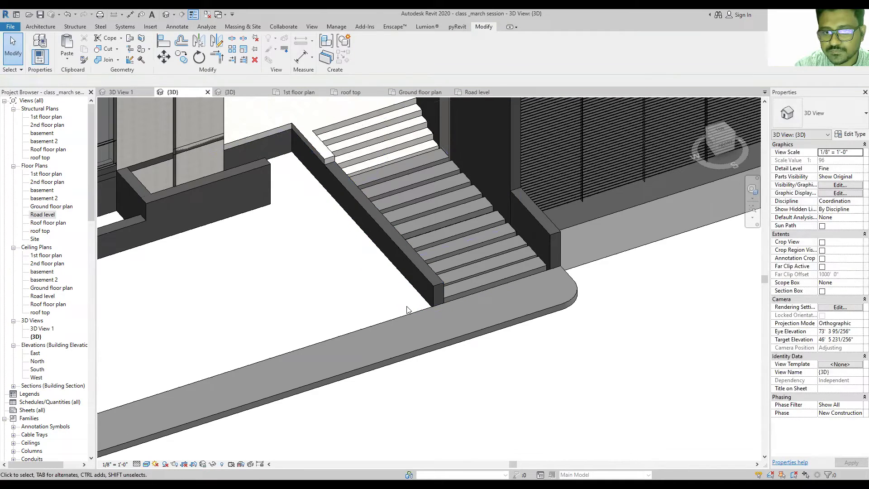
Step: Check the extended landscape wall, then return to the Road level plan
scroll(406, 309, "down", 3)
scroll(360, 227, "up", 3)
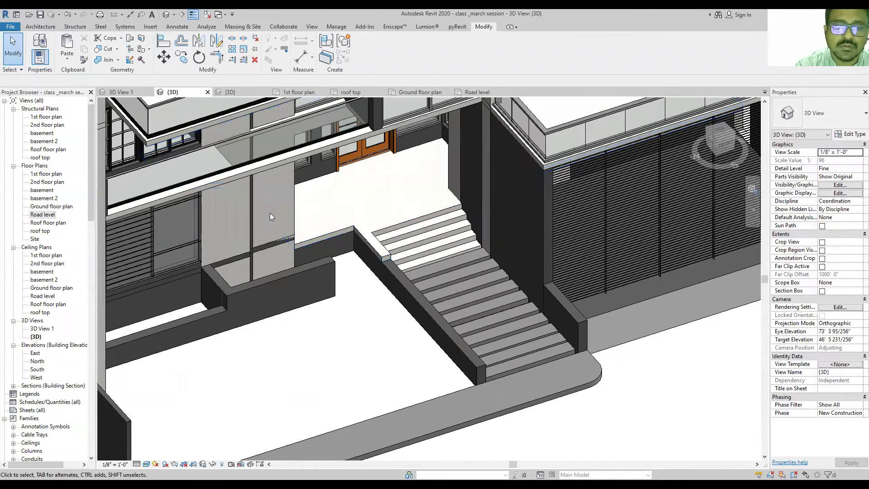
left_click(396, 270)
scroll(370, 224, "up", 2)
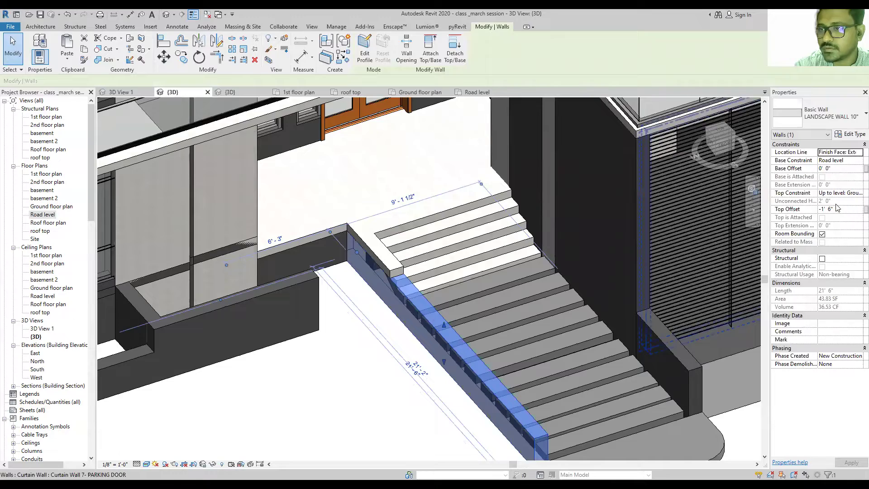
key("Escape")
scroll(447, 269, "down", 3)
scroll(537, 137, "down", 3)
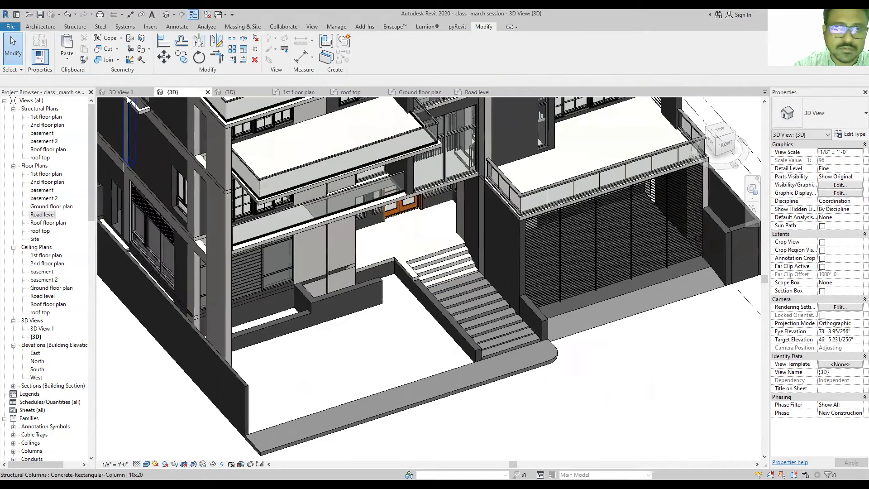
left_click(485, 93)
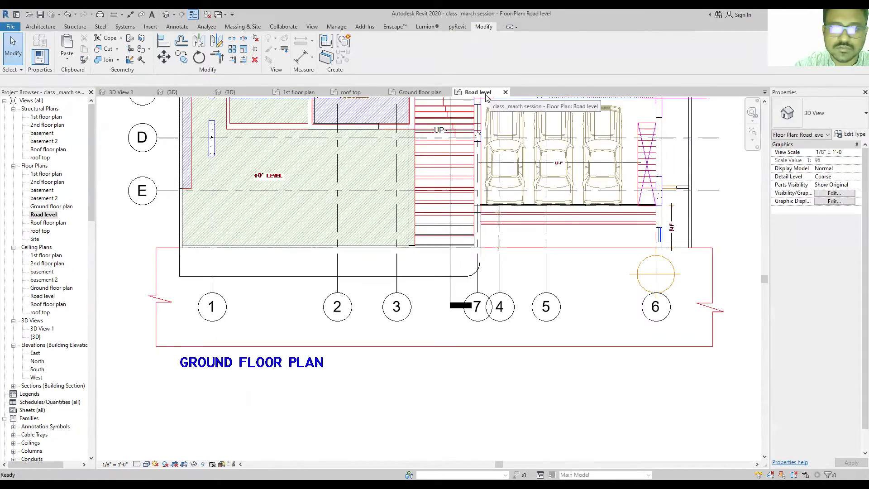
Step: Start a Ramp sketch from the Architecture tab's Circulation panel
scroll(443, 179, "up", 2)
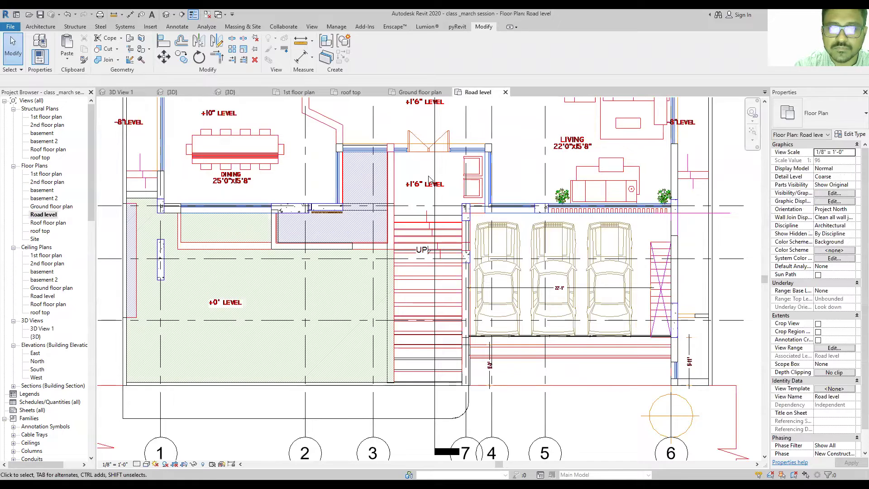
left_click(47, 27)
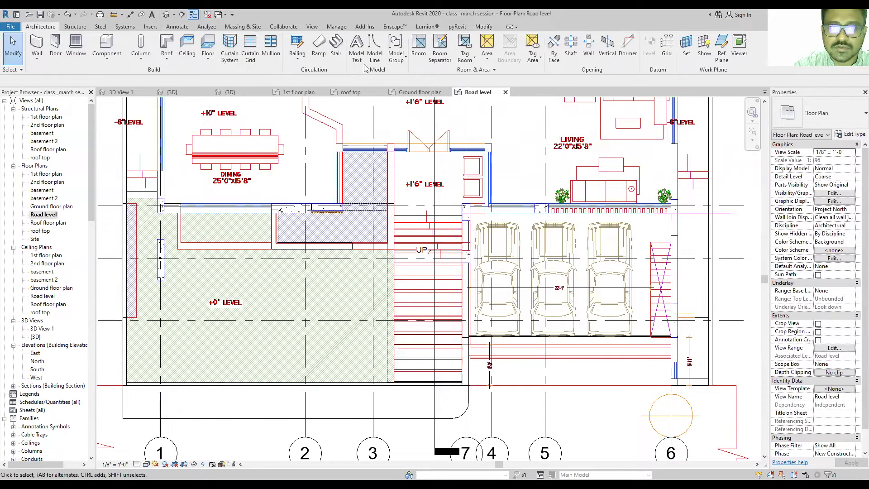
left_click(319, 45)
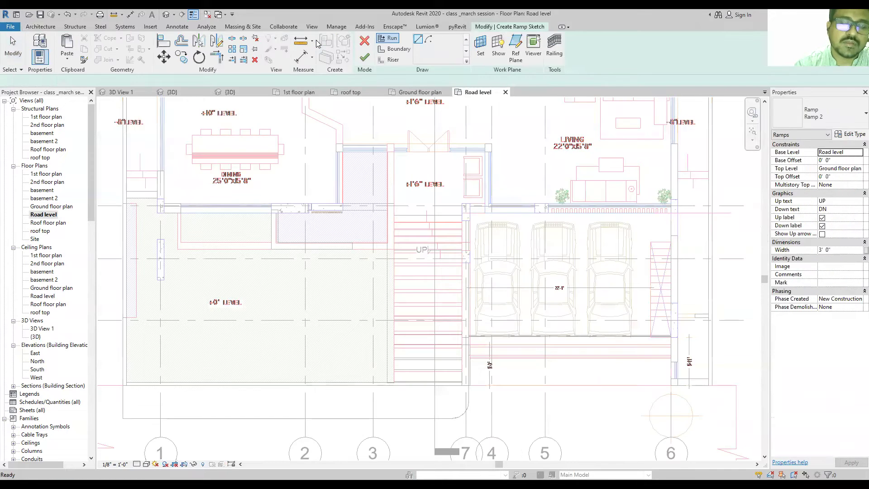
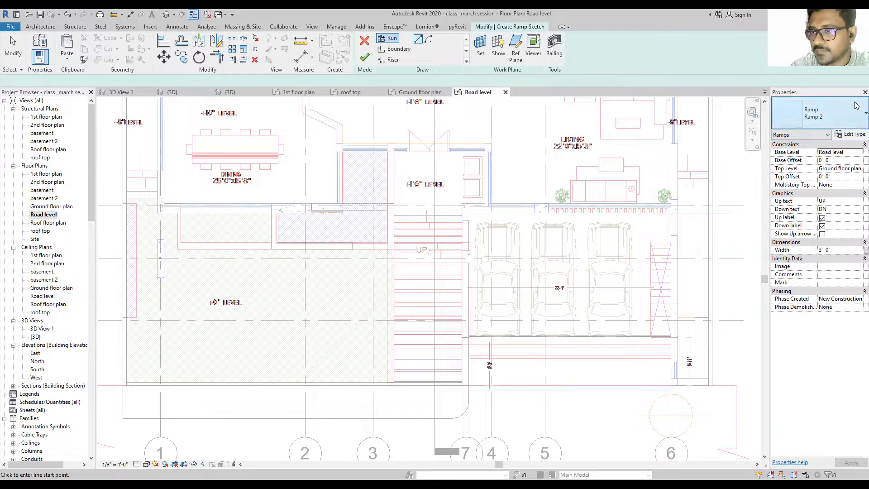
Step: Duplicate the ramp type as a new type named Ramp 3
left_click(856, 135)
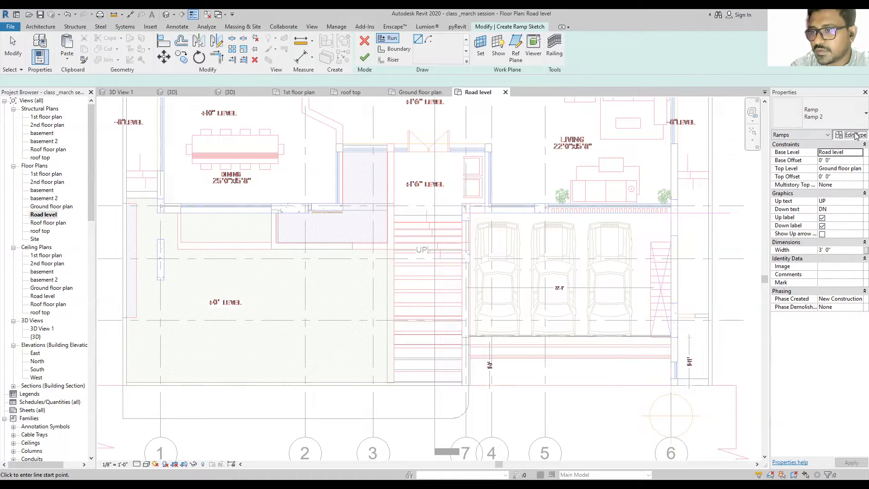
left_click(488, 62)
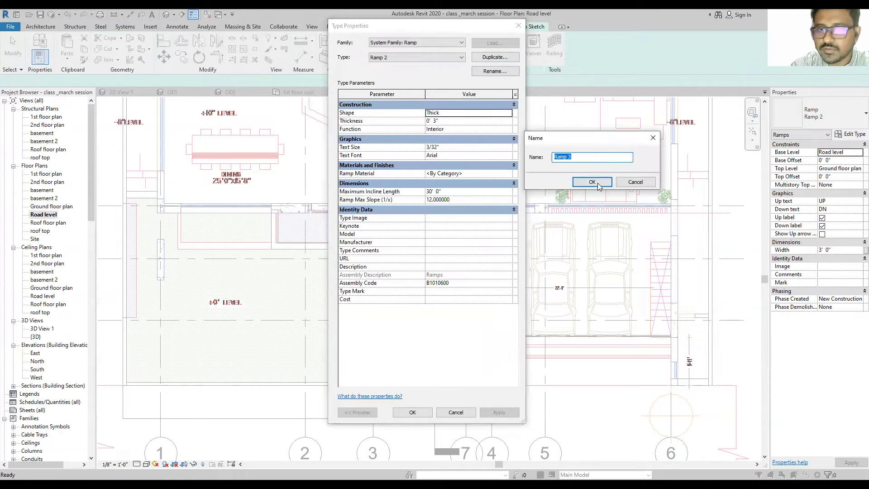
left_click(598, 180)
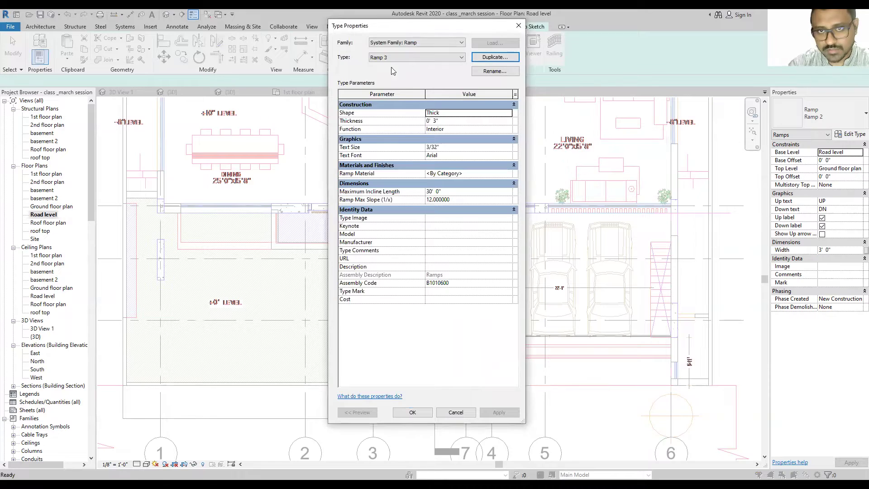
left_click(518, 26)
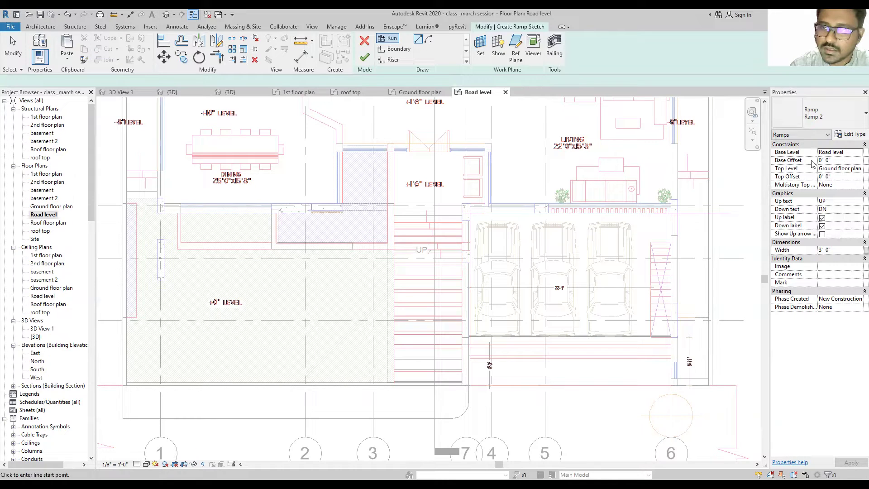
Step: Set the ramp's Base Offset to 0' 6" and check its Top Level setting
left_click(842, 160)
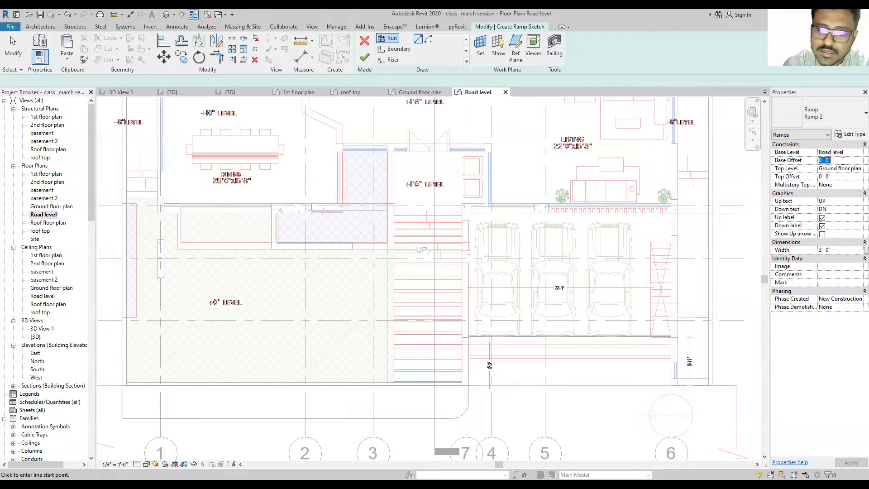
type("60 6")
key("Return")
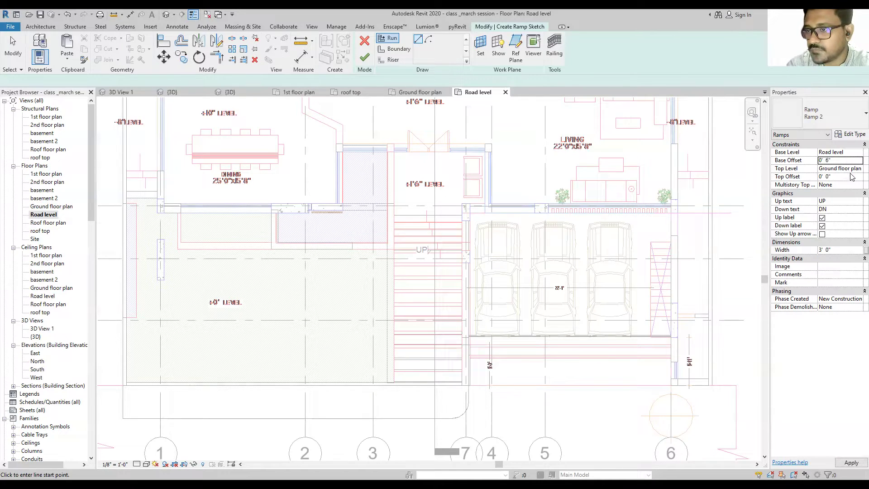
left_click(851, 169)
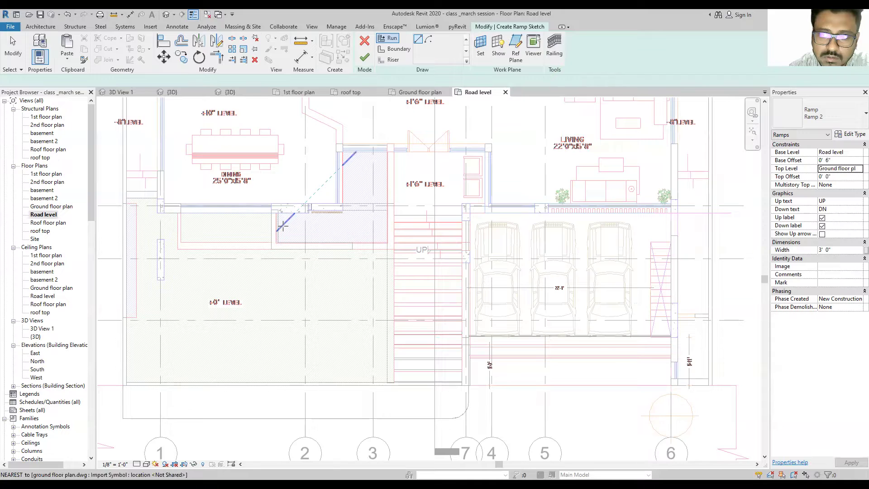
left_click(849, 135)
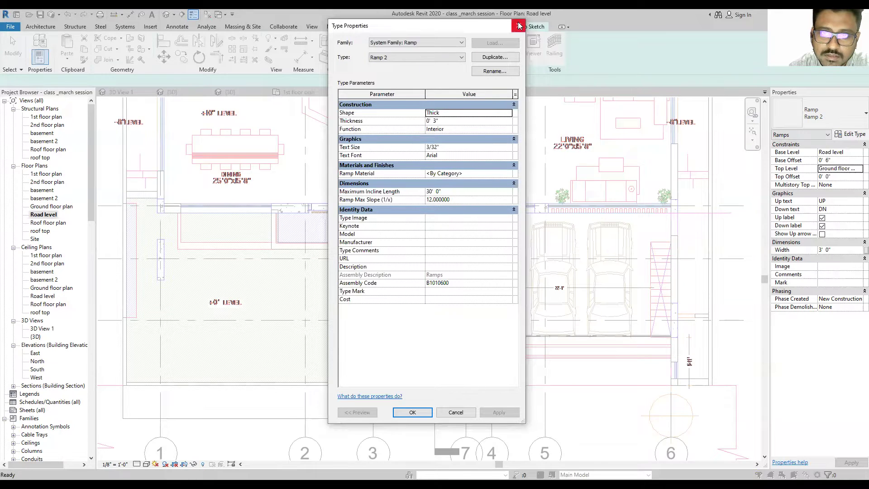
left_click(519, 25)
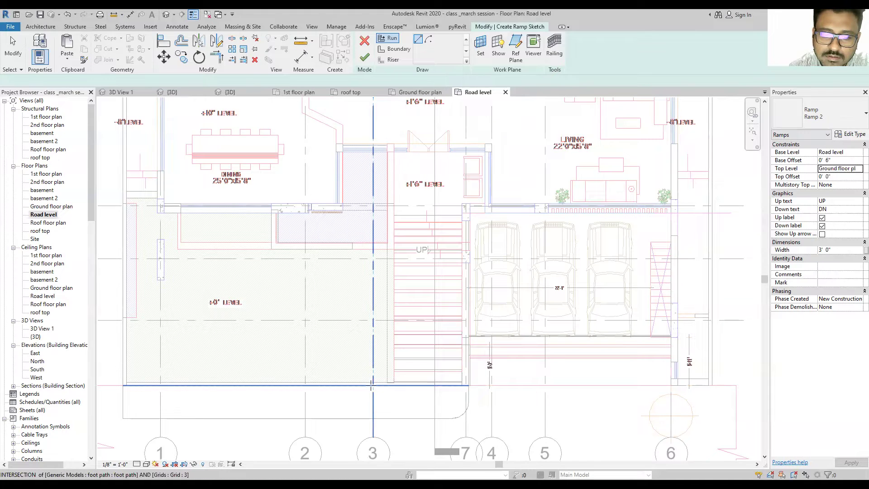
Step: Sketch a 30-foot ramp run up grid 3 from the foot path and finish it
left_click(371, 385)
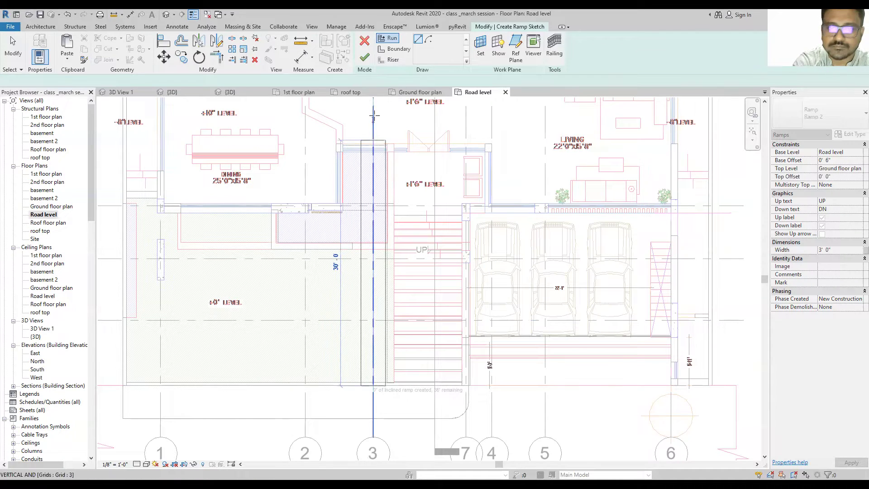
scroll(367, 413, "down", 2)
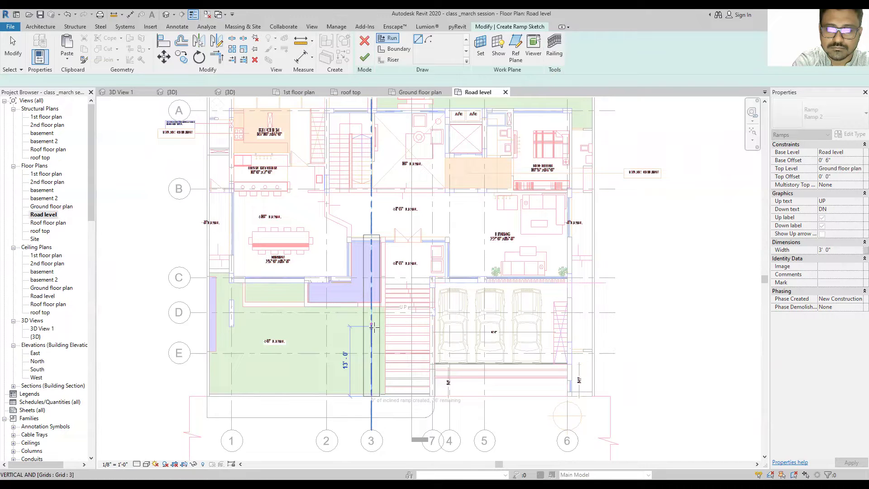
left_click(375, 236)
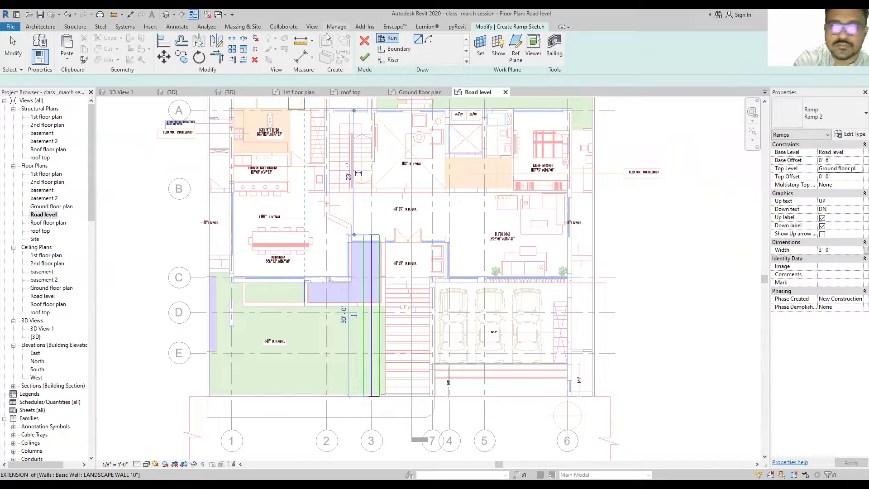
left_click(367, 56)
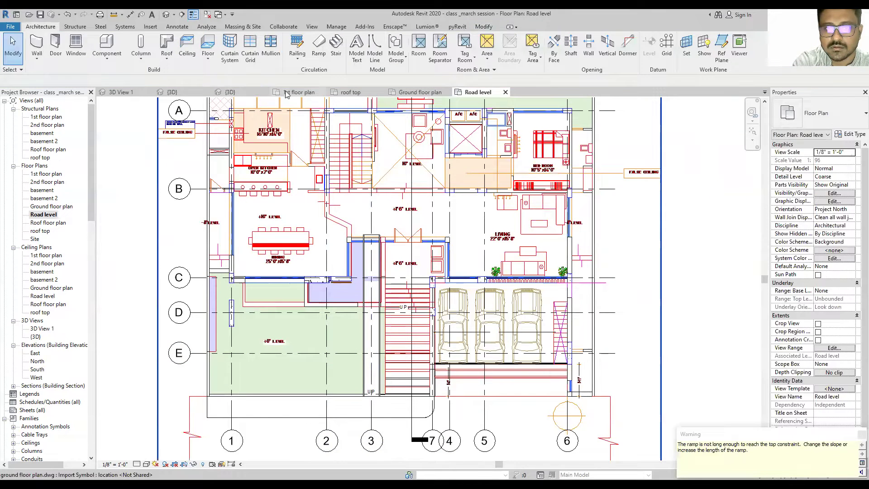
Step: In the 3D view, delete the railing beside the stone entry steps
left_click(166, 14)
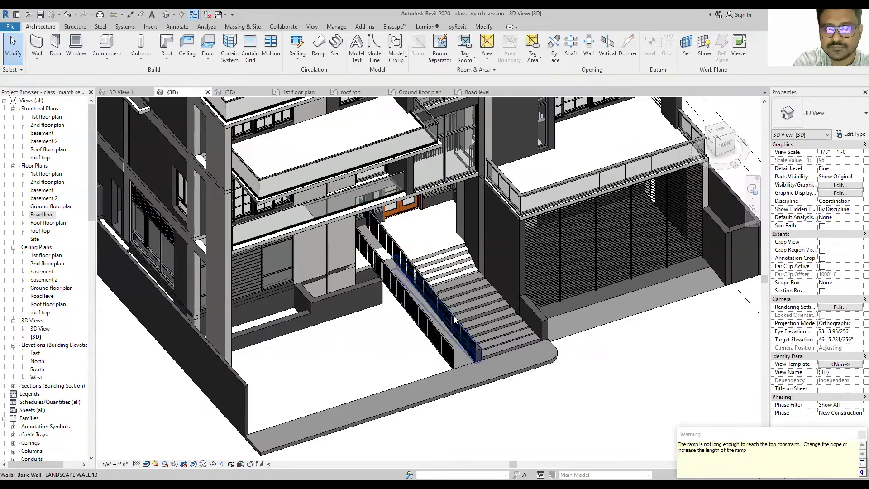
mouse_move(436, 358)
middle_mouse_down("shift")
mouse_move(361, 247)
mouse_move(362, 318)
middle_mouse_up("shift")
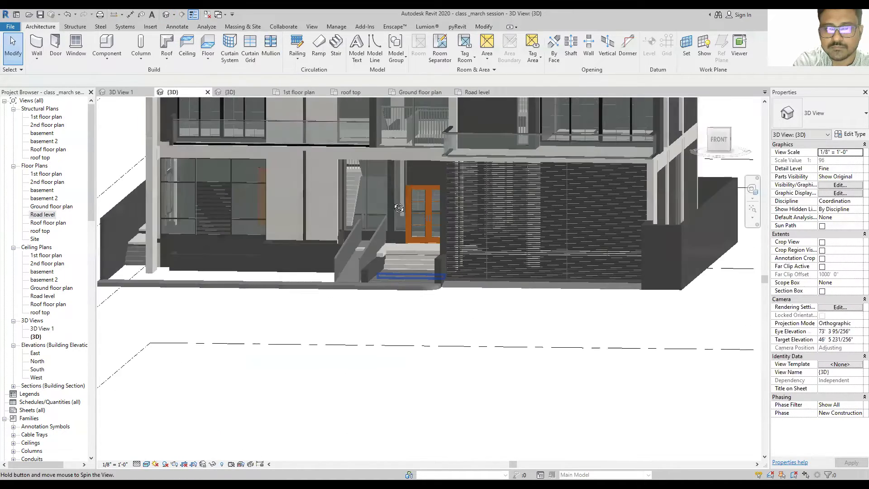
scroll(358, 316, "up", 2)
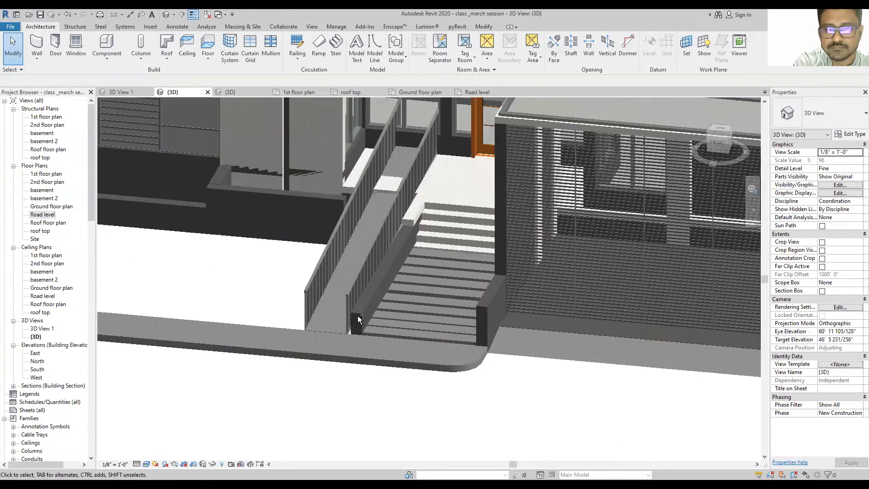
scroll(407, 312, "up", 2)
scroll(394, 303, "up", 2)
mouse_move(398, 213)
middle_mouse_down("shift")
mouse_move(508, 355)
mouse_move(516, 342)
mouse_move(486, 214)
middle_mouse_up("shift")
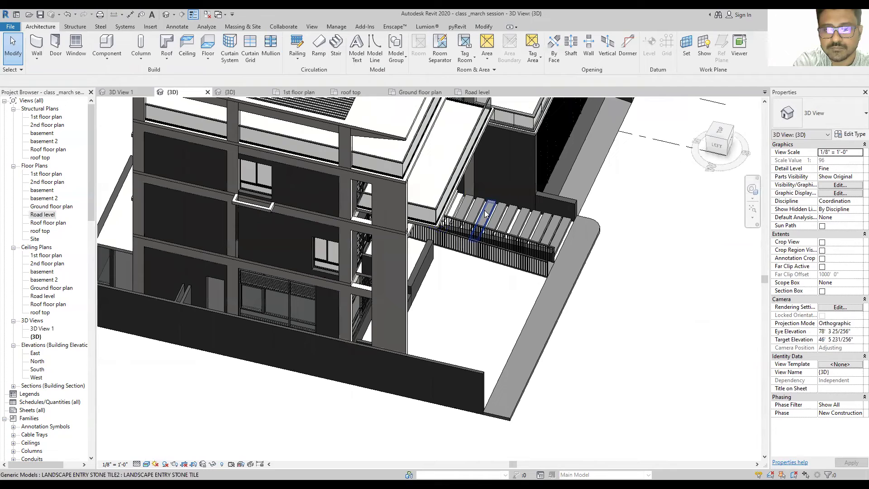
left_click(520, 251)
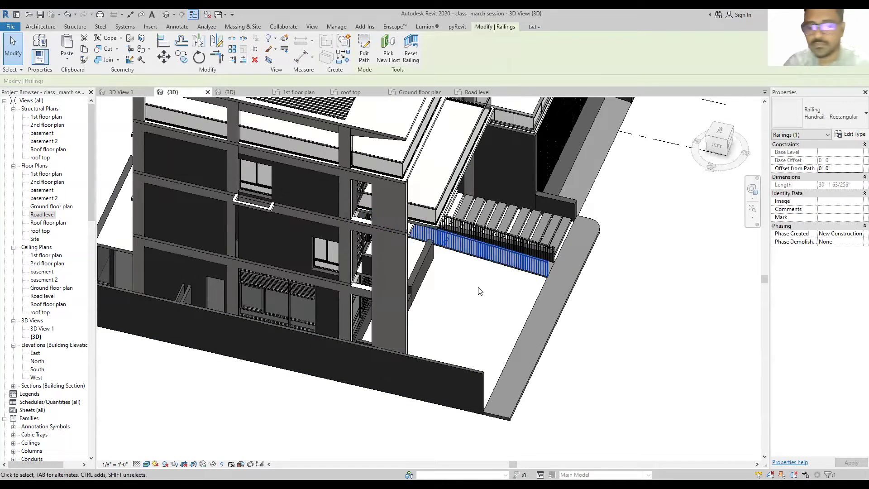
key("Escape")
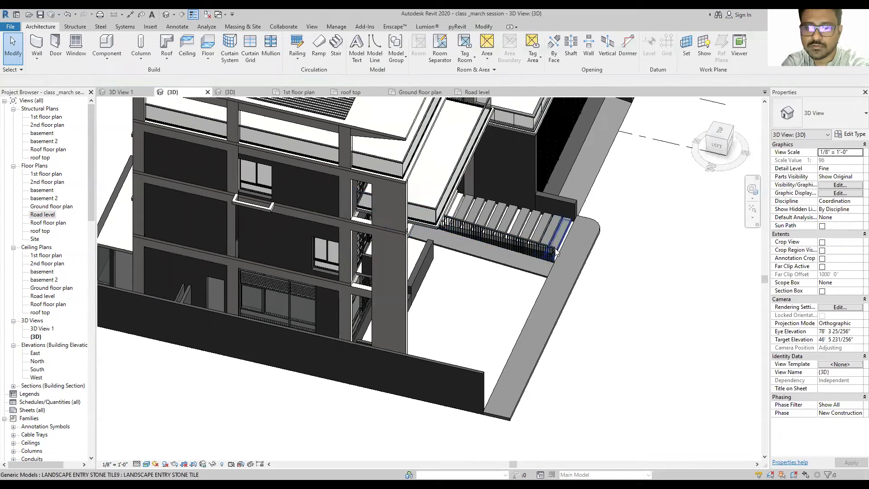
scroll(529, 256, "up", 2)
left_click(553, 227)
key("Delete")
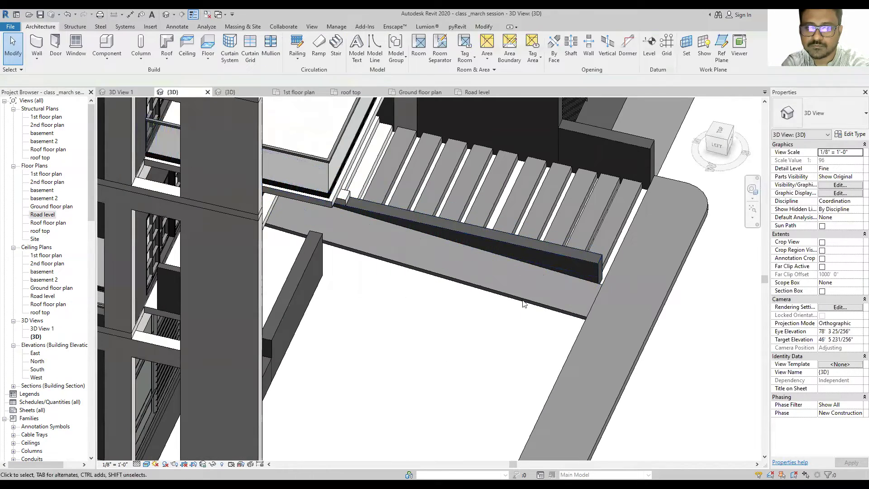
Step: Select the new ramp and orbit to view it beside the entrance stairs
mouse_move(541, 296)
middle_mouse_down("shift")
mouse_move(406, 213)
mouse_move(334, 222)
middle_mouse_up("shift")
scroll(334, 223, "up", 2)
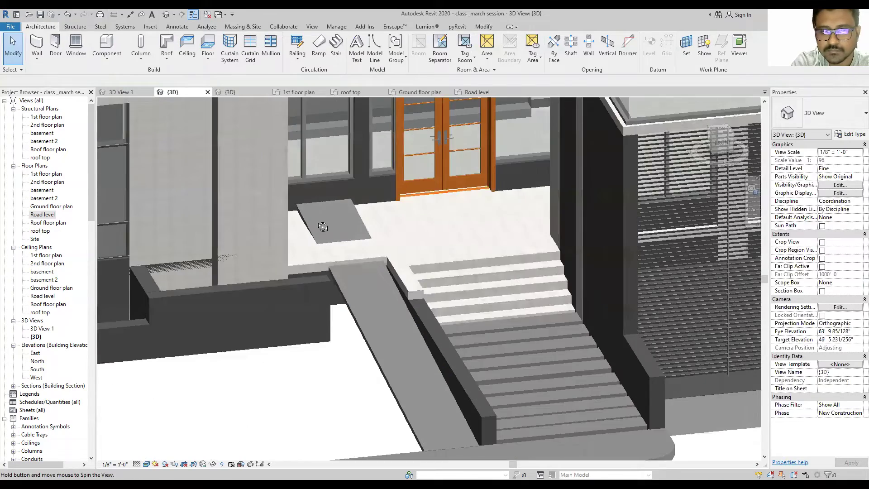
scroll(314, 250, "up", 2)
left_click(333, 288)
mouse_move(373, 191)
middle_mouse_down("shift")
mouse_move(385, 215)
mouse_move(295, 208)
mouse_move(333, 210)
mouse_move(379, 189)
mouse_move(363, 192)
mouse_move(386, 276)
mouse_move(361, 297)
middle_mouse_up("shift")
scroll(363, 192, "up", 3)
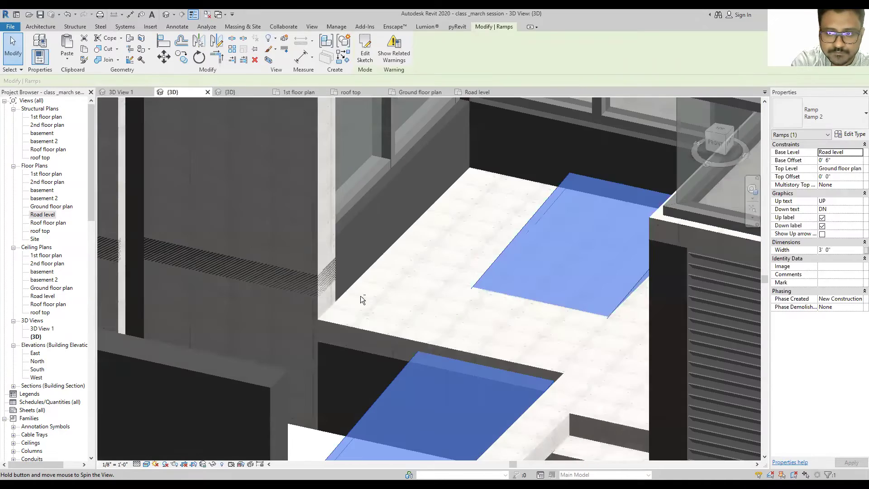
scroll(483, 318, "down", 3)
scroll(483, 318, "down", 2)
middle_click_drag(483, 318, 489, 314, "shift")
scroll(489, 314, "down", 3)
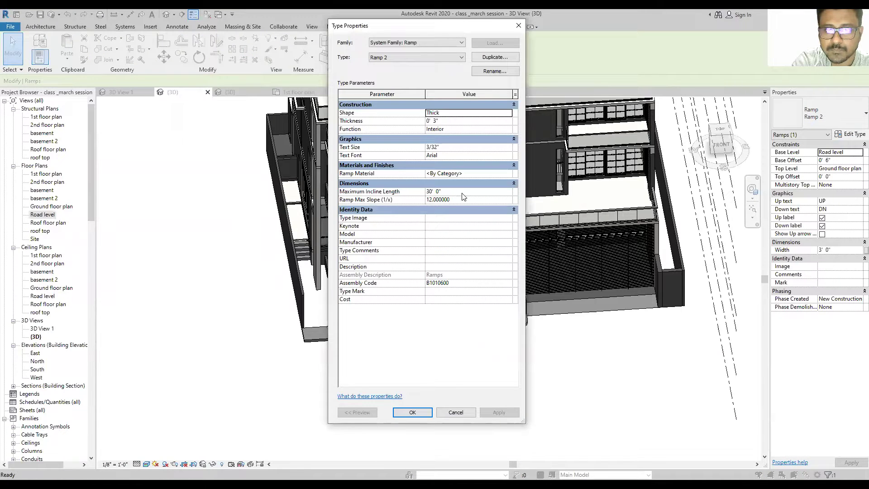
Step: Try a 20-foot maximum incline length, then revert it to 30 feet
left_click(462, 192)
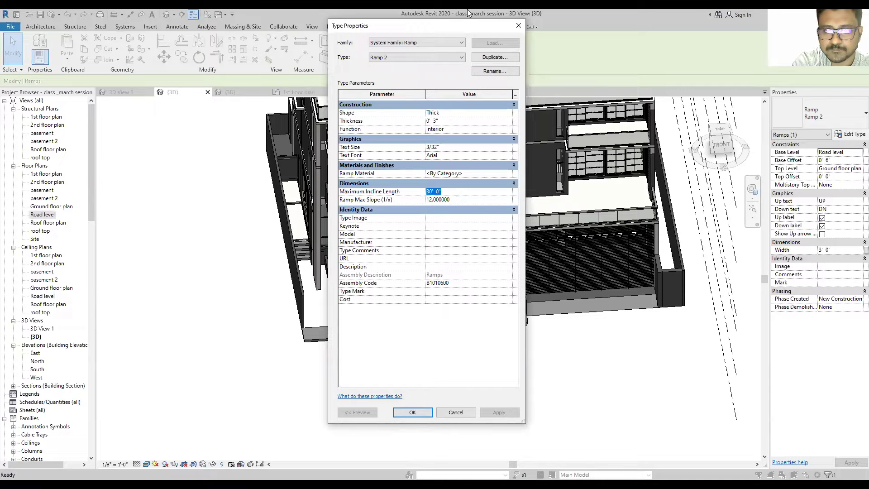
left_click_drag(479, 32, 202, 71)
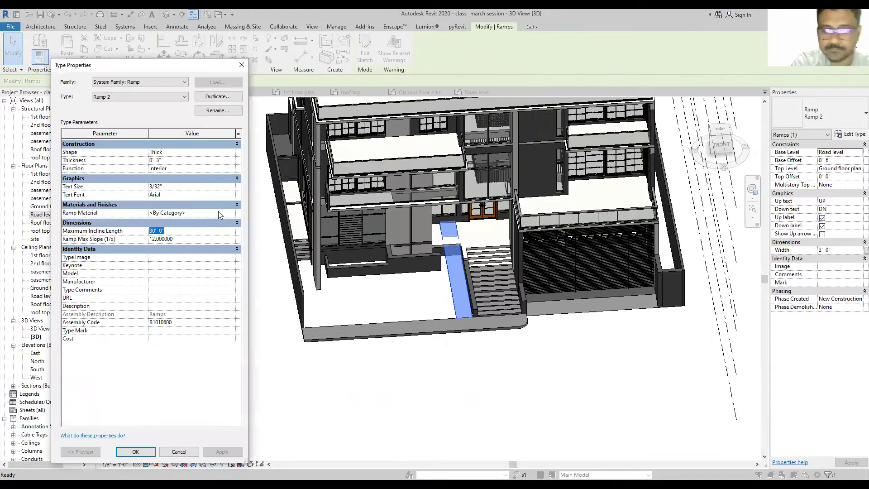
type("20")
key("Return")
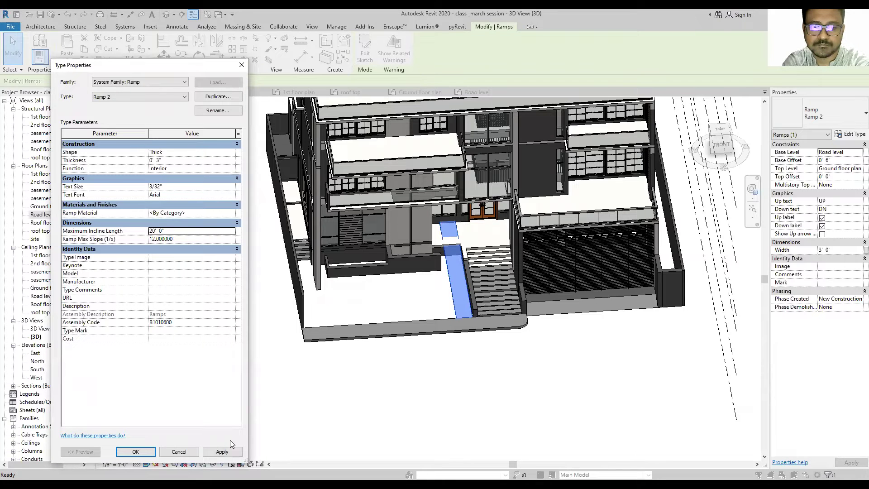
left_click(221, 451)
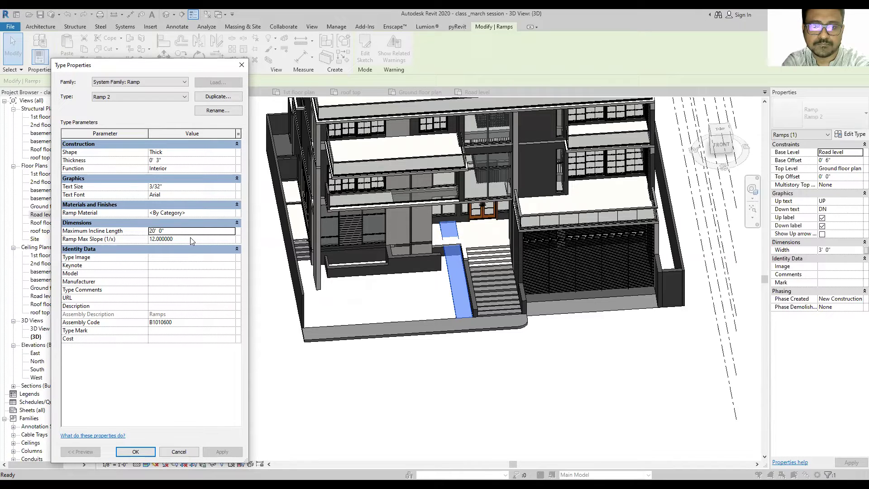
left_click(183, 231)
type("30")
key("Return")
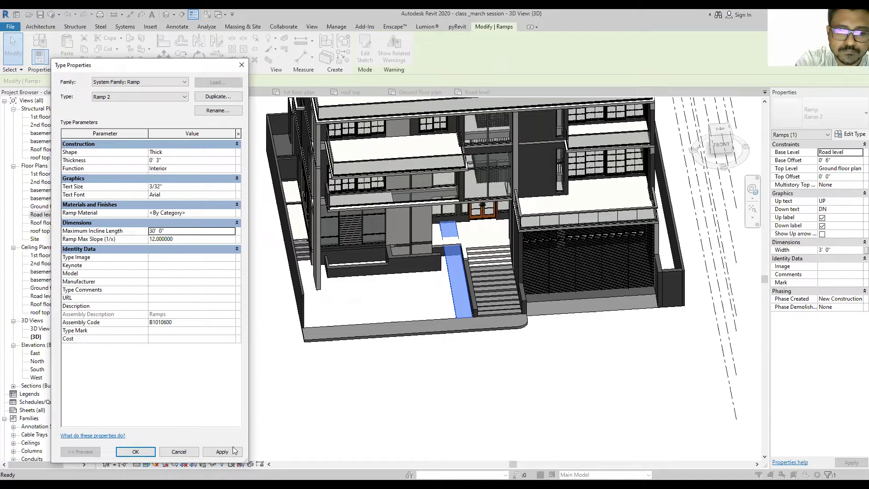
key("Escape")
key("Escape")
Step: Set the ramp type's Ramp Max Slope (1/x) to 10 and confirm
scroll(446, 257, "down", 3)
left_click(428, 305)
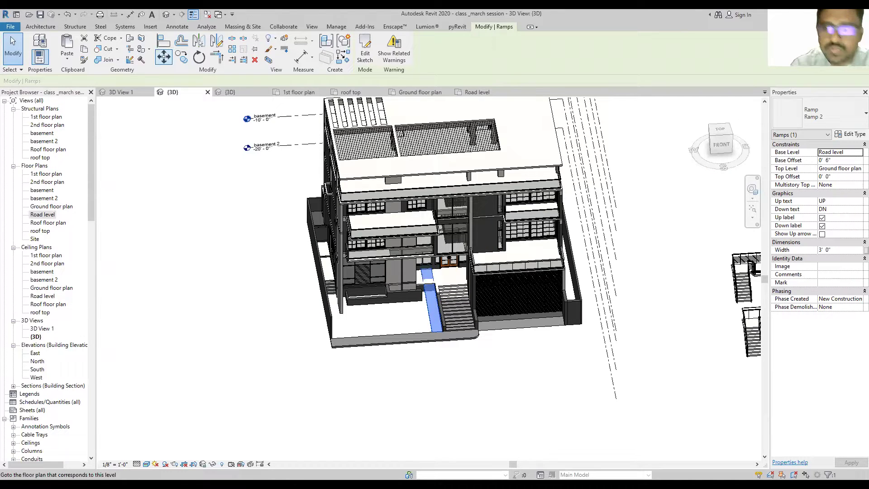
scroll(441, 234, "up", 3)
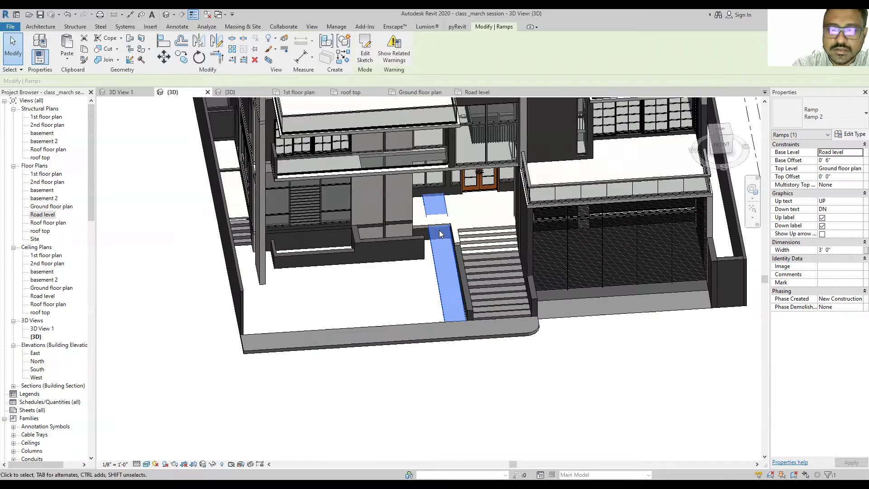
scroll(421, 262, "up", 2)
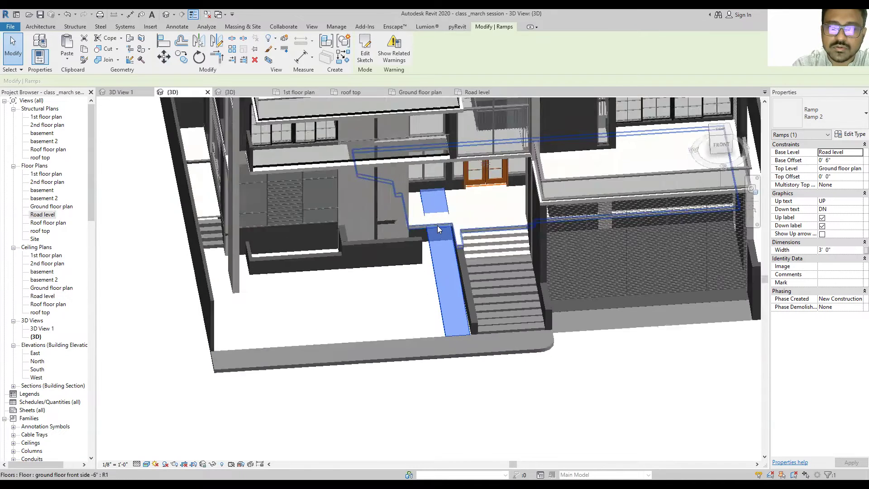
scroll(437, 225, "up", 2)
scroll(432, 184, "down", 4)
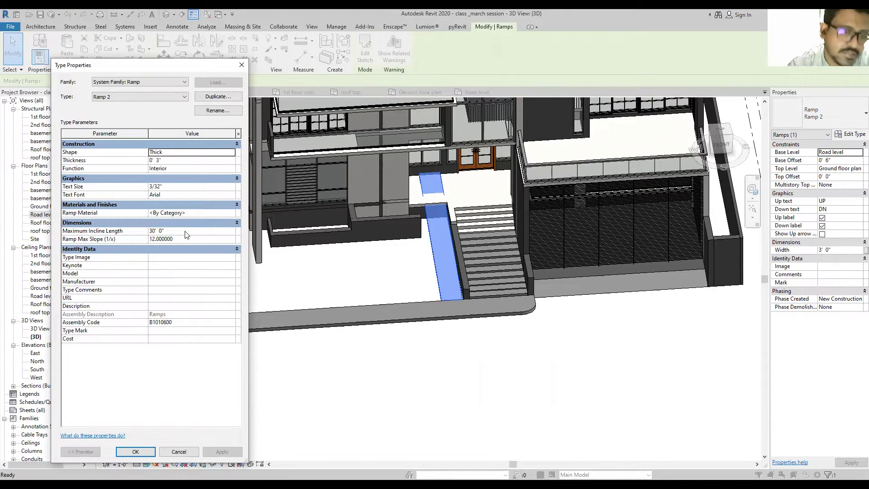
left_click(186, 238)
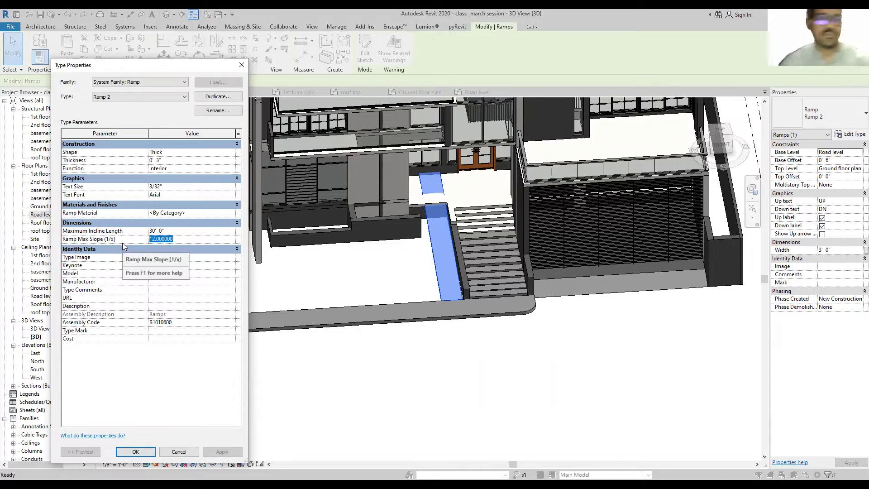
type("10")
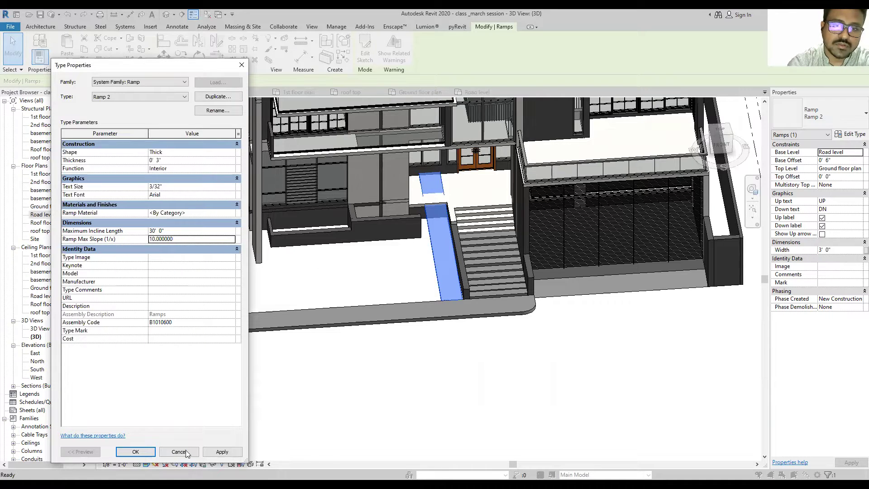
left_click(222, 451)
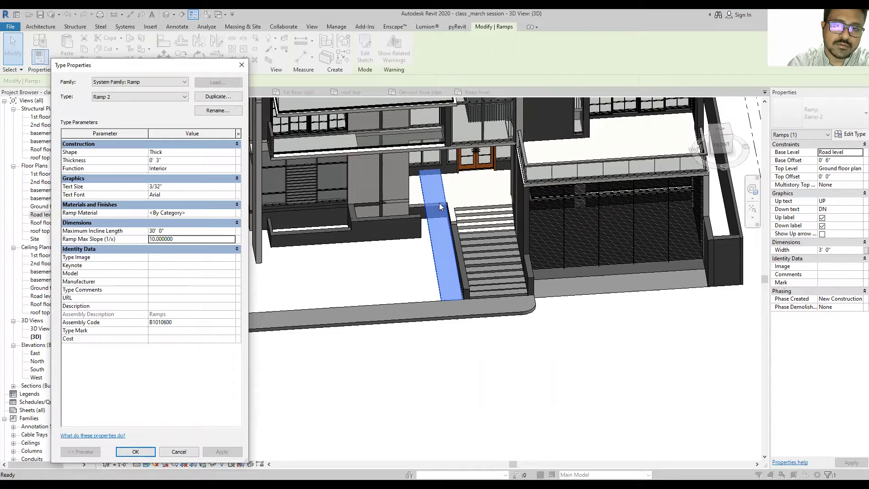
left_click(135, 451)
Step: Reopen the ramp's sketch for editing
scroll(438, 220, "up", 3)
scroll(413, 205, "up", 2)
double_click(413, 204)
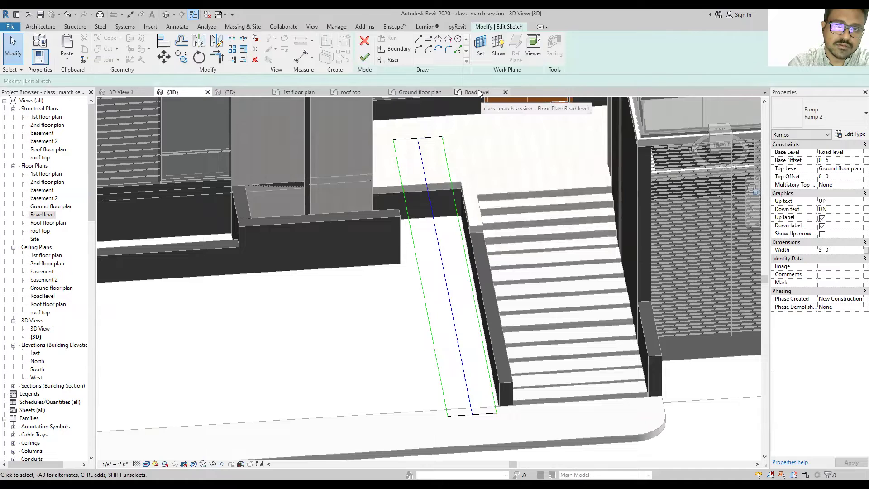
Step: On the Ground floor plan, stretch the run line to the riser and finish the sketch
left_click(429, 92)
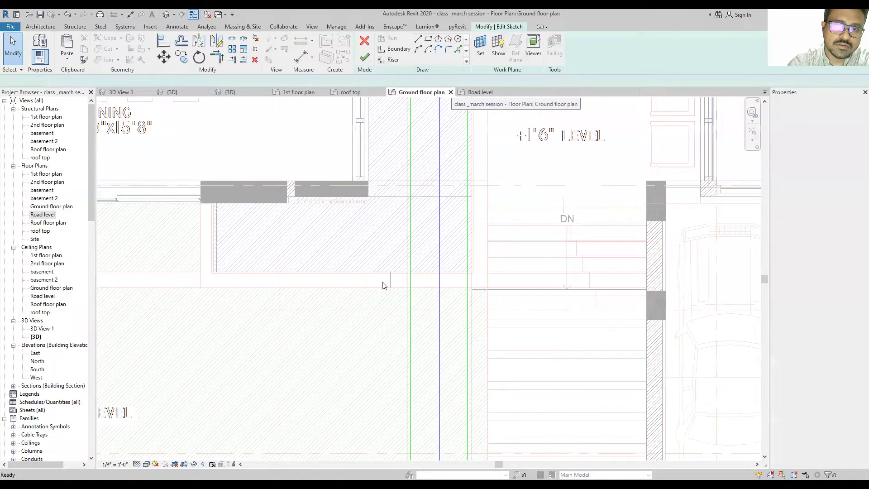
scroll(383, 286, "down", 3)
left_click(402, 159)
left_click_drag(403, 158, 405, 239)
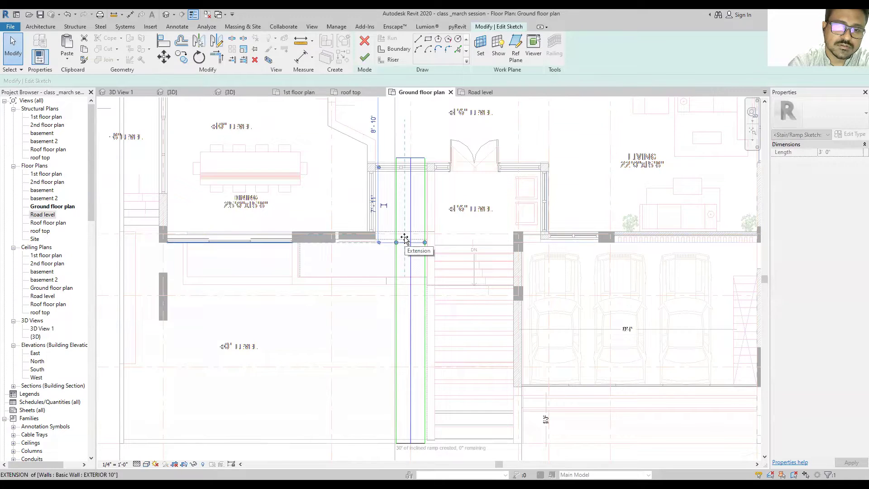
scroll(405, 238, "up", 4)
scroll(412, 240, "up", 1)
mouse_move(421, 237)
left_mouse_down()
mouse_move(422, 213)
mouse_move(423, 225)
left_mouse_up()
scroll(423, 225, "down", 4)
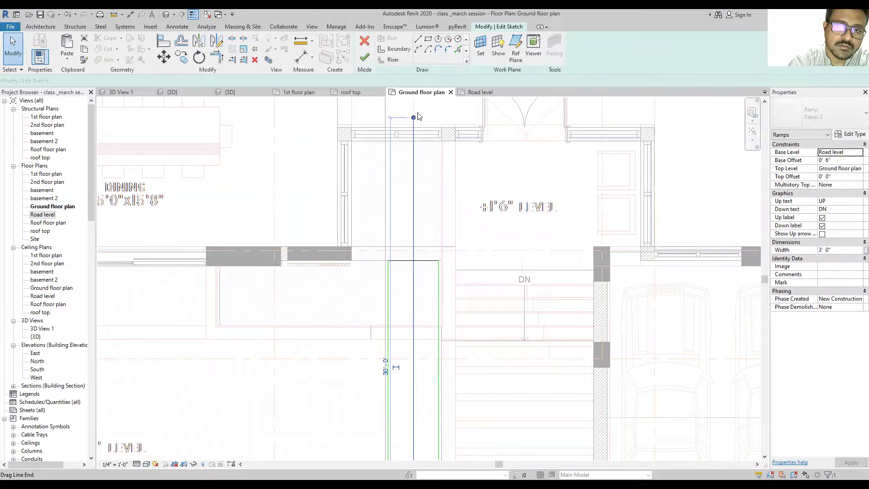
left_click_drag(413, 118, 411, 265)
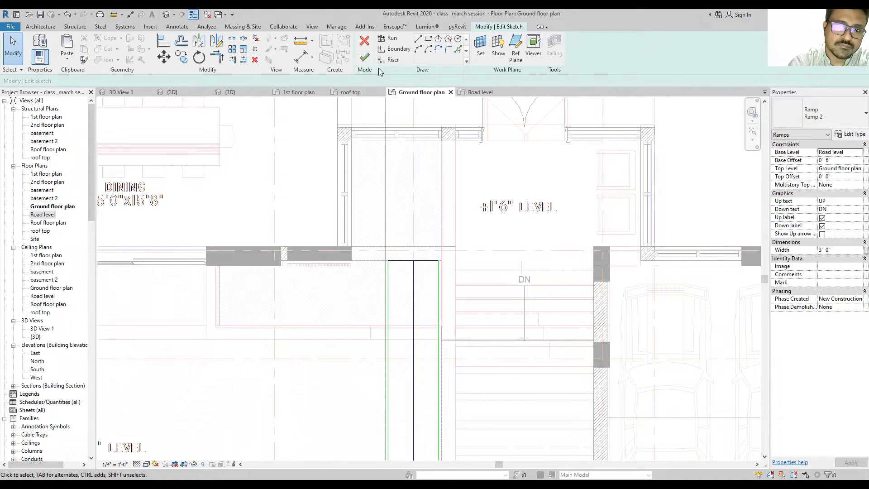
left_click(365, 57)
Step: Review the adjusted ramp in the default 3D view
scroll(453, 218, "down", 4)
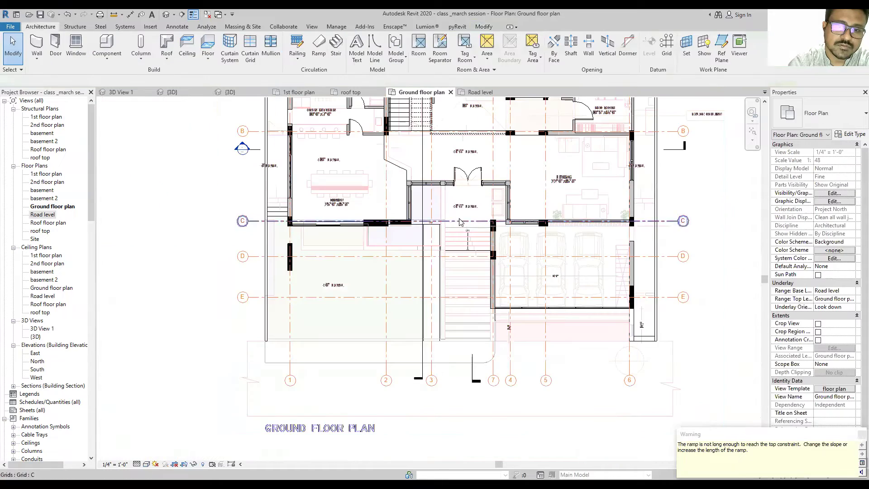
left_click(164, 16)
mouse_move(398, 265)
middle_mouse_down("shift")
mouse_move(497, 191)
mouse_move(334, 270)
middle_mouse_up("shift")
Step: Apply a Ramp Max Slope of 1 in 9 to the entrance ramp type
scroll(334, 262, "up", 3)
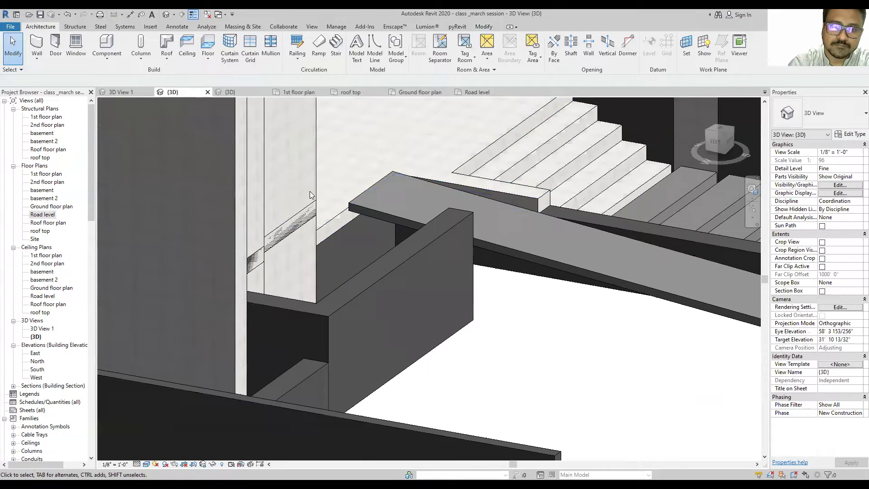
scroll(312, 208, "down", 4)
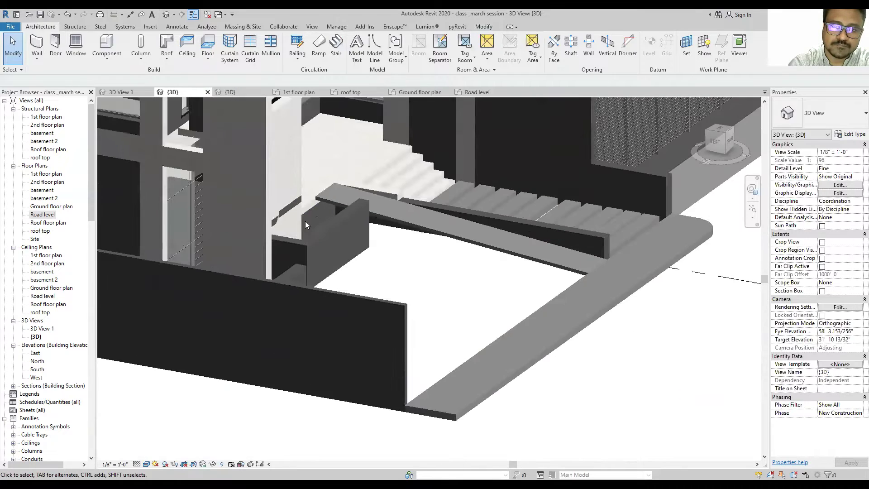
left_click(384, 220)
middle_click_drag(384, 220, 393, 317, "shift")
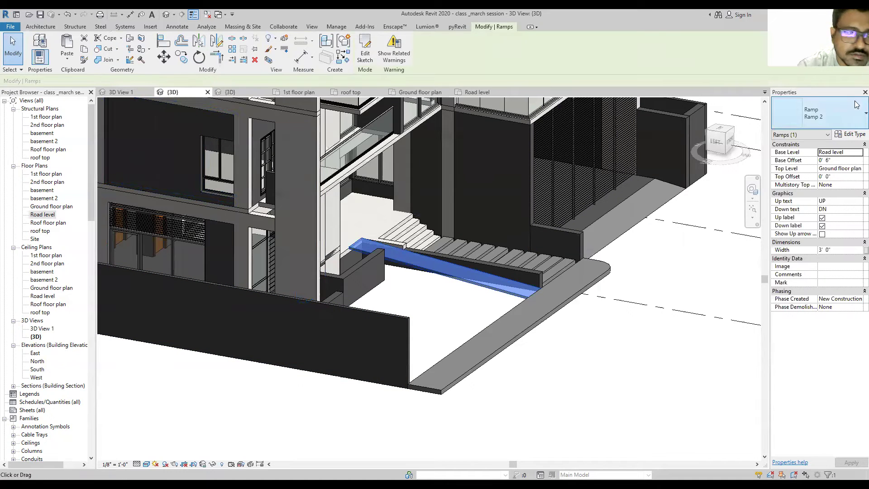
left_click(851, 135)
left_click(183, 240)
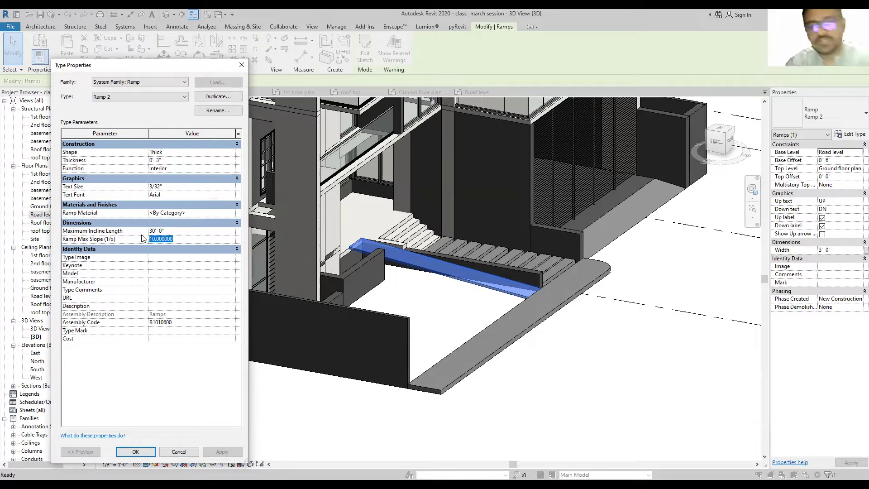
type("9")
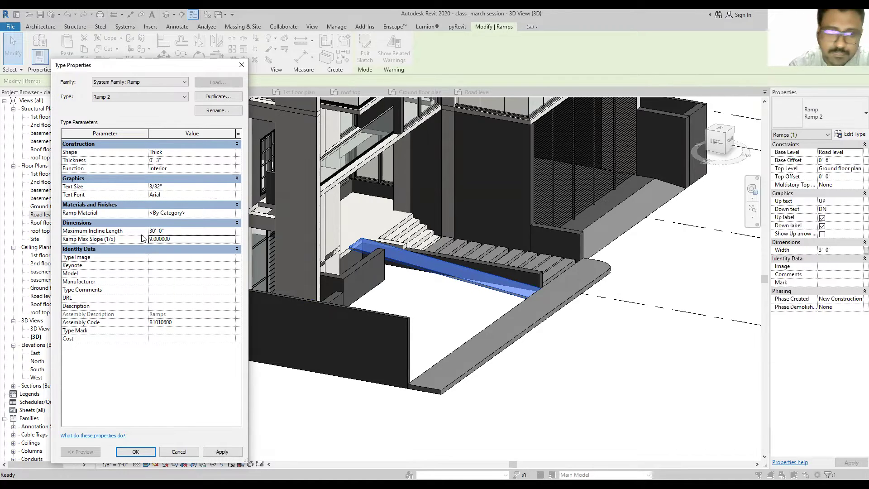
left_click(221, 451)
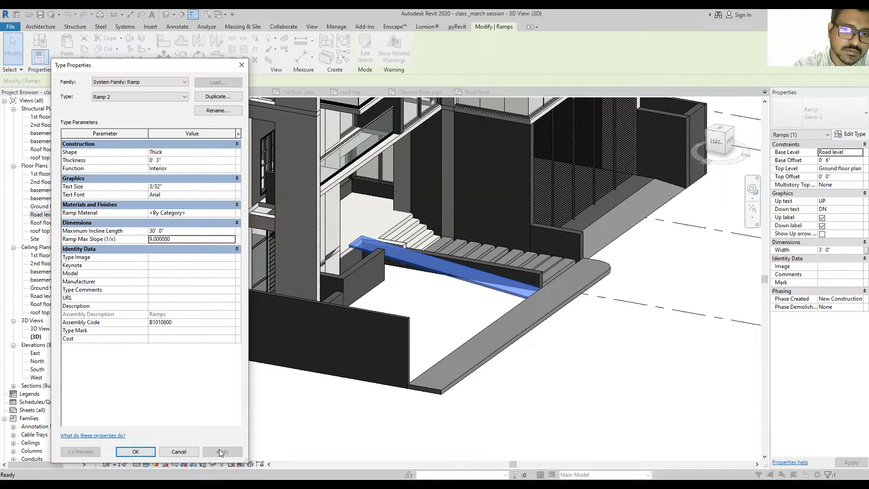
Step: Change the maximum slope to 1 in 11, apply it, and close the type properties
left_click(190, 238)
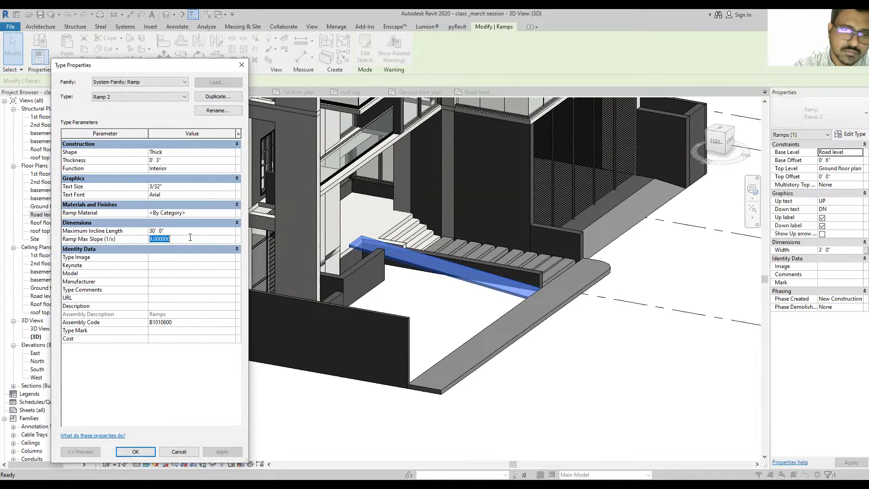
type("11")
left_click(191, 239)
left_click(222, 450)
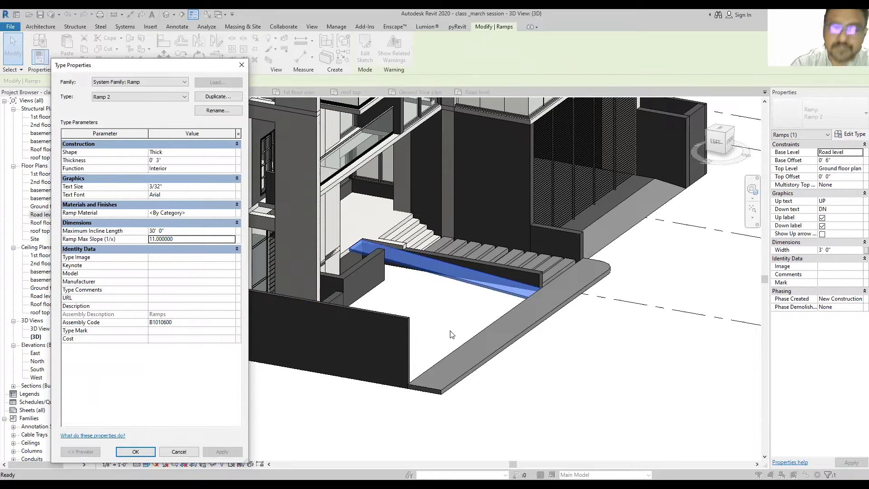
key("Escape")
key("Escape")
scroll(450, 333, "down", 3)
scroll(430, 278, "down", 2)
middle_click_drag(429, 278, 527, 259, "shift")
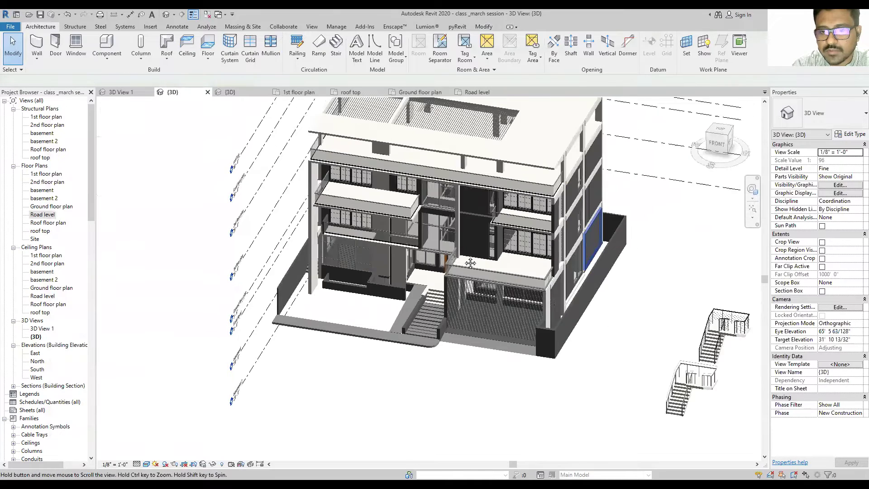
Step: Orbit and zoom the 3D view around the whole building
middle_click_drag(623, 230, 511, 226)
scroll(543, 231, "up", 3)
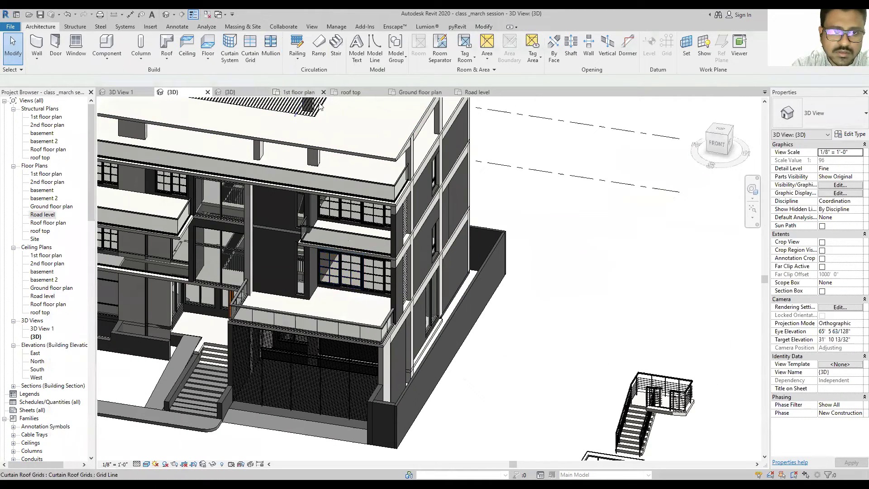
scroll(453, 272, "down", 2)
scroll(475, 290, "down", 2)
scroll(488, 295, "up", 1)
scroll(478, 245, "up", 1)
scroll(480, 225, "down", 1)
scroll(475, 249, "down", 1)
middle_click_drag(473, 263, 461, 296, "shift")
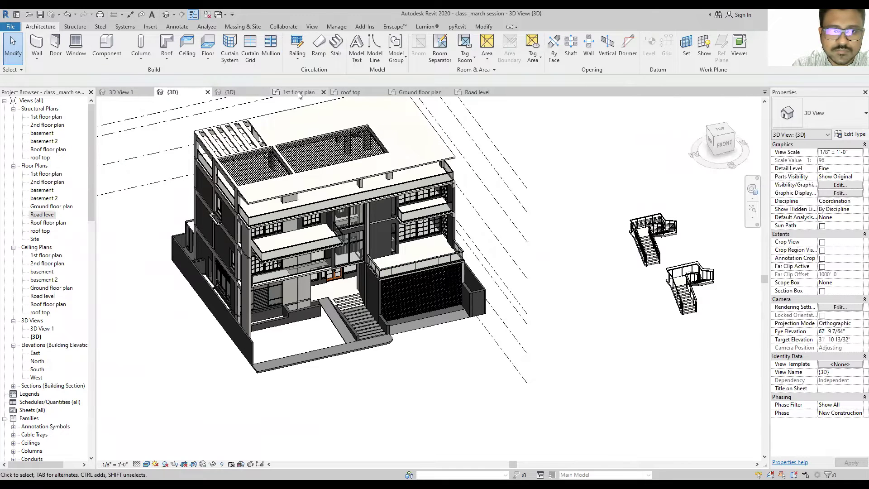
Step: On the 1st floor plan, start a new ramp sketch
left_click(298, 91)
scroll(461, 254, "up", 3)
scroll(426, 291, "up", 1)
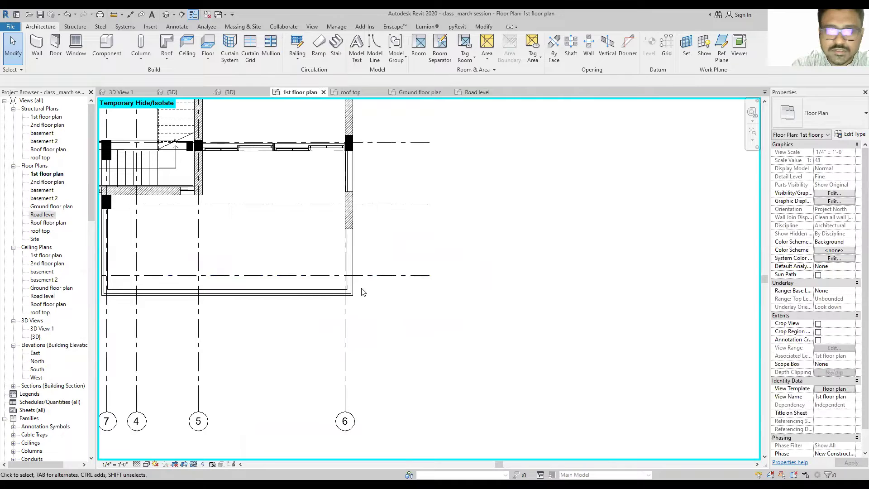
left_click(317, 48)
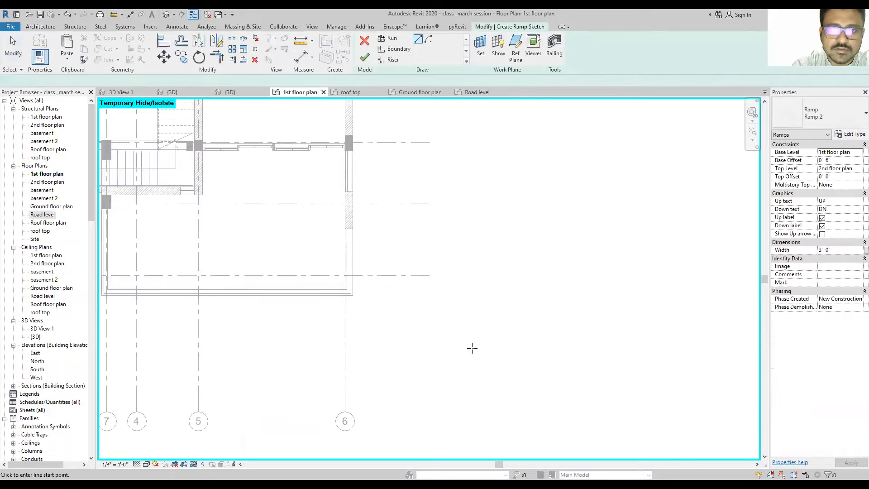
Step: Set the new ramp type's maximum slope to 1 in 12
left_click(854, 134)
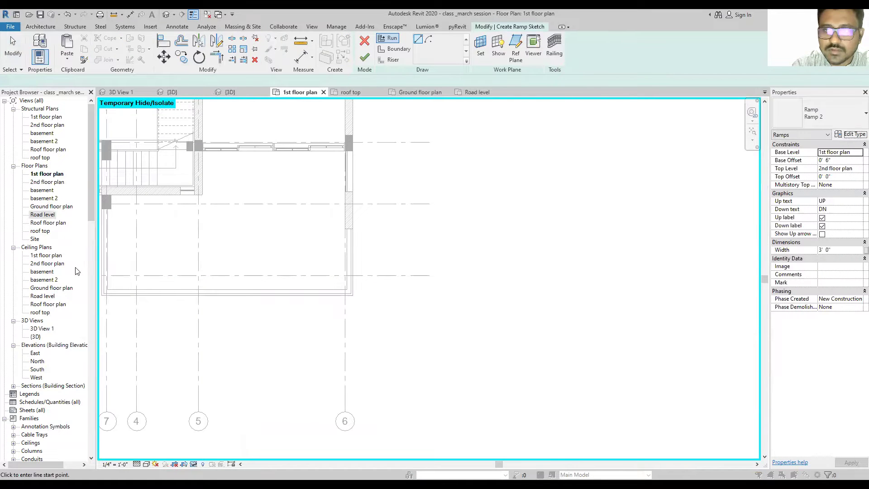
left_click(183, 239)
type("12")
key("Return")
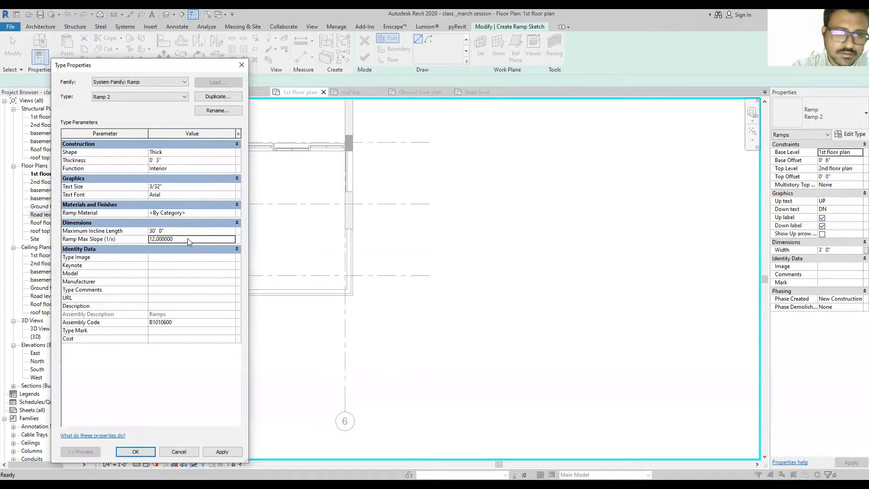
left_click(241, 67)
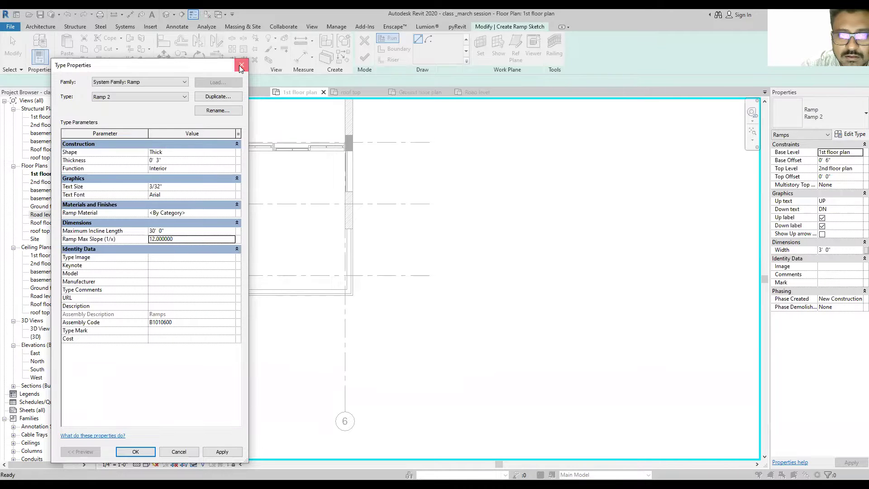
Step: Sketch the first 30-foot run beside gridline 6 and start the second run parallel to it
left_click(350, 284)
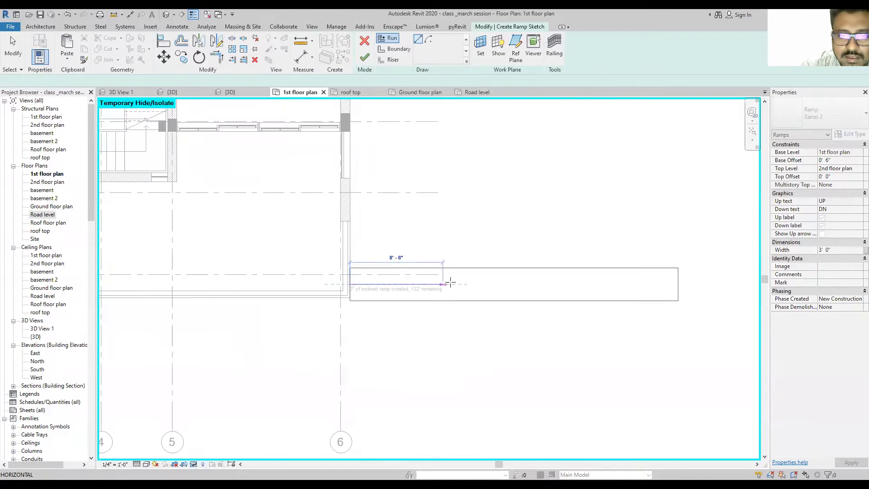
left_click(678, 284)
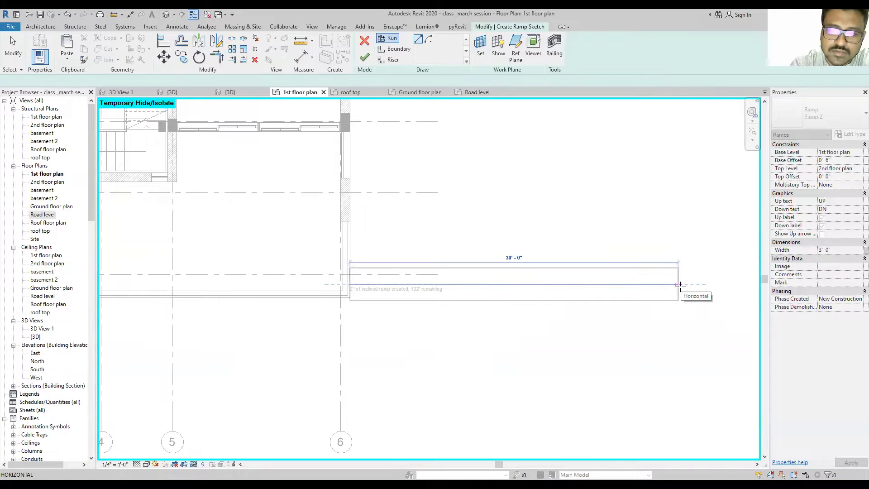
left_click(678, 284)
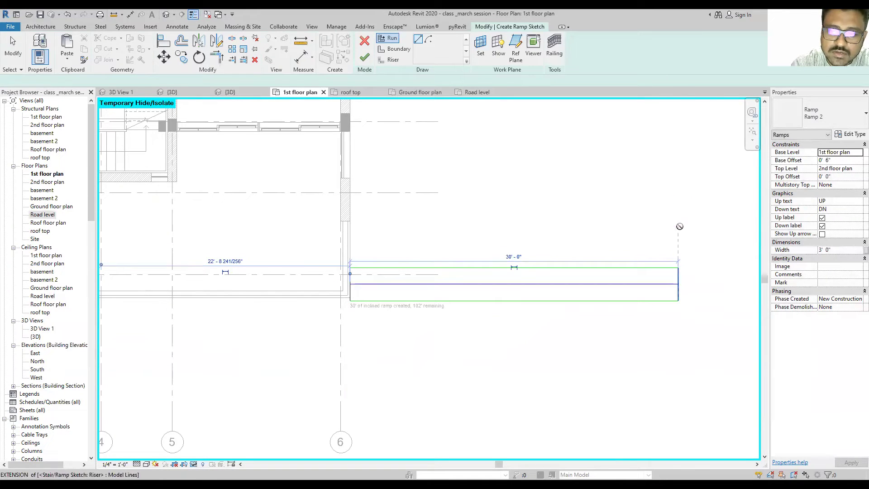
left_click(679, 226)
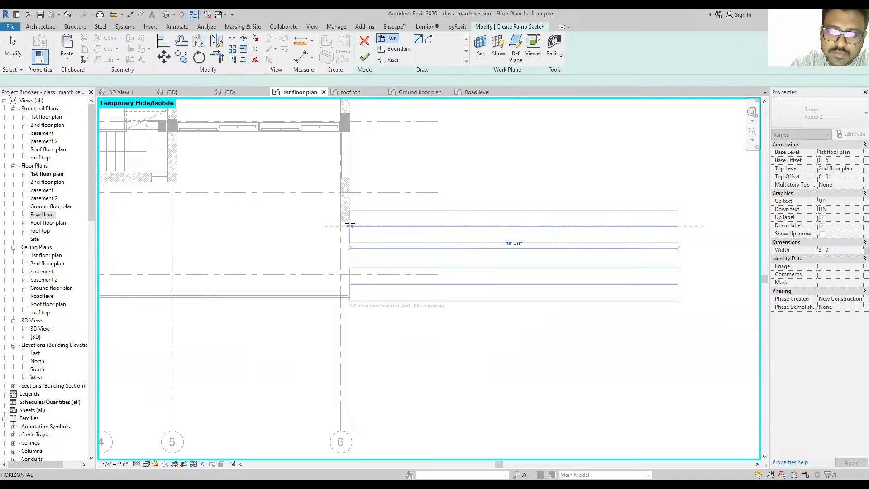
Step: Draw the second, third and fourth switchback runs between the wall line and far end
left_click(351, 226)
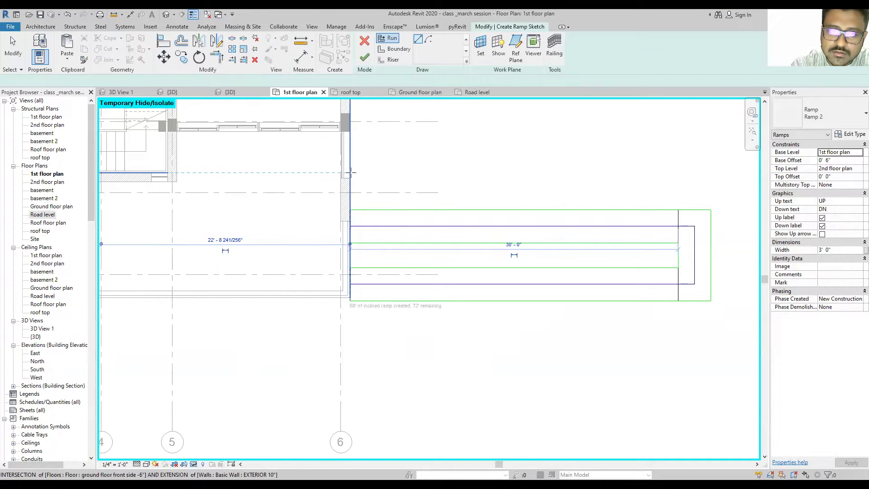
left_click(350, 172)
left_click(677, 172)
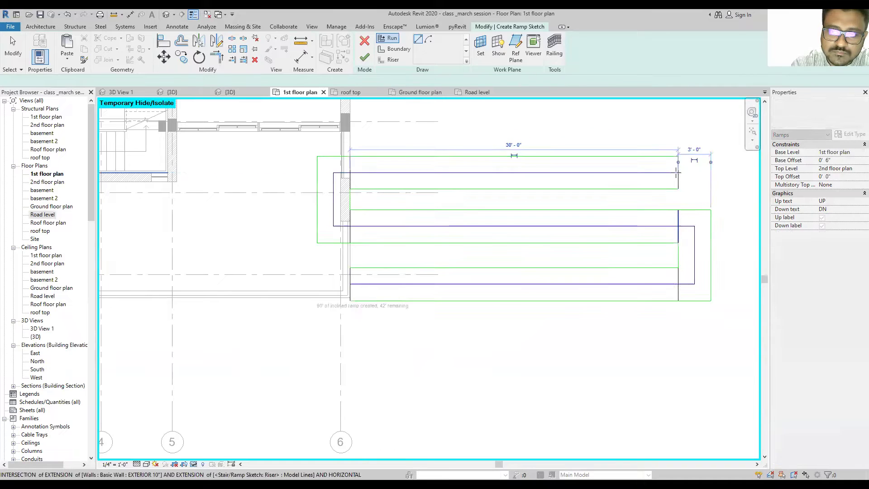
scroll(638, 256, "down", 2)
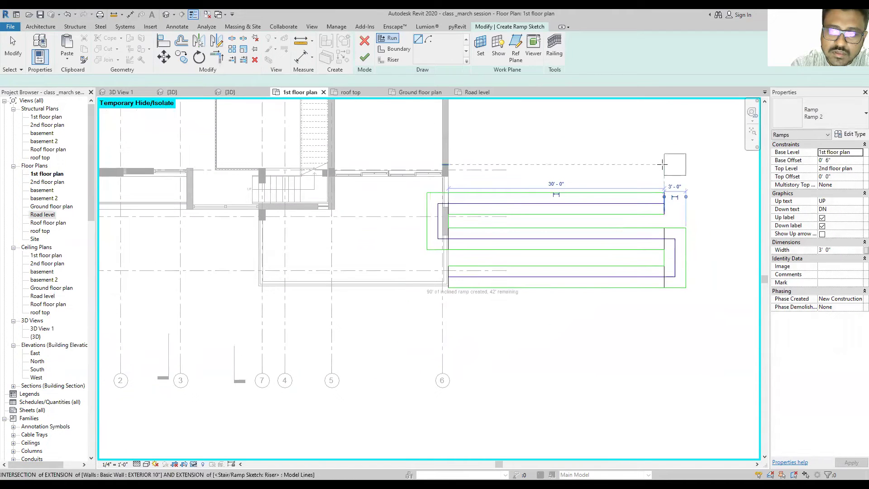
left_click(664, 160)
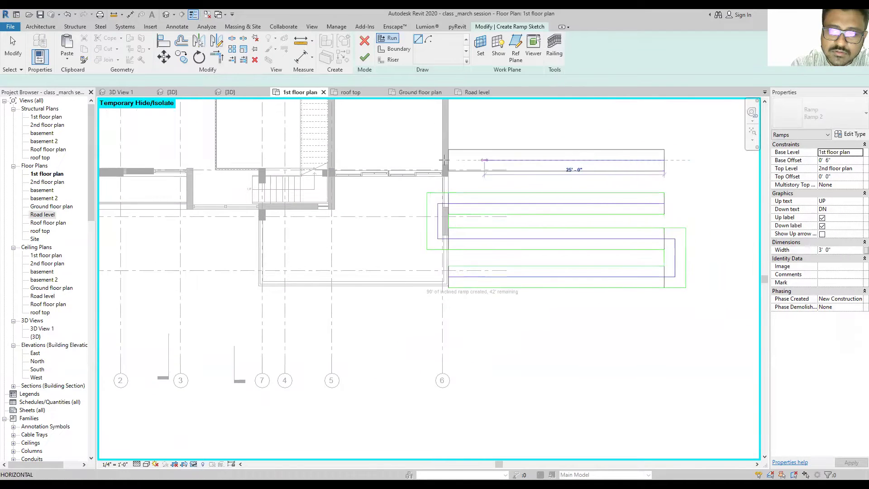
left_click(444, 160)
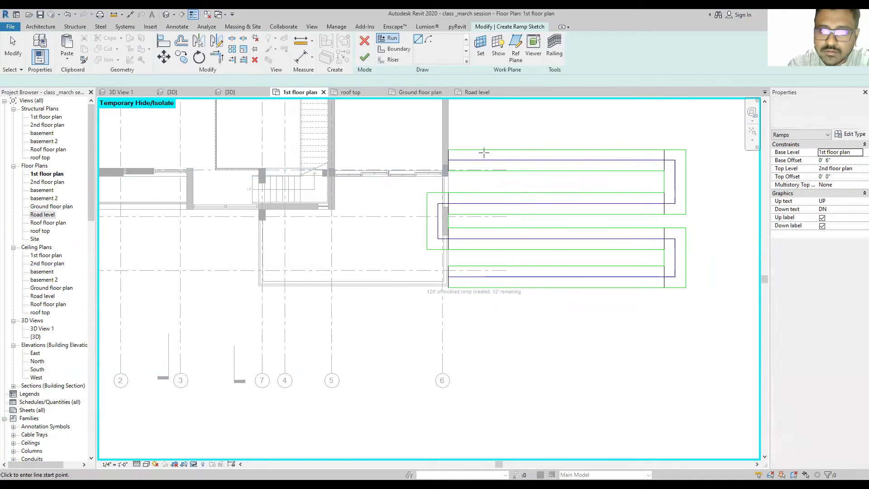
key("Escape")
left_click(480, 150)
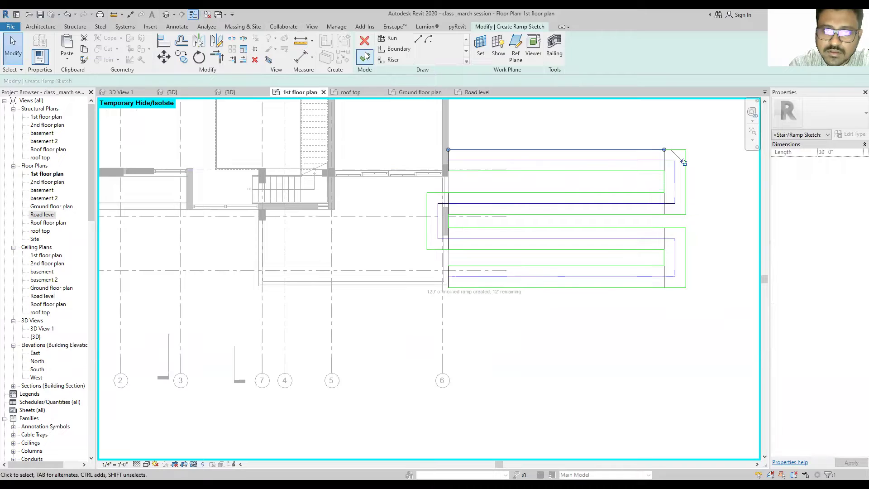
middle_click_drag(477, 225, 425, 312)
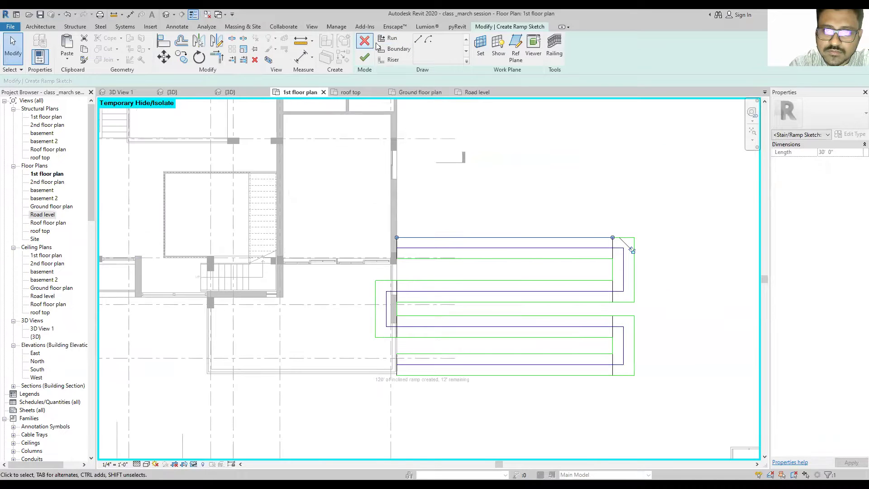
Step: Add the short final run using the remaining length and finish the ramp
left_click(388, 38)
left_click(397, 218)
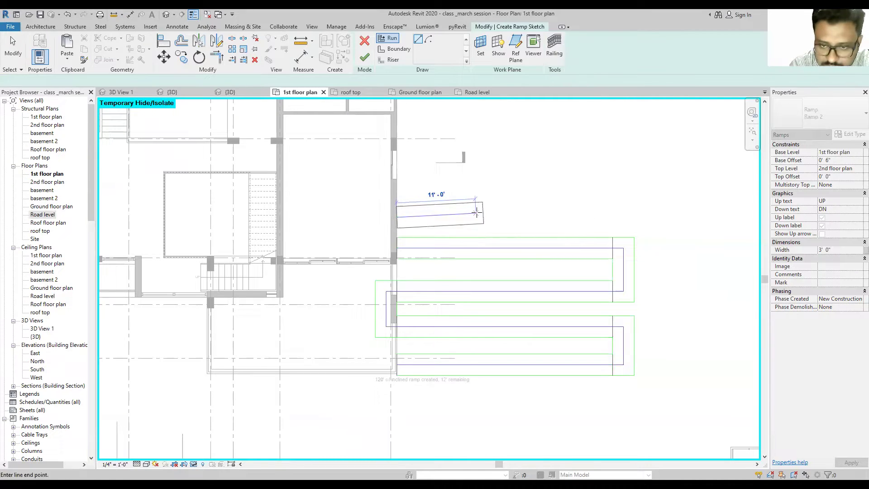
left_click(492, 219)
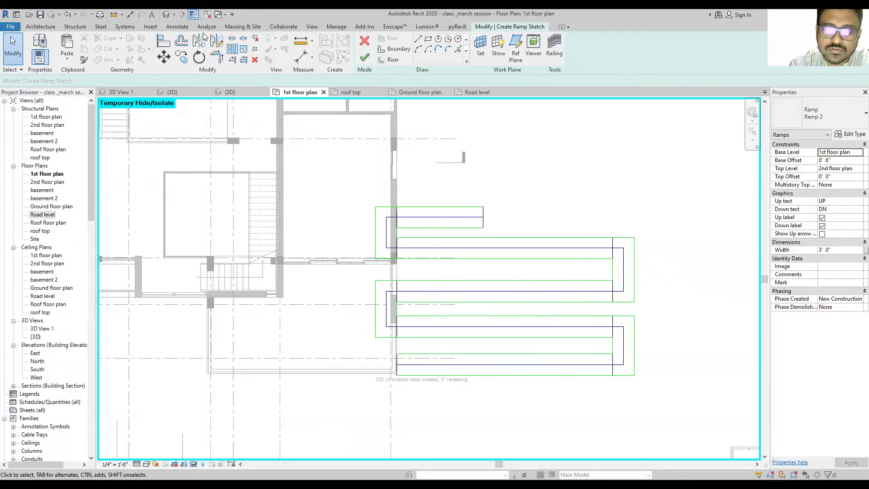
left_click(365, 57)
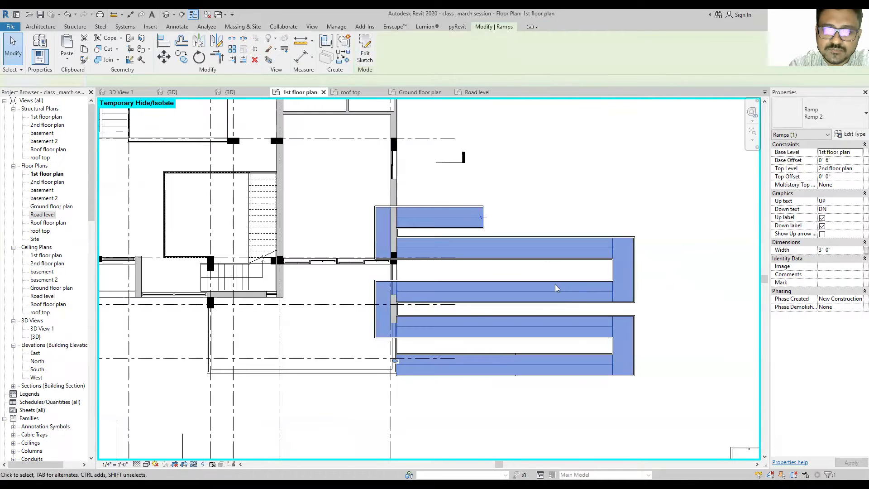
Step: Orbit the new switchback ramp in 3D, then open the South elevation
key("Escape")
left_click(166, 15)
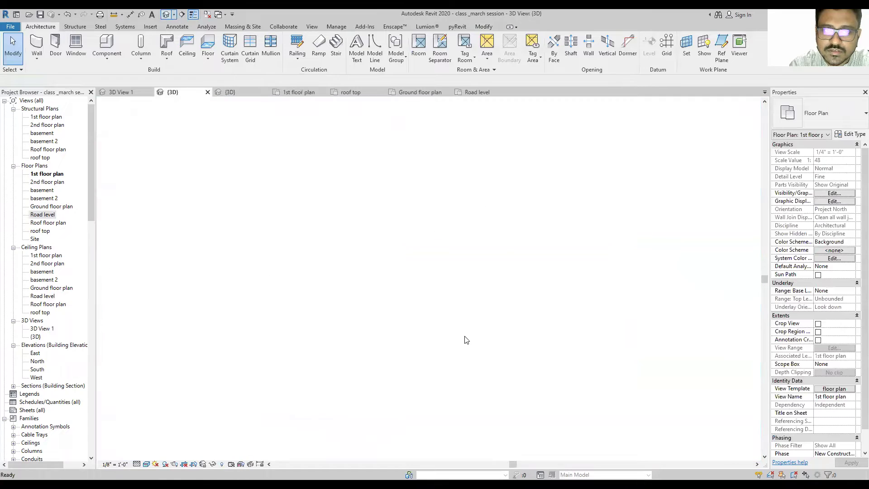
mouse_move(446, 104)
middle_mouse_down("shift")
mouse_move(435, 93)
mouse_move(539, 281)
middle_mouse_up("shift")
scroll(538, 272, "up", 5)
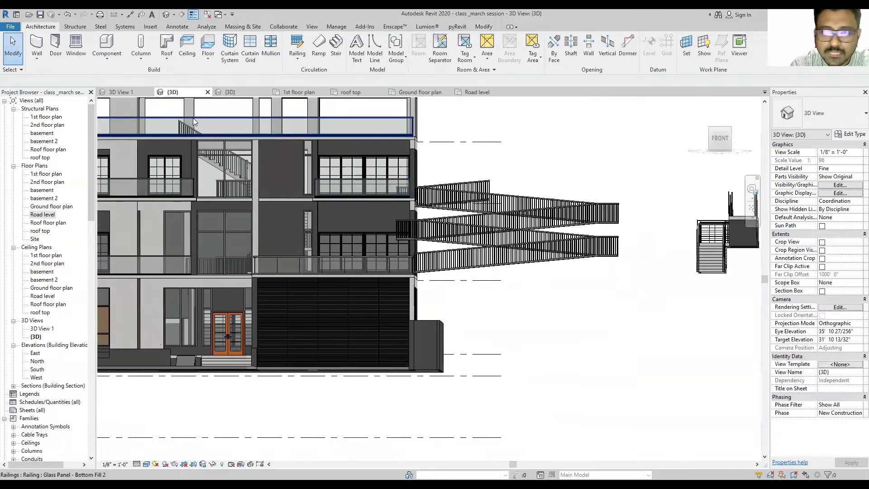
double_click(38, 369)
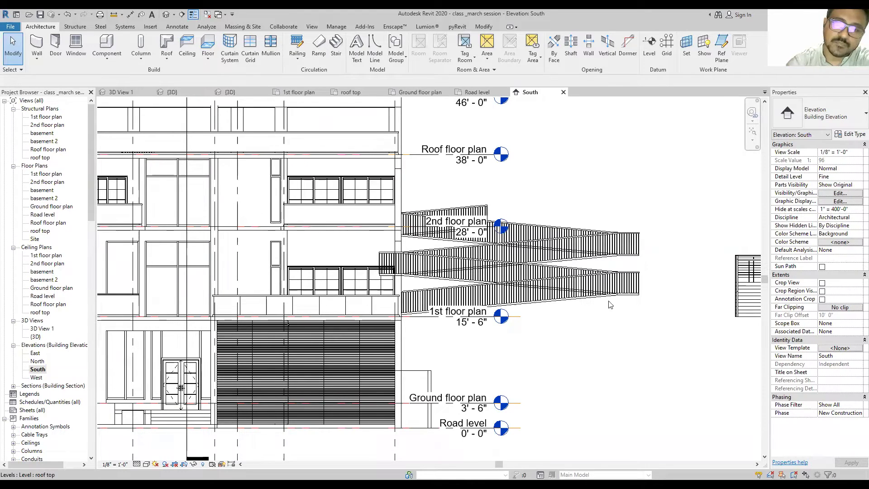
Step: Delete the unwanted railing from the switchback ramp in the South elevation
left_click(632, 297)
key("Escape")
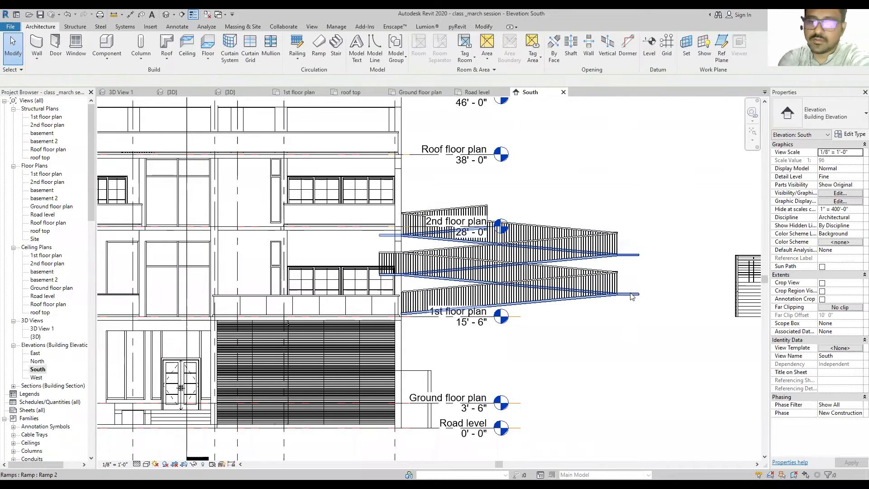
left_click(632, 297)
key("Delete")
scroll(588, 257, "down", 4)
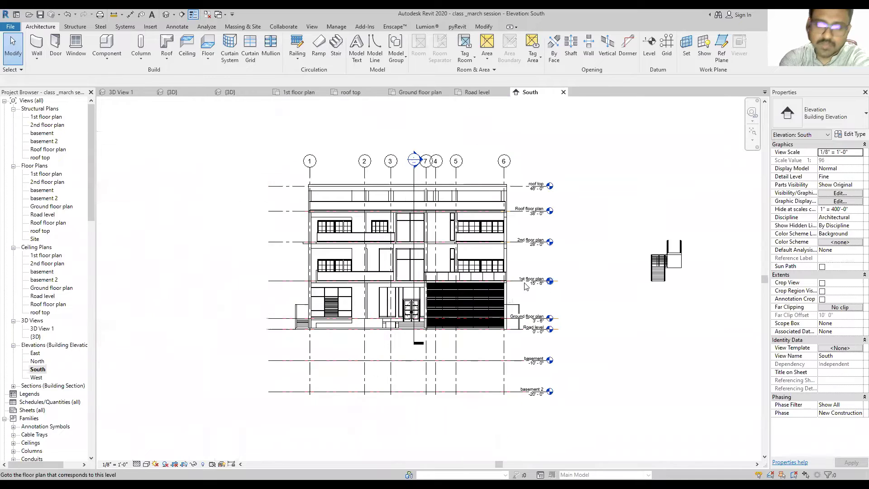
Step: Review the Road level and Ground floor plans around the imported ground floor drawing
left_click(481, 92)
scroll(407, 120, "up", 3)
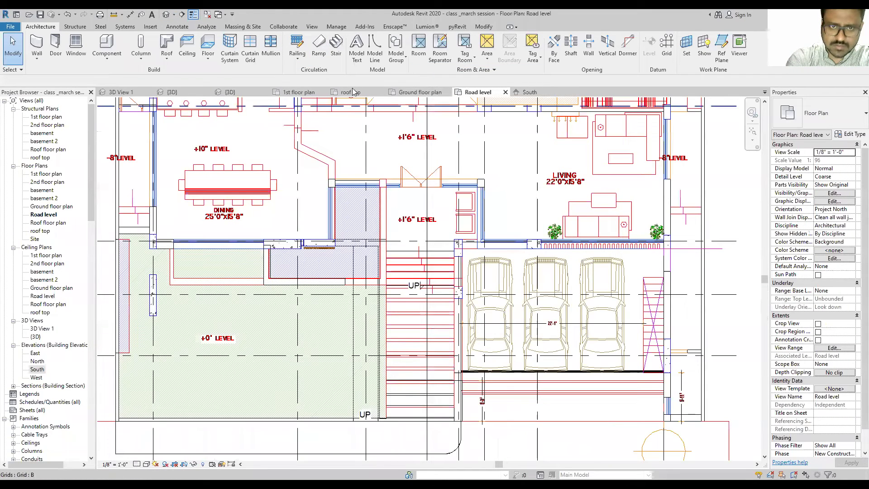
left_click(428, 93)
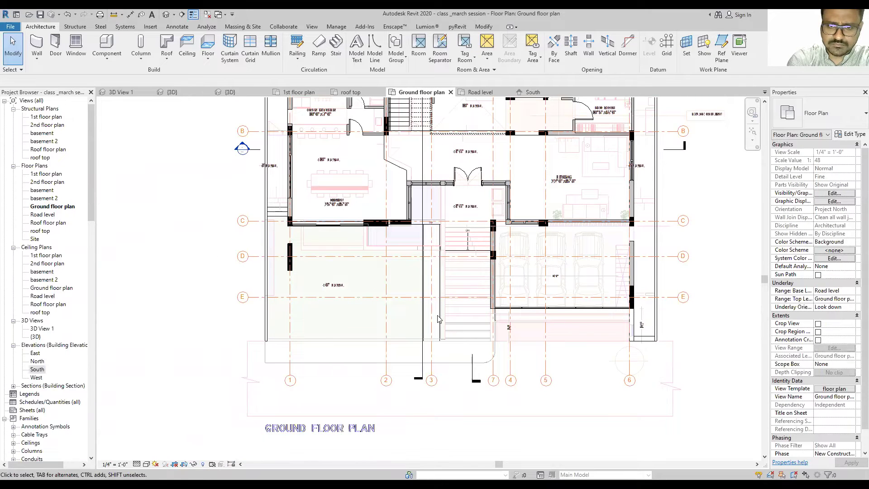
scroll(432, 272, "up", 3)
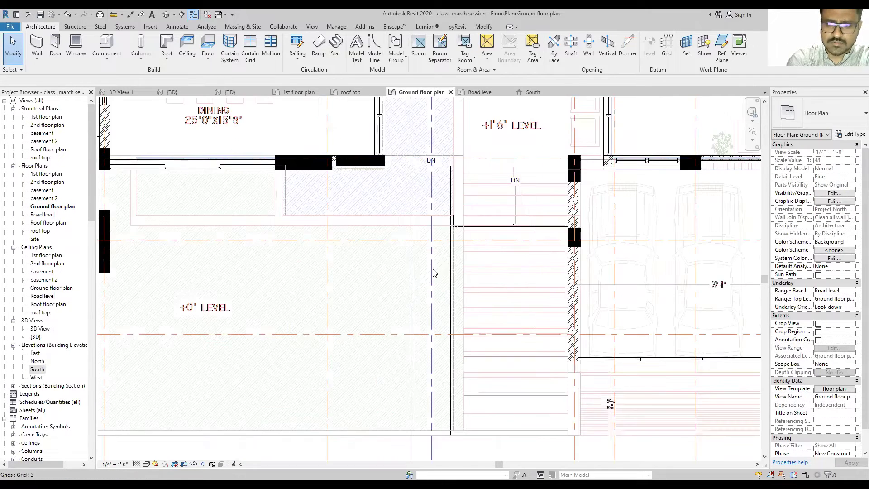
scroll(433, 273, "down", 2)
scroll(413, 344, "up", 2)
scroll(421, 339, "up", 2)
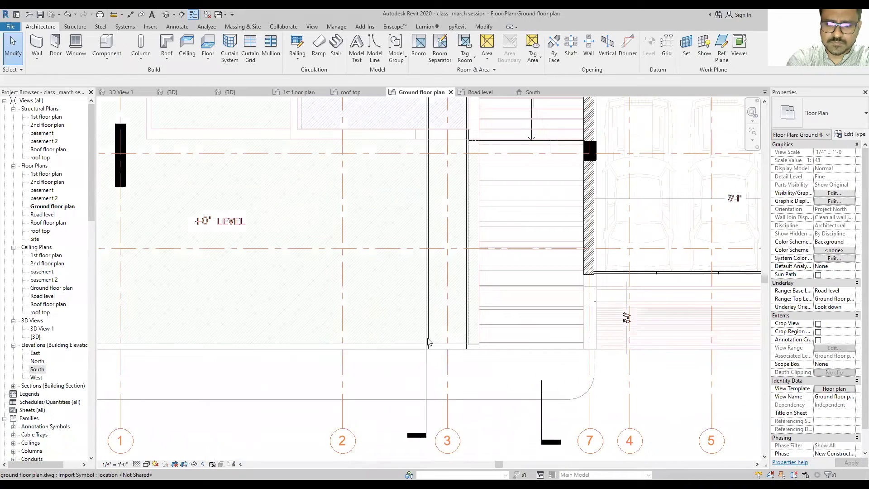
scroll(425, 332, "up", 2)
left_click(425, 329)
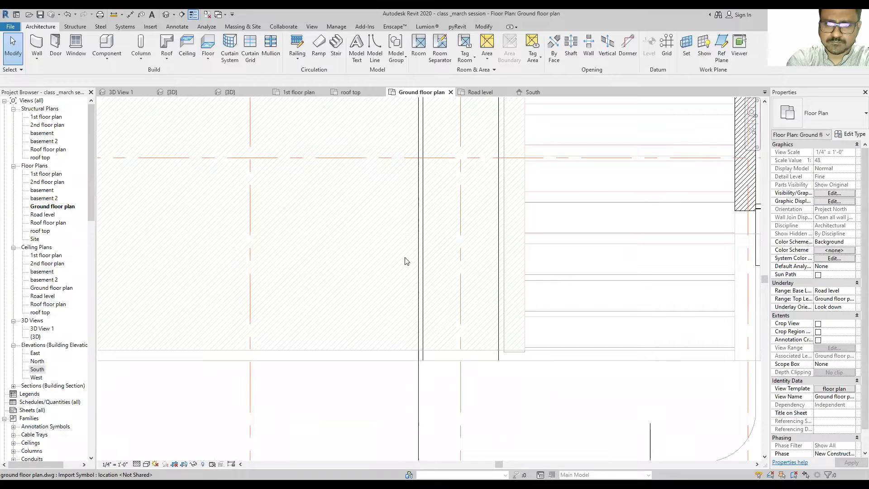
Step: Return to the 3D view, orbit to the front entrance and select the entry ramp
left_click(183, 16)
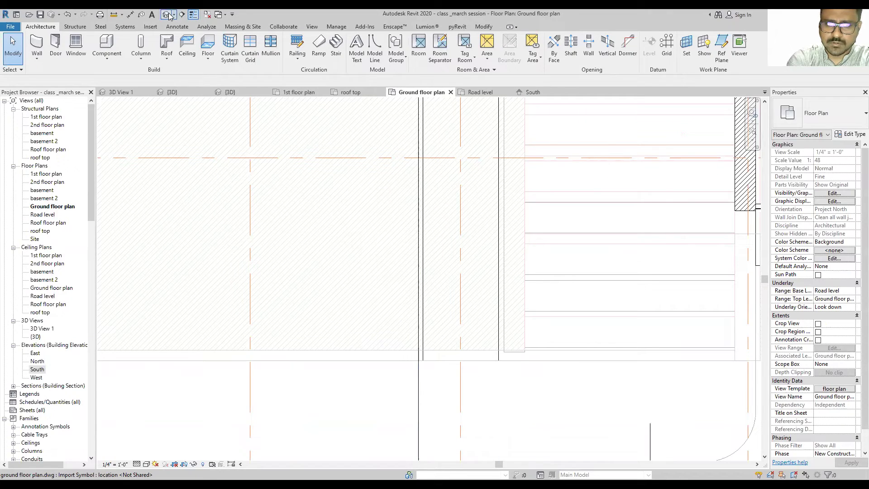
middle_click_drag(400, 261, 508, 401, "shift")
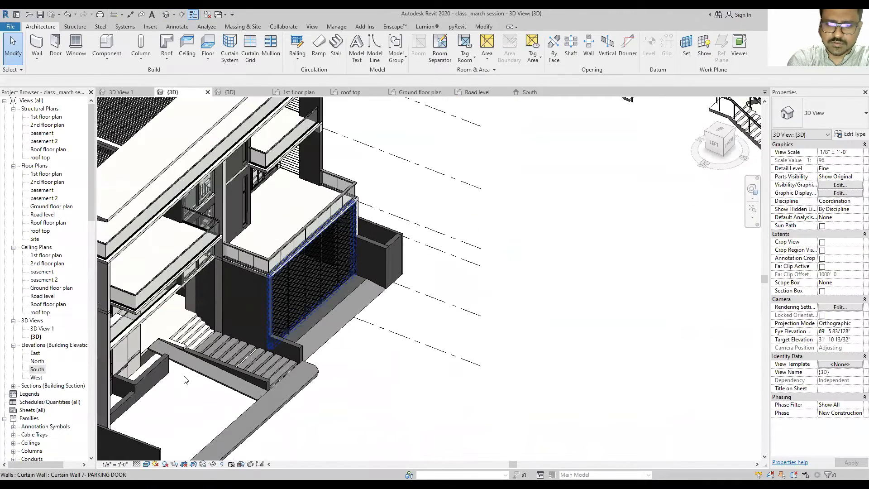
scroll(190, 380, "up", 3)
left_click(223, 366)
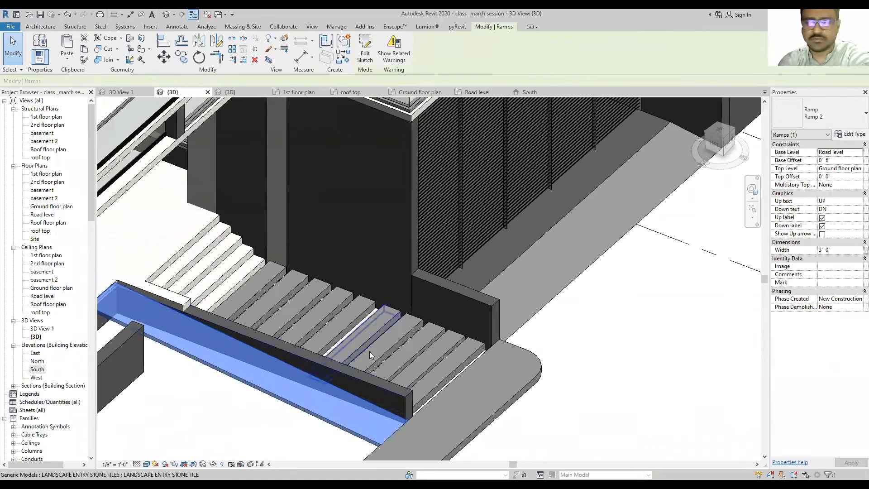
Step: Deselect the ramp and go to the Road level floor plan
key("Escape")
scroll(423, 308, "down", 3)
scroll(423, 309, "down", 2)
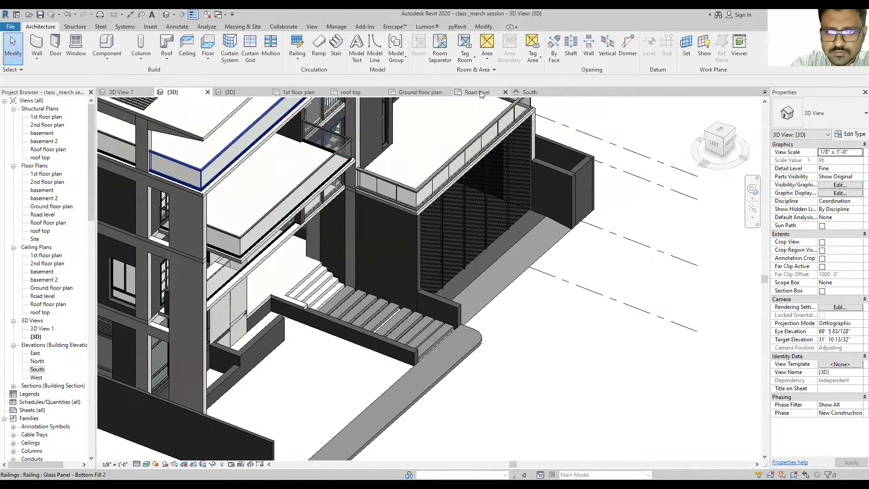
left_click(477, 92)
scroll(419, 178, "down", 3)
scroll(385, 197, "up", 3)
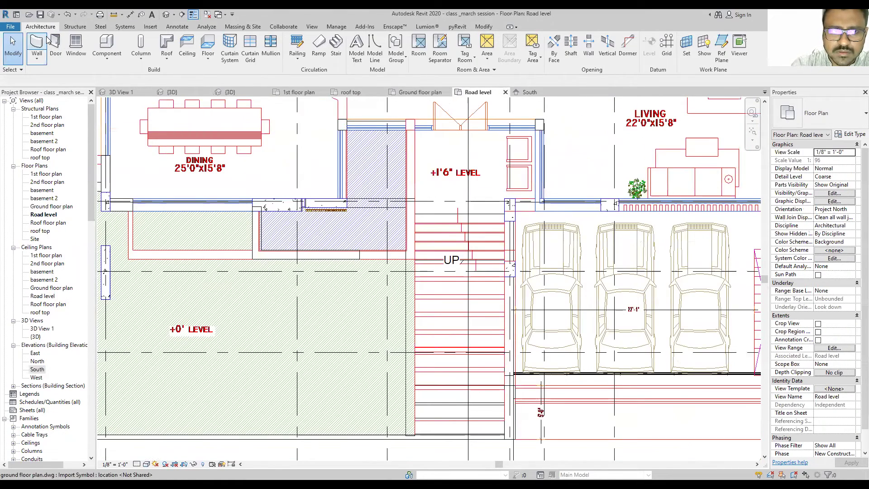
Step: Start a new floor and duplicate its type as 'entry ramp'
left_click(208, 45)
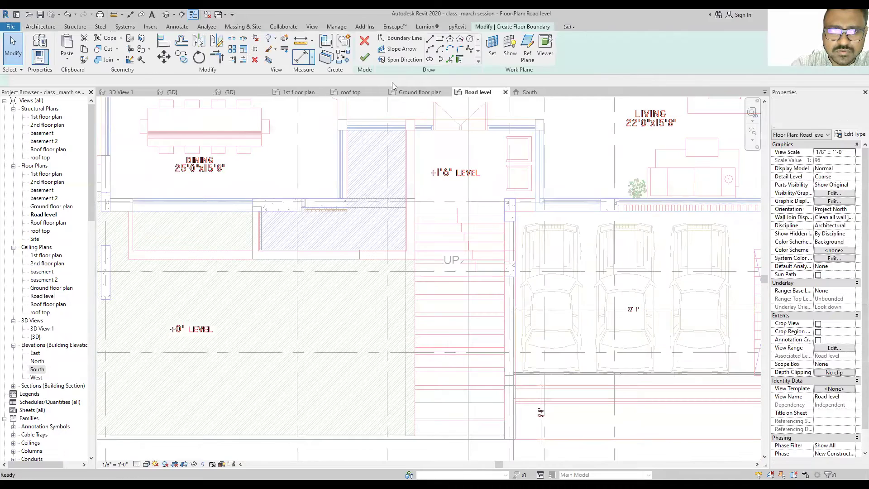
left_click(854, 136)
left_click(217, 98)
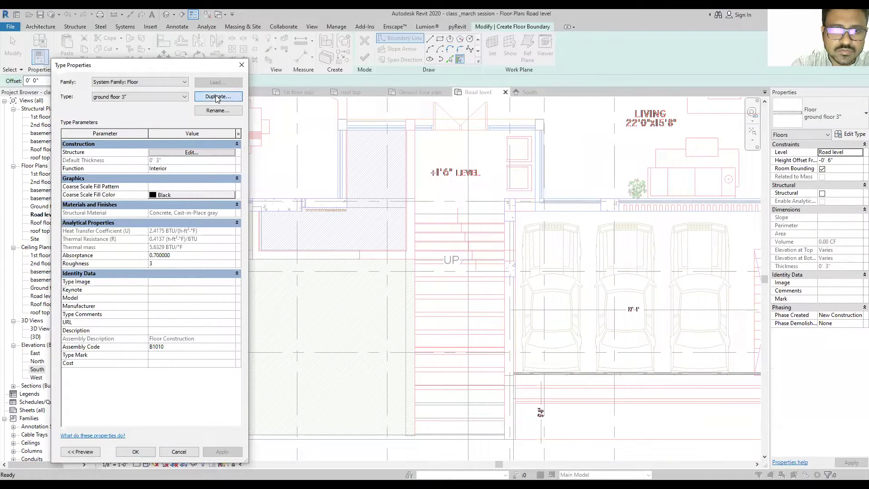
type("entry ramp")
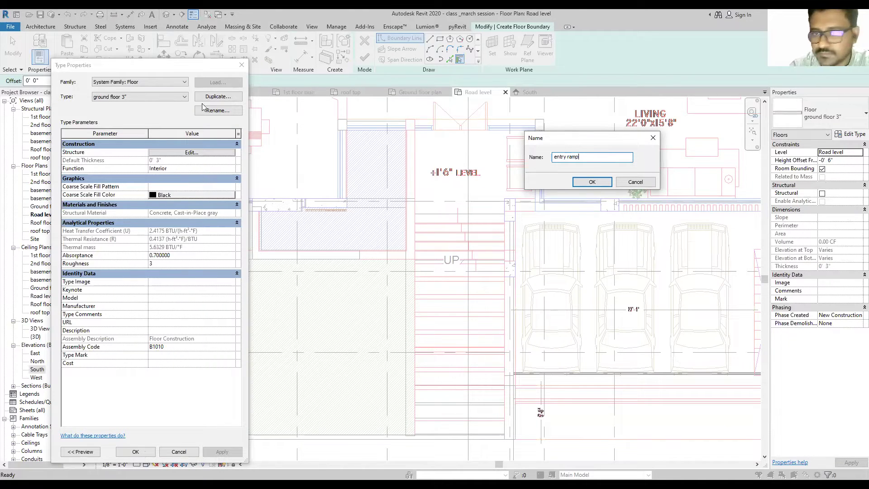
left_click(607, 182)
Step: Set the entry ramp type's concrete structure layer to 0' 6" and confirm both dialogs
left_click(204, 153)
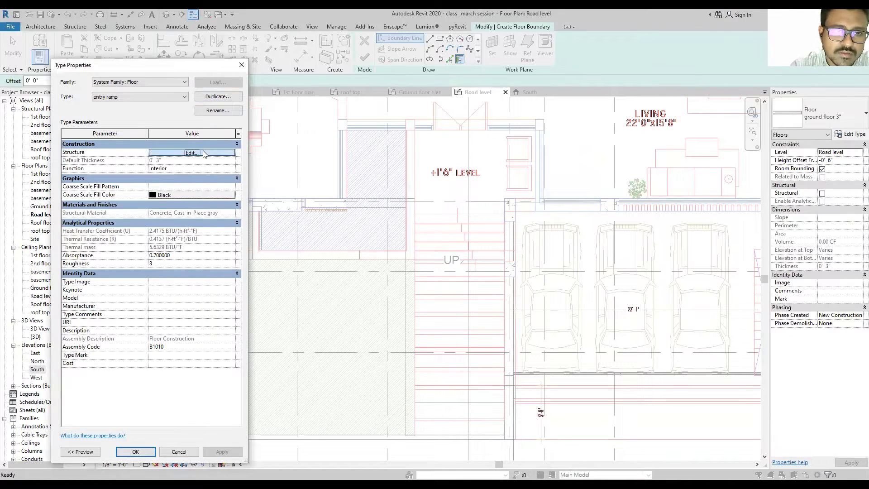
left_click(202, 153)
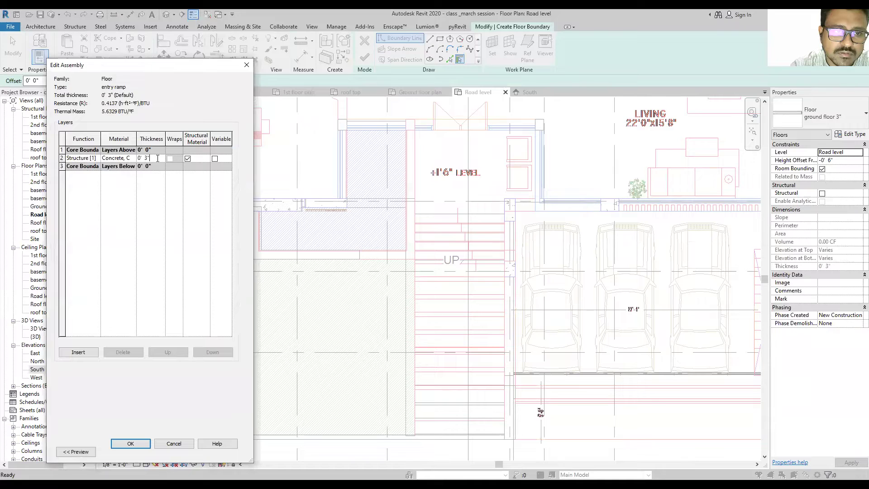
type("6'")
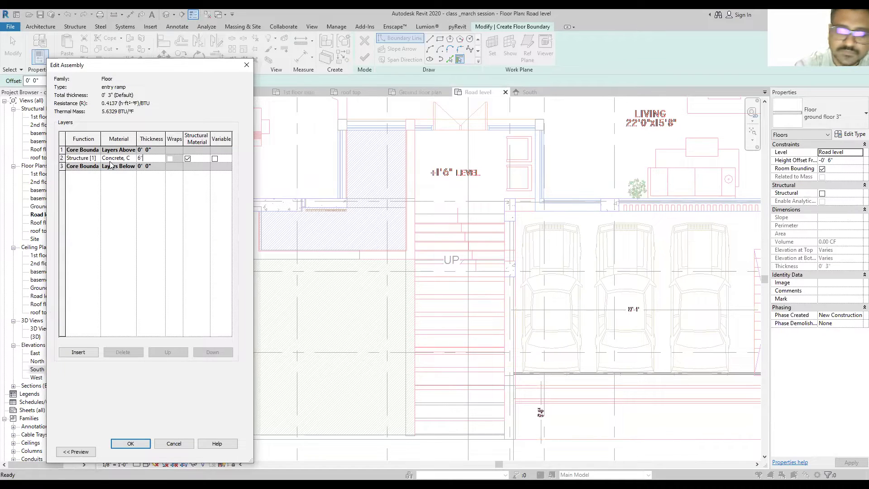
key("Tab")
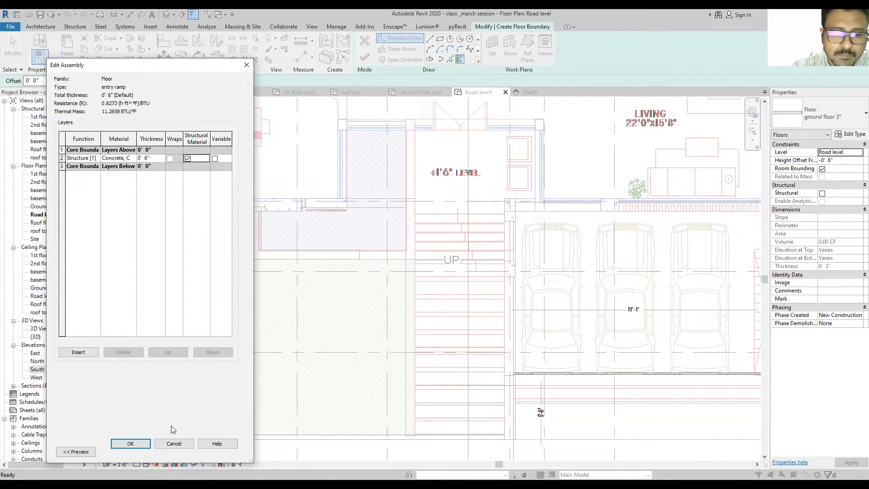
left_click(131, 442)
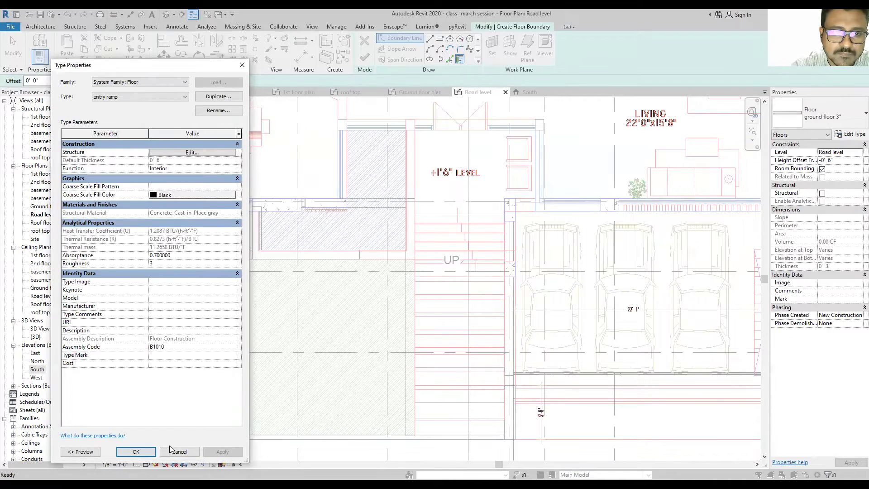
left_click(126, 453)
scroll(406, 268, "up", 2)
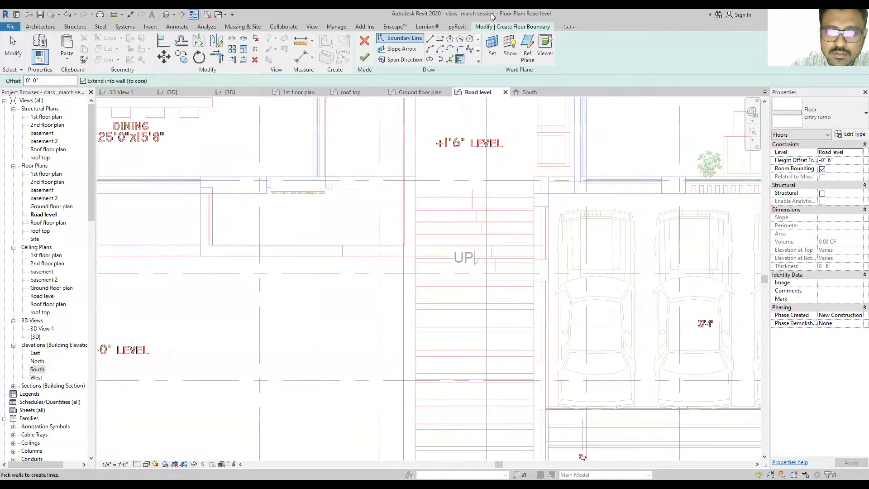
Step: Sketch a rectangular floor boundary between the landscape walls beside the stairs
left_click(439, 39)
scroll(363, 263, "up", 2)
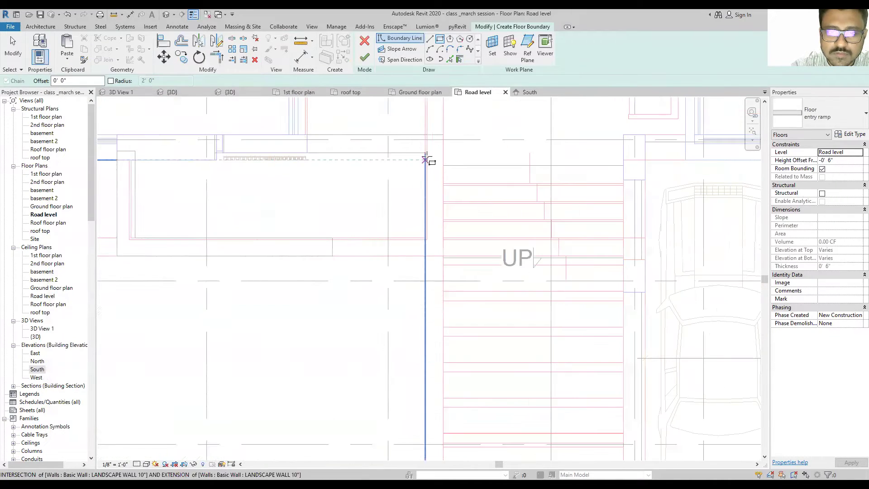
left_click(427, 149)
scroll(425, 154, "down", 3)
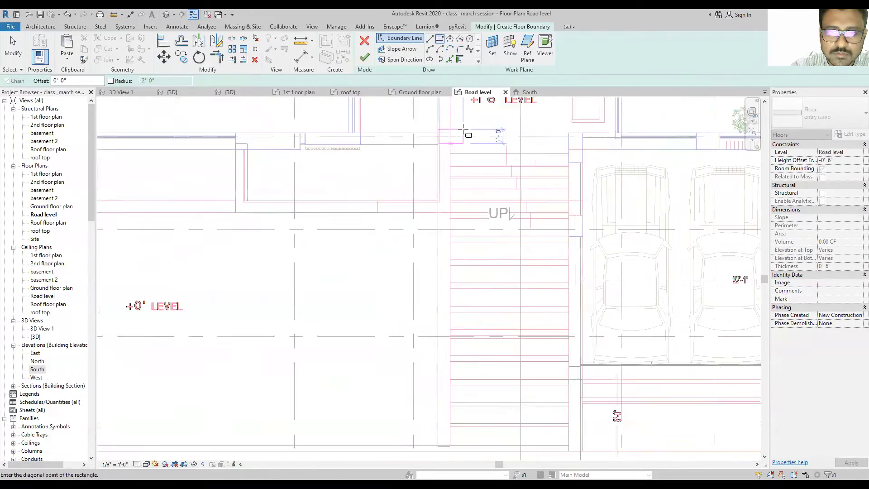
scroll(422, 379, "up", 2)
left_click(402, 378)
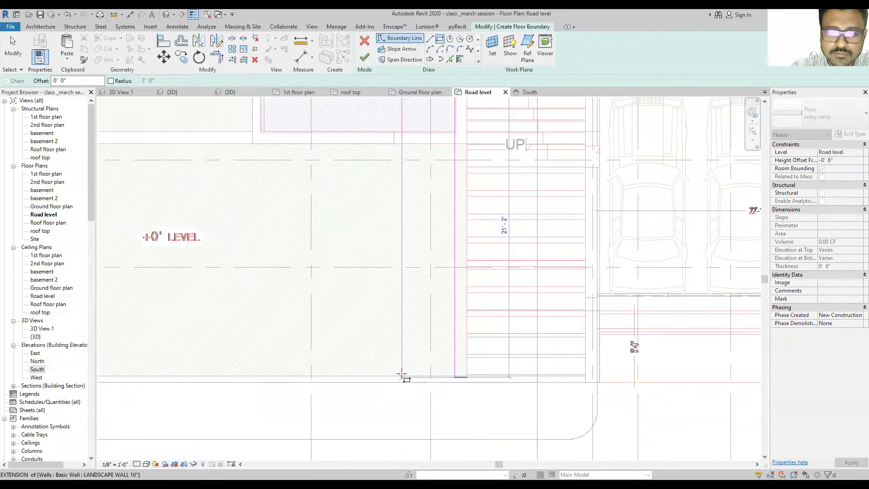
key("Escape")
key("Escape")
Step: Inspect the rectangle's bottom boundary line
scroll(438, 380, "up", 2)
left_click(438, 378)
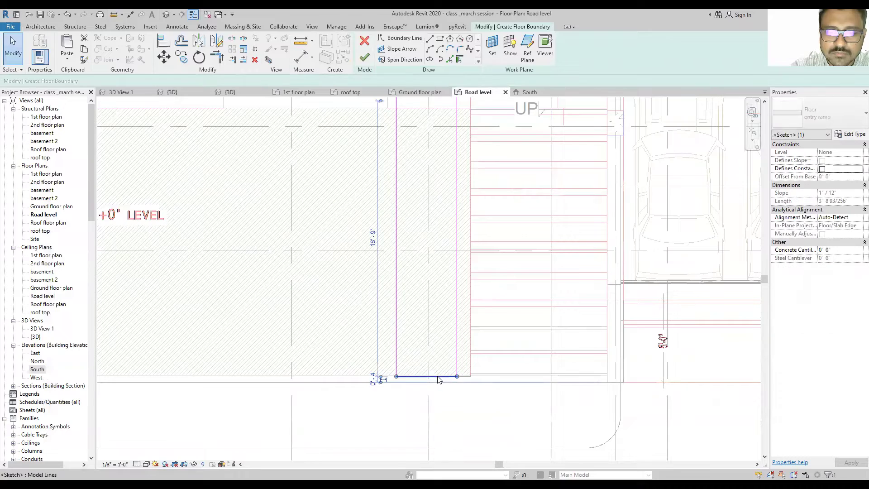
scroll(436, 375, "up", 2)
left_click(436, 409)
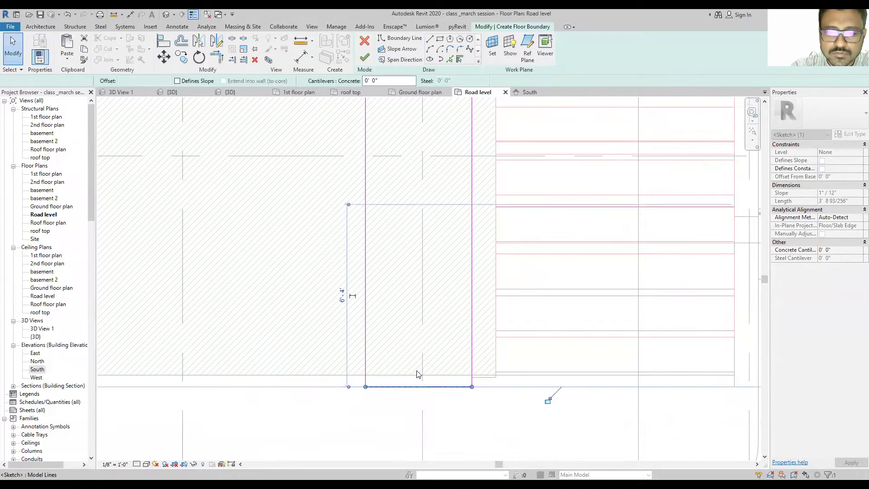
scroll(418, 373, "down", 3)
scroll(427, 393, "down", 2)
scroll(417, 271, "up", 3)
scroll(380, 254, "up", 2)
Step: Inspect the top boundary line and finish the sketch to create the ramp floor
left_click(375, 245)
left_click(375, 250)
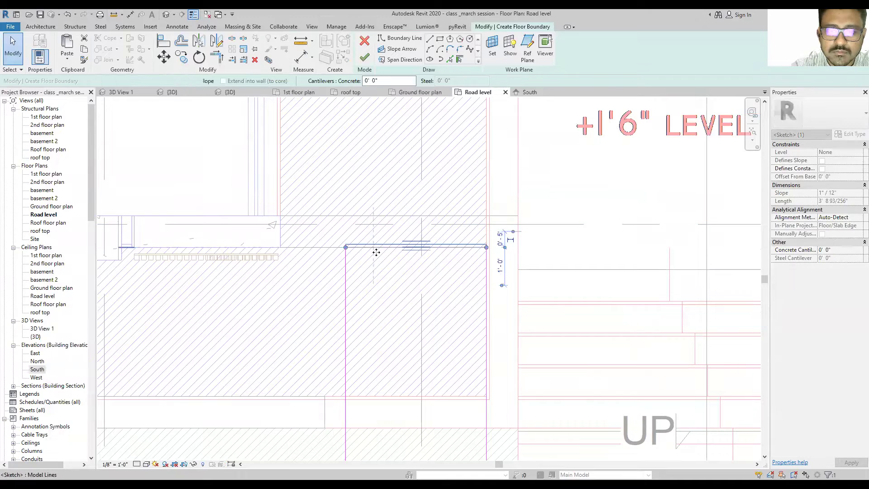
scroll(416, 303, "down", 2)
scroll(416, 304, "down", 1)
left_click(364, 58)
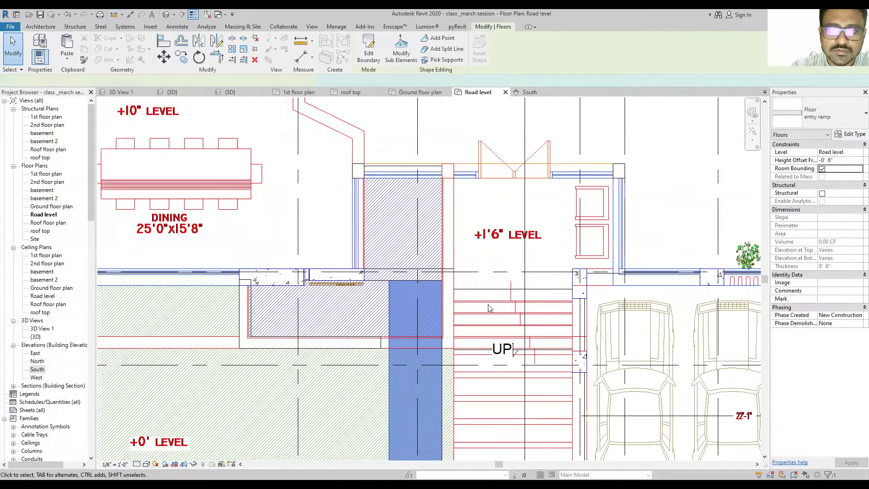
key("Escape")
left_click(166, 16)
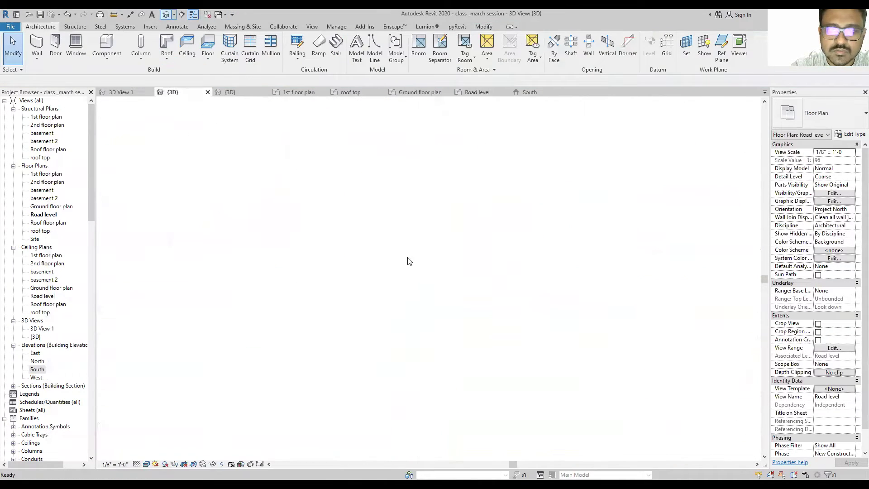
Step: Set the entry ramp floor's Height Offset From Level to 0' 6"
scroll(433, 237, "down", 2)
scroll(360, 302, "up", 3)
scroll(360, 303, "up", 3)
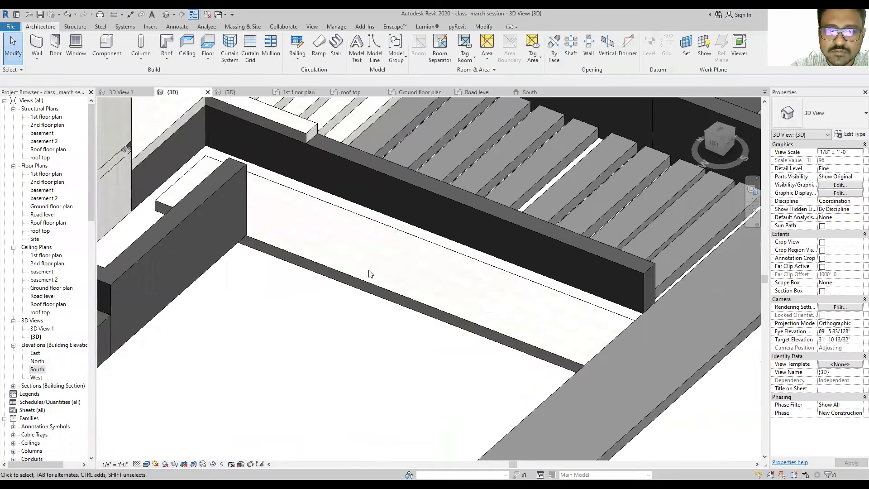
left_click(363, 279)
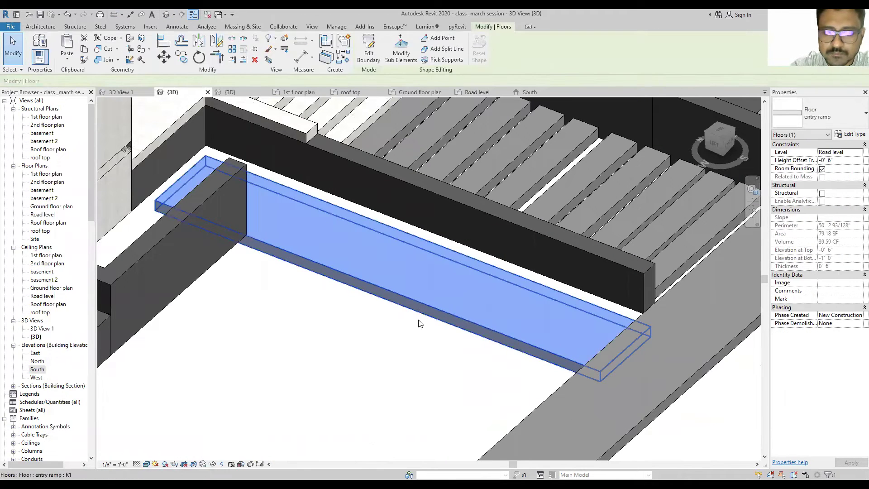
left_click(839, 159)
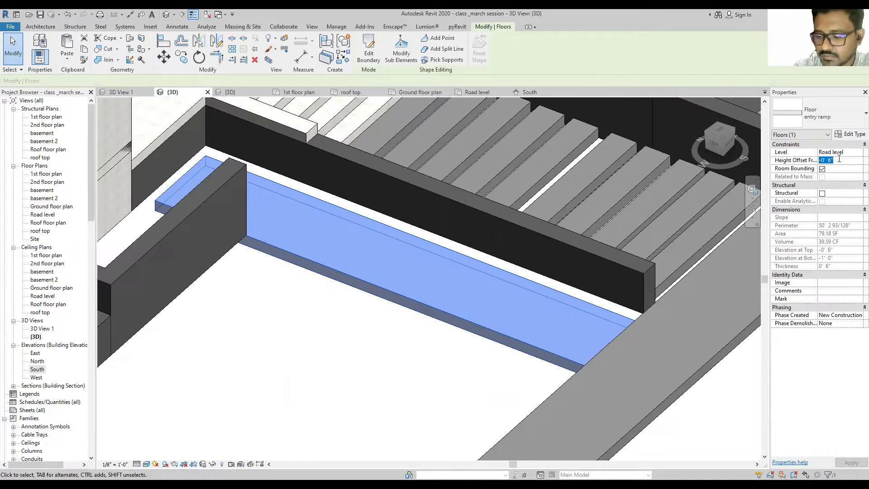
type("0' 6\"")
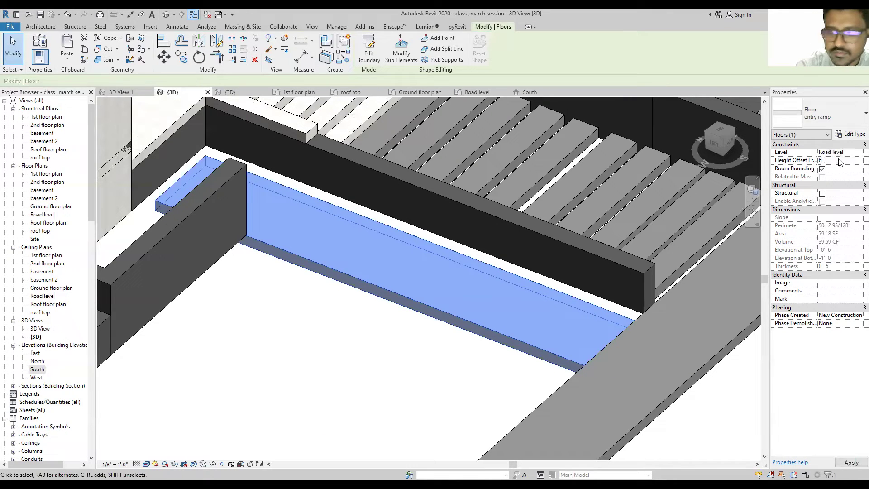
key("Return")
Step: Reselect the ramp floor and enter shape-point editing mode
left_click(530, 299)
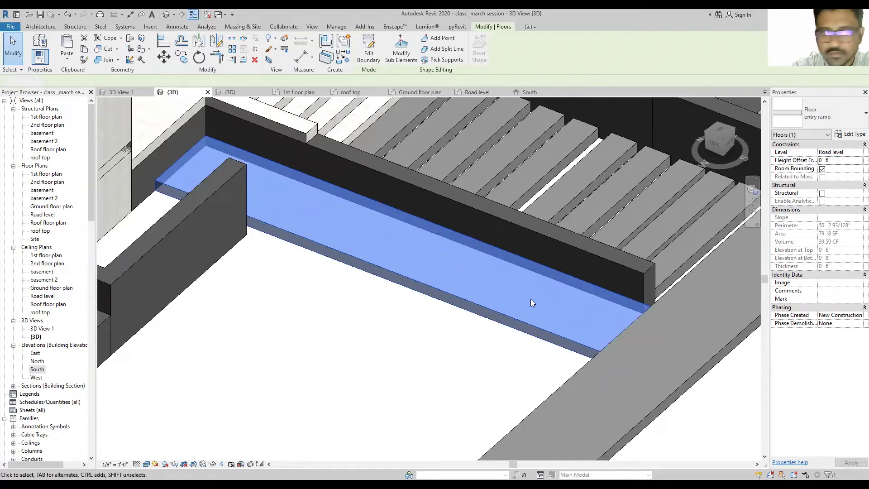
scroll(438, 259, "down", 3)
scroll(318, 215, "up", 3)
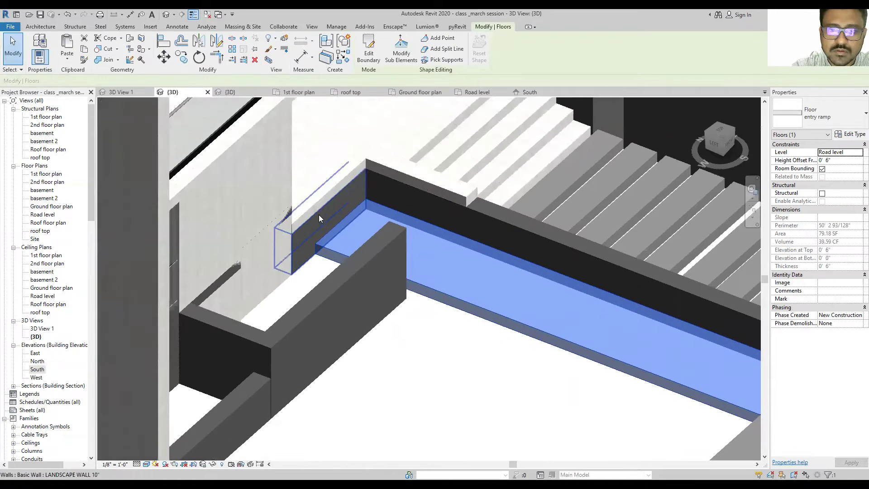
key("Escape")
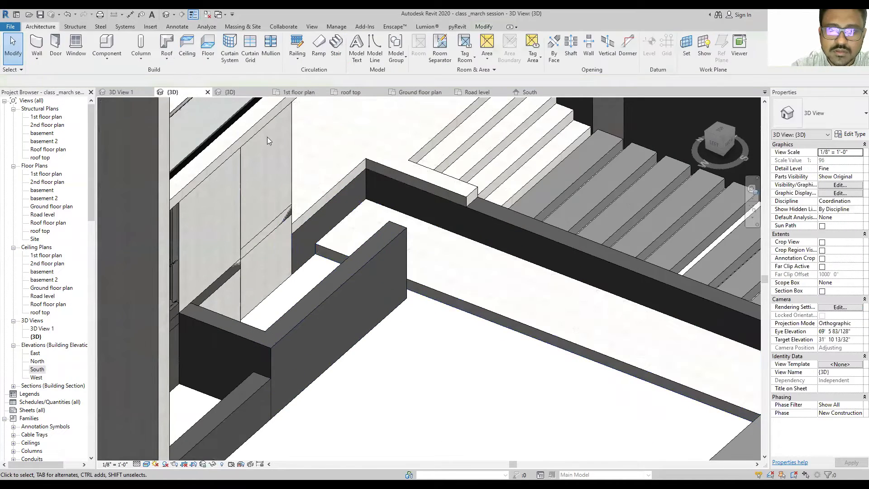
left_click(443, 299)
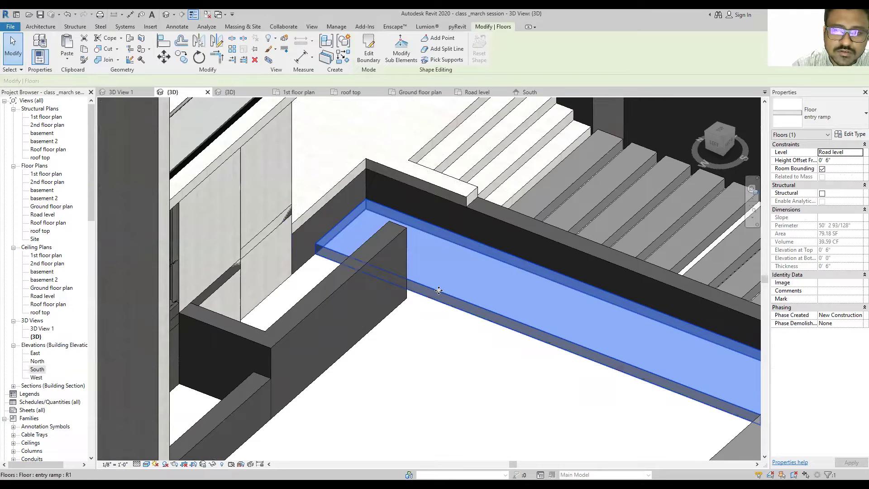
left_click(401, 54)
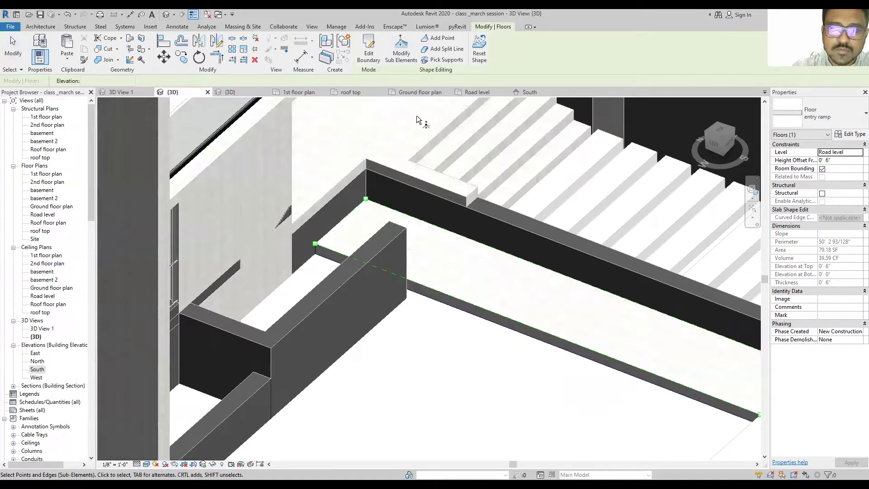
Step: Pick the ramp's corner point and short edge to inspect their elevation
scroll(121, 192, "down", 2)
scroll(136, 194, "down", 2)
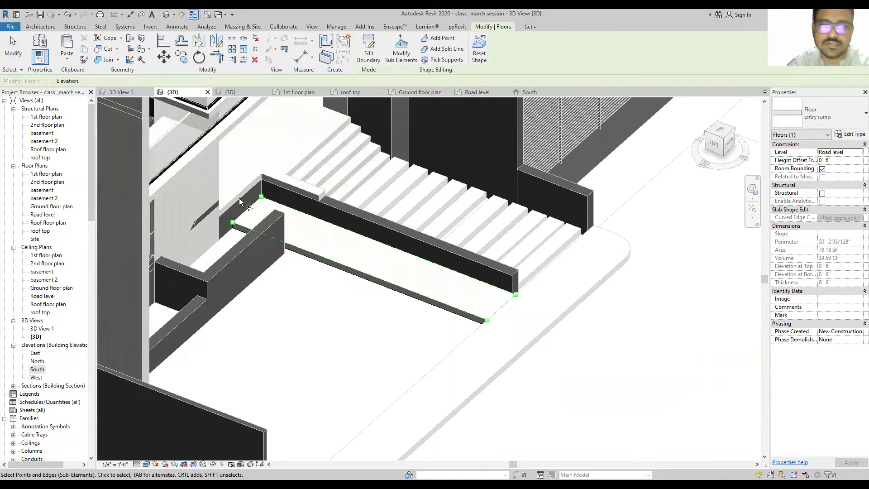
scroll(241, 202, "up", 2)
scroll(239, 196, "up", 1)
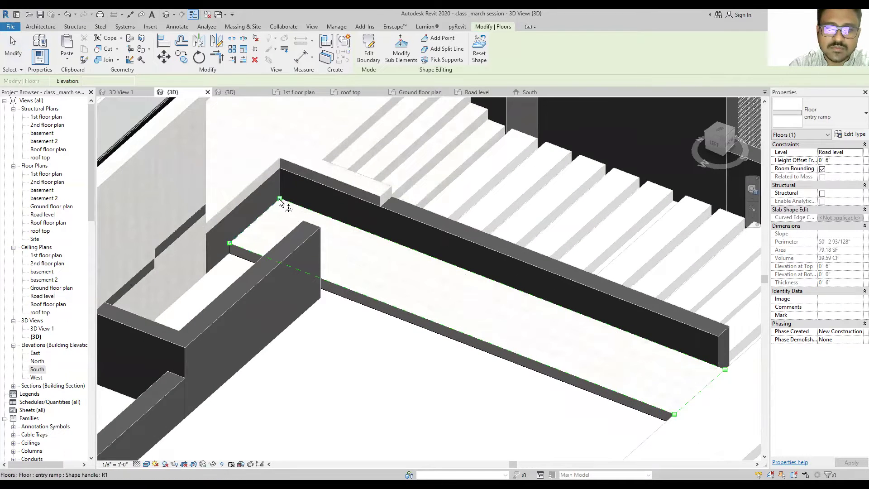
left_click(280, 200)
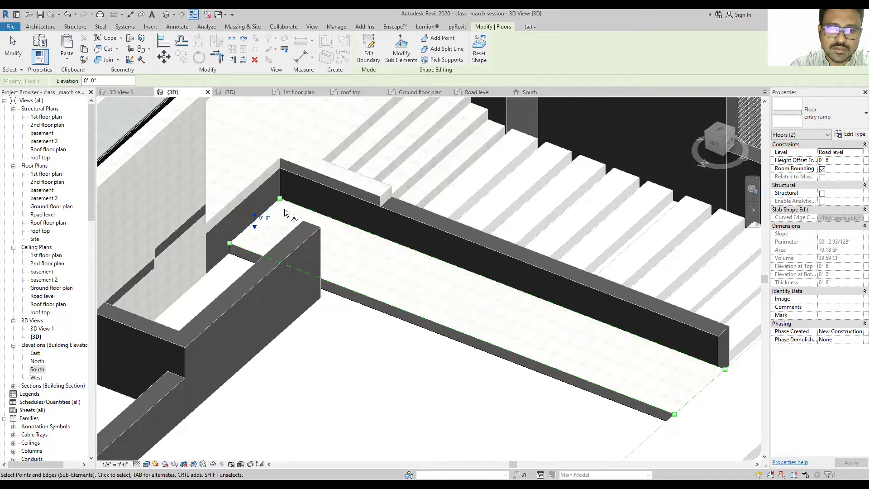
key("Escape")
left_click(265, 216)
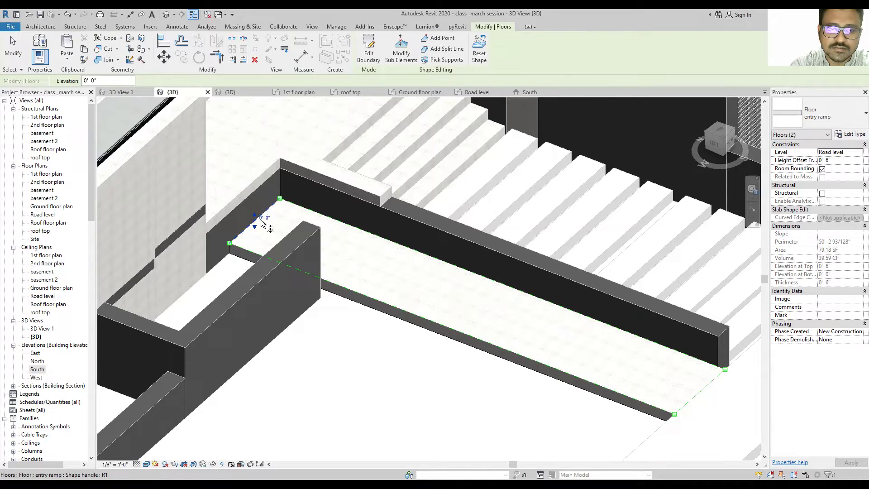
left_click(263, 218)
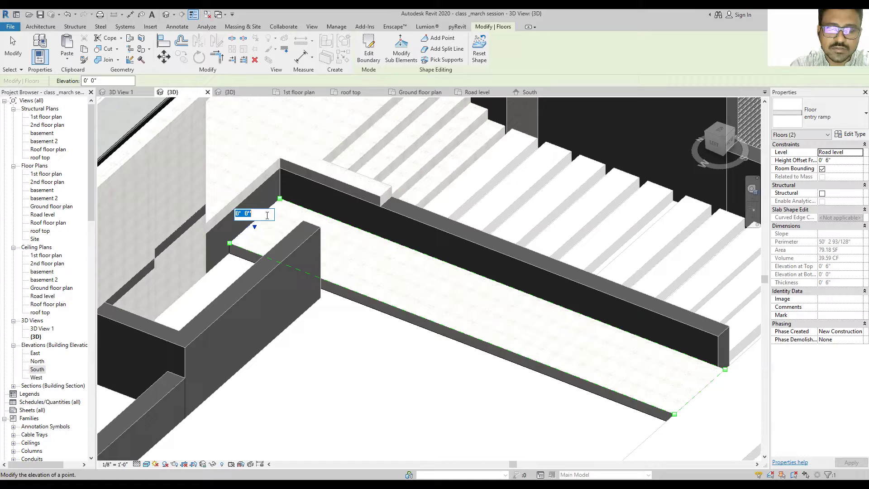
key("Escape")
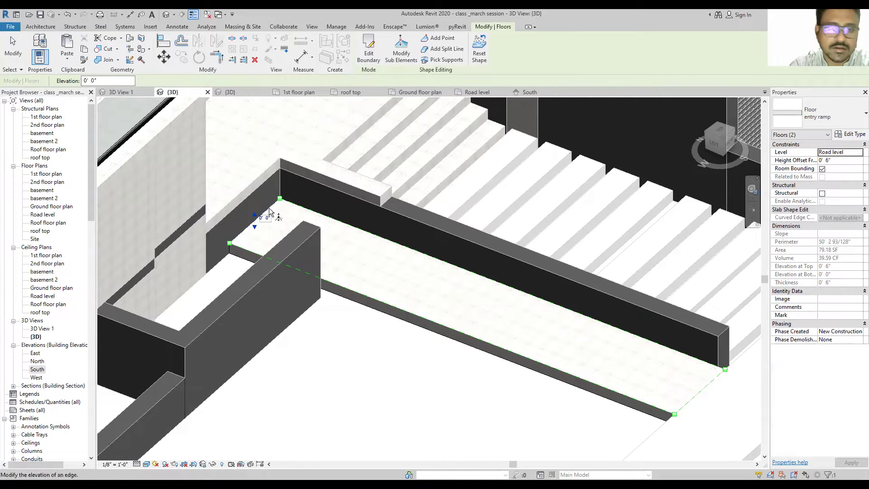
Step: Try aligning the ramp slab to the upper floor edge, then undo it
key("a")
key("l")
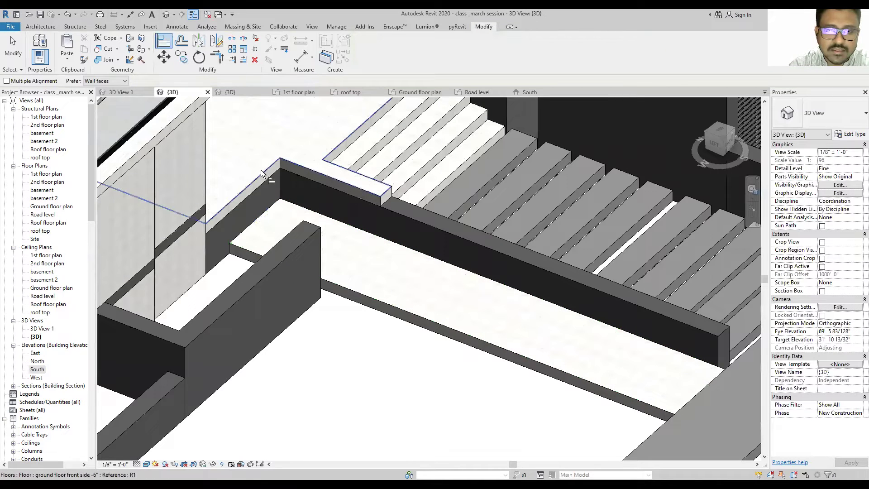
left_click(261, 170)
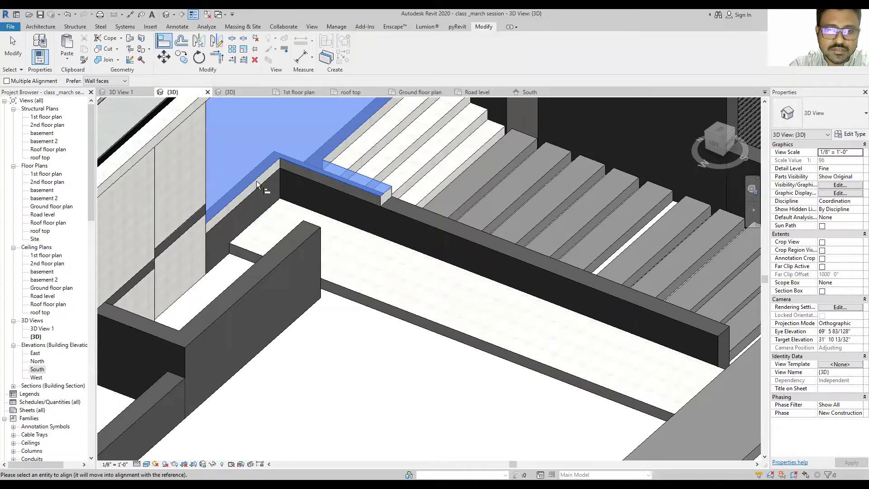
left_click(263, 217)
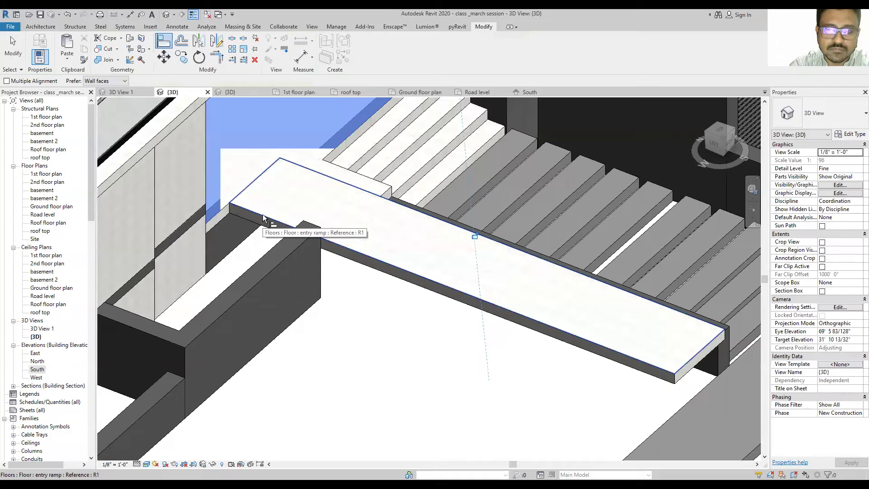
key("ctrl+z")
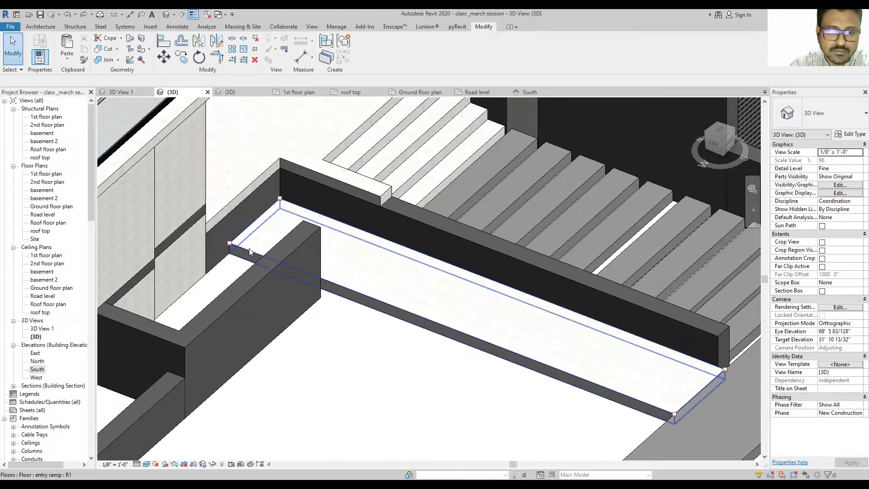
Step: Align the ramp's upper corner points to the landing edge so it slopes up
left_click(252, 222)
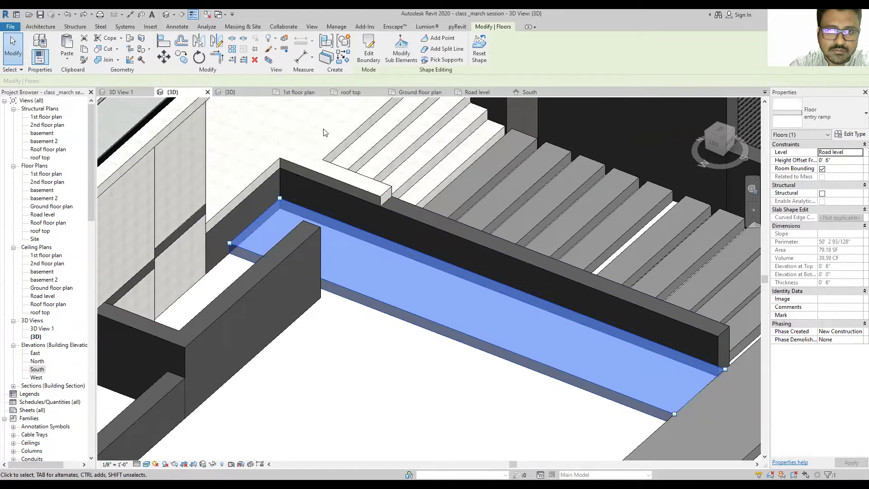
left_click(401, 50)
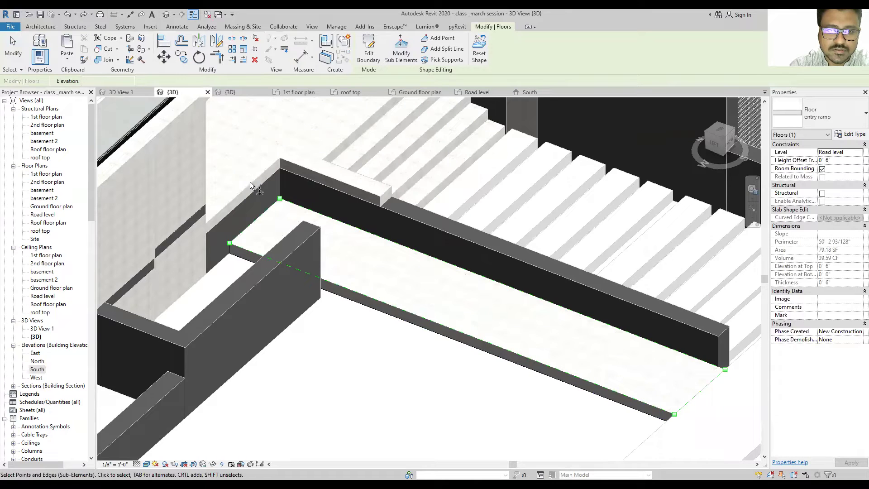
left_click(259, 218)
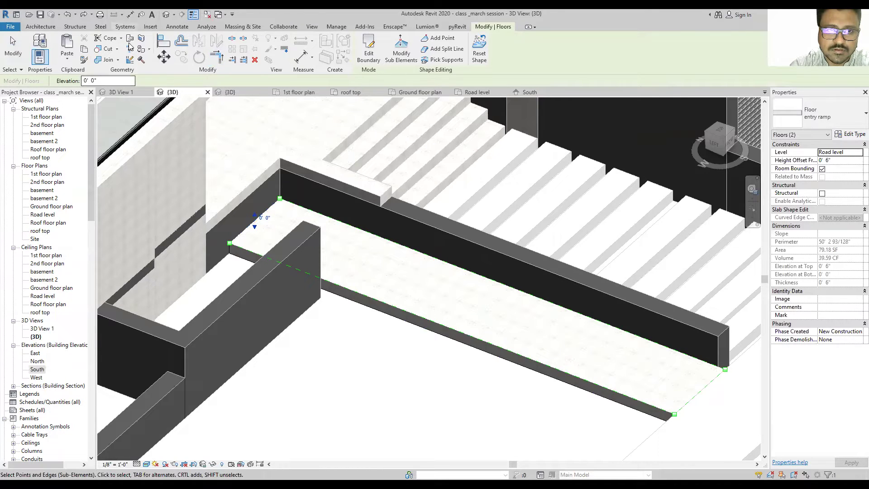
left_click(163, 40)
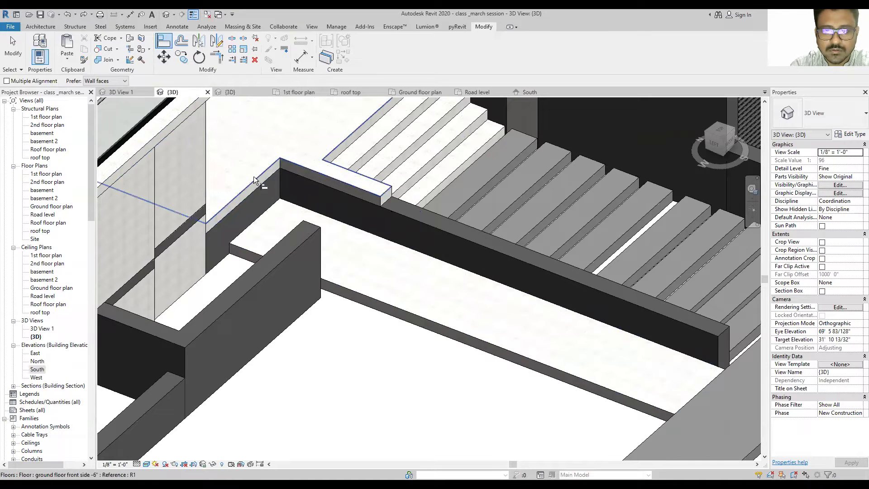
left_click(281, 197)
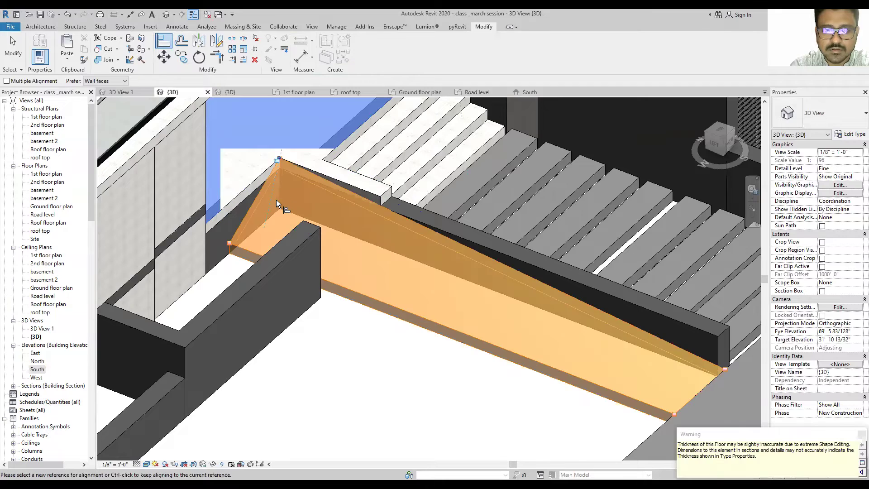
left_click(229, 245)
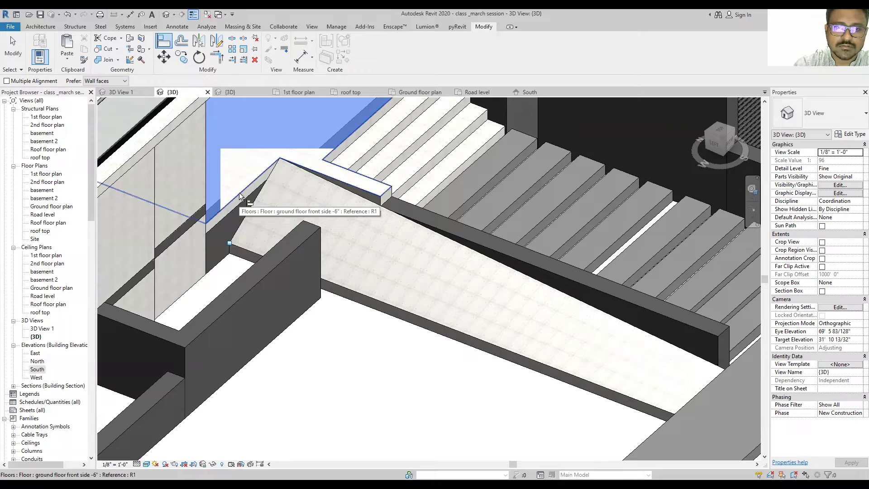
left_click(231, 245)
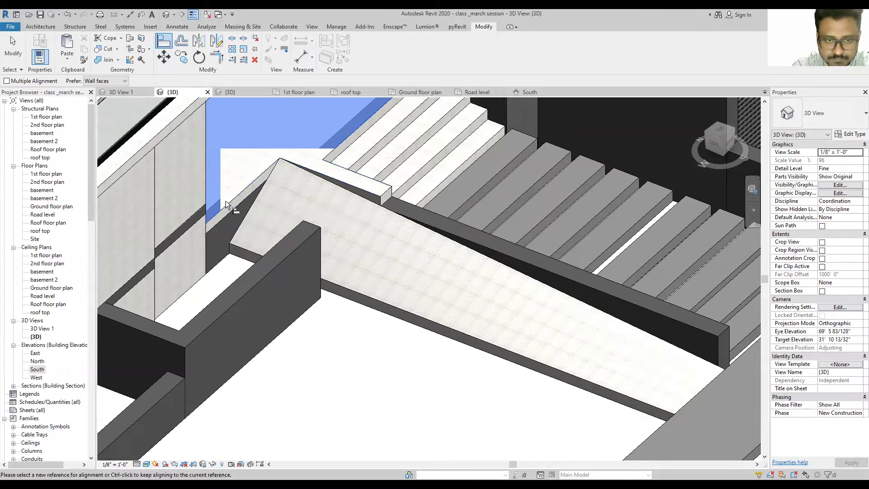
left_click(231, 247)
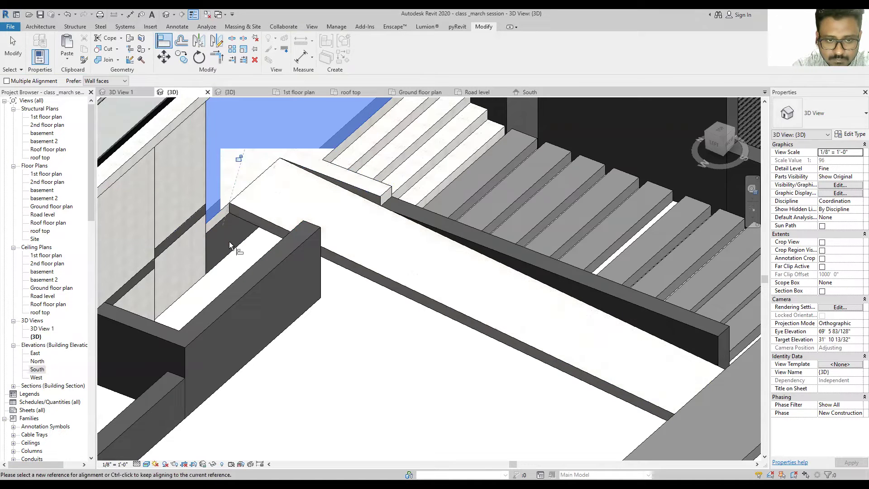
scroll(226, 219, "down", 3)
key("Escape")
mouse_move(458, 293)
middle_mouse_down("shift")
mouse_move(505, 175)
mouse_move(336, 180)
middle_mouse_up("shift")
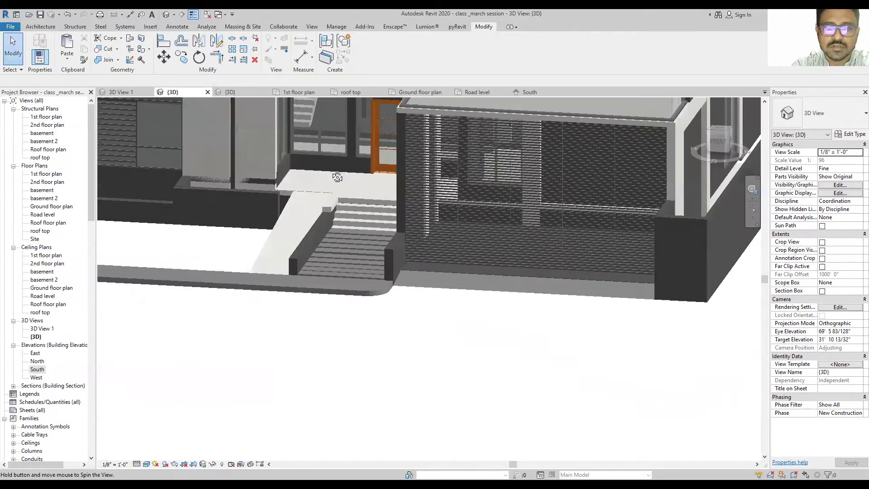
middle_click_drag(346, 151, 327, 226, "shift")
scroll(327, 226, "up", 3)
scroll(327, 227, "down", 2)
scroll(312, 258, "down", 2)
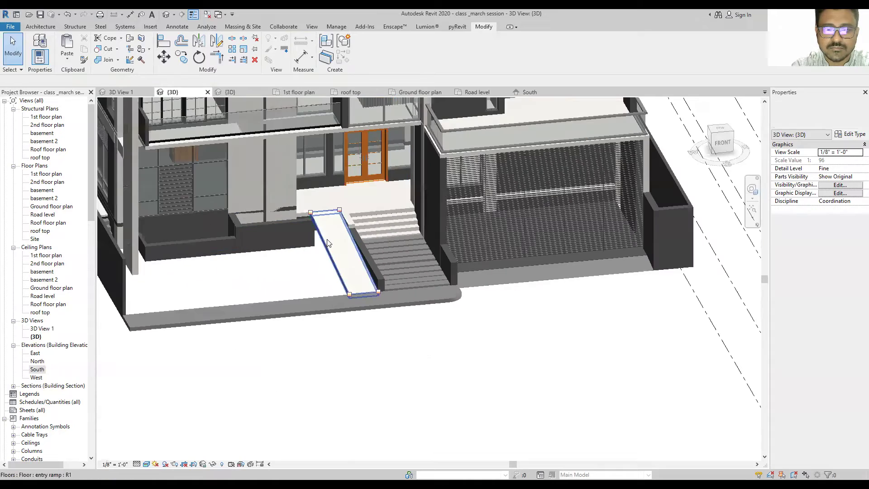
scroll(291, 294, "down", 1)
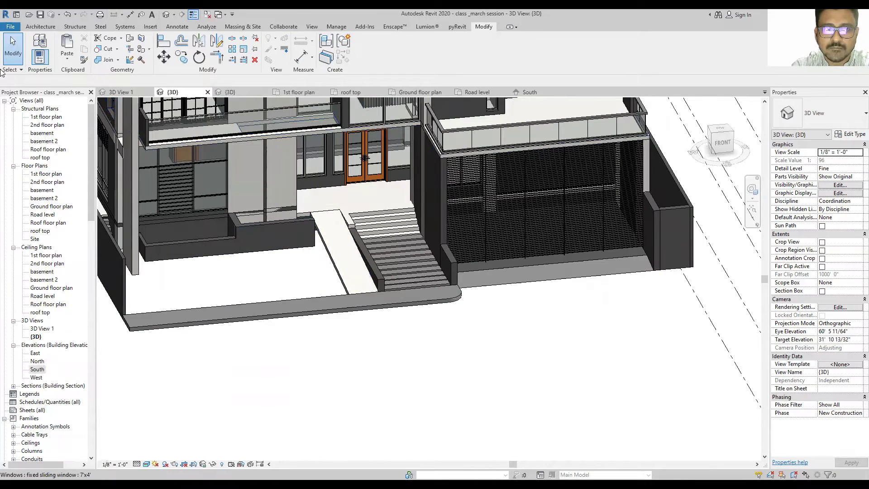
middle_click_drag(325, 304, 340, 368, "shift")
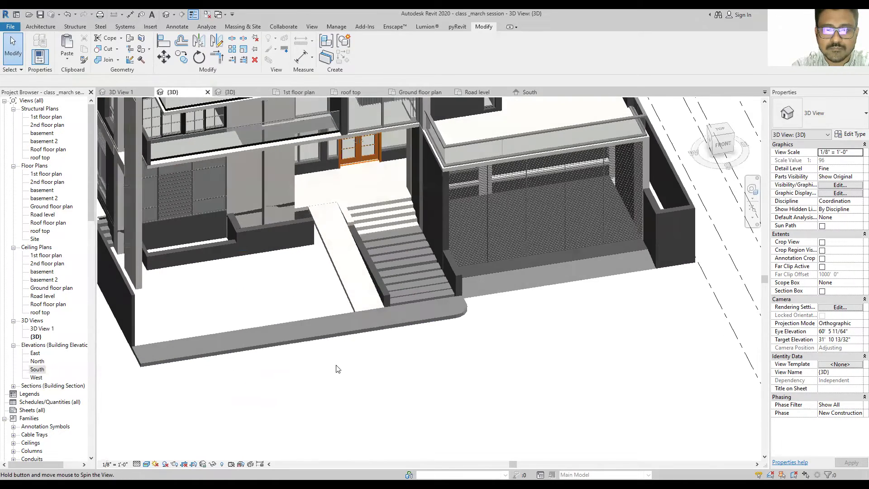
scroll(316, 294, "up", 3)
scroll(298, 269, "up", 1)
scroll(298, 270, "up", 2)
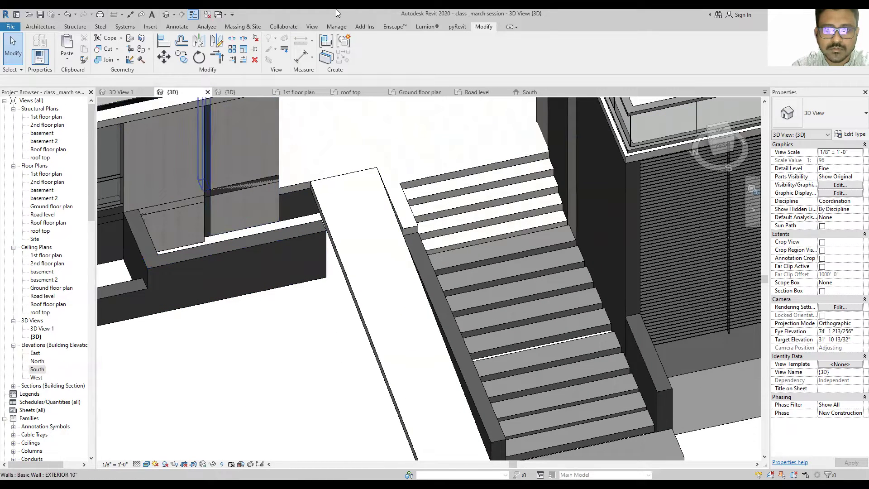
left_click(403, 93)
Step: Check the short wall below the hatched area on the Road level plan
left_click(479, 91)
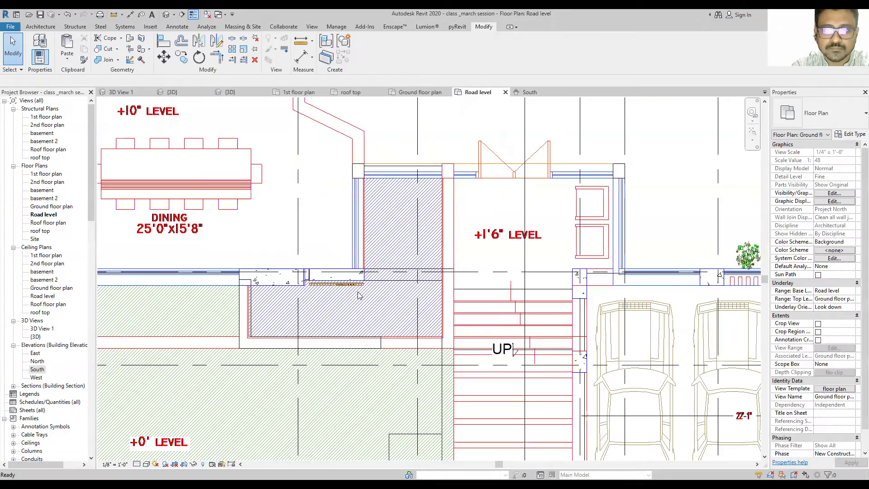
scroll(357, 295, "down", 2)
left_click(344, 335)
scroll(369, 312, "up", 3)
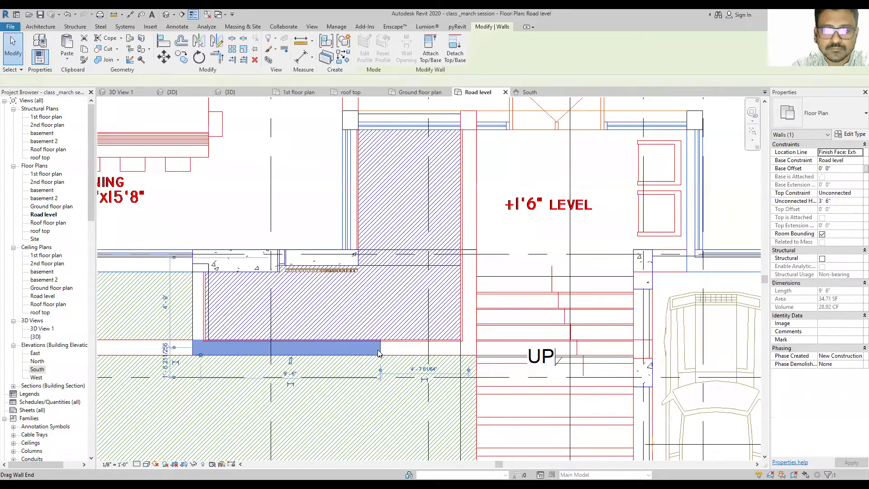
scroll(427, 237, "down", 2)
key("Escape")
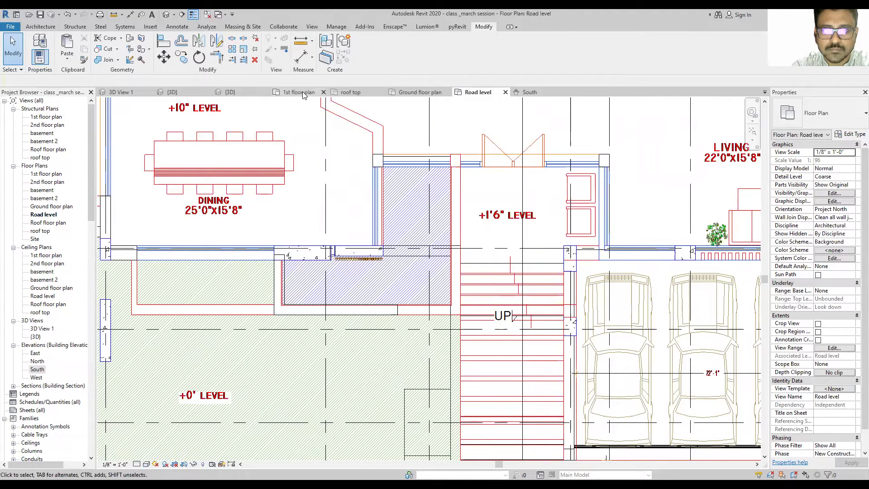
Step: Pan the Ground floor plan to the entrance area and check the imported drawing
left_click(402, 92)
scroll(426, 313, "down", 3)
middle_click_drag(420, 222, 420, 306)
scroll(405, 253, "up", 2)
left_click(412, 246)
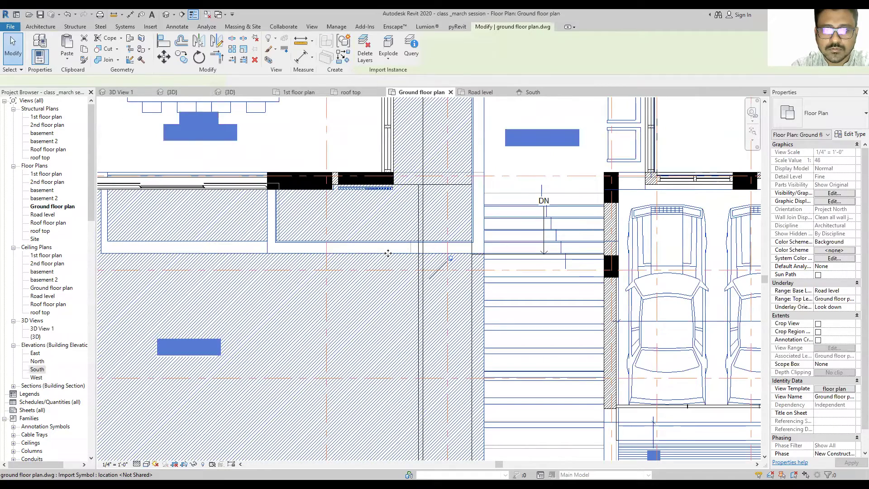
key("Escape")
scroll(387, 222, "down", 5)
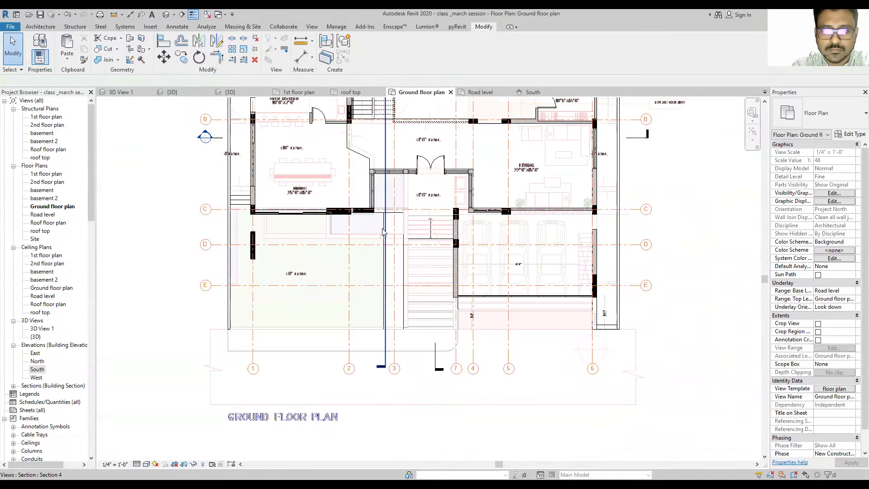
scroll(381, 225, "up", 4)
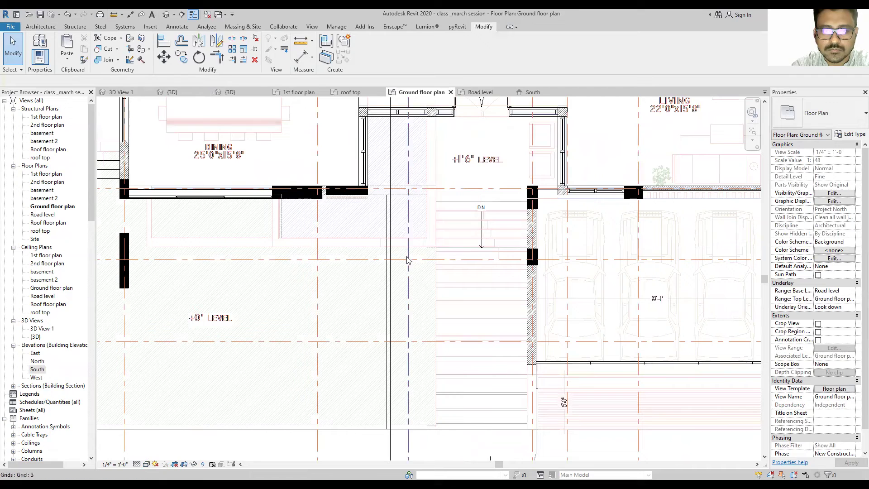
Step: Drag the section line near the entrance stairs to a new position
left_click(390, 204)
scroll(389, 205, "down", 2)
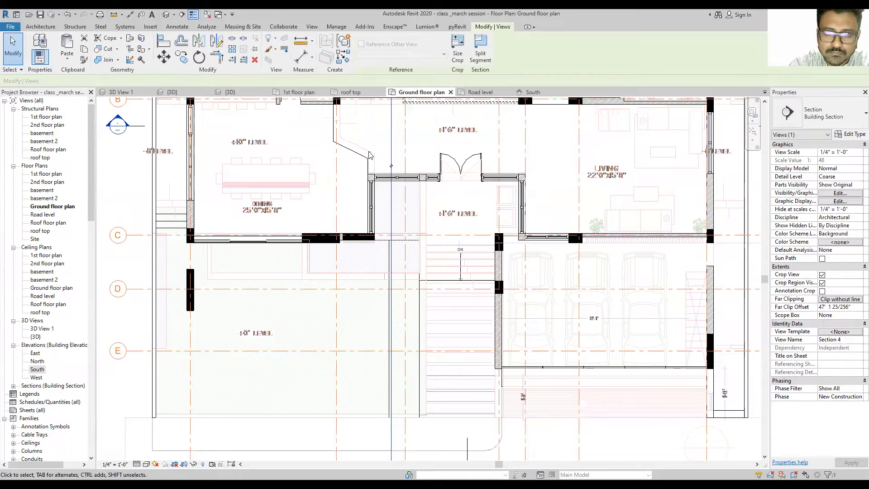
scroll(422, 204, "down", 2)
left_click_drag(422, 205, 413, 286)
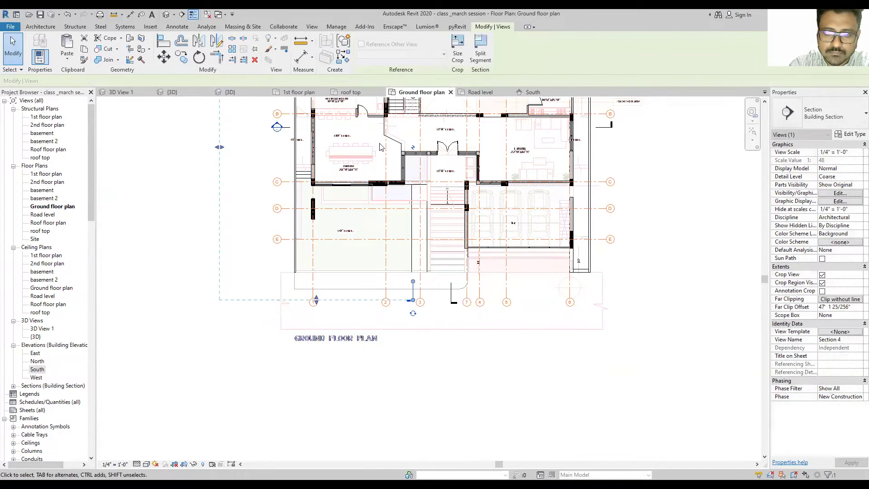
middle_click_drag(400, 99, 384, 250)
left_click_drag(397, 229, 400, 209)
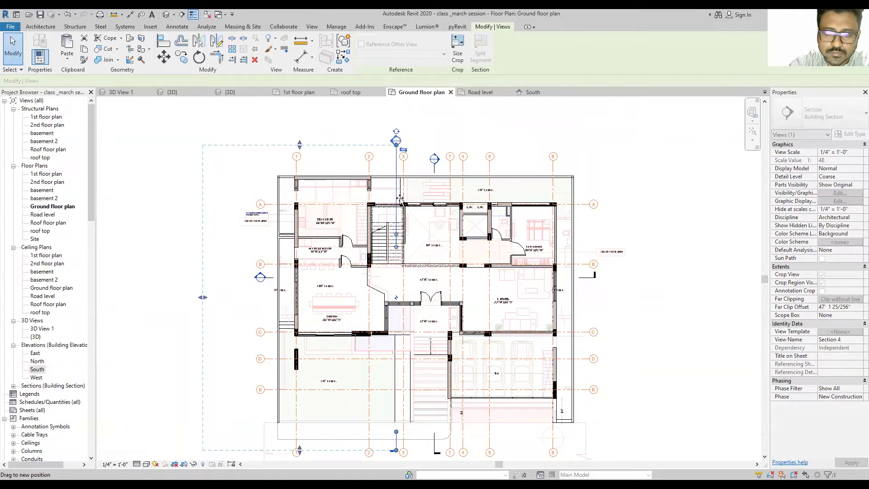
left_click_drag(401, 169, 400, 171)
key("Escape")
Step: Review the imported ground floor drawing, then return to the Road level plan
scroll(395, 236, "up", 2)
scroll(395, 236, "up", 1)
scroll(395, 236, "up", 3)
scroll(395, 236, "up", 1)
left_click(425, 286)
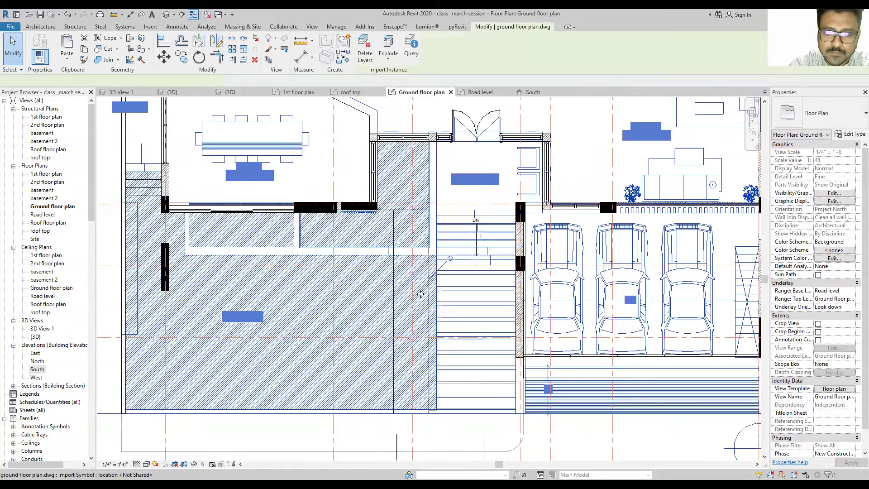
key("Escape")
scroll(398, 233, "up", 2)
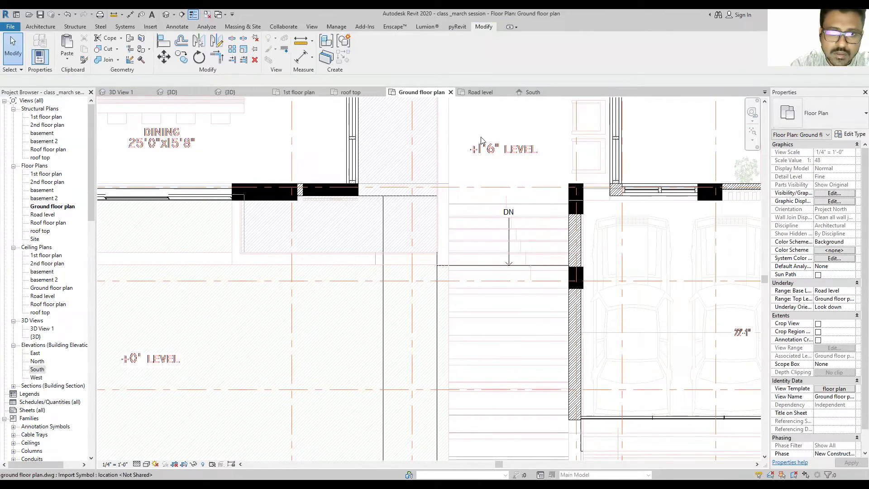
left_click(480, 91)
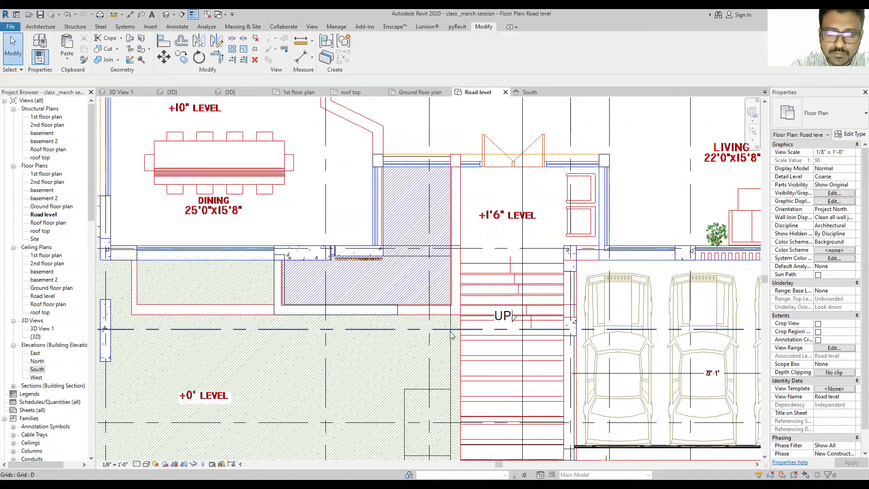
Step: Start a Create Similar (CS) wall beside the stairs, then cancel it without drawing
left_click(455, 310)
key("c")
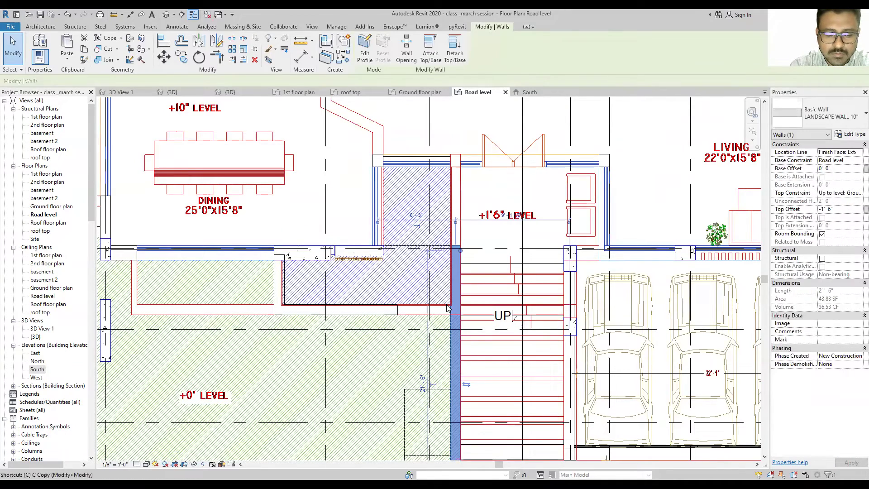
key("s")
scroll(370, 303, "up", 2)
left_click(333, 316)
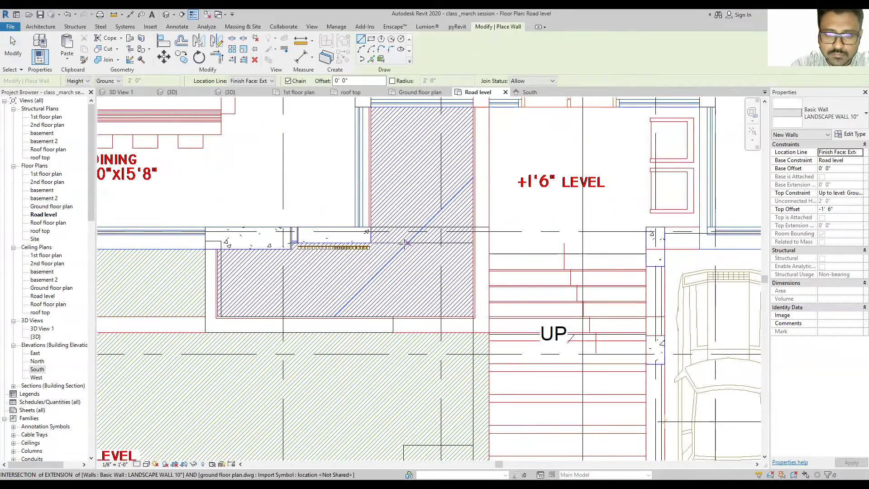
left_click(408, 333)
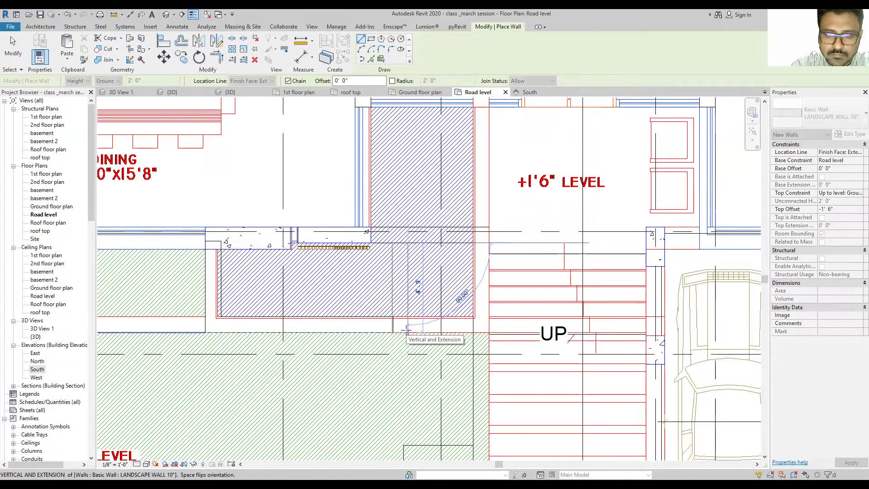
key("Escape")
key("Escape")
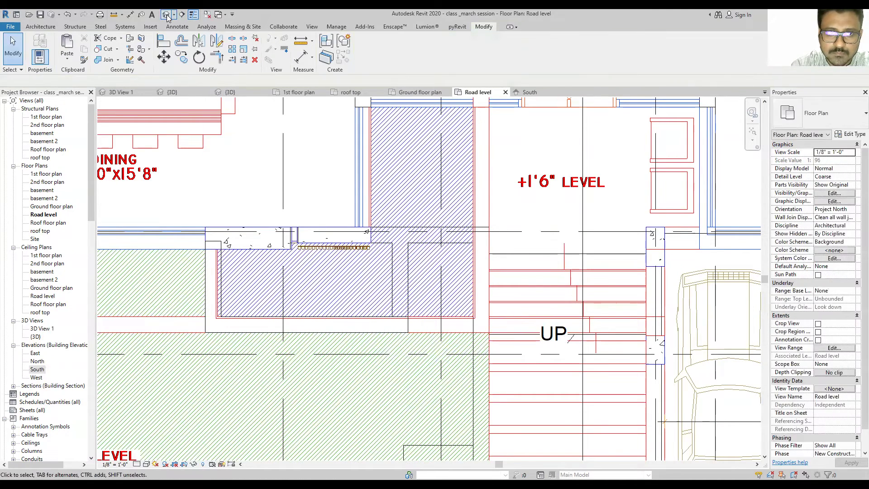
Step: In the 3D view, drag the landscape wall's top shape handle up to raise it
left_click(166, 15)
middle_click_drag(329, 234, 285, 297, "shift")
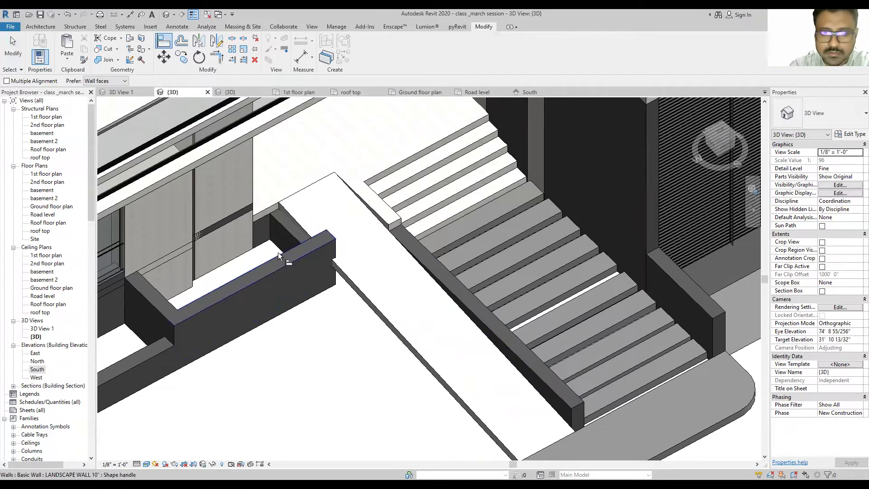
left_click(283, 225)
scroll(284, 225, "up", 3)
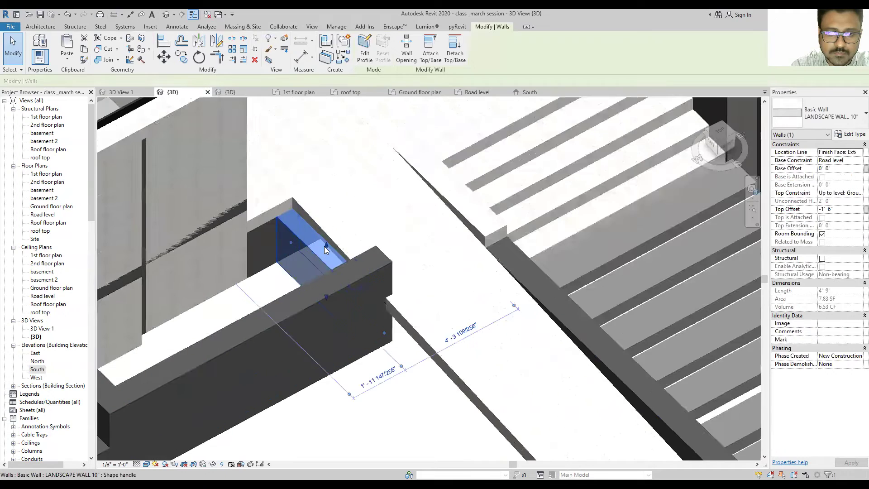
left_click_drag(327, 213, 328, 213)
key("Escape")
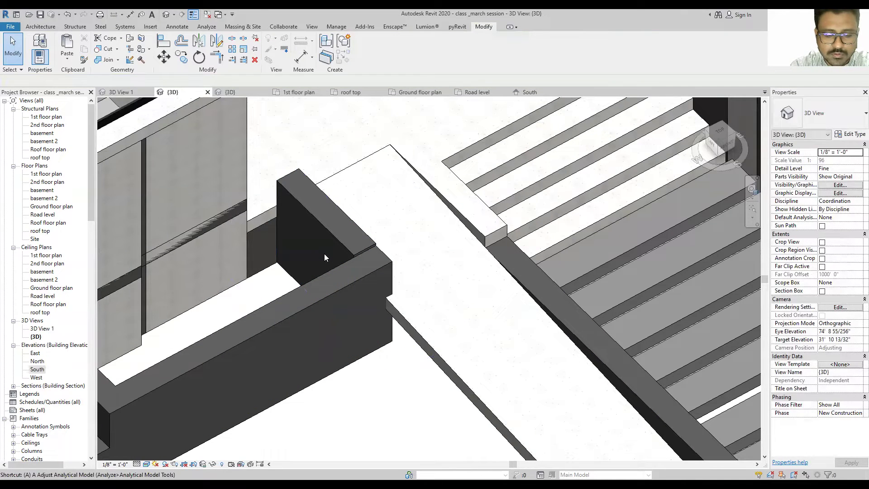
Step: Align (AL) the adjacent wall's top to the raised landscape wall's top
key("a")
key("l")
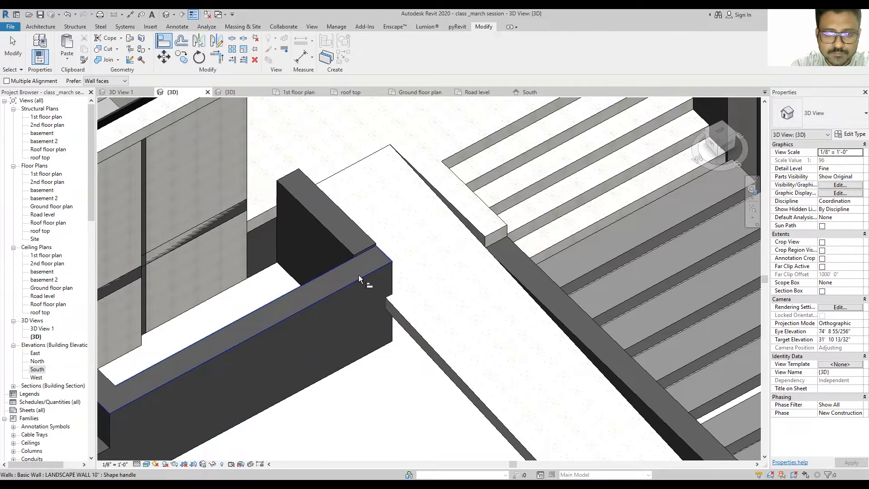
left_click(358, 275)
left_click(357, 249)
middle_click_drag(353, 252, 401, 202, "shift")
key("Escape")
Step: Align (AL) the stair-side wall so its end reaches the landscape wall's end face
scroll(408, 249, "down", 3)
scroll(422, 280, "up", 2)
mouse_move(422, 335)
middle_mouse_down("shift")
mouse_move(476, 301)
mouse_move(447, 248)
middle_mouse_up("shift")
scroll(476, 301, "up", 2)
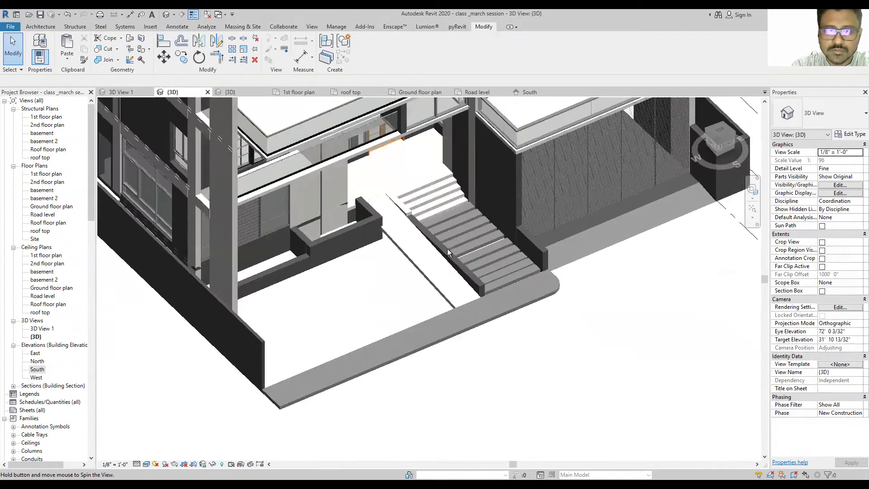
scroll(442, 223, "up", 2)
scroll(417, 248, "up", 2)
left_click(415, 258)
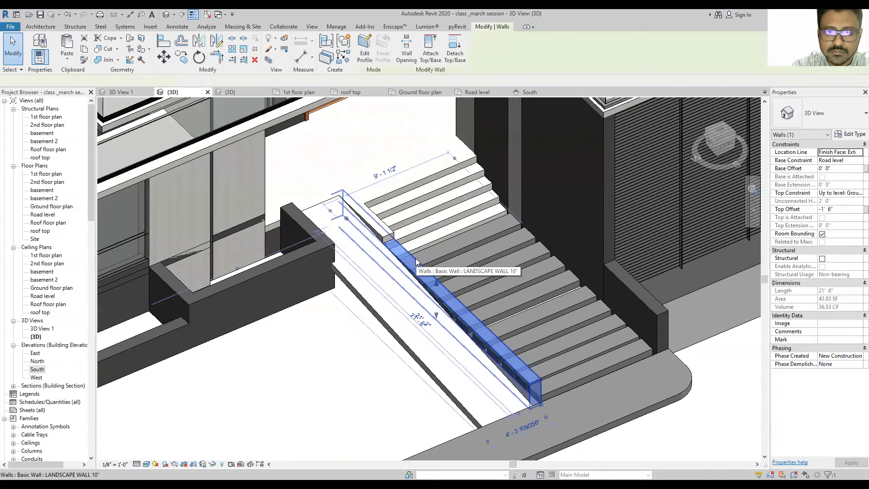
key("a")
key("l")
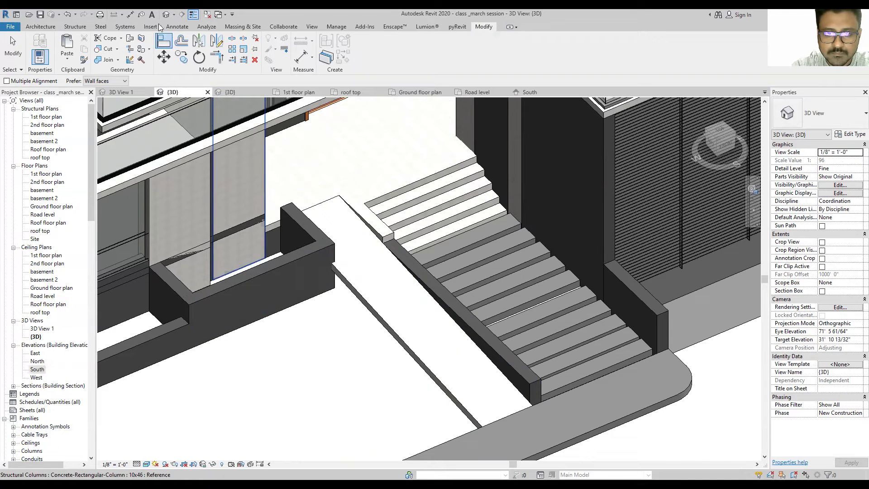
left_click(305, 221)
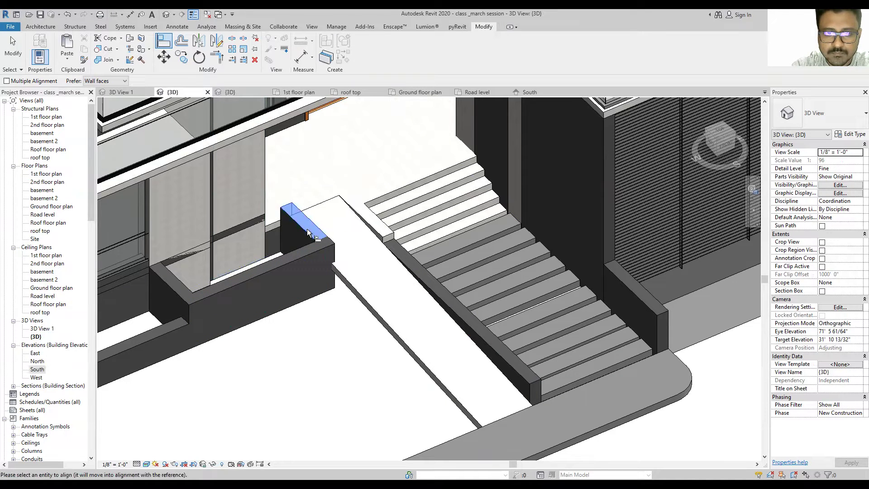
left_click(425, 269)
key("Escape")
scroll(324, 265, "down", 5)
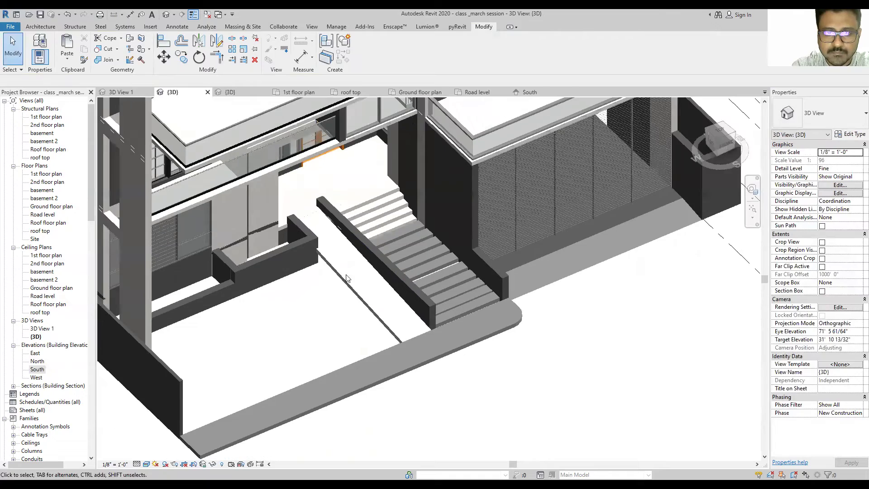
mouse_move(324, 266)
middle_mouse_down("shift")
mouse_move(332, 284)
mouse_move(320, 293)
middle_mouse_up("shift")
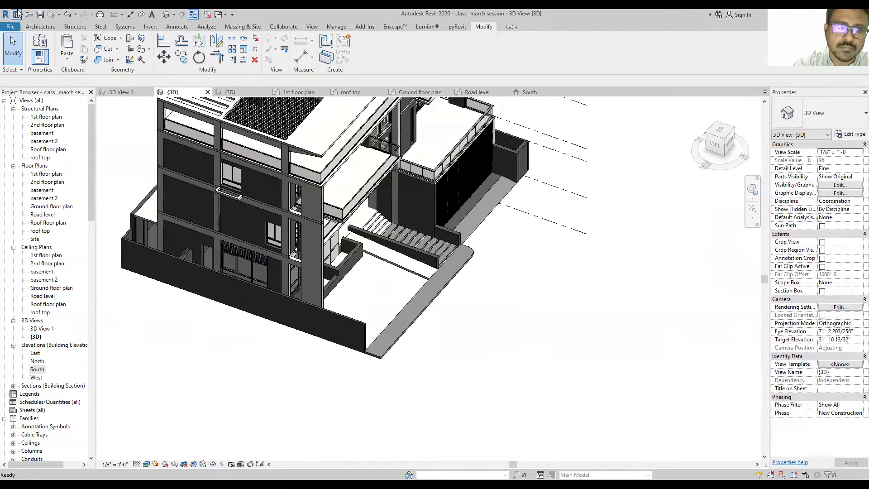
middle_click_drag(489, 259, 370, 241, "shift")
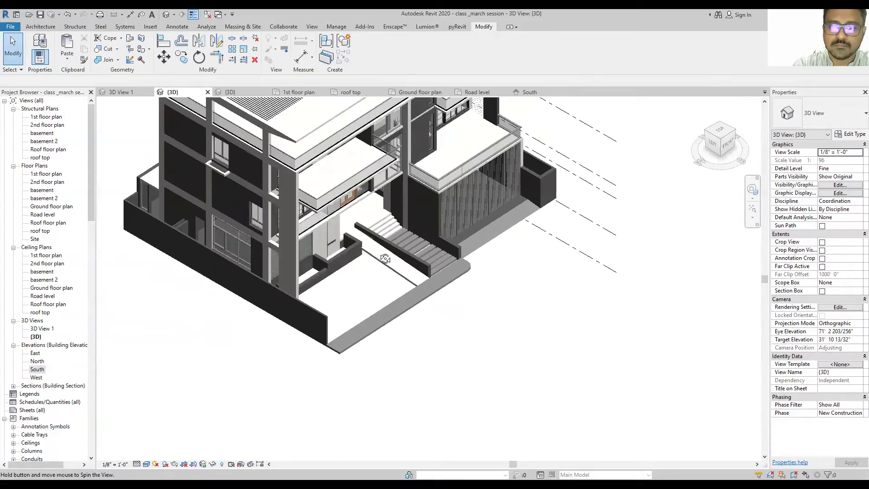
scroll(370, 241, "down", 2)
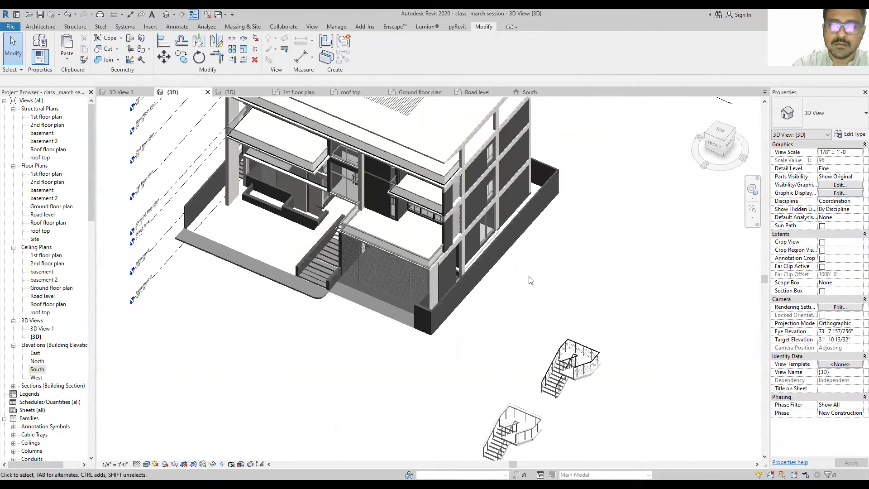
middle_click_drag(279, 275, 379, 261, "shift")
scroll(380, 262, "up", 3)
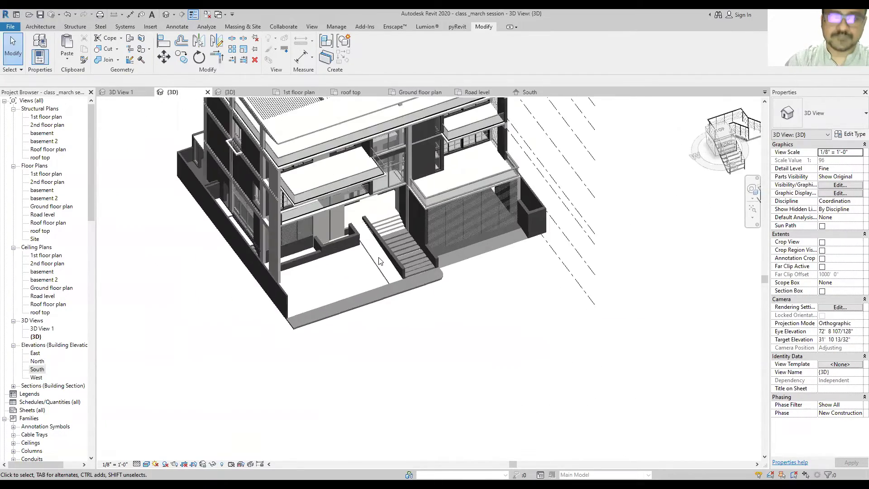
scroll(412, 344, "down", 1)
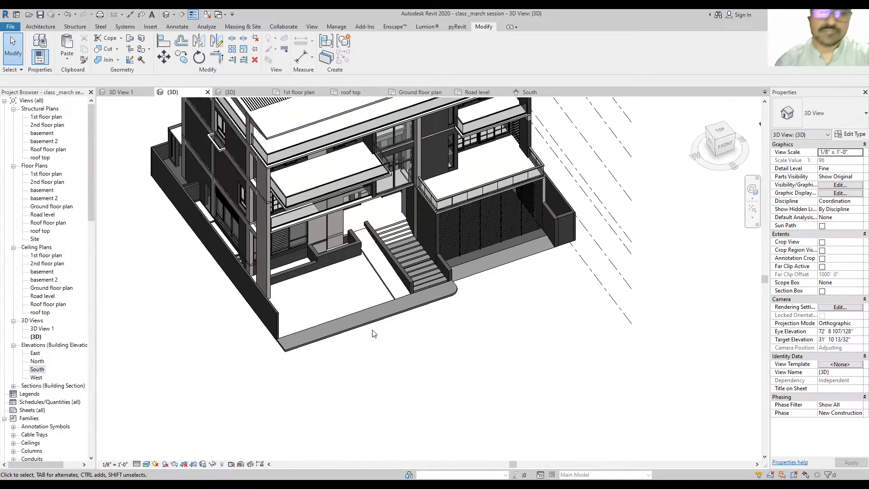
scroll(310, 245, "up", 1)
mouse_move(339, 298)
middle_mouse_down()
mouse_move(302, 265)
mouse_move(257, 203)
middle_mouse_up()
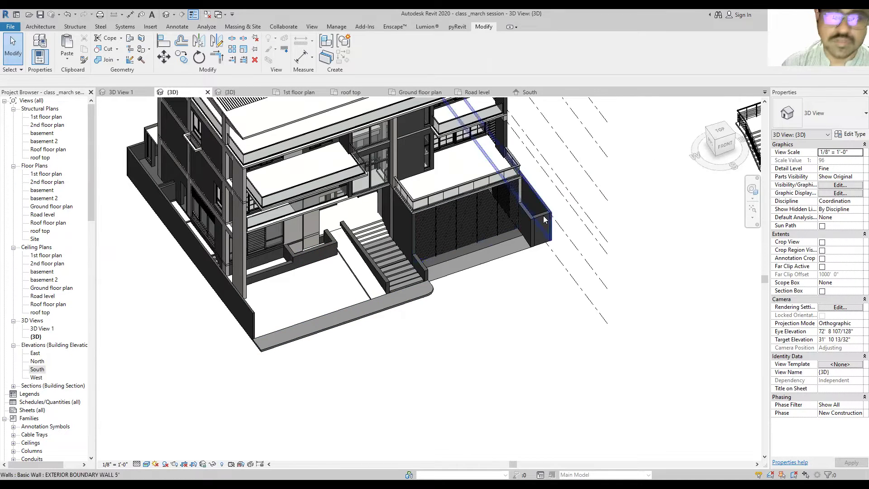
mouse_move(416, 91)
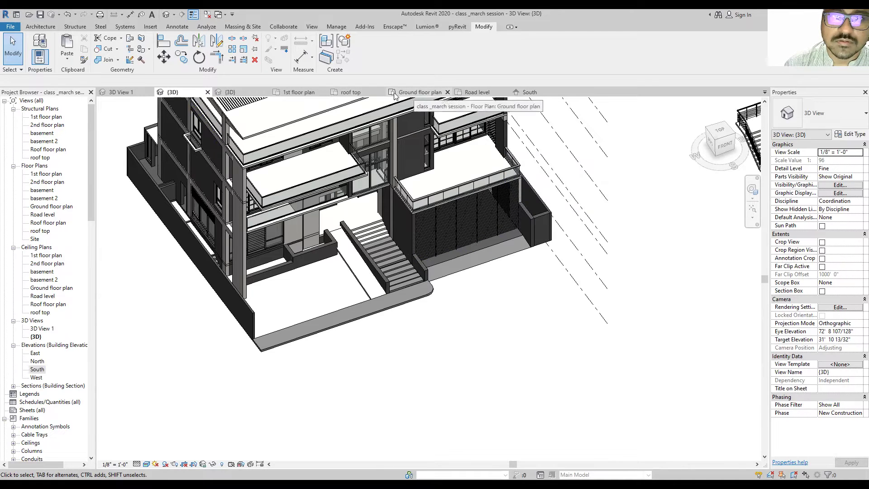
Step: On the 1st floor plan, centre the building front and start a new 'entry ramp' floor sketch
left_click(309, 94)
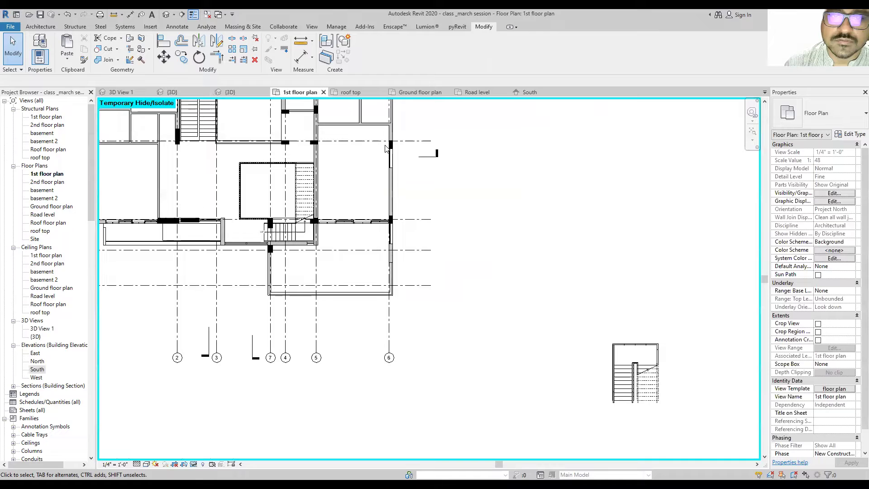
scroll(385, 148, "down", 1)
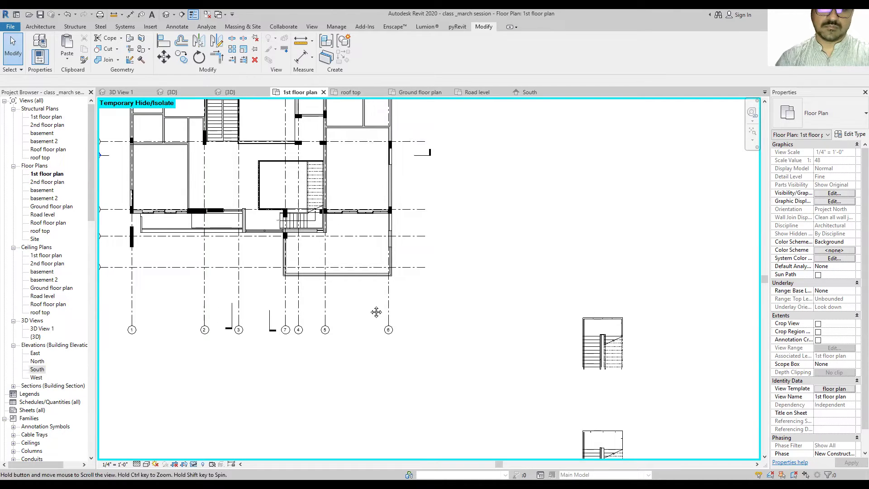
middle_click_drag(368, 311, 366, 346)
left_click(10, 41)
left_click(36, 27)
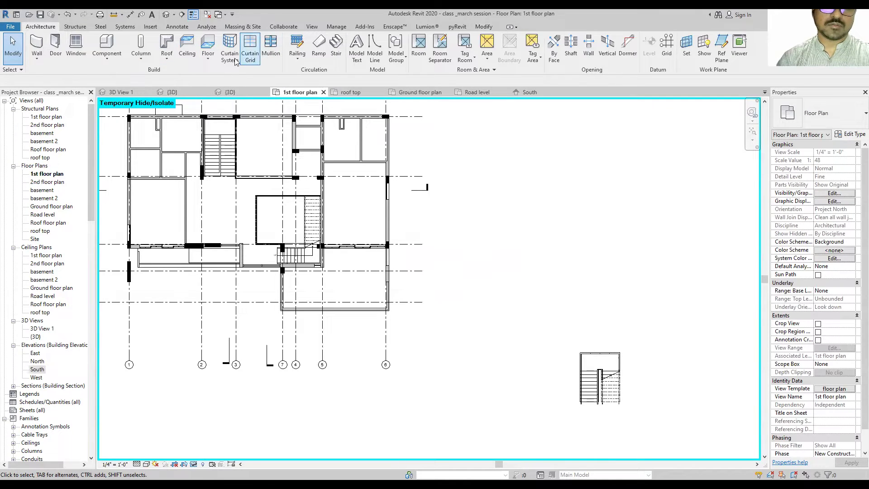
left_click(208, 45)
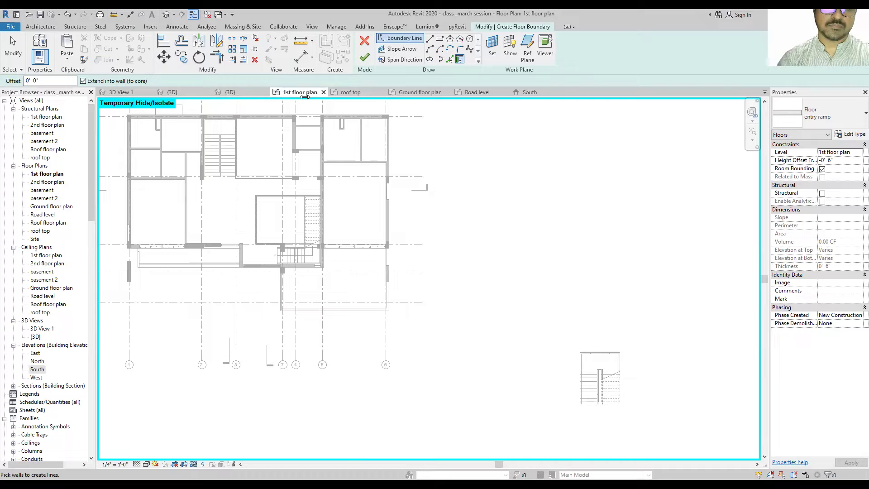
Step: Sketch a straight line along the front edge and a semicircular arc below it
left_click(434, 50)
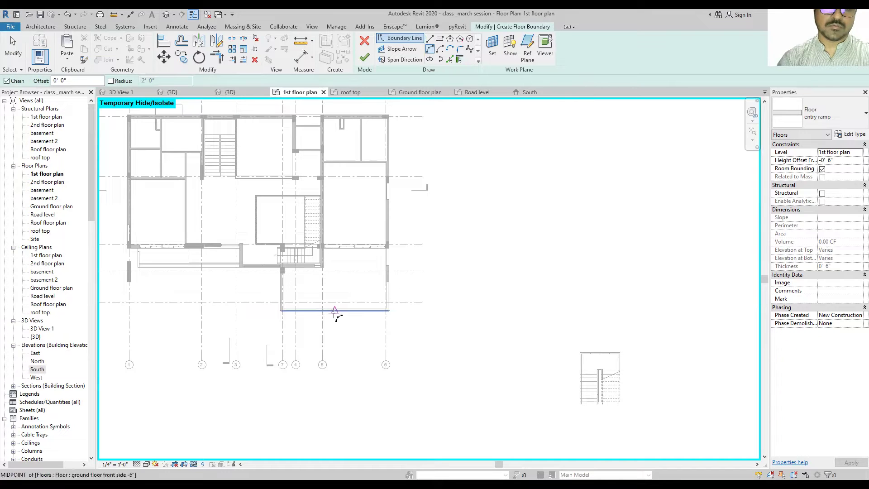
left_click(336, 310)
left_click(388, 310)
left_click(281, 311)
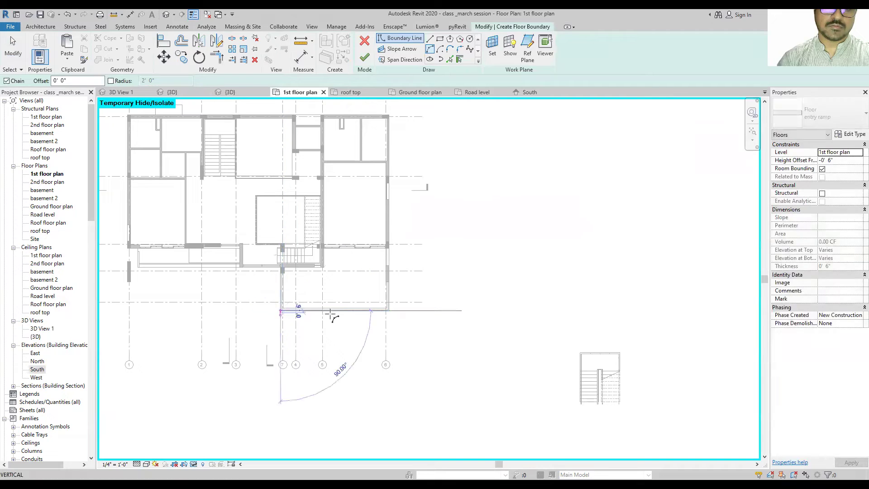
left_click(388, 312)
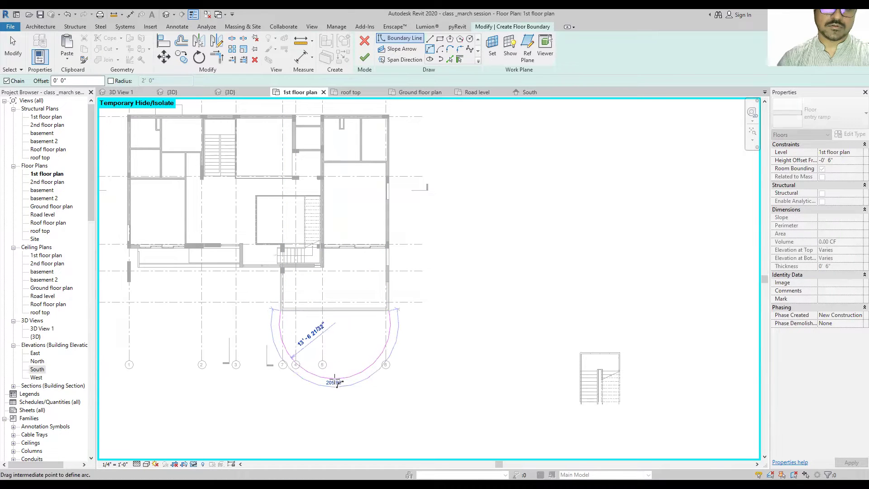
left_click(336, 360)
scroll(301, 328, "up", 3)
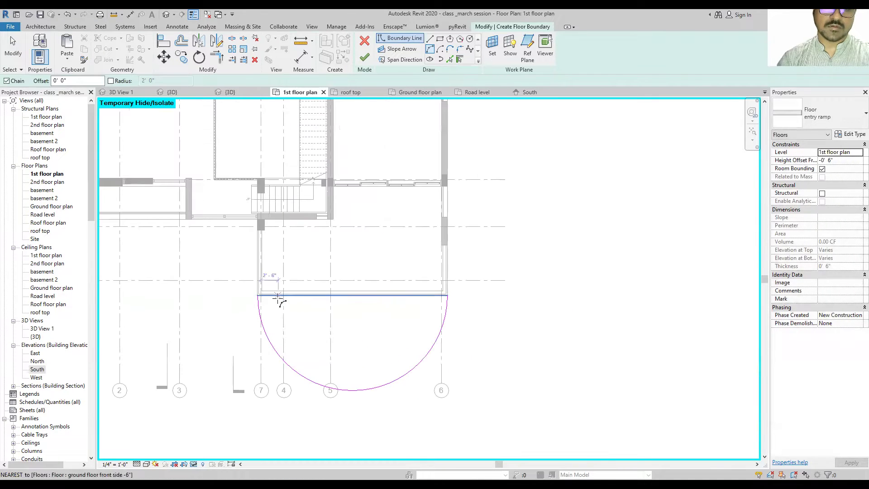
key("Escape")
key("Escape")
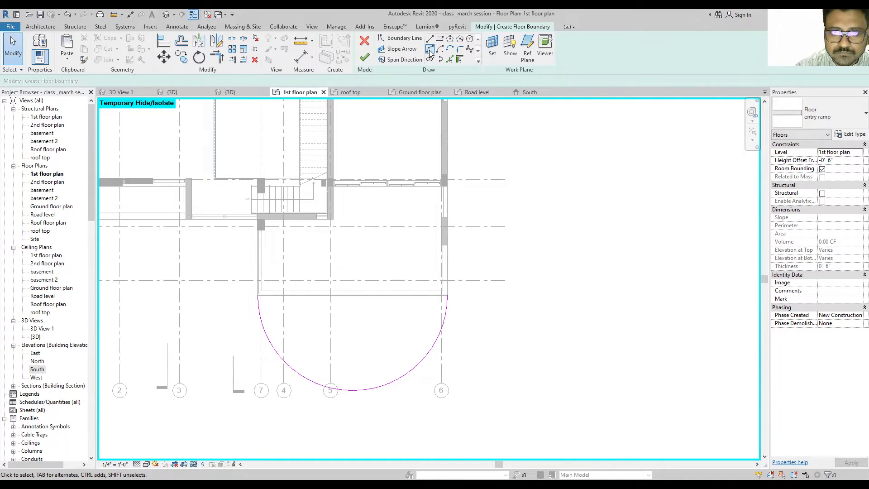
scroll(298, 362, "down", 3)
scroll(319, 316, "up", 3)
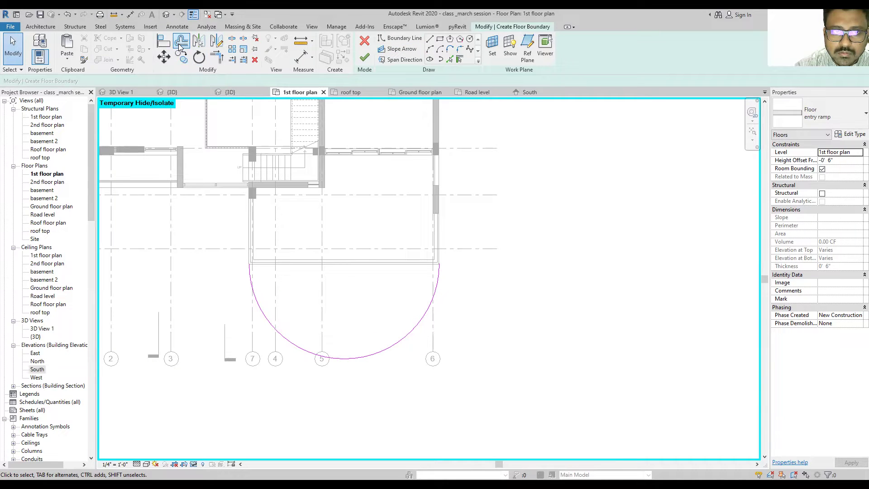
Step: Offset the semicircular arc 3' inward
left_click(181, 45)
type("3' 0\"")
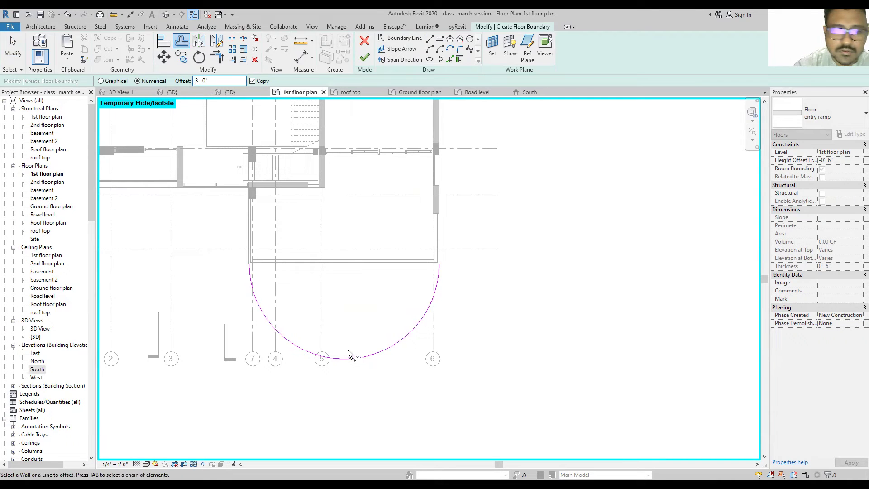
left_click(349, 354)
key("Escape")
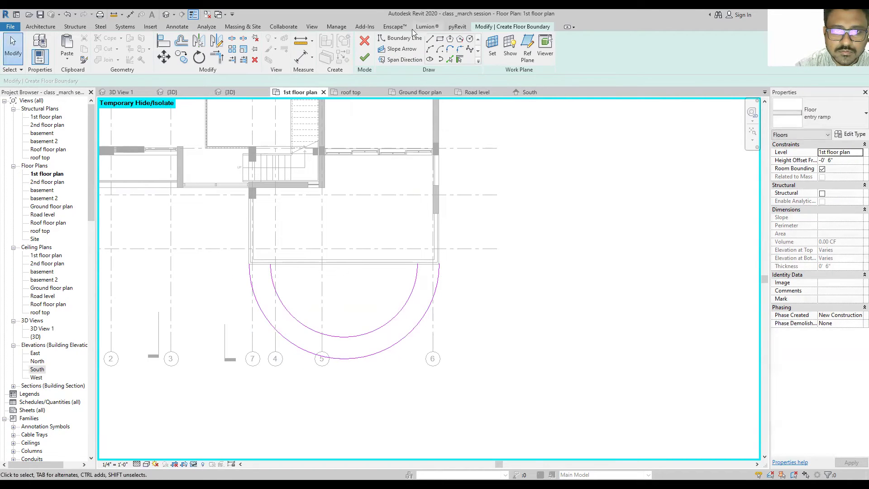
Step: Close both arc ends with short lines and finish the floor without attaching walls
left_click(430, 39)
scroll(269, 252, "up", 2)
left_click(238, 270)
left_click(272, 270)
key("Escape")
left_click(495, 270)
left_click(527, 271)
key("Escape")
key("Escape")
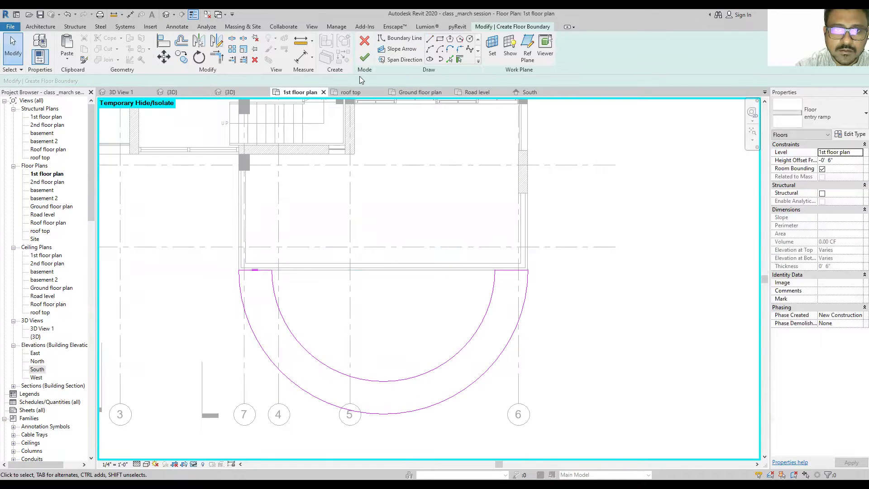
left_click(362, 59)
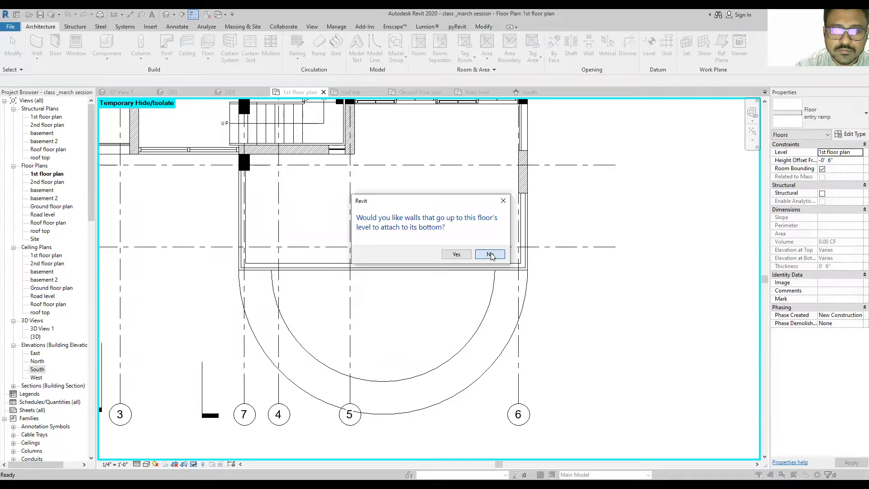
left_click(491, 255)
left_click(166, 14)
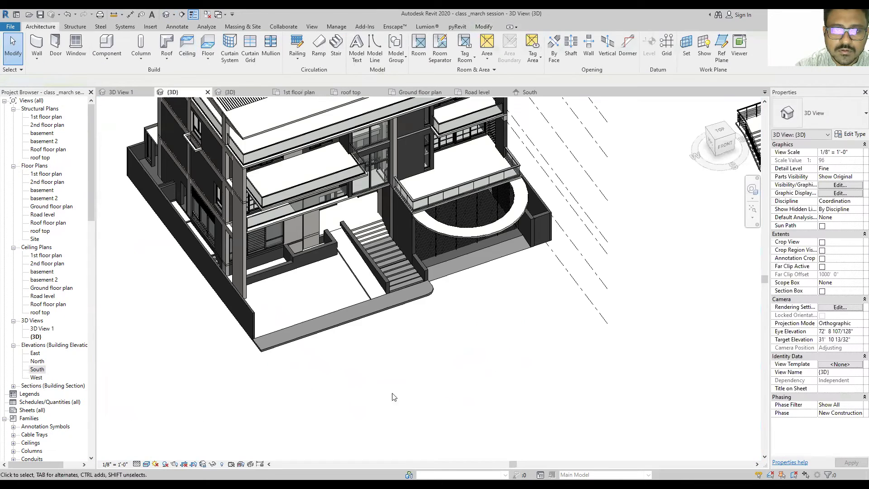
Step: In 3D, select the curved entry ramp floor and try Modify Sub Elements, then cancel
middle_click_drag(473, 211, 451, 239, "shift")
scroll(450, 239, "down", 3)
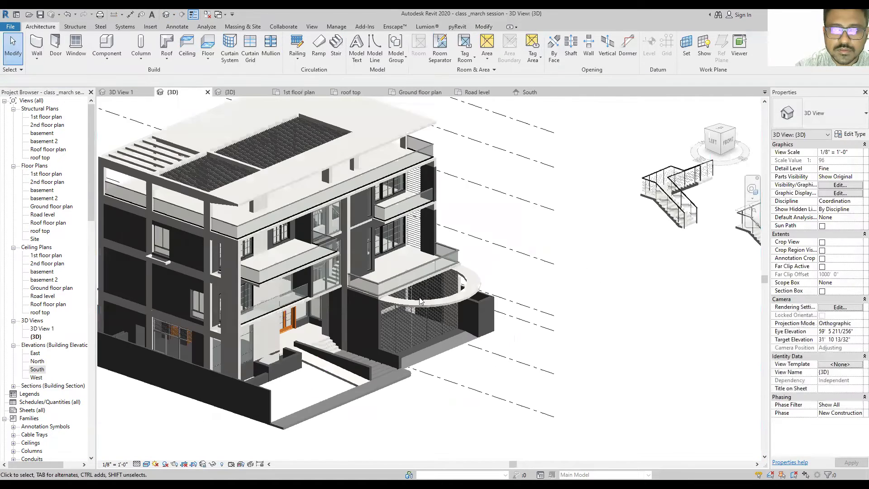
scroll(434, 312, "up", 6)
scroll(476, 292, "up", 2)
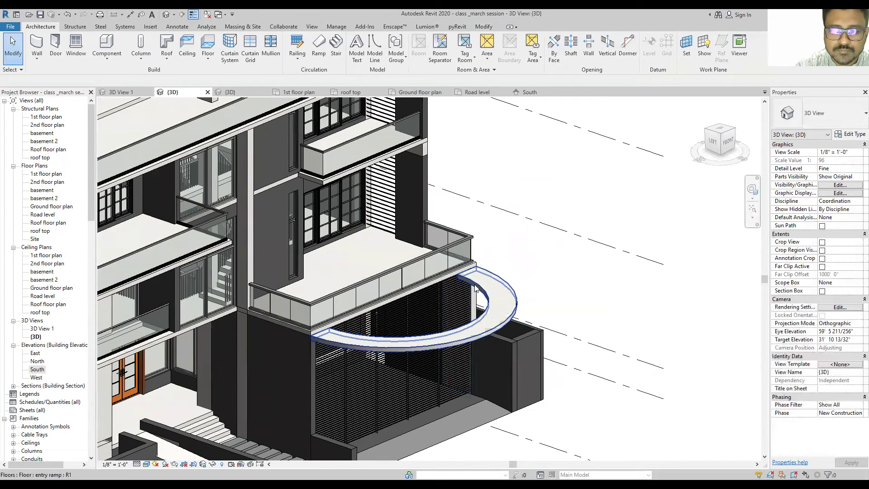
left_click(475, 290)
left_click(401, 50)
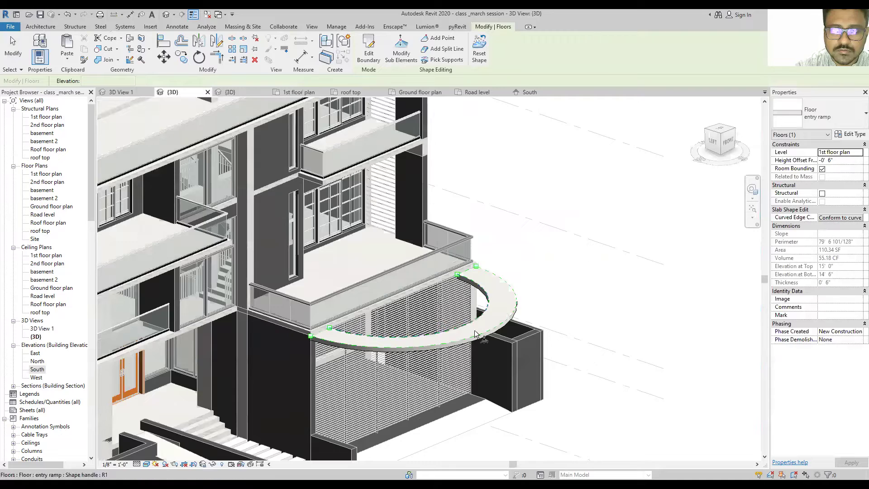
key("Escape")
key("Escape")
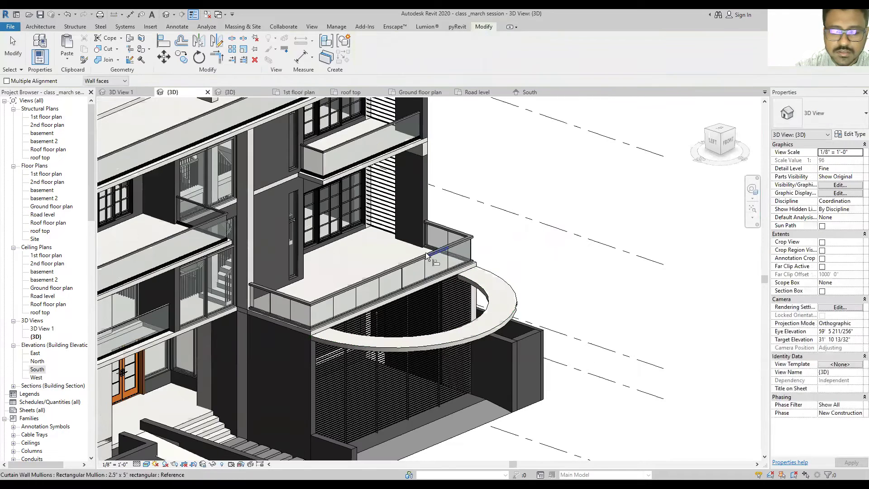
Step: Start an alignment by picking a reference edge with Multiple Alignment enabled
scroll(420, 145, "up", 4)
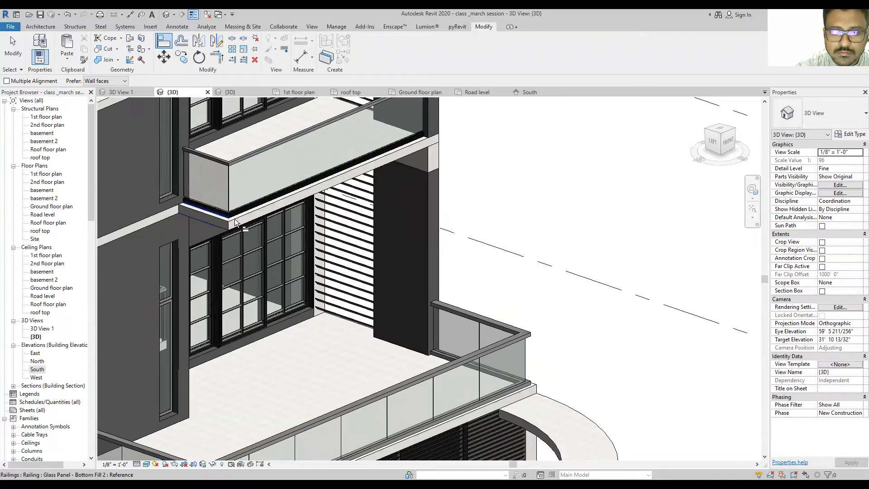
scroll(209, 215, "up", 2)
scroll(247, 214, "down", 2)
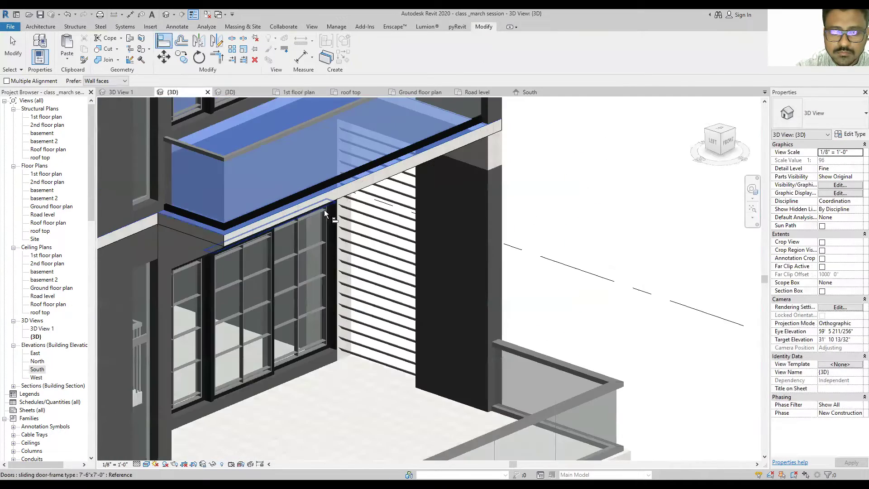
left_click(325, 213)
scroll(325, 213, "down", 3)
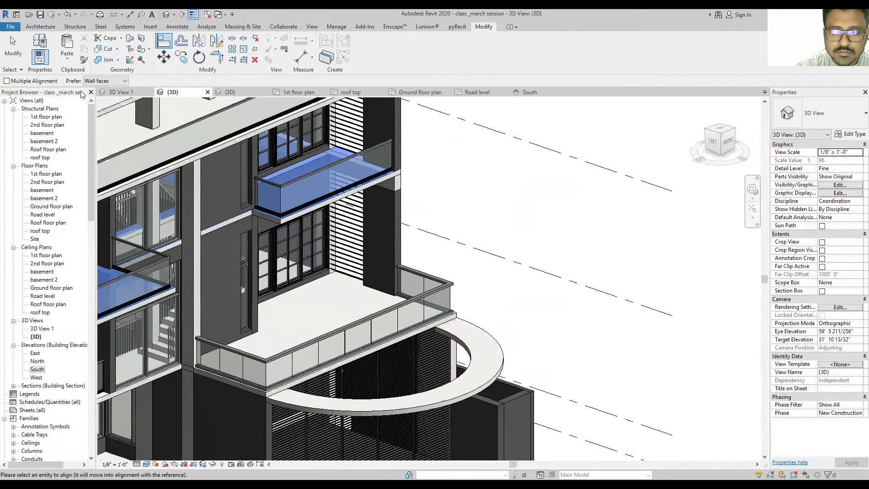
left_click(7, 81)
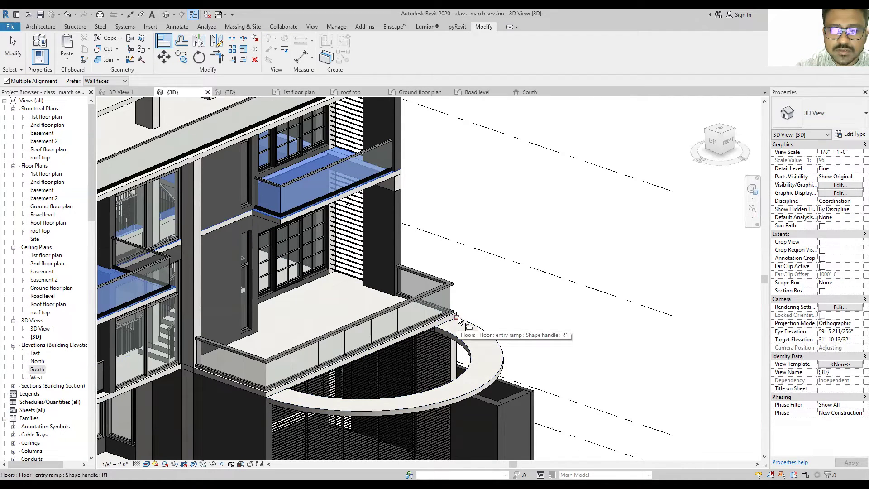
Step: Drag the ramp floor's shape handle up so one end rises to the balcony, then orbit to check it
left_click_drag(457, 319, 435, 328)
key("Escape")
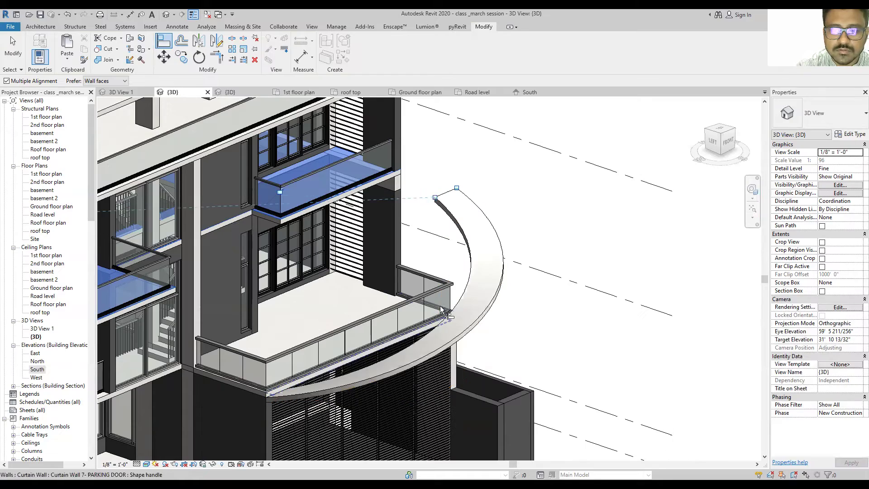
key("Escape")
mouse_move(441, 310)
middle_mouse_down("shift")
mouse_move(423, 181)
mouse_move(502, 277)
mouse_move(496, 167)
middle_mouse_up("shift")
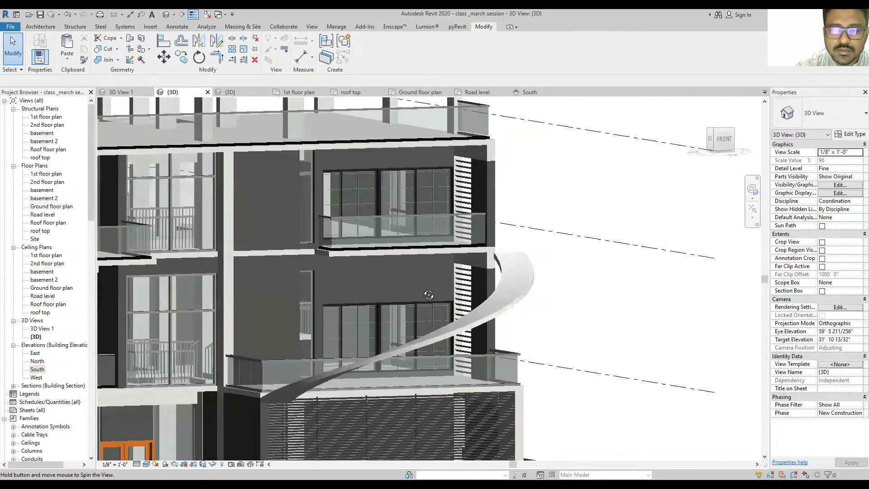
middle_click_drag(496, 167, 382, 240, "shift")
scroll(430, 275, "down", 3)
scroll(474, 274, "up", 3)
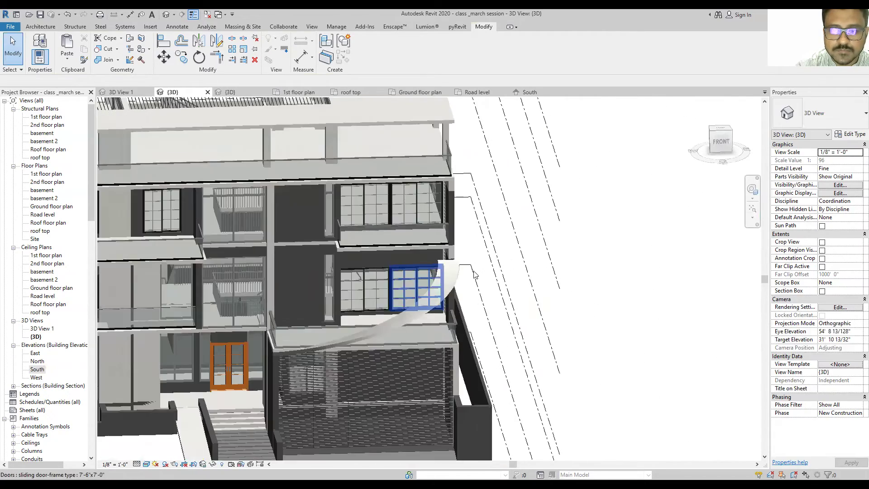
scroll(475, 274, "up", 2)
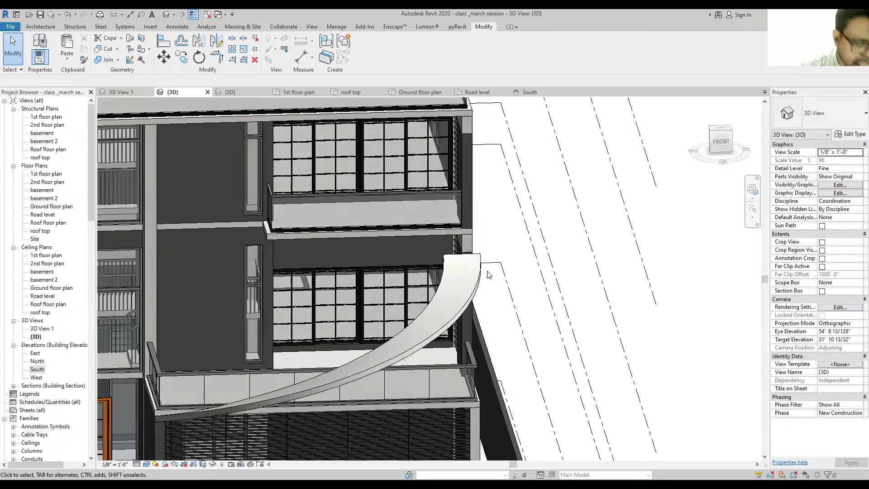
scroll(475, 267, "down", 2)
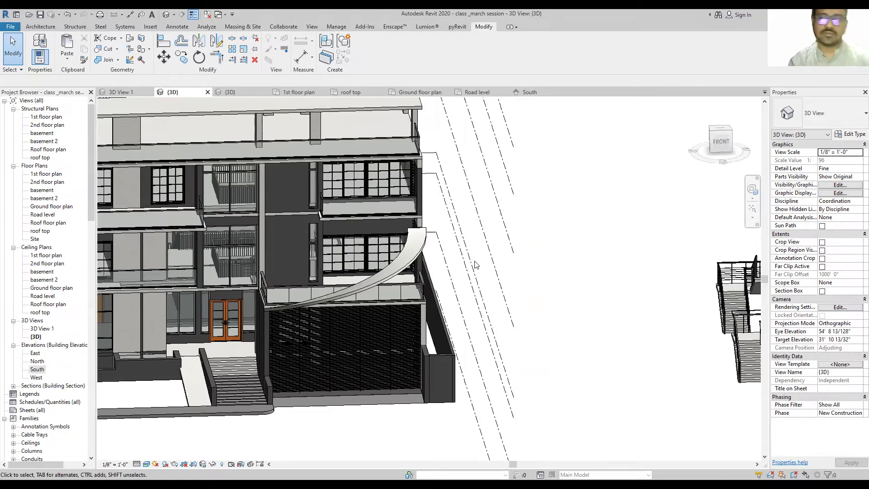
left_click(377, 268)
mouse_move(378, 269)
middle_mouse_down("shift")
mouse_move(465, 232)
mouse_move(407, 284)
mouse_move(413, 417)
mouse_move(405, 330)
mouse_move(415, 330)
mouse_move(414, 339)
middle_mouse_up("shift")
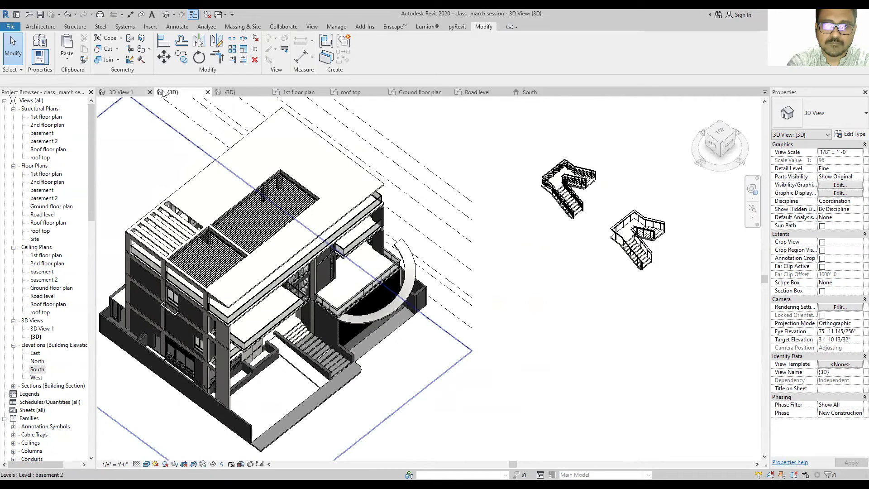
mouse_move(350, 92)
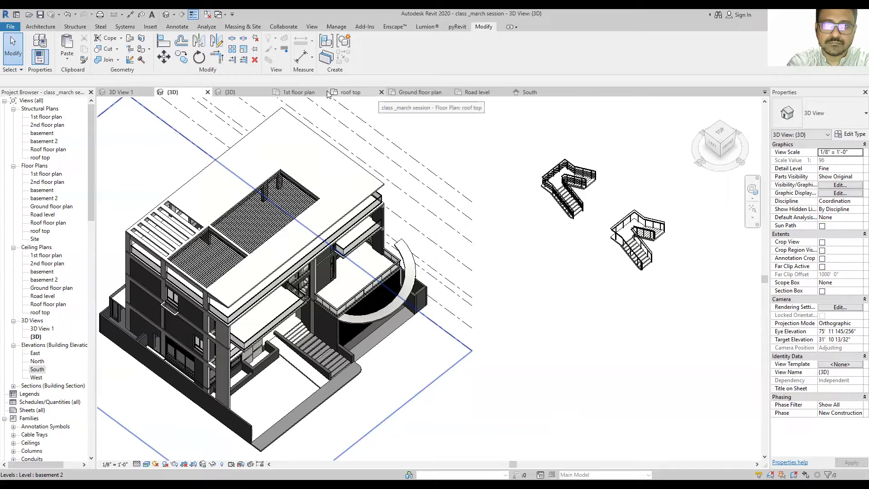
Step: On the Site plan, sketch a railing by picking the ramp's outer arc and finish it
left_click(298, 92)
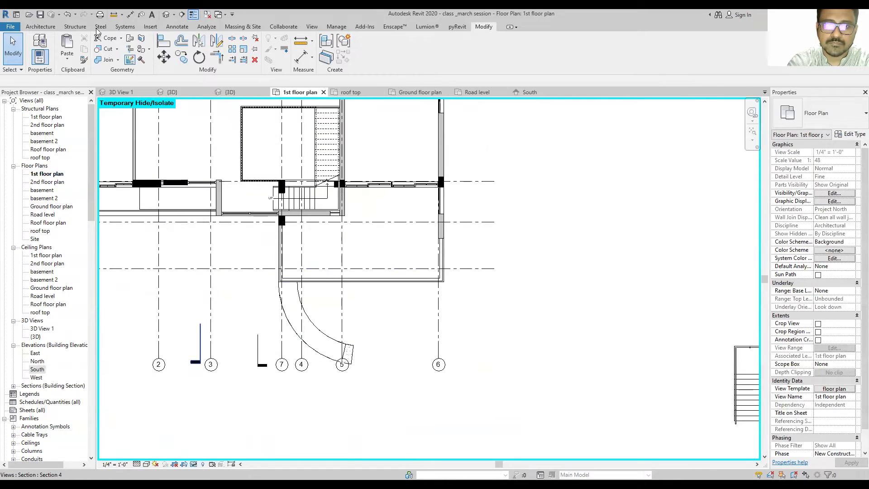
double_click(34, 239)
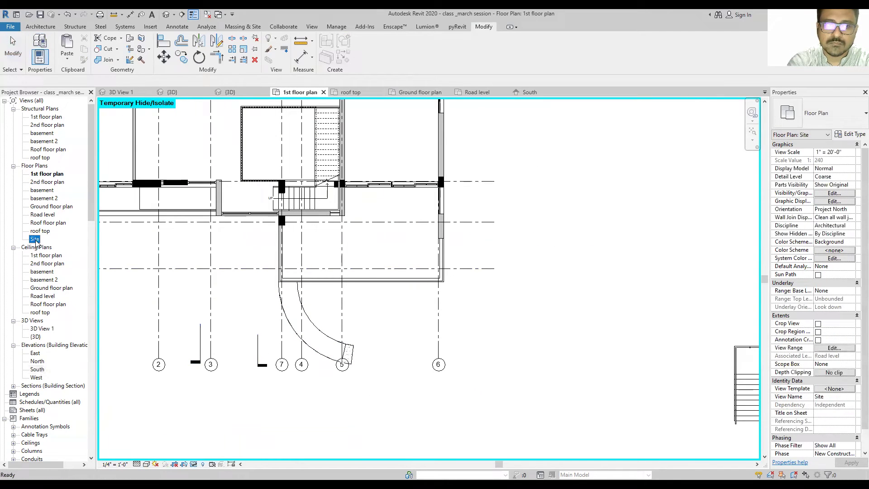
scroll(453, 199, "up", 5)
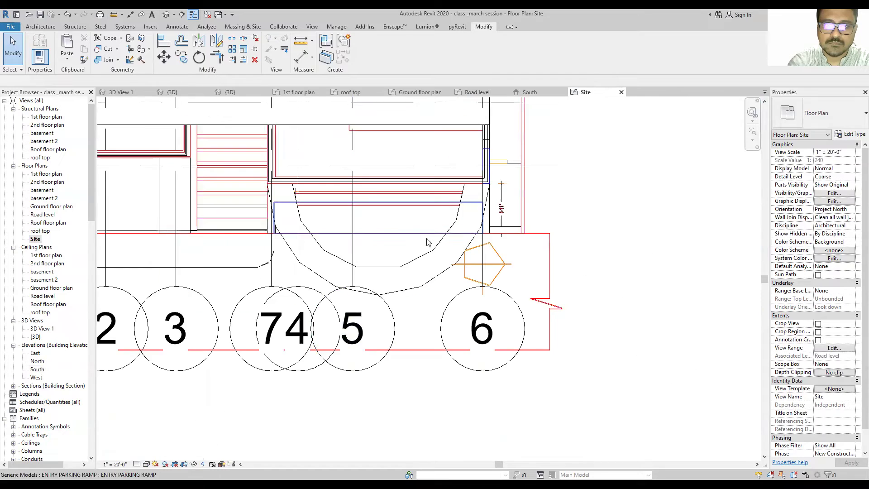
scroll(267, 226, "up", 1)
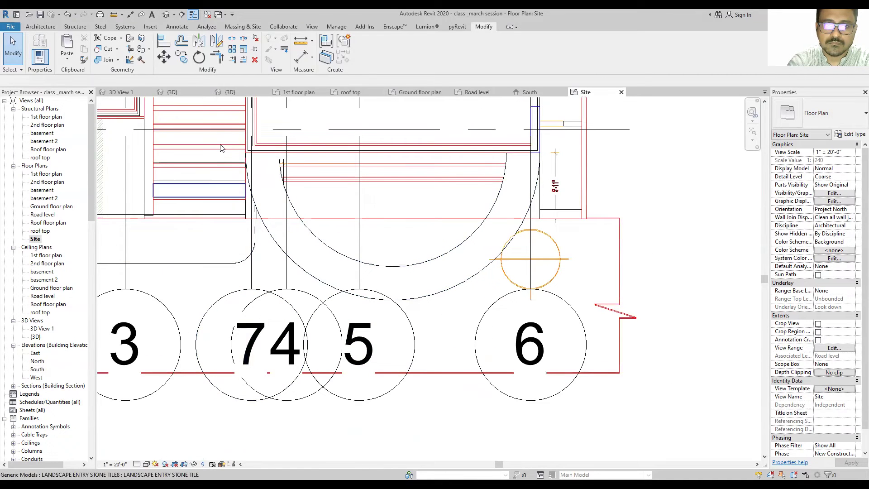
left_click(42, 27)
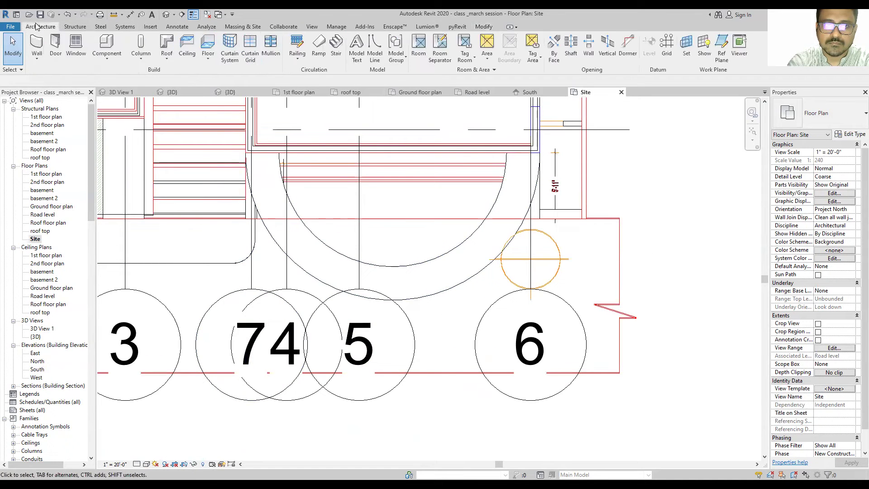
left_click(297, 43)
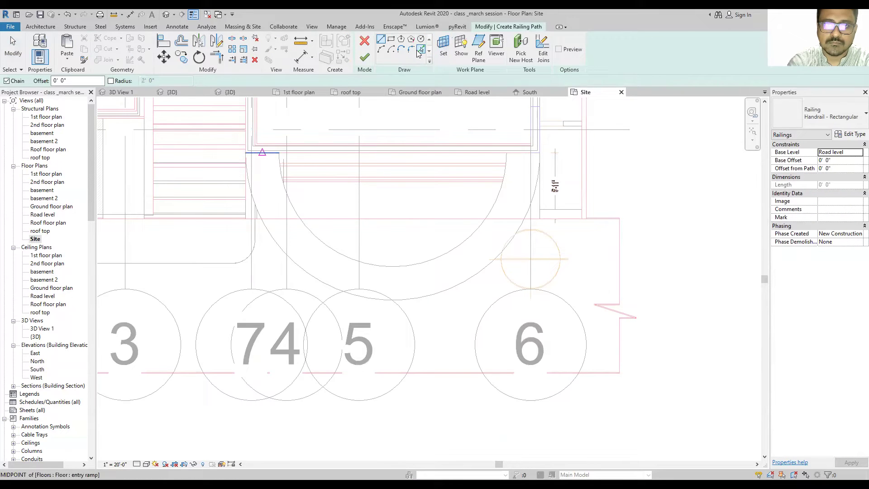
left_click(421, 49)
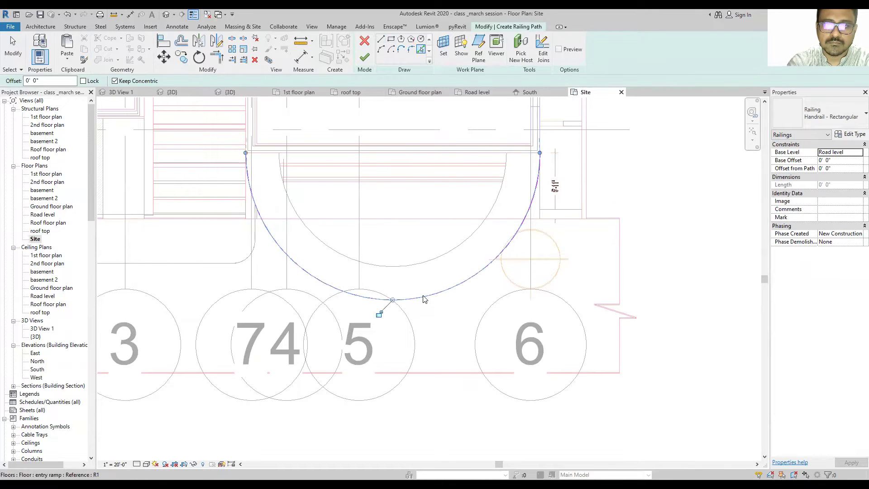
left_click(365, 58)
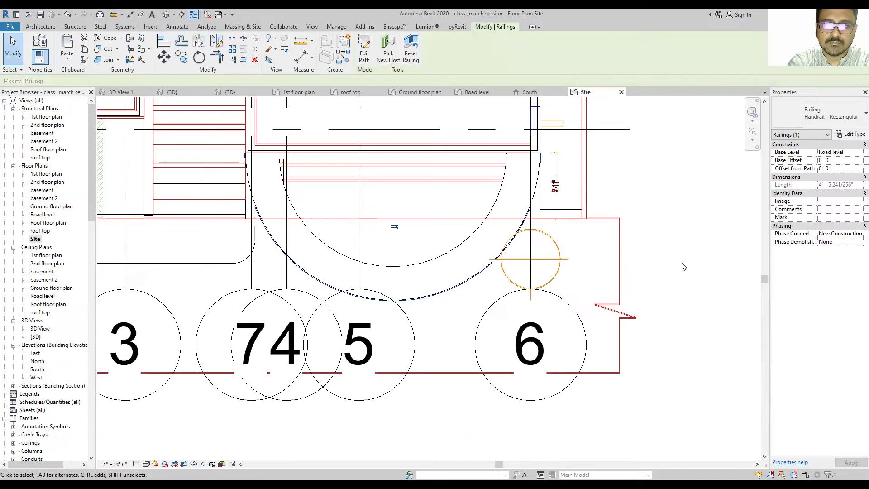
key("Escape")
left_click(166, 14)
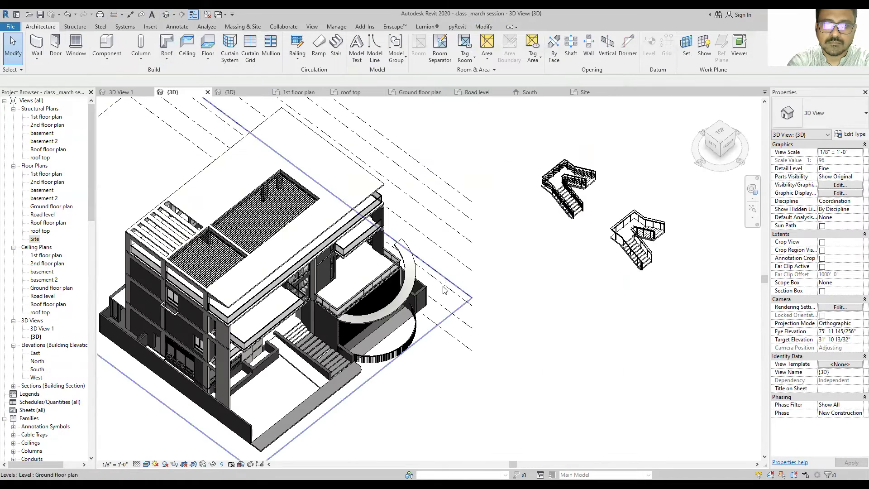
Step: Select the curved railing and re-host it onto the sloped entry ramp floor
middle_click_drag(443, 285, 400, 297, "shift")
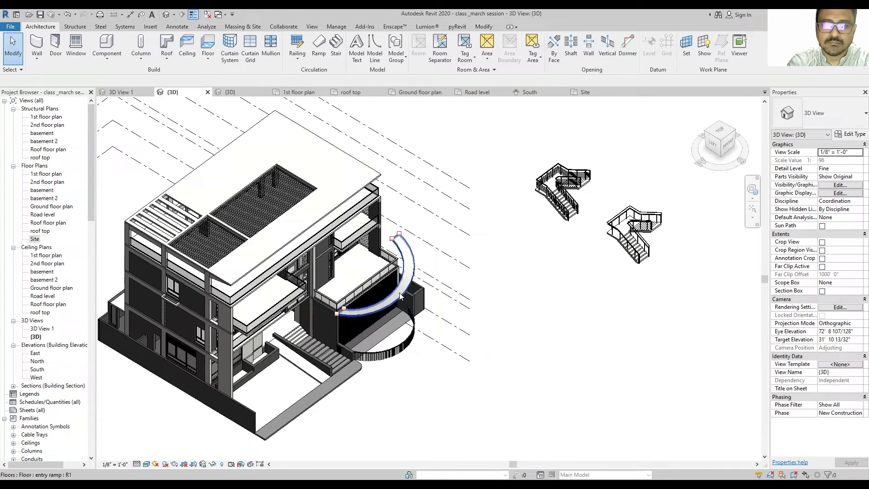
left_click(400, 296)
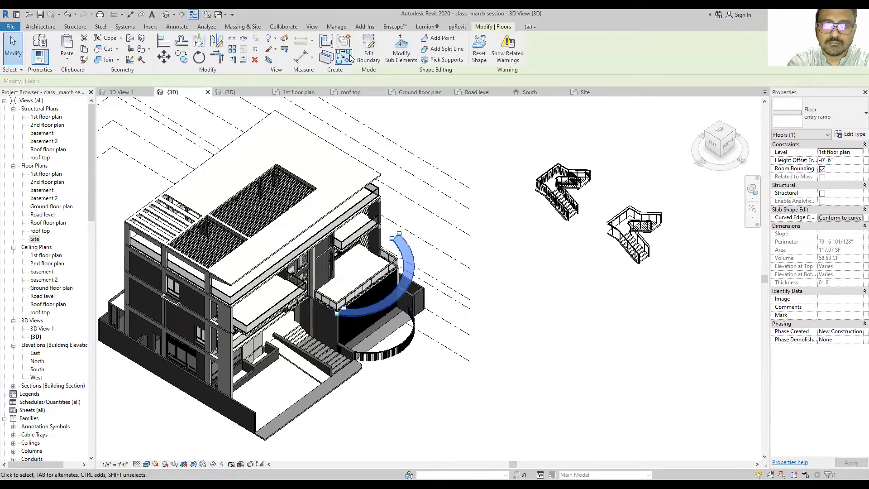
left_click(401, 362)
left_click(402, 339)
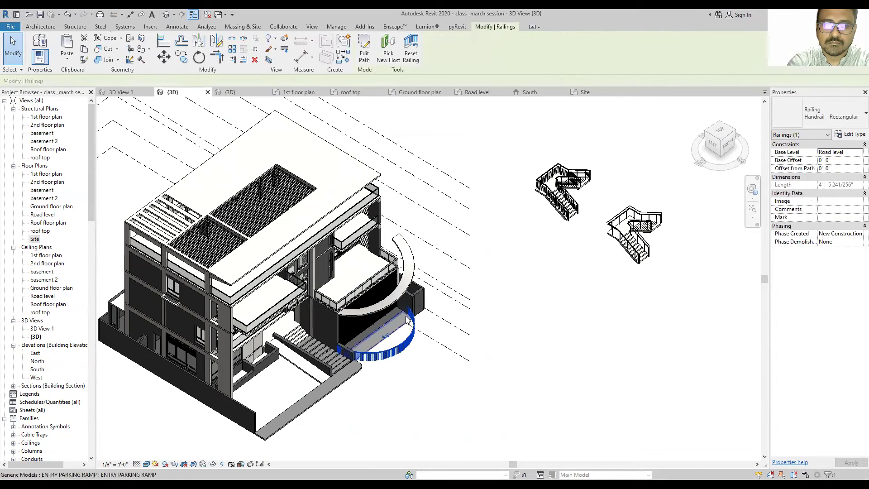
left_click(387, 61)
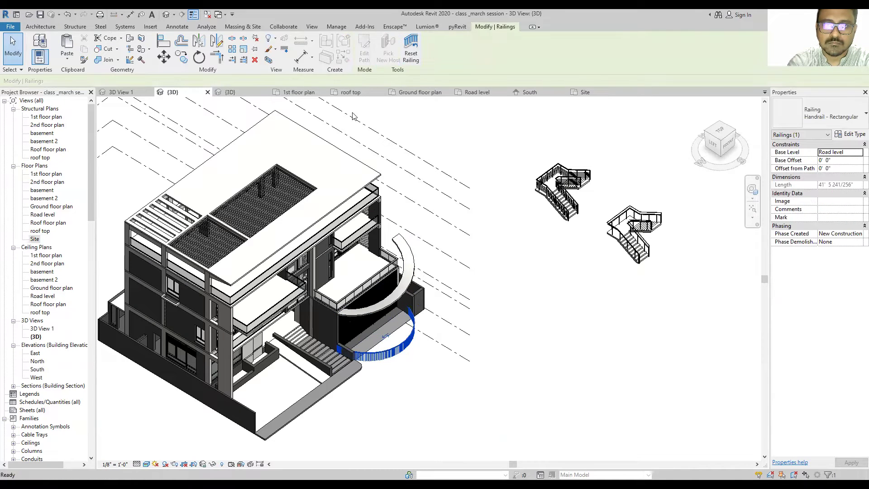
left_click(410, 250)
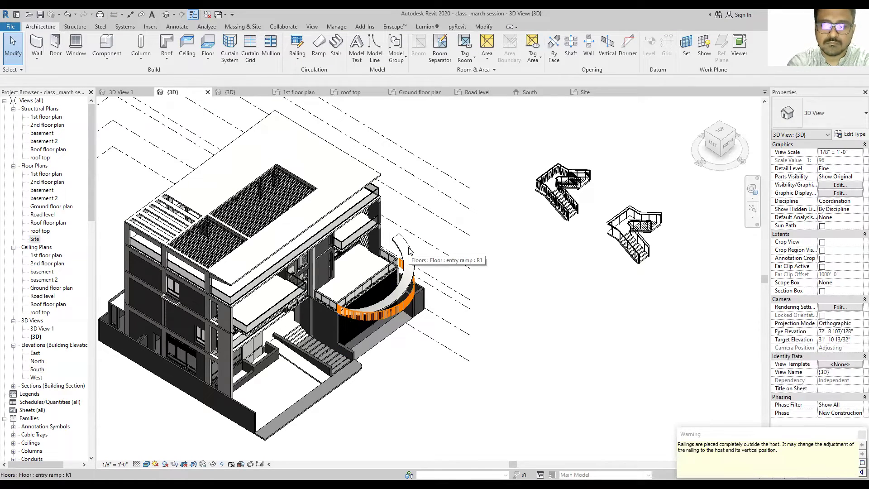
Step: Select the curved handrail again and pick the entry ramp floor as its new host
scroll(409, 251, "up", 3)
scroll(457, 263, "up", 1)
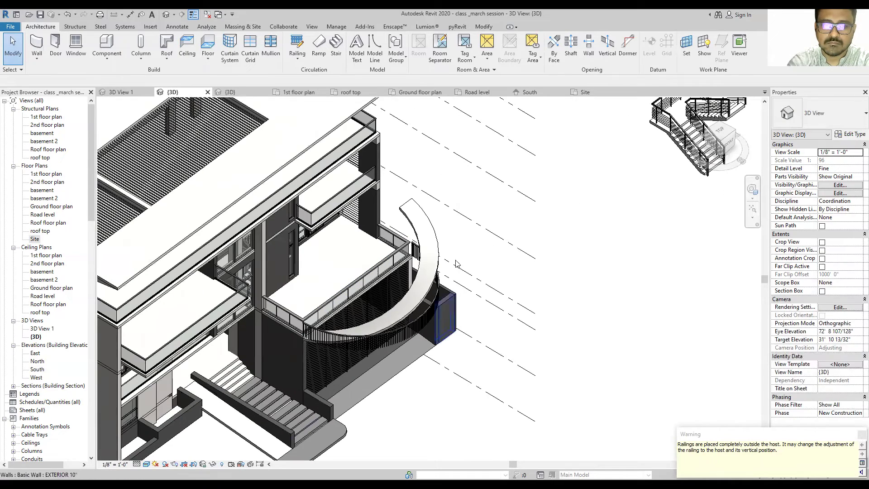
left_click(430, 222)
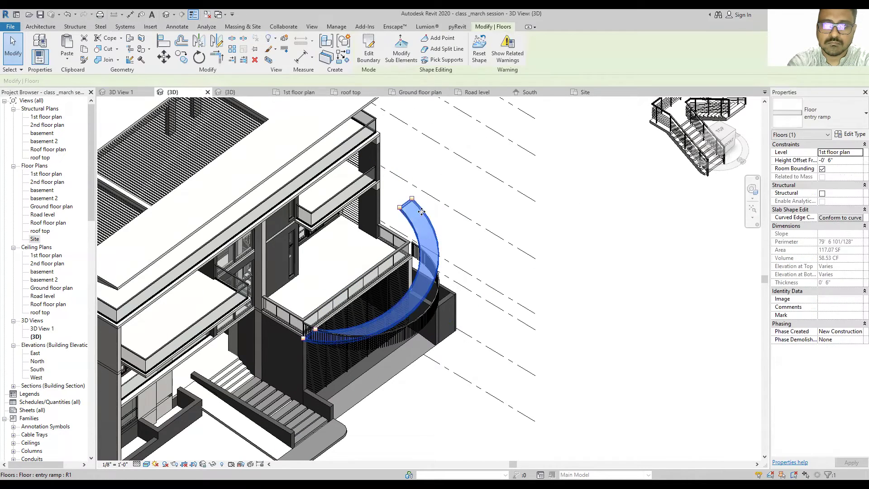
left_click(414, 155)
left_click(416, 324)
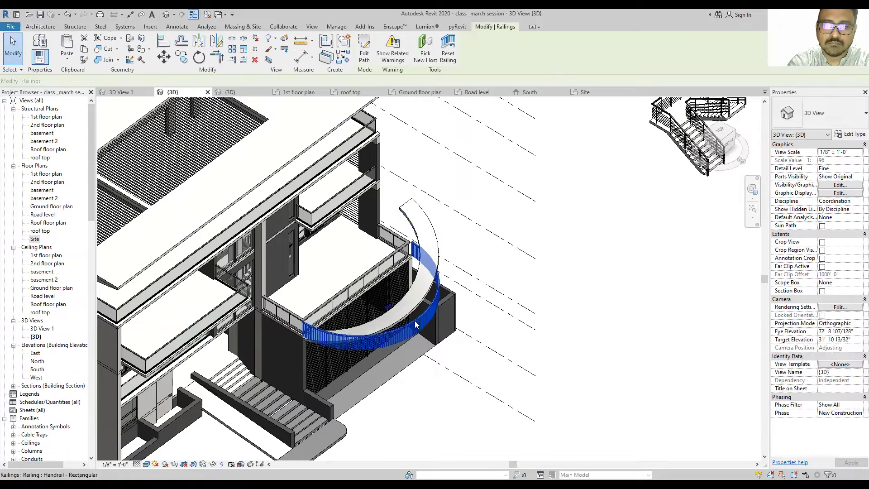
left_click(424, 55)
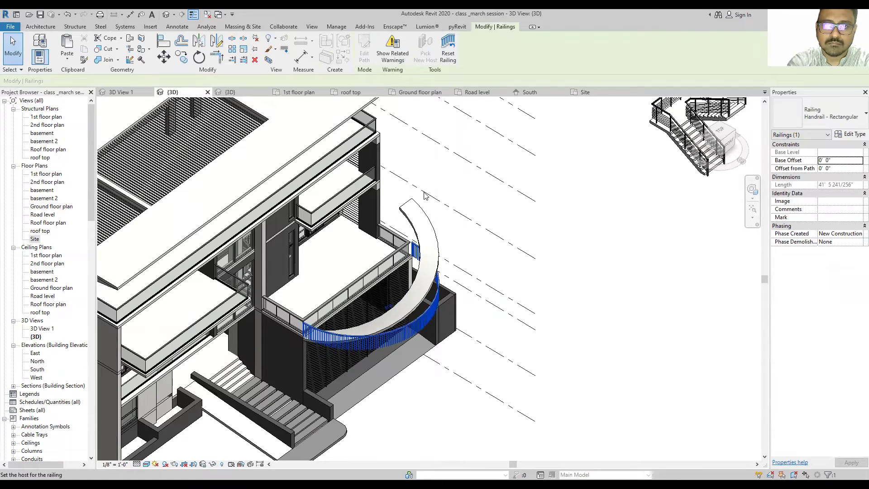
left_click(426, 217)
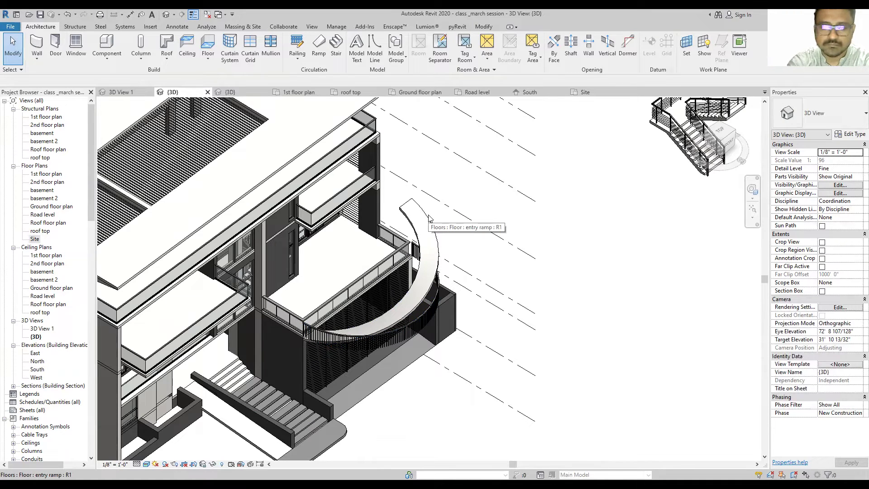
Step: Check the ramp floor, then select the curved handrail to remove it
left_click(429, 233)
key("Escape")
left_click(429, 316)
key("Escape")
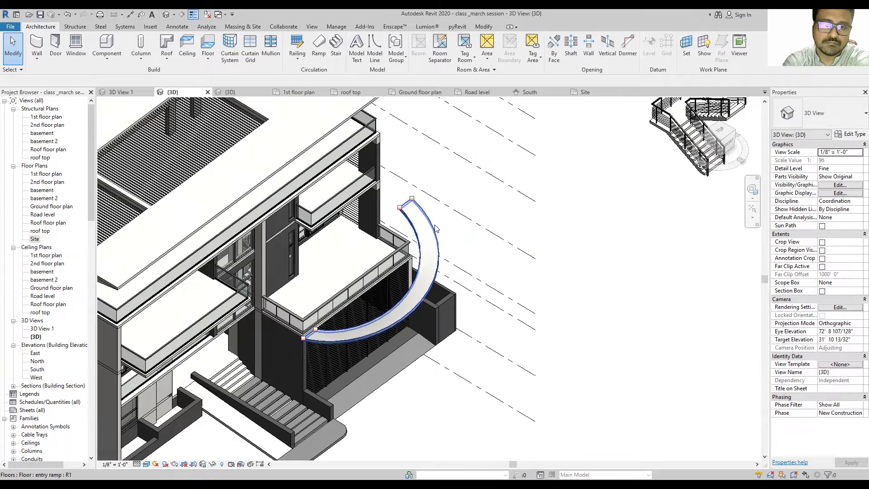
Step: Select the curved entry ramp floor and delete it
left_click(435, 226)
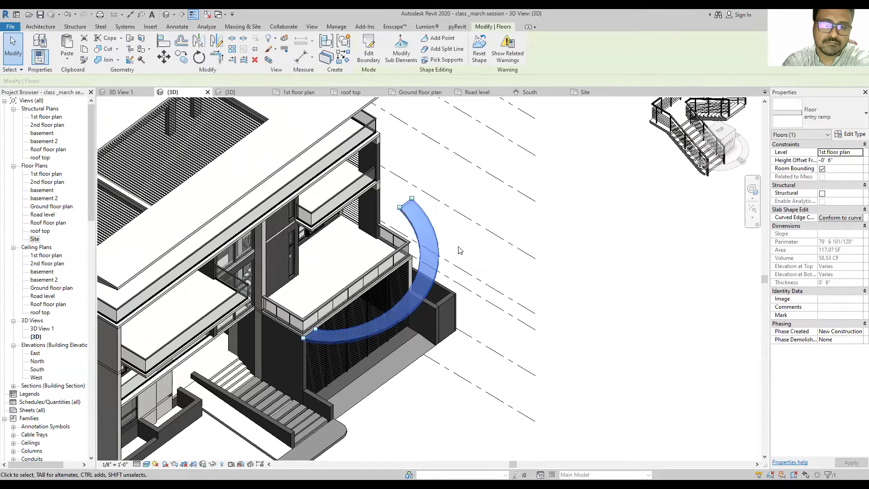
key("Escape")
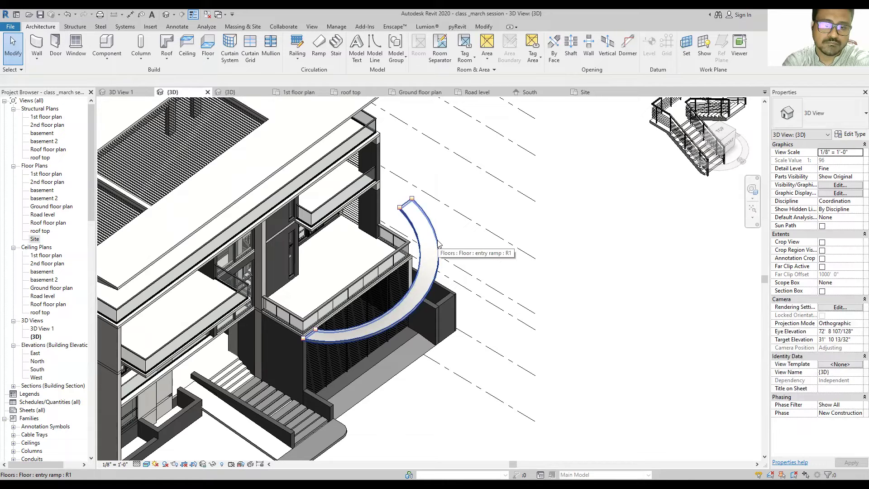
left_click(438, 244)
key("Escape")
left_click(435, 235)
key("Delete")
Step: Zoom around the 3D model to confirm the removal, then open the Ground floor plan
scroll(490, 279, "down", 3)
scroll(489, 279, "down", 2)
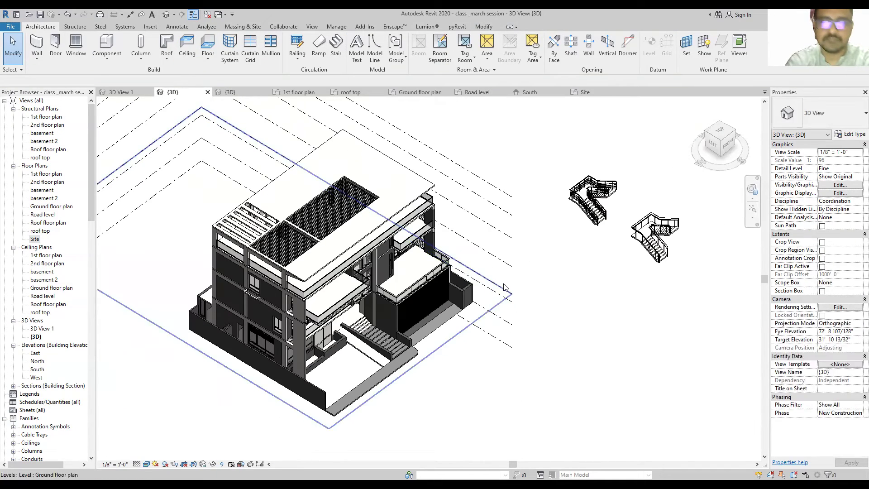
scroll(385, 190, "up", 1)
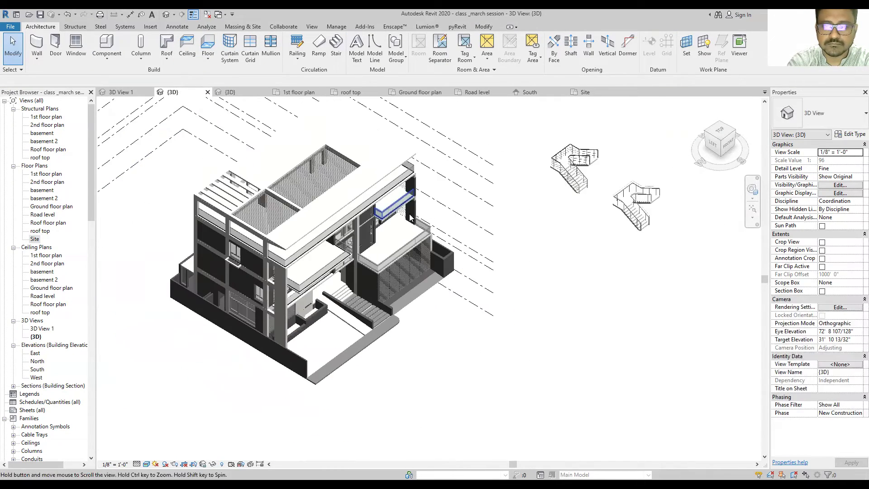
scroll(407, 208, "up", 1)
scroll(432, 225, "up", 1)
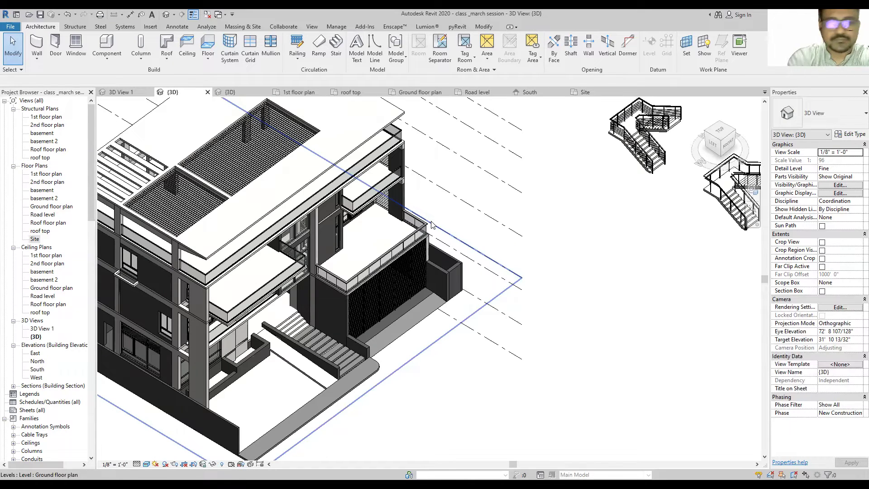
scroll(373, 248, "down", 1)
scroll(380, 268, "down", 2)
scroll(380, 268, "up", 4)
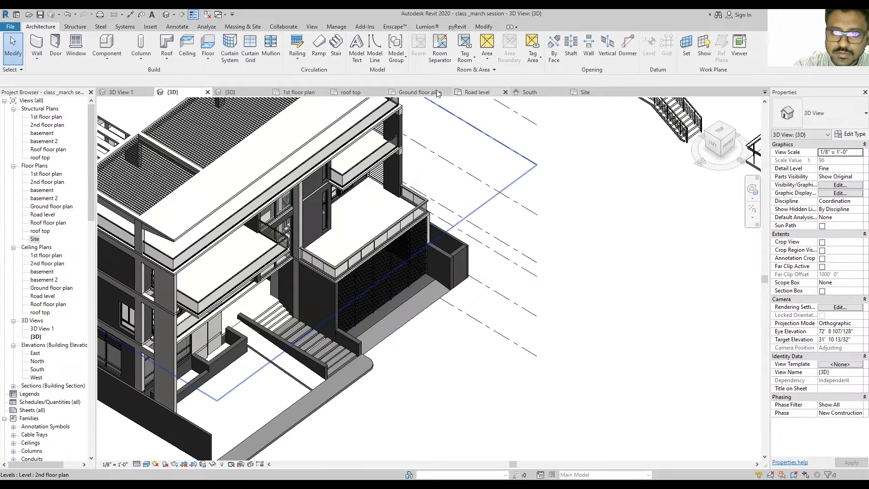
left_click(420, 92)
scroll(425, 302, "down", 5)
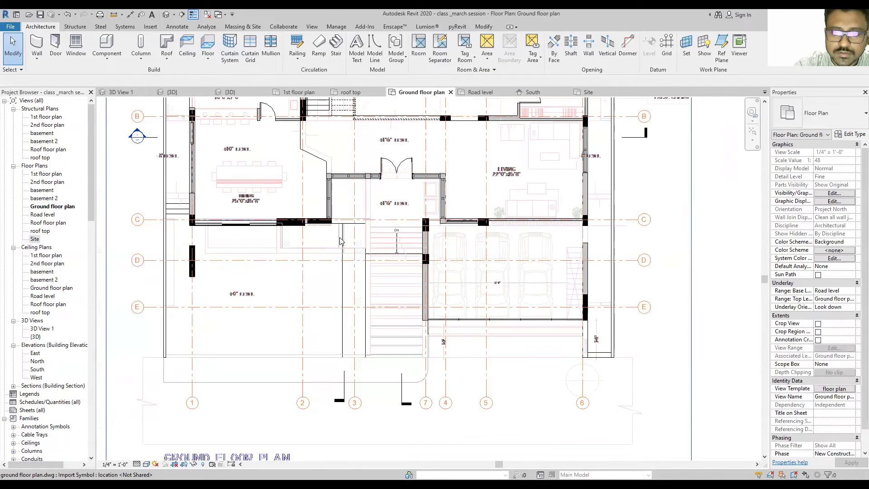
Step: On the 1st floor plan, sketch a semicircular ramp run using a Center-ends Arc
left_click(299, 92)
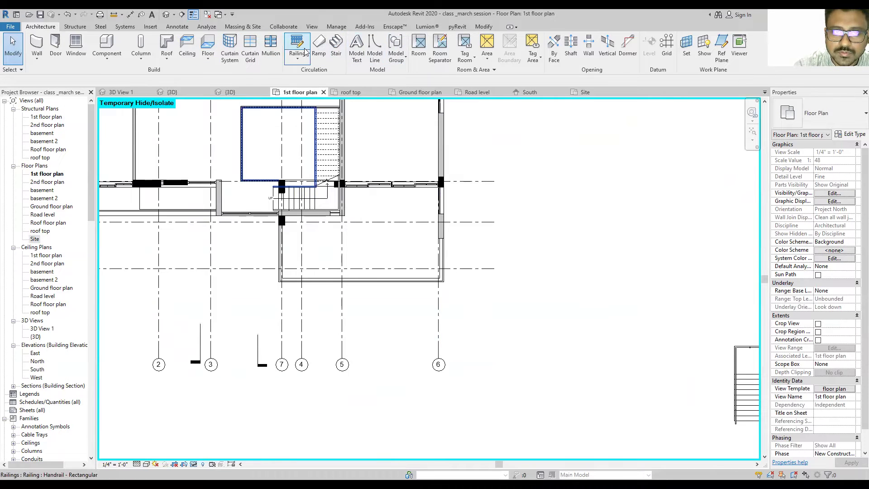
left_click(428, 40)
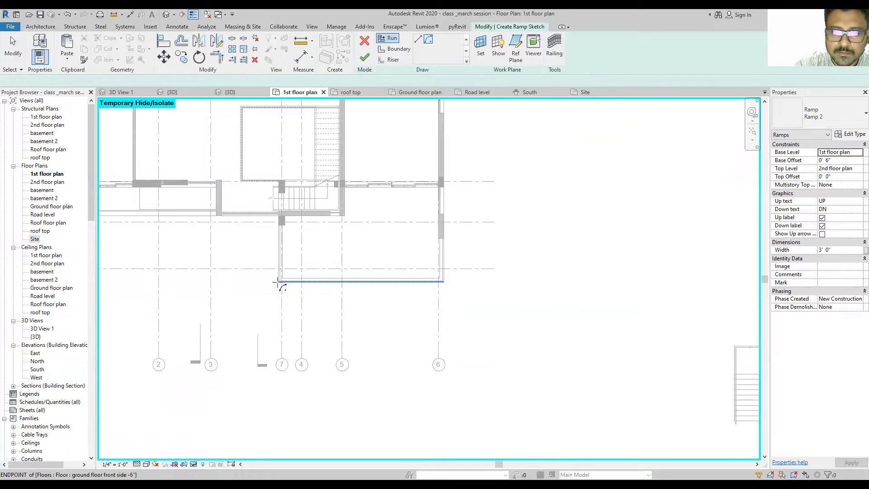
left_click(278, 282)
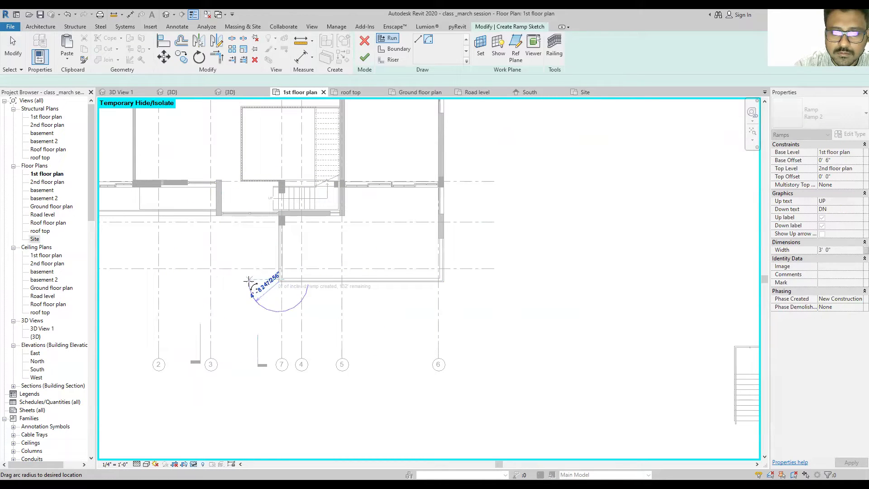
left_click(248, 282)
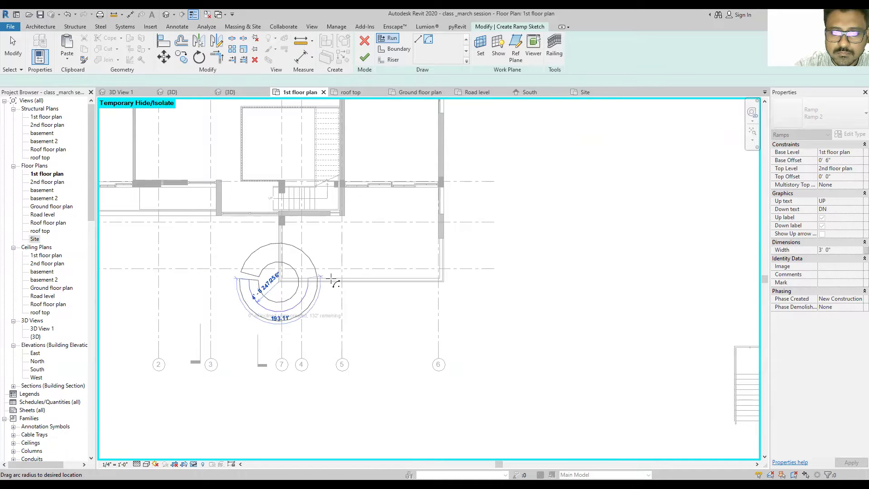
left_click(323, 285)
key("Escape")
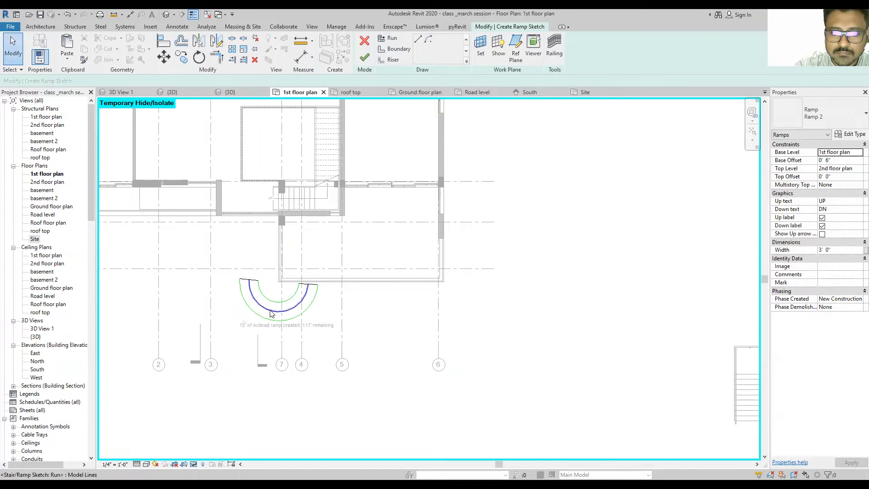
Step: Window-select the ramp sketch and move it (MV) against the floor corner
scroll(225, 270, "up", 3)
left_click_drag(211, 244, 419, 367)
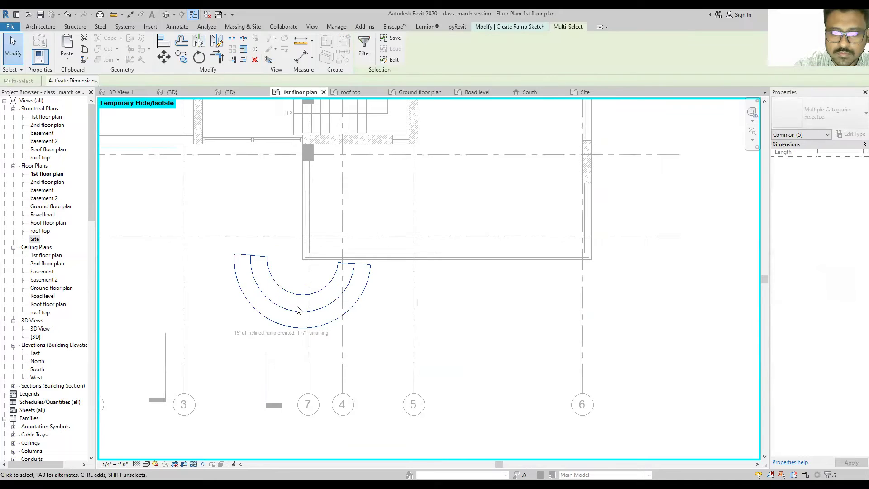
left_click(298, 256)
key("Tab")
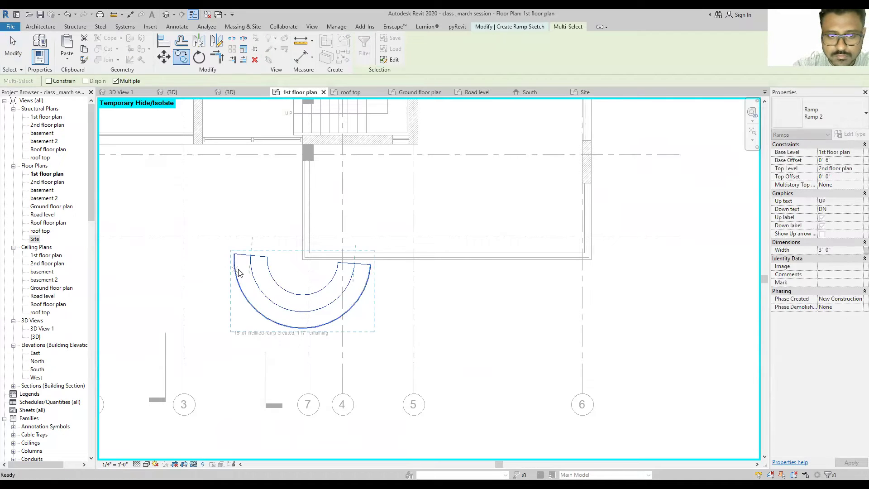
left_click(301, 256)
left_click_drag(213, 251, 425, 390)
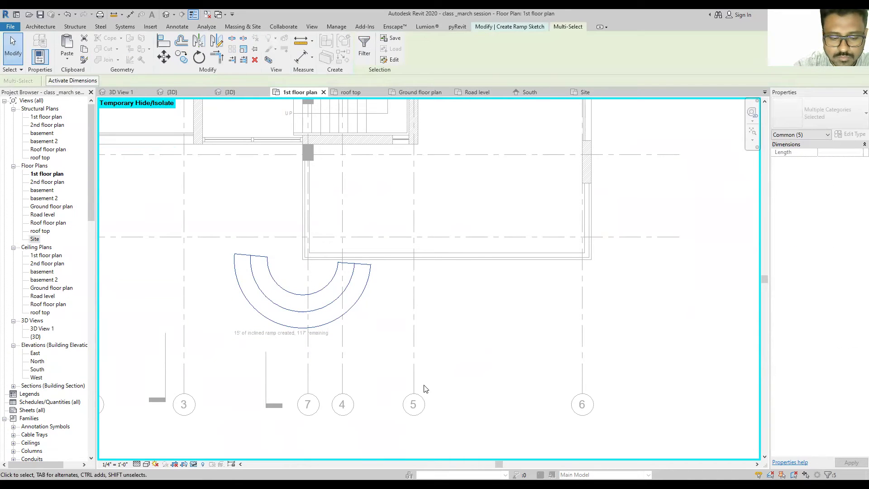
key("m")
key("v")
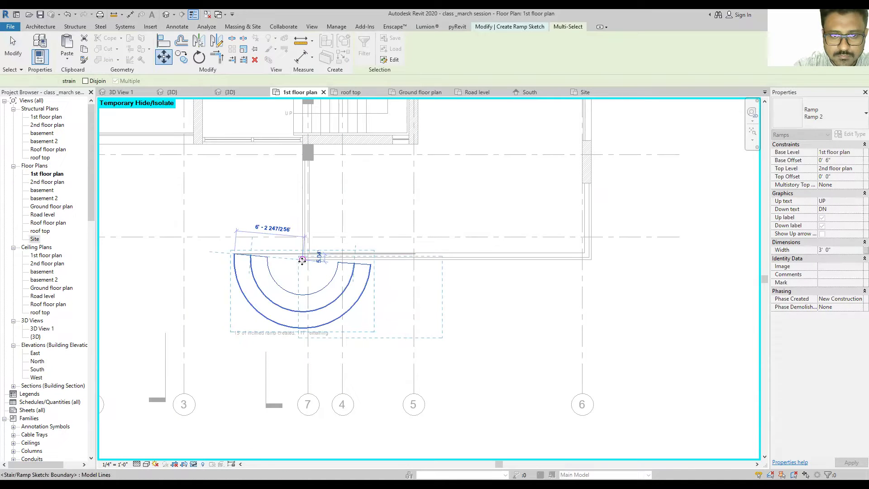
left_click(302, 259)
key("Escape")
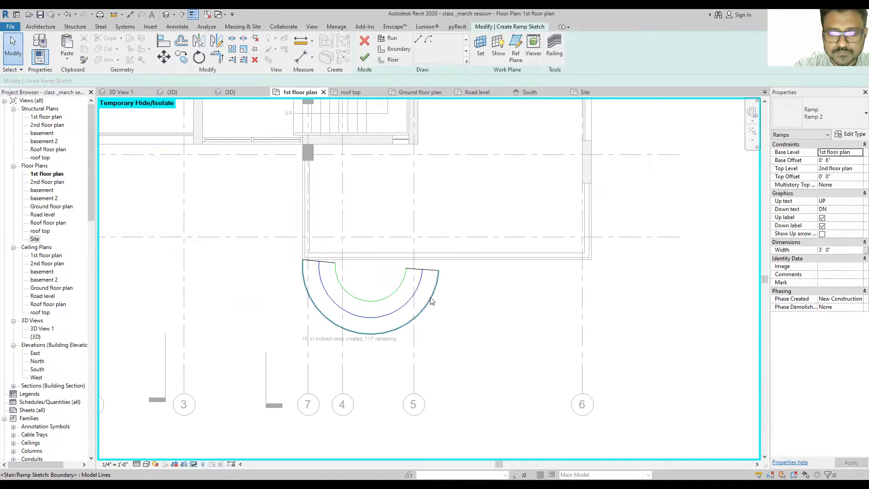
Step: Reshape the outer boundary arc and extend both riser lines up to the floor edge
left_click(428, 300)
left_click_drag(365, 336, 367, 332)
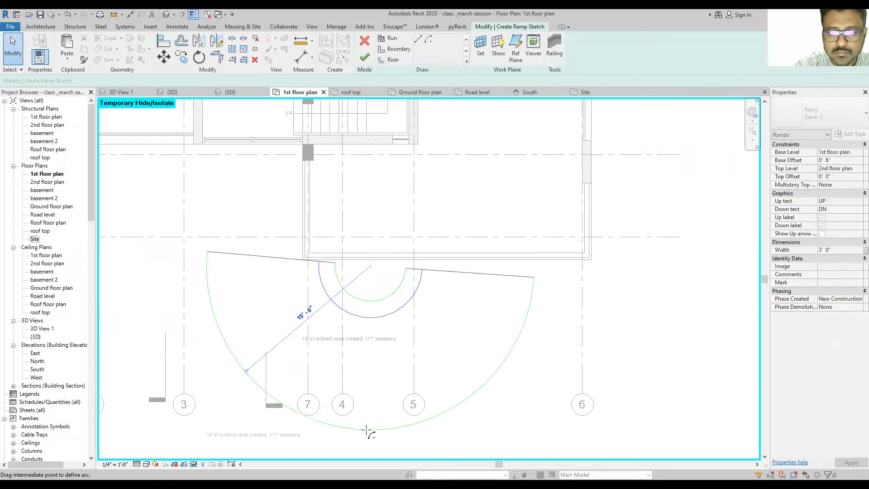
left_click_drag(367, 331, 365, 342)
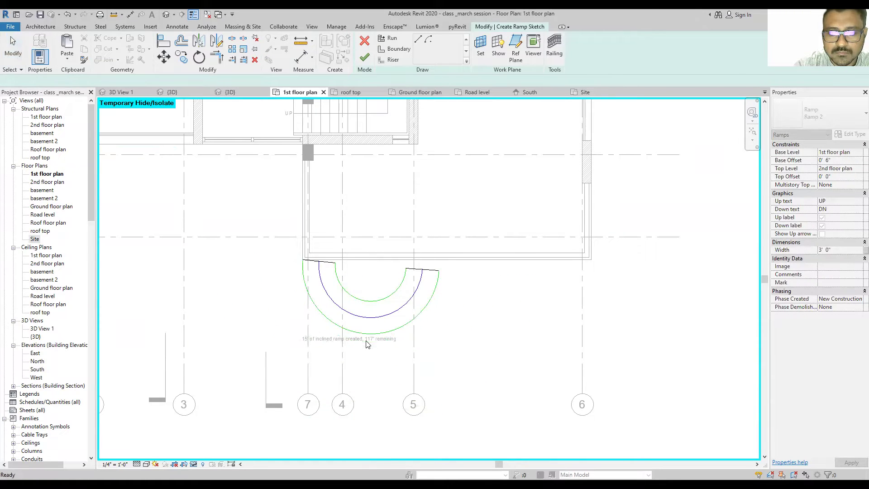
scroll(335, 267, "up", 5)
left_click(334, 261)
left_click_drag(334, 262, 340, 249)
scroll(326, 260, "down", 2)
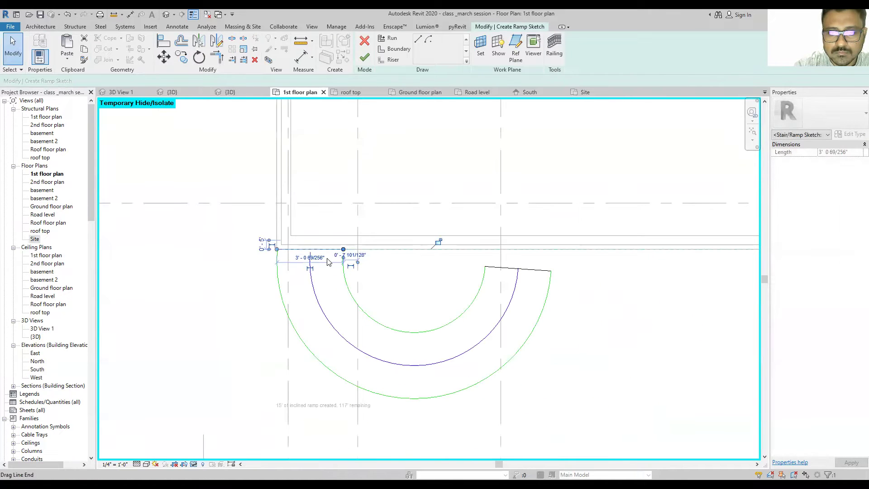
left_click(530, 269)
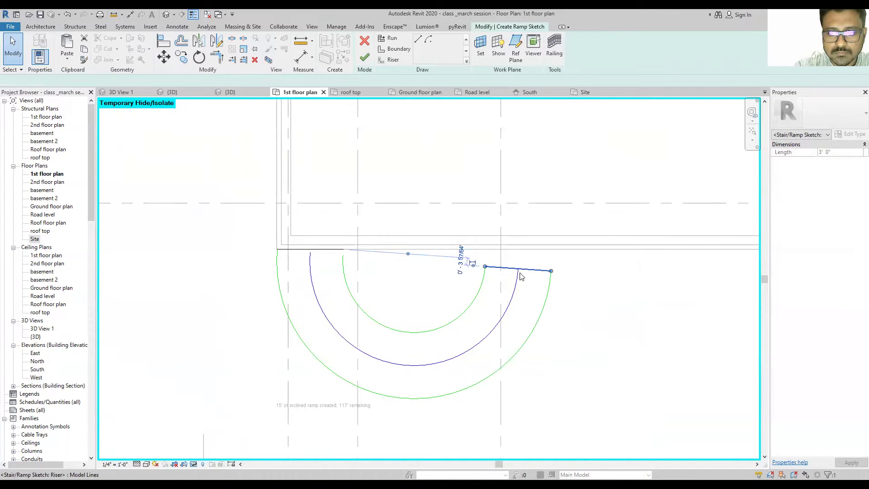
left_click_drag(521, 271, 518, 249)
left_click(578, 260)
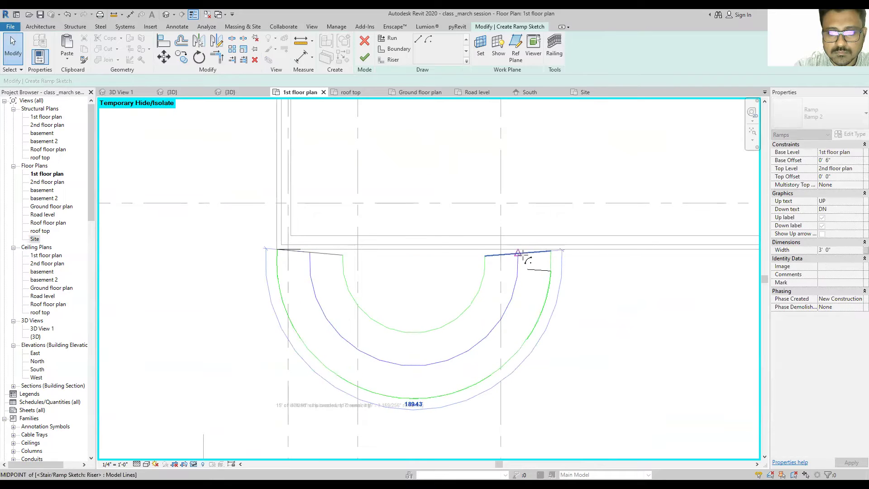
scroll(448, 327, "down", 3)
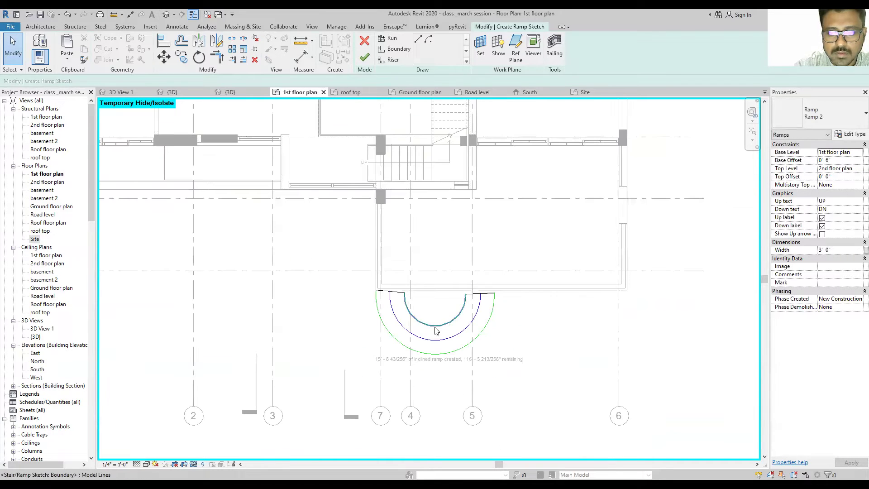
Step: Window-select the curved ramp sketch lines and delete them
left_click_drag(330, 282, 516, 395)
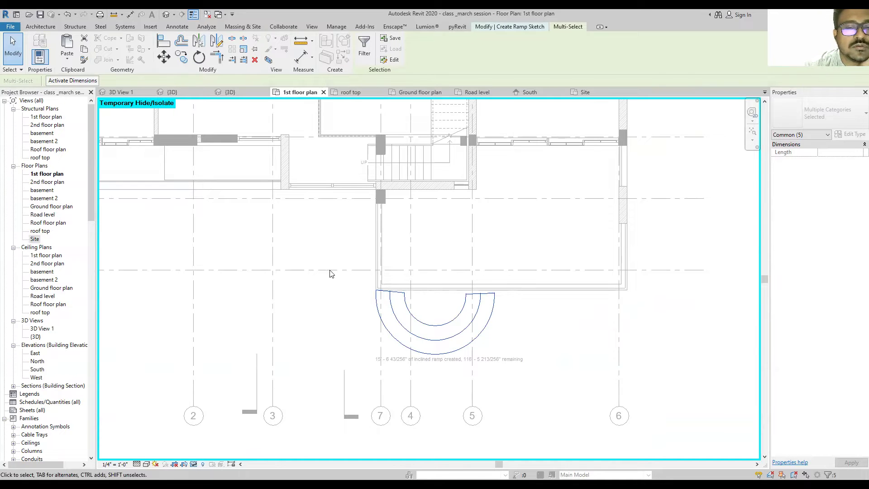
left_click_drag(342, 273, 545, 370)
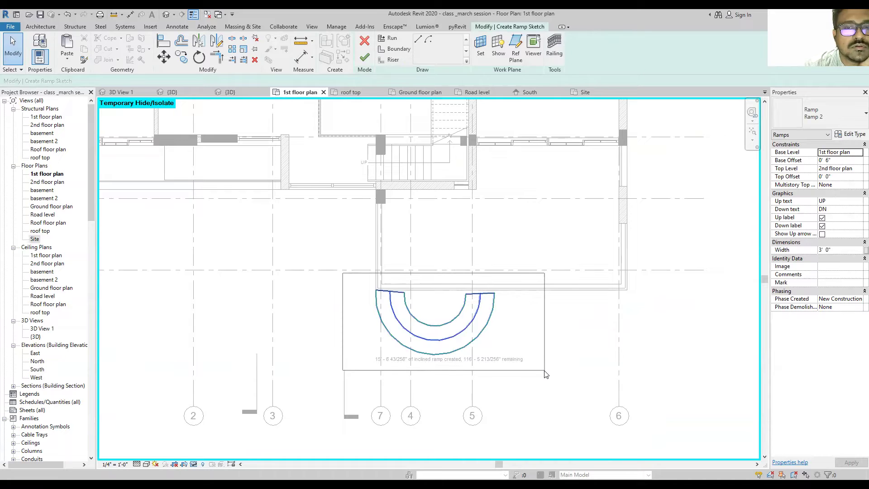
left_click_drag(545, 369, 546, 373)
left_click(534, 318)
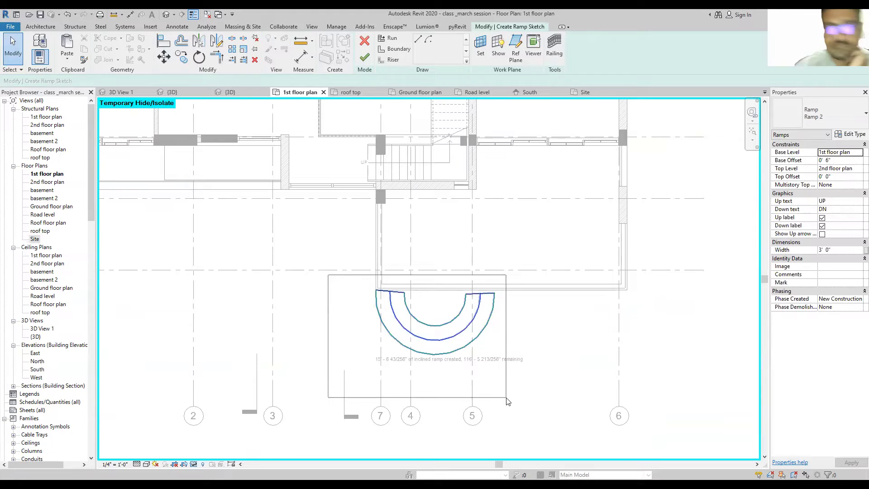
left_click_drag(450, 371, 509, 401)
key("Delete")
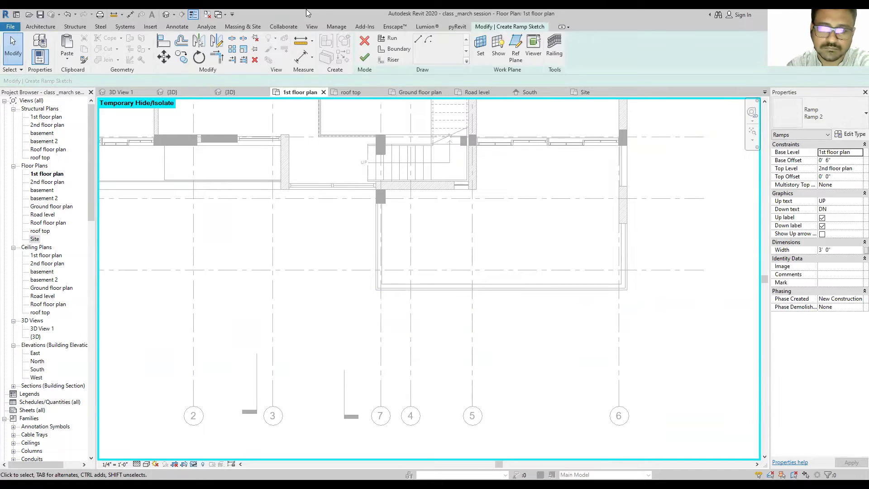
Step: Cancel the ramp sketch edit mode and confirm discarding the ramp
left_click(364, 41)
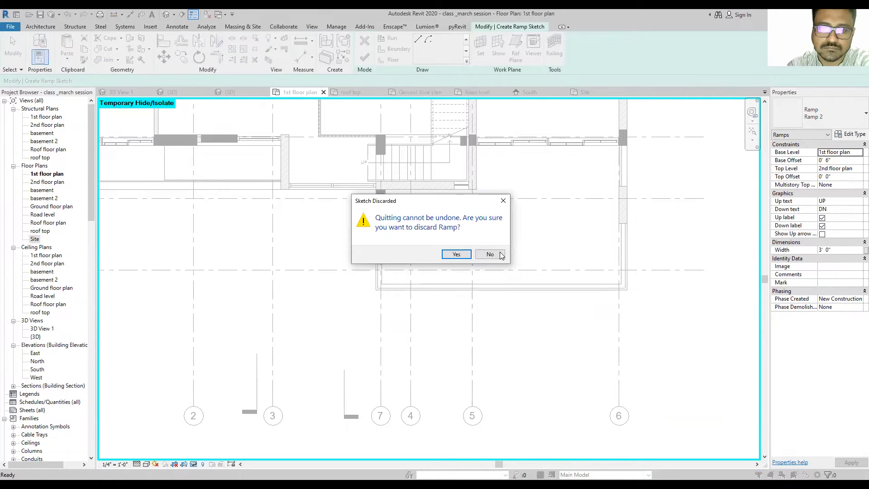
key("Return")
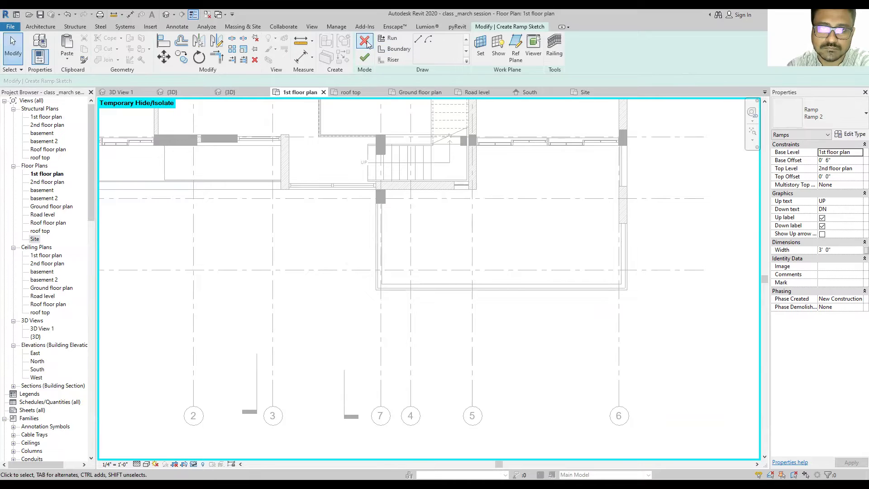
left_click(364, 40)
left_click(448, 255)
Step: Zoom out and recenter the plan, then switch to the Ground floor plan
scroll(521, 317, "down", 2)
scroll(529, 294, "down", 2)
middle_click_drag(398, 279, 389, 277)
scroll(382, 277, "up", 4)
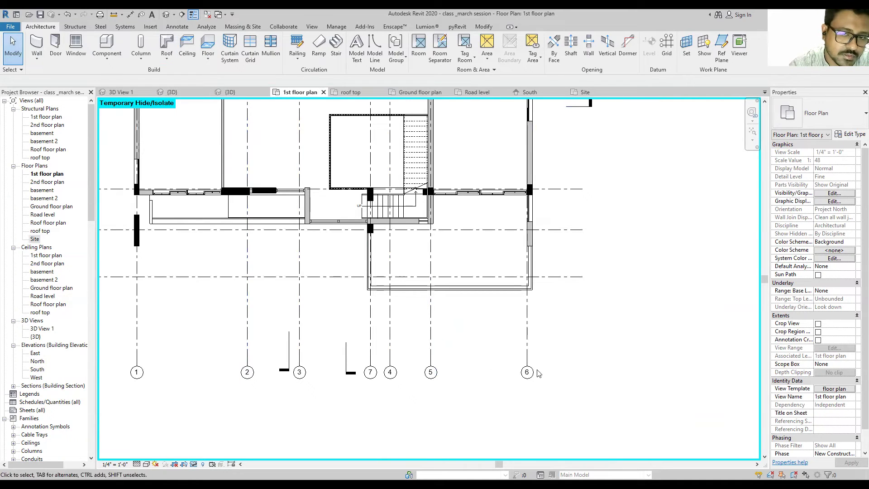
scroll(381, 286, "down", 1)
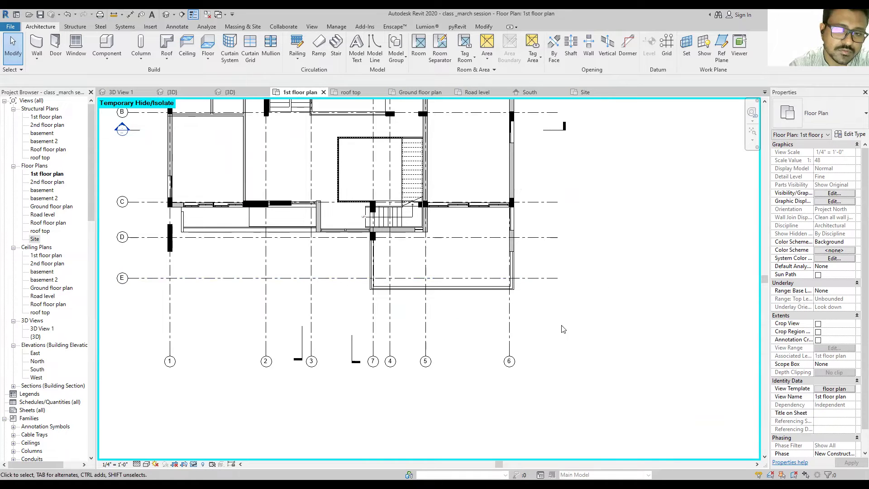
scroll(518, 312, "down", 2)
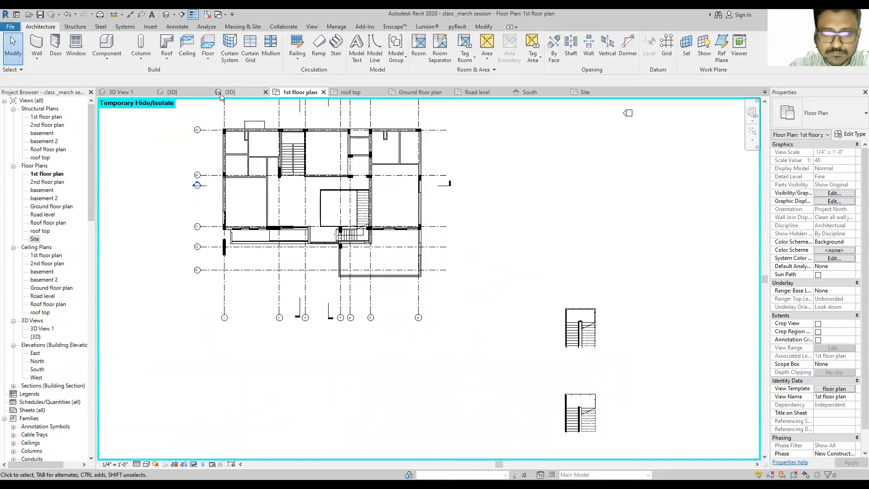
left_click(430, 93)
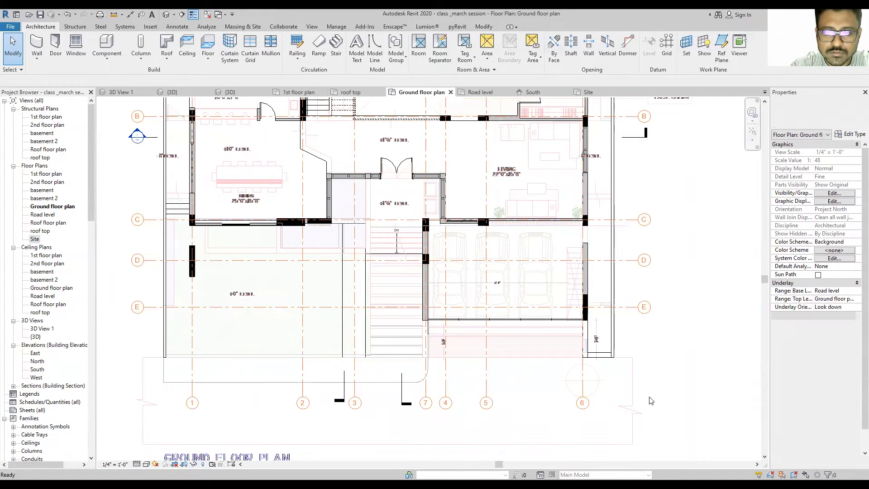
Step: Inspect the entry stair in {3D}, then select the entry ramp floor on the Road level plan
scroll(346, 288, "up", 2)
scroll(358, 239, "up", 2)
left_click(358, 239)
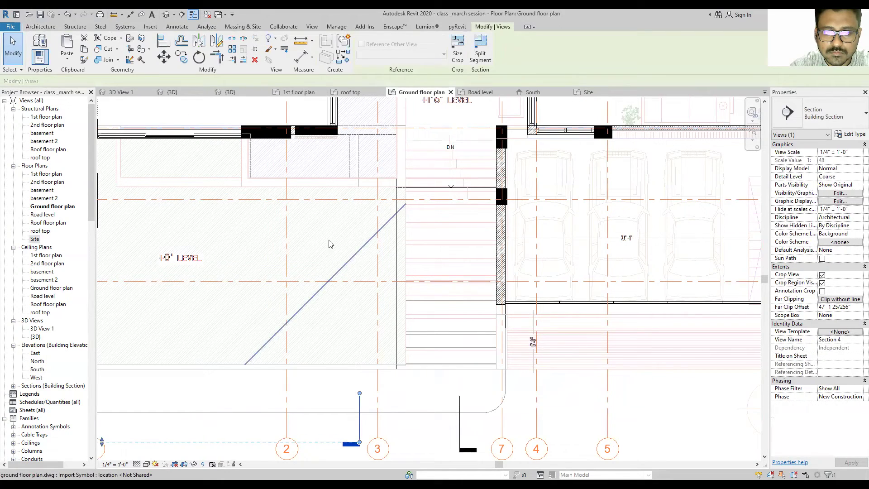
left_click(166, 15)
scroll(370, 312, "up", 2)
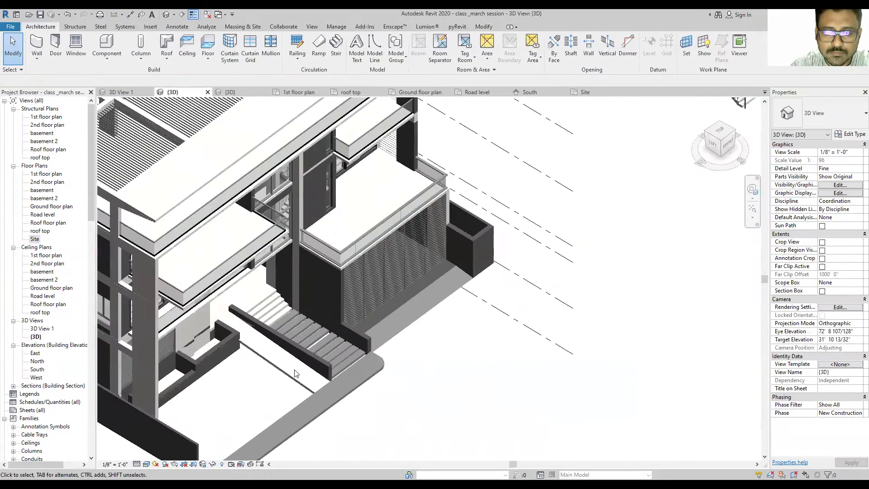
scroll(344, 335, "up", 2)
scroll(306, 372, "up", 2)
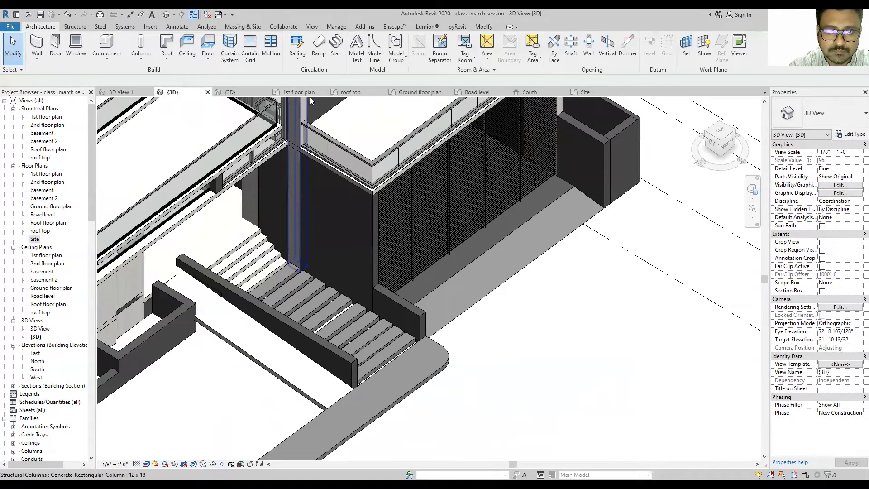
left_click(477, 93)
scroll(376, 254, "down", 3)
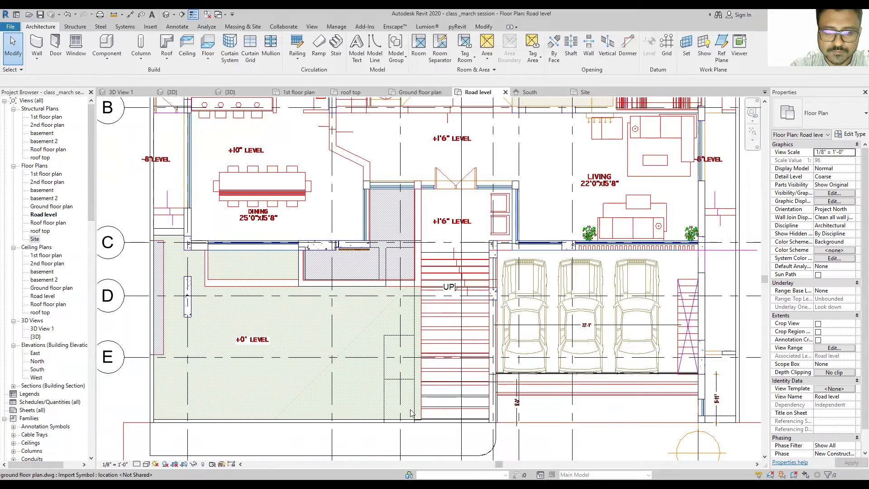
left_click(405, 423)
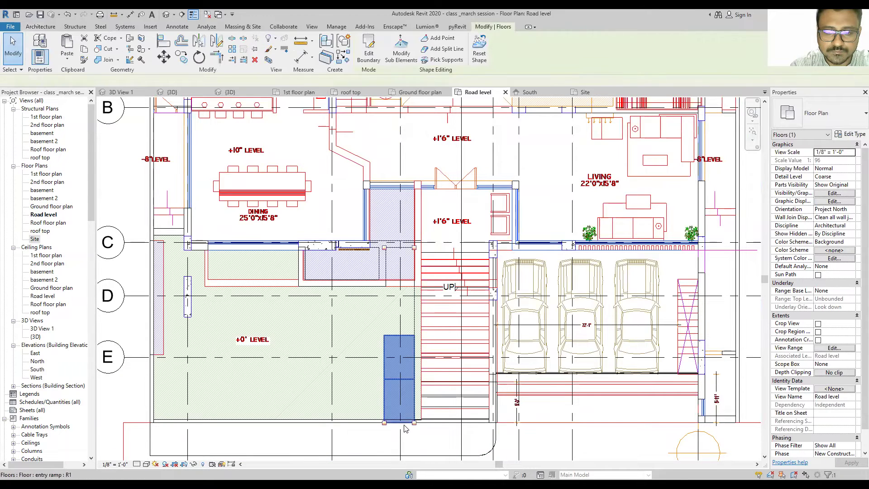
Step: On the Ground floor plan, temporarily hide the imported ground floor CAD drawing
left_click(419, 93)
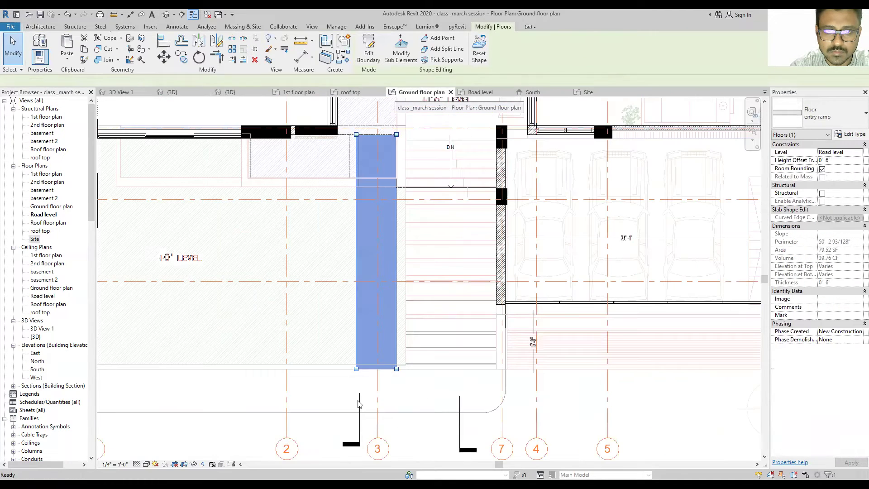
key("Escape")
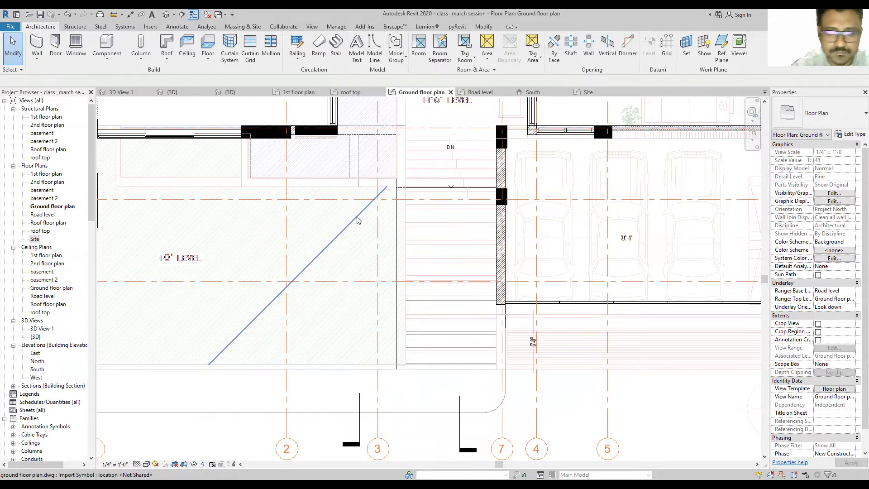
left_click(321, 315)
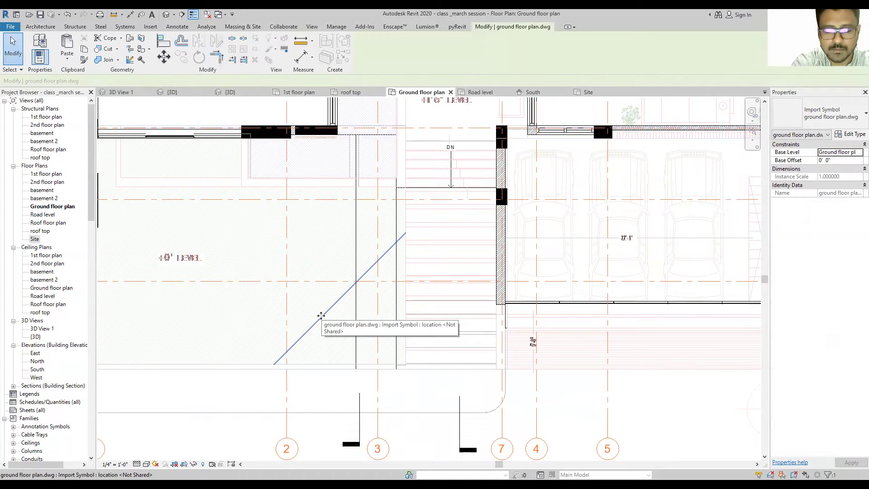
key("Escape")
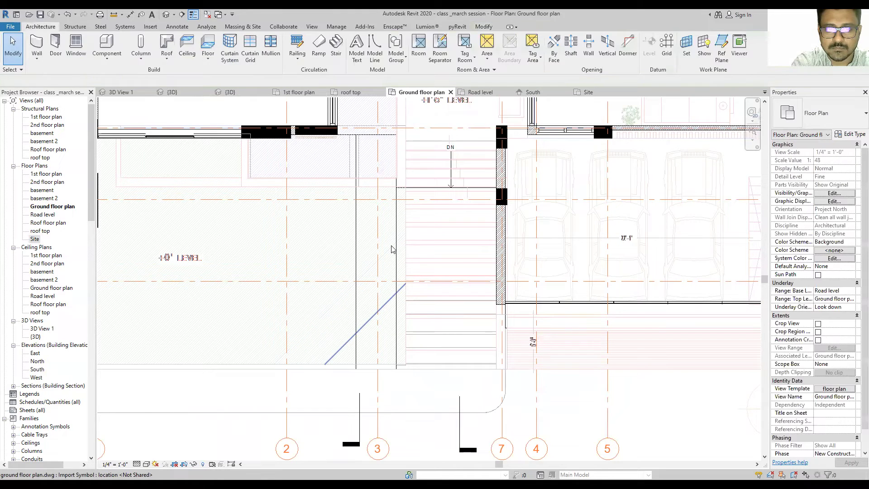
scroll(392, 249, "down", 3)
left_click(538, 353)
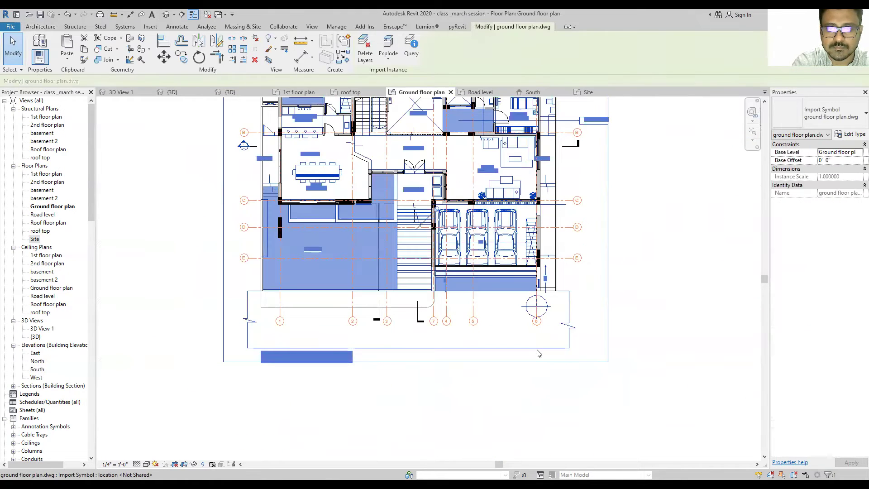
key("e")
key("h")
Step: Select and check the entry ramp floor beside the stairs
scroll(391, 258, "up", 3)
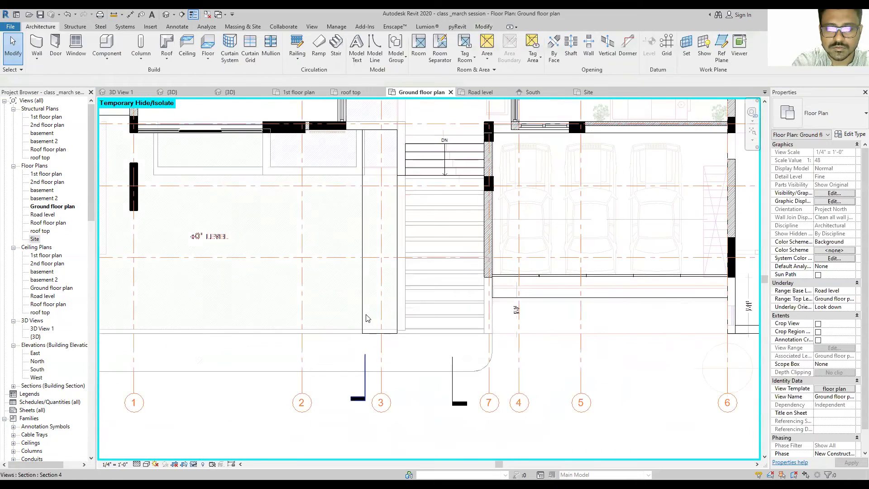
left_click(363, 307)
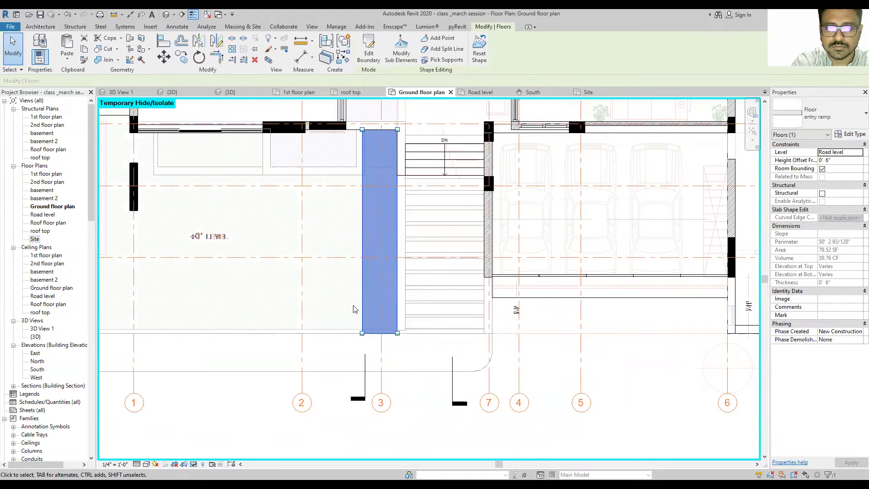
left_click(354, 309)
left_click(364, 292)
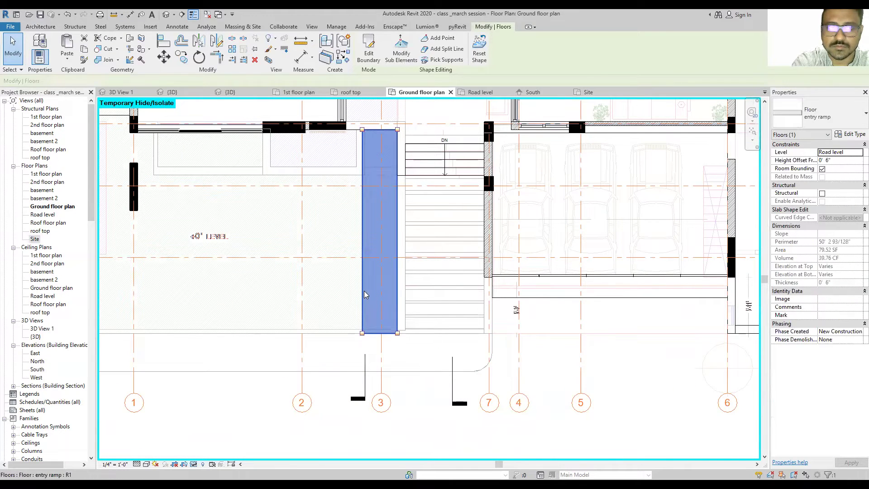
key("Escape")
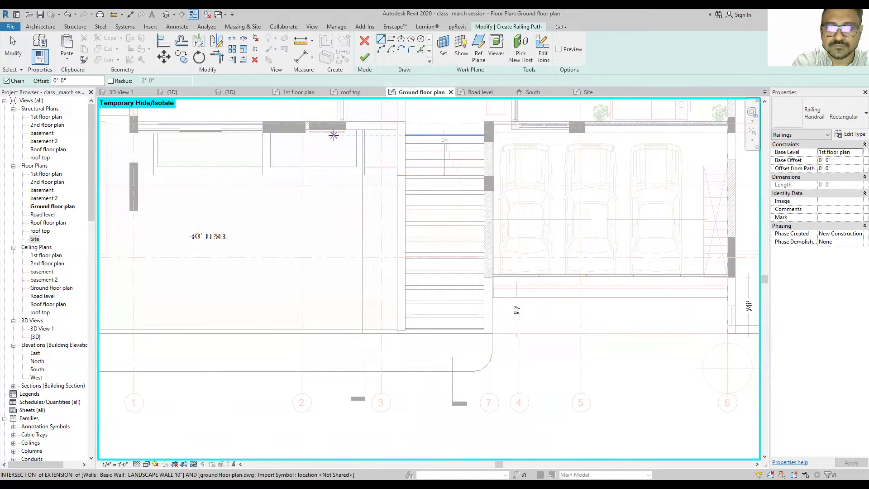
Step: Sketch the 21'-5" railing path from the ramp's top end to its bottom end, finish it, and view in 3D
left_click(362, 130)
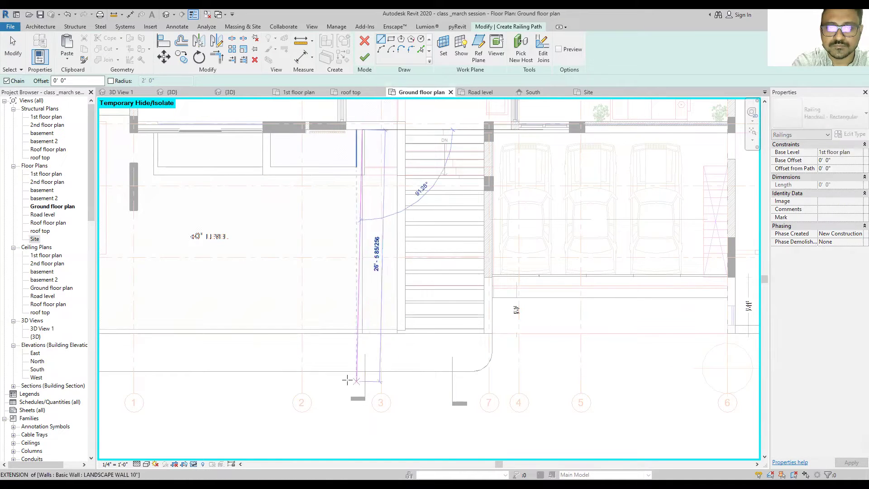
left_click(362, 334)
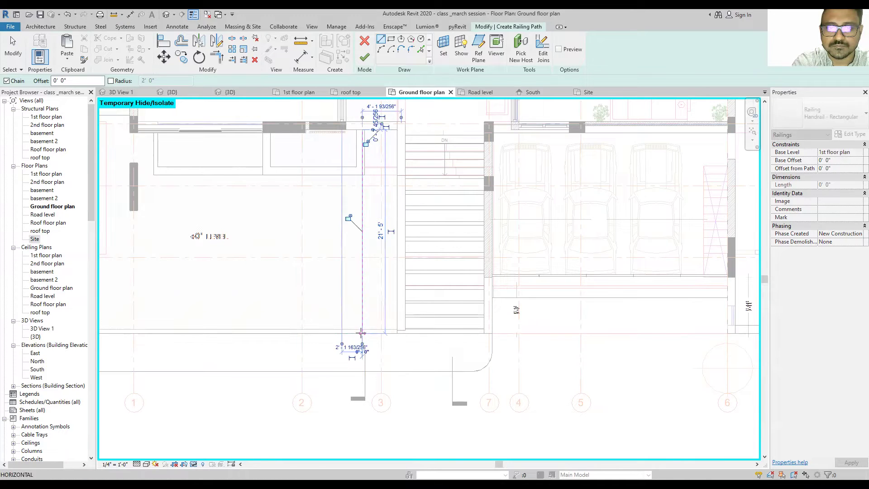
left_click(364, 57)
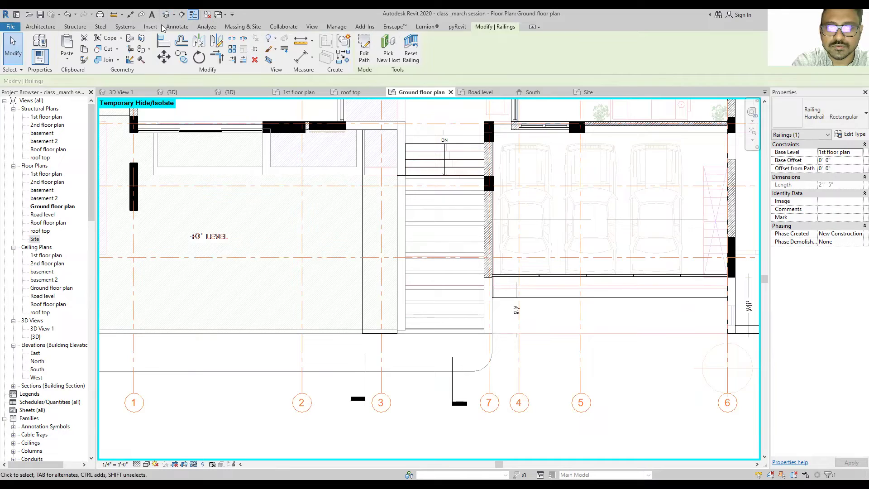
left_click(166, 14)
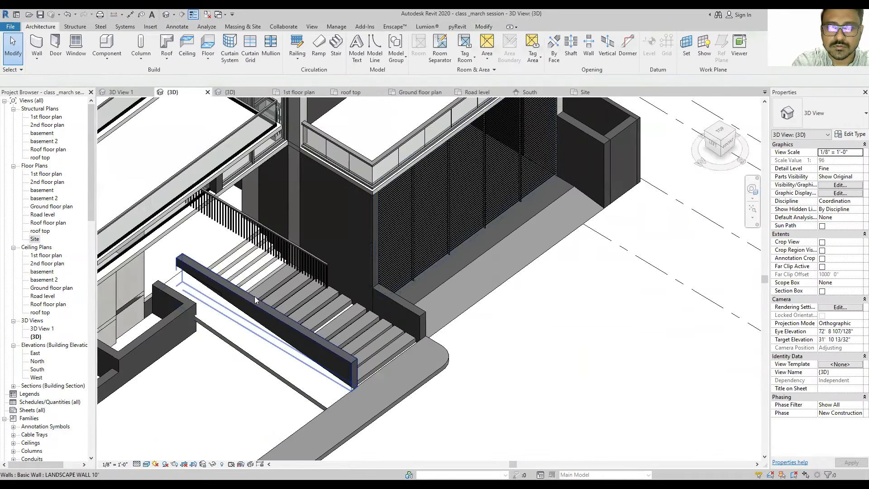
Step: Set the new railing's base level to Road level
scroll(254, 296, "up", 2)
left_click(402, 214)
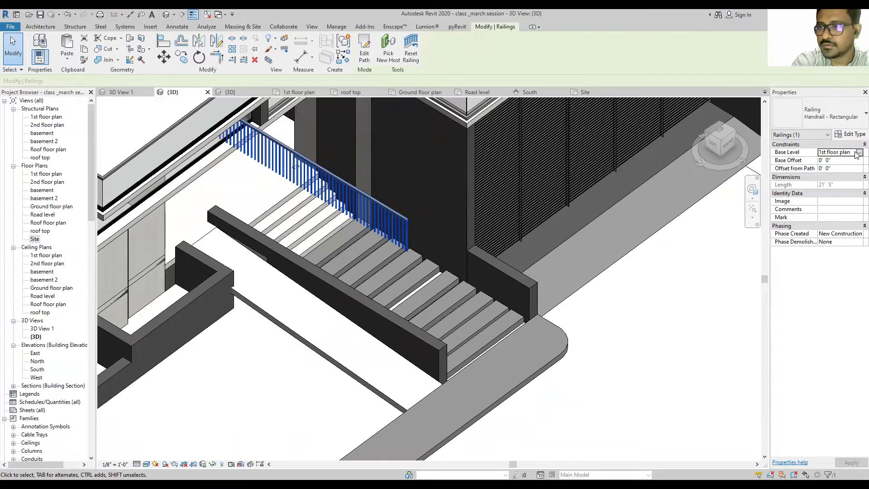
left_click(857, 153)
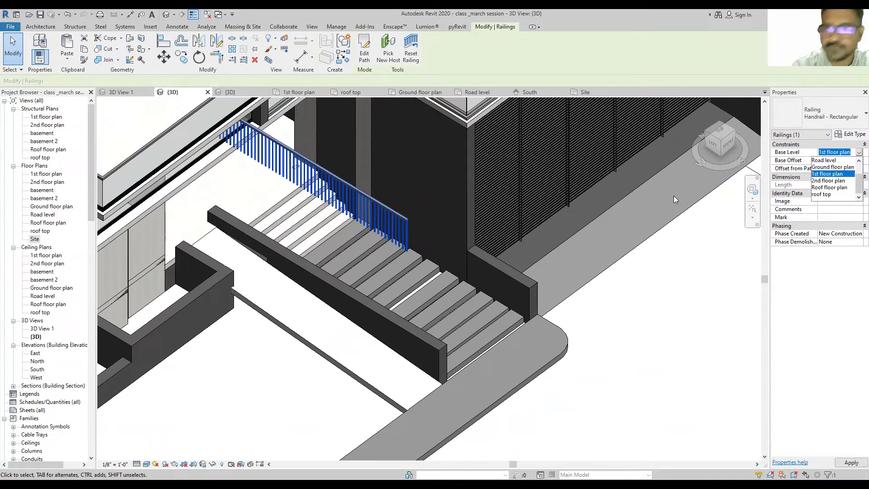
left_click(832, 161)
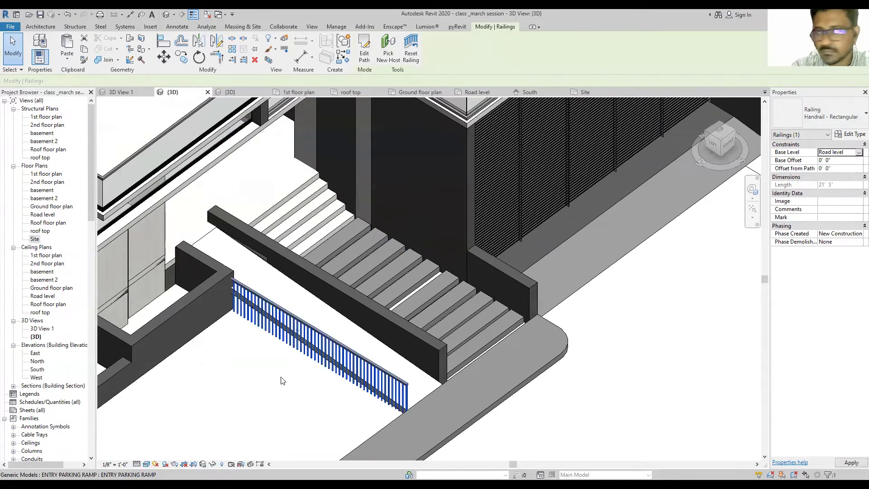
left_click(318, 409)
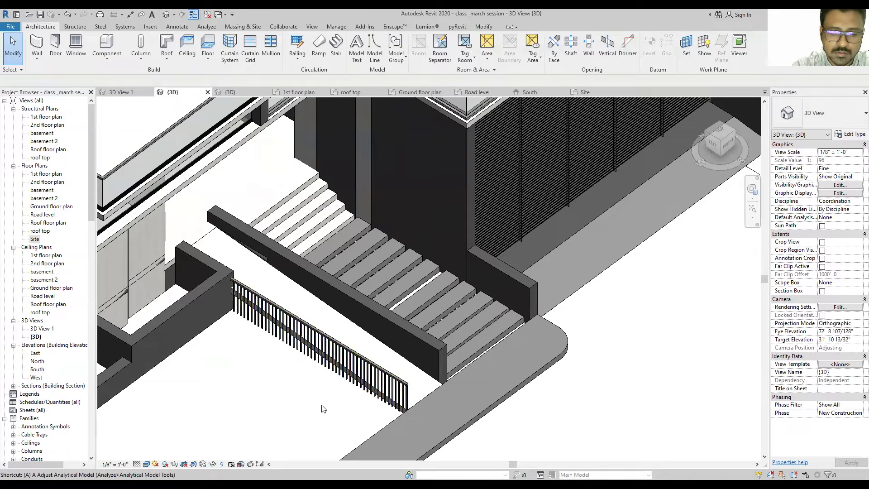
Step: Re-host the railing beside the entrance stair onto the low wall top with Pick New Host
left_click(400, 384)
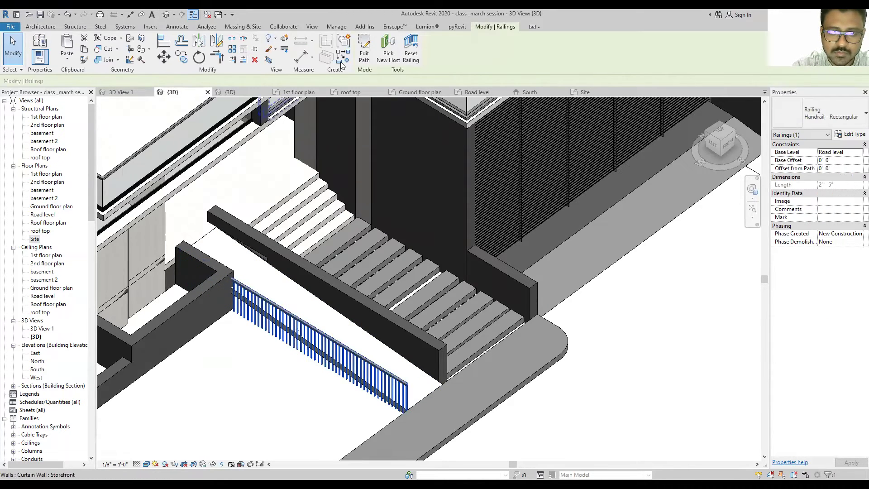
left_click(388, 49)
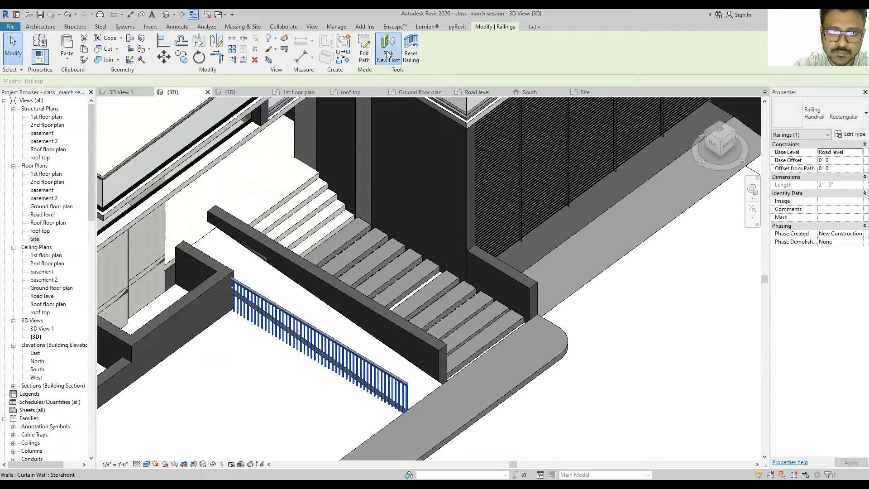
left_click(434, 386)
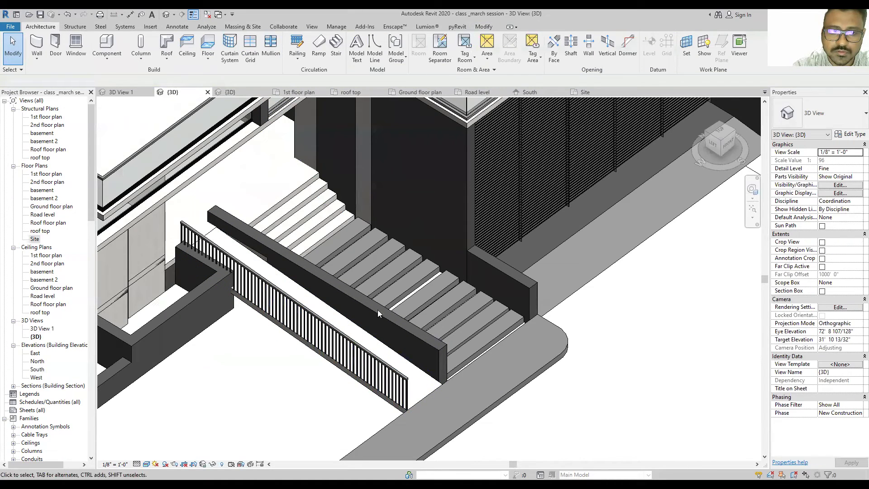
scroll(390, 376, "down", 2)
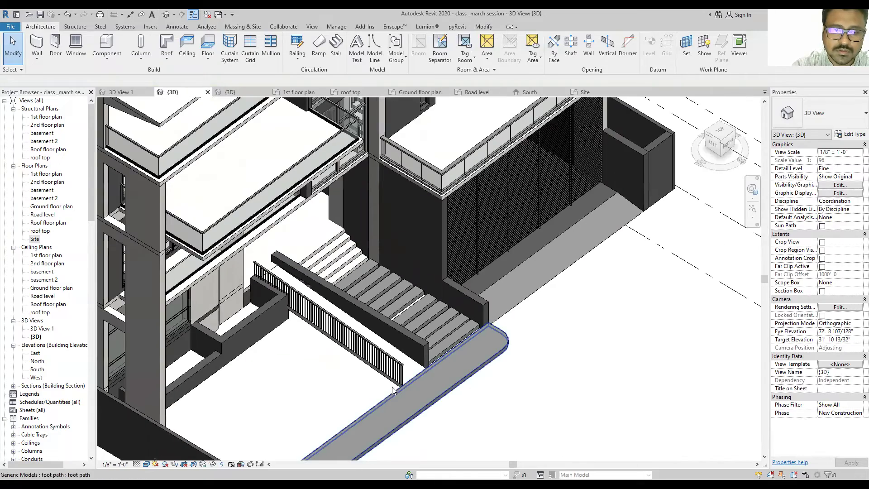
Step: Select and inspect the railing beside the entrance stair
scroll(393, 390, "up", 2)
scroll(430, 345, "up", 2)
left_click(419, 327)
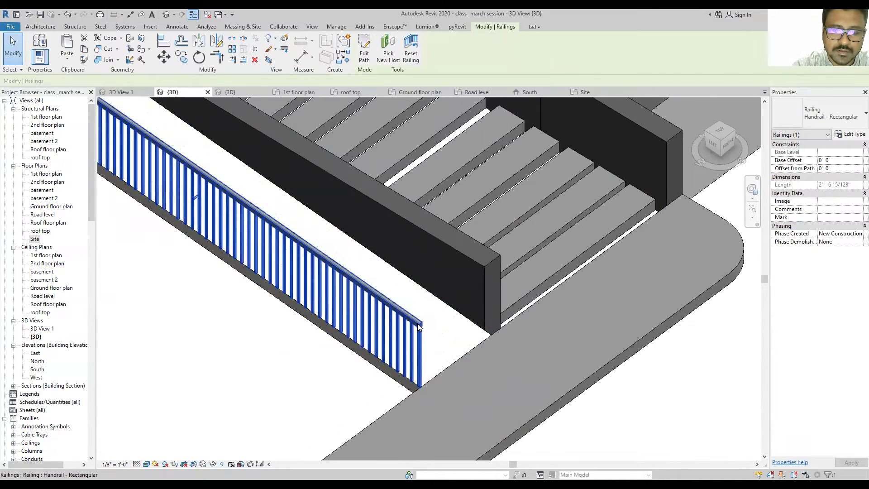
scroll(419, 327, "down", 3)
scroll(418, 332, "up", 2)
key("Escape")
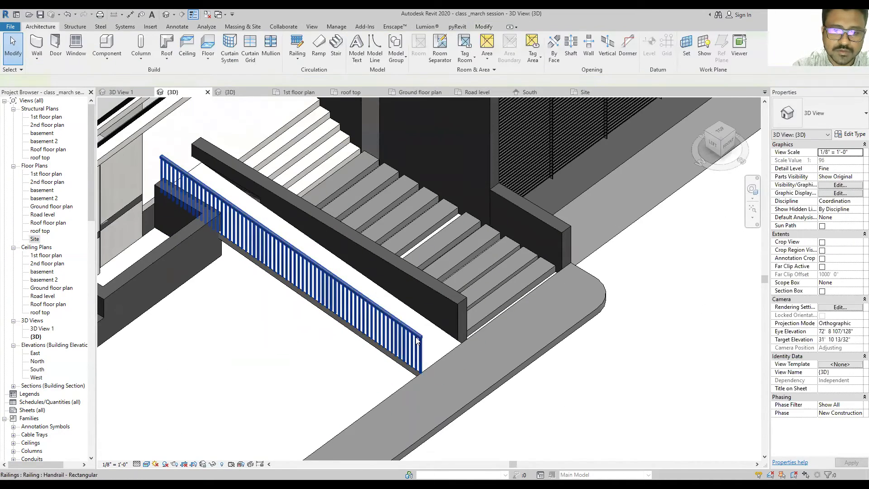
left_click(417, 340)
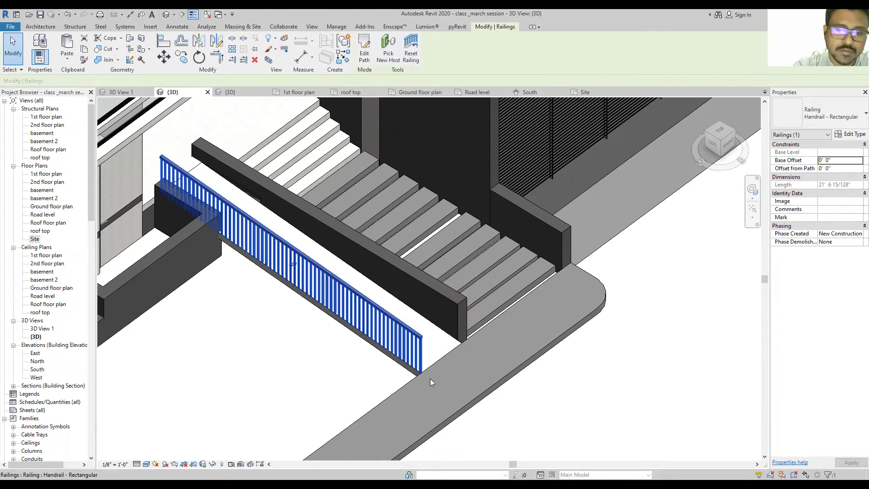
key("Escape")
Step: Orbit to a low front view and flip the railing along the entry ramp
mouse_move(412, 310)
middle_mouse_down("shift")
mouse_move(273, 231)
mouse_move(310, 214)
middle_mouse_up("shift")
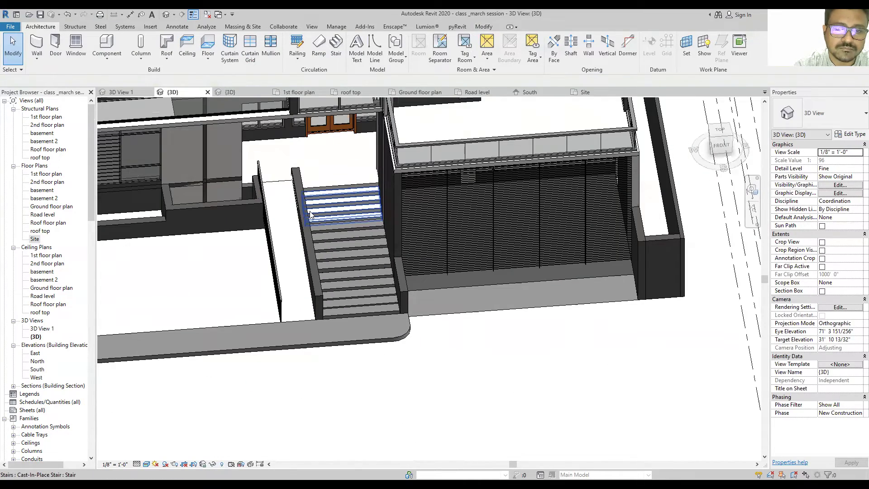
mouse_move(310, 215)
middle_mouse_down("shift")
mouse_move(342, 215)
mouse_move(302, 224)
mouse_move(287, 266)
middle_mouse_up("shift")
left_click(286, 261)
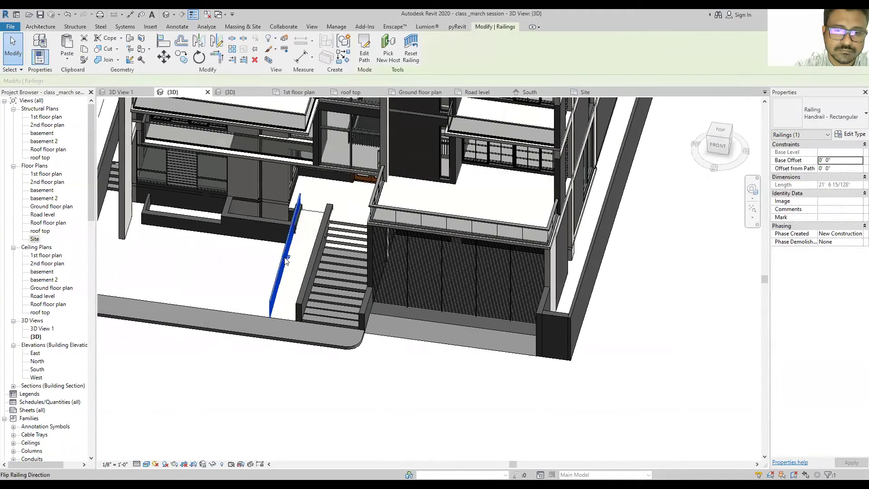
left_click(286, 260)
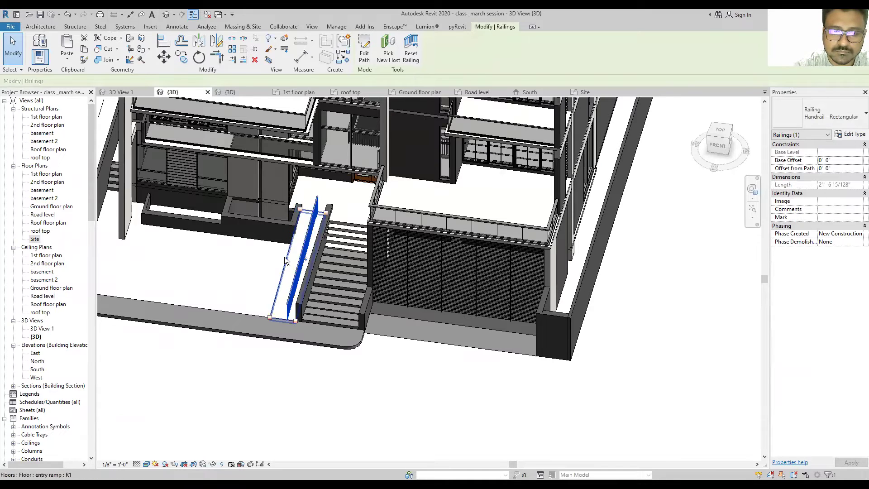
key("space")
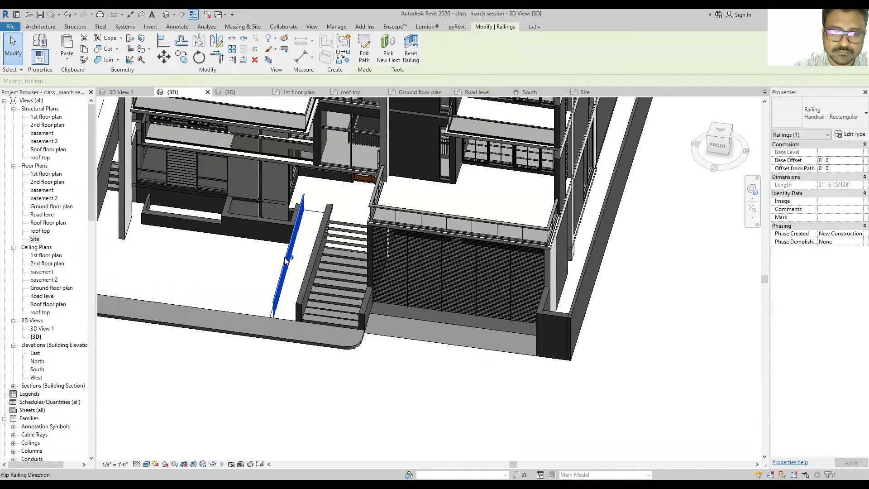
key("Escape")
Step: Delete the railing along the entry ramp and orbit to view the building from the left-front
mouse_move(286, 261)
middle_mouse_down("shift")
mouse_move(441, 254)
mouse_move(295, 273)
middle_mouse_up("shift")
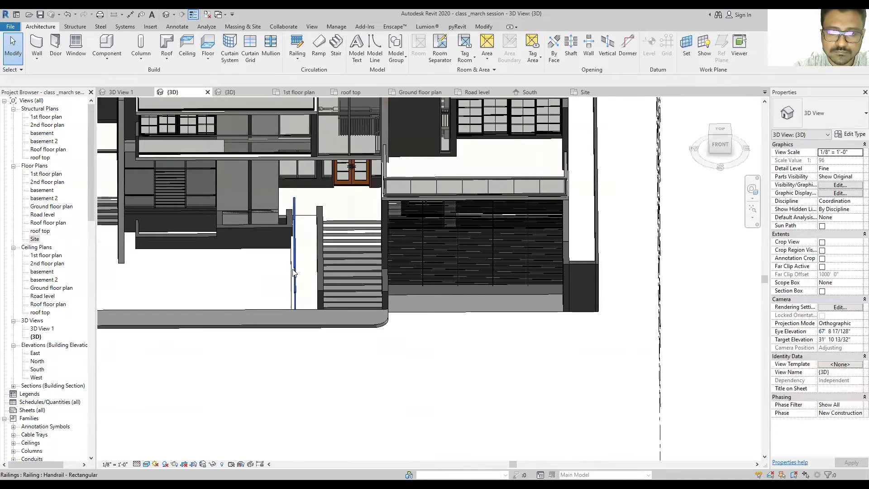
left_click(297, 280)
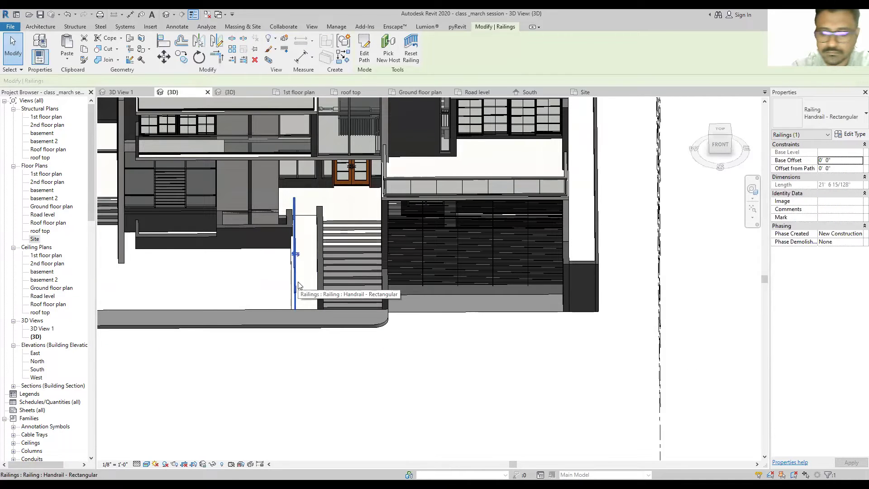
key("Delete")
scroll(330, 247, "down", 2)
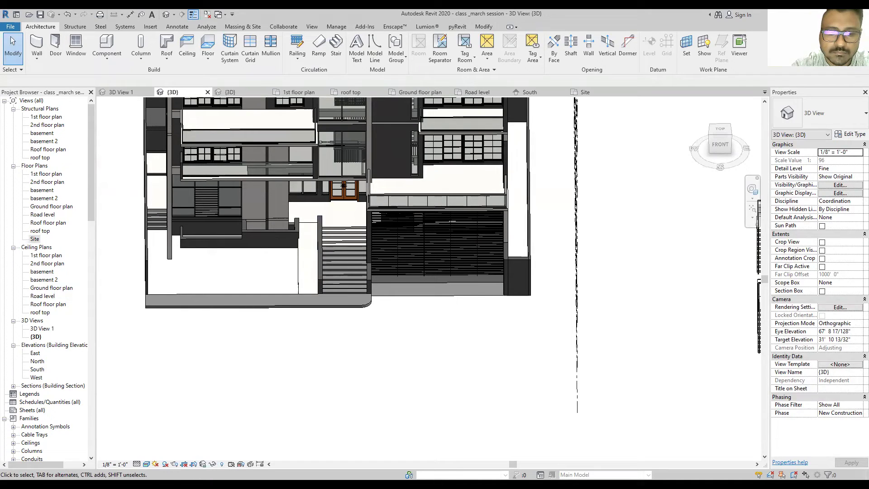
mouse_move(315, 278)
middle_mouse_down("shift")
mouse_move(377, 257)
mouse_move(360, 316)
mouse_move(347, 252)
mouse_move(294, 271)
middle_mouse_up("shift")
scroll(360, 316, "down", 2)
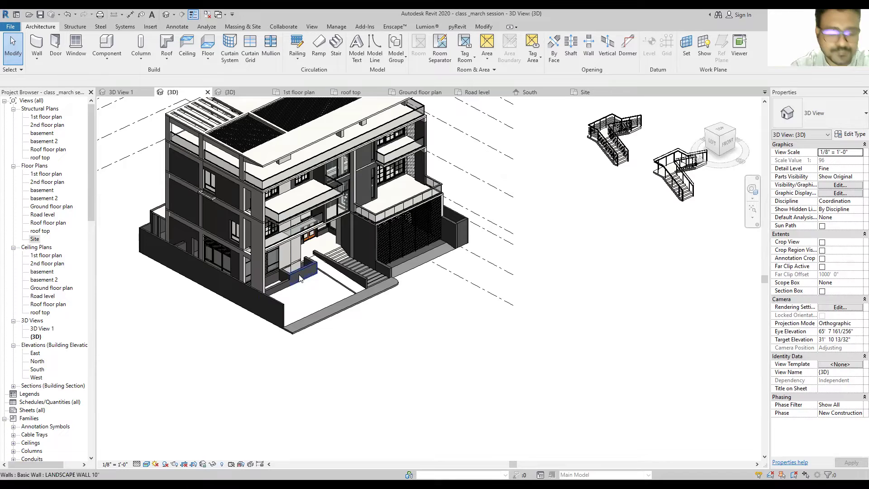
scroll(670, 181, "up", 6)
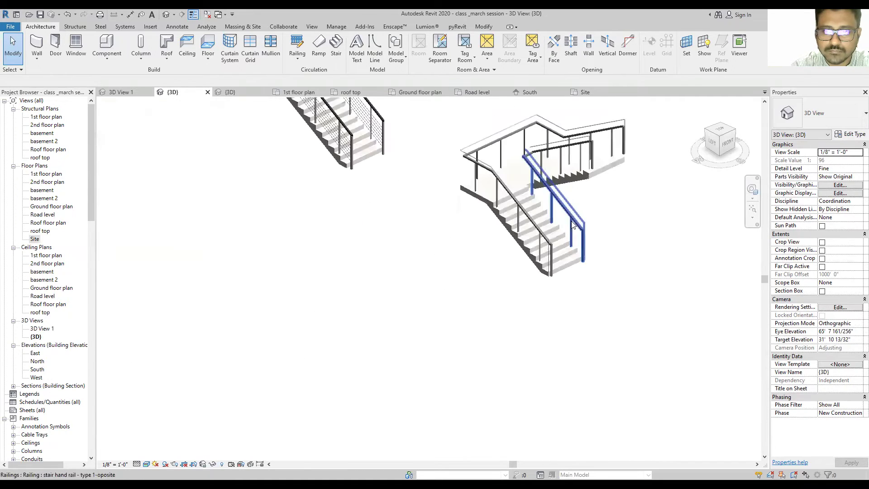
scroll(382, 278, "down", 2)
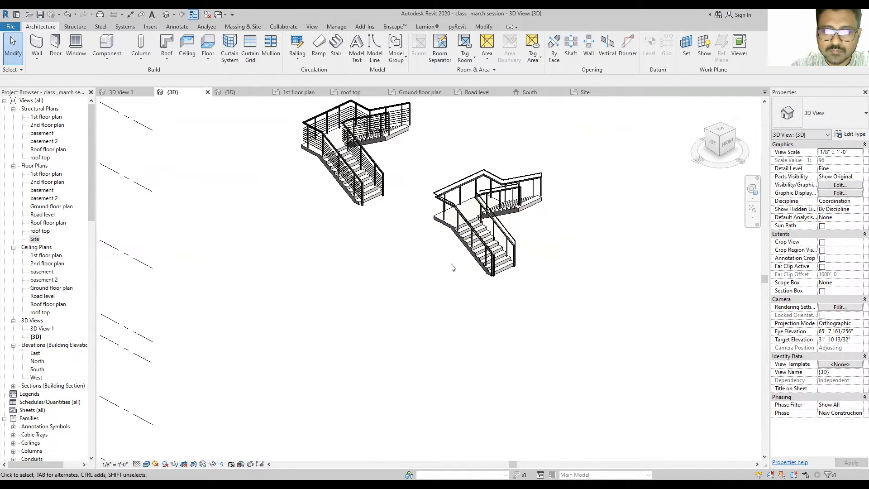
scroll(451, 268, "down", 3)
scroll(204, 285, "up", 2)
scroll(206, 278, "up", 1)
scroll(208, 271, "up", 1)
scroll(210, 265, "up", 1)
mouse_move(211, 264)
middle_mouse_down("shift")
mouse_move(359, 161)
mouse_move(170, 252)
middle_mouse_up("shift")
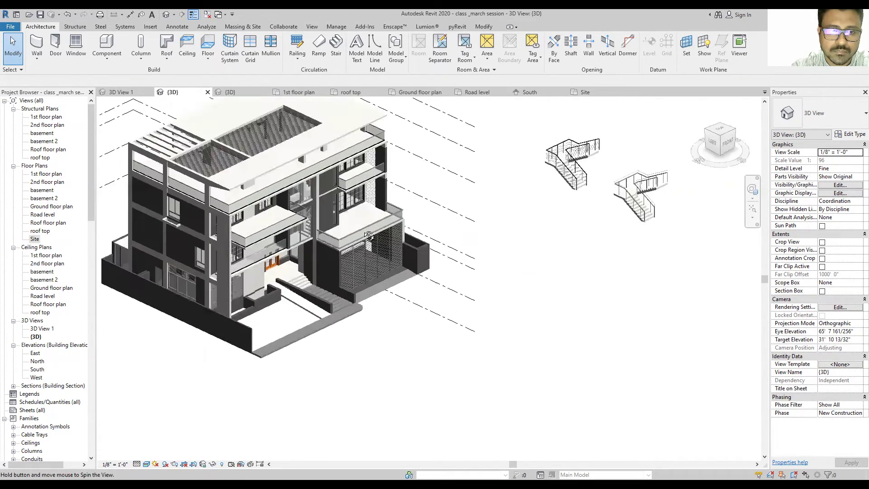
scroll(170, 251, "down", 2)
scroll(407, 181, "up", 3)
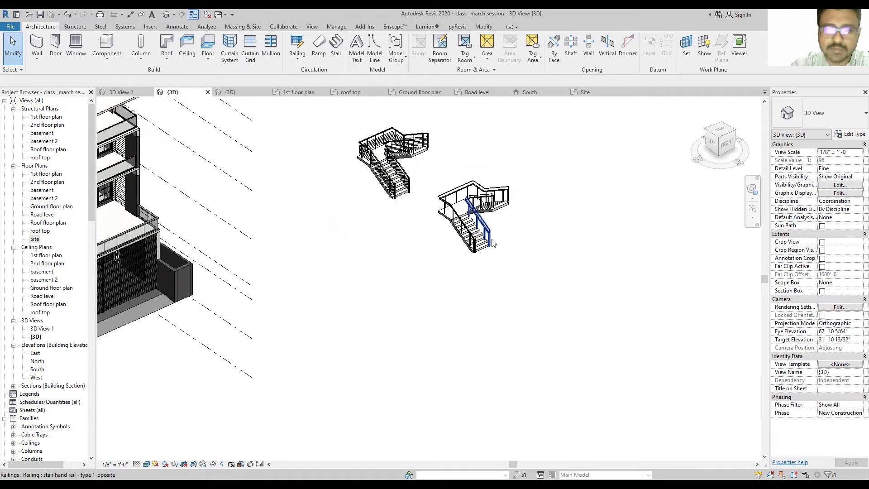
scroll(507, 280, "down", 2)
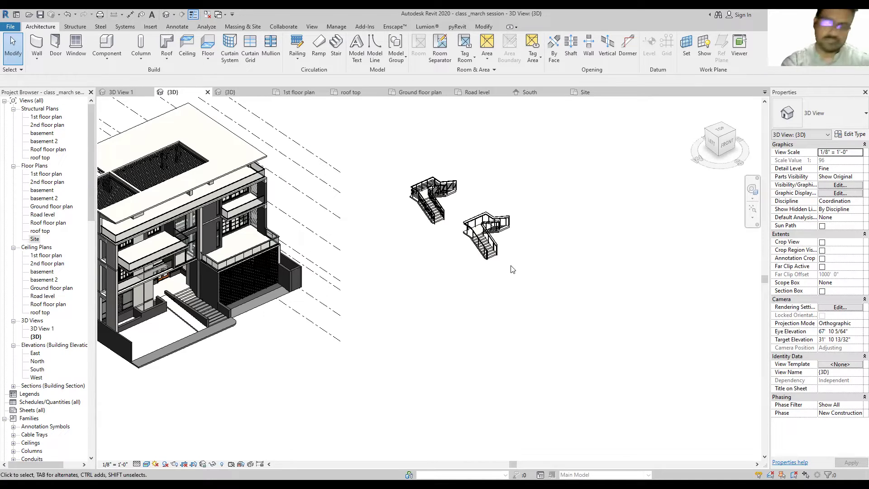
scroll(471, 217, "up", 5)
scroll(408, 240, "up", 4)
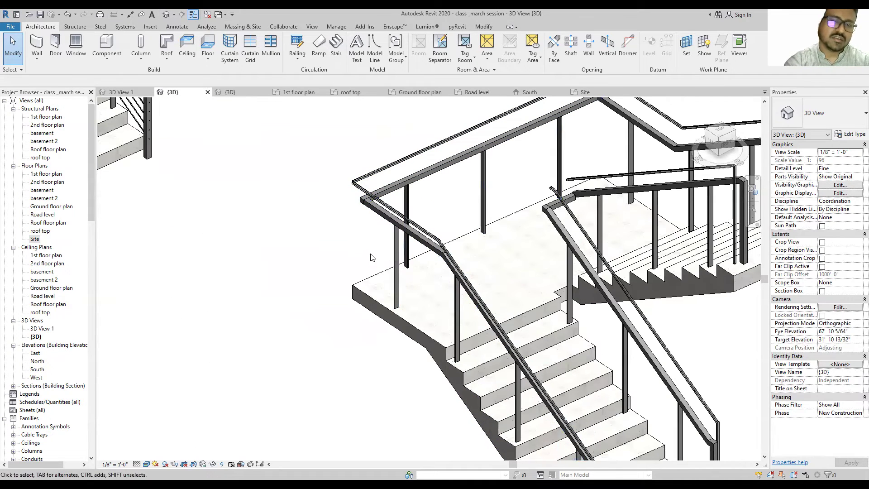
scroll(375, 258, "down", 2)
scroll(452, 254, "down", 2)
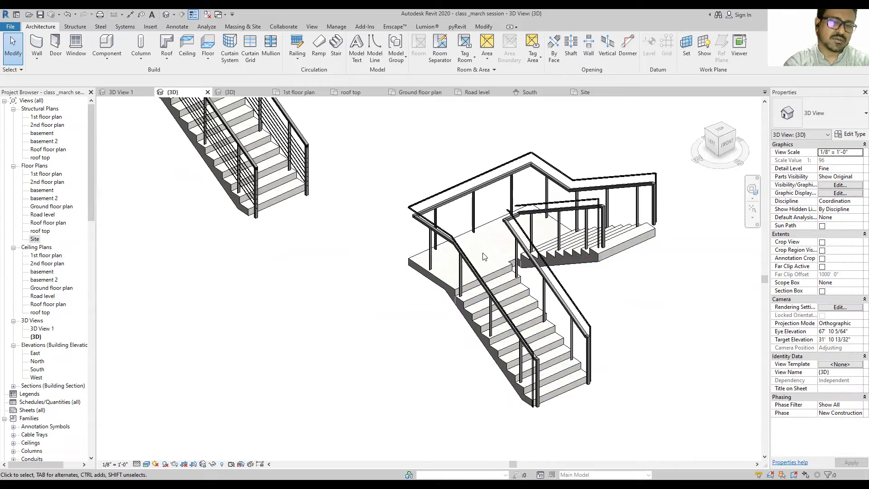
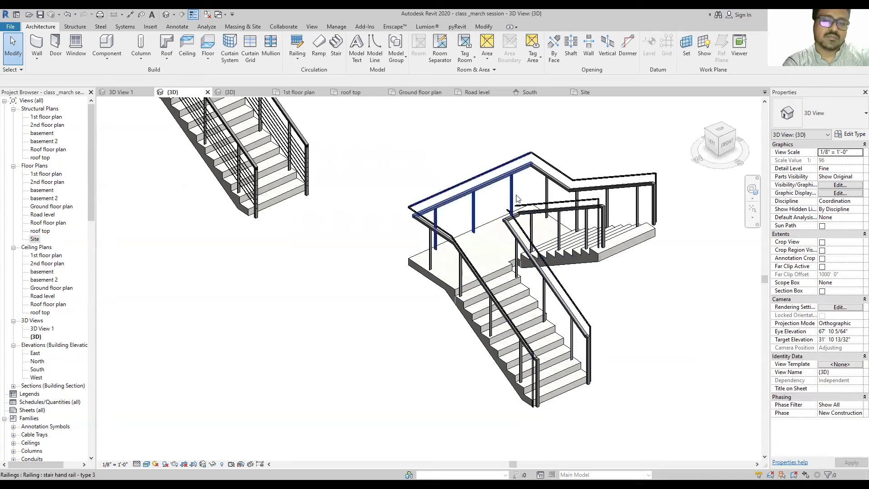
Step: Select the stair and its upper-flight handrail, zooming and panning to inspect them
left_click(510, 212)
scroll(516, 212, "up", 3)
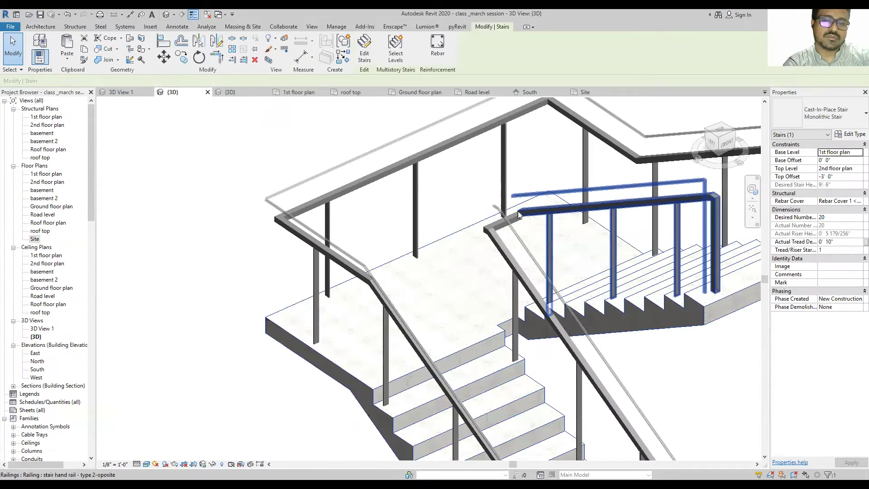
scroll(514, 214, "up", 3)
key("Escape")
left_click(511, 215)
scroll(498, 227, "down", 5)
scroll(475, 240, "down", 3)
scroll(466, 247, "up", 2)
scroll(452, 252, "up", 2)
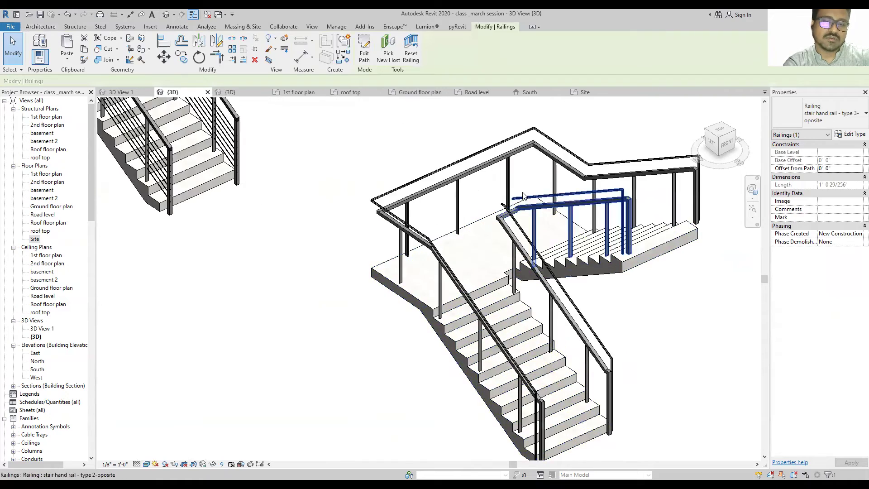
scroll(439, 255, "up", 2)
scroll(428, 258, "up", 1)
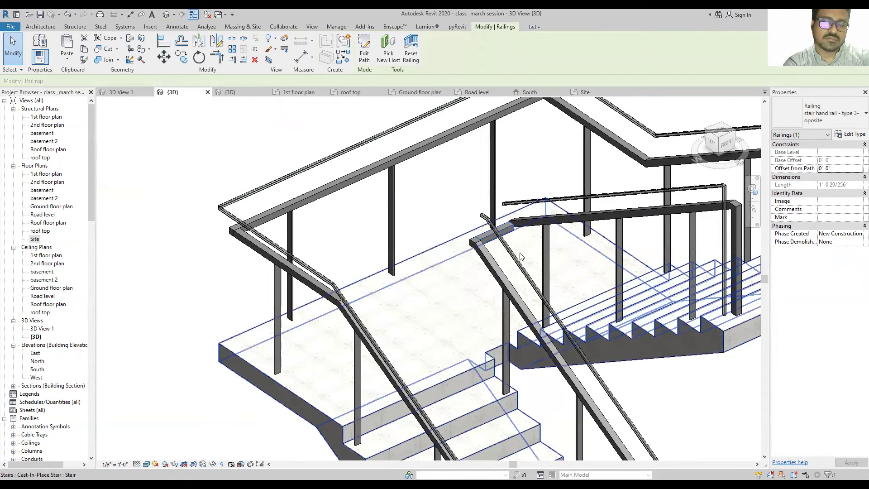
scroll(459, 217, "down", 2)
scroll(448, 199, "down", 2)
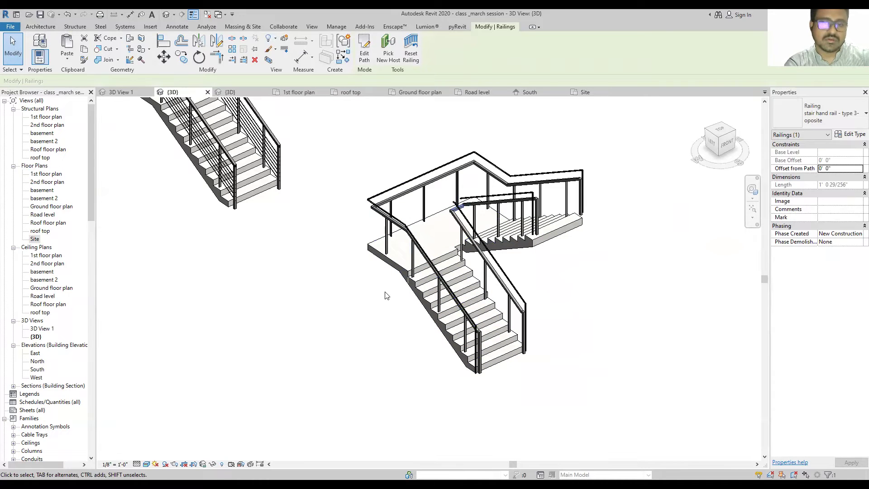
middle_click_drag(387, 295, 360, 290)
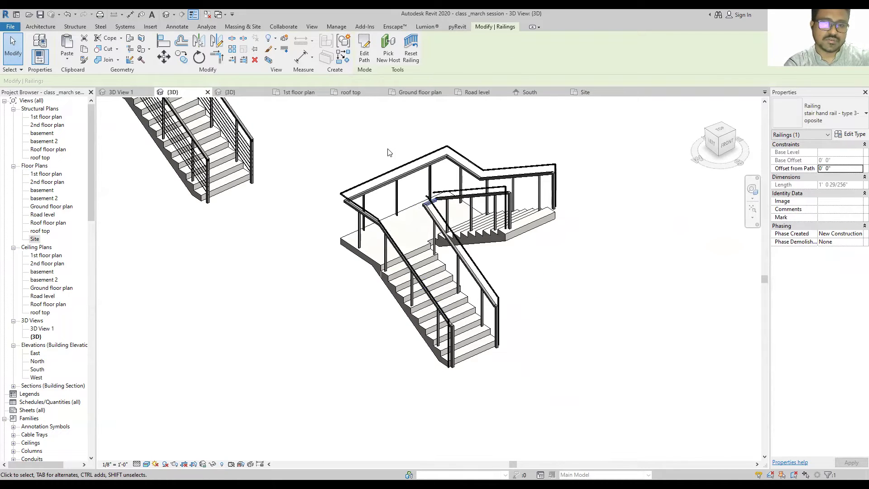
Step: Inspect the stair and the lower flight's outer handrail, reframing the whole staircase
scroll(421, 226, "up", 2)
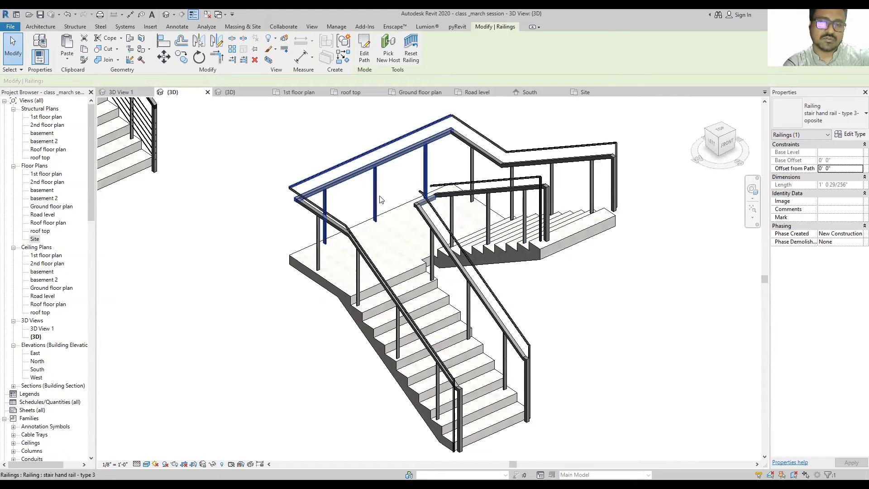
scroll(390, 405, "up", 3)
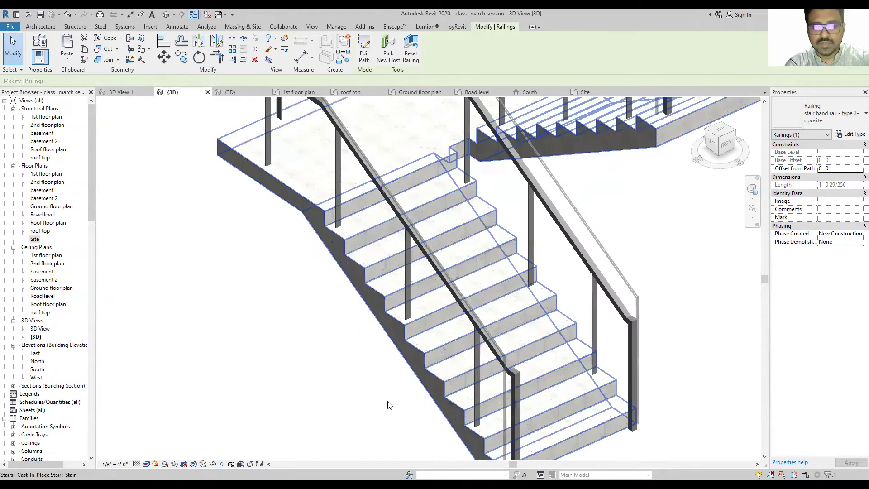
scroll(433, 340, "up", 2)
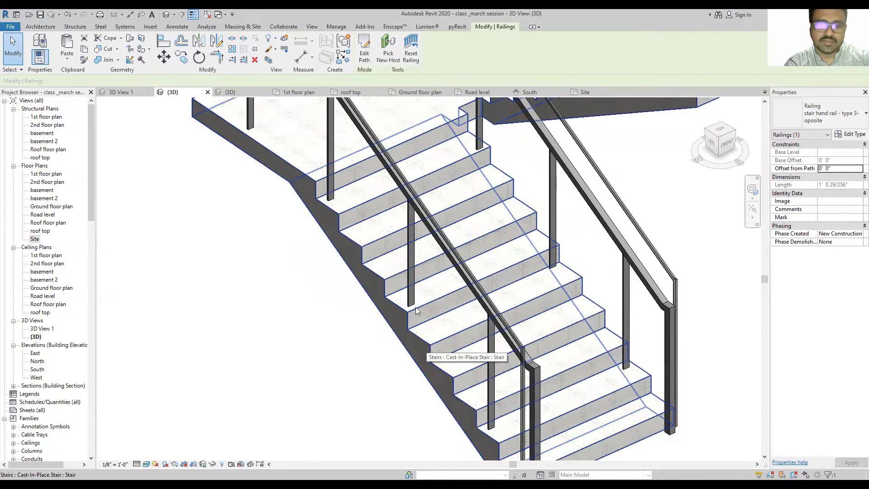
scroll(416, 307, "down", 5)
scroll(324, 254, "up", 4)
scroll(324, 254, "up", 1)
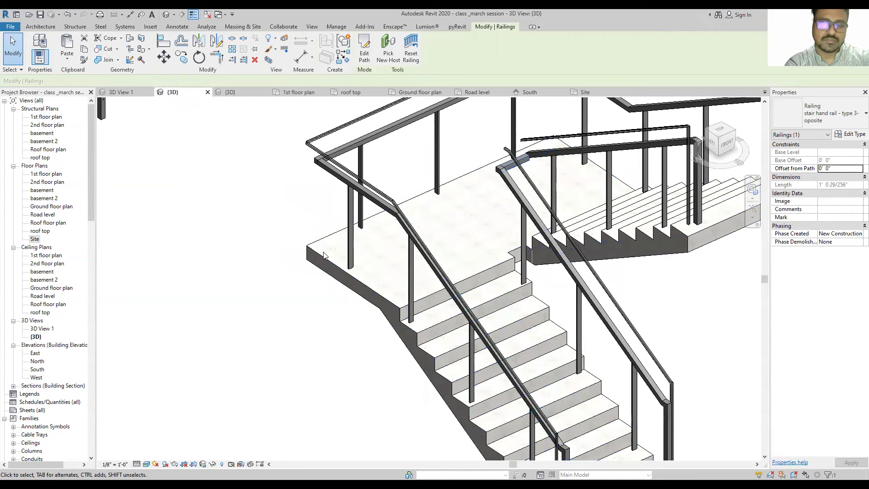
scroll(323, 255, "down", 3)
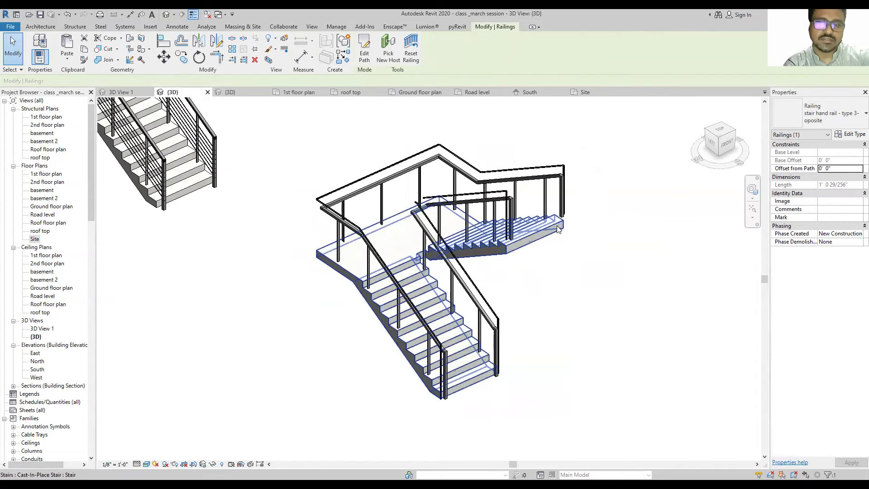
left_click(562, 229)
key("Escape")
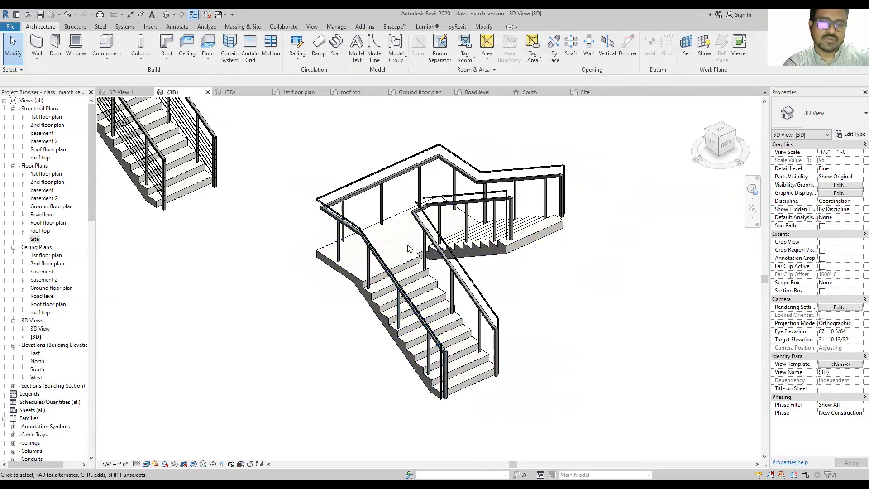
scroll(419, 223, "up", 3)
scroll(419, 223, "down", 3)
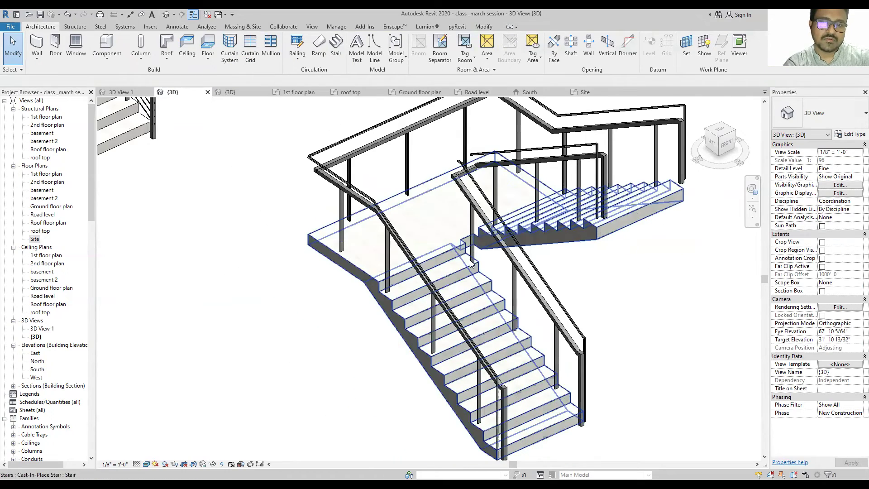
left_click(503, 400)
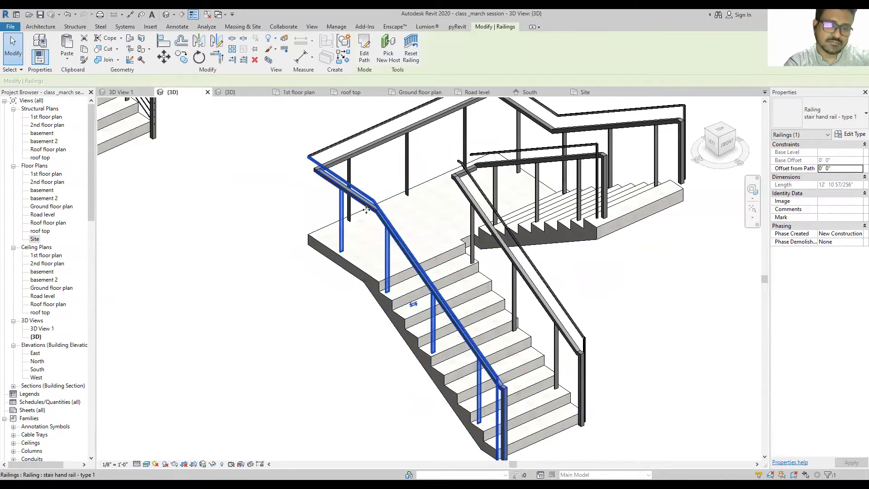
scroll(308, 199, "up", 5)
scroll(307, 202, "up", 3)
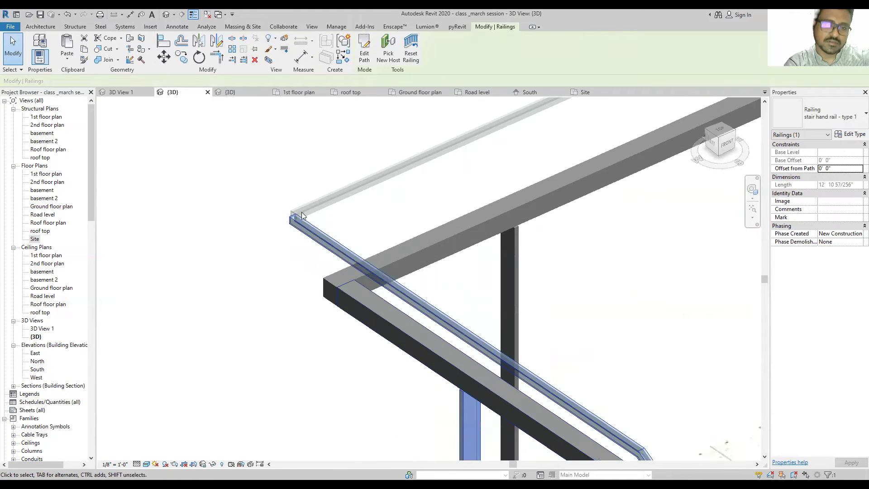
scroll(310, 194, "down", 3)
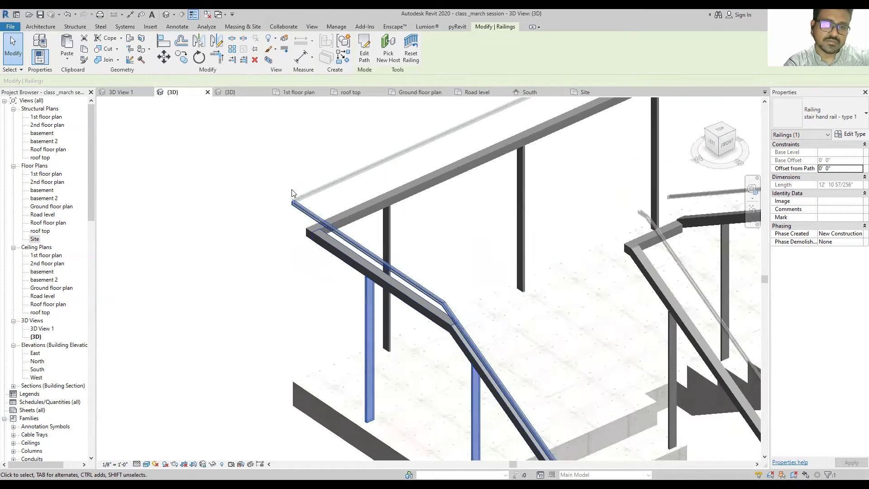
scroll(309, 193, "down", 3)
middle_click_drag(377, 291, 368, 227)
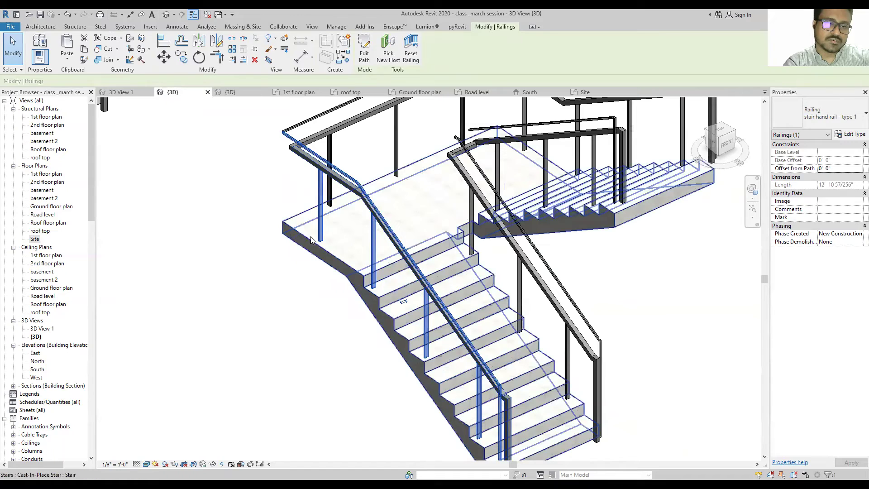
key("Escape")
Step: Reselect the stair, open its type properties and list the Right Support options
left_click(329, 251)
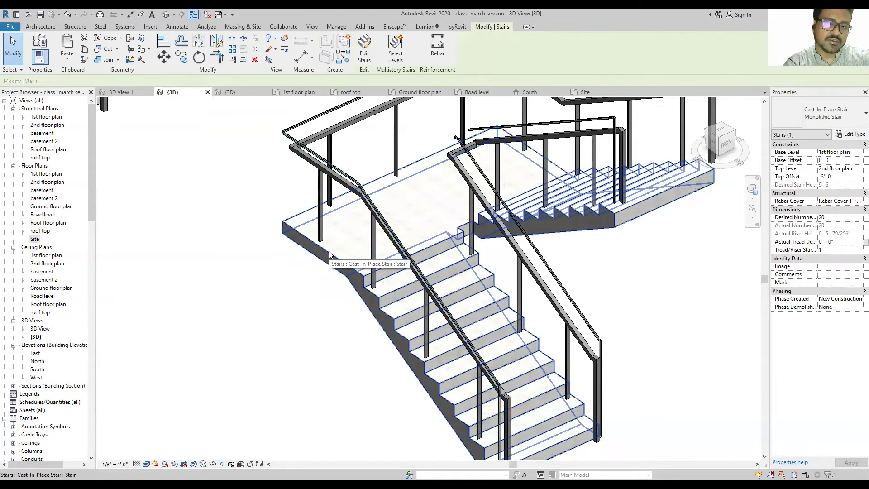
left_click(206, 349)
left_click(345, 271)
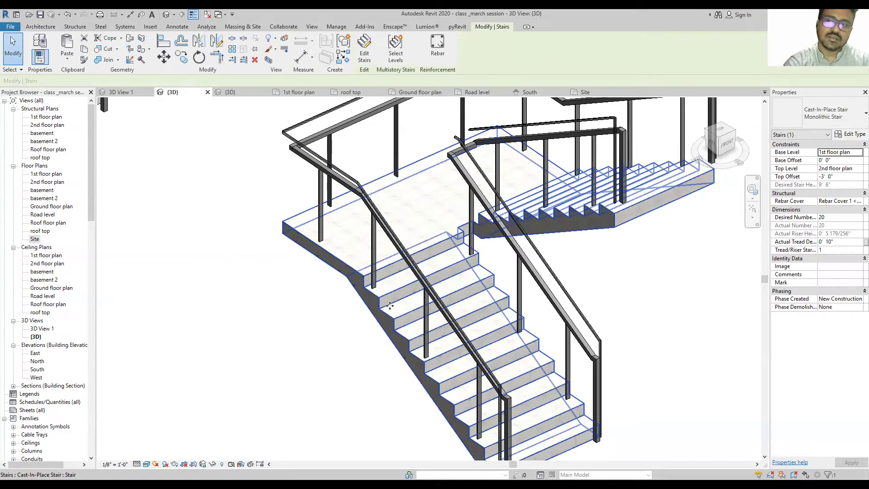
left_click(853, 135)
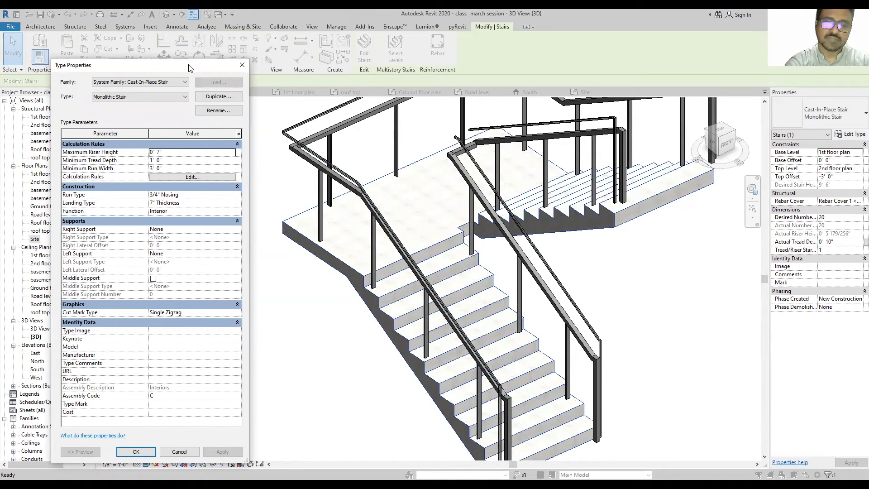
left_click_drag(189, 67, 206, 34)
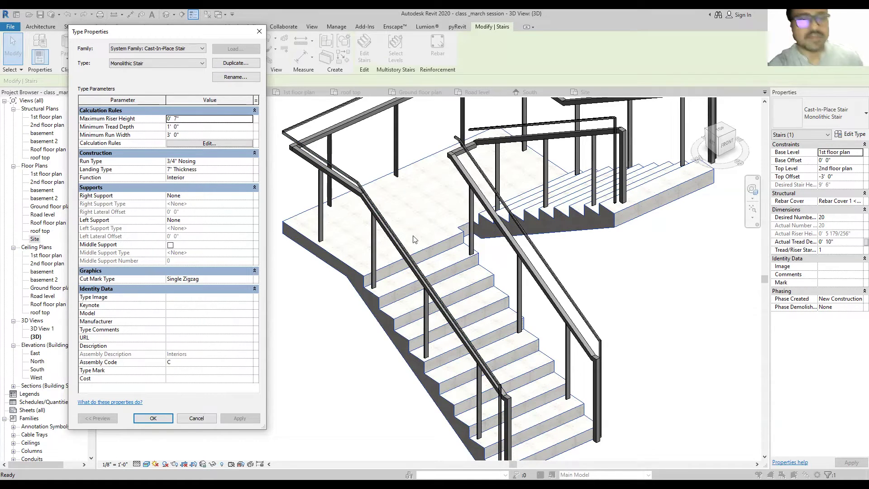
left_click(251, 196)
left_click(250, 196)
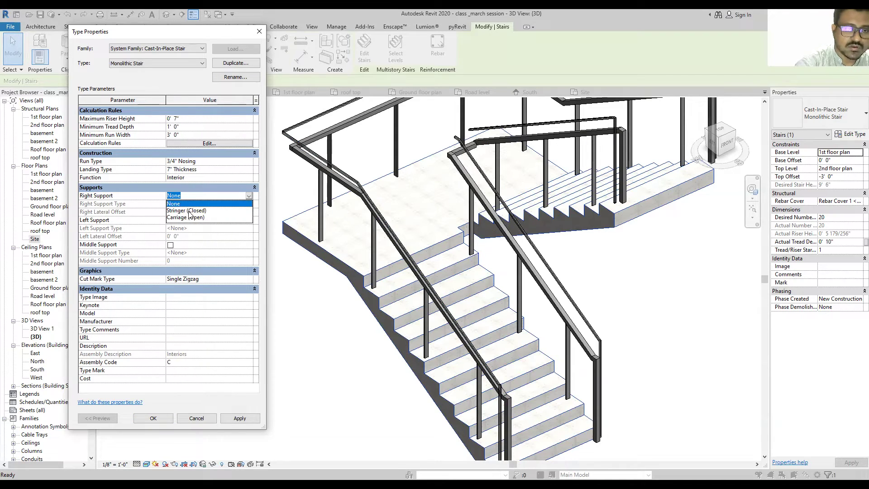
Step: Set Right Support to Stringer (Closed) with section profile profile-top rail type 1
left_click(190, 211)
left_click(230, 204)
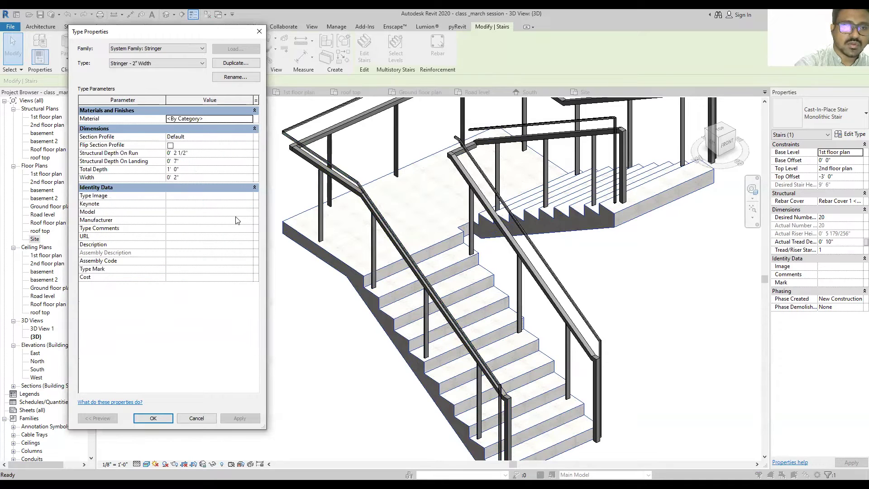
left_click(192, 138)
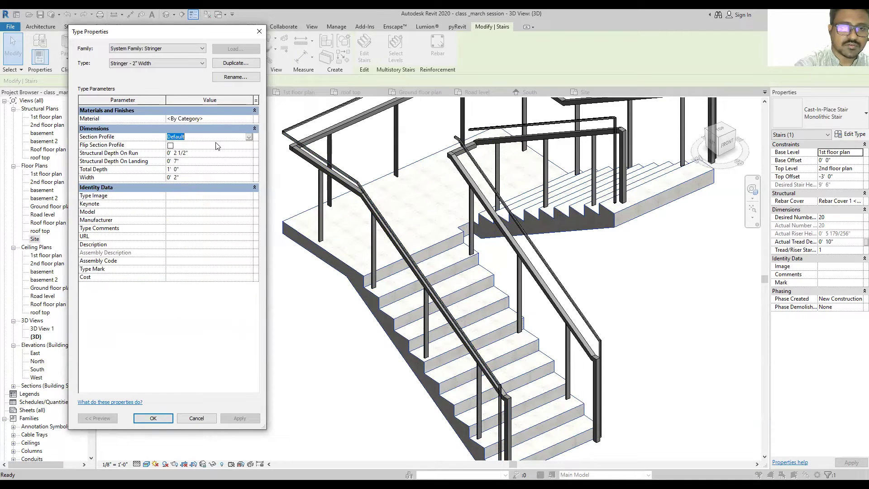
left_click(249, 138)
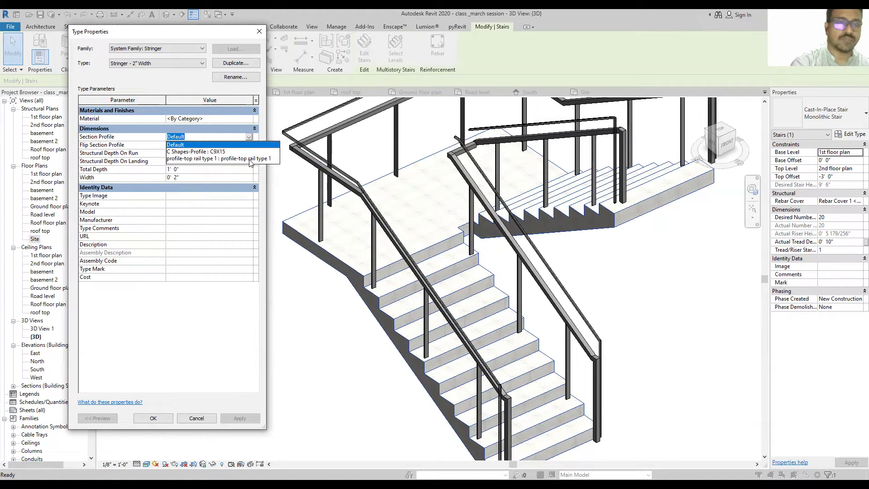
left_click(248, 159)
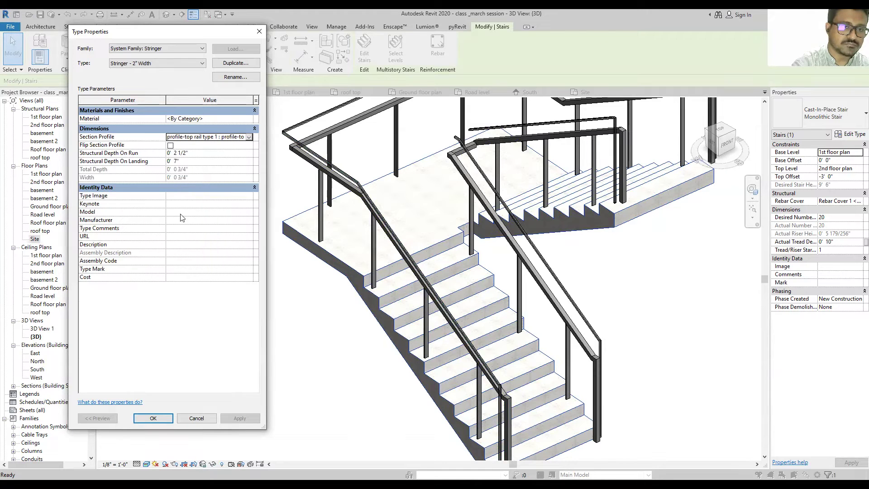
left_click(150, 418)
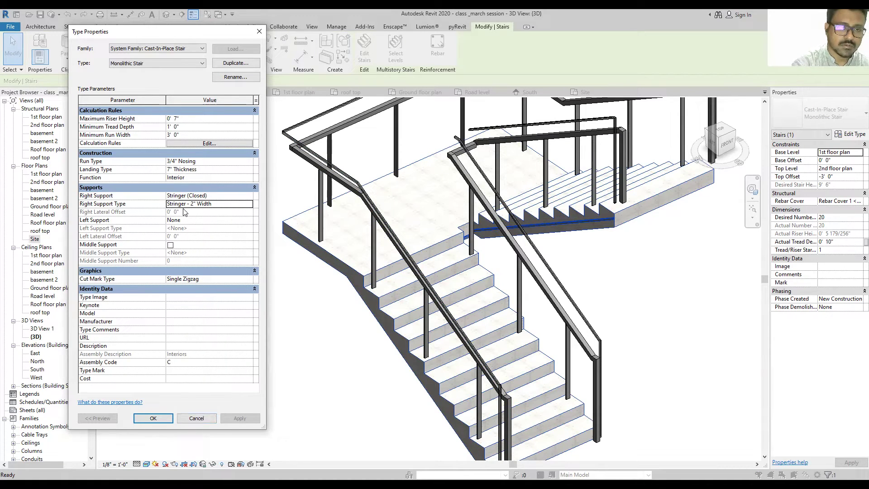
Step: Switch Right Support to Carriage (Open) and accept the stair type changes
left_click(249, 196)
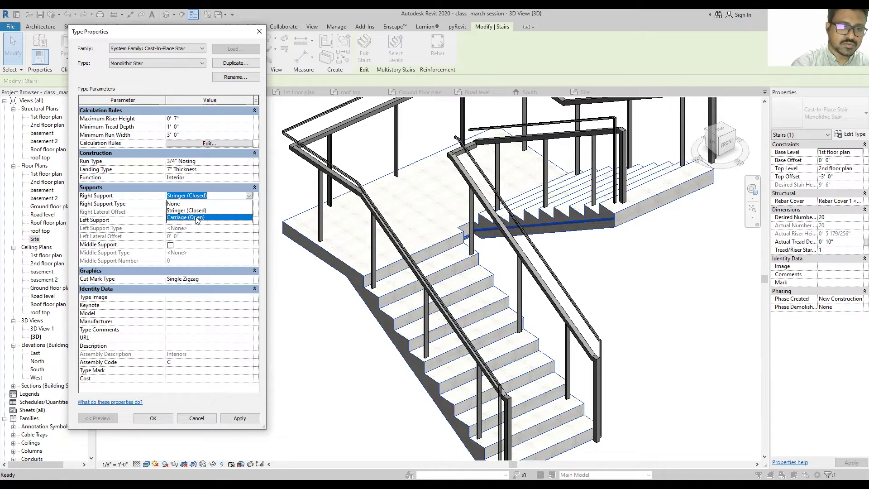
left_click(197, 218)
left_click(240, 418)
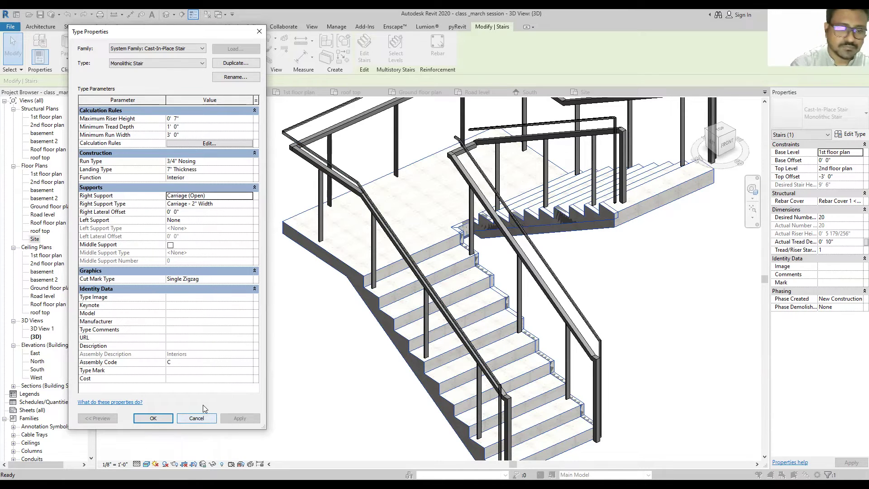
left_click(196, 417)
left_click(314, 346)
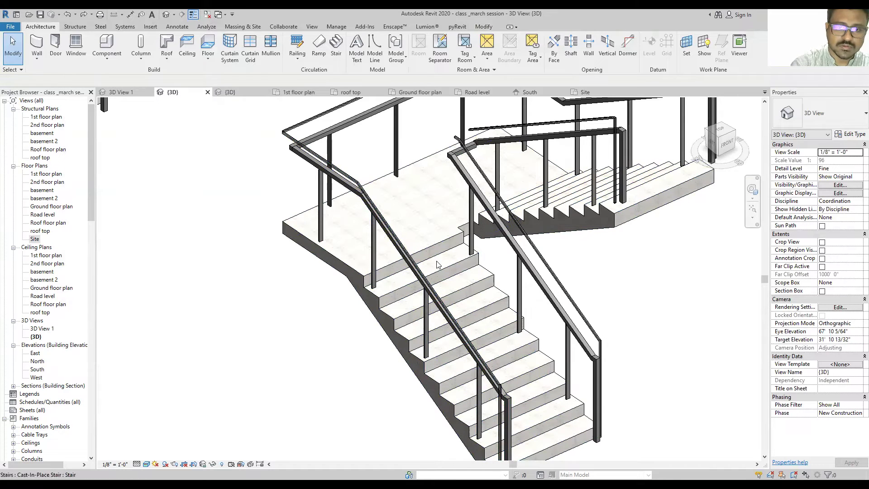
Step: Reselect the stair and set its Left Support to Stringer (Closed)
left_click(356, 321)
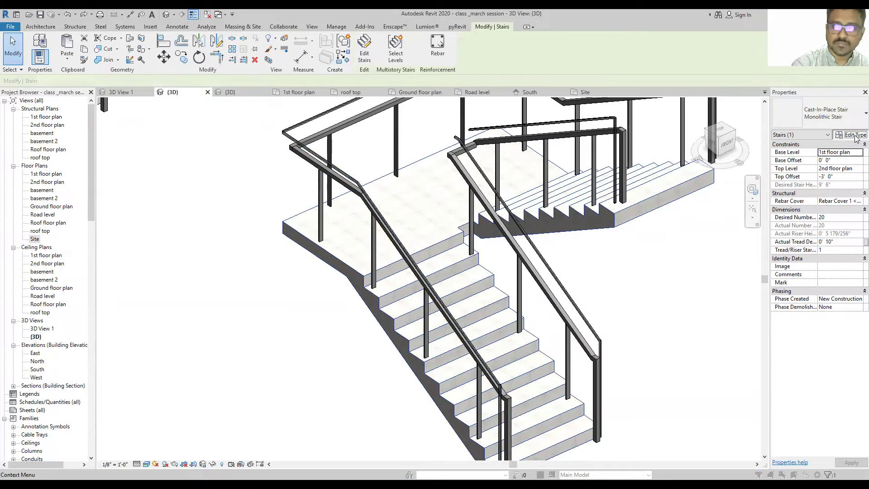
left_click(855, 135)
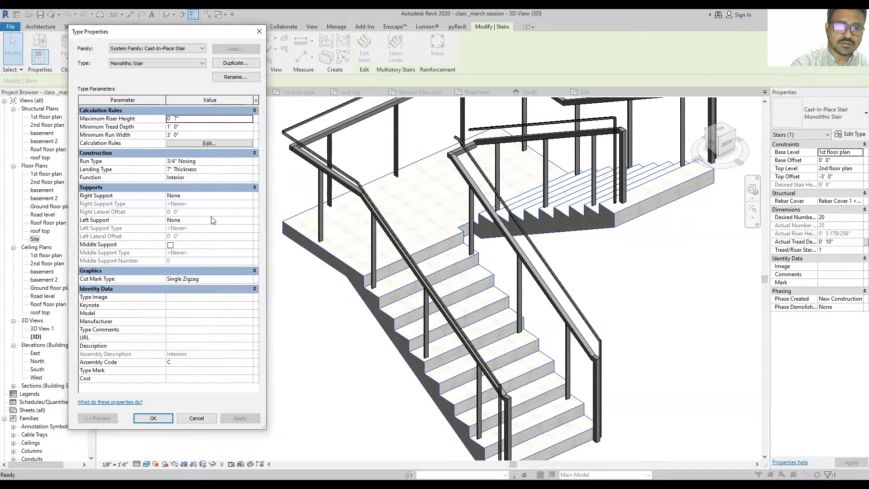
left_click(208, 197)
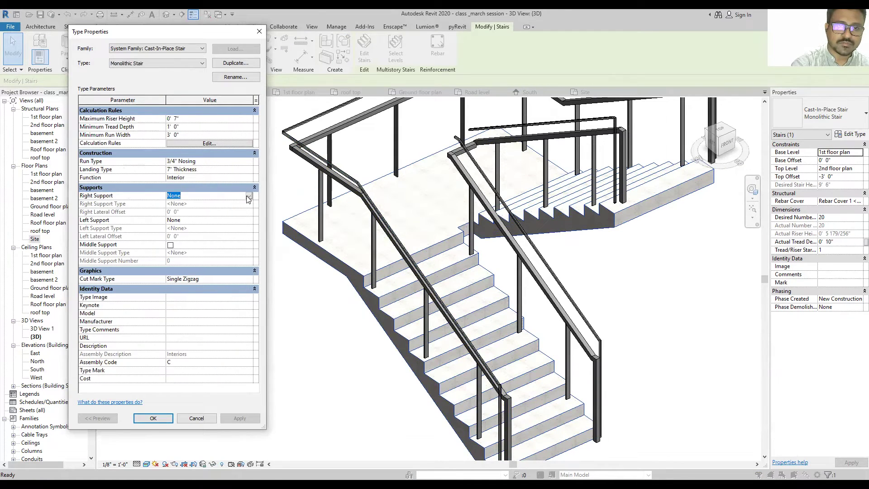
left_click(243, 220)
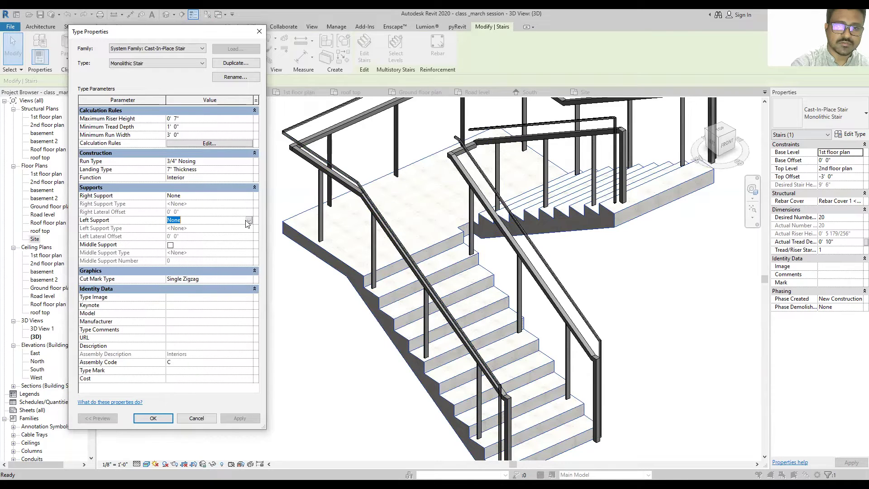
left_click(248, 222)
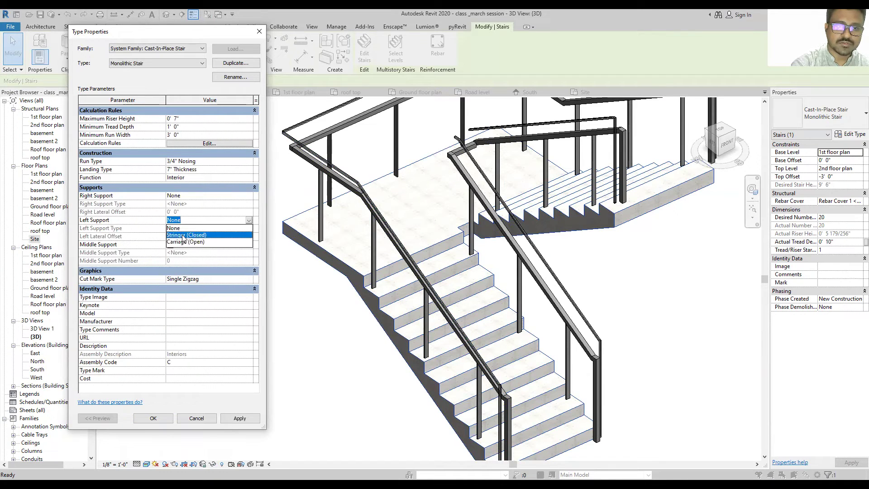
left_click(212, 233)
Step: Keep the Stringer - 2" Width type with the Default section profile and apply it
left_click(224, 230)
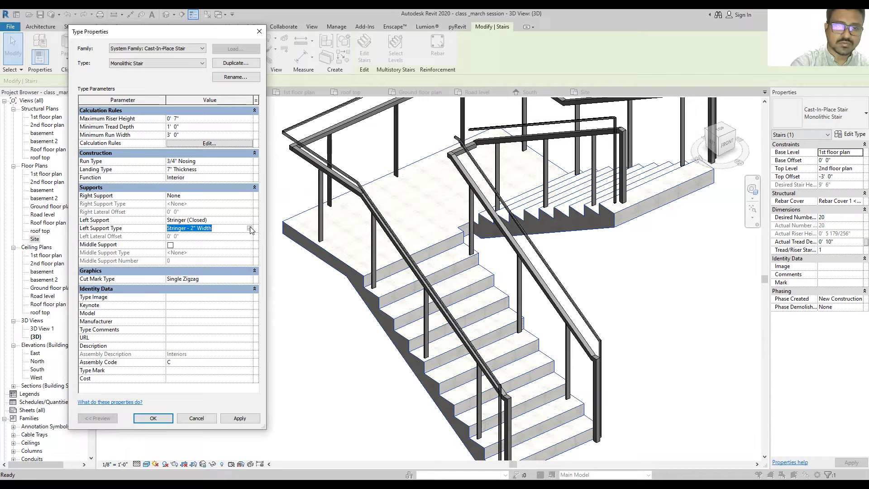
left_click(250, 228)
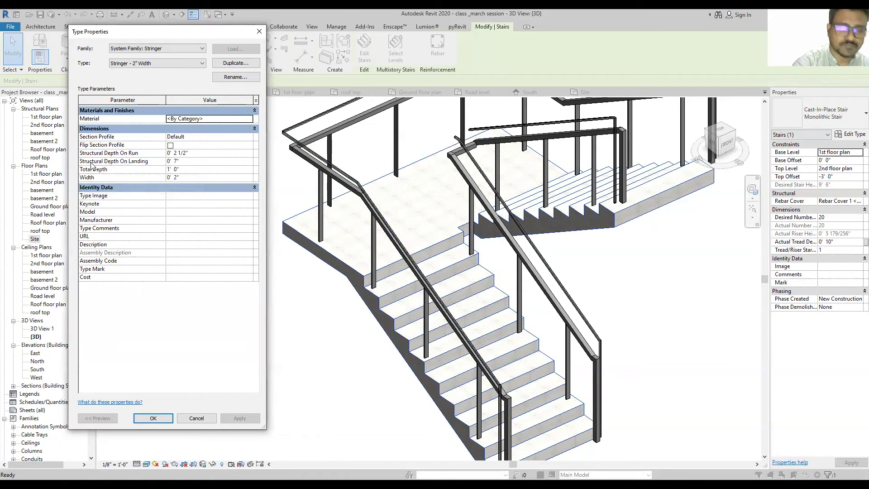
left_click(204, 137)
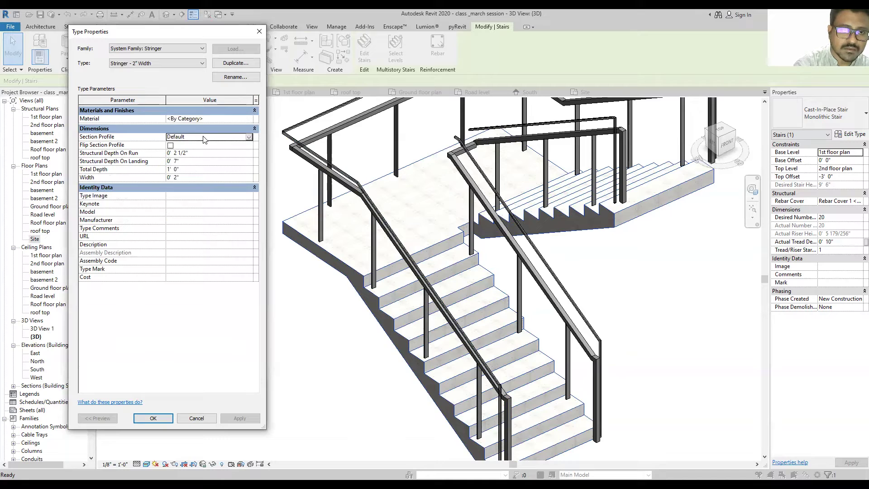
left_click(248, 136)
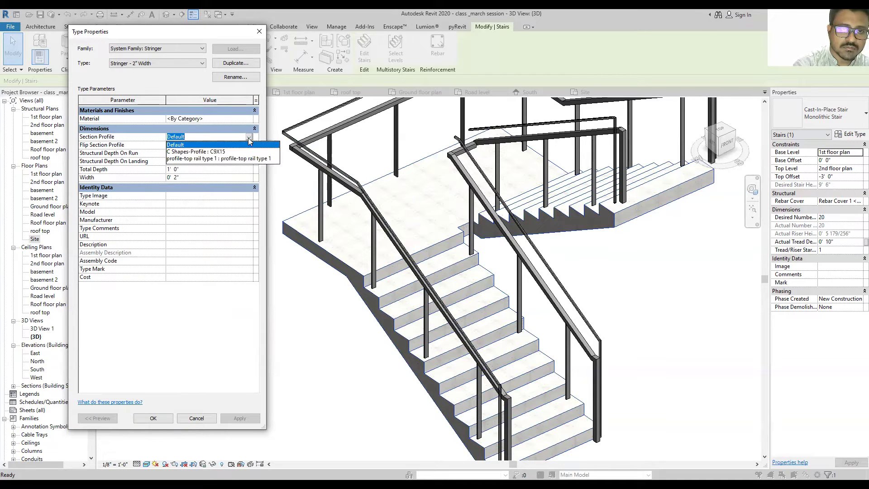
left_click(239, 135)
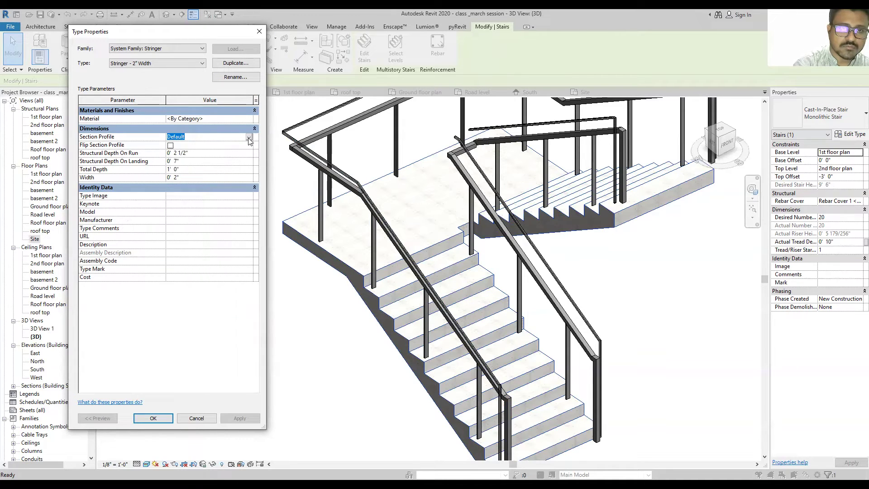
left_click(249, 137)
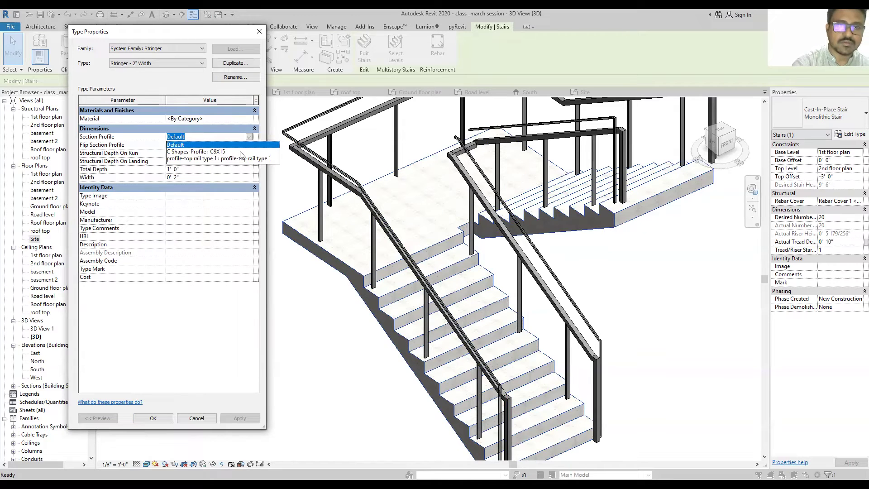
left_click(239, 136)
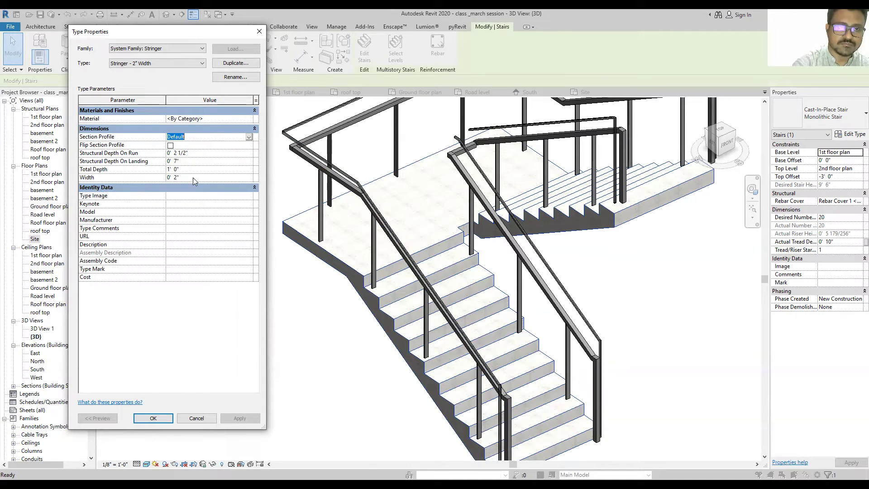
left_click(158, 420)
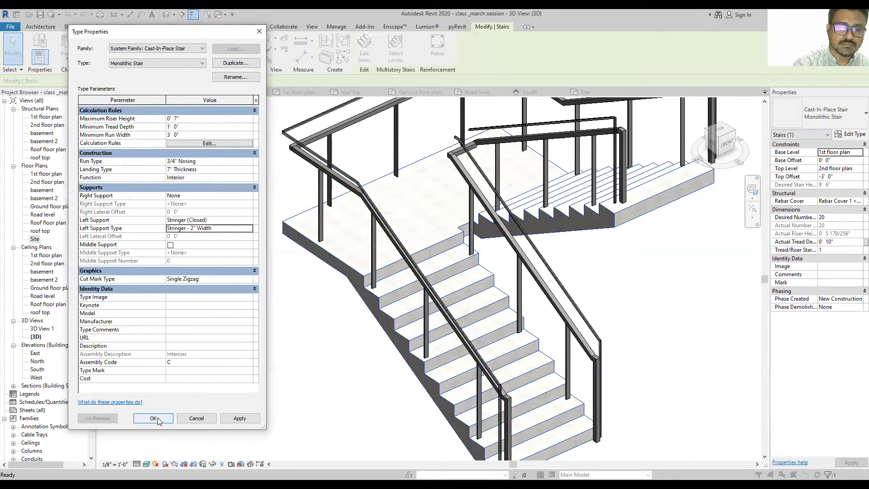
left_click(240, 419)
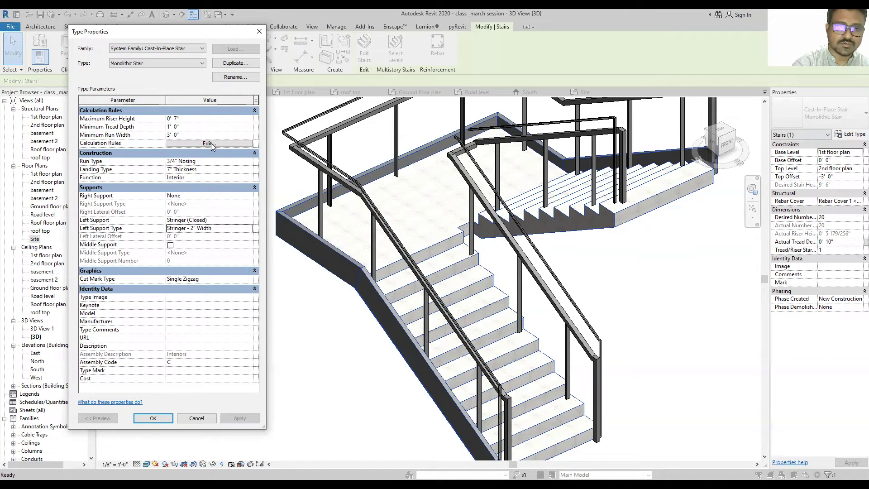
Step: Set the 2" Width stringer type's width to 1/4" and apply it
left_click(233, 229)
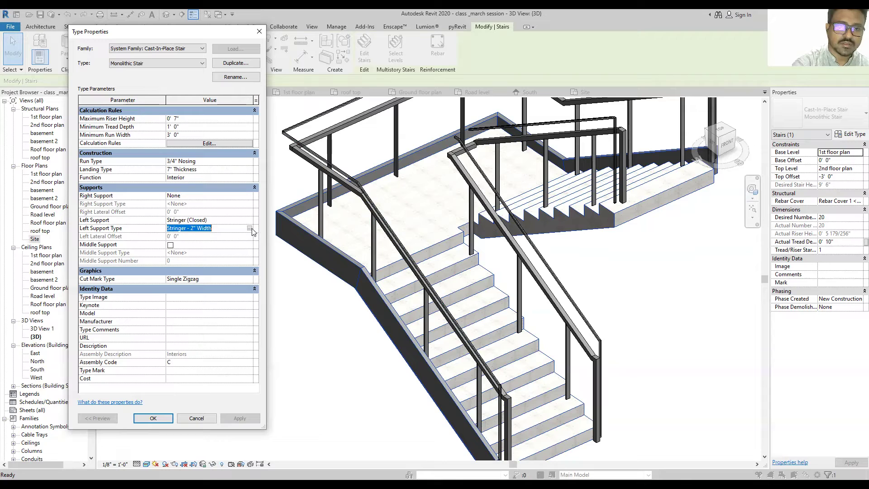
left_click(250, 228)
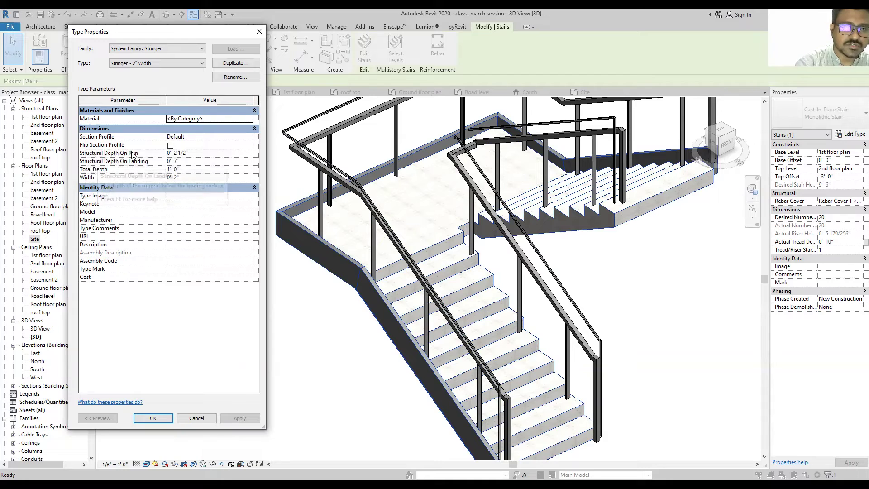
left_click(196, 153)
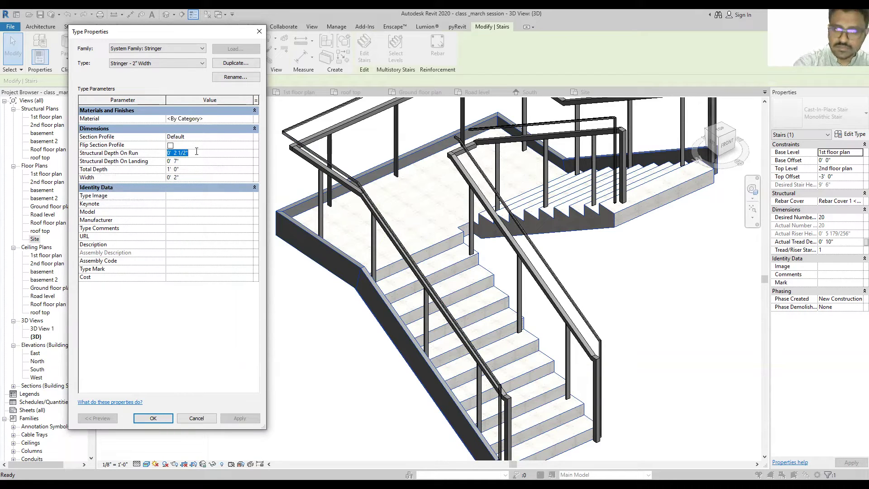
left_click(191, 179)
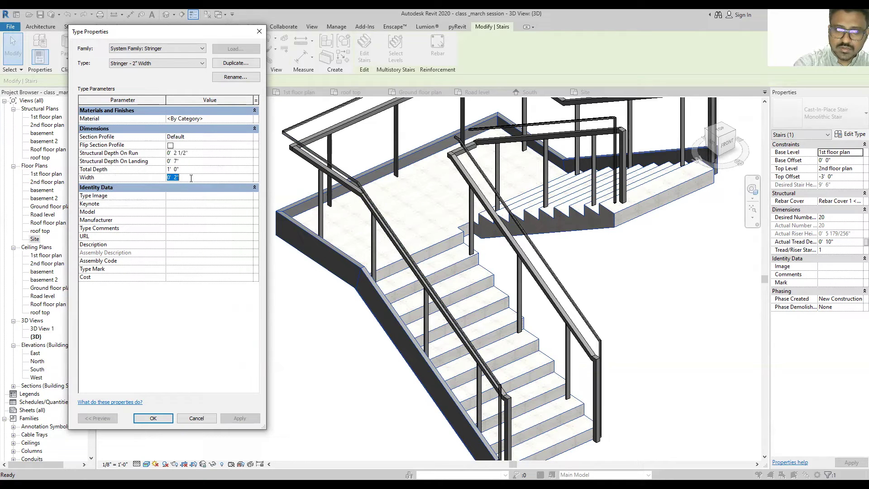
type(".25")
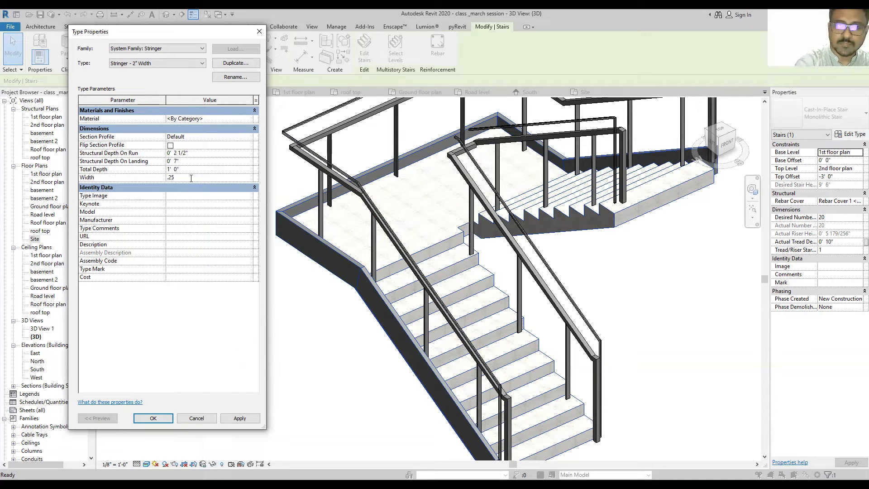
key("Return")
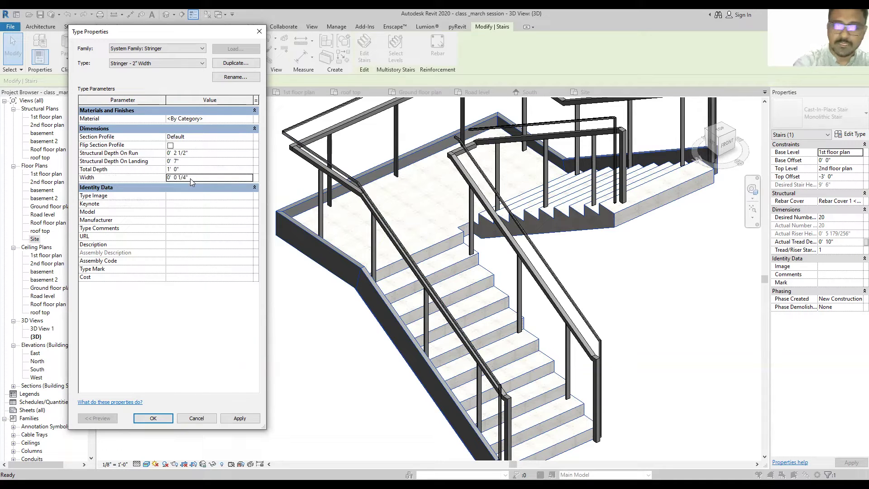
left_click(240, 417)
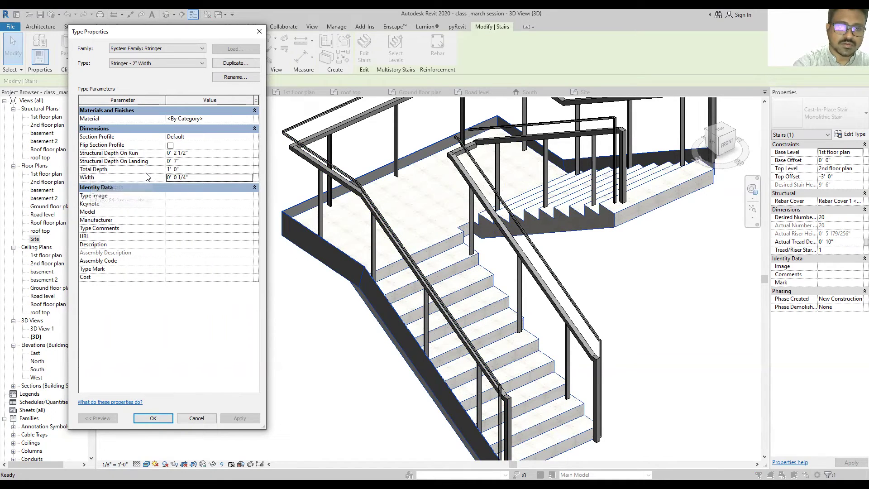
Step: Try stringer total depths of 6", 2' 10" and 3' 6", applying each
left_click(184, 168)
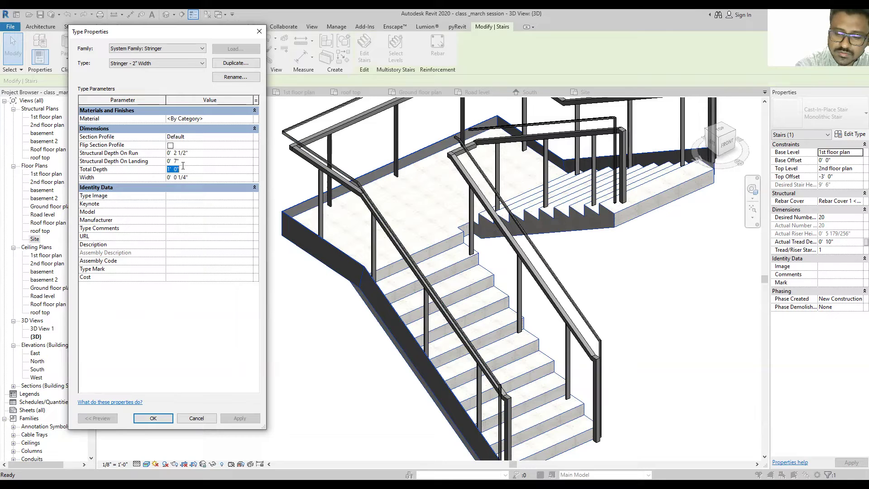
type("6\"")
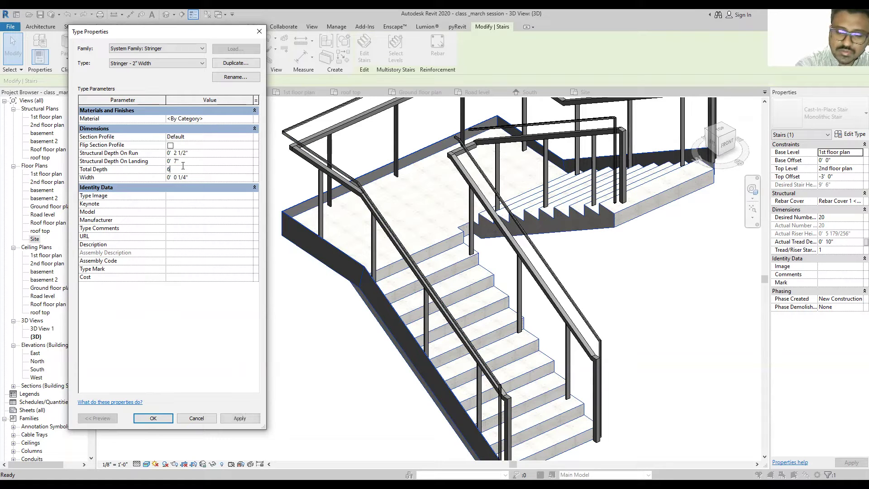
key("Return")
left_click(251, 419)
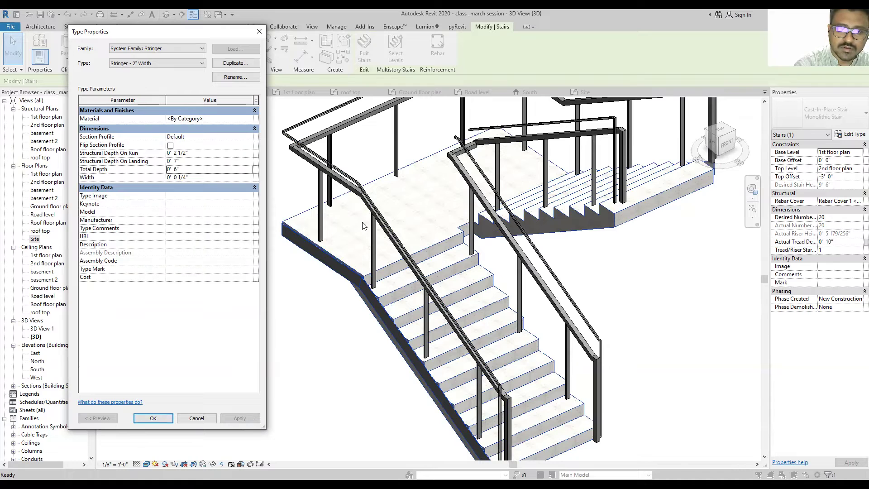
left_click(190, 169)
type("2' 10\"")
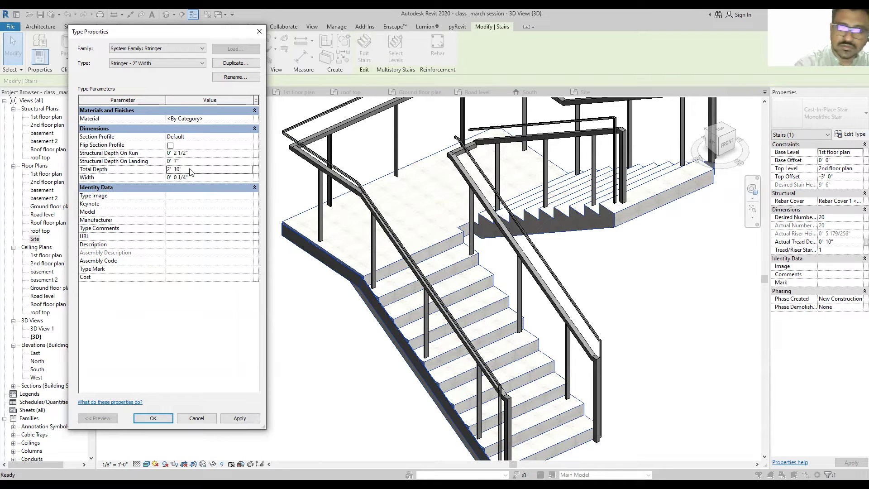
left_click(252, 419)
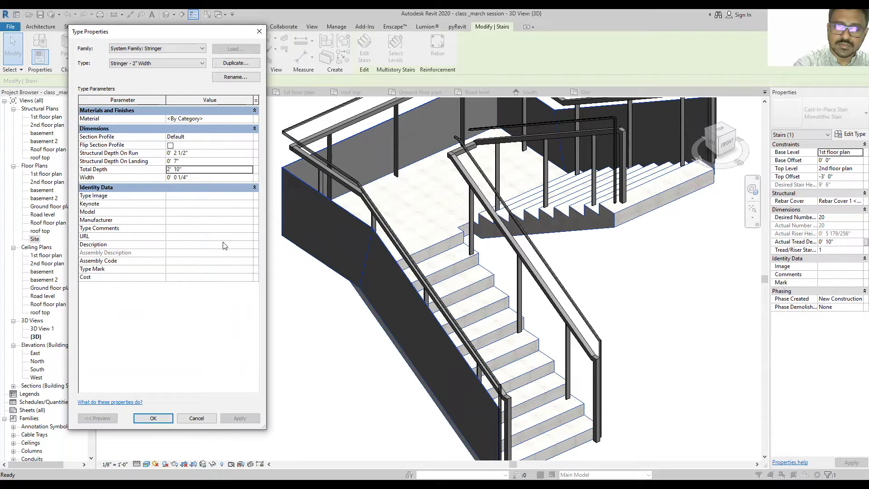
left_click(197, 171)
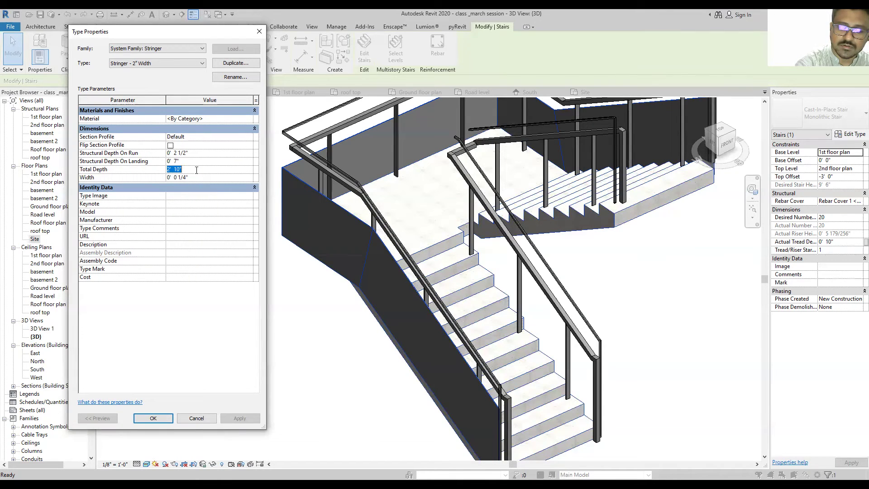
type("3' 6\"")
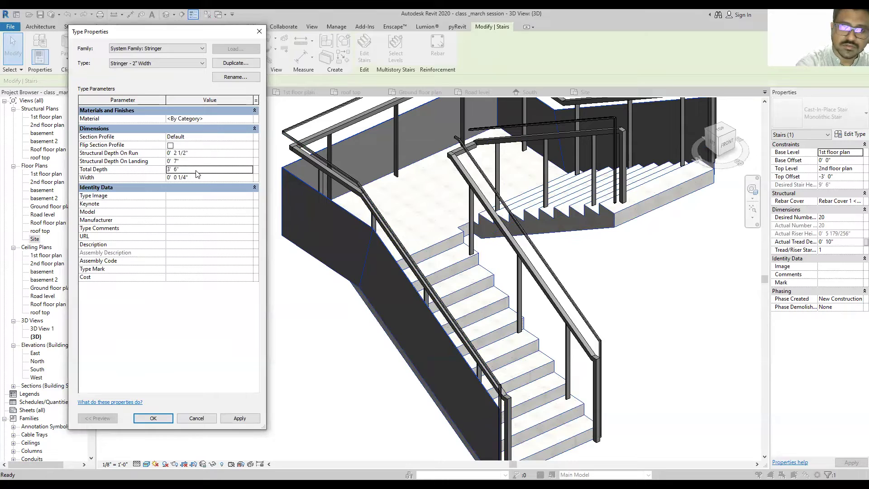
left_click(242, 423)
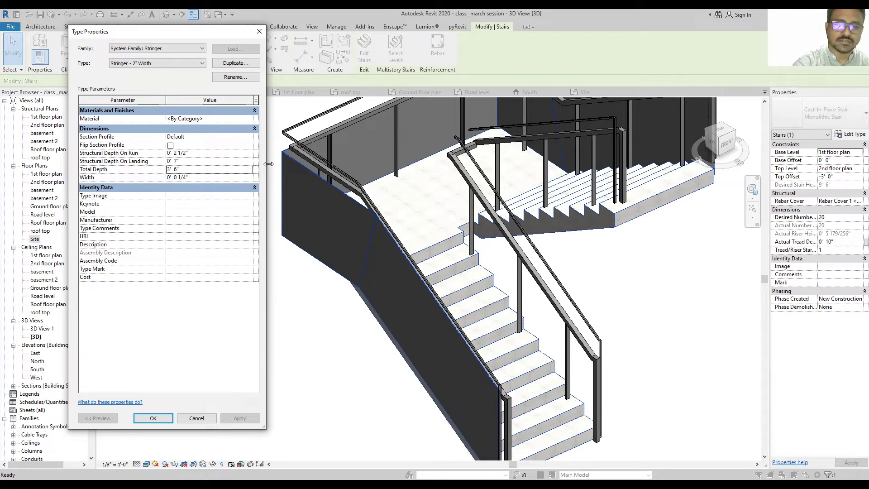
Step: Set structural depth on landing to 10" and on run to 6", applying each
left_click(188, 161)
type("10")
key("Return")
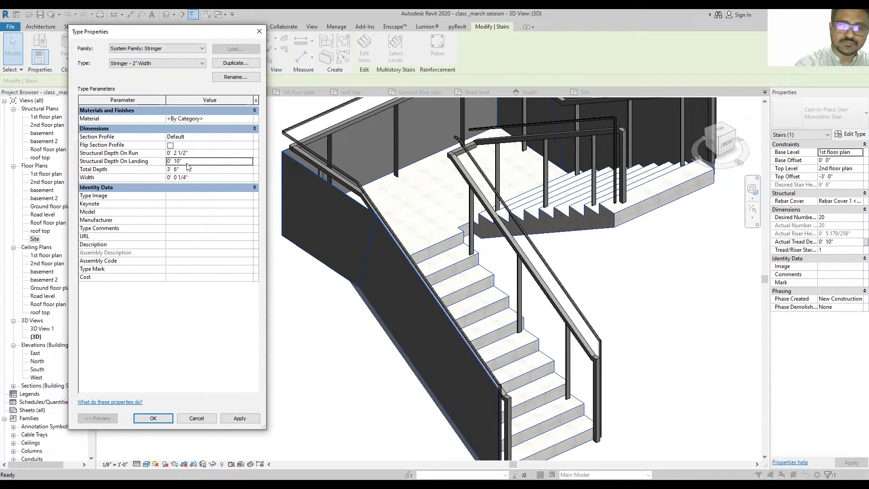
left_click(246, 419)
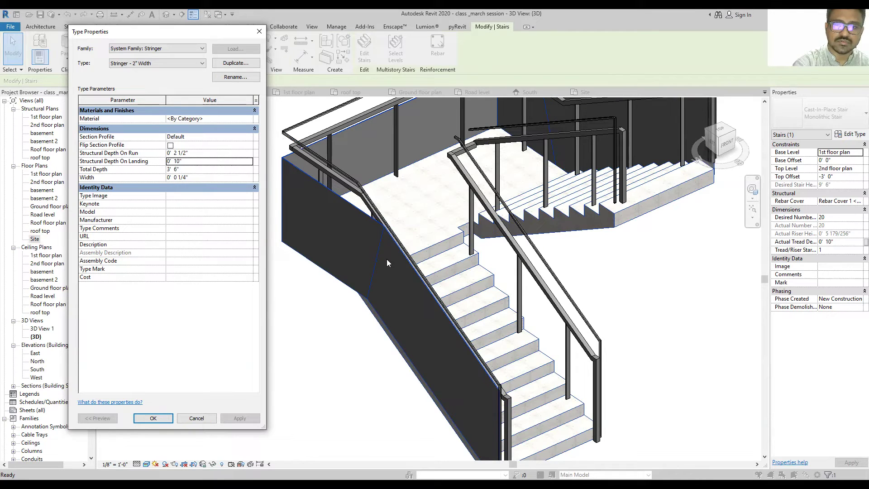
left_click(197, 154)
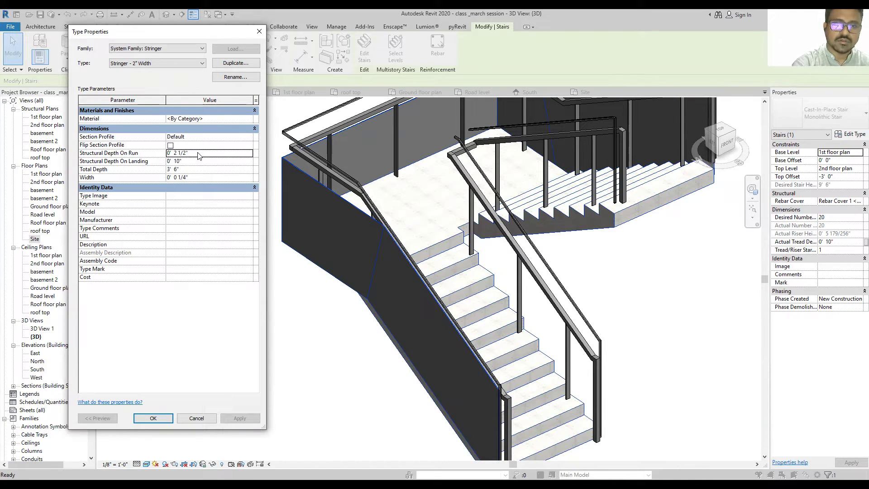
type("6\"")
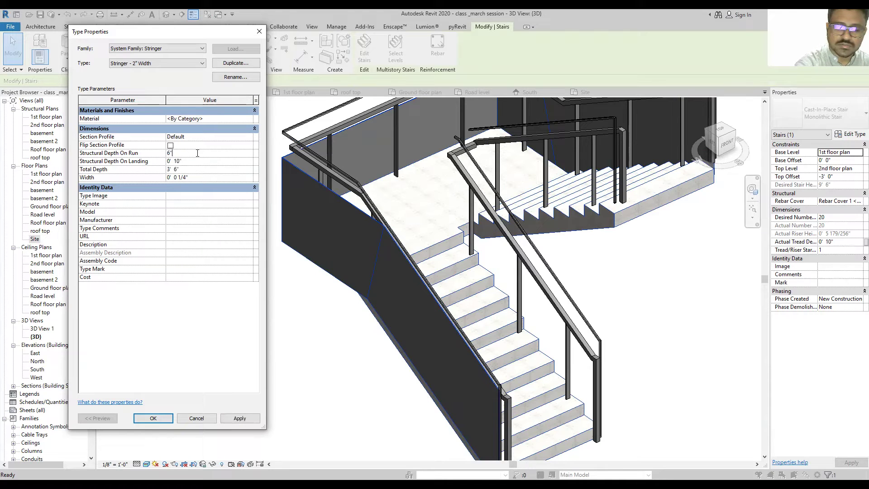
left_click(244, 420)
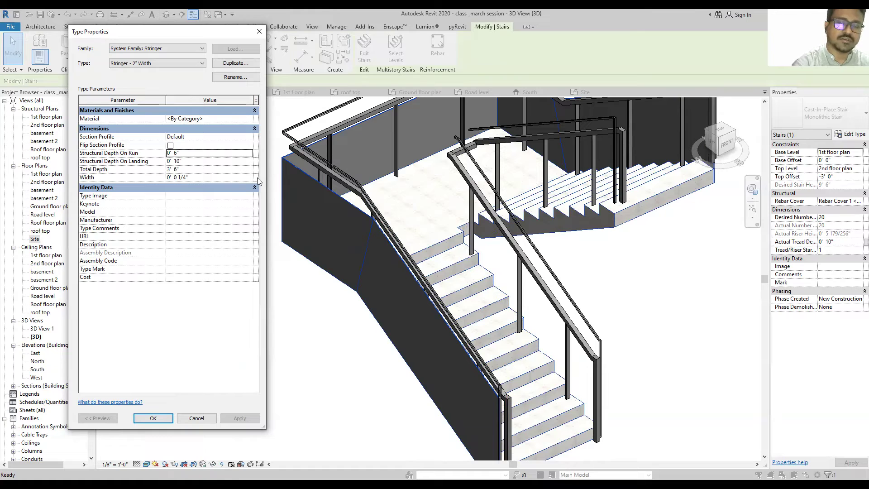
left_click(217, 118)
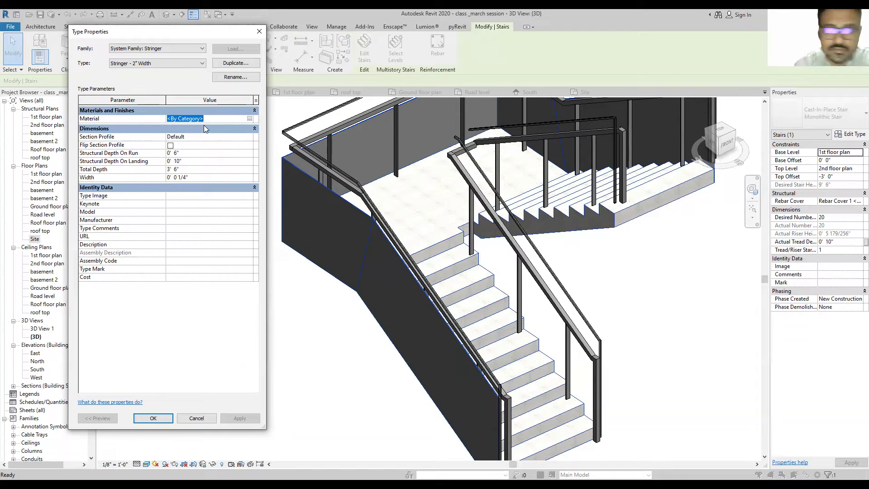
Step: Set the stringer material to Glass, apply it, and close both type dialogs
left_click_drag(204, 119, 164, 124)
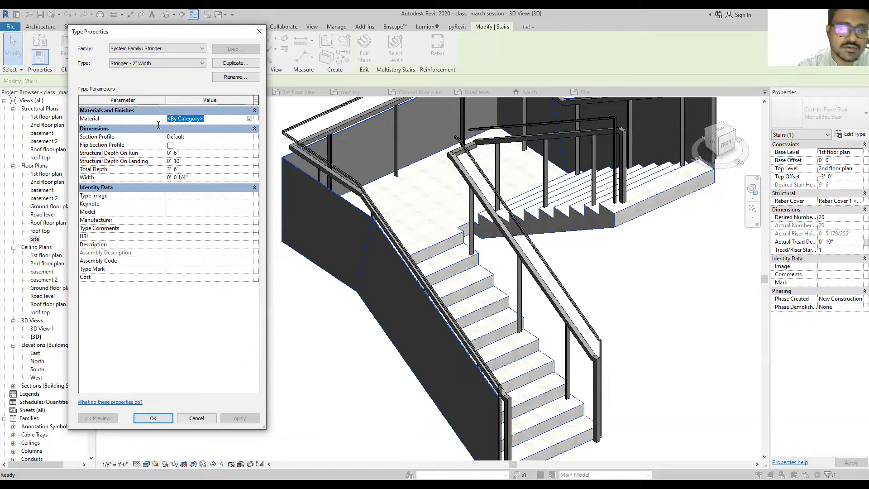
type("gla")
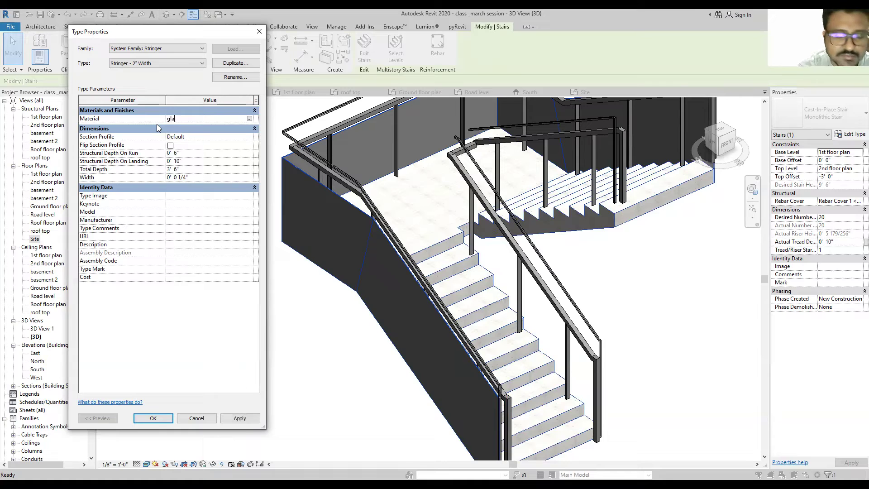
type("Glass")
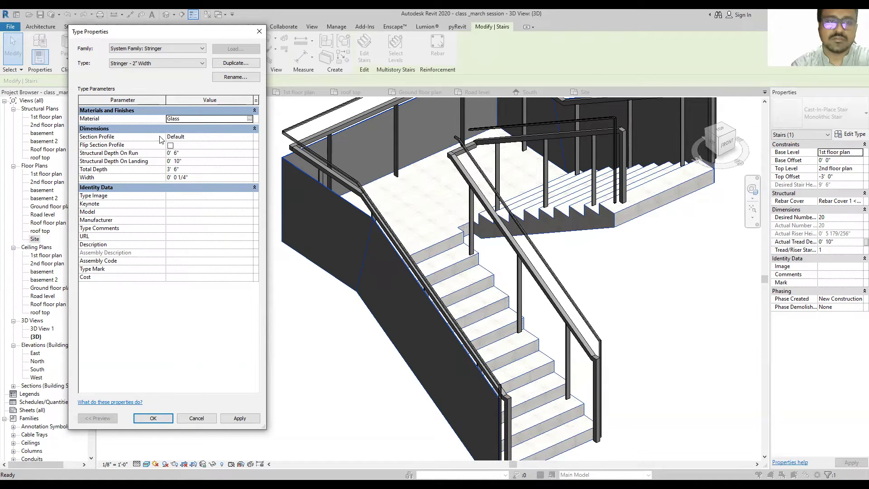
left_click(247, 422)
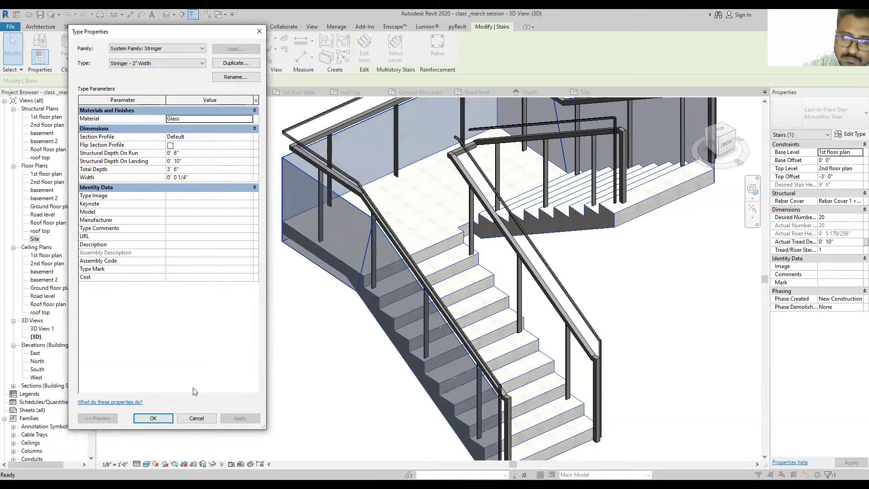
left_click(160, 423)
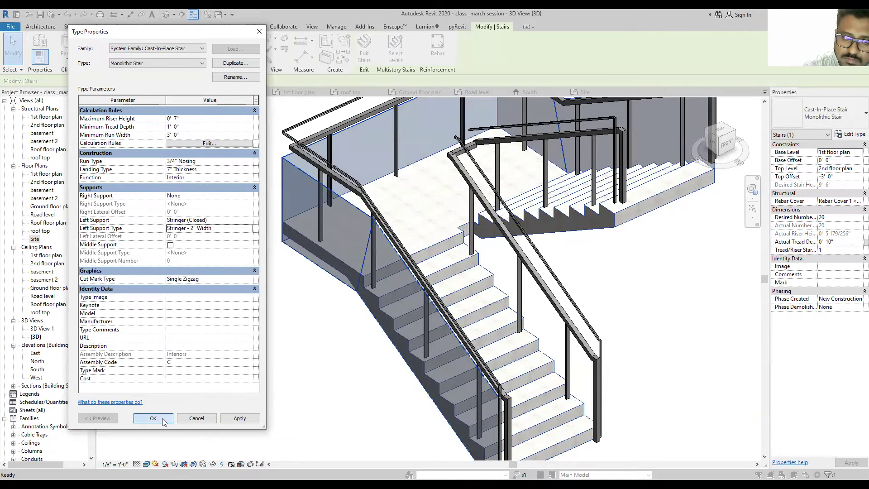
key("Escape")
key("Escape")
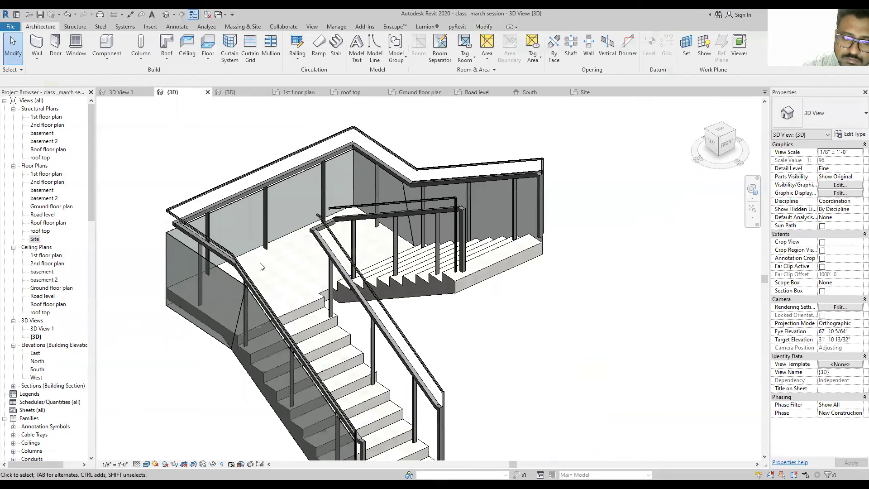
middle_click_drag(262, 267, 284, 195, "shift")
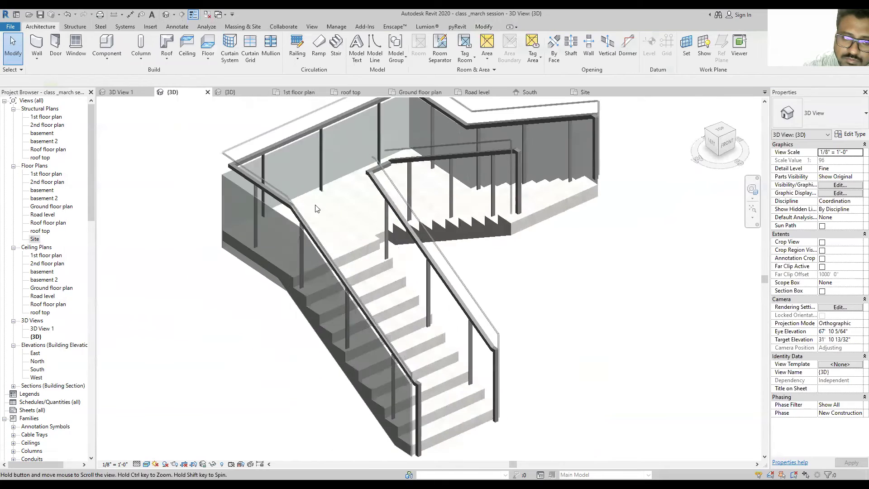
Step: Select the stair hand rail - type 1 railing and check its empty Rail Structure list
left_click(286, 204)
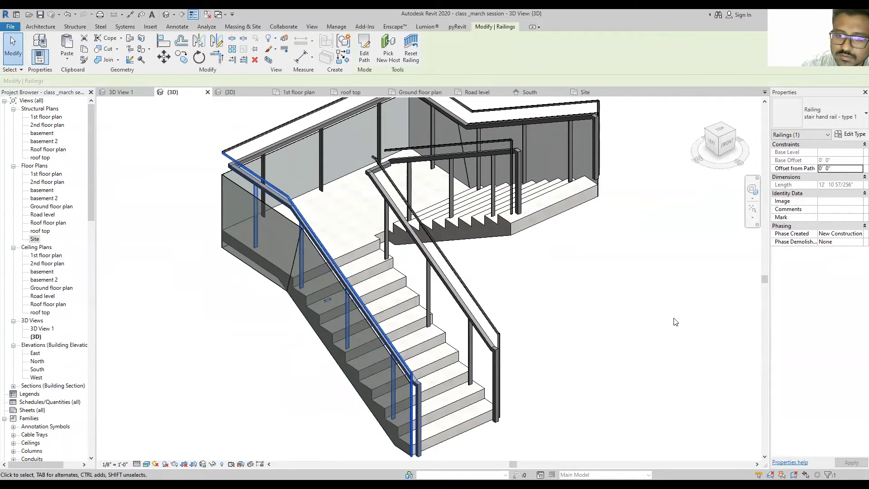
left_click(853, 135)
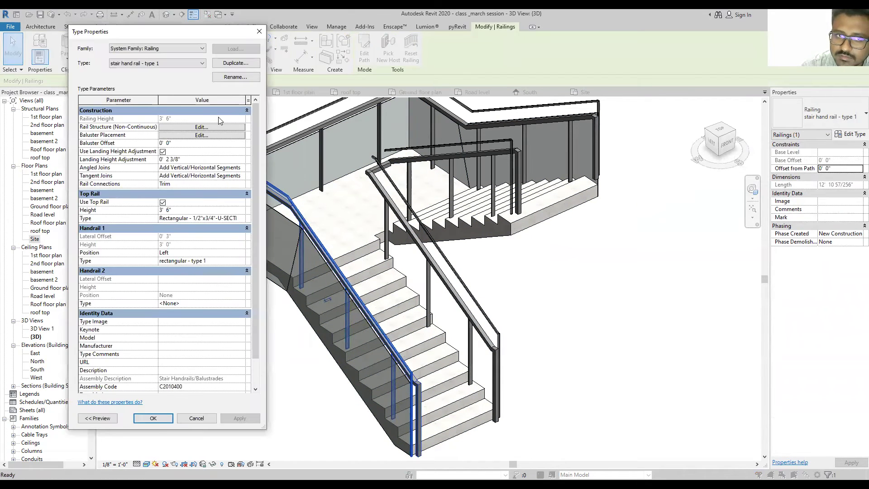
left_click(201, 128)
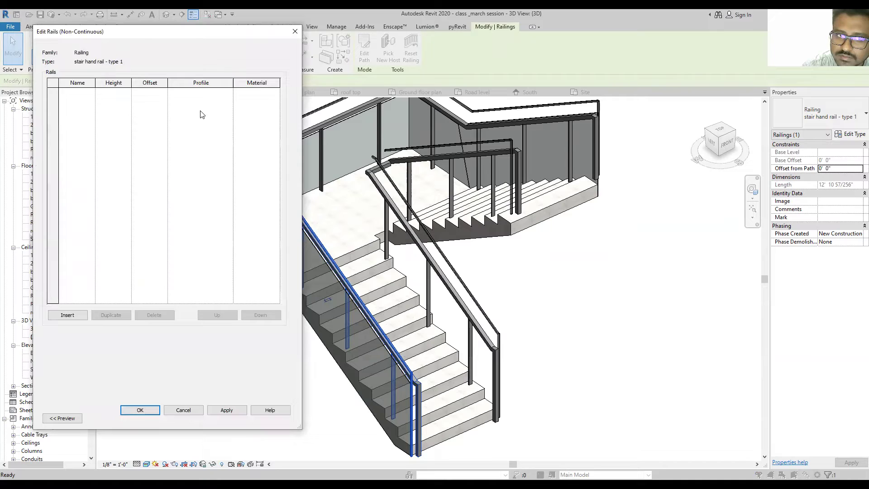
left_click(295, 33)
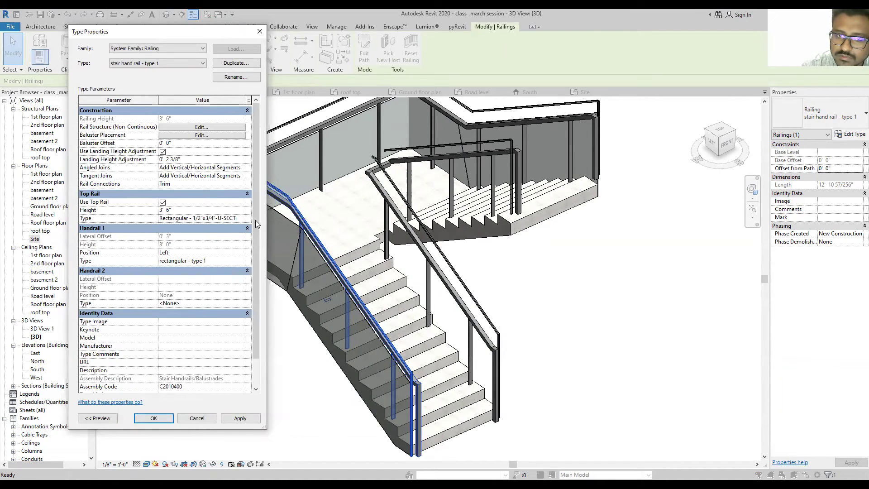
left_click(193, 136)
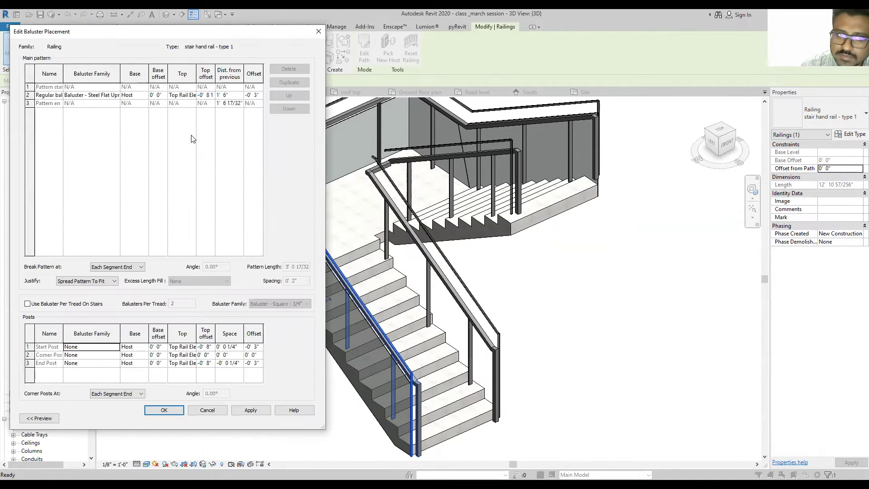
left_click(89, 95)
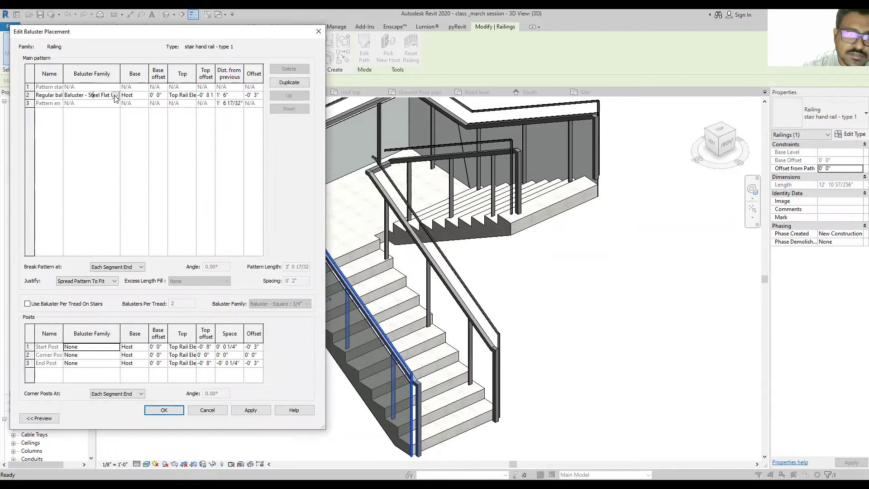
key("alt+Down")
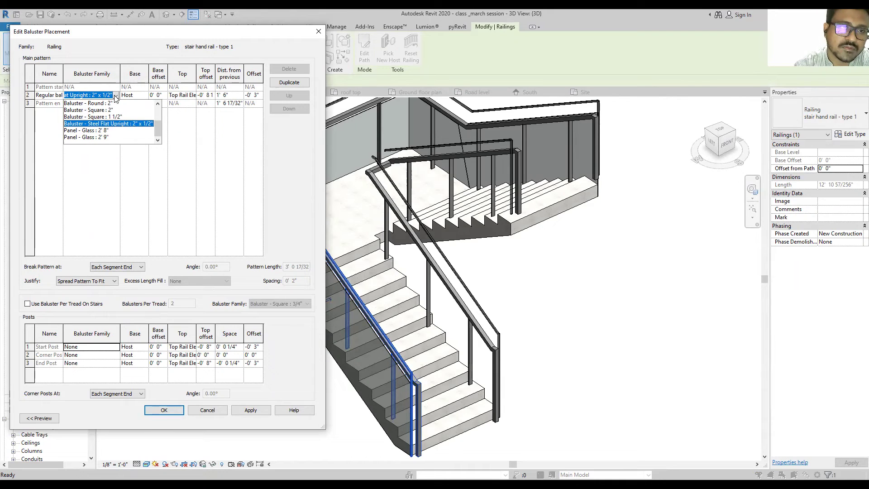
left_click(116, 96)
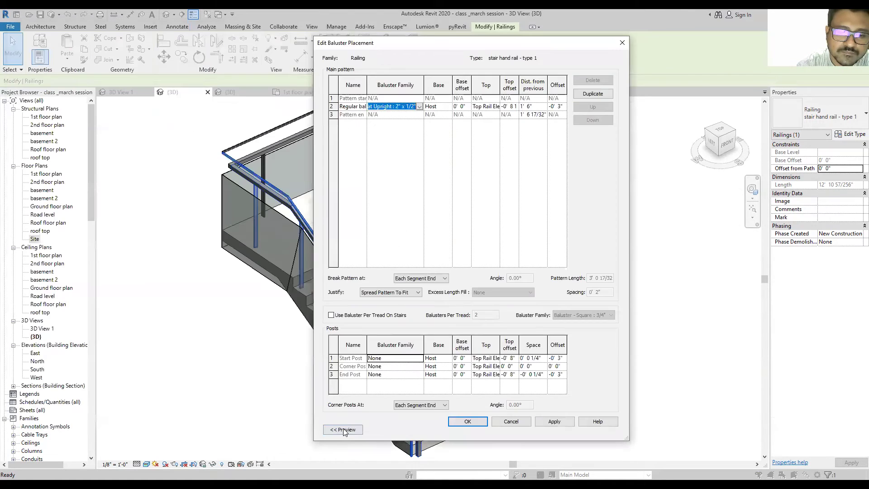
left_click(337, 429)
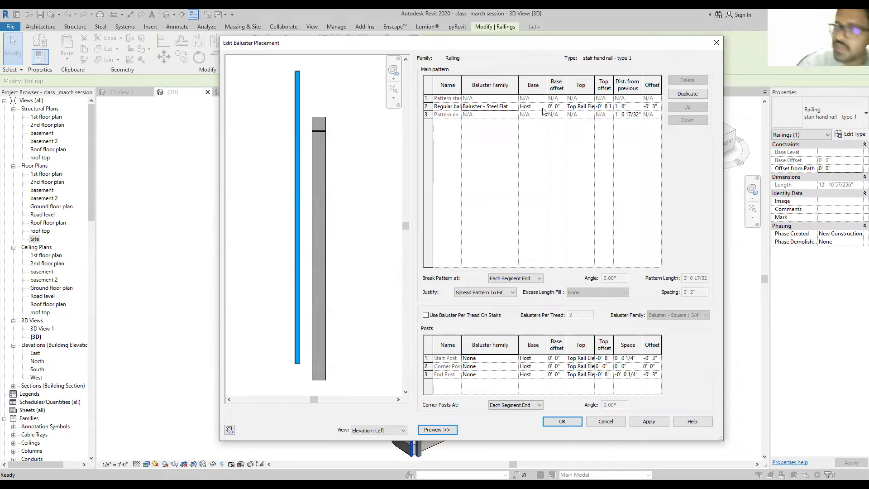
left_click(572, 426)
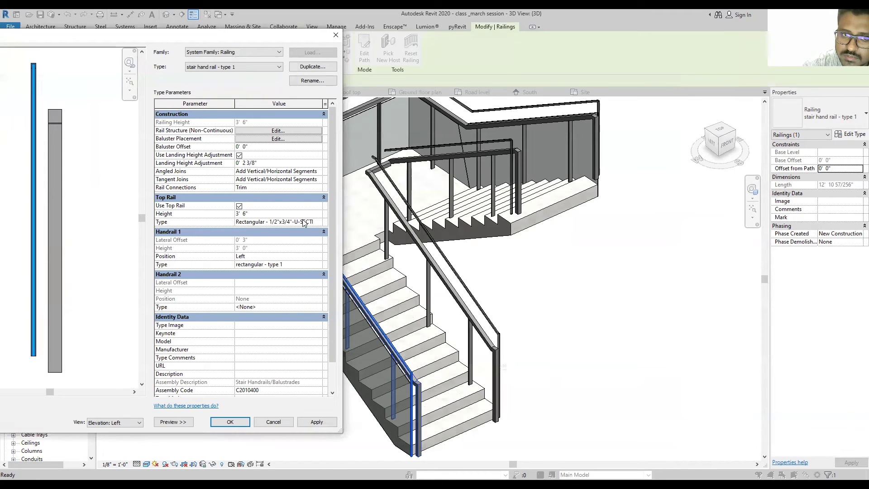
Step: Review the Top Rail and Handrail 1 values, then open Handrail 1's rectangular - type 1 type
left_click(303, 222)
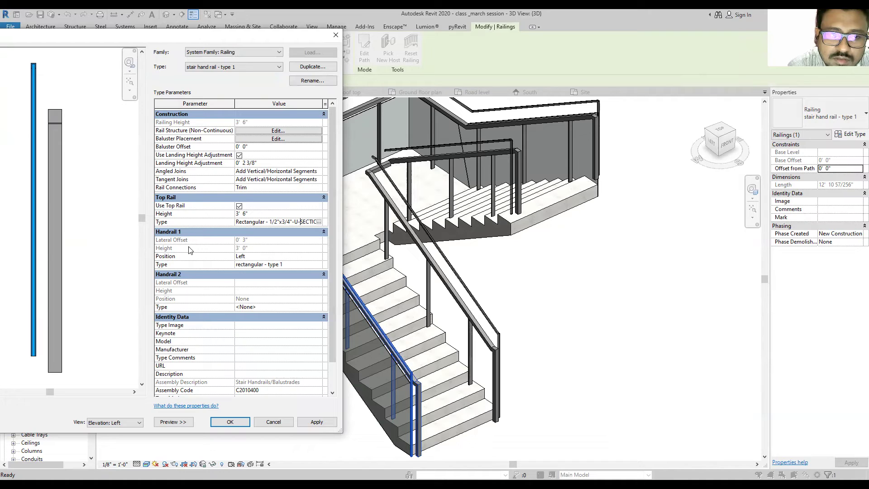
left_click(304, 267)
left_click(215, 230)
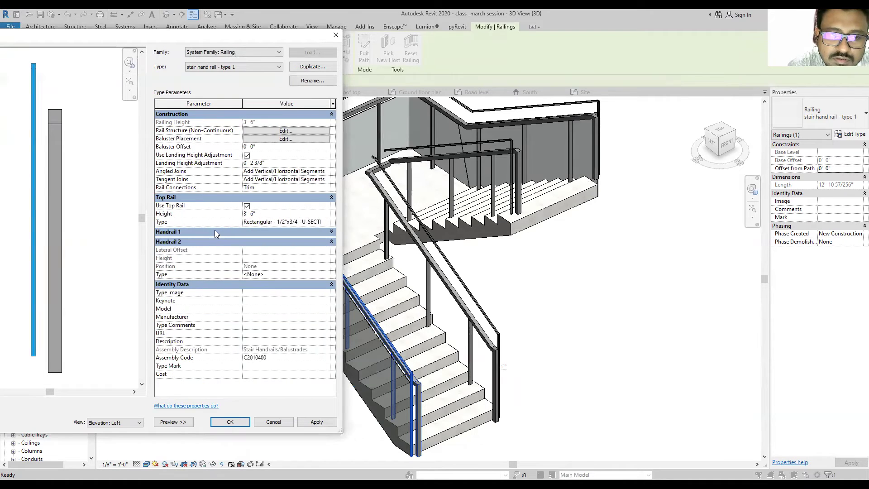
left_click(282, 263)
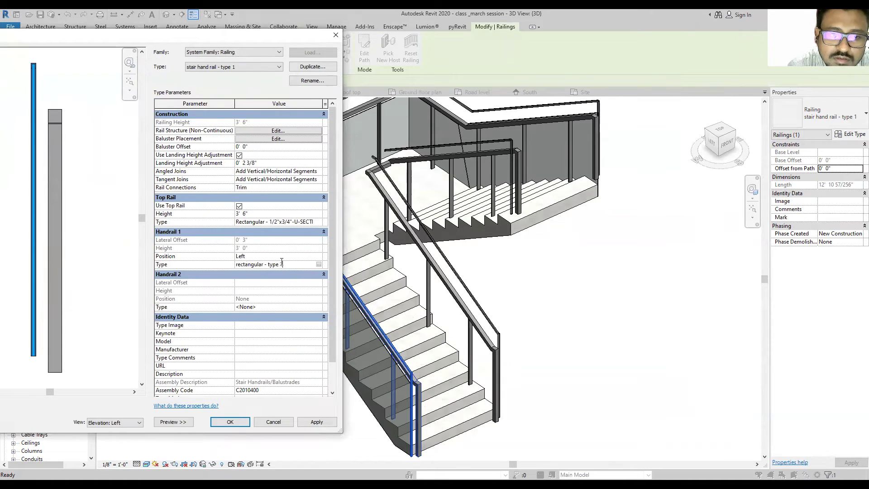
left_click(251, 255)
left_click(293, 263)
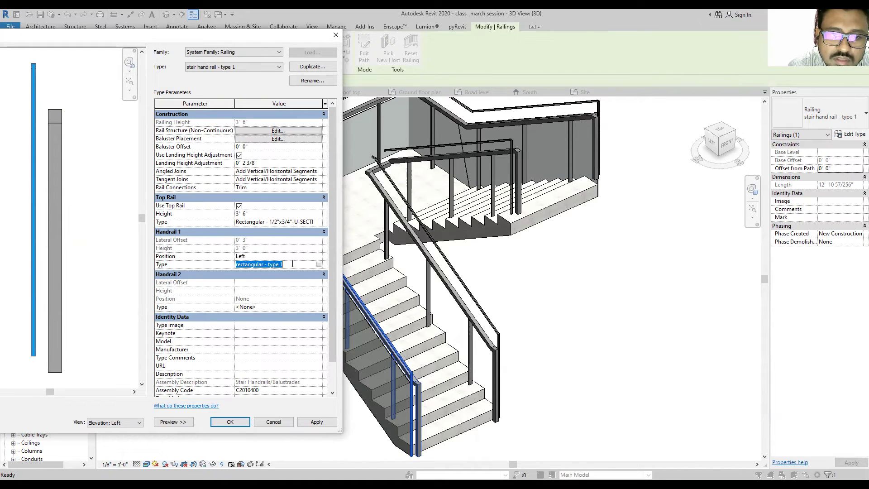
left_click(318, 264)
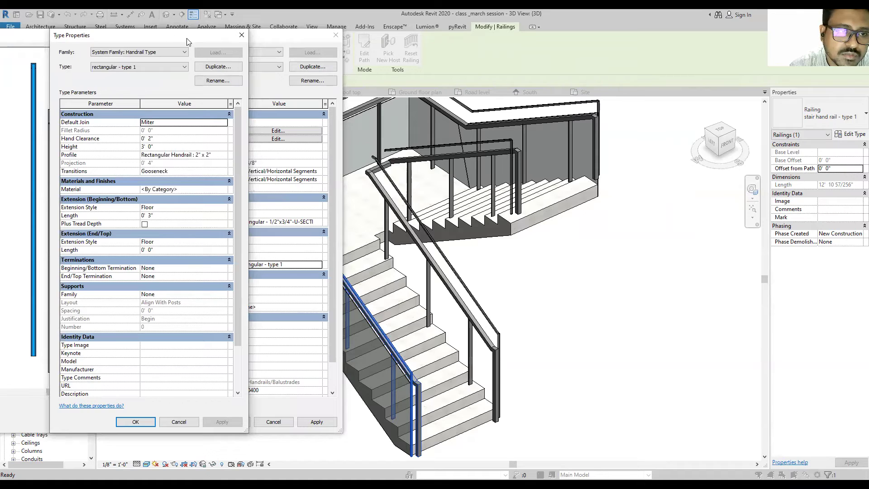
Step: Review the handrail's clearance, height, 2" x 2" profile and extension values
left_click_drag(188, 35, 202, 39)
left_click(171, 144)
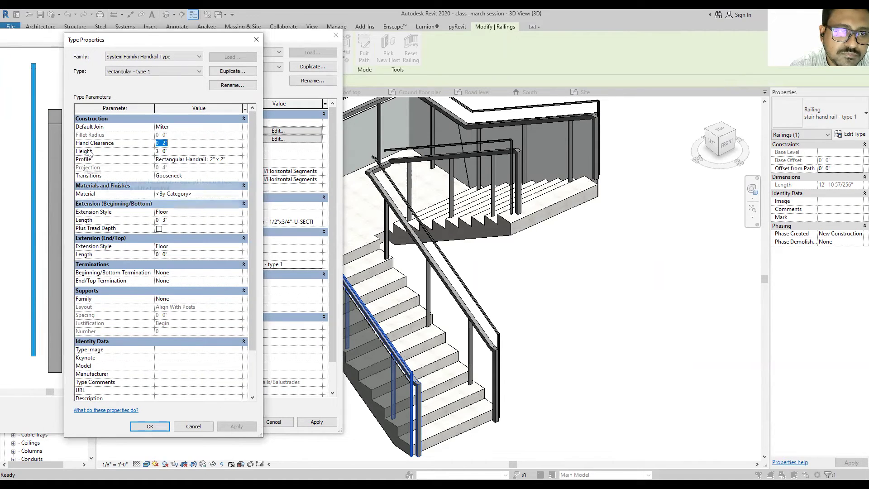
left_click(180, 150)
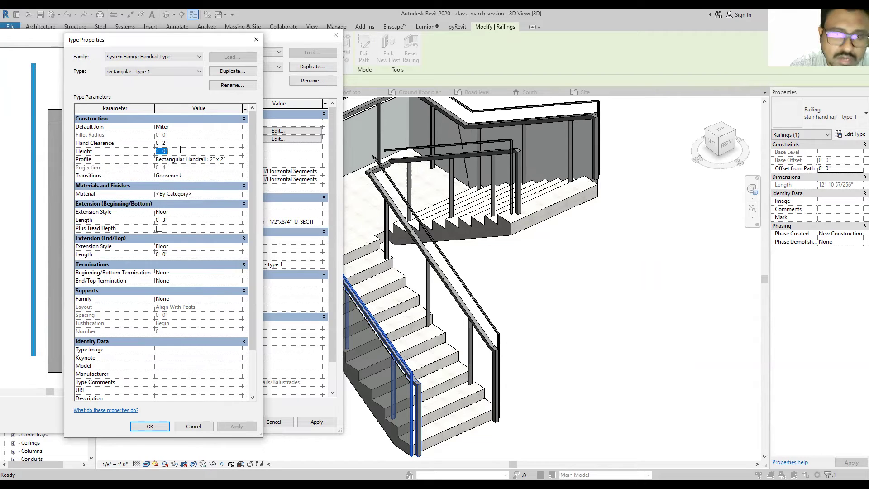
left_click(225, 159)
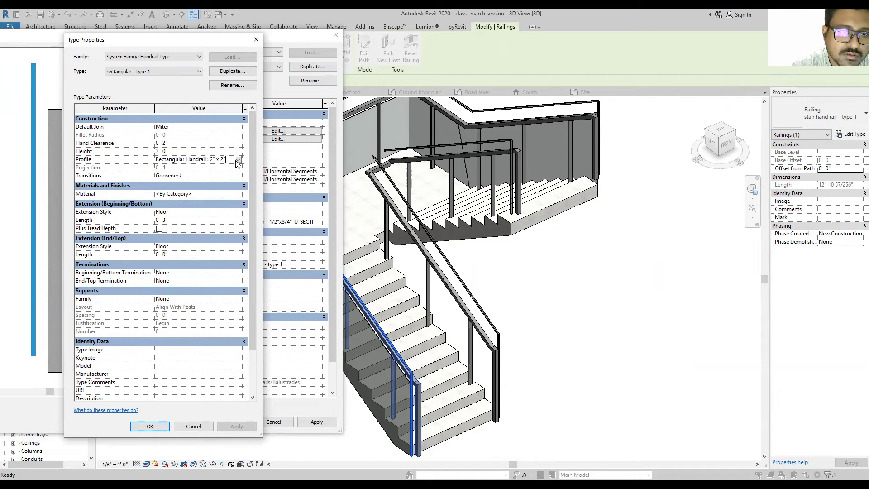
left_click(237, 160)
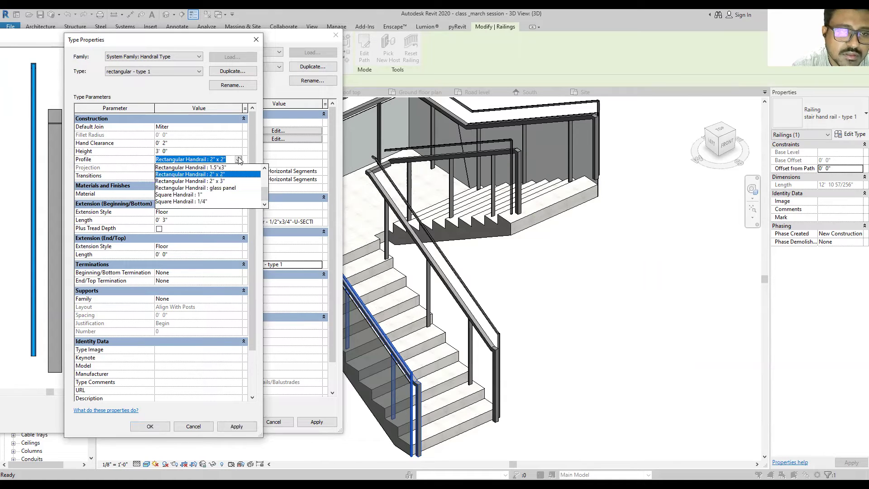
left_click(239, 160)
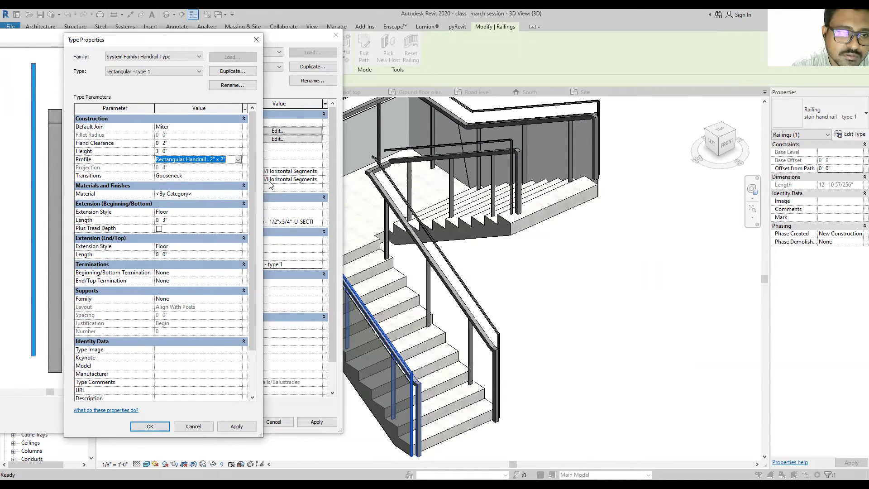
left_click(172, 221)
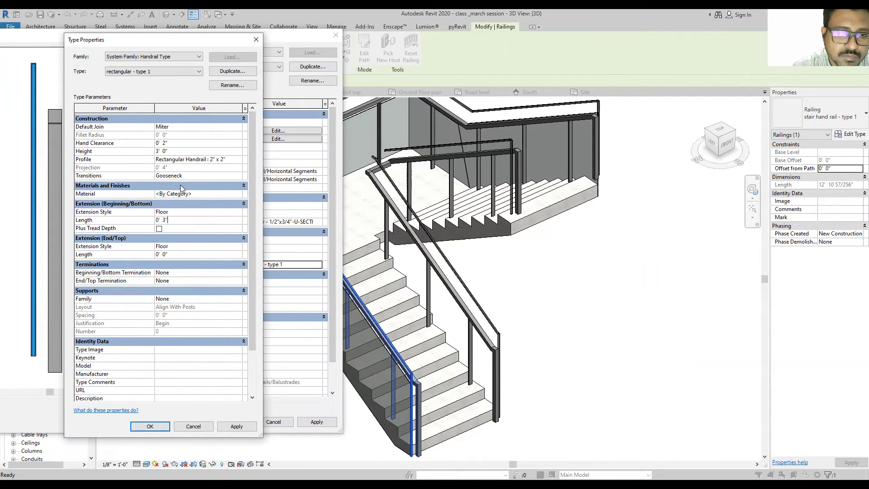
Step: Set Hand Clearance to 6" and Height to 3' 6", applying each change
left_click(176, 143)
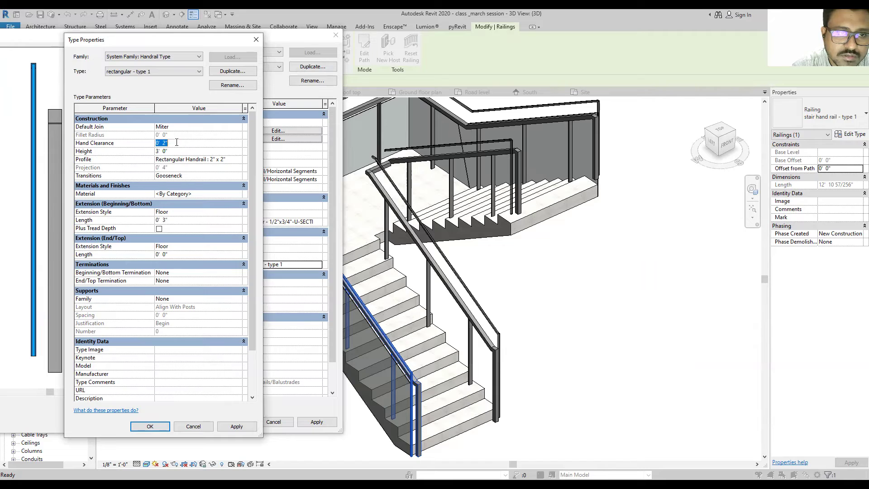
type("6")
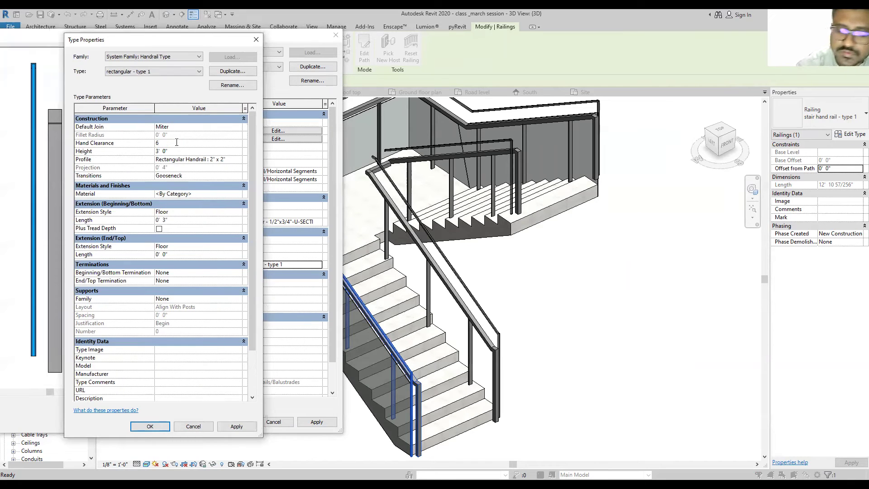
key("Return")
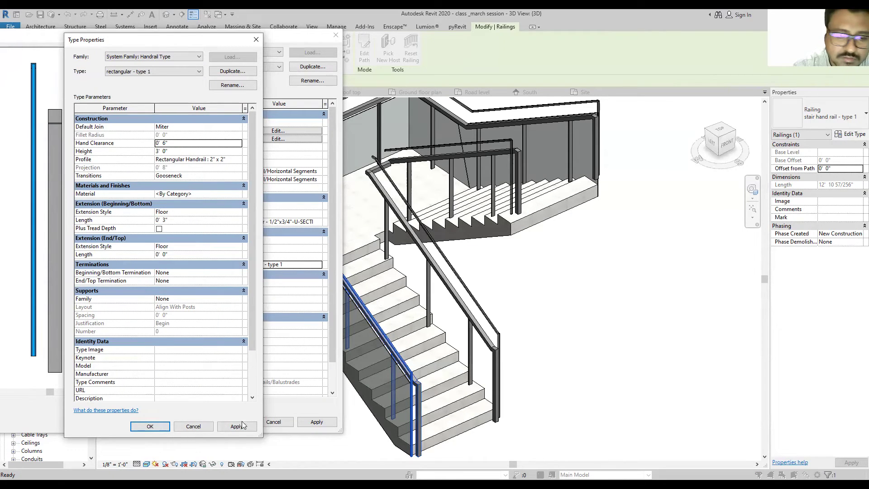
left_click(241, 427)
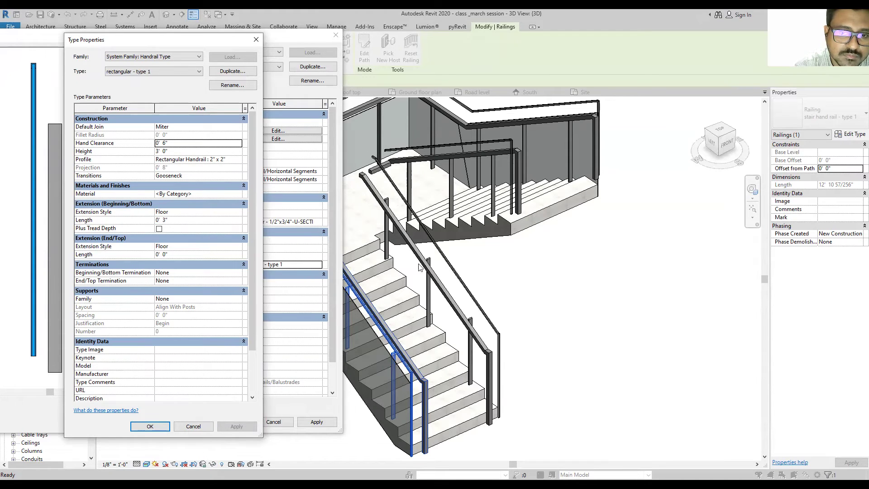
left_click(182, 153)
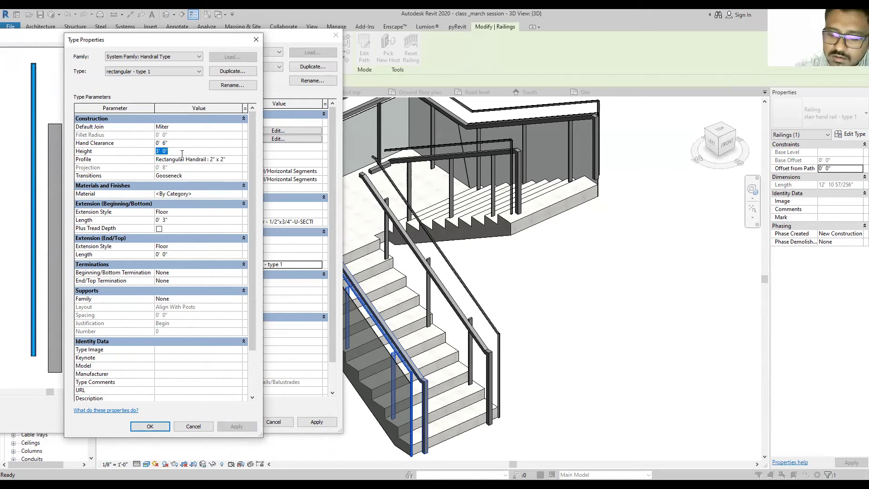
type("3' 6\"")
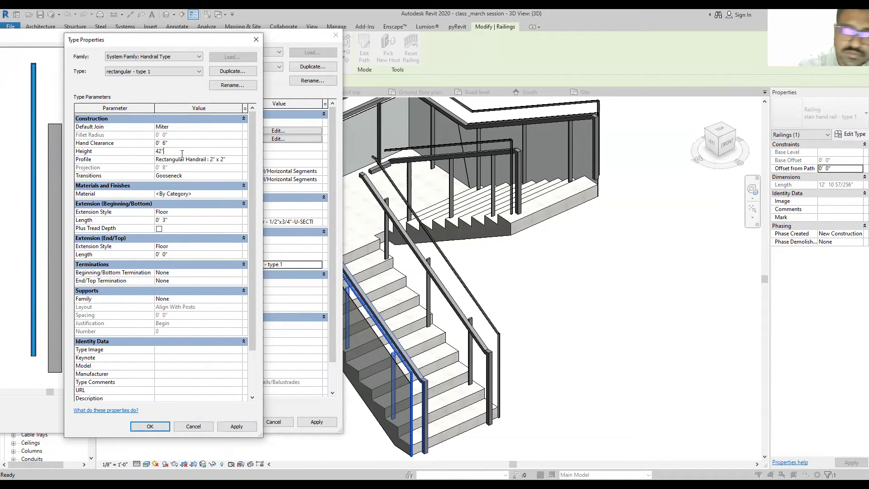
left_click(240, 426)
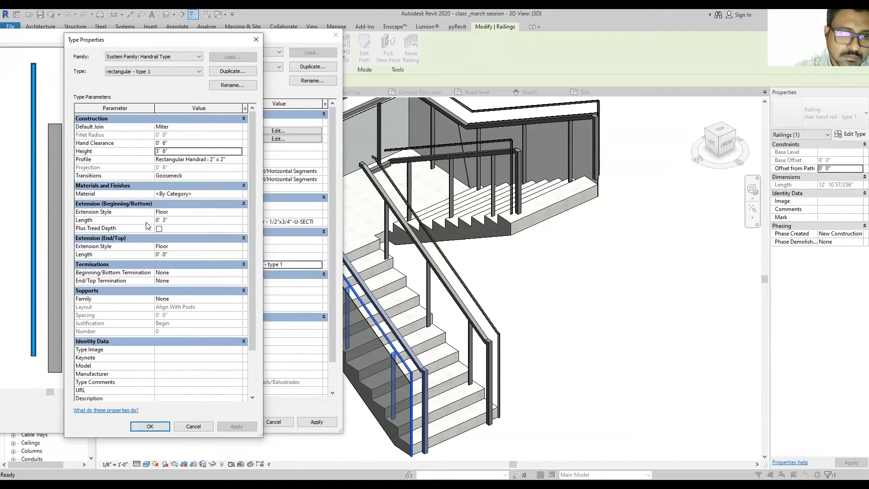
Step: Try Wall and Post for the handrail's bottom extension style, then settle on Floor
mouse_move(84, 220)
left_click(195, 212)
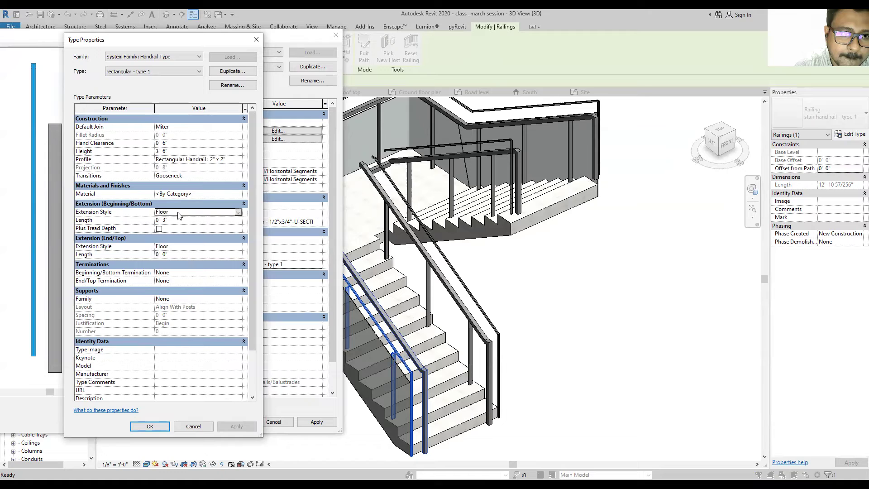
left_click(238, 213)
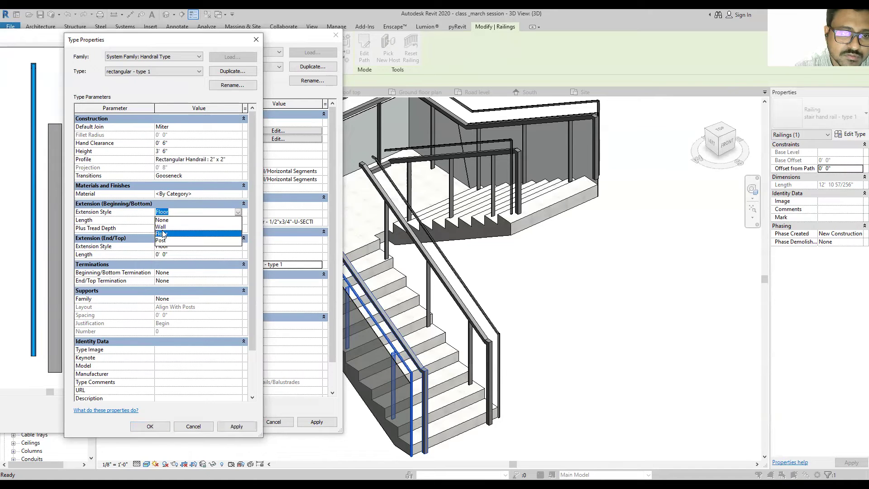
left_click(161, 226)
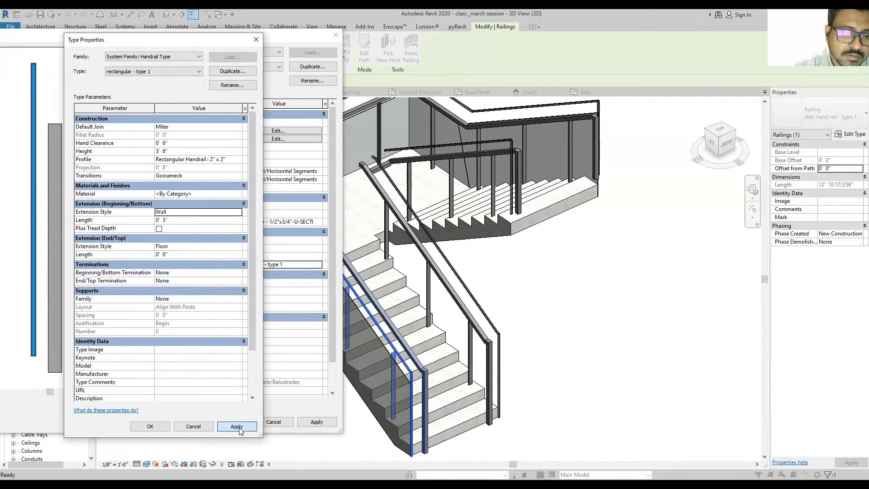
left_click(238, 428)
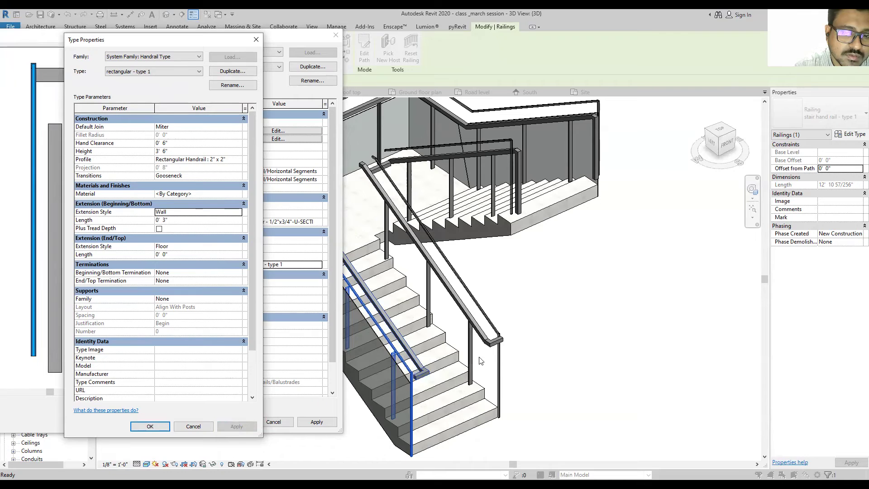
mouse_move(198, 212)
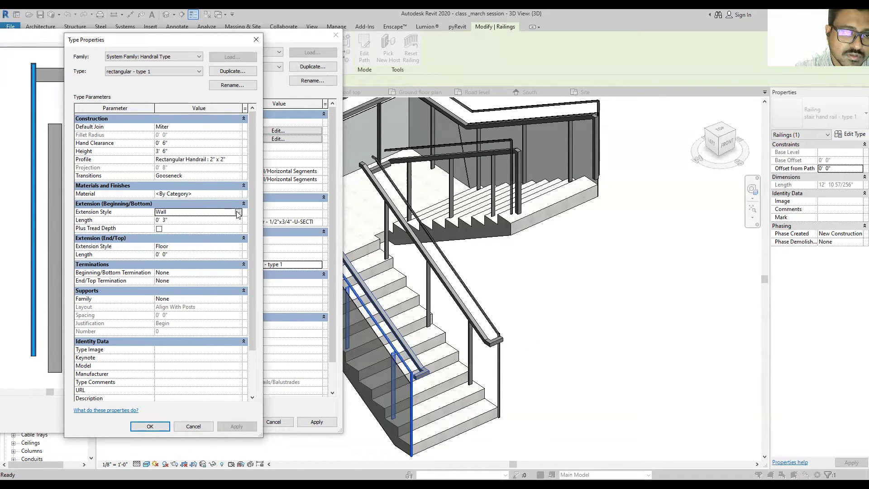
left_click(239, 213)
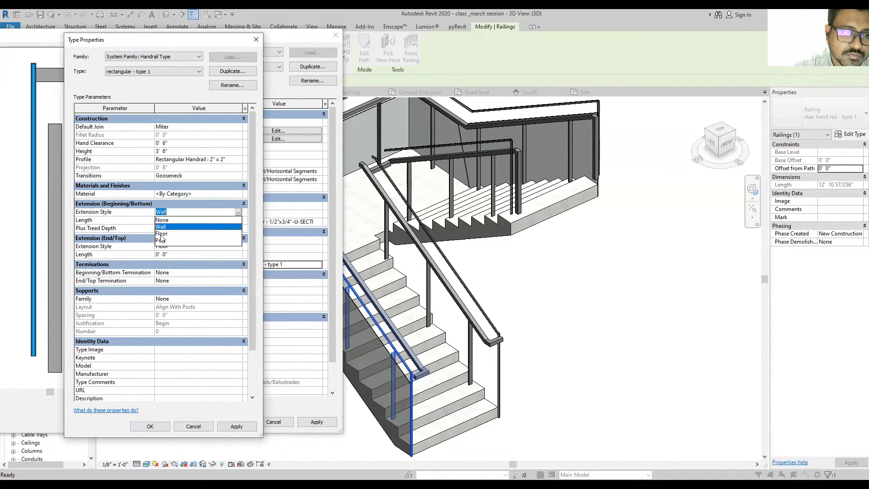
left_click(243, 426)
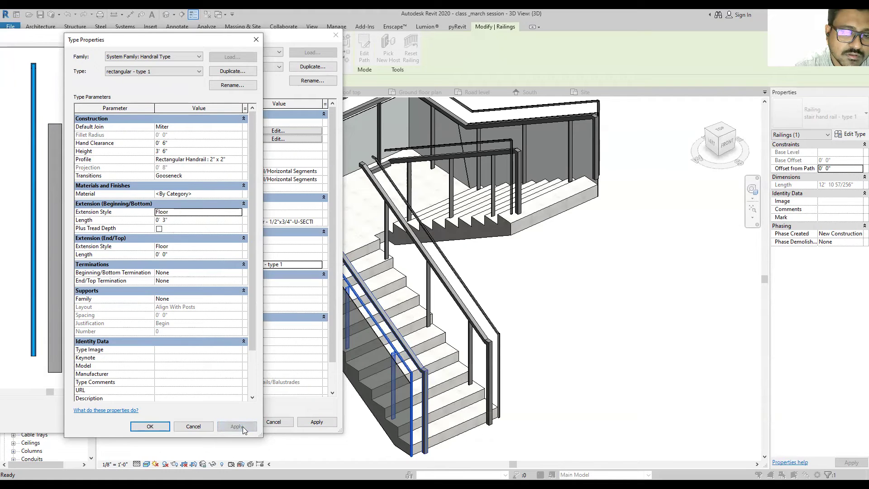
left_click(238, 211)
left_click(204, 239)
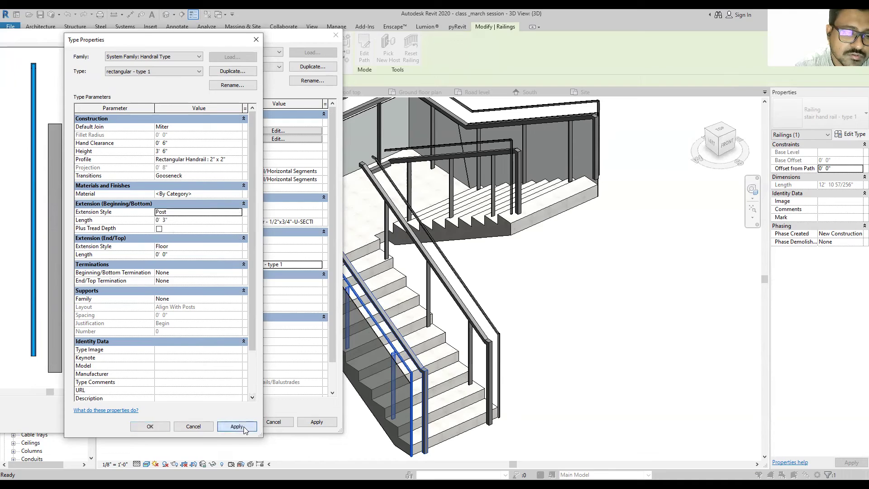
left_click(243, 427)
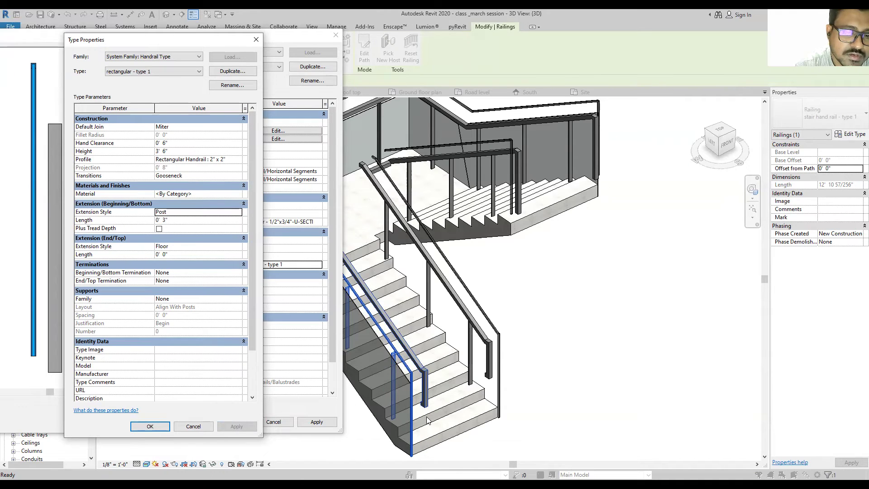
left_click(239, 212)
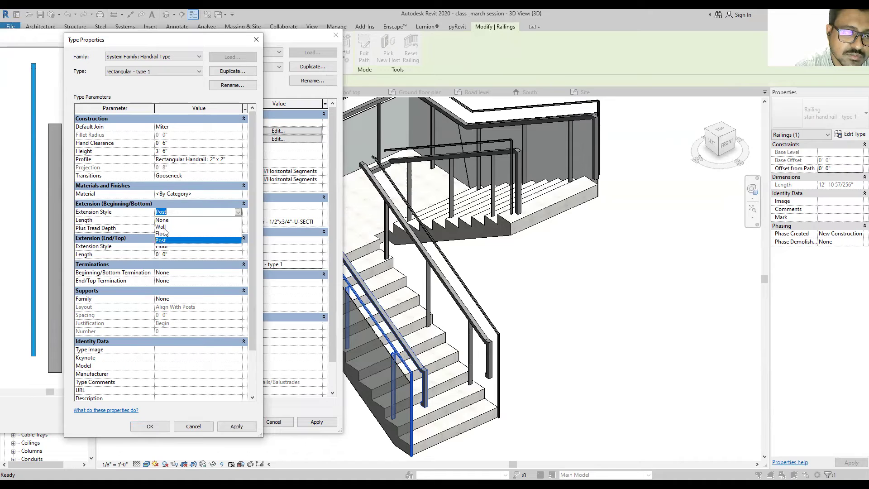
left_click(162, 233)
left_click(238, 427)
Step: Try a 6" bottom extension length and apply it
left_click(173, 220)
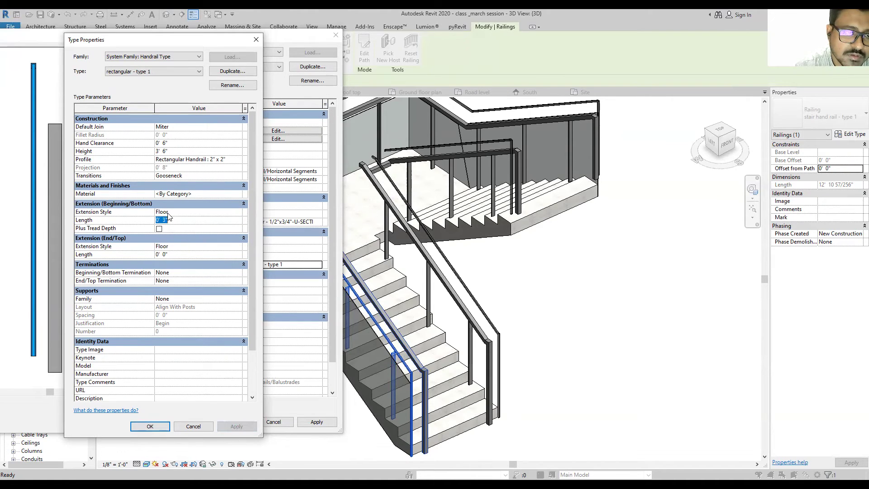
type("6")
key("Return")
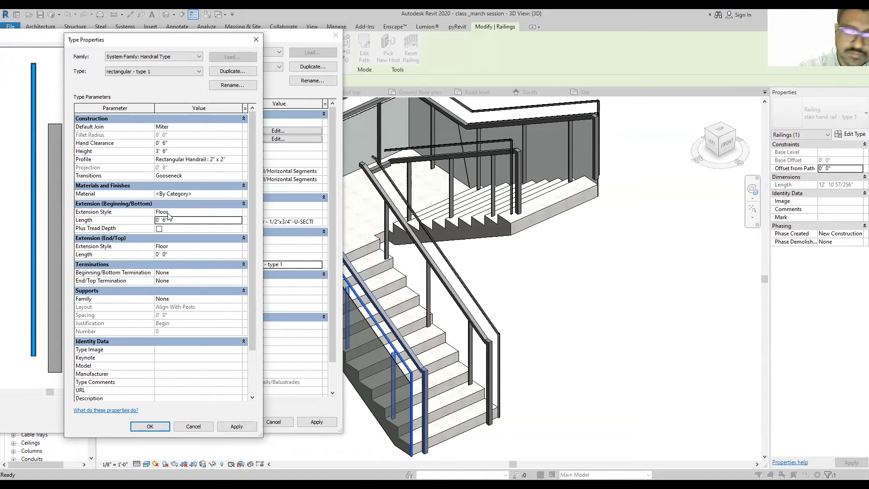
left_click(243, 425)
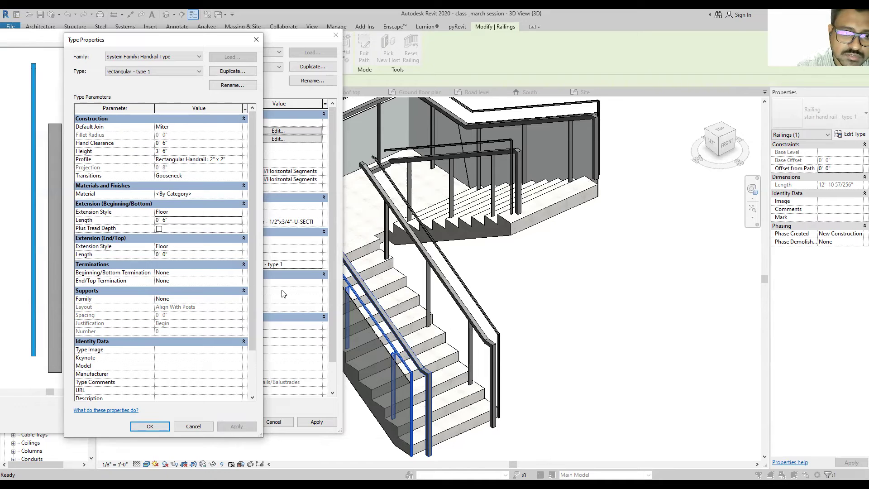
Step: Set the bottom extension length to 0" with Plus Tread Depth checked, apply, and close the handrail type
left_click(159, 229)
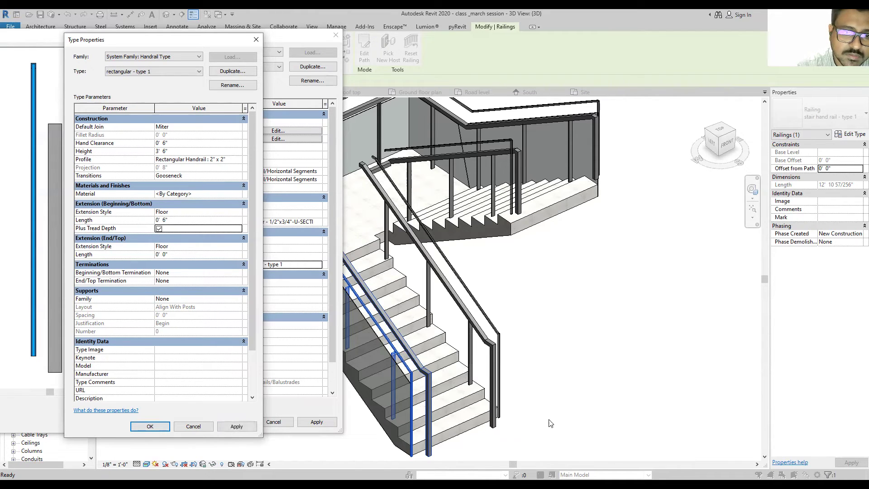
left_click(179, 221)
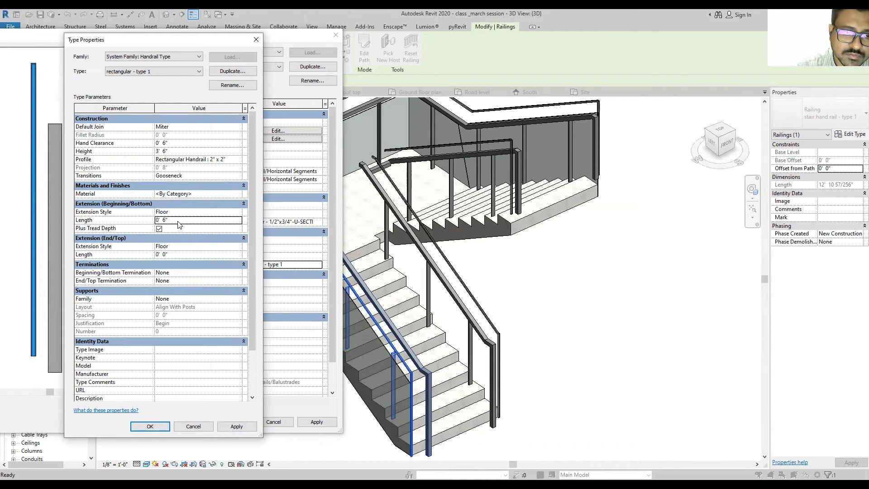
type("0")
key("Return")
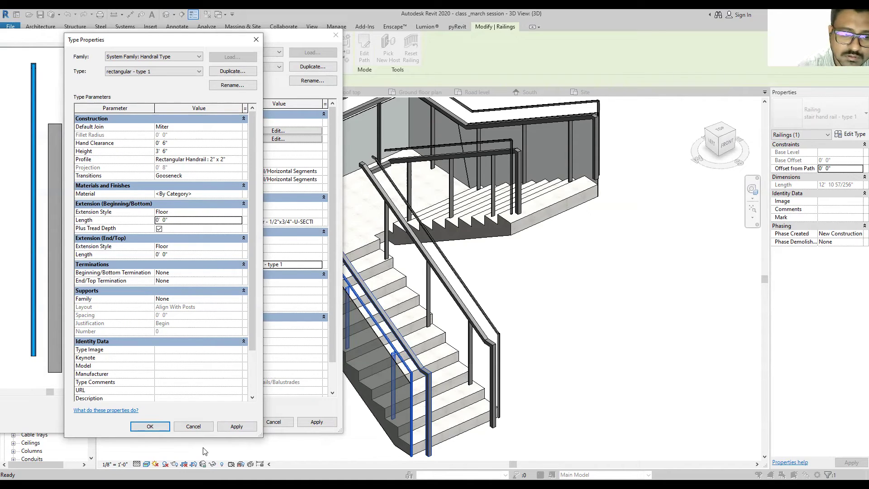
left_click(237, 427)
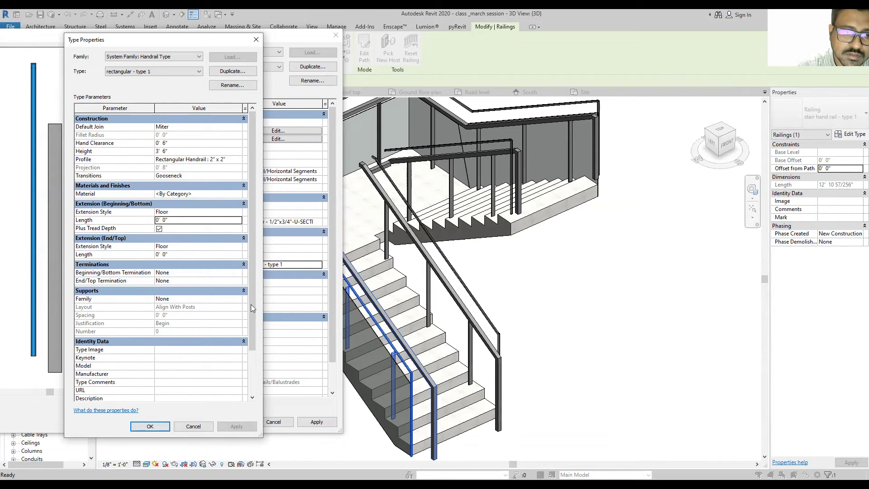
left_click(159, 229)
left_click(246, 426)
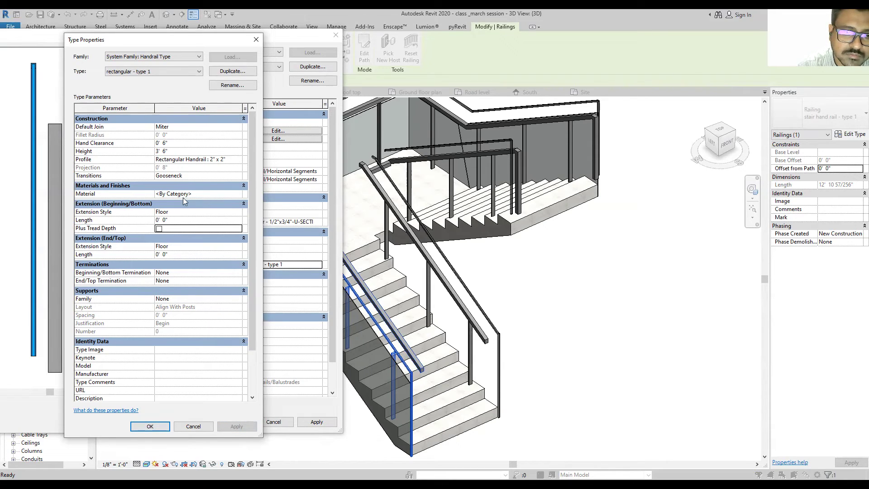
left_click(159, 229)
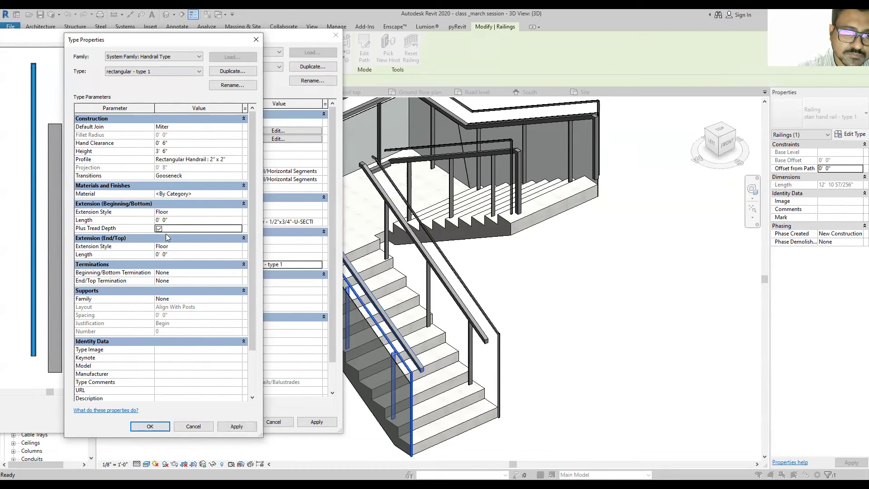
left_click(237, 427)
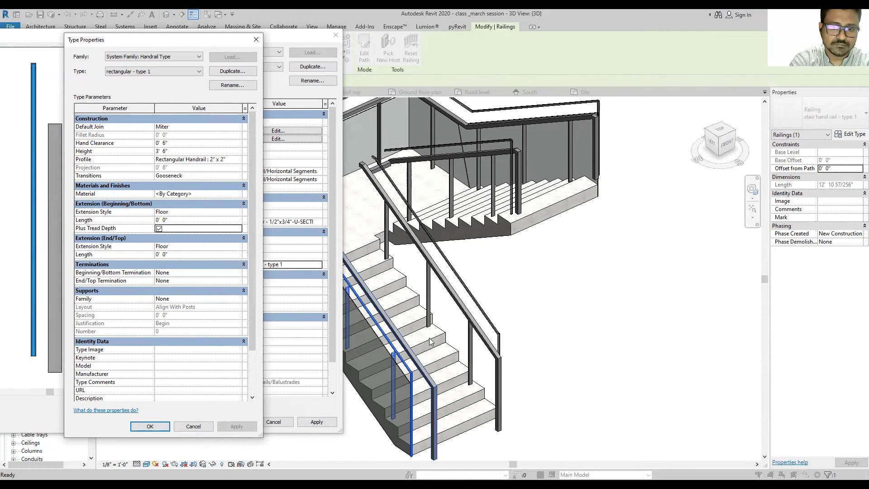
left_click(196, 427)
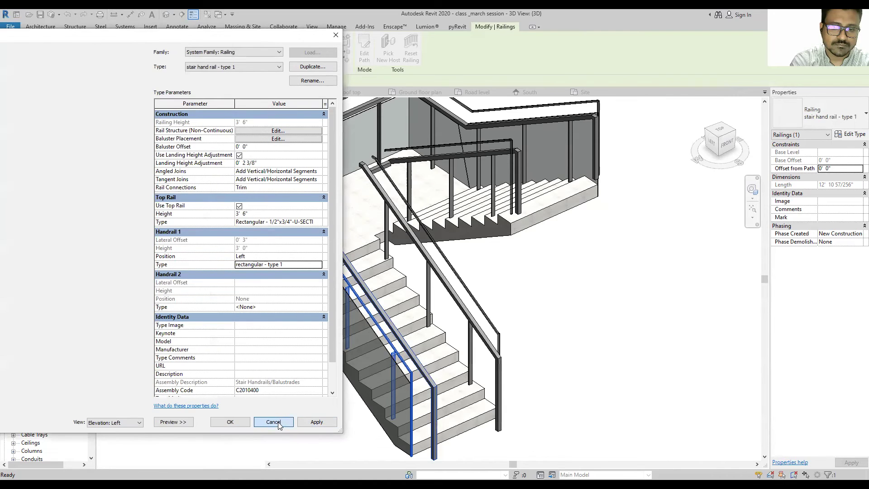
Step: Close the railing type settings, clear the selection, and dismiss the save reminder
left_click(278, 425)
left_click(585, 305)
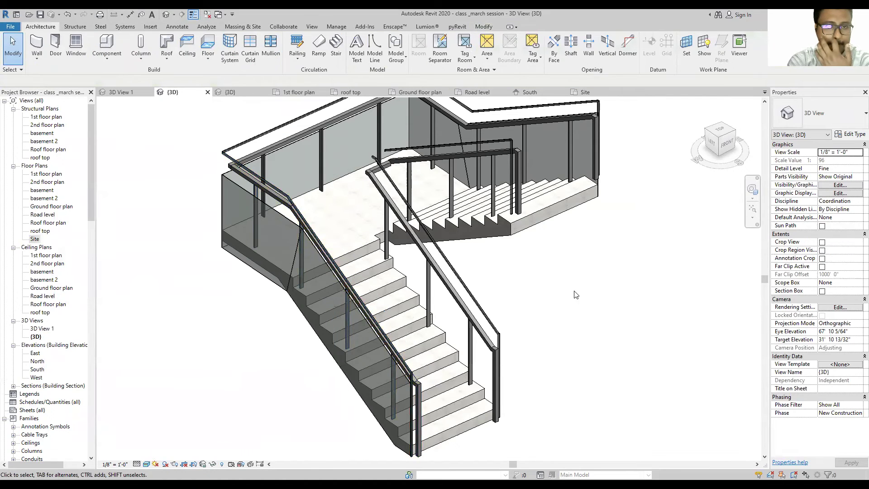
scroll(520, 280, "down", 3)
scroll(516, 278, "down", 2)
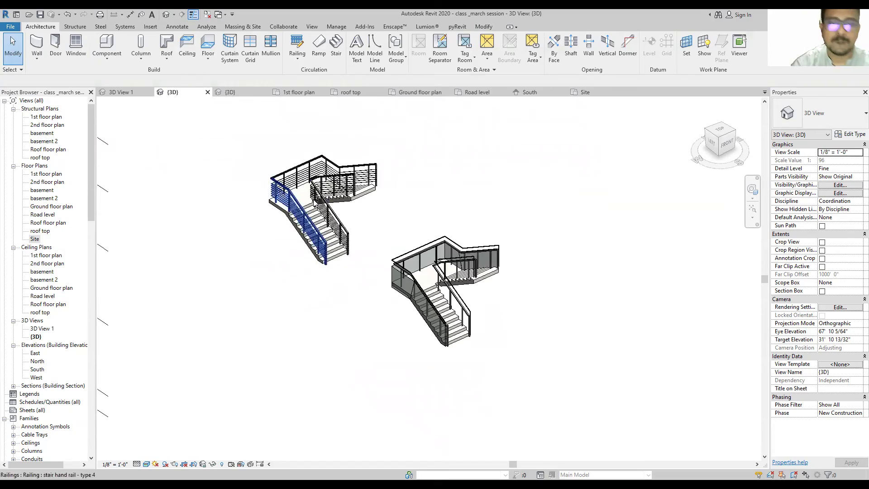
scroll(281, 193, "up", 3)
scroll(276, 190, "up", 1)
scroll(267, 181, "up", 3)
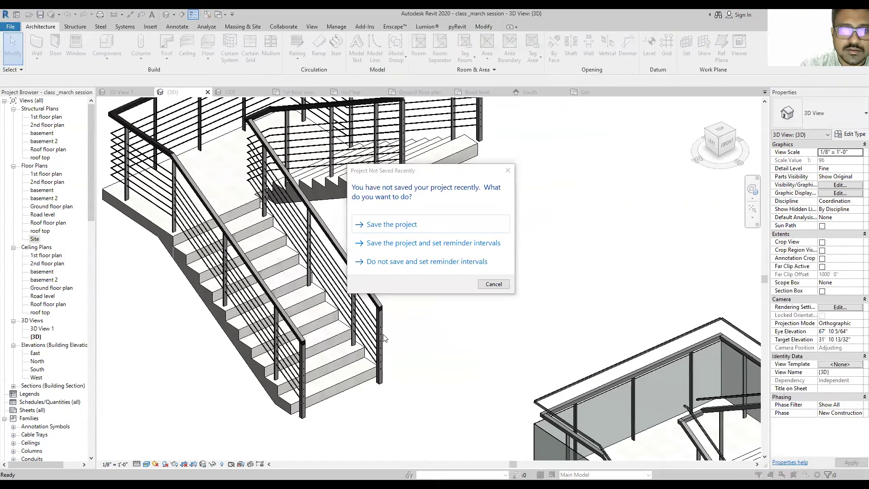
left_click(508, 170)
Step: Select the inner stair railing in 3D and open its type properties
scroll(316, 238, "up", 3)
scroll(268, 202, "down", 2)
scroll(268, 202, "up", 2)
scroll(317, 272, "down", 1)
scroll(428, 380, "down", 1)
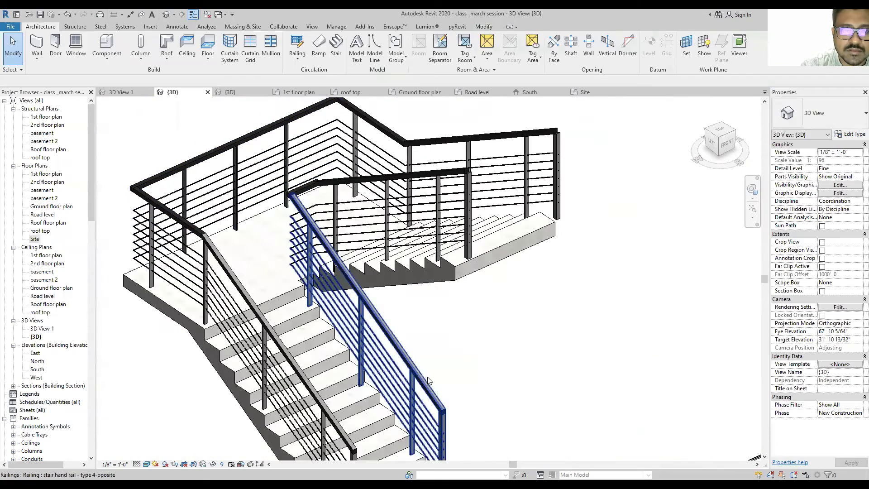
scroll(408, 358, "down", 2)
scroll(389, 331, "up", 2)
scroll(383, 325, "down", 1)
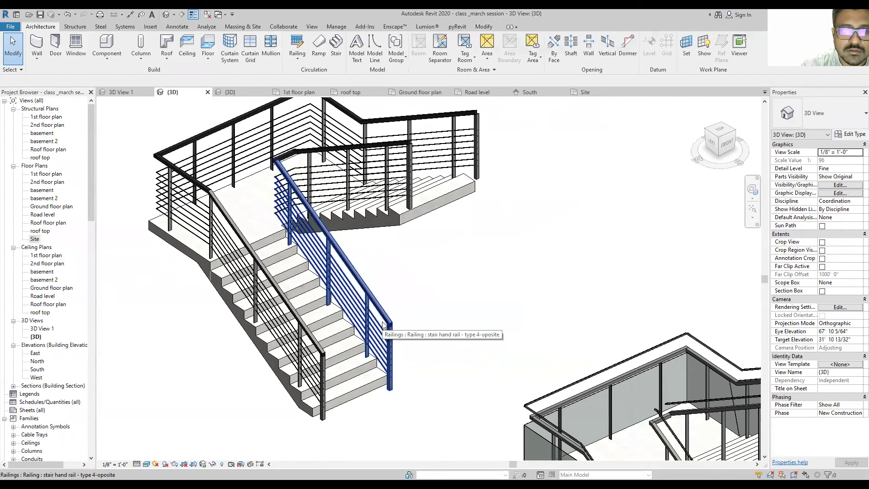
left_click(383, 325)
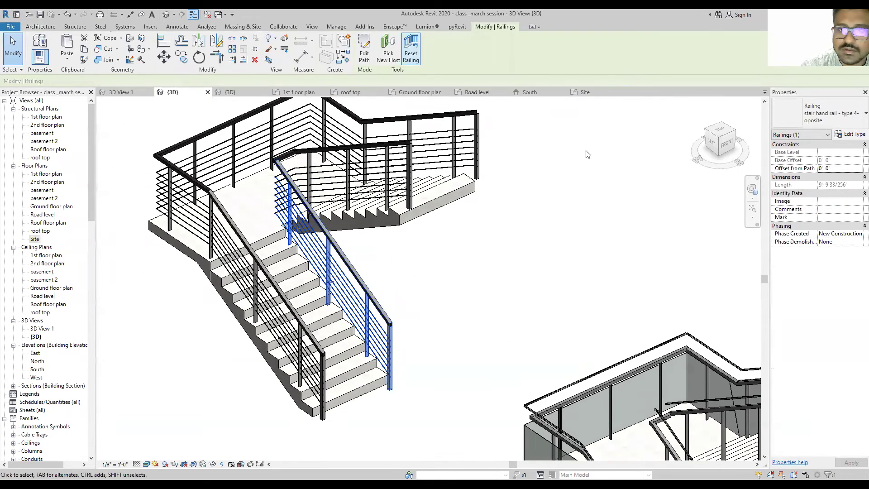
left_click(852, 135)
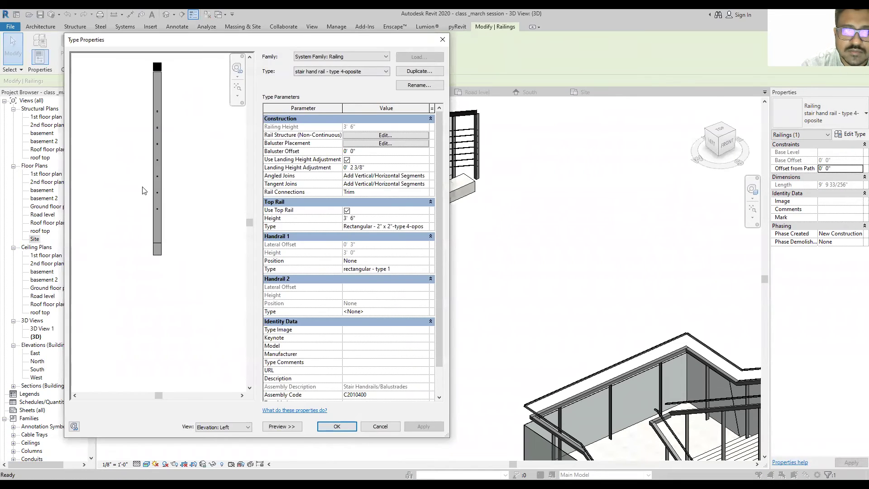
left_click(385, 136)
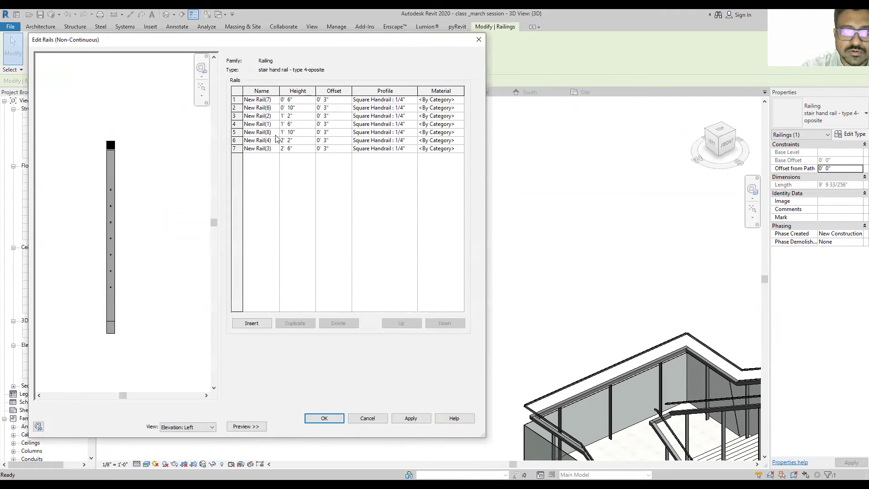
left_click(265, 98)
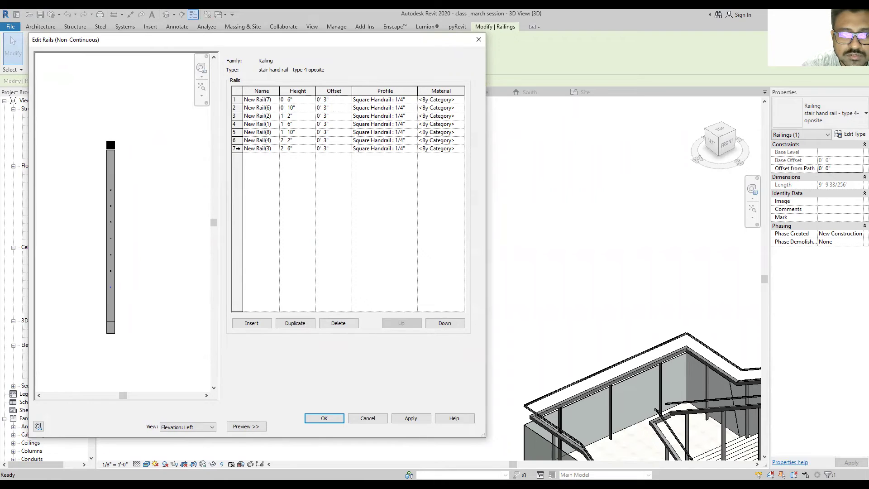
left_click(235, 148)
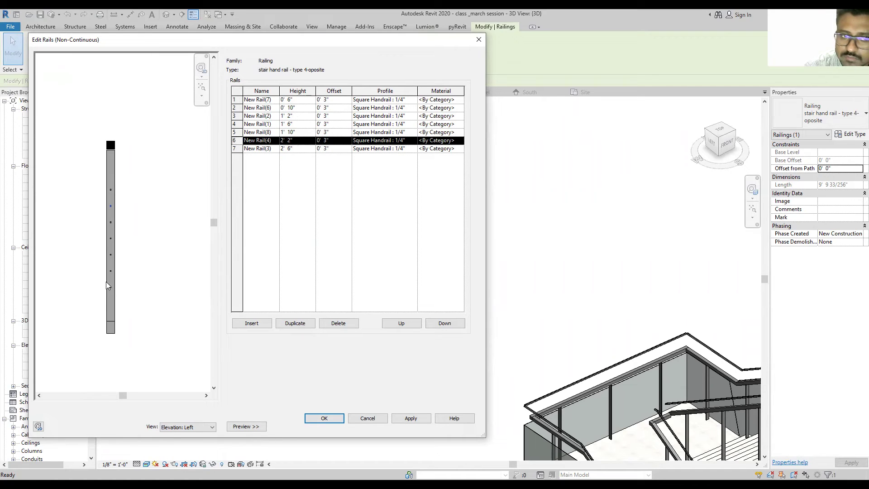
left_click(210, 424)
left_click(186, 466)
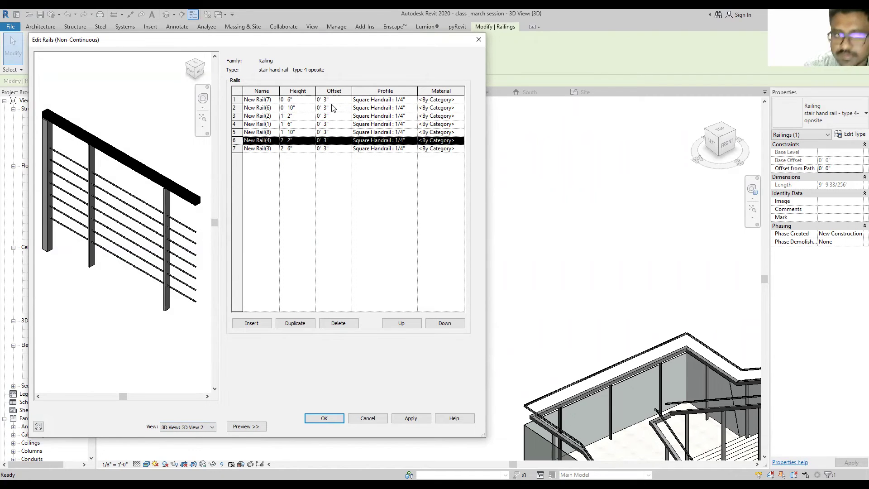
left_click(412, 100)
left_click(413, 100)
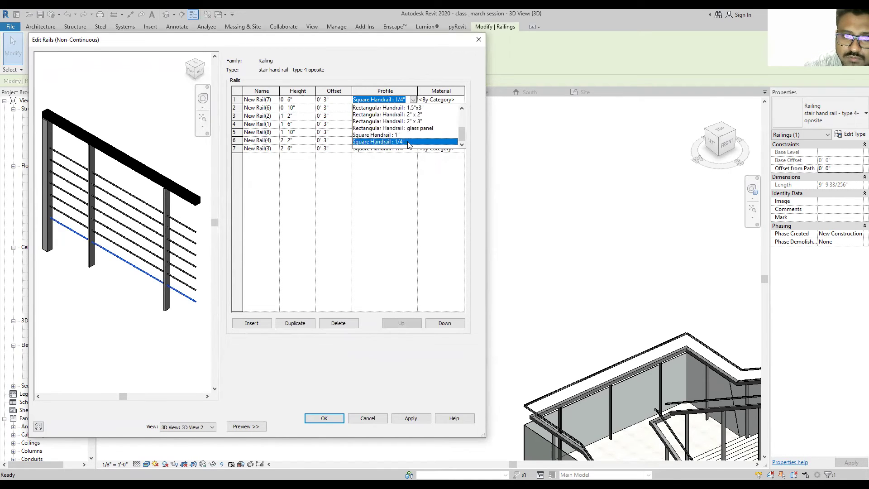
left_click(479, 40)
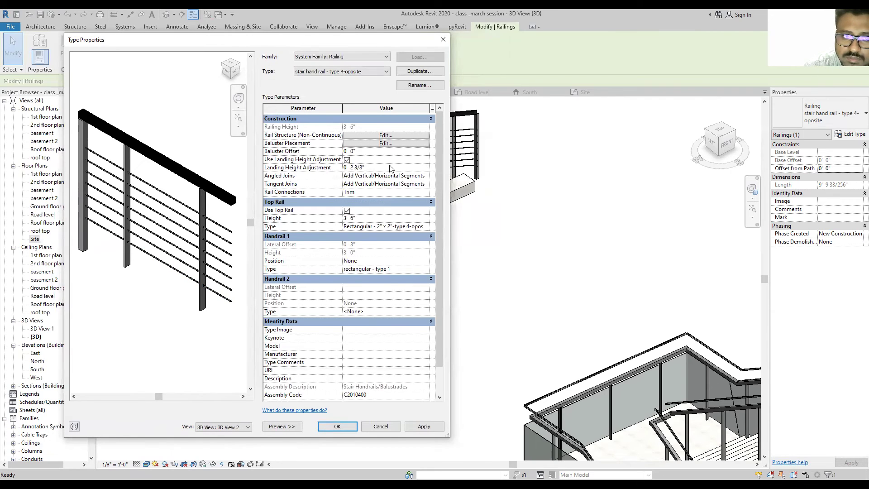
left_click(401, 145)
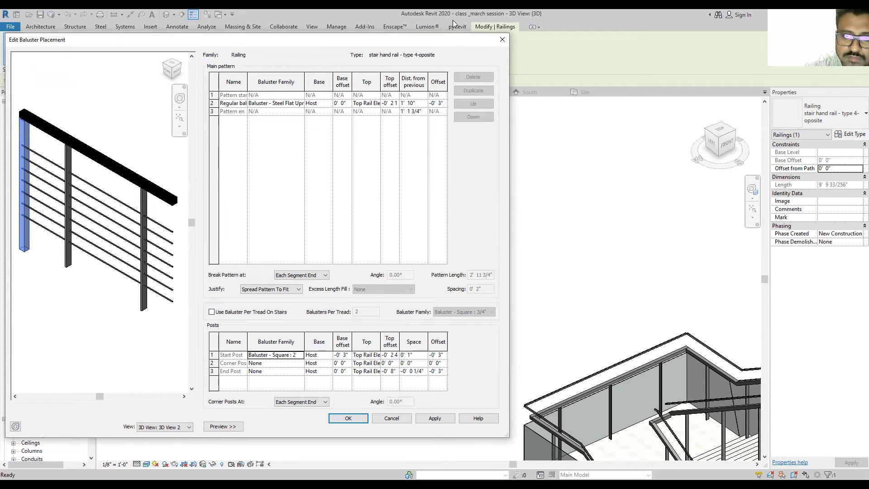
left_click(502, 39)
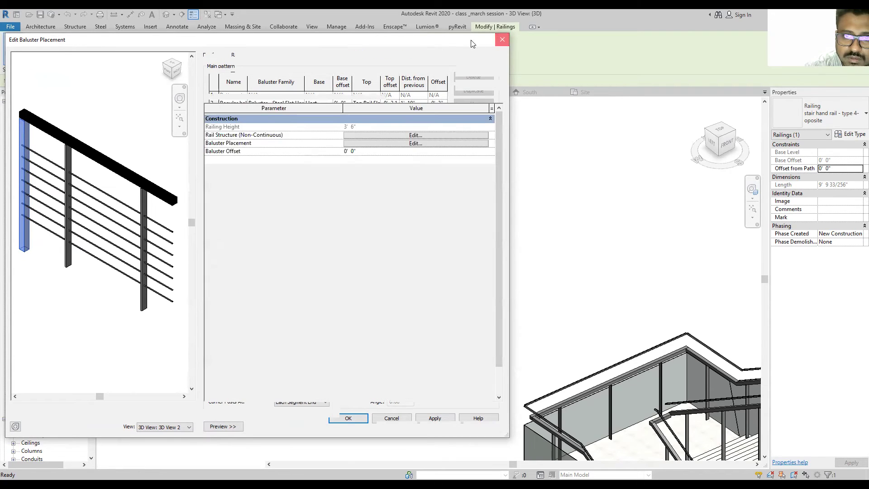
left_click(445, 42)
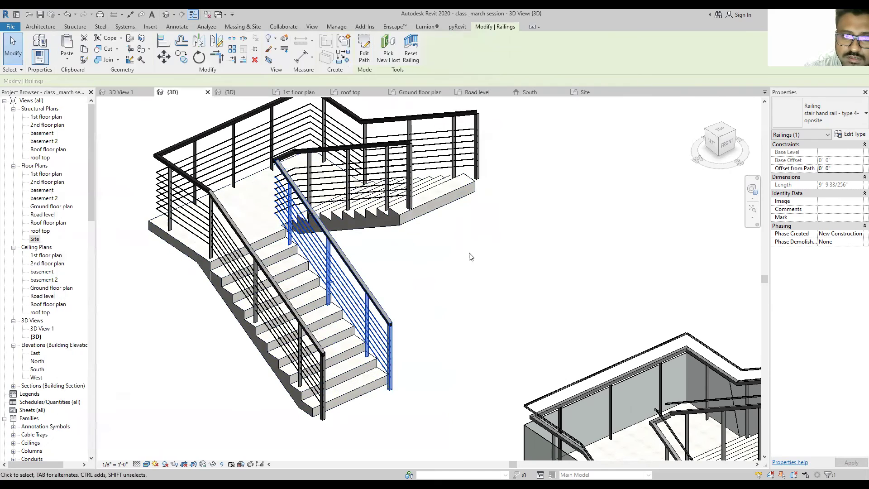
Step: Deselect and browse the Project Browser to the Square Handrail profile types
left_click(456, 267)
scroll(27, 362, "down", 5)
scroll(27, 362, "down", 3)
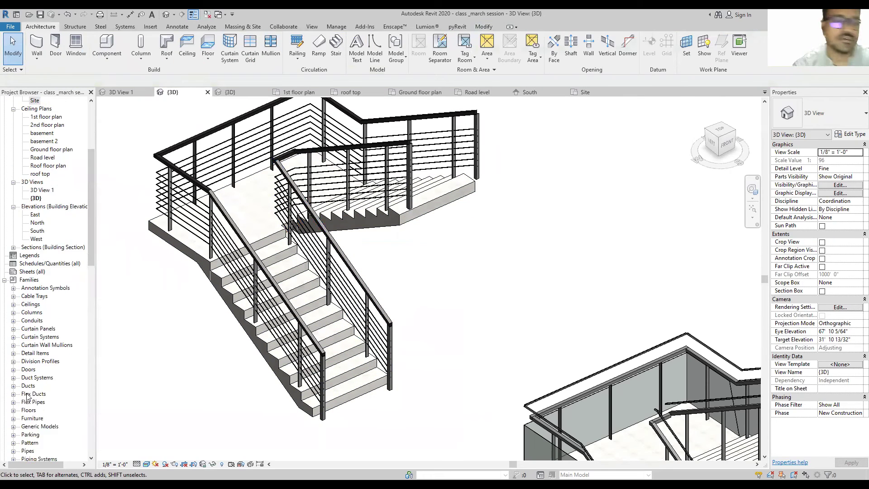
scroll(27, 362, "down", 3)
scroll(24, 364, "down", 1)
scroll(49, 351, "down", 3)
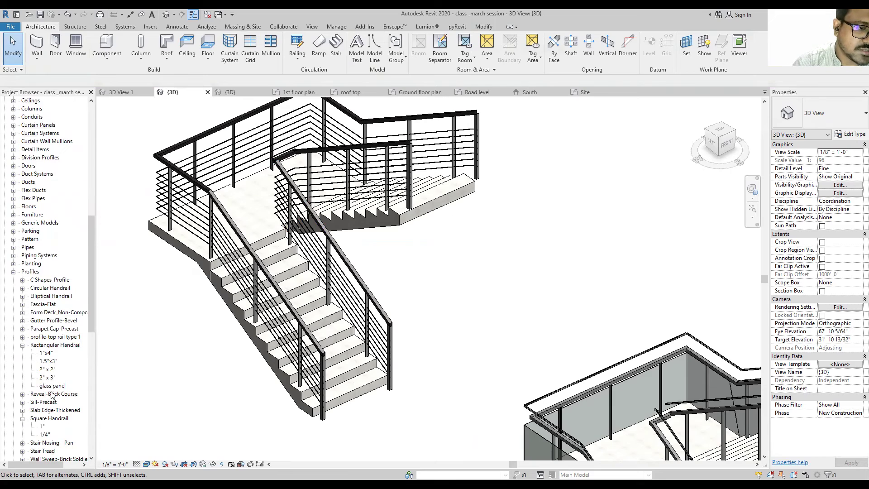
scroll(47, 389, "down", 2)
left_click(44, 386)
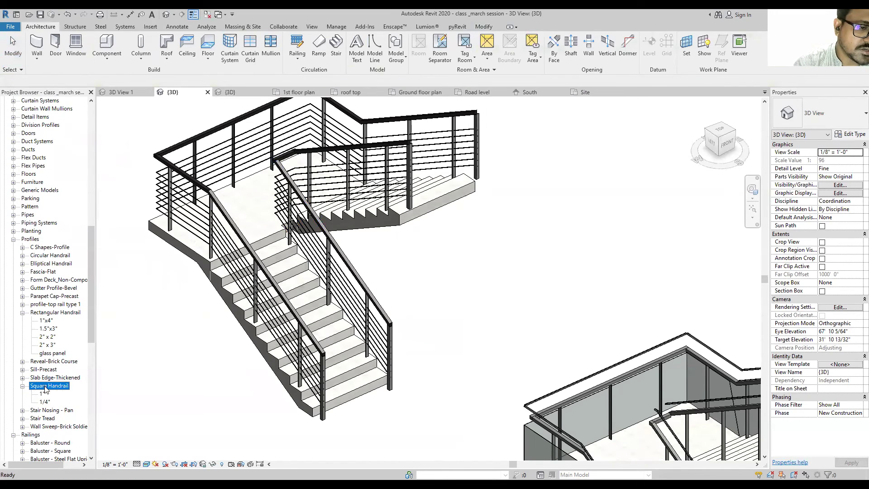
left_click(47, 402)
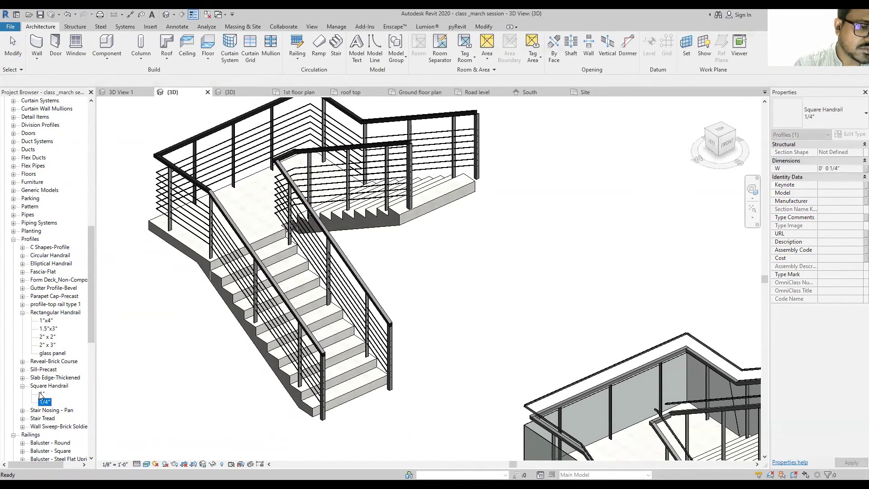
left_click(42, 393)
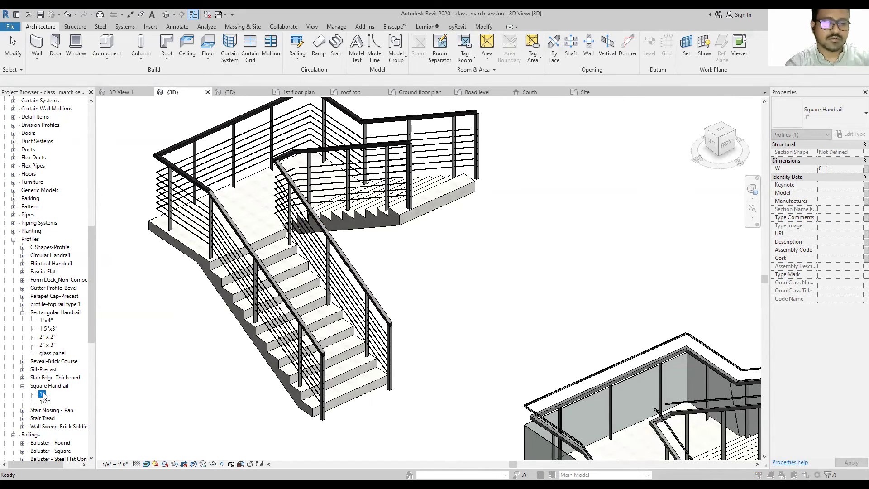
Step: Check the 1" Square Handrail profile's 1" width, close it unchanged, and bring up its context menu
double_click(42, 394)
left_click(378, 144)
left_click(337, 144)
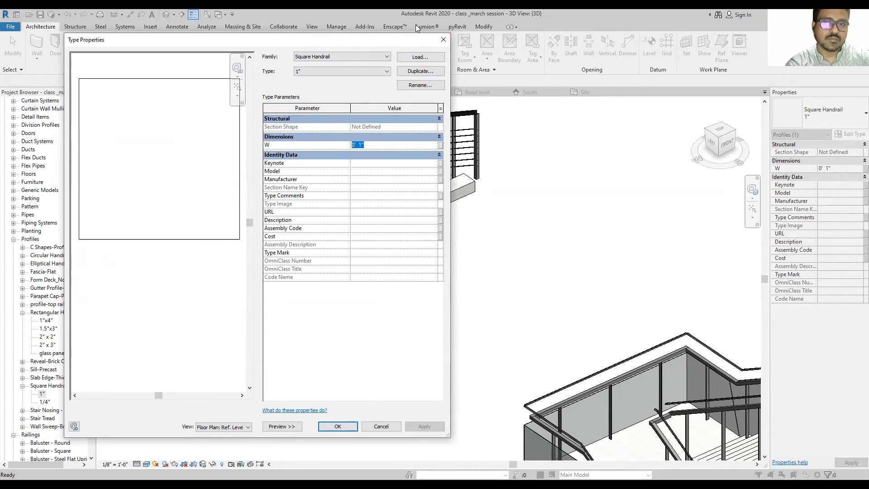
left_click(442, 41)
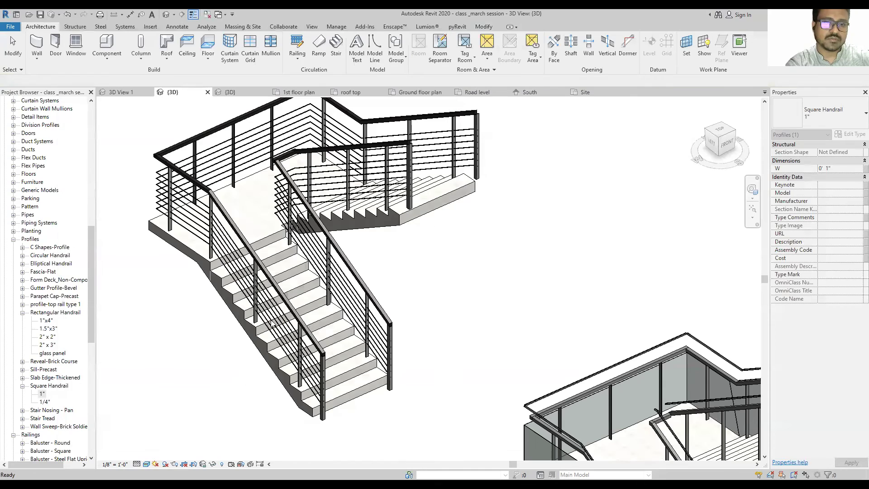
right_click(43, 396)
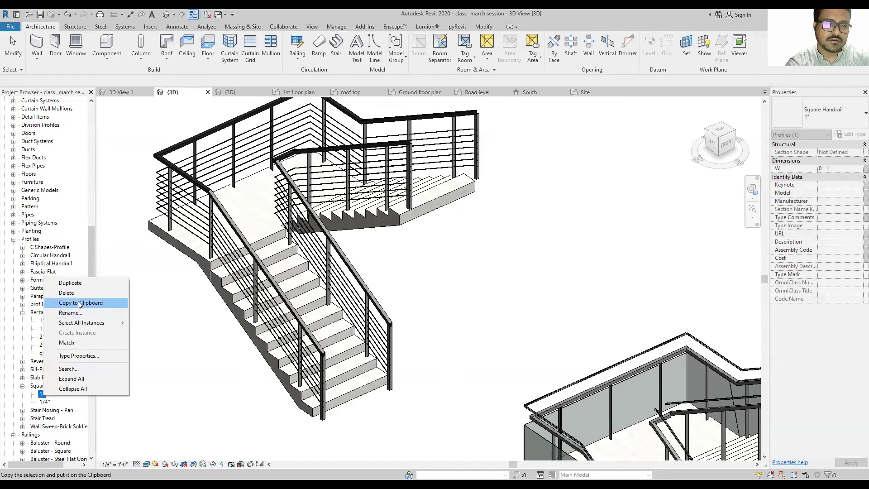
Step: Duplicate the 1" Square Handrail profile as a new type named 3/4"
left_click(80, 283)
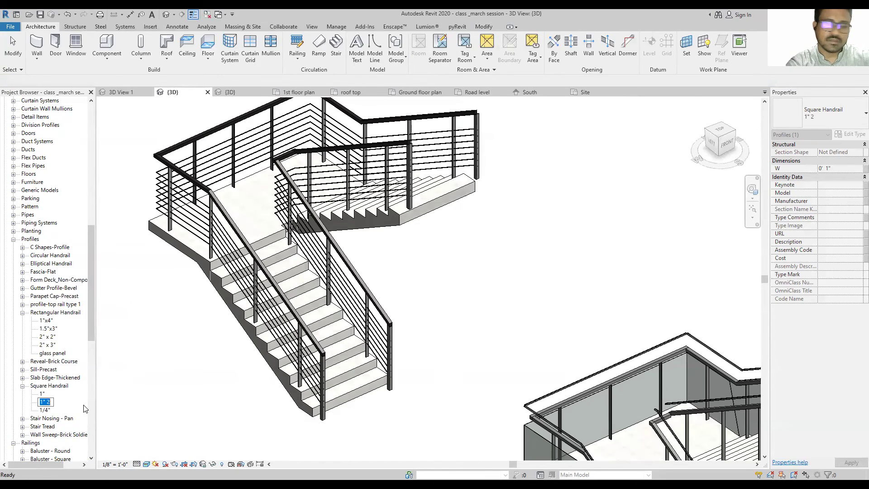
type("3/4")
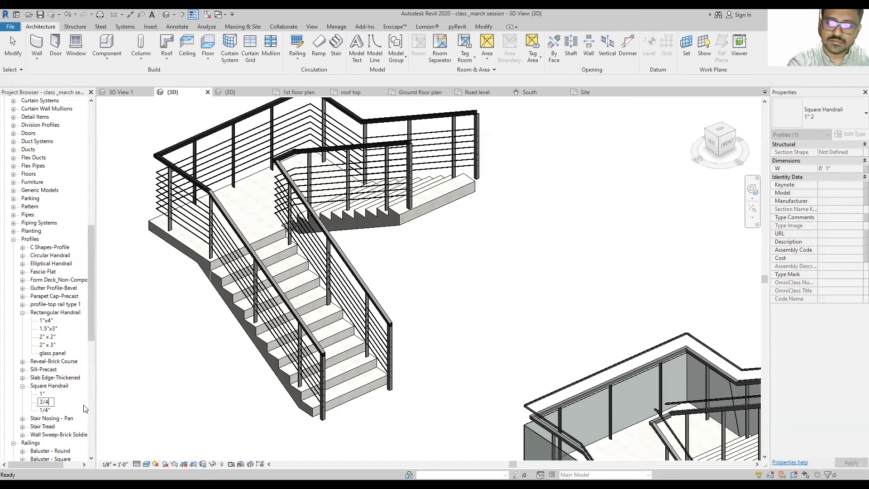
key("Return")
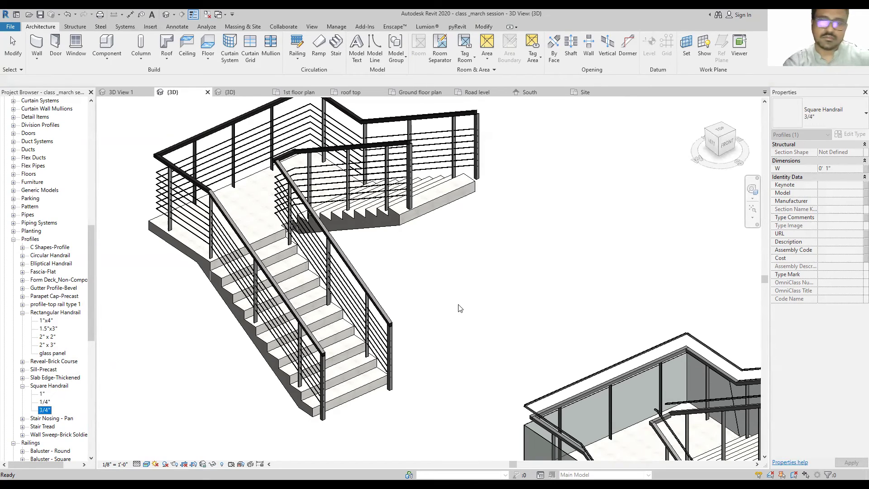
left_click(485, 292)
Step: Set the 3/4" profile's width W to 3/4", then edit the inner railing's path
left_click(45, 410)
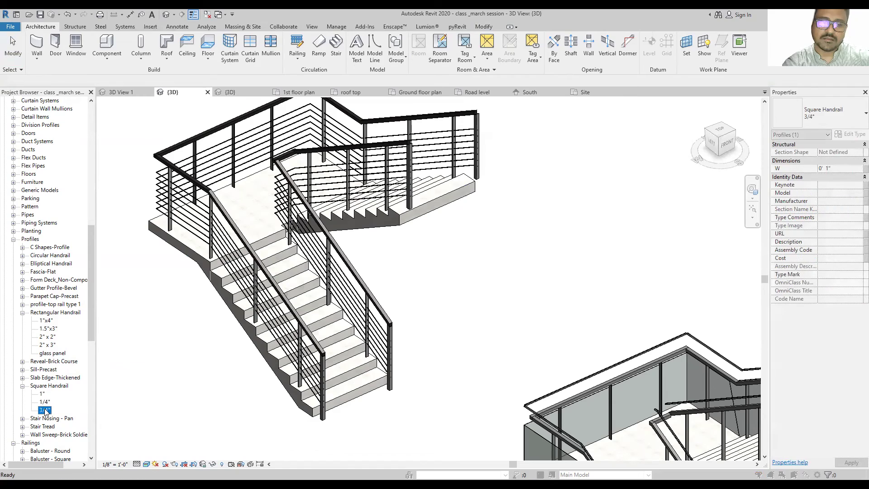
double_click(44, 410)
double_click(384, 145)
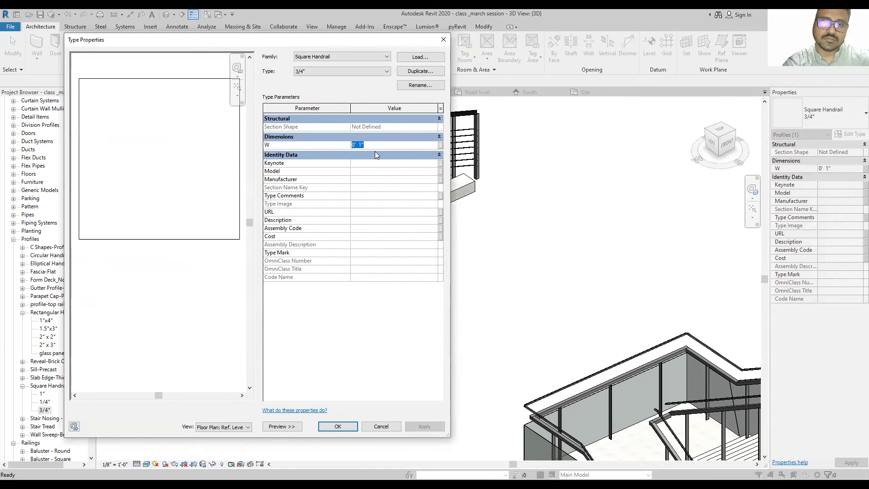
type("3/4")
key("Return")
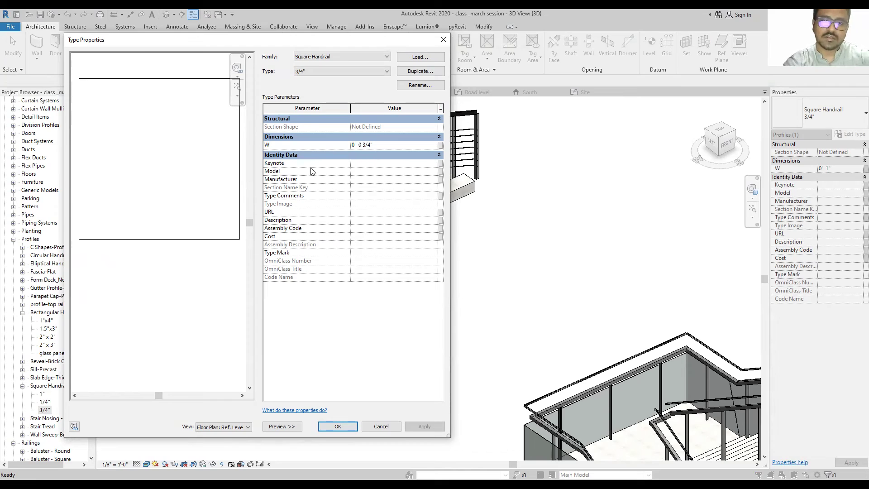
left_click(328, 425)
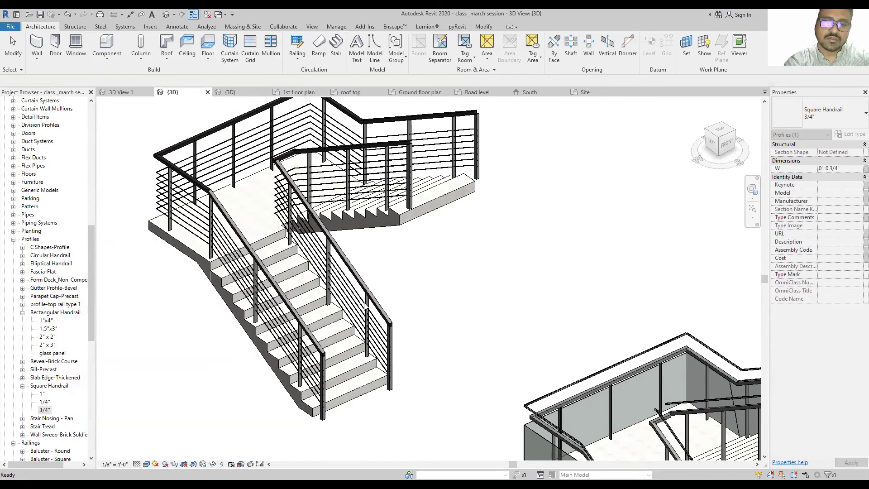
double_click(390, 328)
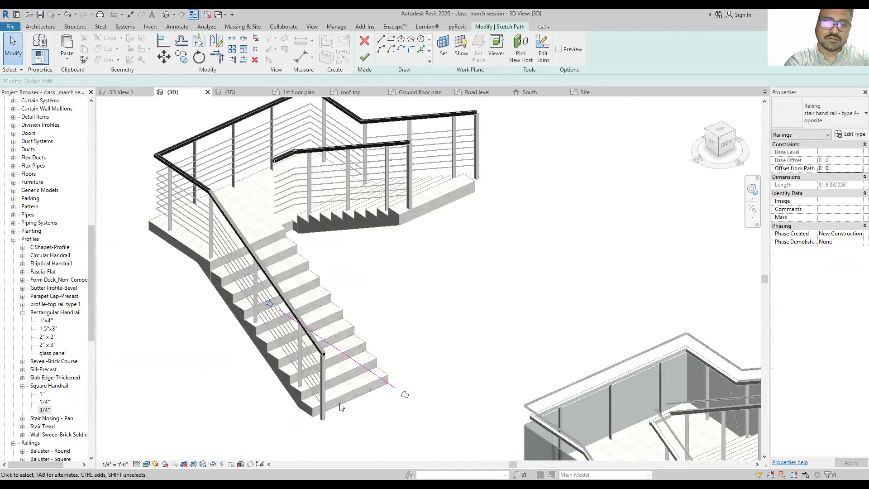
Step: Finish the railing path edit and open the railing type's horizontal rails list
left_click(365, 57)
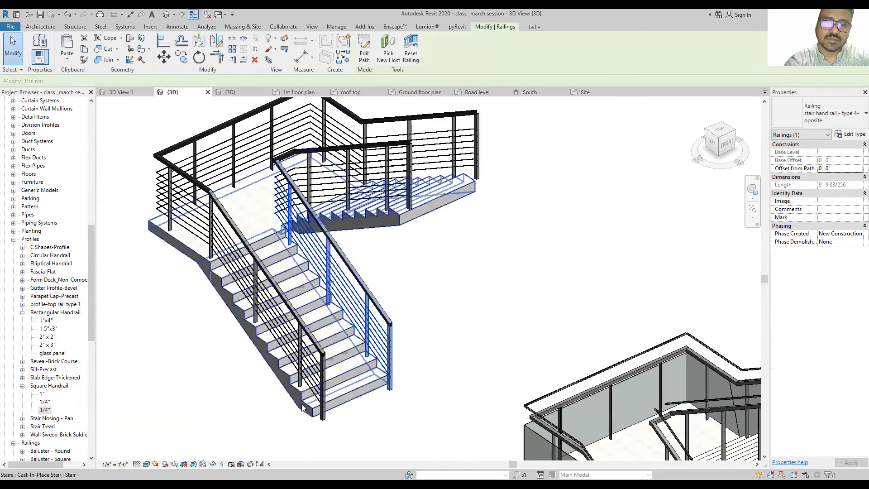
scroll(410, 331, "up", 3)
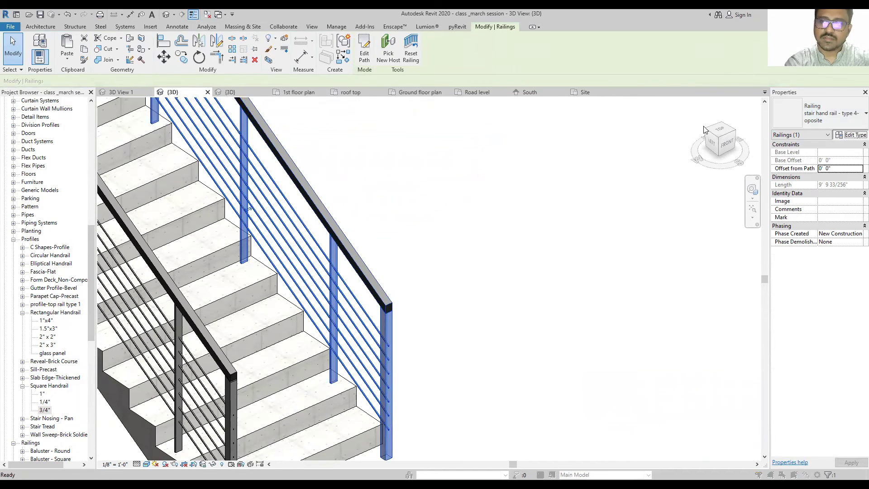
left_click(851, 134)
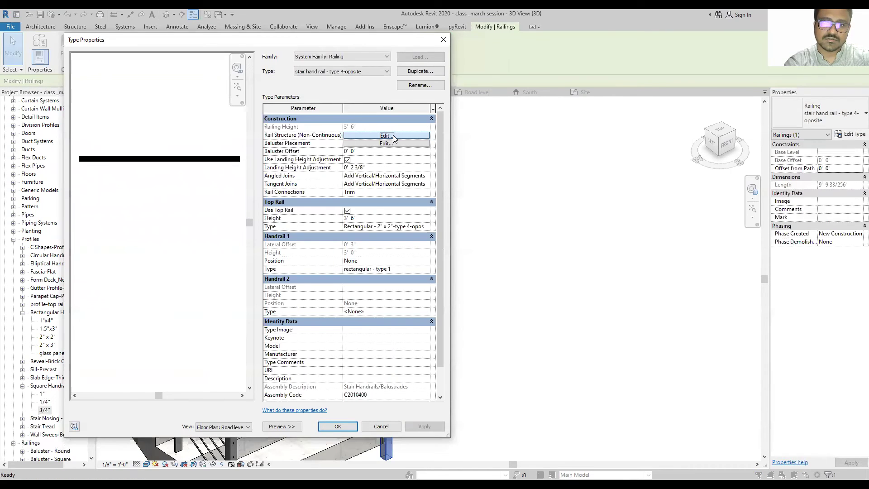
left_click(393, 135)
Step: Give rails 1, 3, 5 and 7 the Square Handrail 3/4" profile and accept the changes
left_click(412, 101)
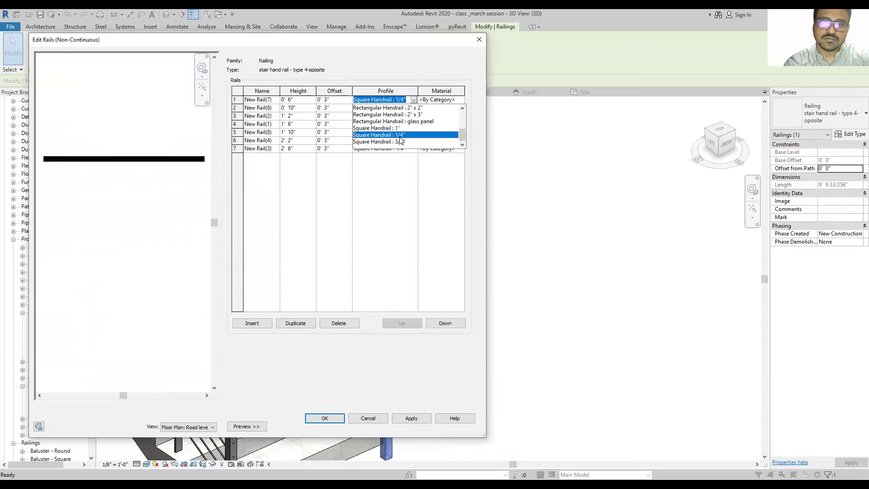
left_click(397, 142)
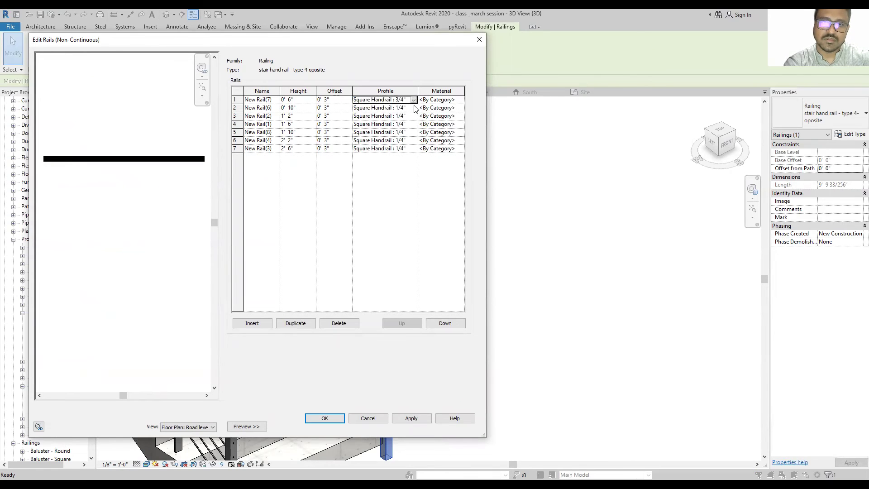
left_click(410, 116)
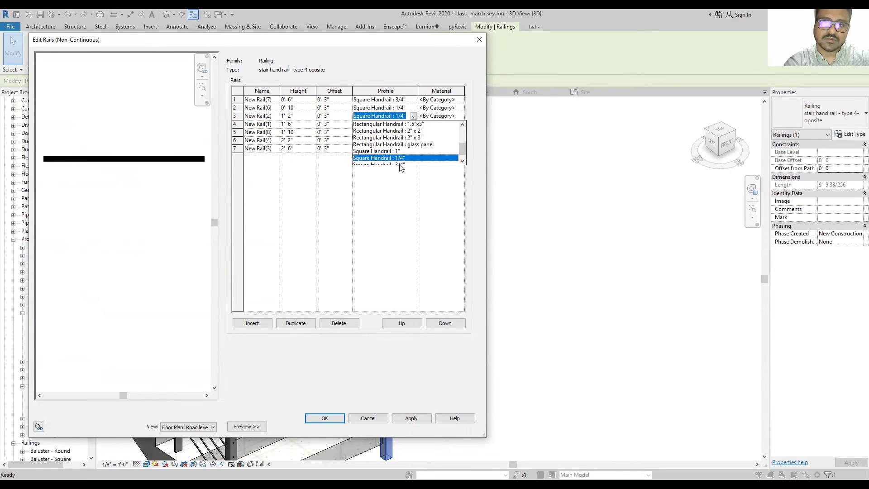
left_click(400, 158)
left_click(409, 132)
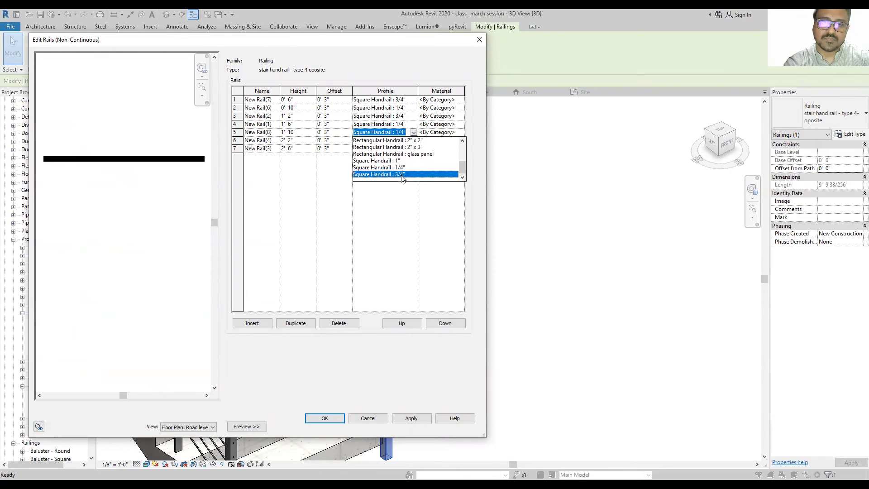
left_click(402, 175)
left_click(413, 150)
left_click(413, 150)
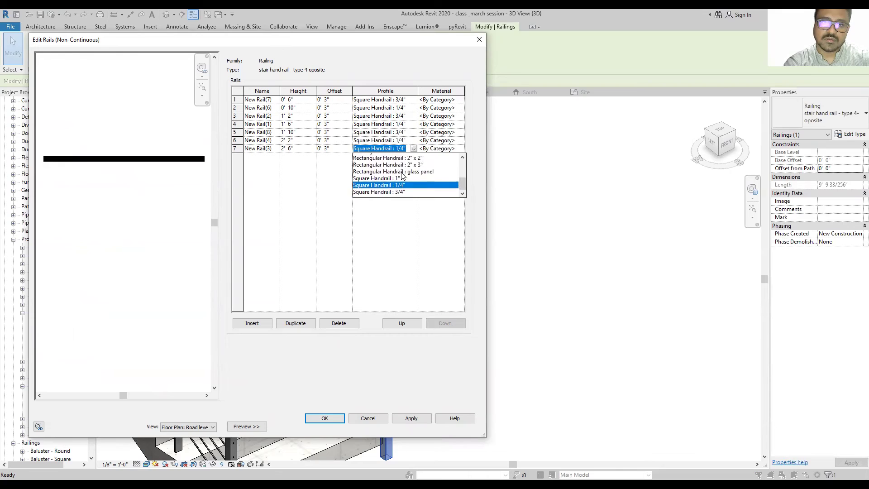
left_click(398, 191)
left_click(415, 418)
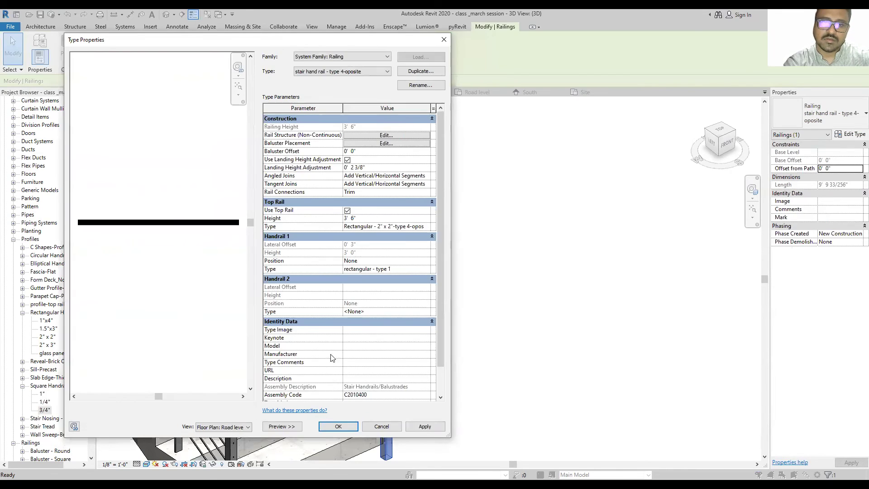
key("Return")
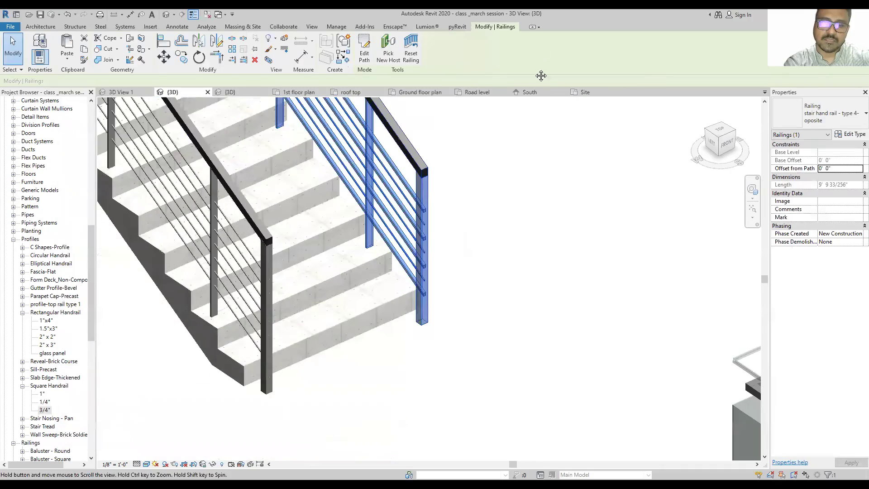
scroll(528, 243, "up", 5)
left_click(485, 254)
scroll(481, 367, "up", 3)
scroll(481, 367, "down", 2)
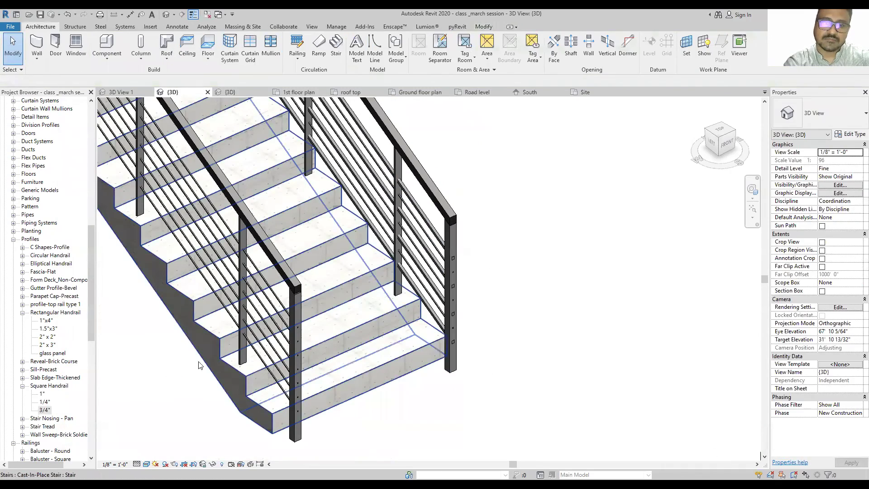
scroll(317, 272, "up", 4)
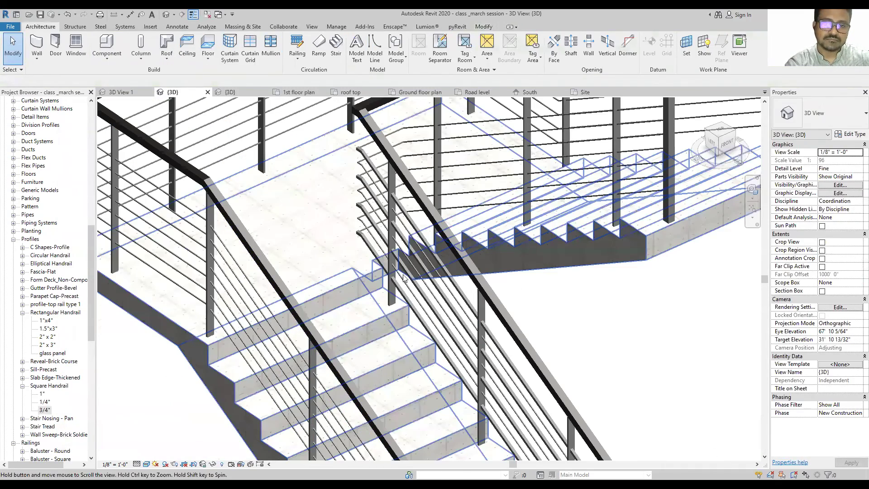
scroll(404, 255, "down", 4)
scroll(300, 232, "down", 1)
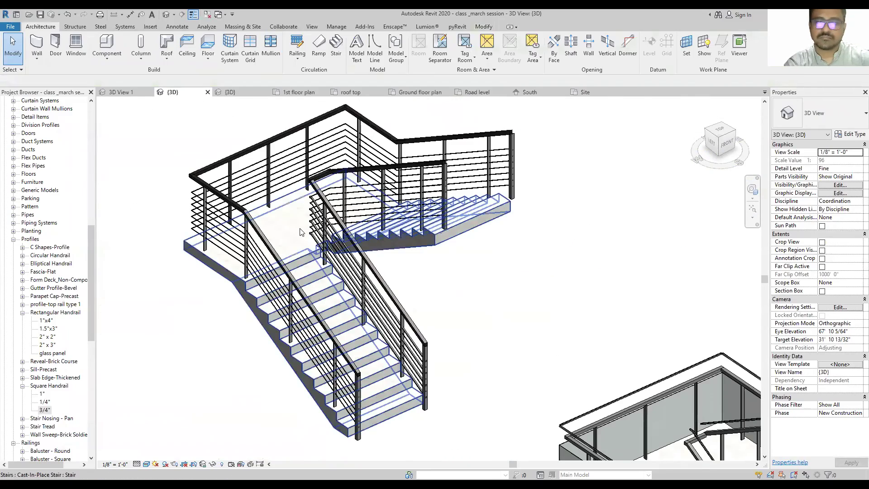
scroll(301, 232, "up", 3)
scroll(300, 229, "down", 2)
scroll(287, 235, "down", 2)
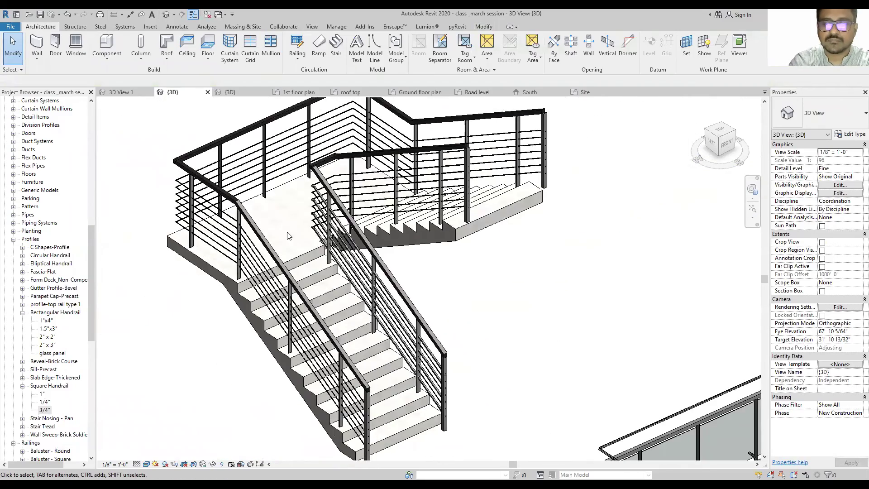
scroll(274, 229, "down", 3)
scroll(364, 251, "up", 2)
scroll(317, 227, "down", 2)
scroll(312, 221, "down", 1)
scroll(312, 220, "up", 2)
scroll(326, 235, "up", 2)
scroll(353, 267, "up", 1)
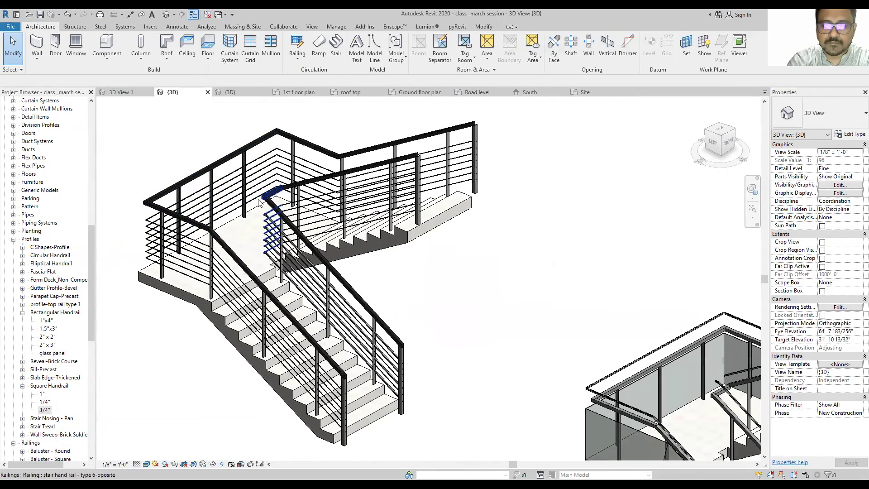
scroll(372, 288, "down", 2)
scroll(384, 331, "up", 1)
scroll(398, 381, "down", 1)
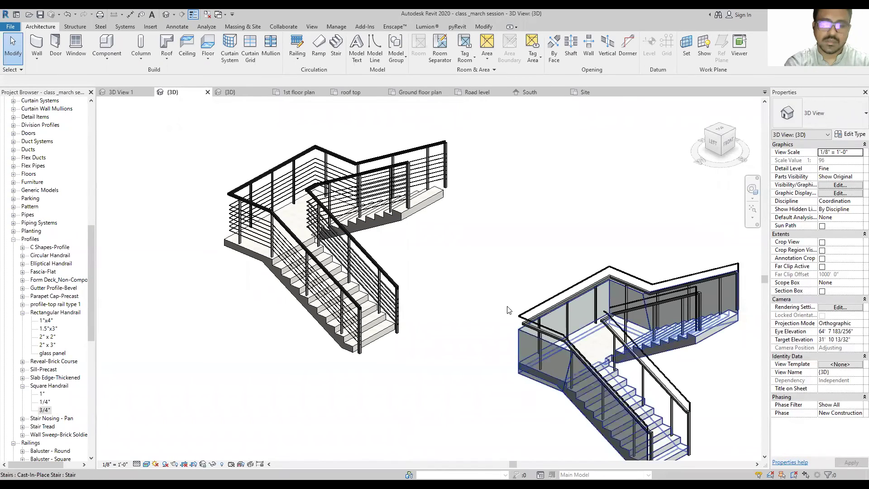
scroll(453, 317, "down", 3)
scroll(450, 294, "down", 1)
scroll(452, 293, "down", 2)
scroll(453, 293, "up", 1)
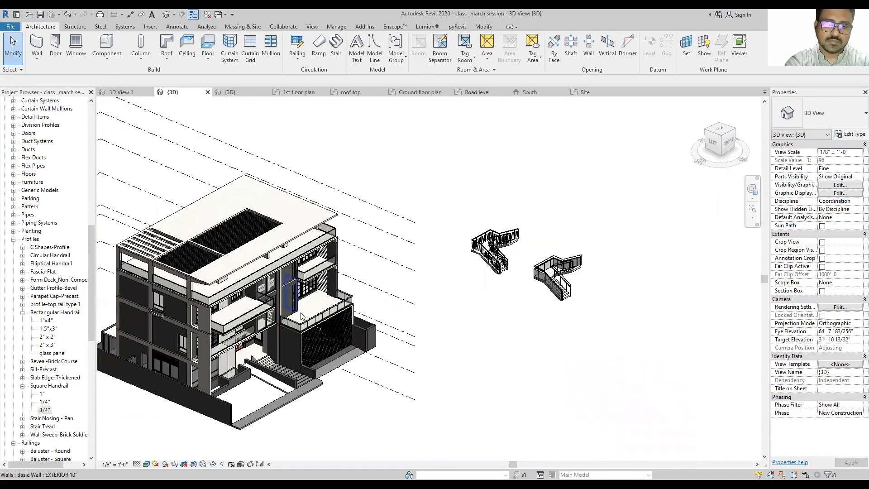
scroll(435, 312, "up", 1)
scroll(398, 353, "up", 1)
scroll(365, 388, "up", 1)
scroll(365, 389, "up", 1)
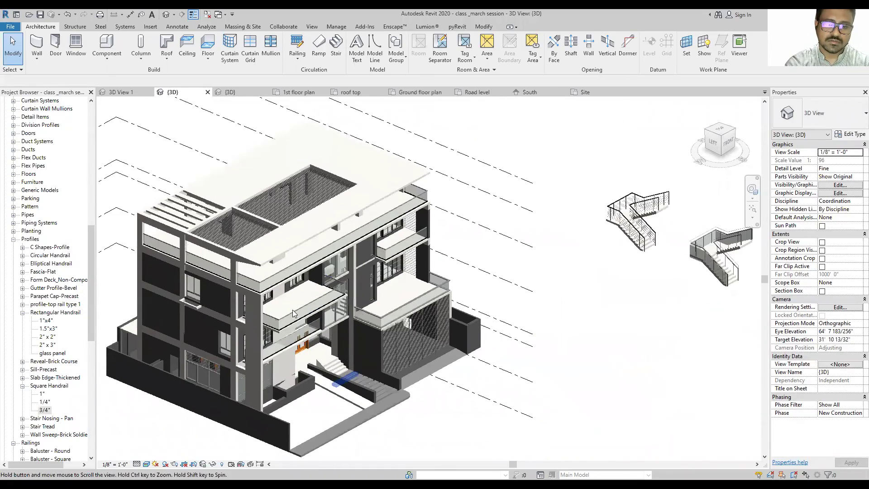
scroll(295, 312, "up", 2)
scroll(293, 309, "up", 2)
scroll(281, 294, "up", 2)
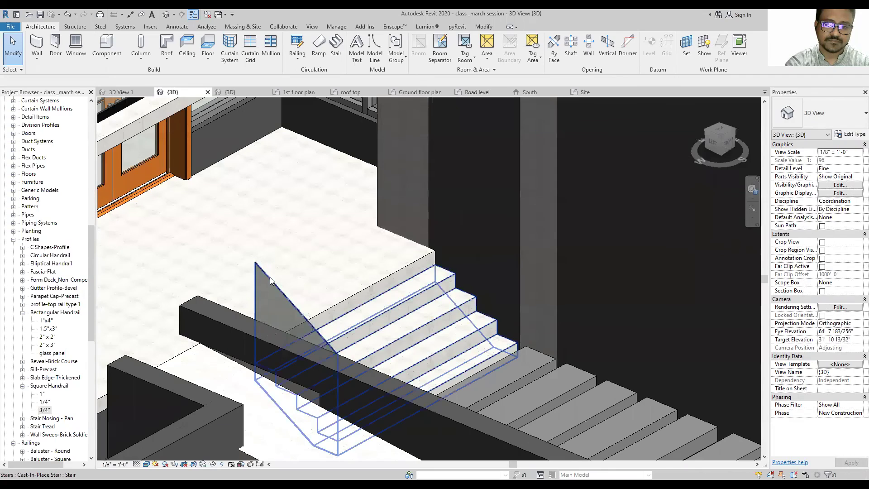
left_click(271, 282)
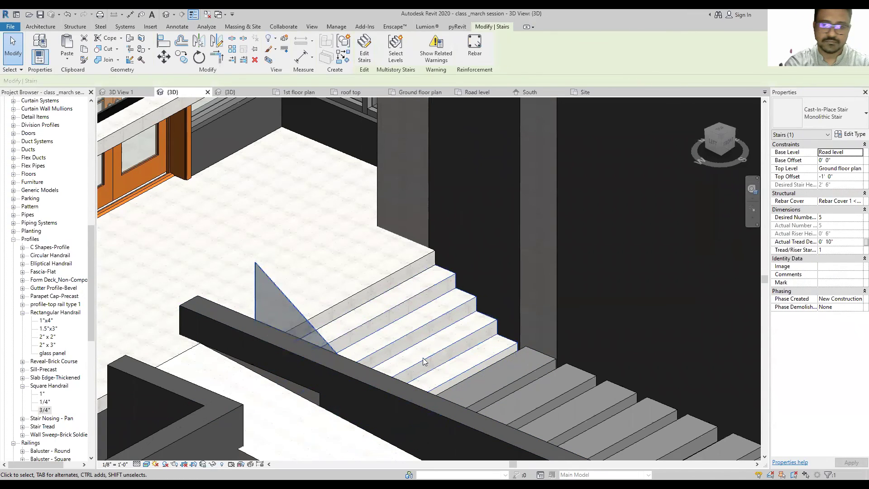
key("Delete")
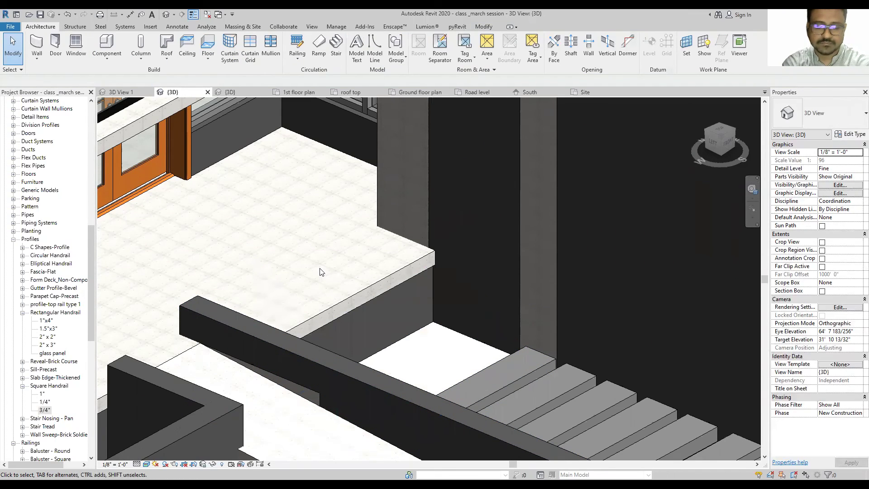
key("ctrl+z")
scroll(321, 272, "down", 2)
scroll(320, 272, "down", 2)
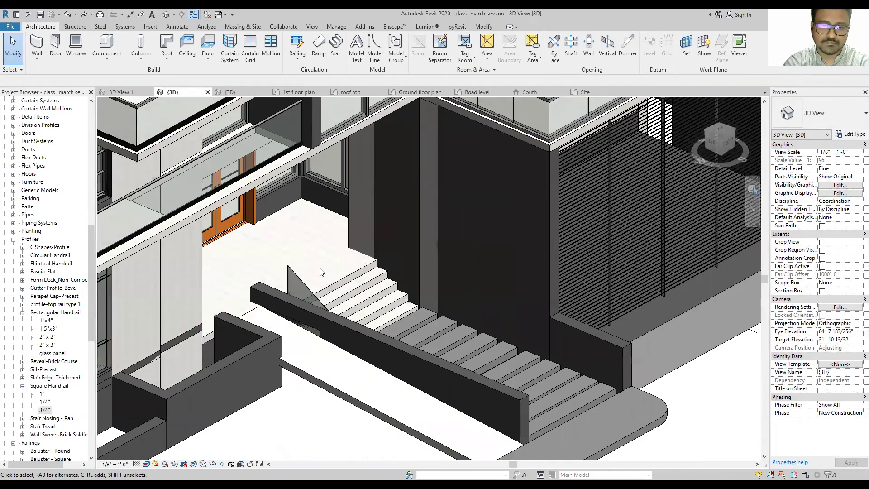
scroll(335, 291, "down", 3)
scroll(335, 291, "down", 3)
scroll(560, 247, "up", 1)
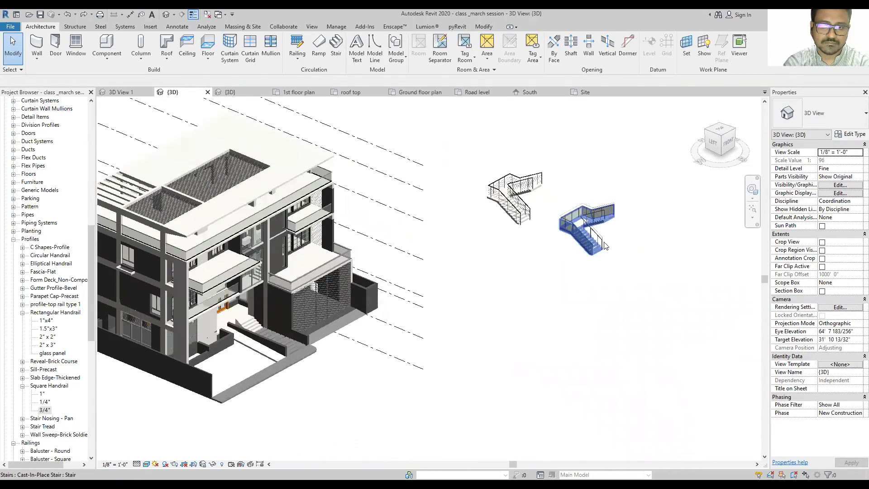
scroll(607, 248, "up", 3)
scroll(607, 249, "down", 2)
scroll(188, 373, "up", 2)
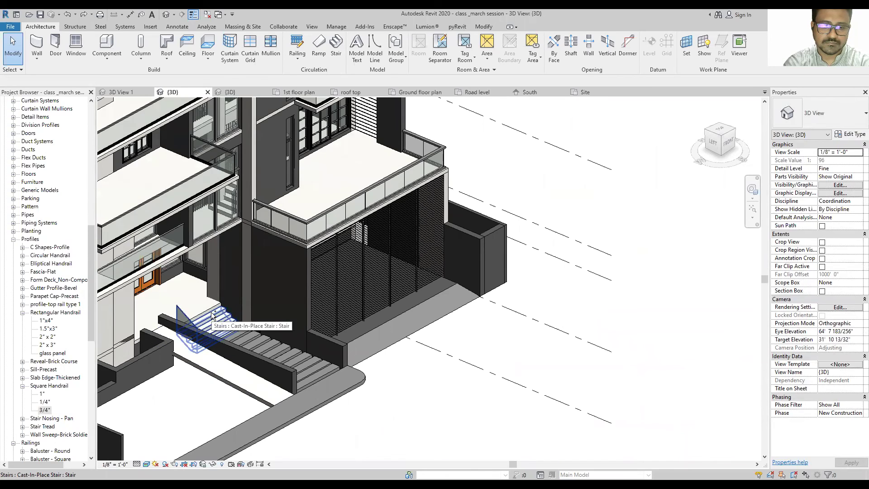
scroll(213, 315, "up", 5)
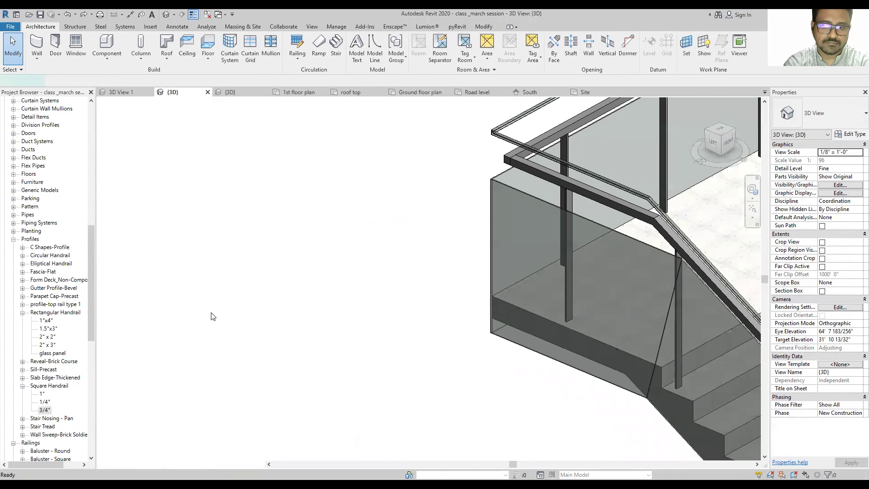
scroll(211, 312, "down", 4)
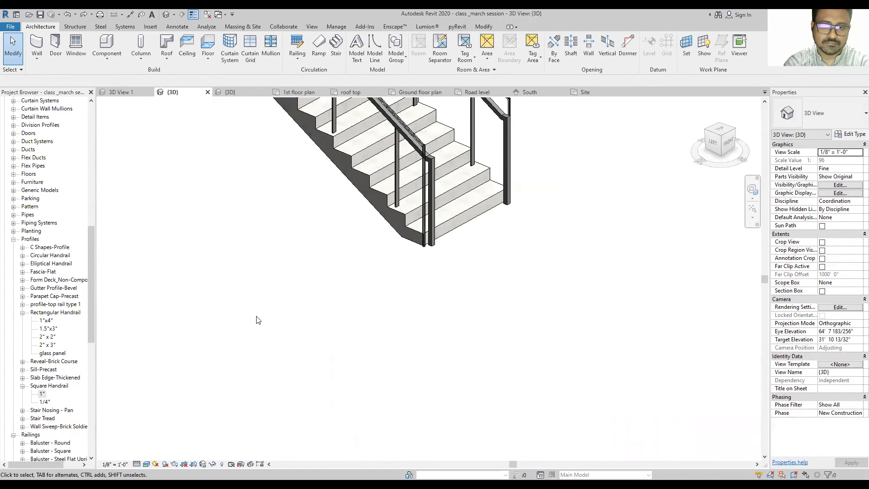
scroll(448, 305, "down", 3)
scroll(398, 272, "down", 3)
scroll(452, 317, "down", 3)
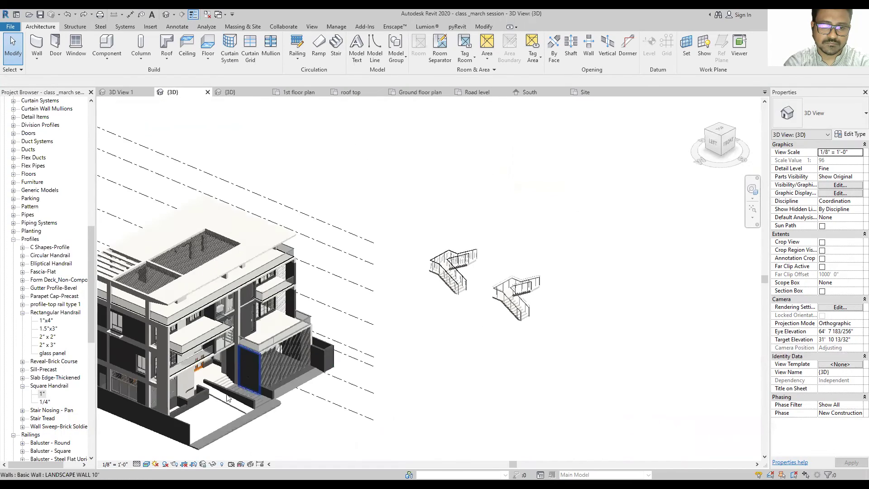
scroll(240, 383, "up", 2)
scroll(265, 334, "up", 3)
scroll(269, 332, "down", 1)
scroll(267, 336, "down", 1)
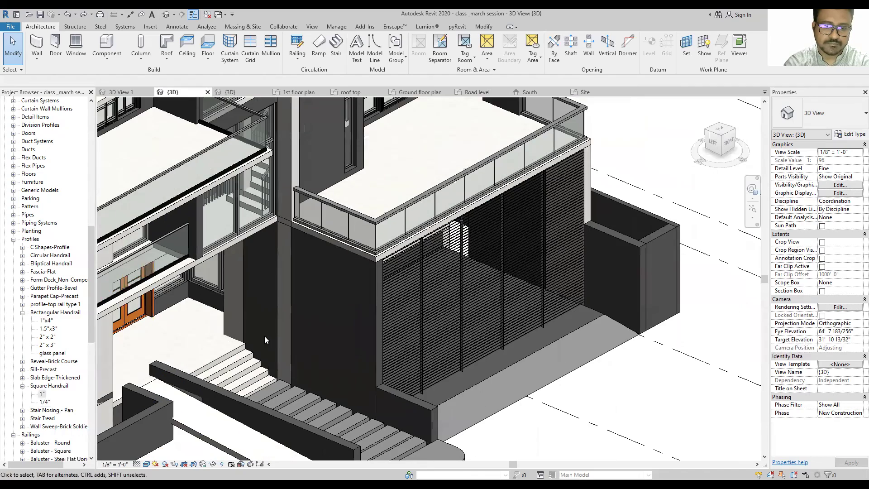
scroll(267, 336, "down", 2)
scroll(224, 310, "down", 1)
scroll(224, 310, "down", 1)
scroll(224, 309, "down", 2)
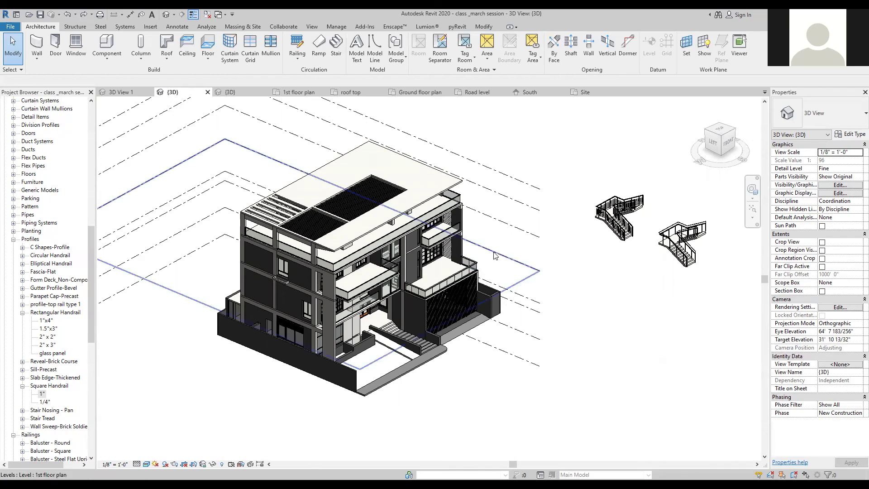
middle_click_drag(453, 327, 438, 314)
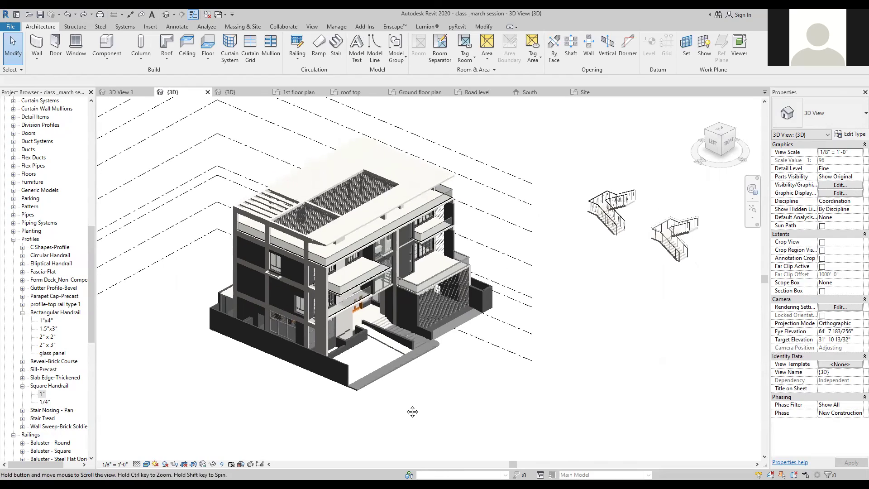
scroll(376, 316, "up", 2)
scroll(376, 315, "up", 1)
scroll(369, 299, "up", 1)
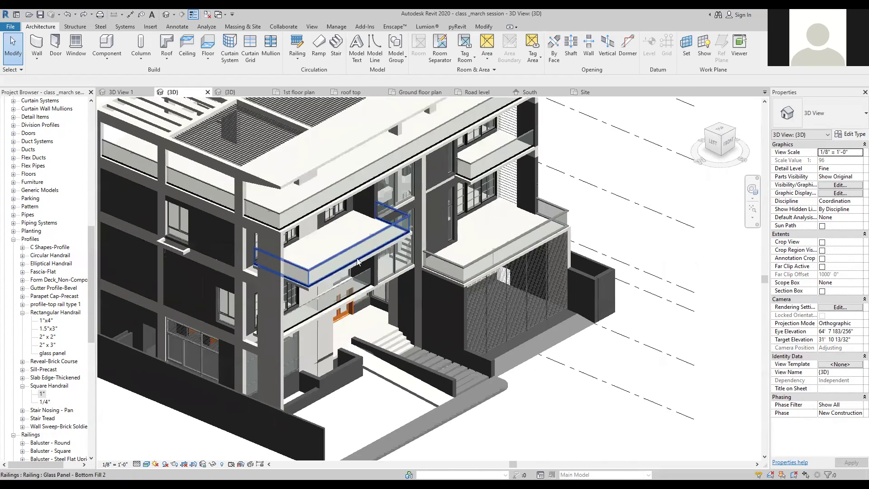
scroll(362, 285, "up", 1)
scroll(500, 267, "down", 1)
scroll(503, 241, "down", 1)
scroll(503, 241, "up", 1)
scroll(473, 301, "up", 1)
scroll(471, 262, "down", 1)
scroll(476, 222, "down", 1)
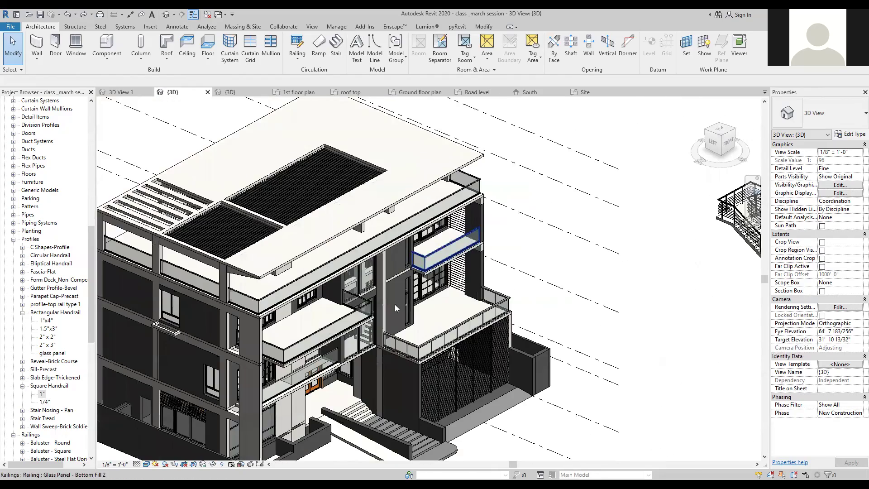